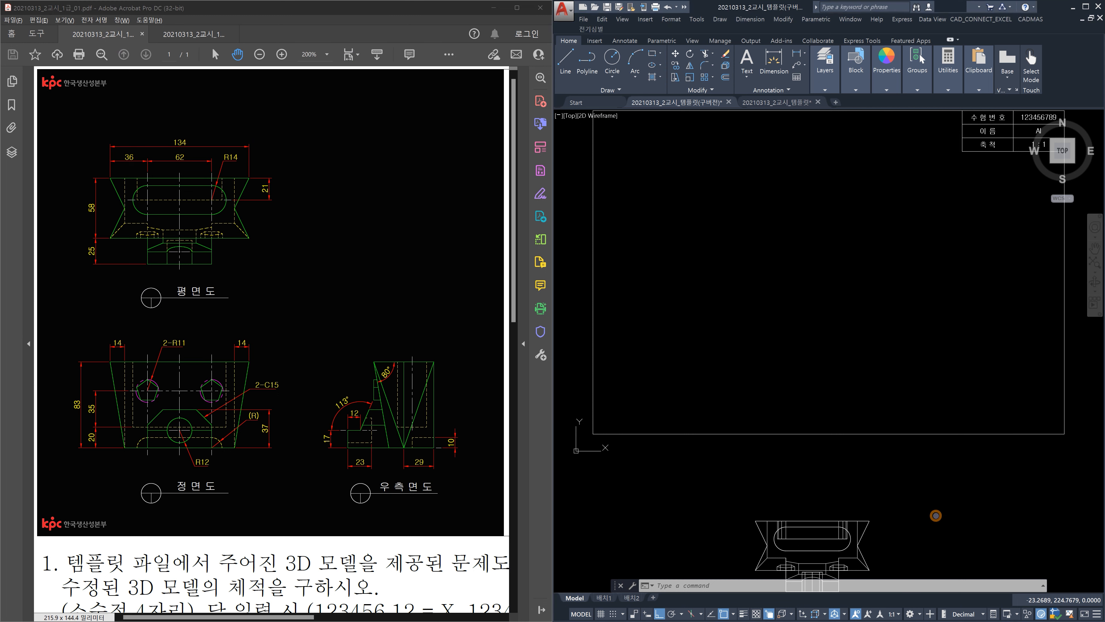
Start a Flatshot of the model's top view and set the foreground lines' color and linetype to ByLayer.
scroll(937, 516, "down", 3)
mouse_move(937, 516)
middle_mouse_down()
mouse_move(940, 483)
mouse_move(904, 447)
middle_mouse_up()
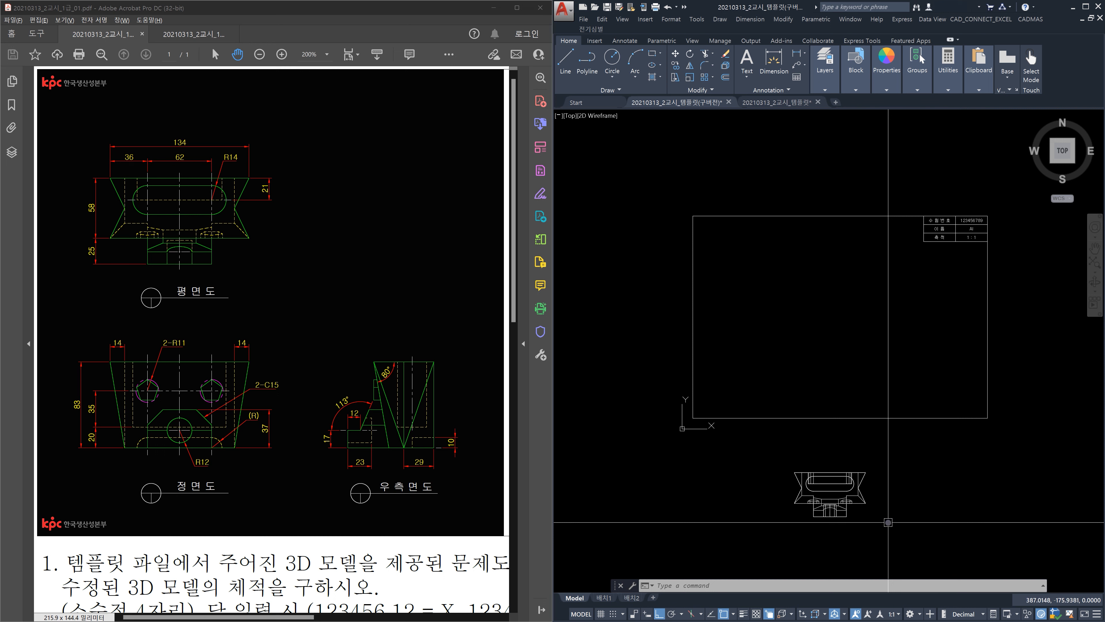
type("fshot")
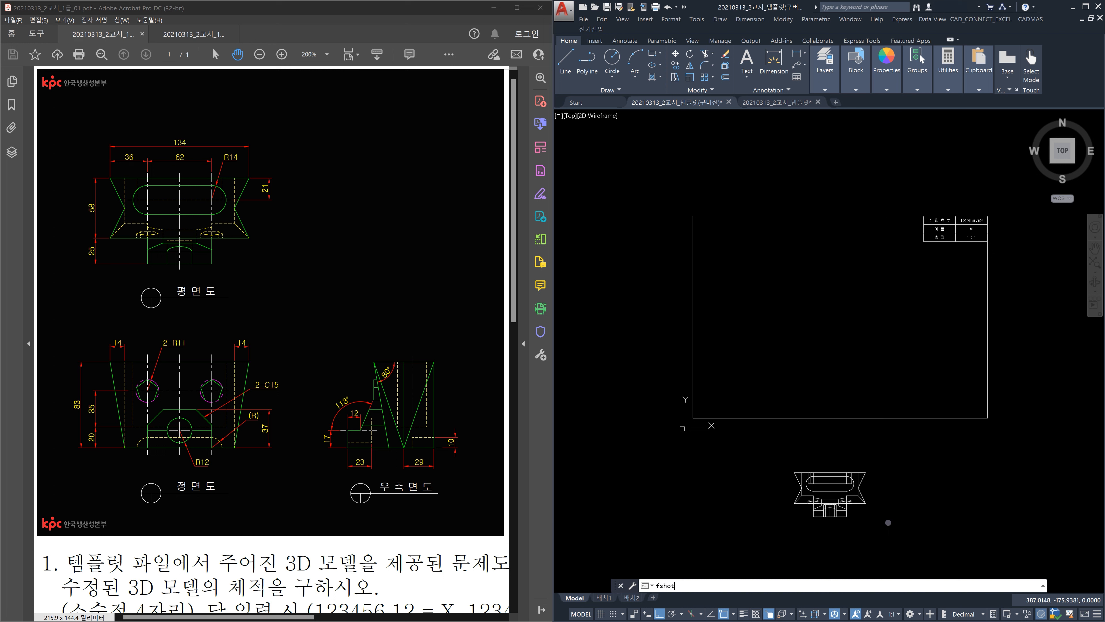
key("Return")
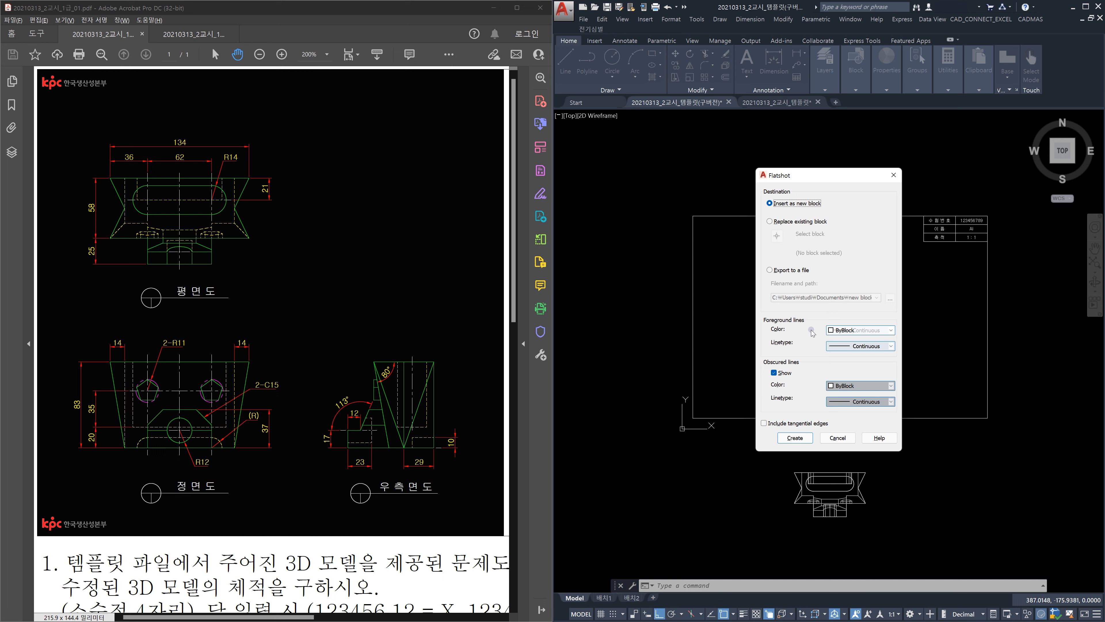
left_click(863, 328)
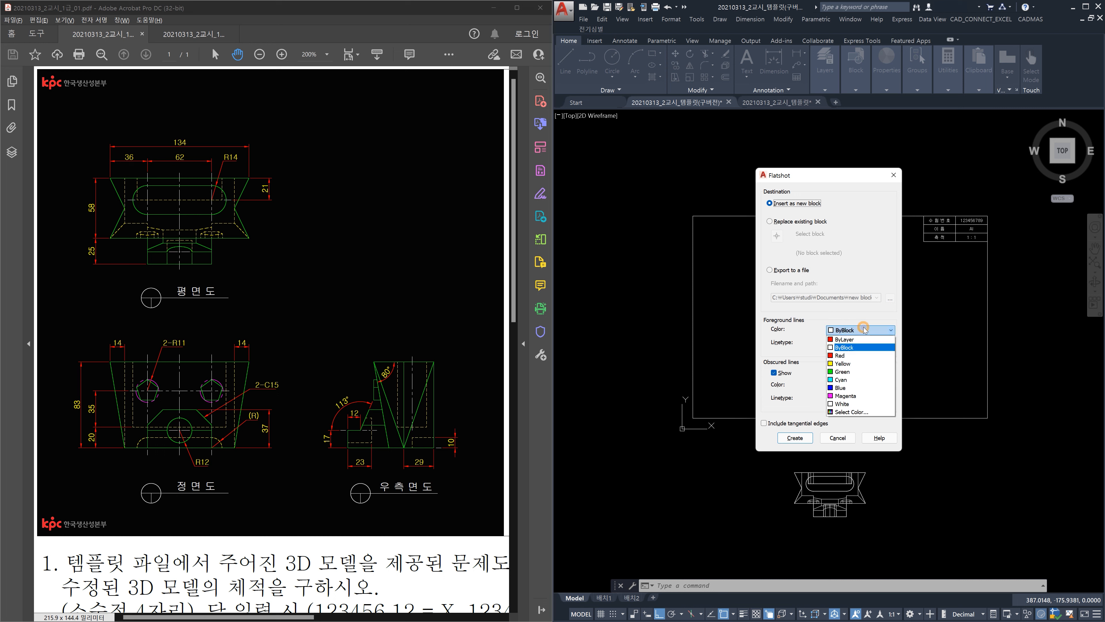
left_click(862, 340)
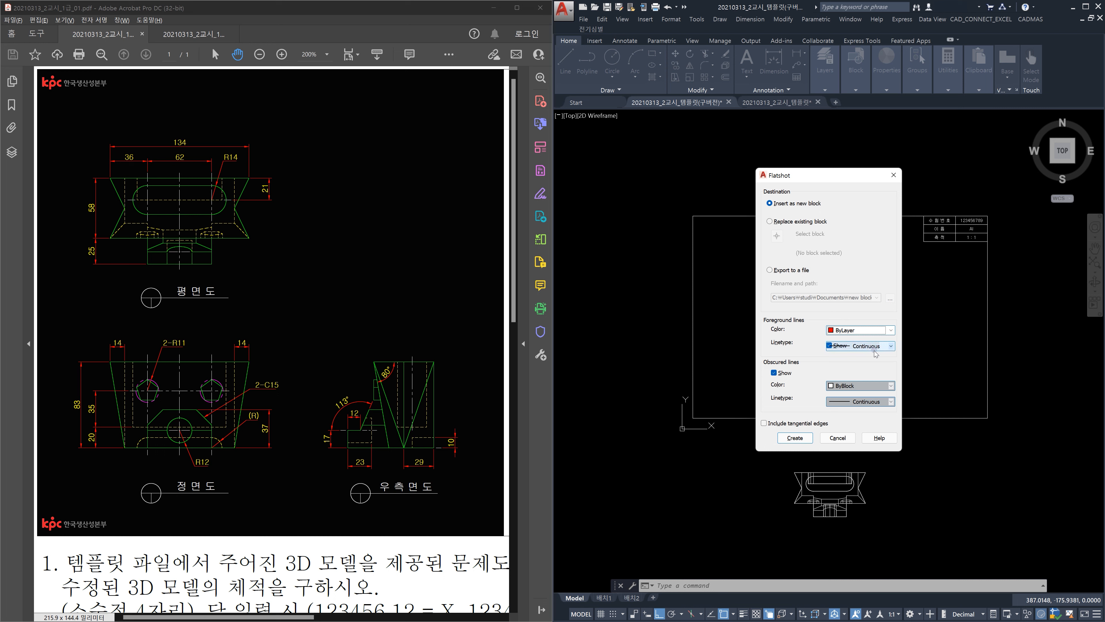
left_click(890, 346)
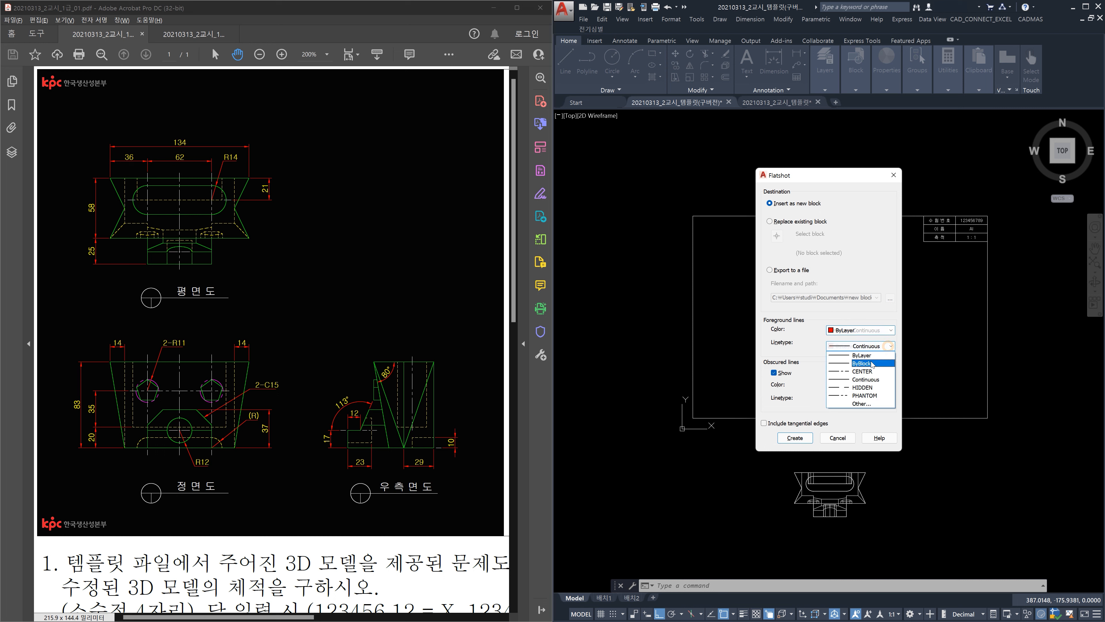
left_click(874, 356)
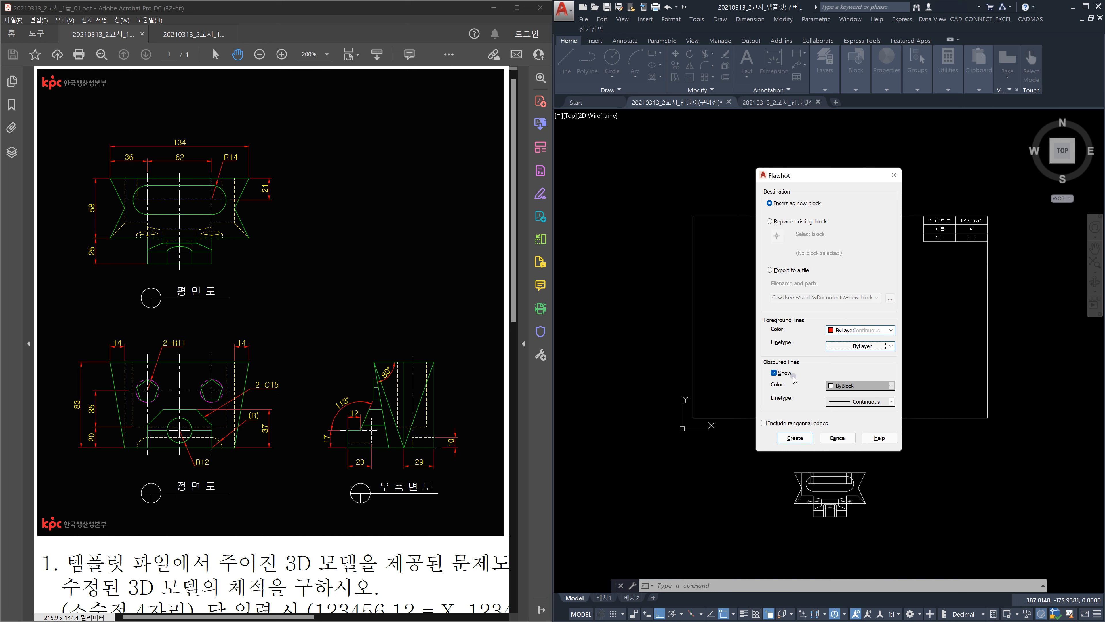
Set the obscured lines' color to Magenta and their linetype to ByLayer.
left_click(867, 387)
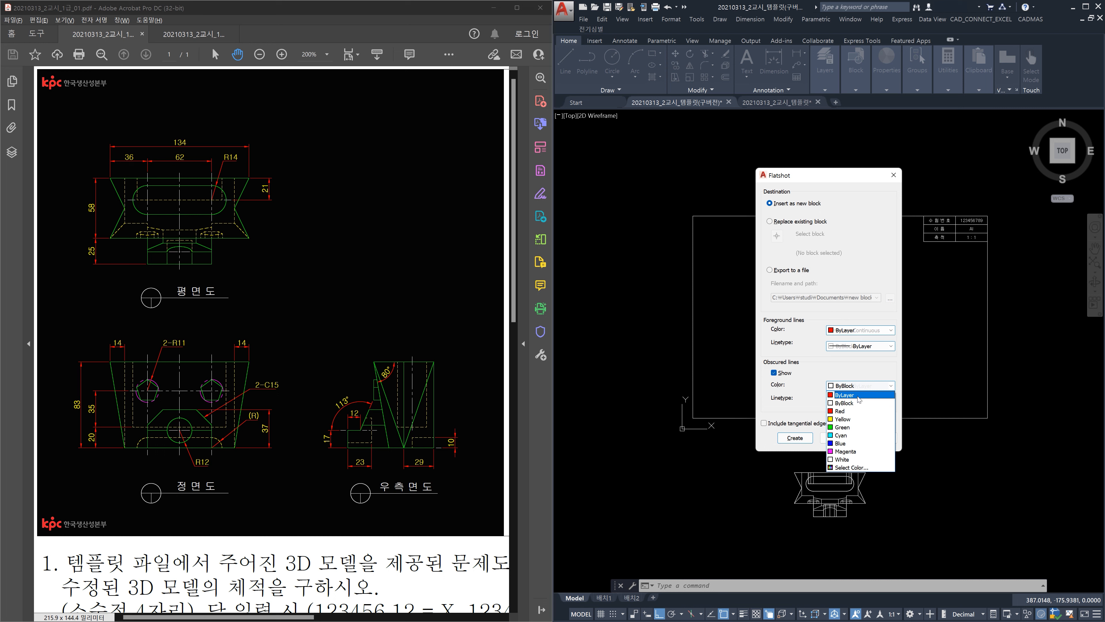
left_click(861, 453)
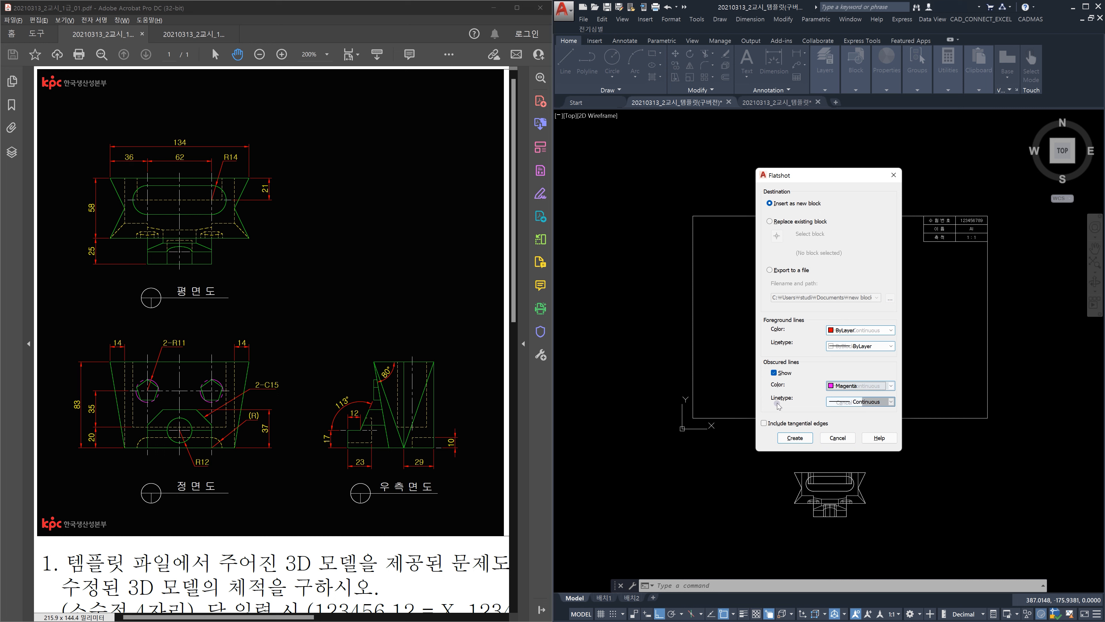
left_click(877, 402)
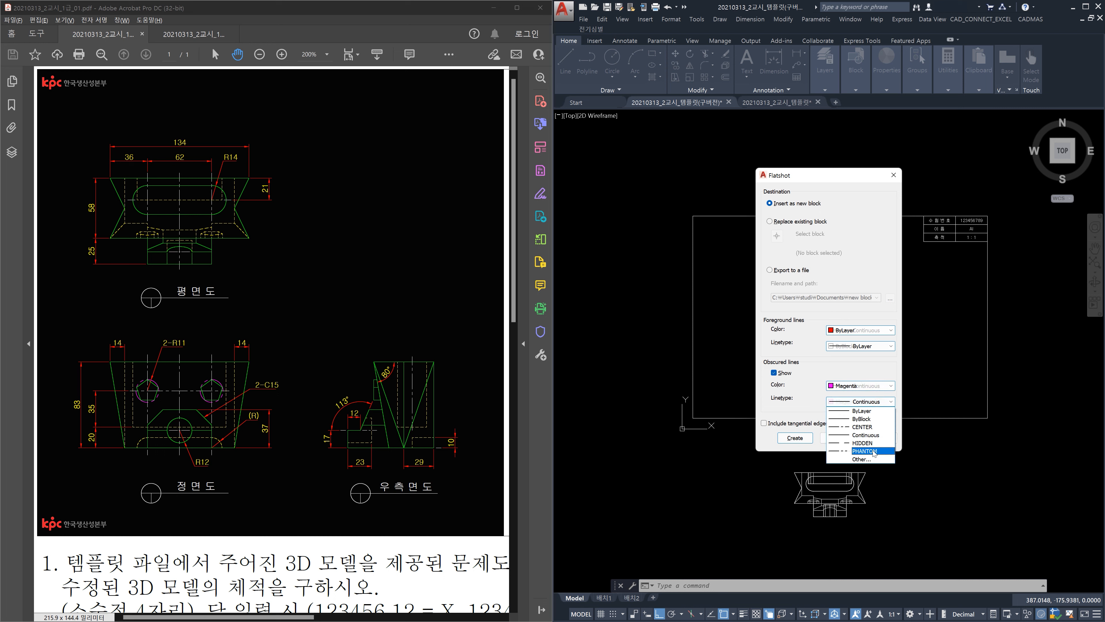
left_click(863, 411)
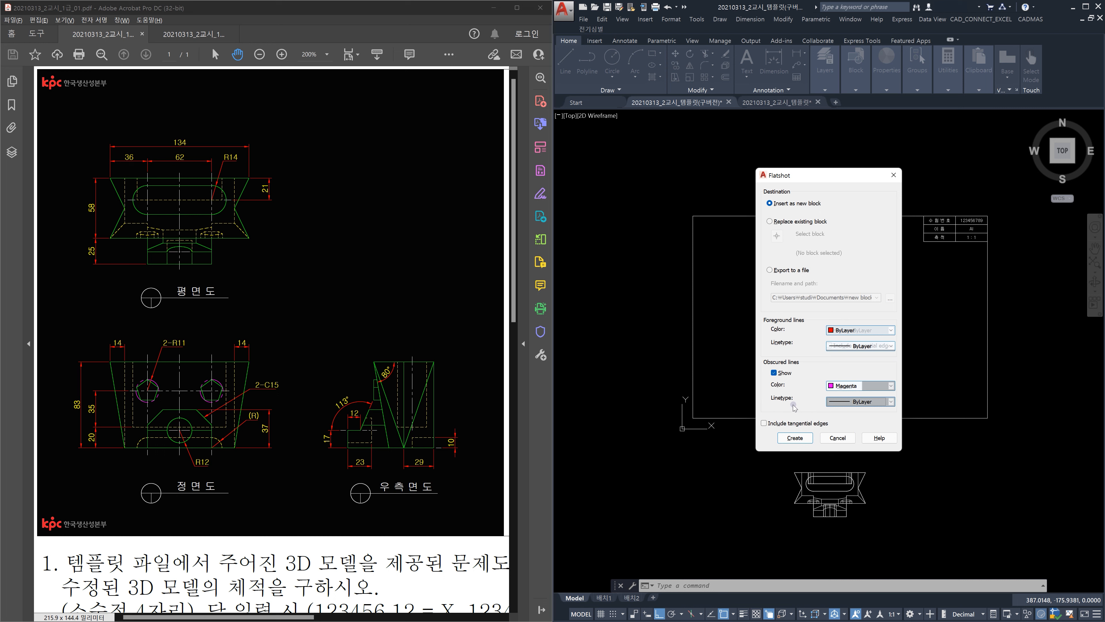
Create the flattened top view and place it in the upper part of the drawing frame at default scale and rotation.
left_click(796, 438)
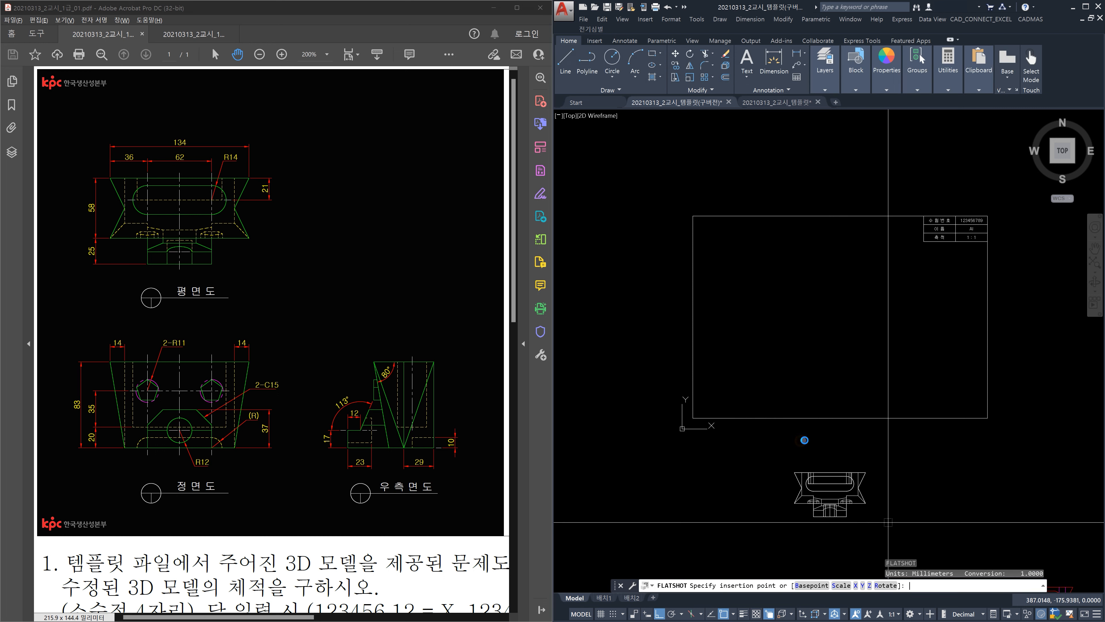
middle_click_drag(805, 433, 749, 283)
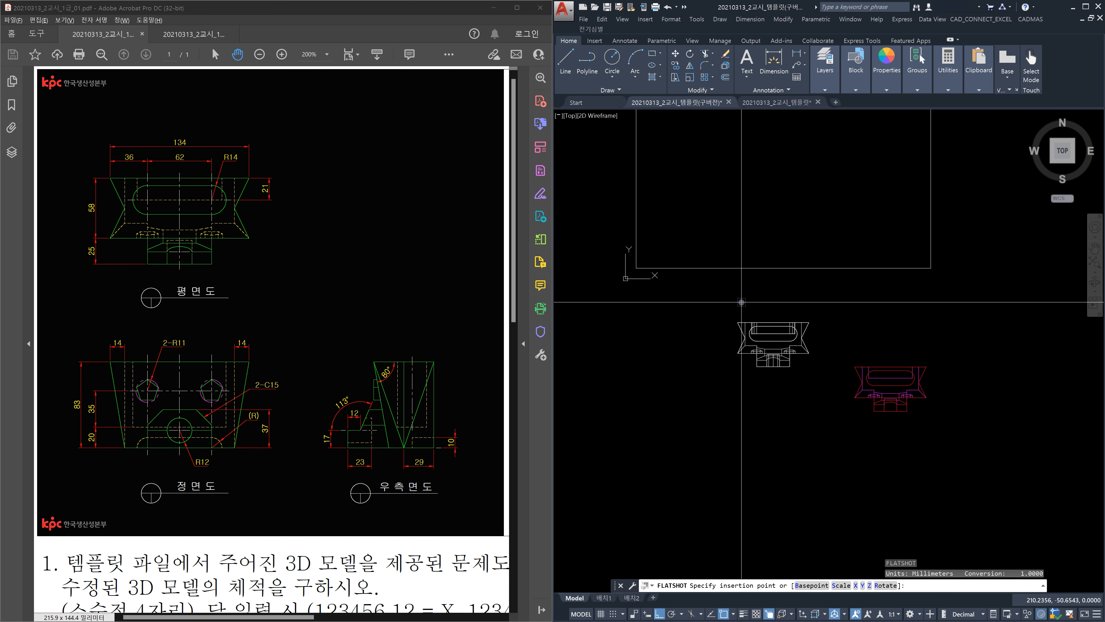
middle_click_drag(723, 215, 820, 374)
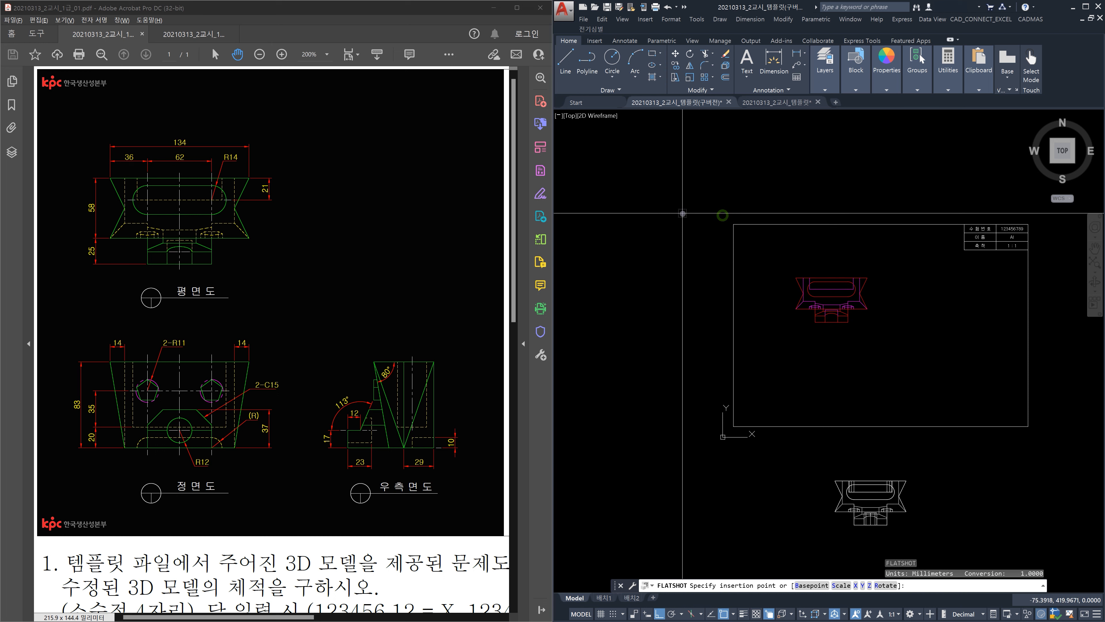
left_click(672, 201)
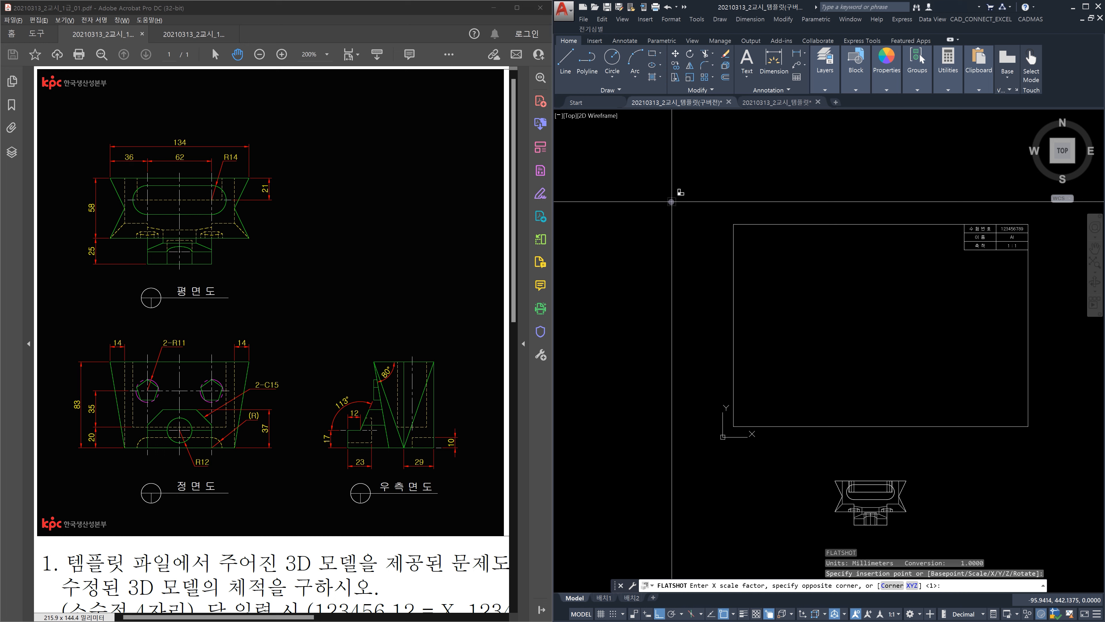
key("Return")
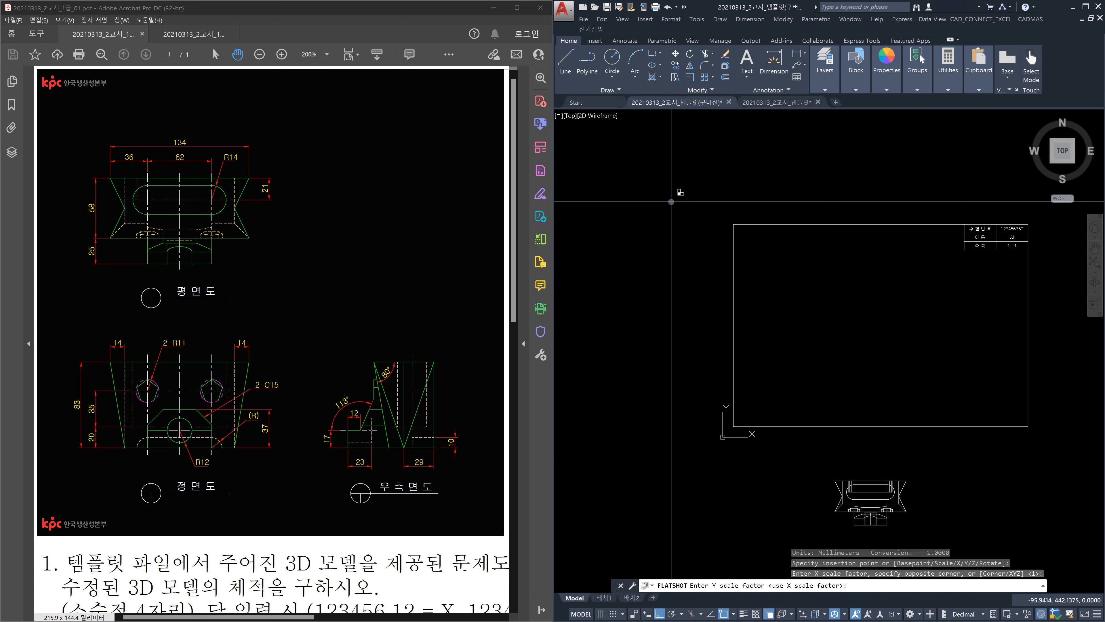
key("Return")
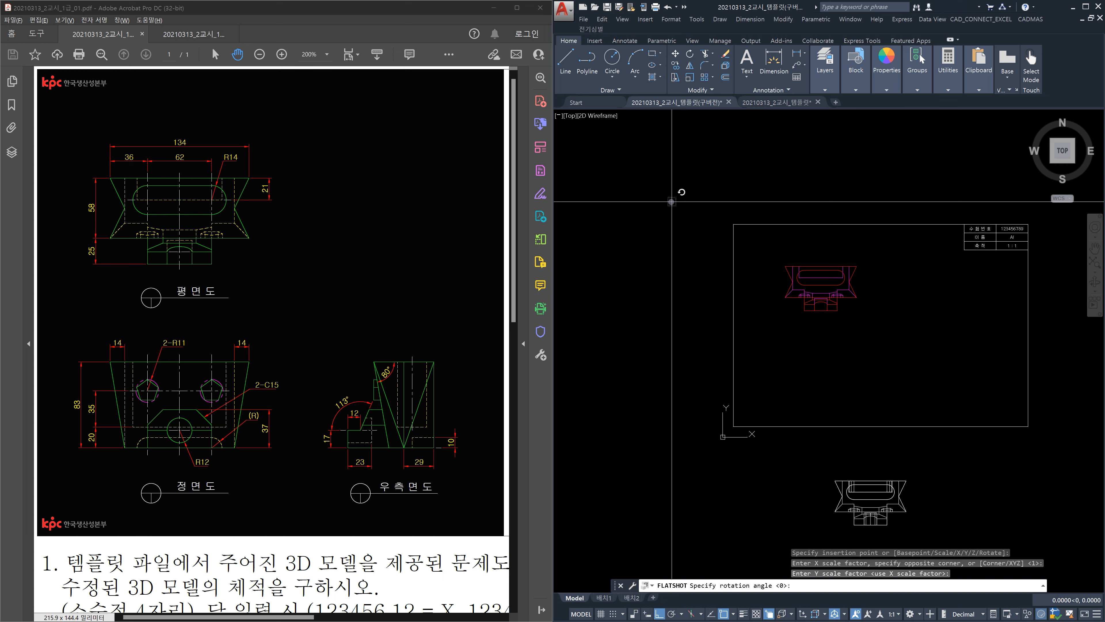
key("Return")
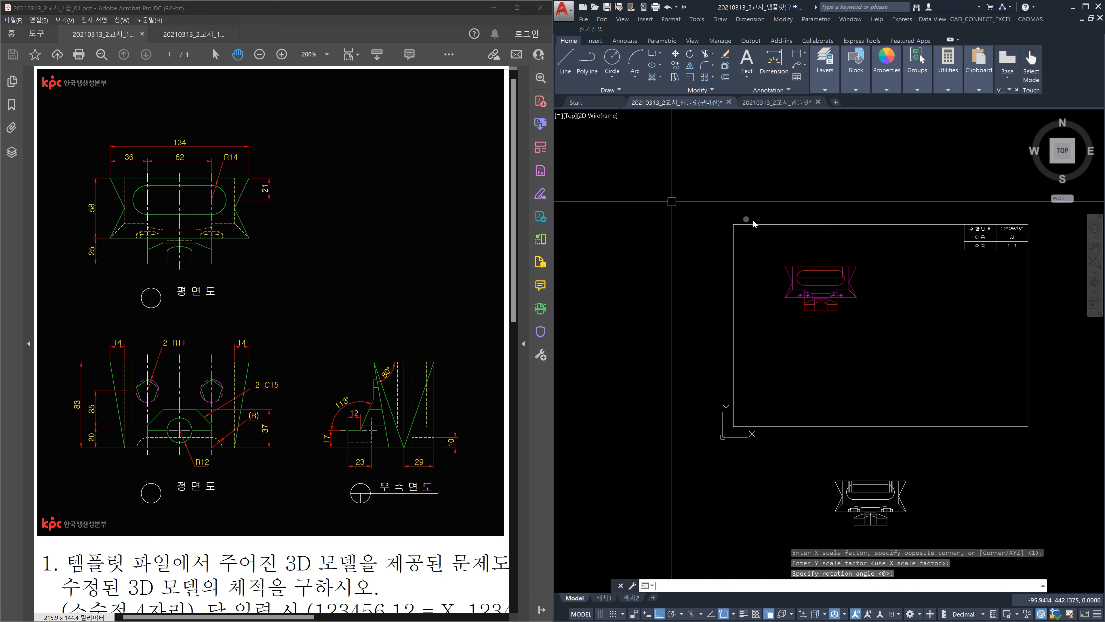
Create a Flatshot block of the model's front view with the same line settings, and return to the top view for placement.
middle_click_drag(902, 411, 832, 291)
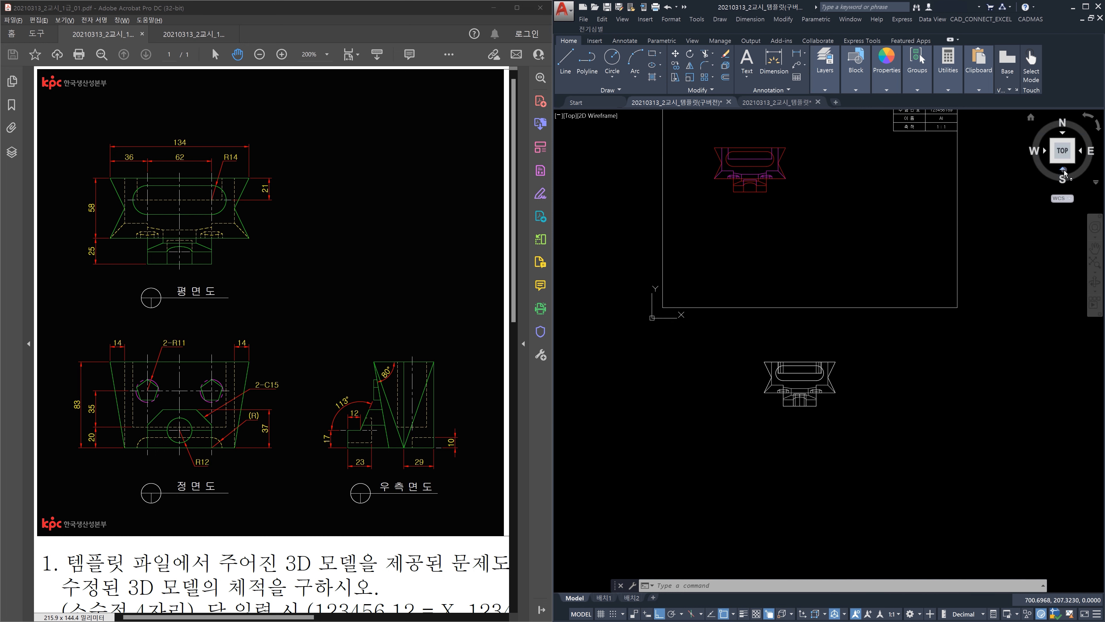
left_click(1065, 171)
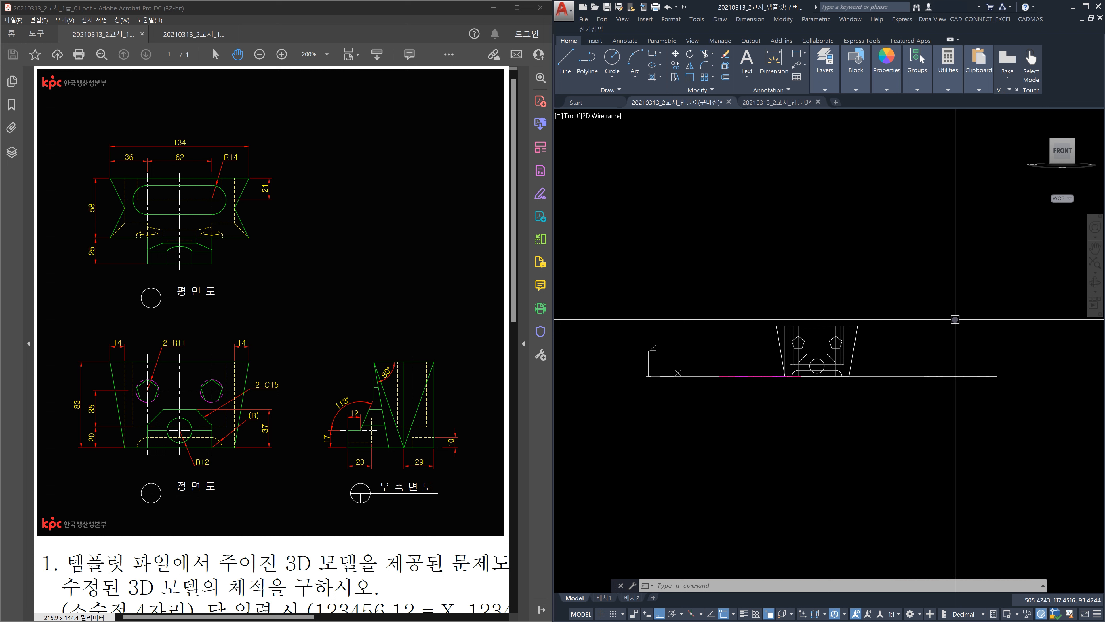
type("flatshot")
key("Return")
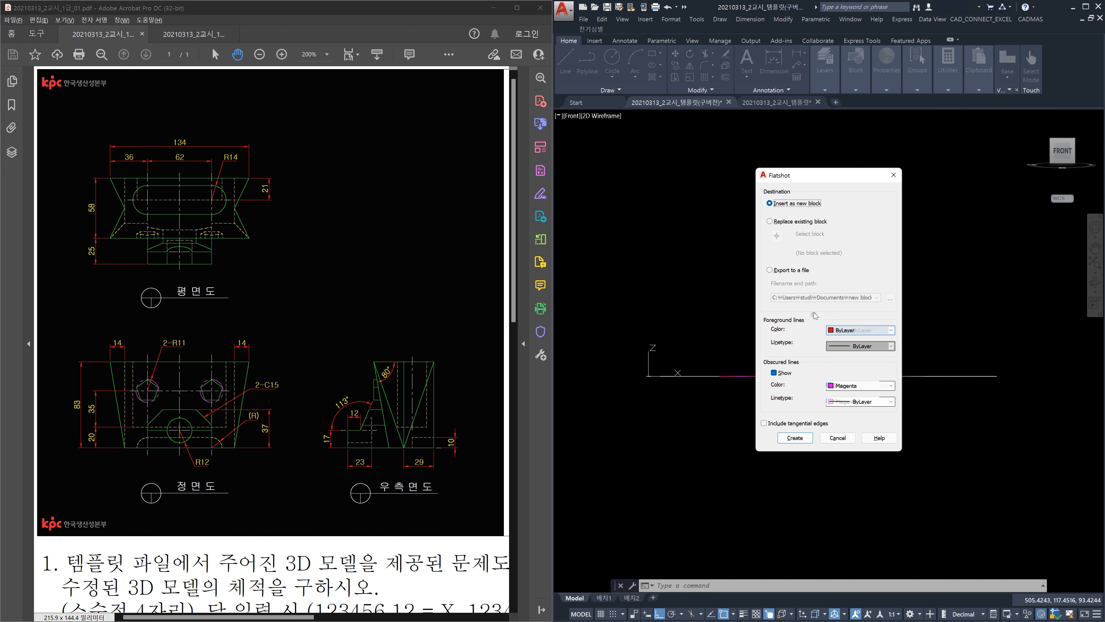
left_click(794, 439)
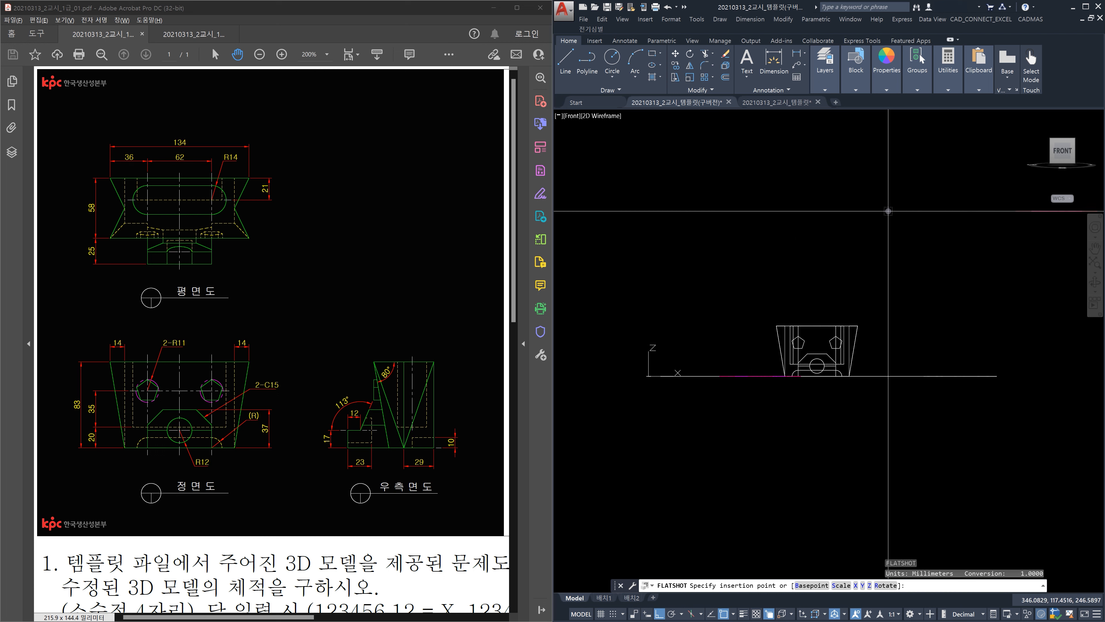
mouse_move(1065, 135)
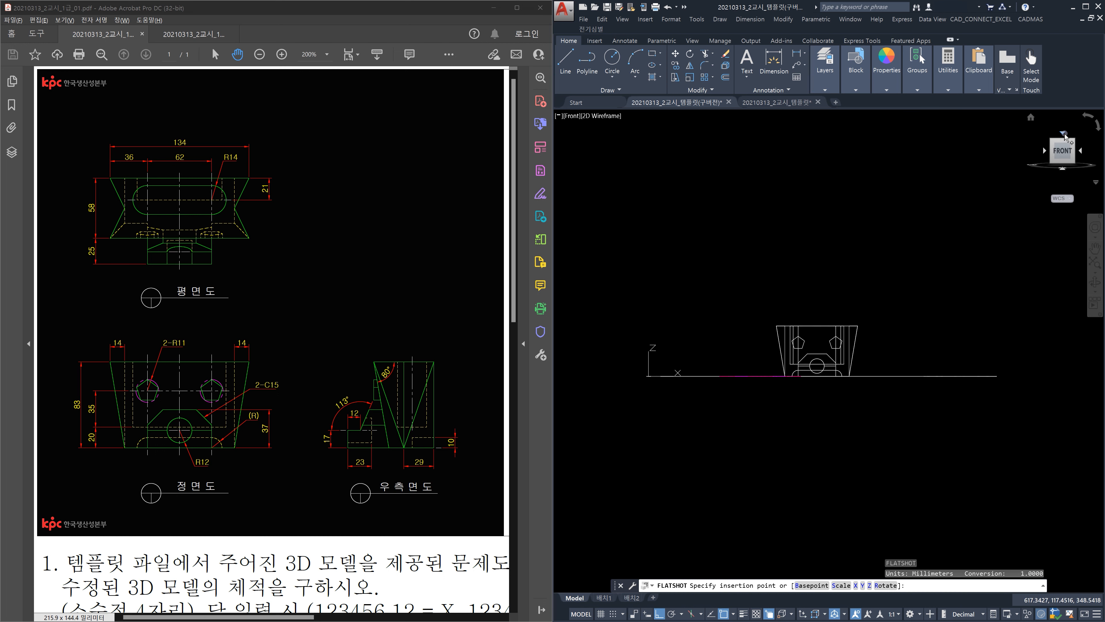
left_click(1064, 135)
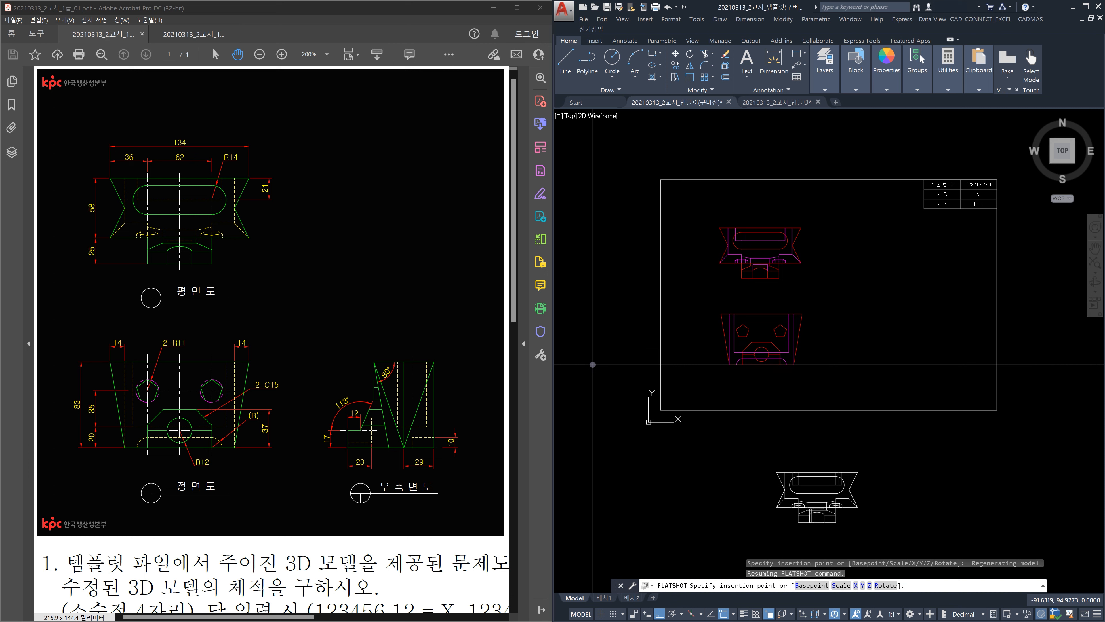
Insert the front view by its upper-left corner at the lower-left corner of the top view's main body, at default scale and rotation.
key("Return")
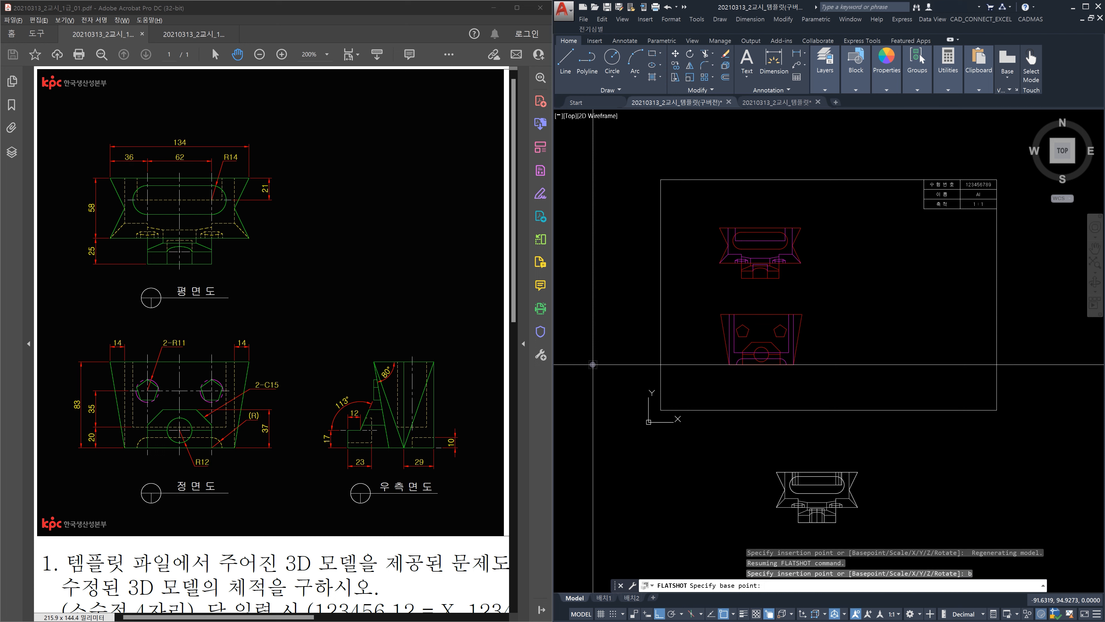
scroll(702, 327, "up", 4)
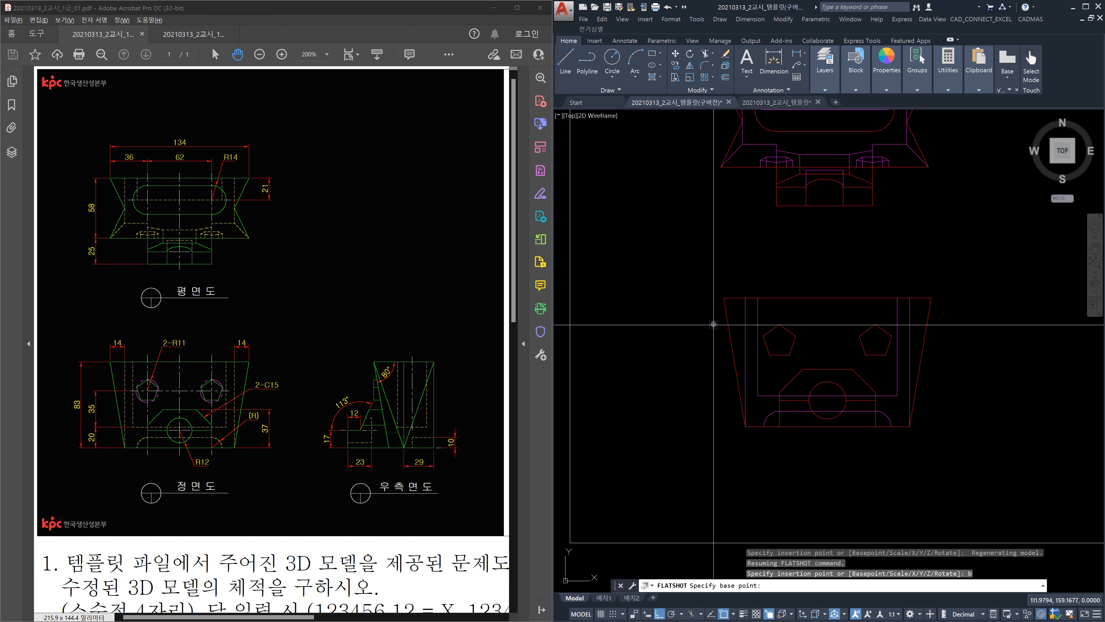
left_click(724, 298)
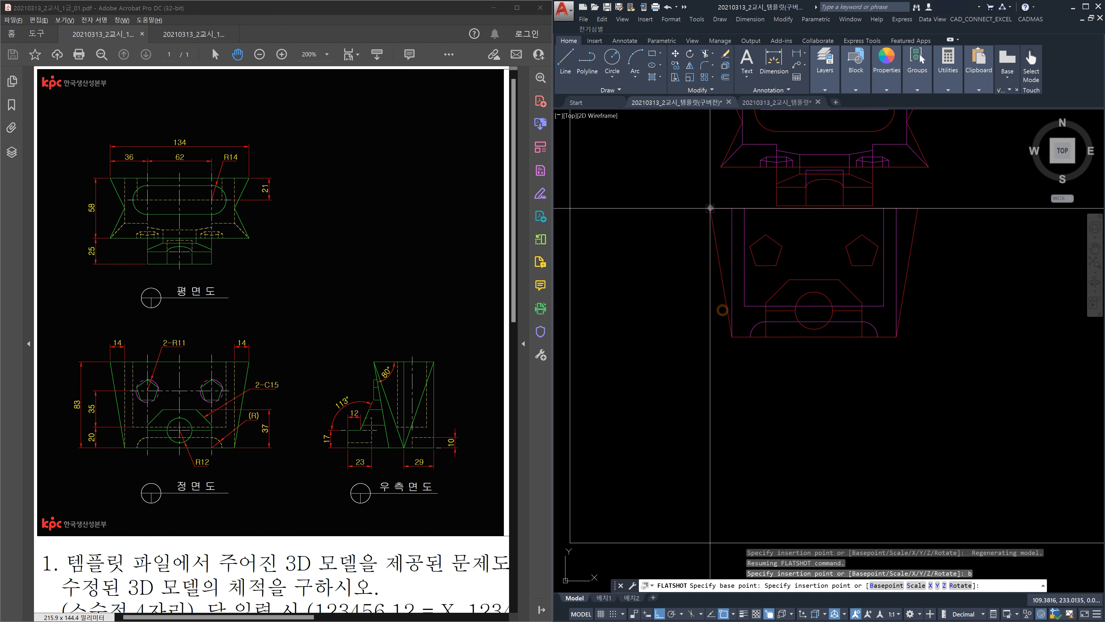
left_click(721, 167)
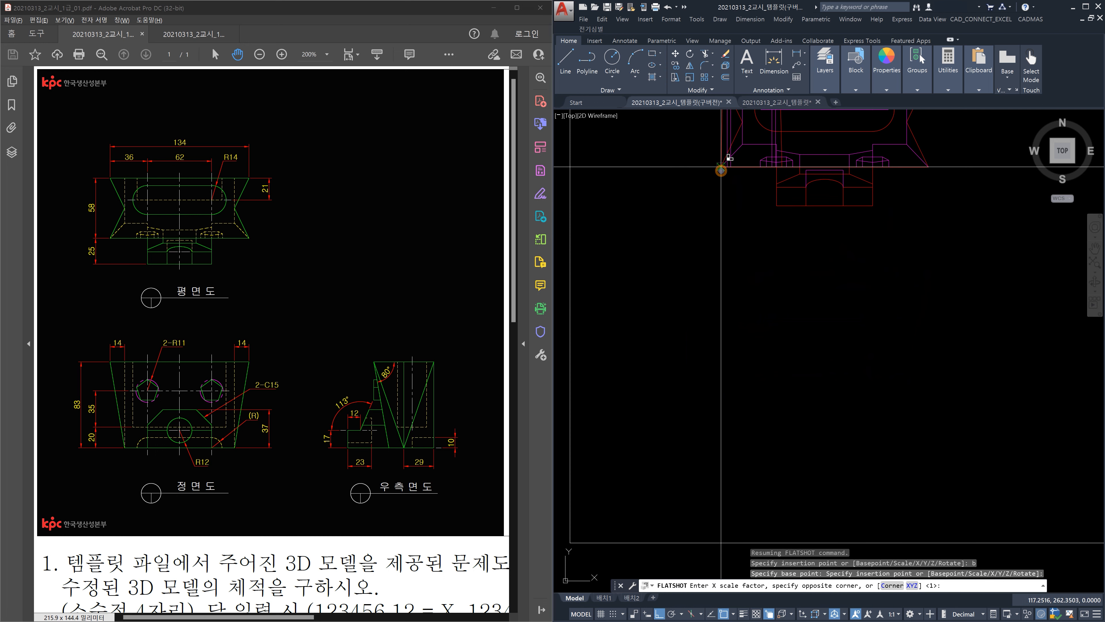
key("Return")
key("Return")
key("Return")
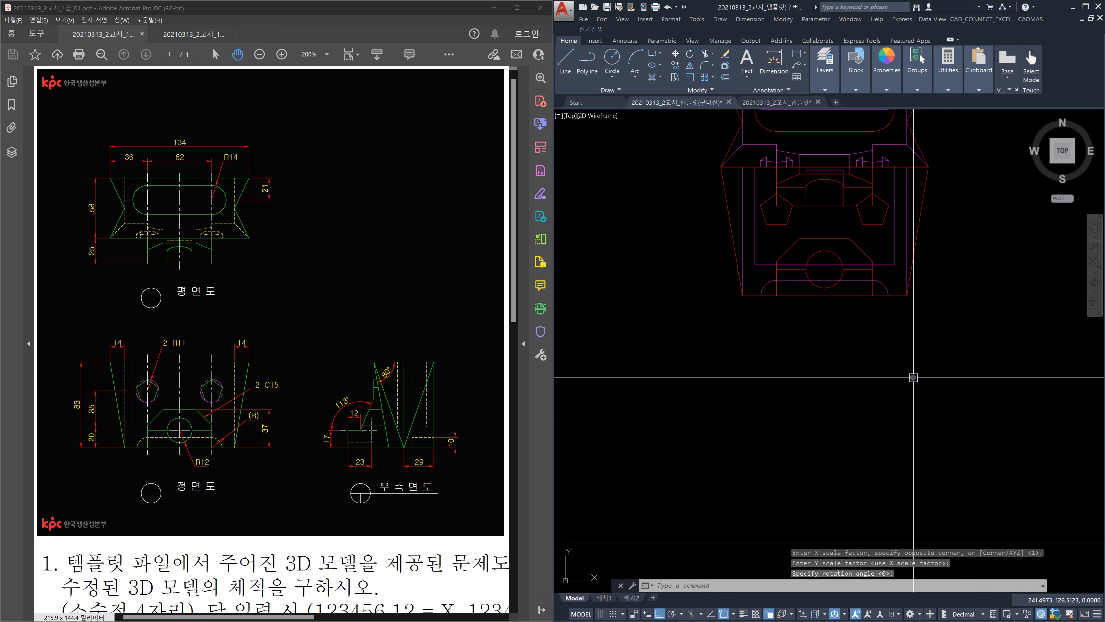
Create a Flatshot block of the model's right view with the same line settings, and return to the north-up top view for placement.
scroll(914, 377, "down", 6)
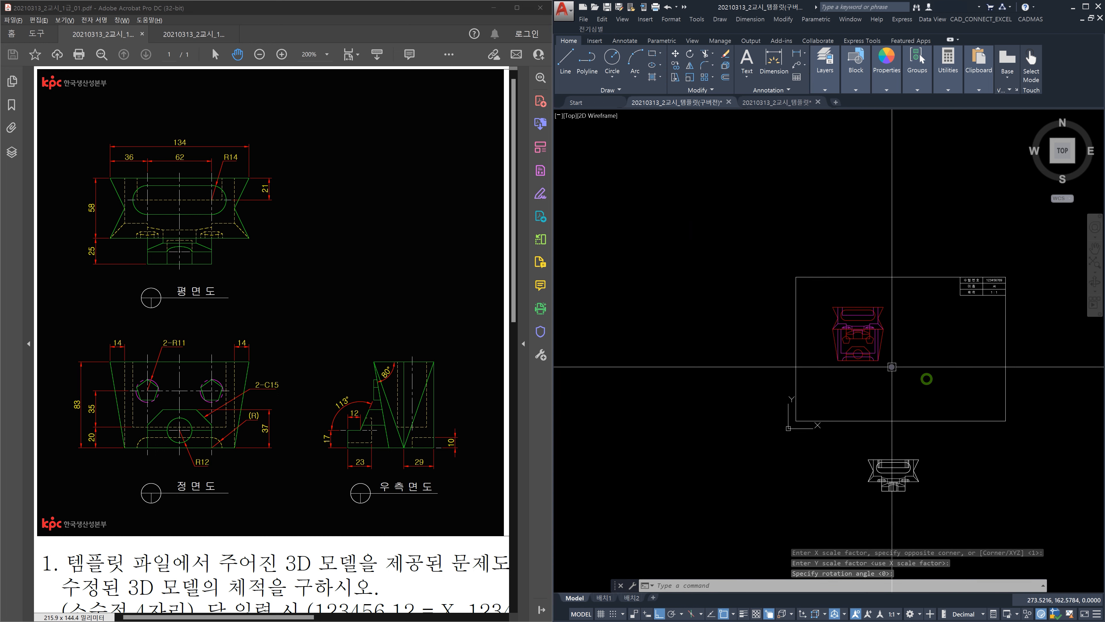
scroll(862, 376, "up", 3)
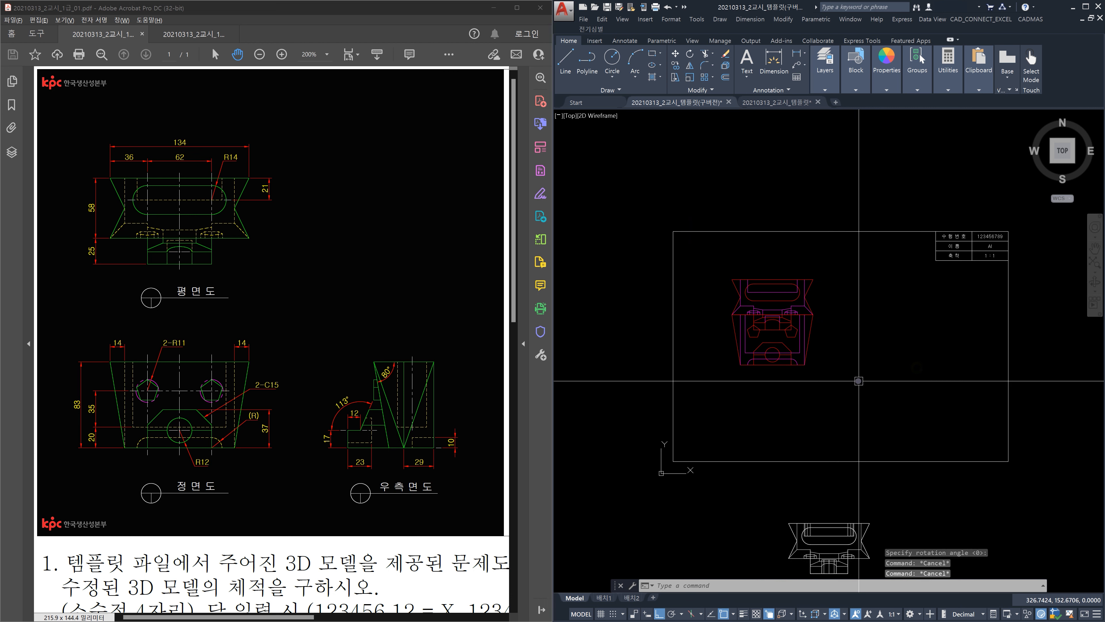
key("Escape")
key("Escape")
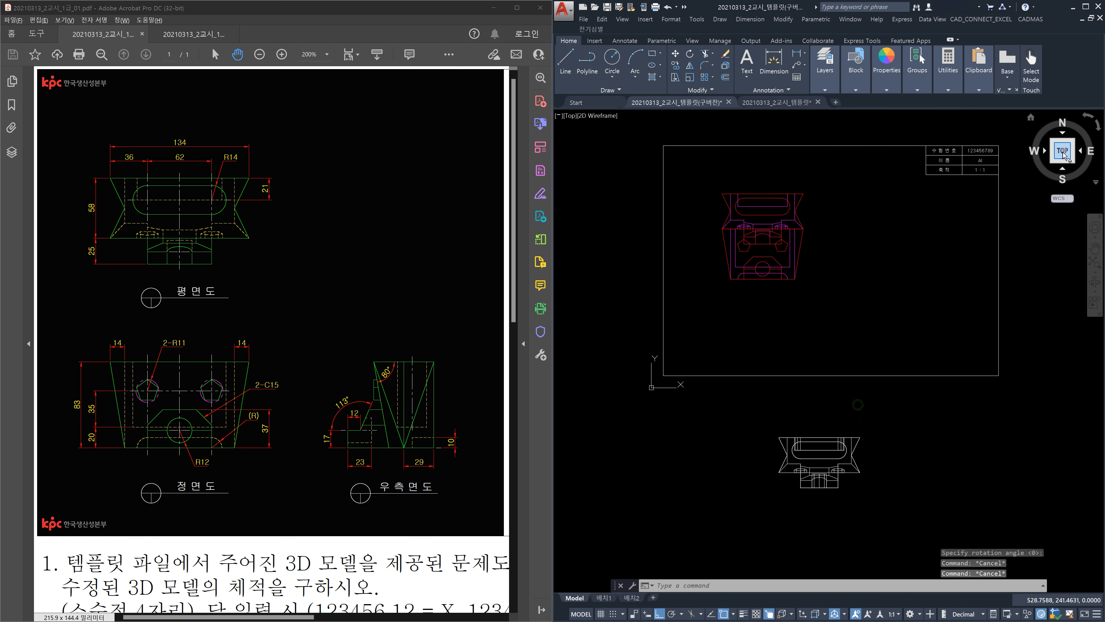
left_click(1082, 151)
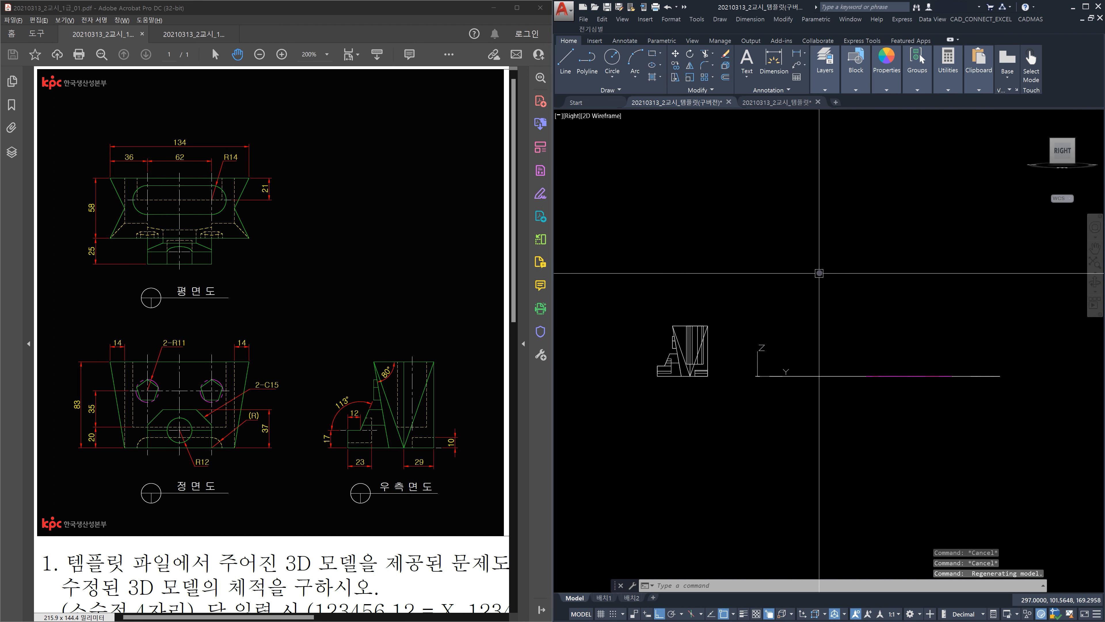
type("f")
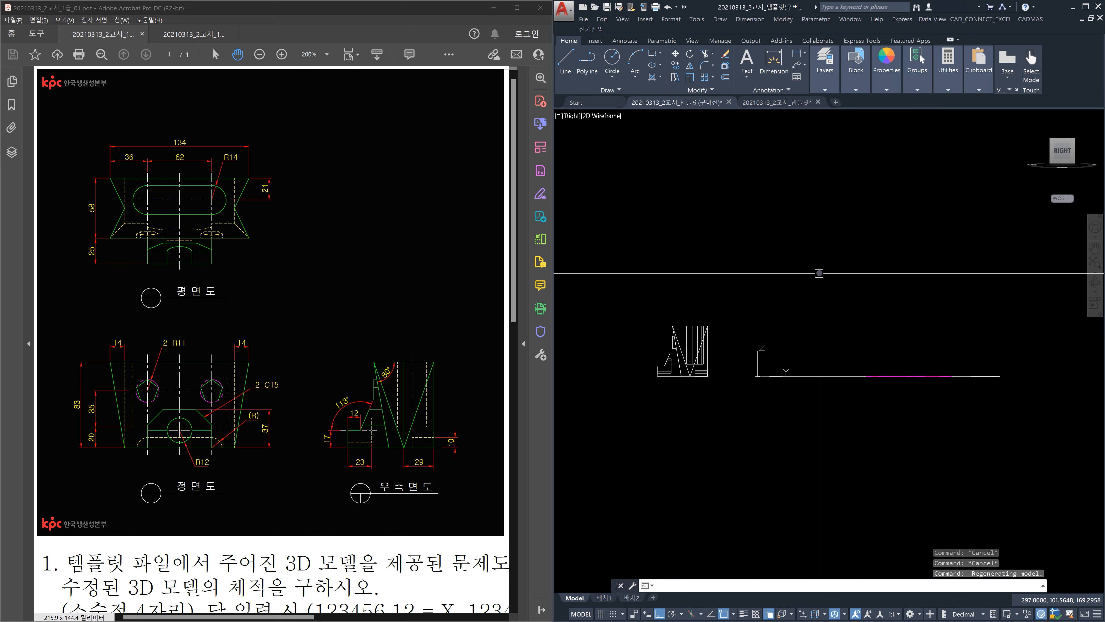
key("Return")
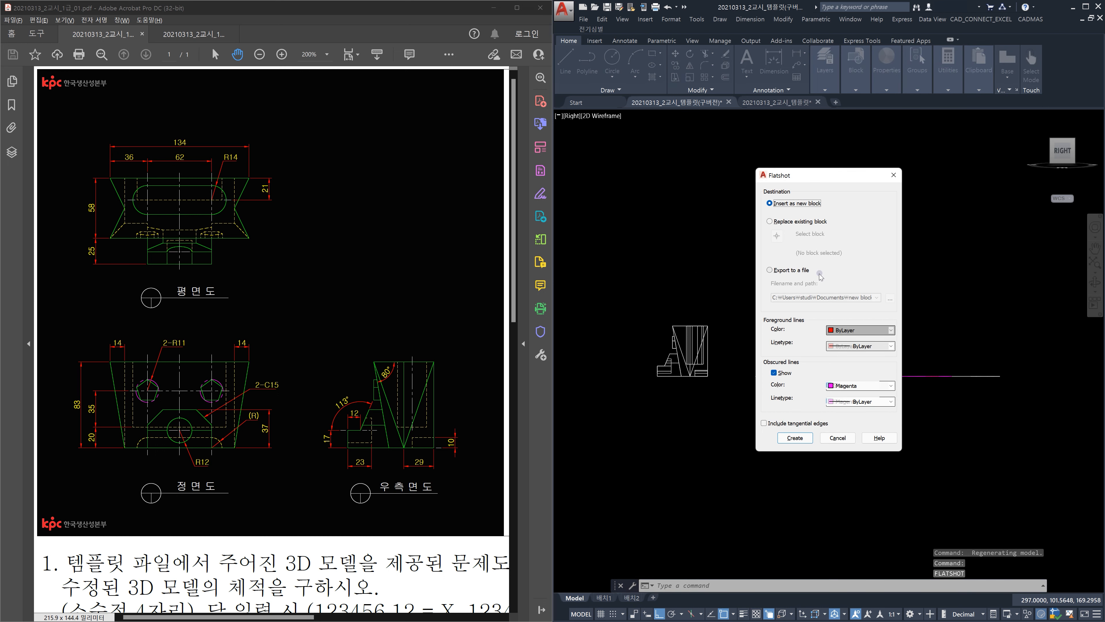
key("Return")
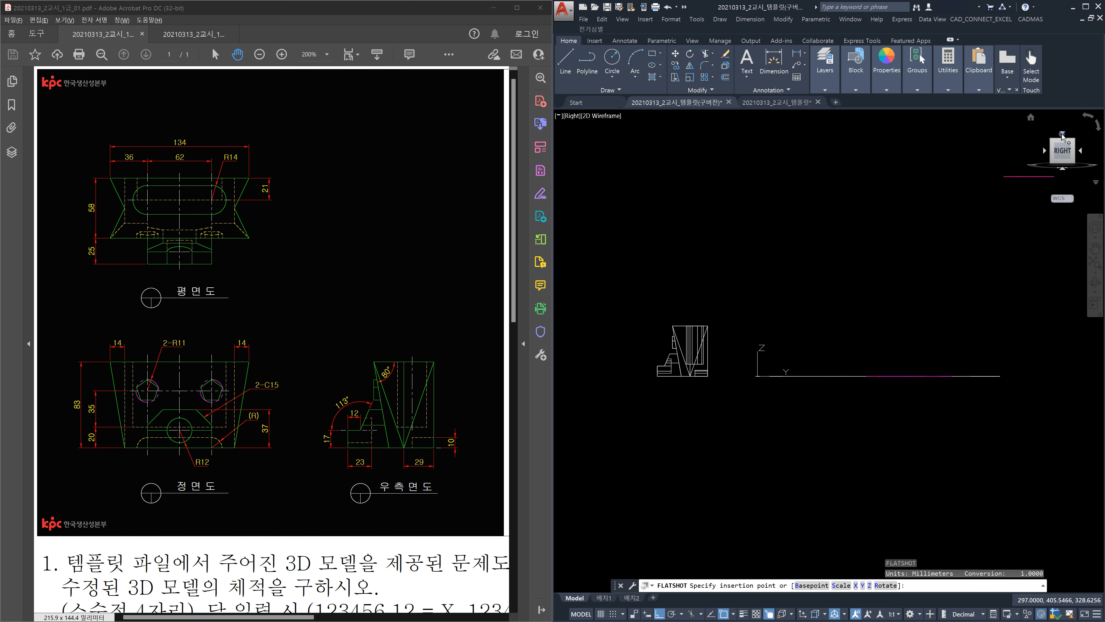
left_click(1062, 134)
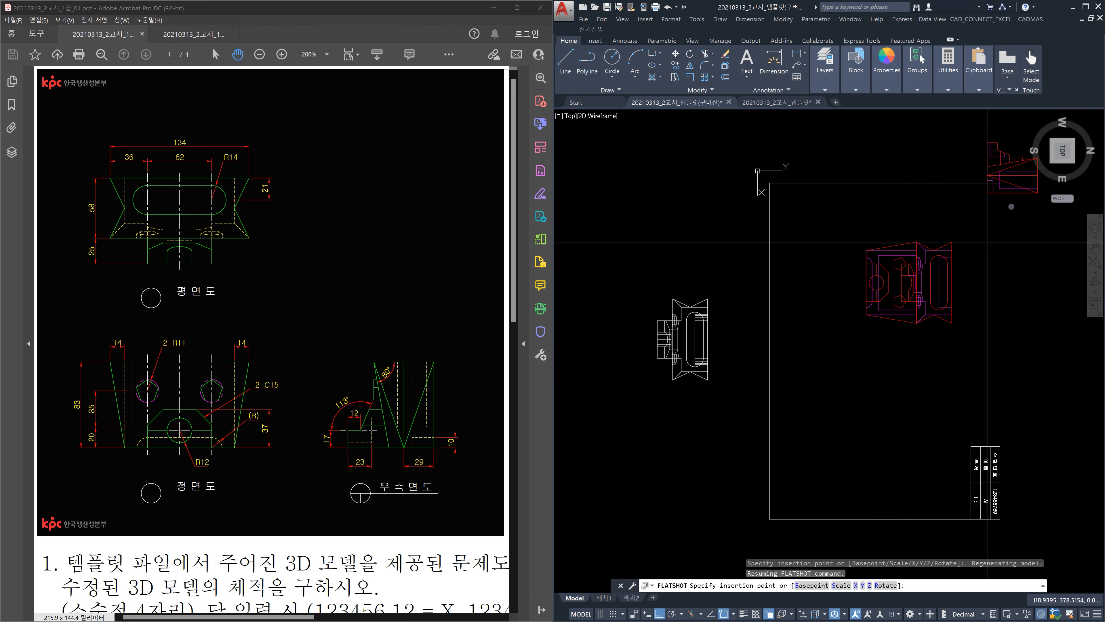
left_click(1090, 120)
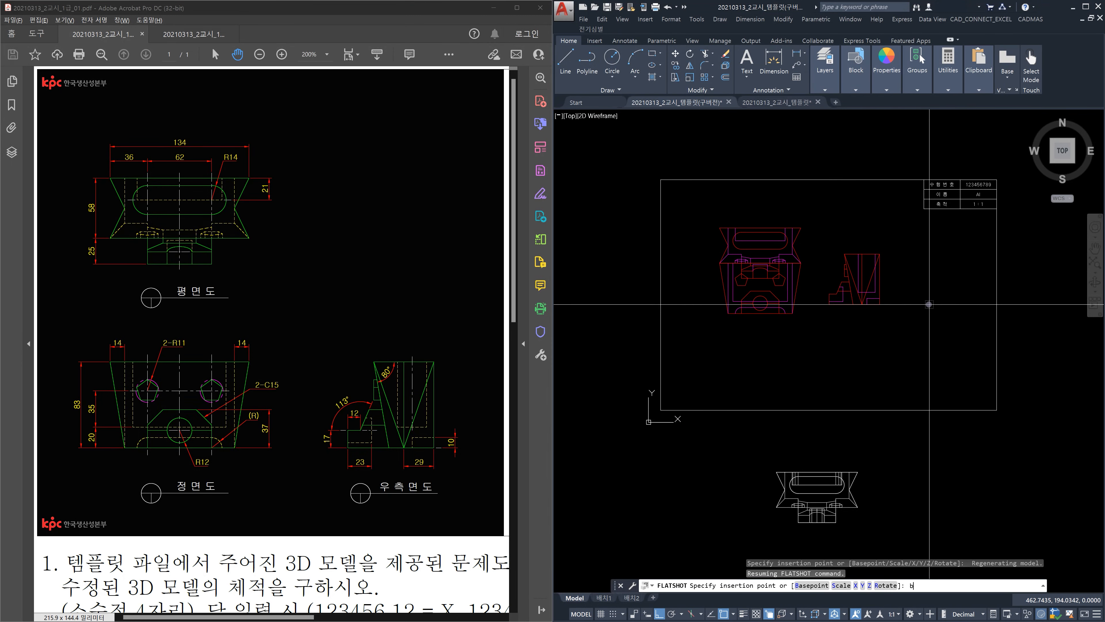
Insert the right view by its lower-left corner at the lower-right corner of the front view, at default scale and rotation.
key("Return")
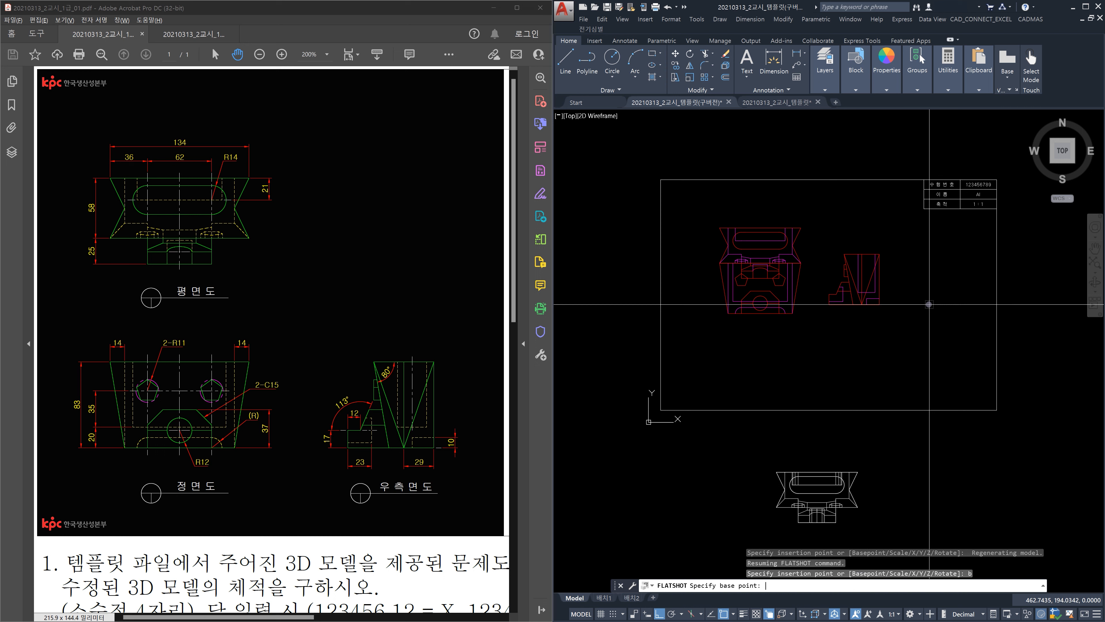
scroll(827, 339, "up", 4)
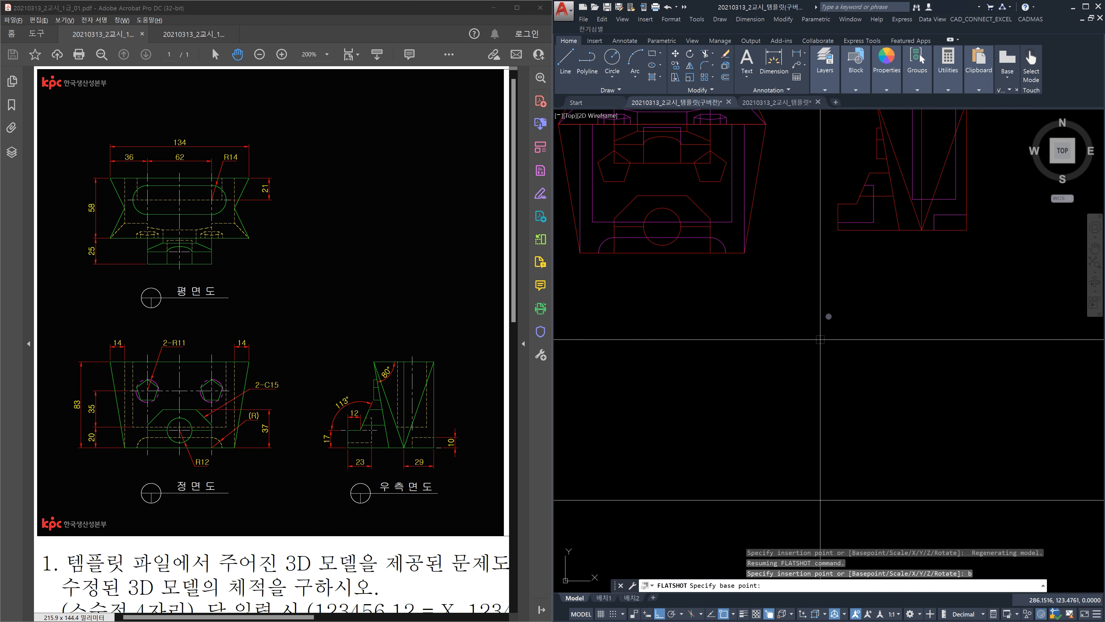
left_click(839, 230)
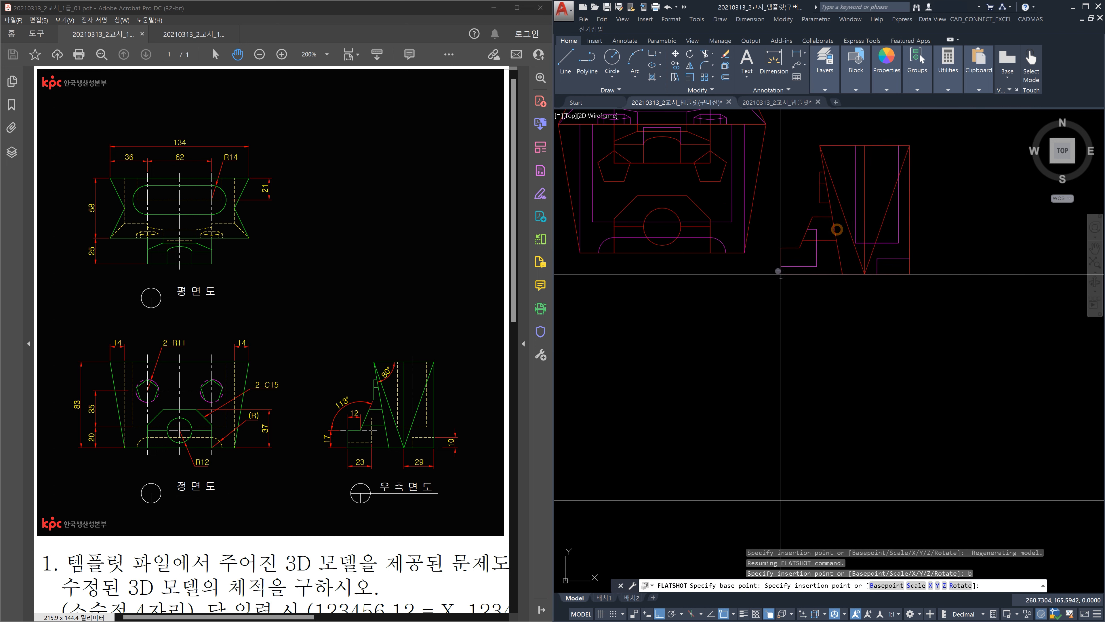
left_click(744, 251)
key("Return")
key("Return")
key("Return")
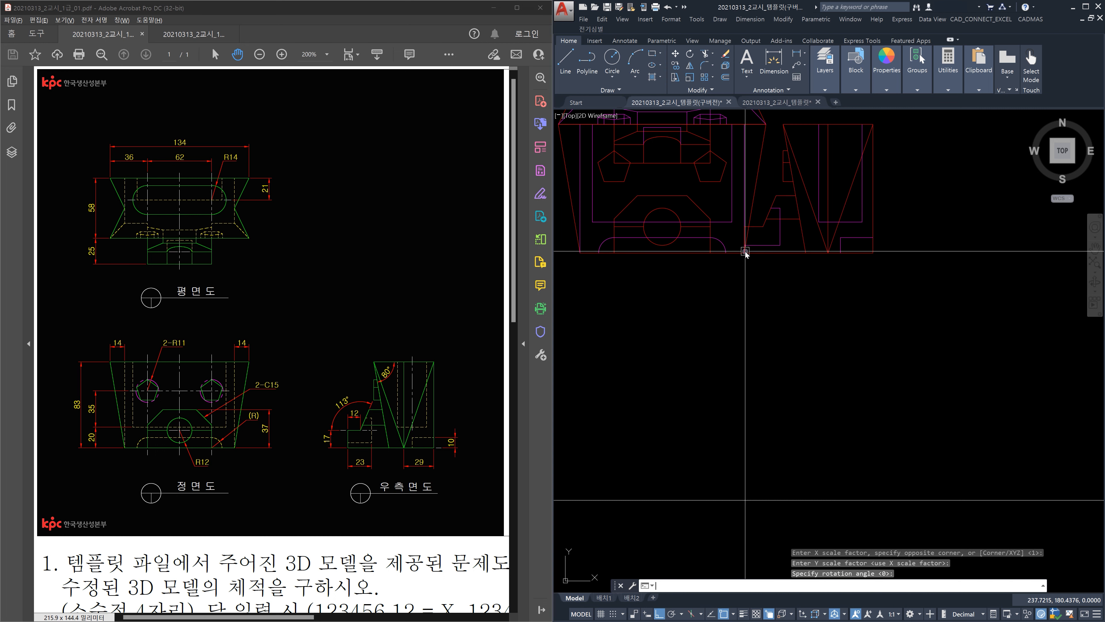
scroll(745, 253, "down", 5)
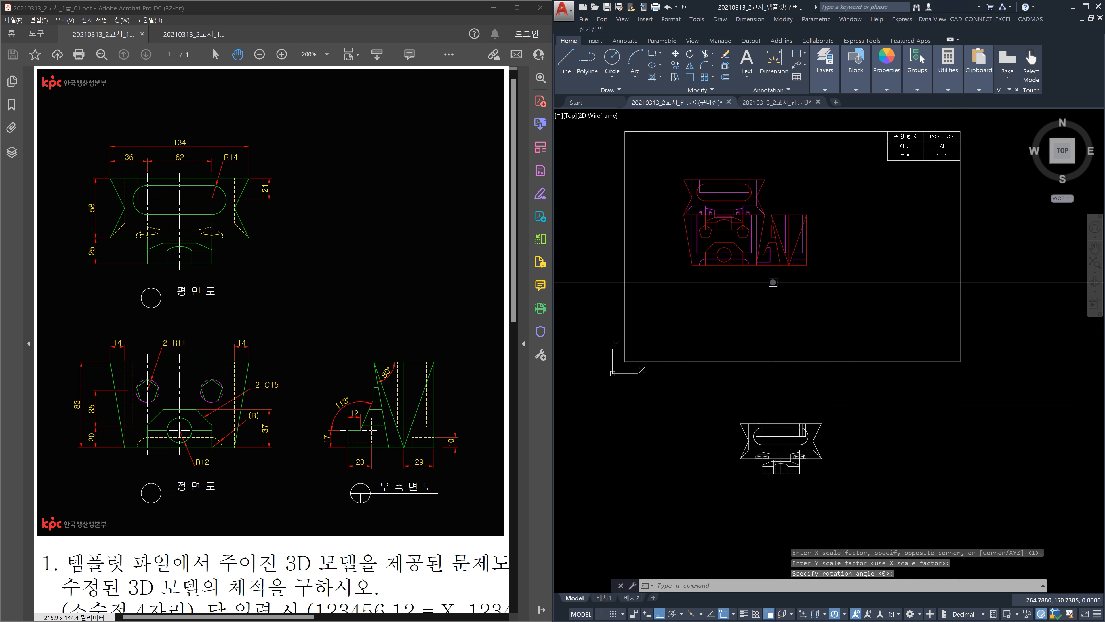
left_click(856, 481)
left_click(740, 409)
key("Escape")
key("Escape")
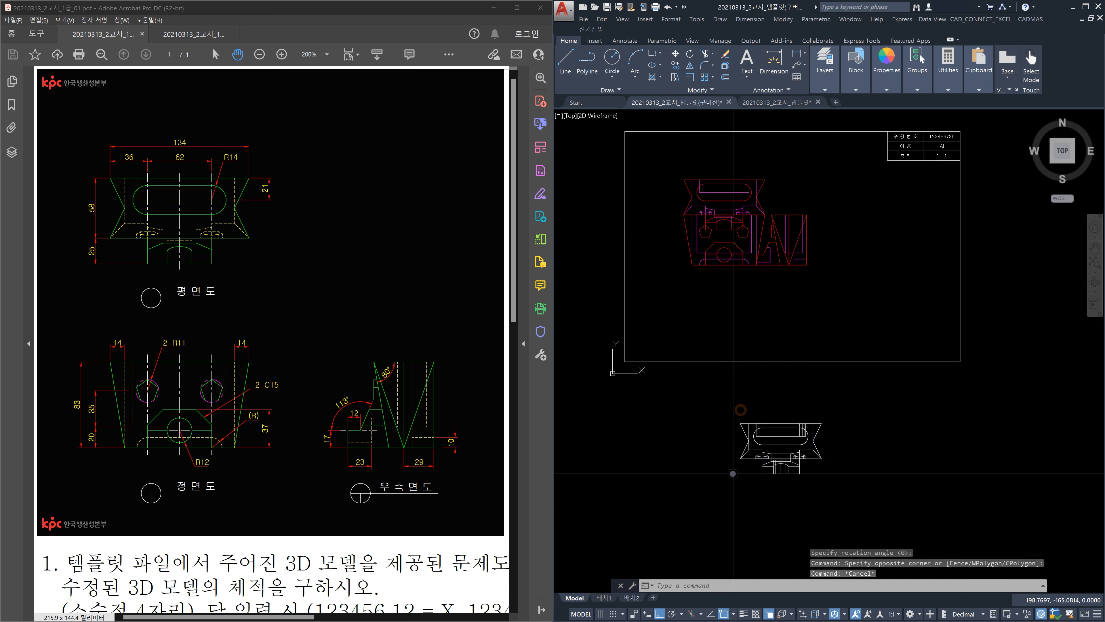
left_click(847, 469)
left_click(751, 412)
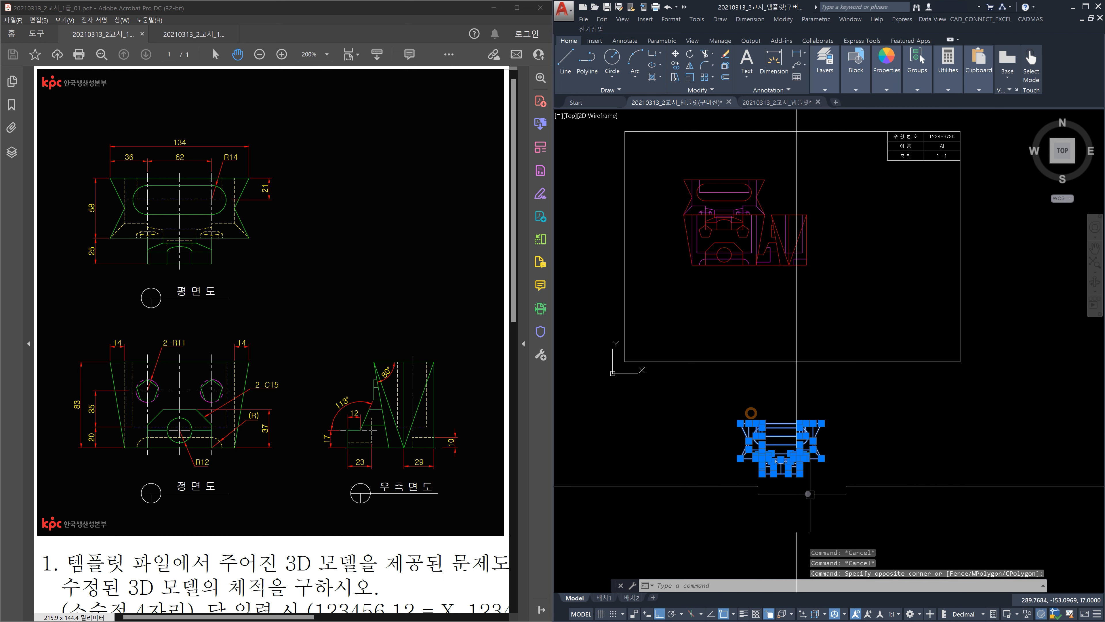
key("Escape")
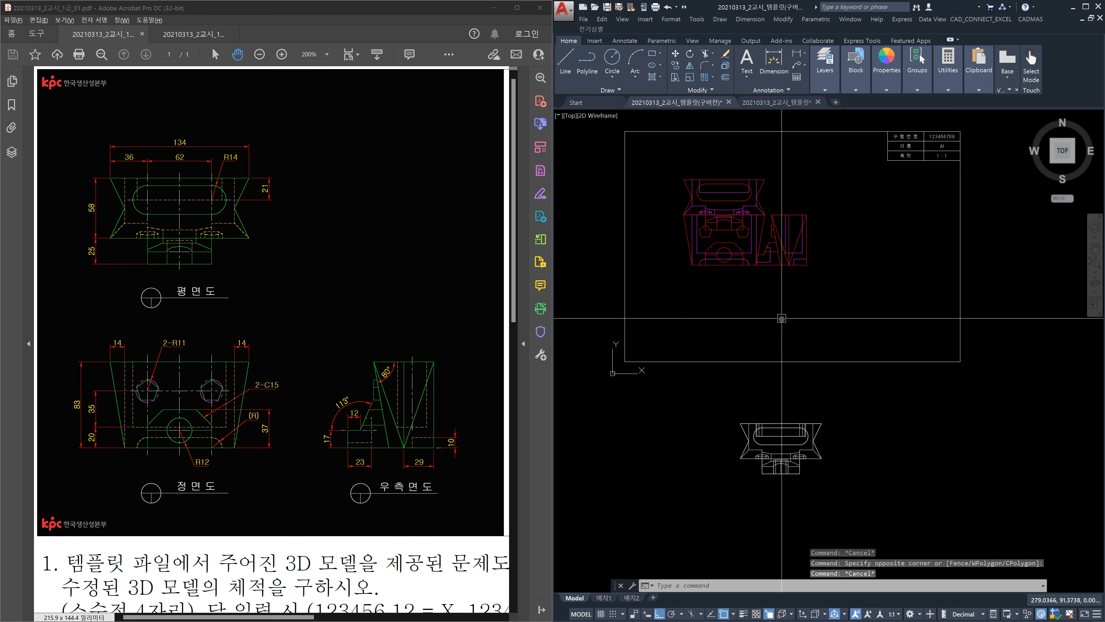
Move the front and right views together straight down, clear of the top view.
scroll(763, 282, "up", 2)
middle_click_drag(764, 282, 835, 338)
type("m")
key("Return")
left_click(884, 331)
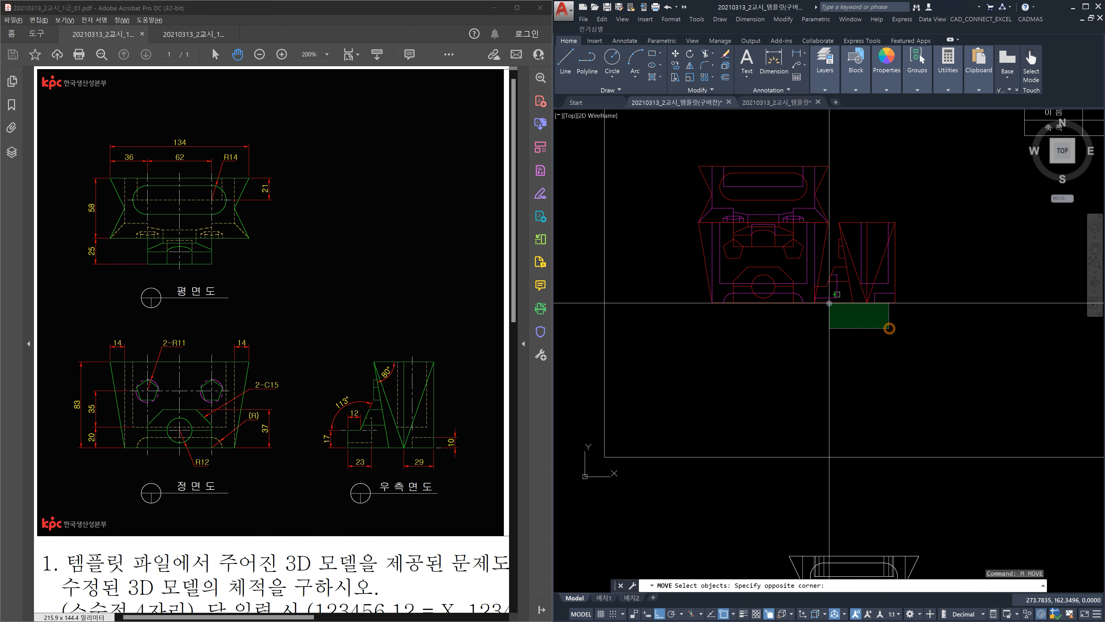
left_click(827, 301)
key("Return")
left_click(950, 298)
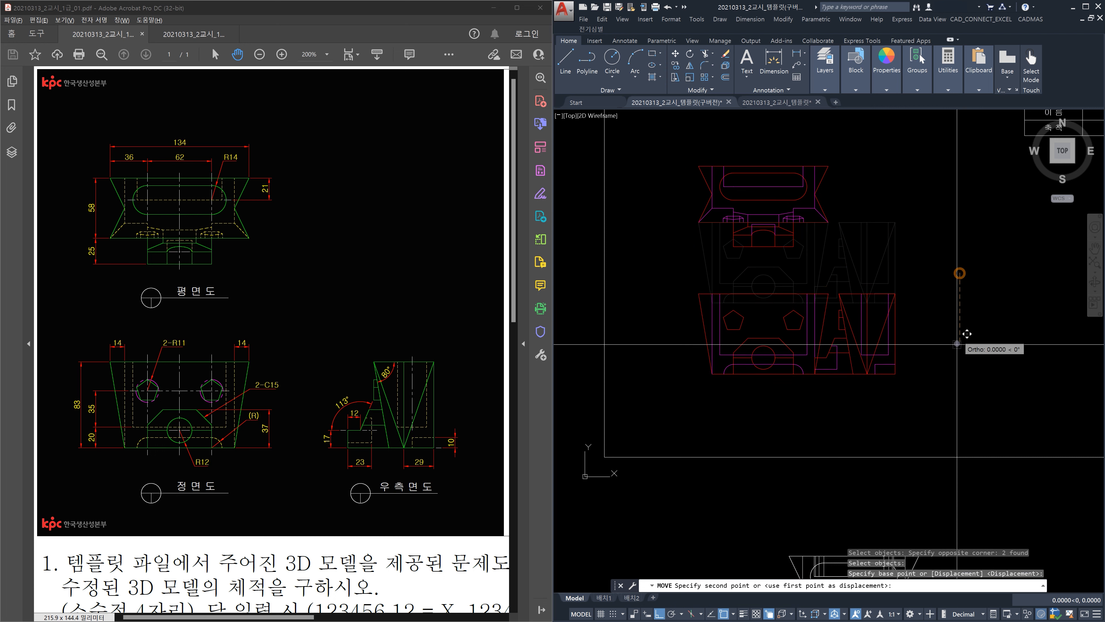
left_click(955, 366)
Move the right view horizontally away from the front view to leave room for dimensions between them.
key("Return")
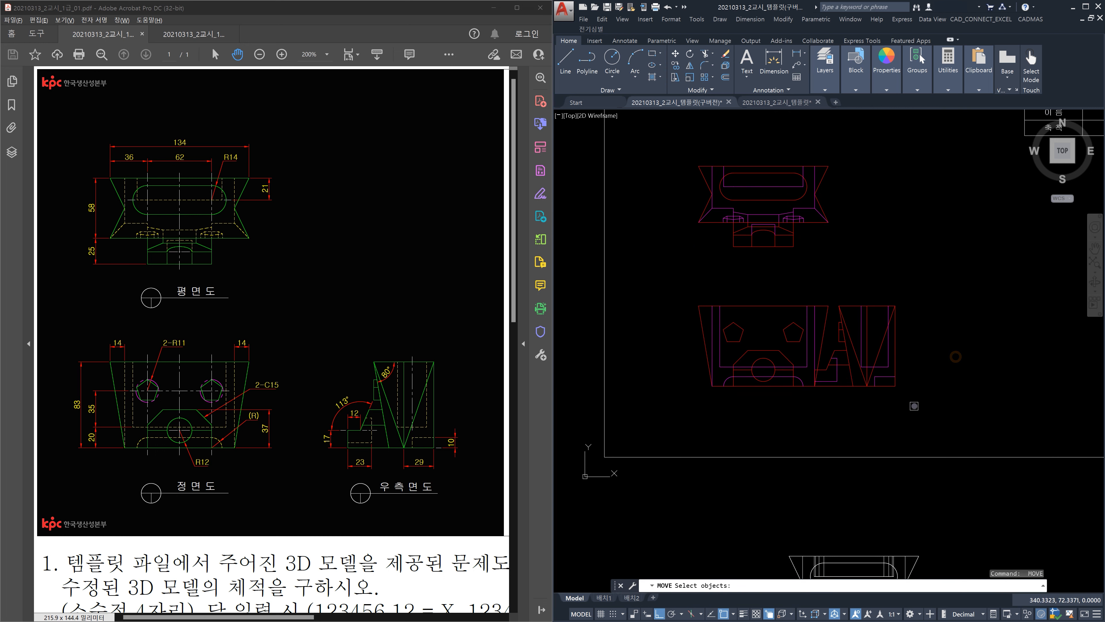
left_click(913, 405)
left_click(879, 376)
key("Return")
left_click(882, 401)
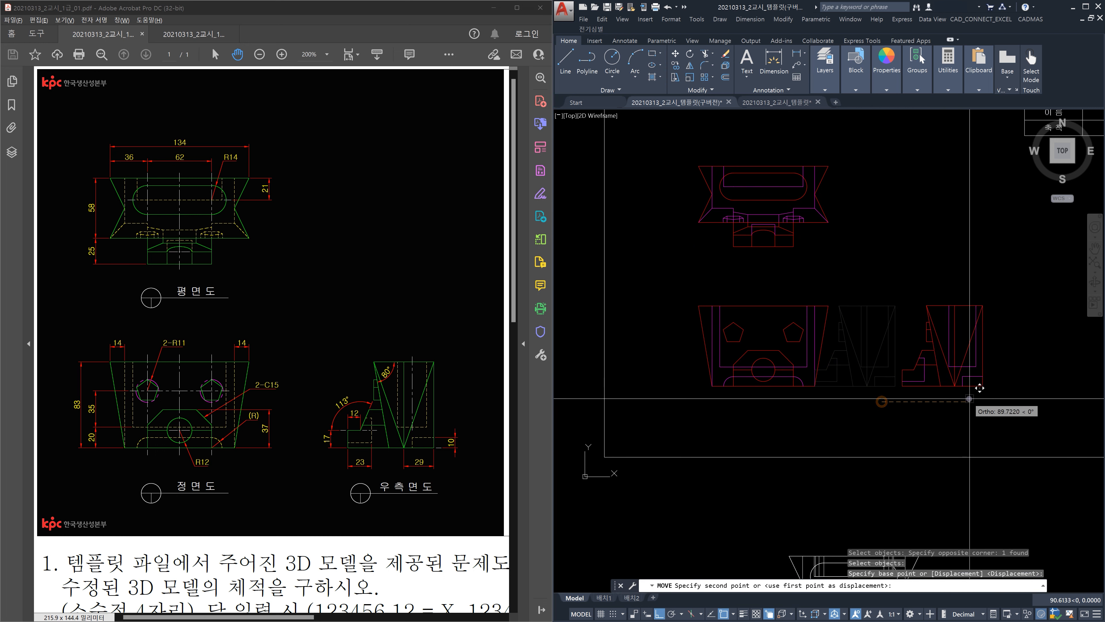
left_click(968, 414)
key("Escape")
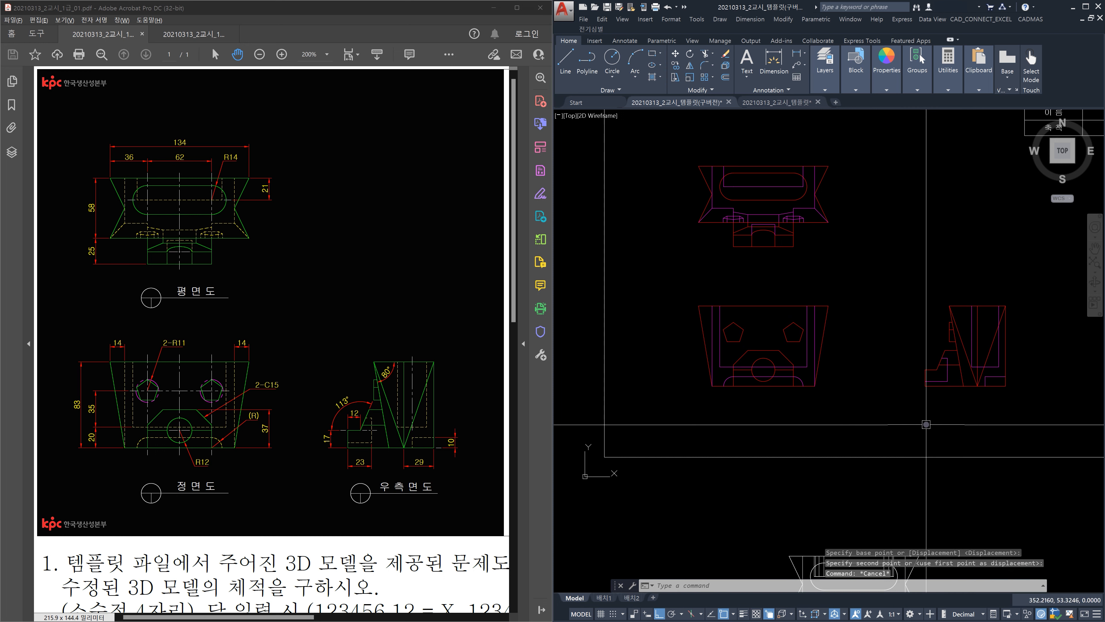
Explode the top, front and right view blocks in the drawing frame.
scroll(834, 370, "down", 3)
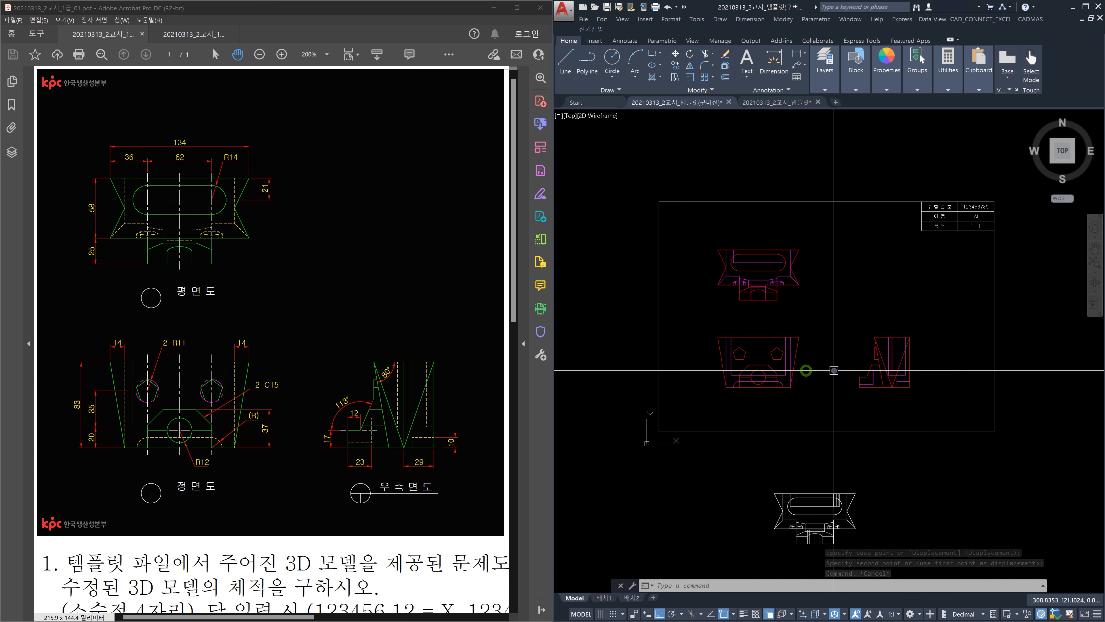
type("x")
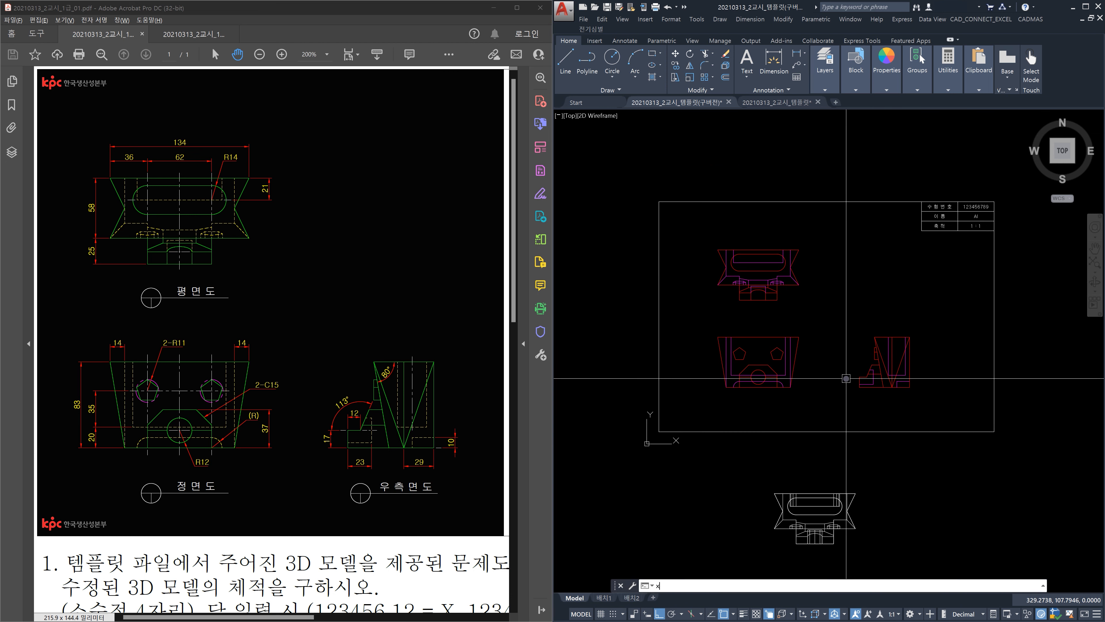
key("Return")
left_click(702, 241)
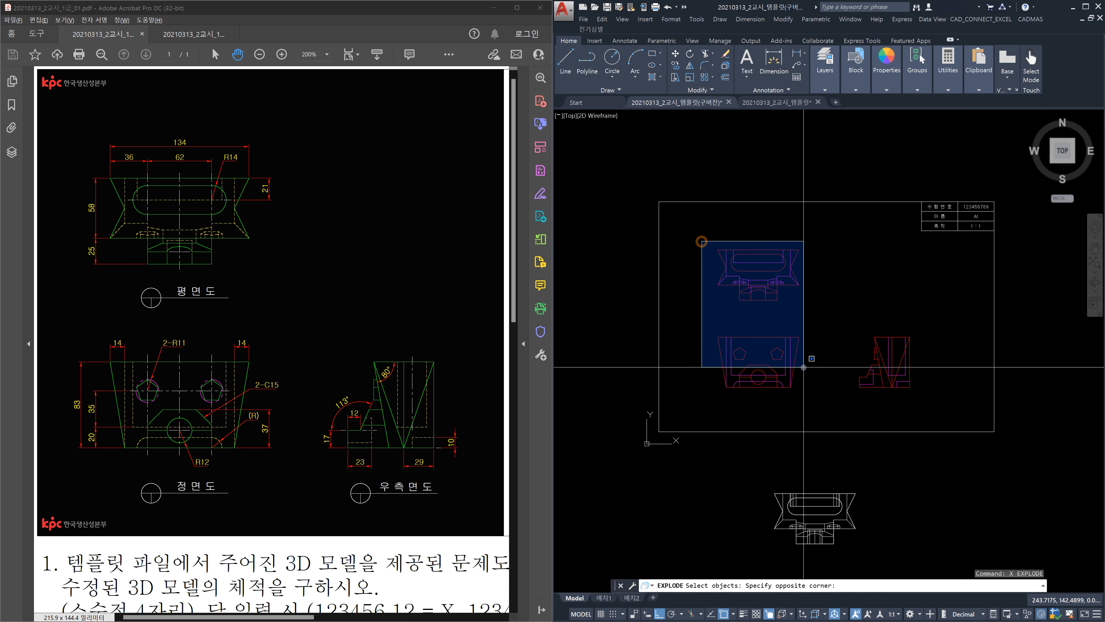
left_click(824, 387)
left_click(927, 410)
left_click(823, 310)
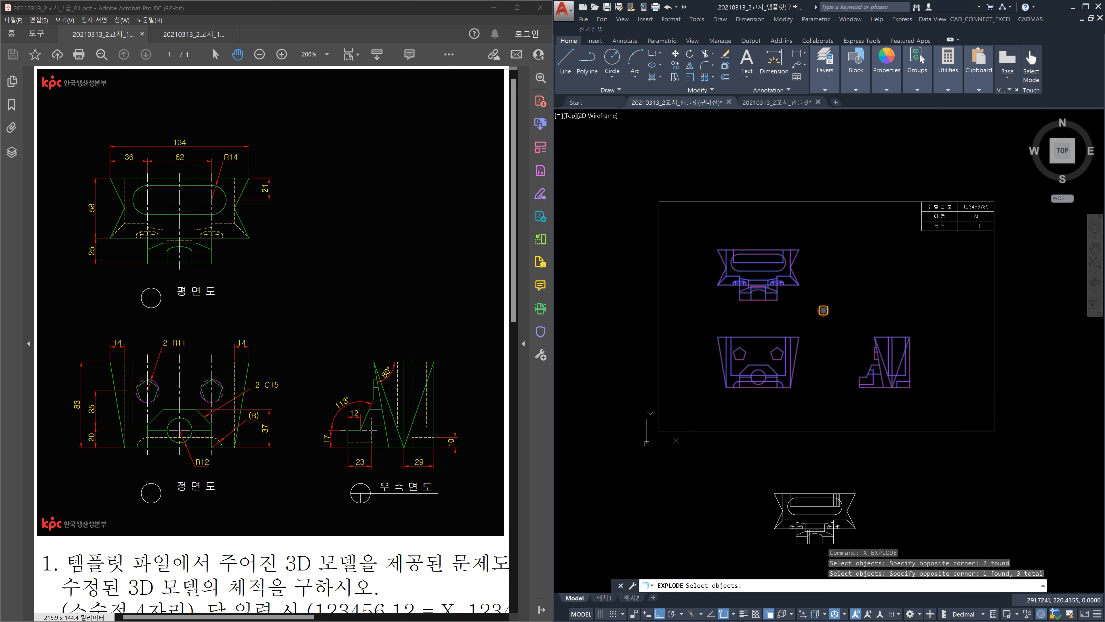
key("Return")
key("Escape")
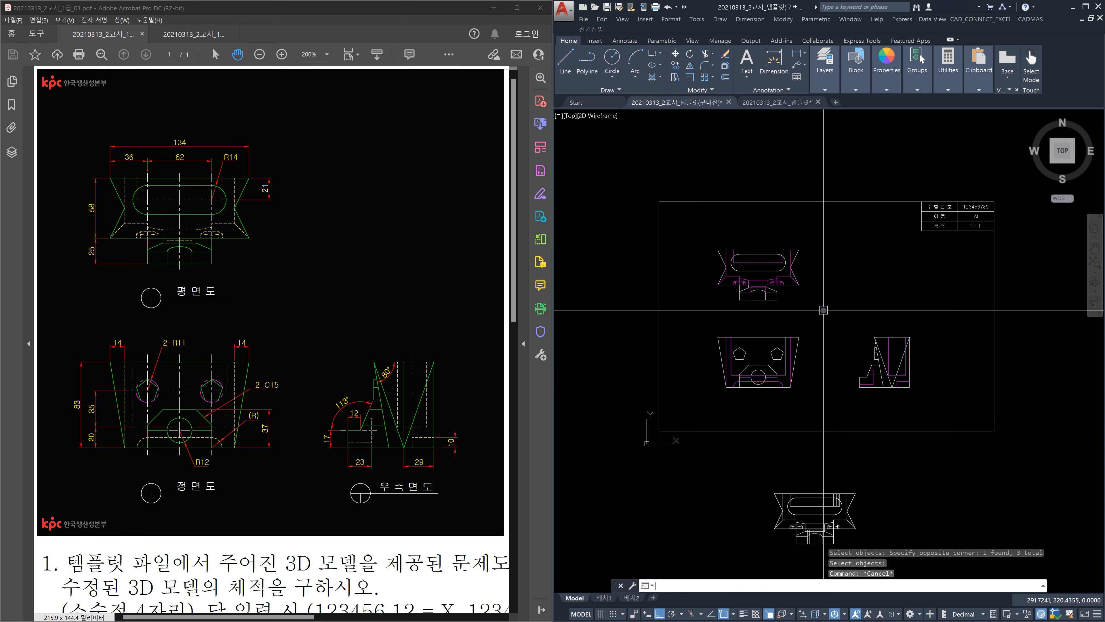
Select all lines of the exploded top, front and right views inside the drawing frame.
scroll(776, 358, "up", 3)
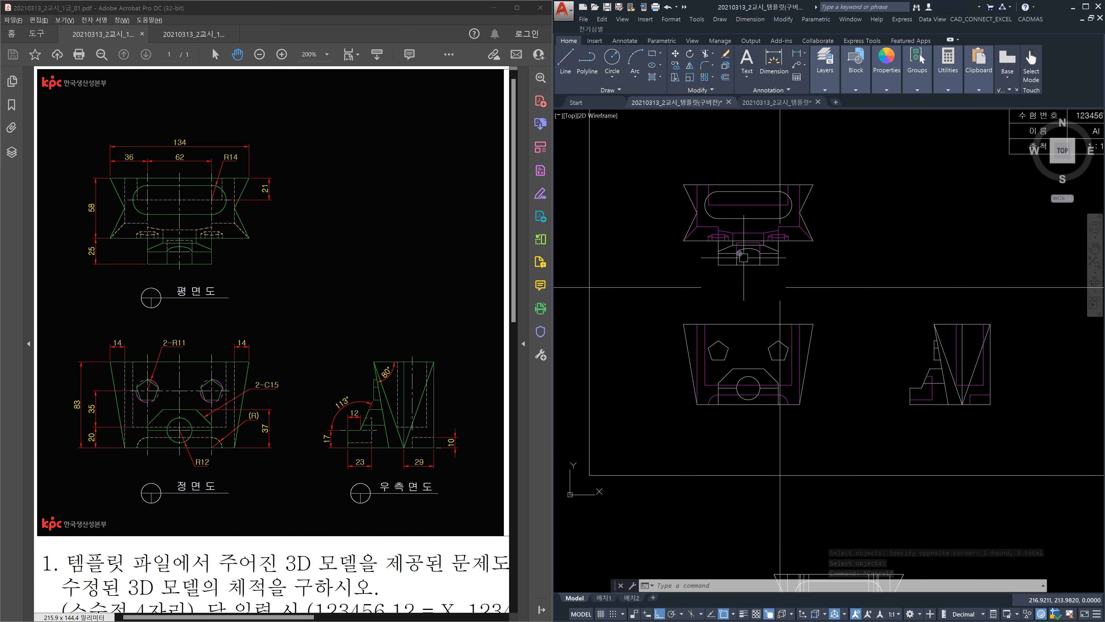
scroll(711, 222, "up", 2)
scroll(712, 222, "down", 3)
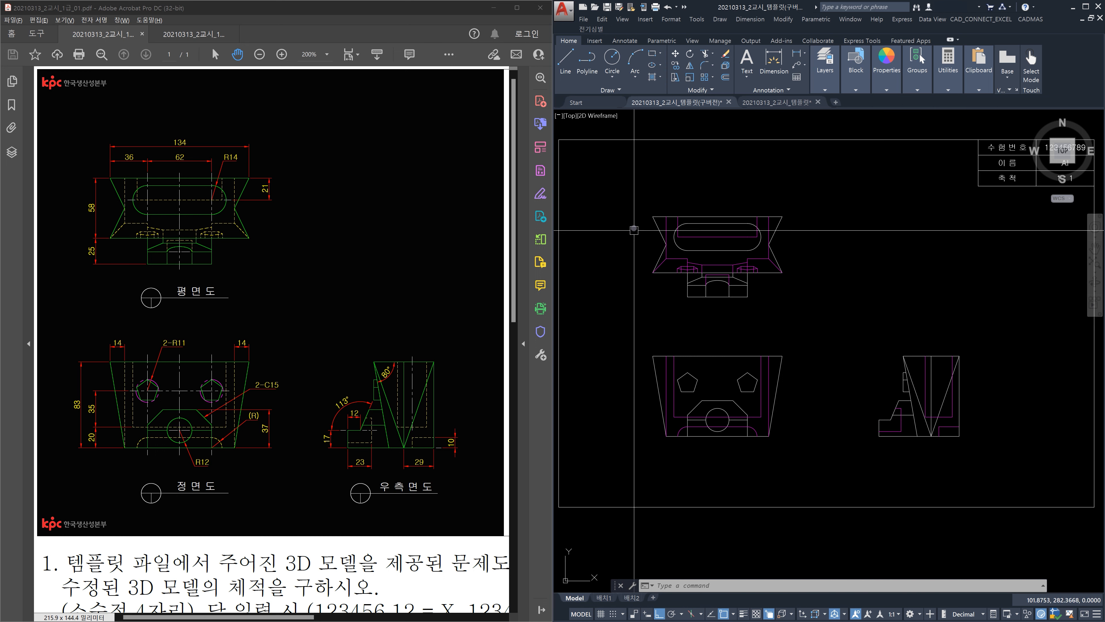
left_click(625, 191)
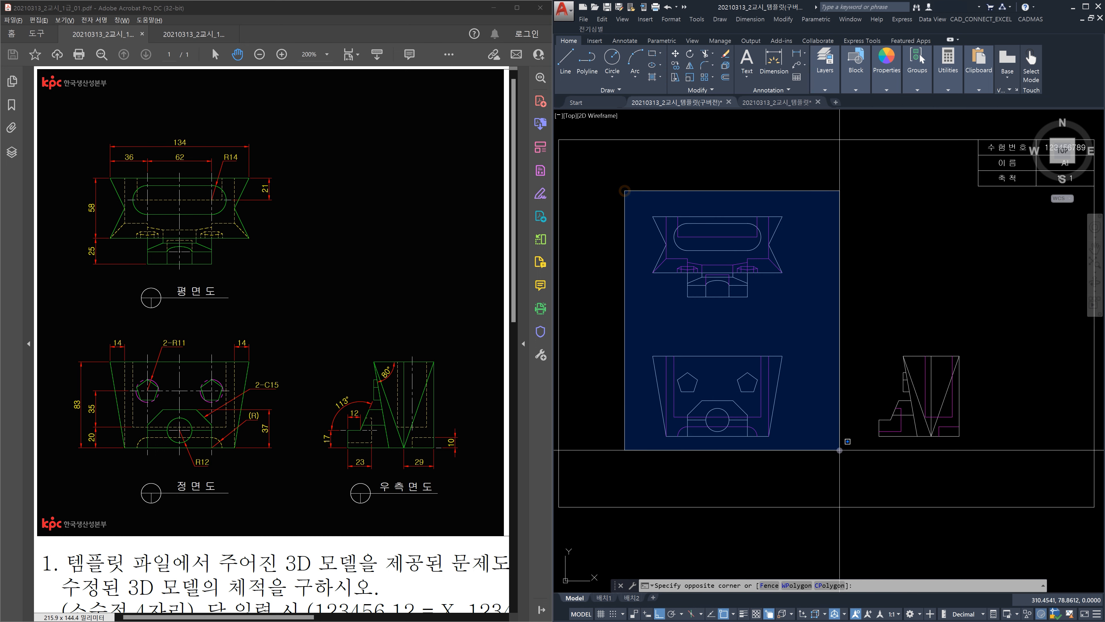
left_click(840, 458)
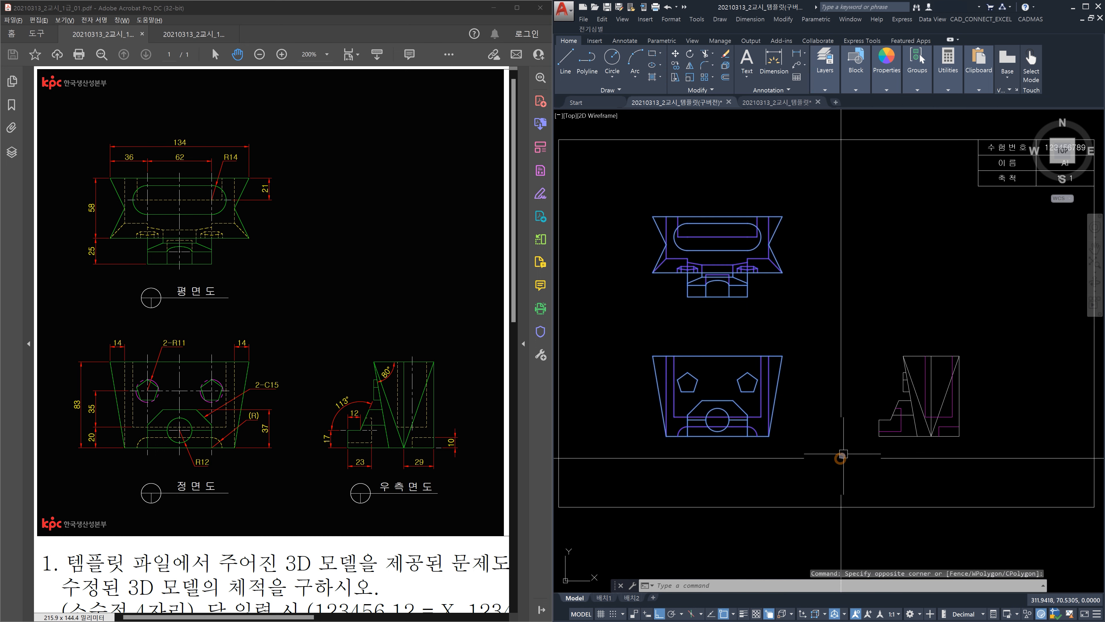
left_click(846, 329)
left_click(995, 456)
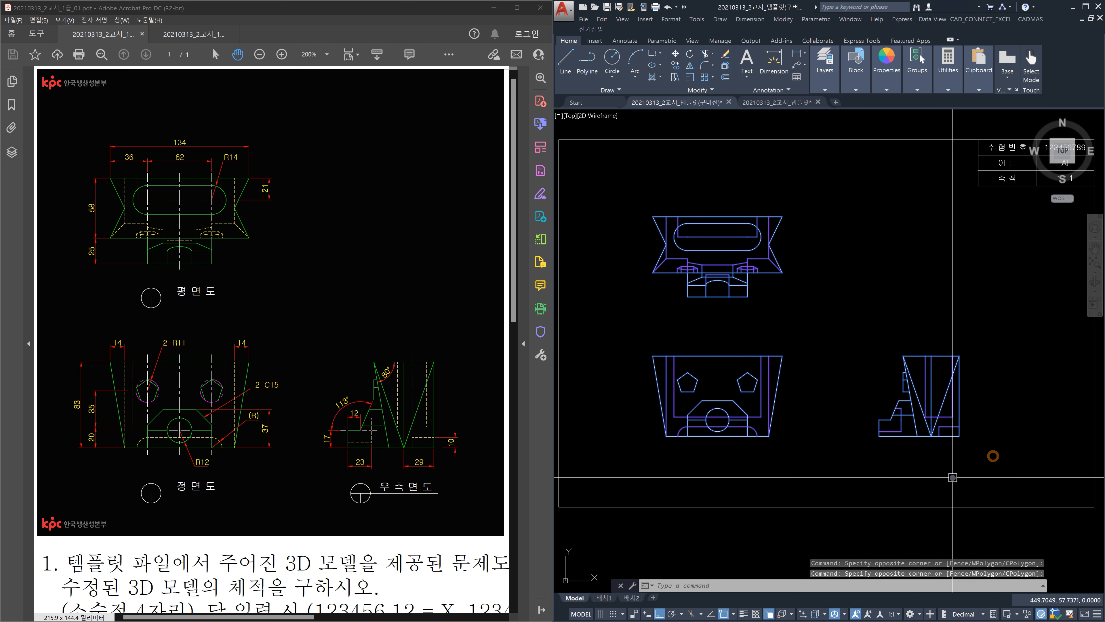
Use Quick Select on the current selection to keep only the objects whose color equals ByLayer.
right_click(900, 471)
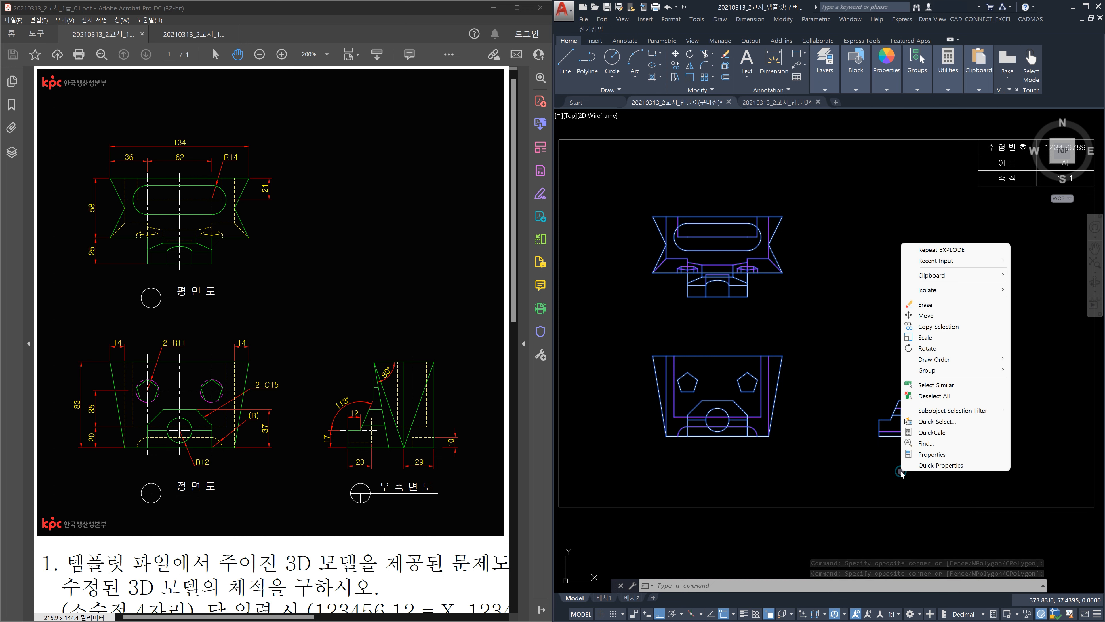
left_click(942, 423)
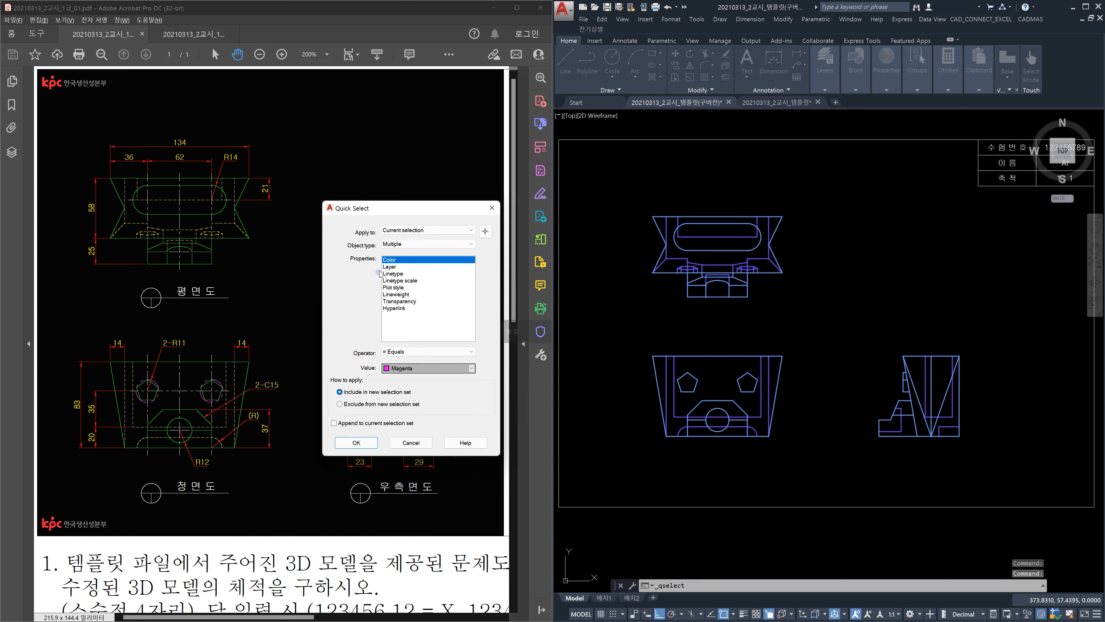
left_click(410, 370)
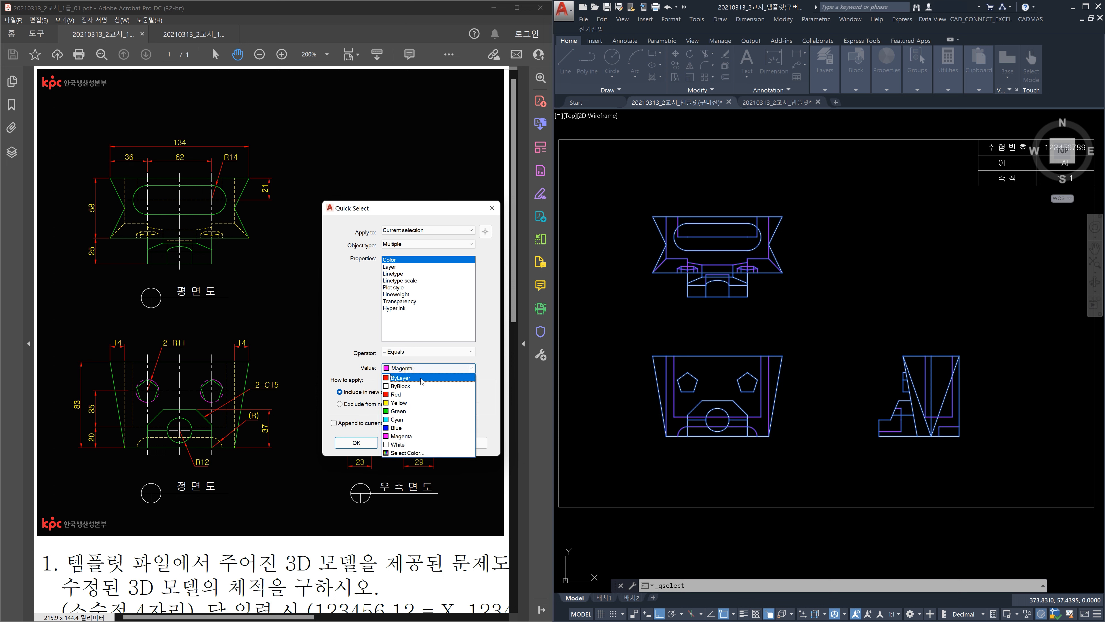
left_click(420, 378)
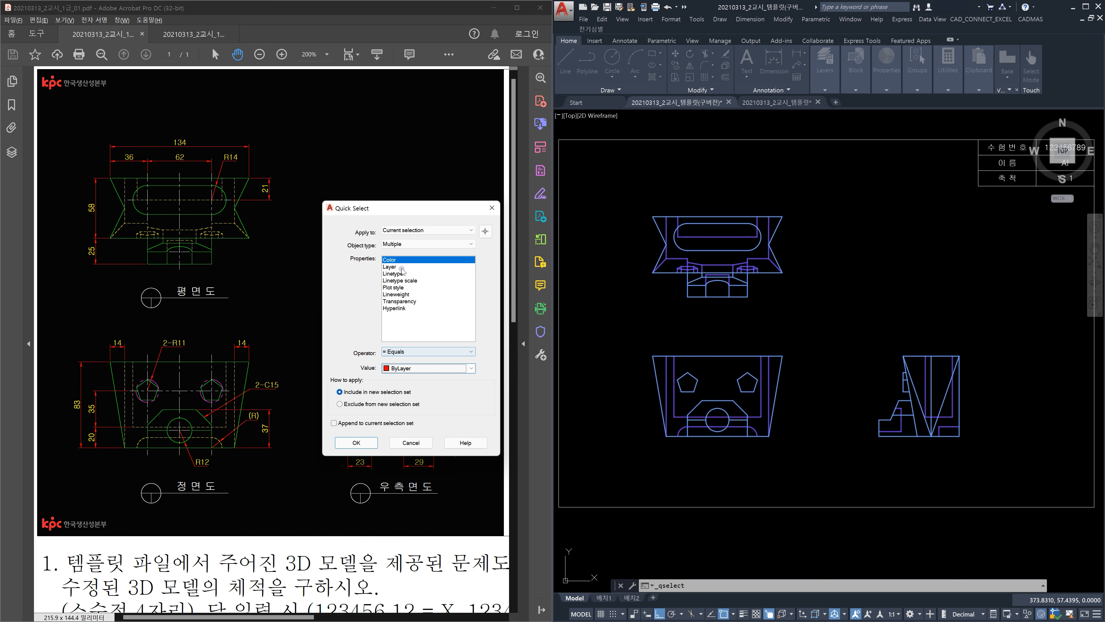
left_click(432, 368)
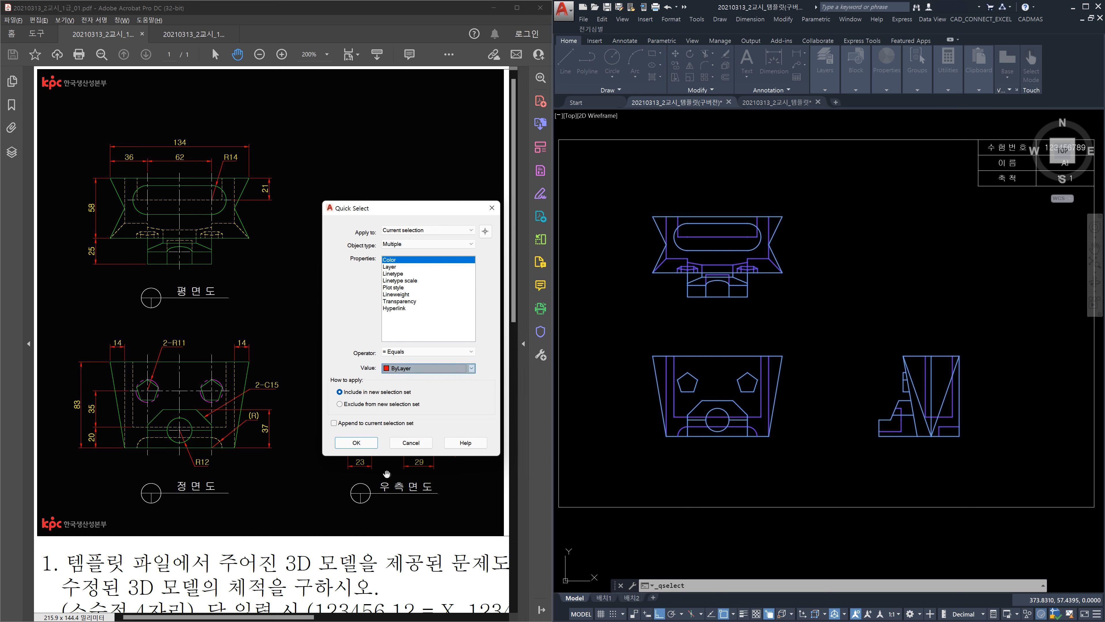
left_click(370, 445)
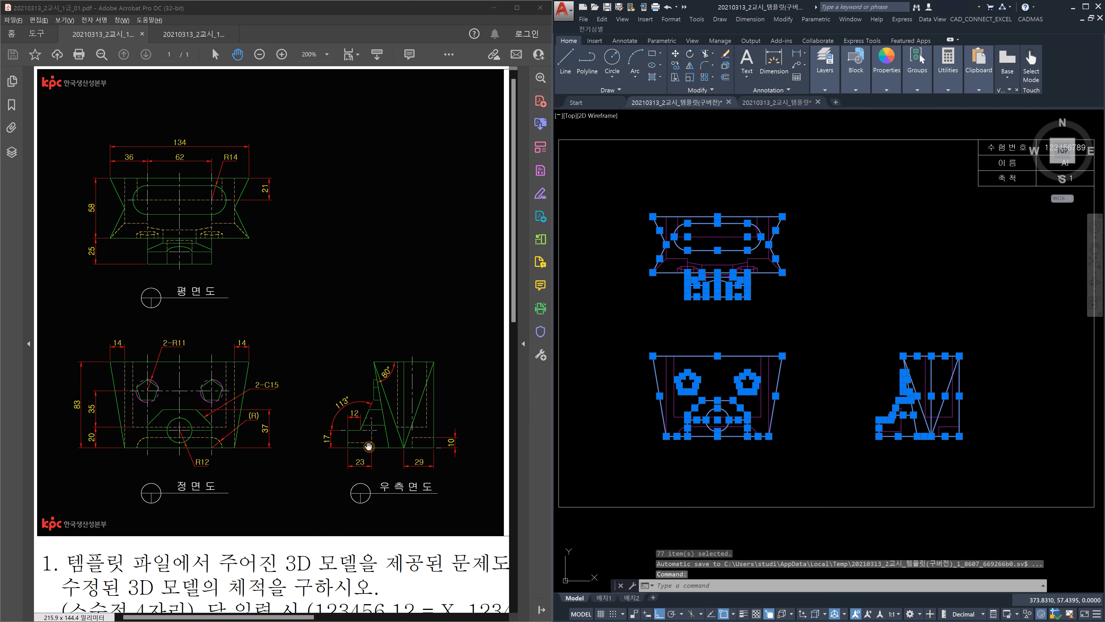
Assign the selected visible lines of the three views to the layer 외형선.
scroll(660, 419, "up", 1)
scroll(685, 399, "up", 1)
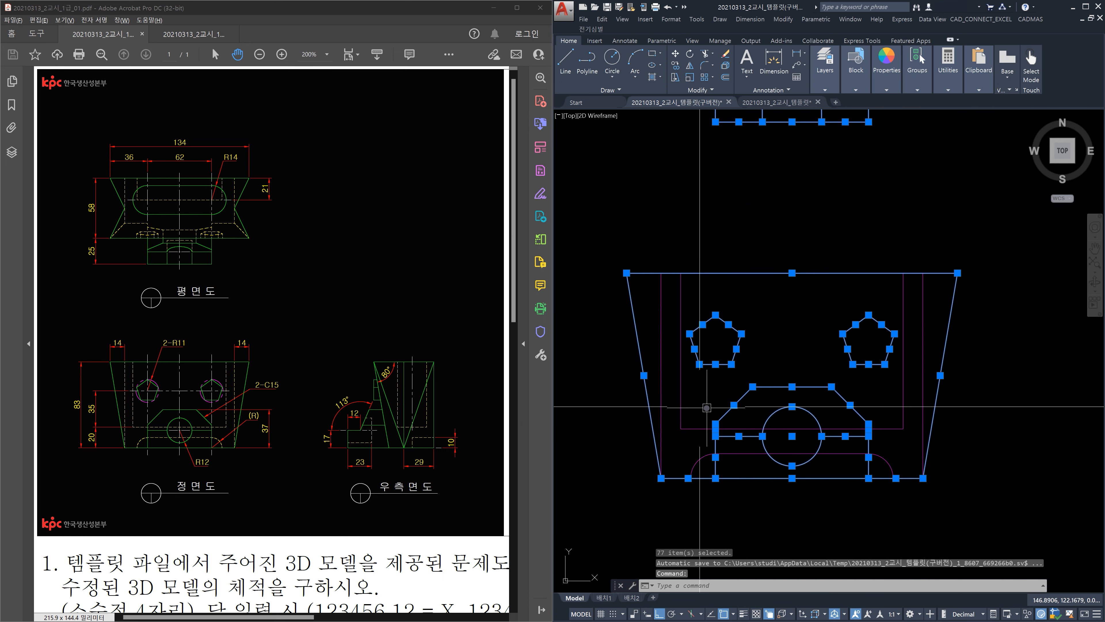
scroll(931, 413, "down", 1)
scroll(931, 413, "down", 3)
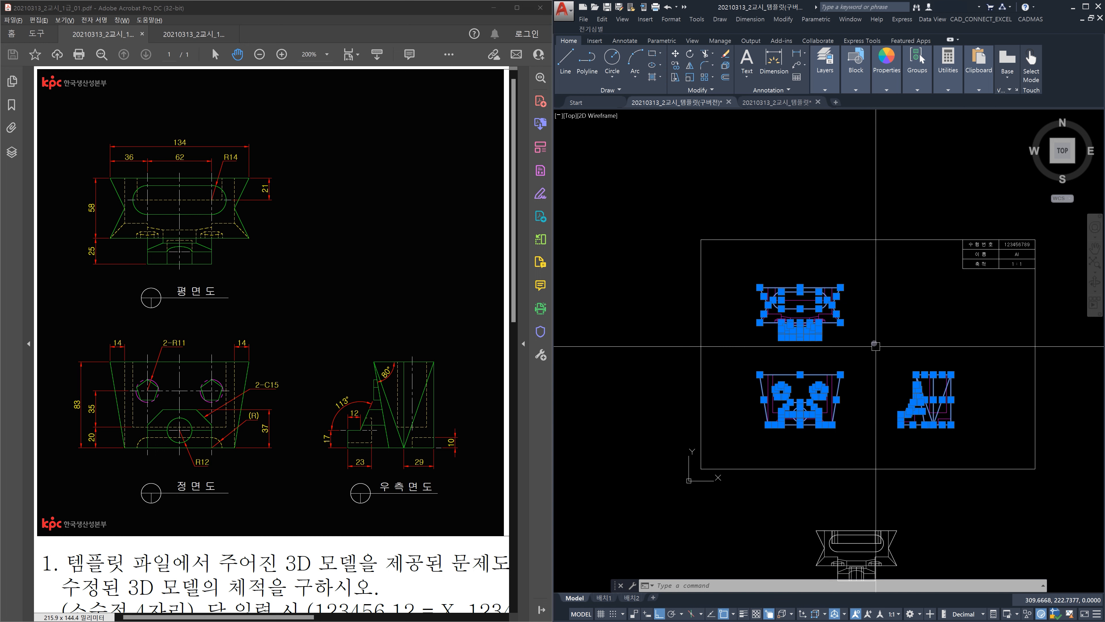
left_click(832, 90)
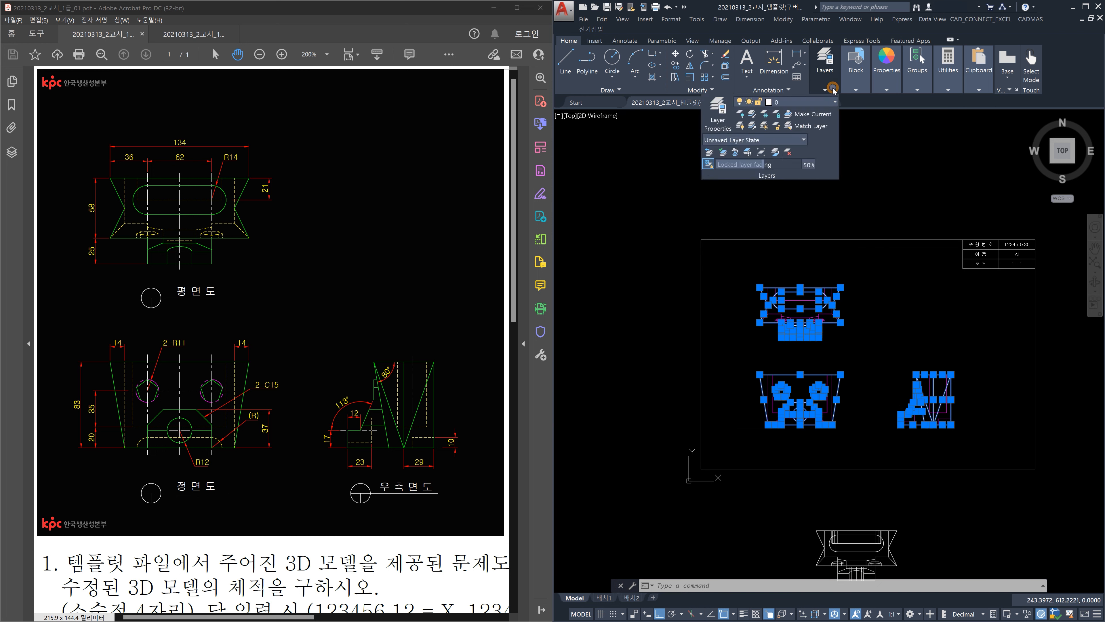
left_click(810, 103)
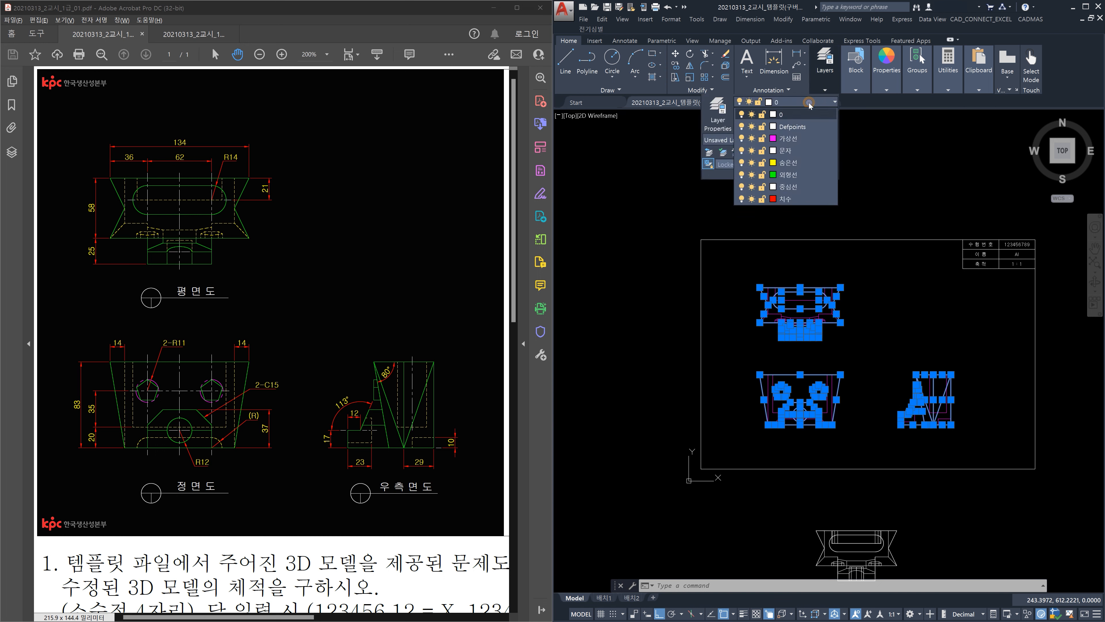
left_click(806, 175)
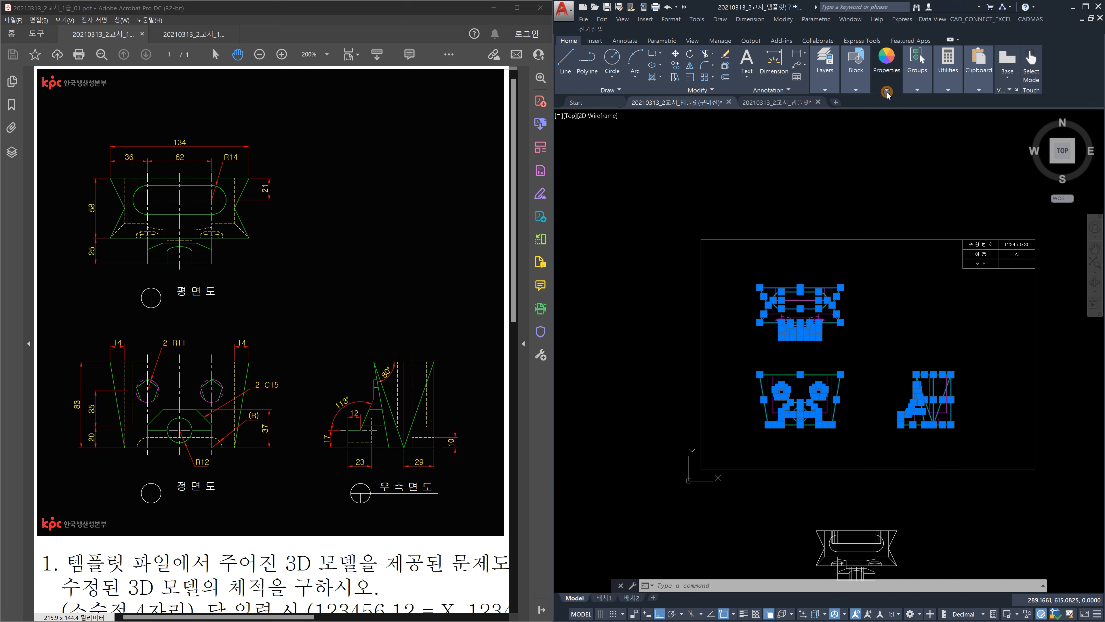
Set the lineweight of the selected visible lines to ByLayer and clear the selection.
left_click(887, 91)
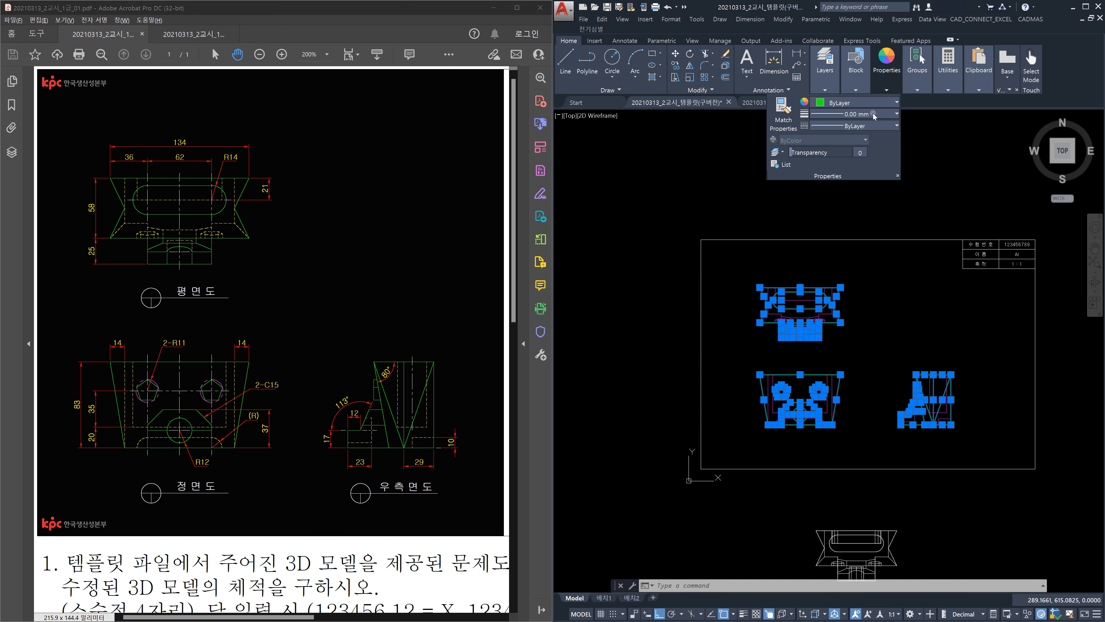
left_click(874, 114)
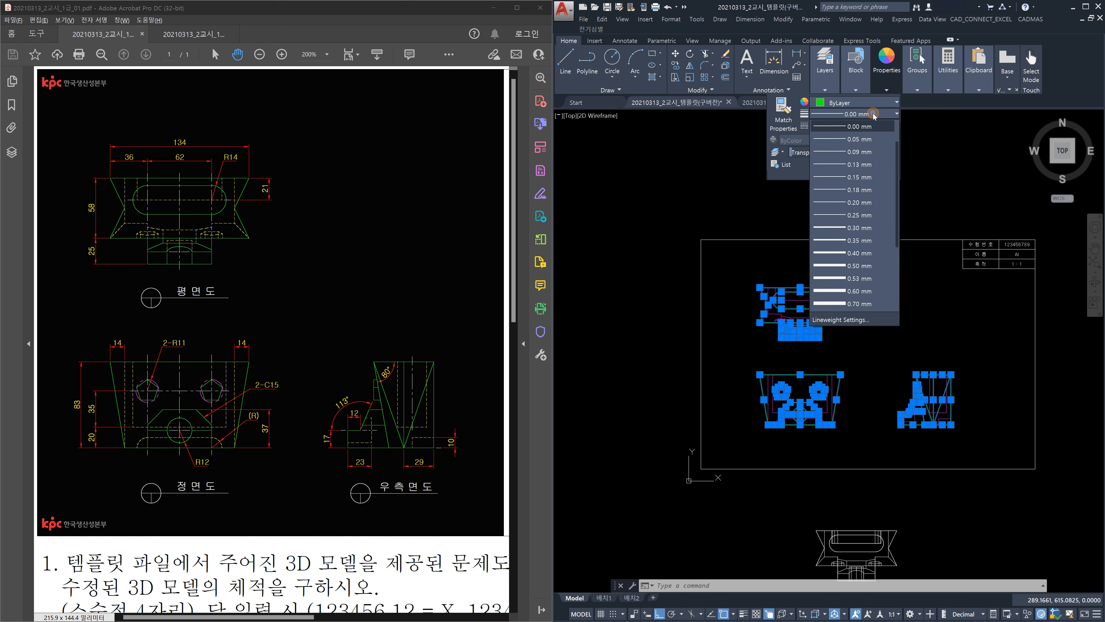
scroll(868, 279, "down", 3)
scroll(868, 278, "up", 5)
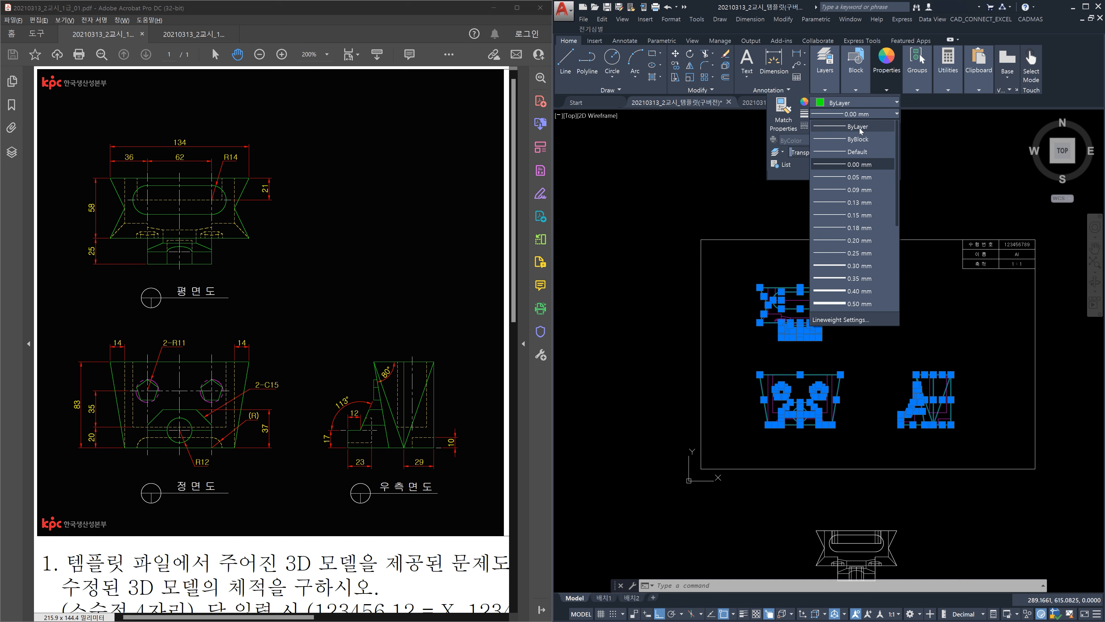
left_click(858, 126)
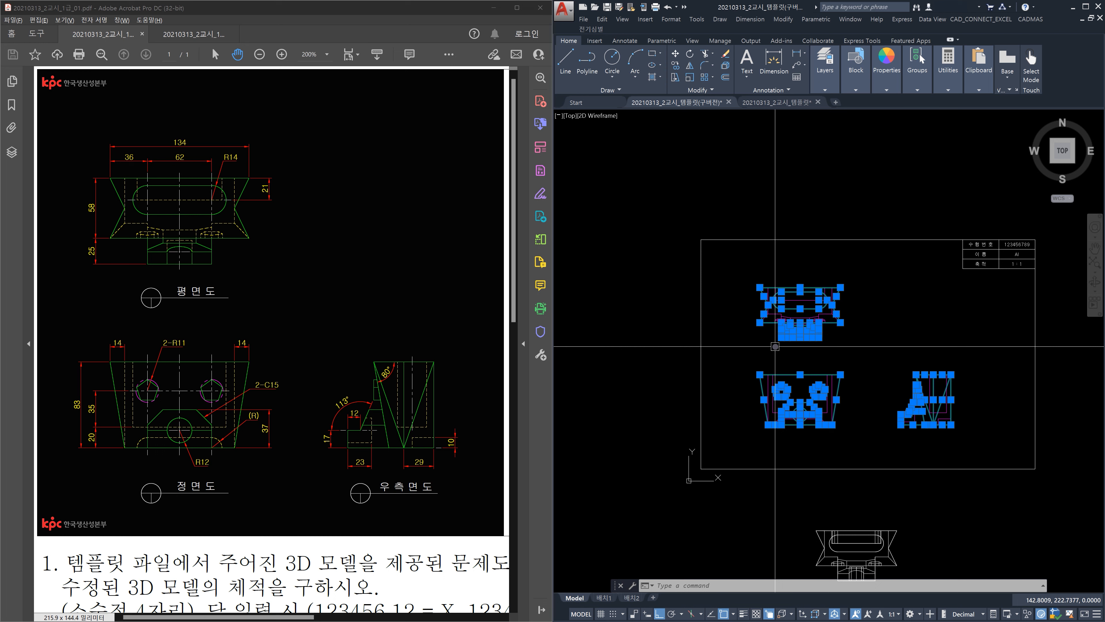
mouse_move(879, 358)
middle_mouse_down()
mouse_move(820, 329)
mouse_move(836, 329)
middle_mouse_up()
scroll(820, 332, "up", 3)
key("Escape")
key("Escape")
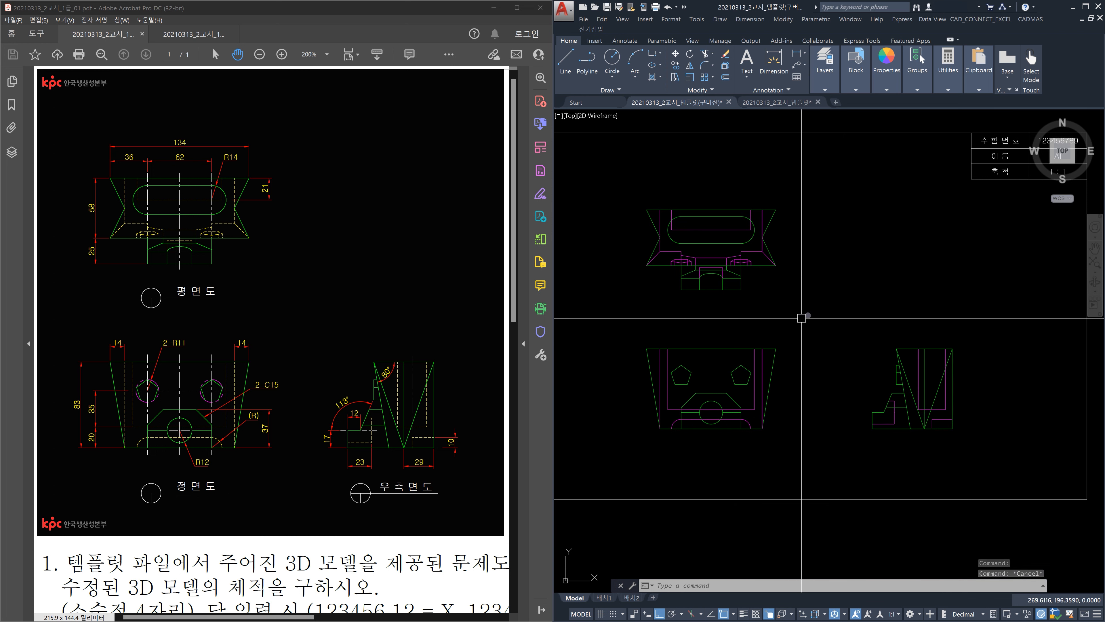
Use Quick Select on the entire drawing to select all objects whose color equals Magenta.
scroll(823, 308, "down", 2)
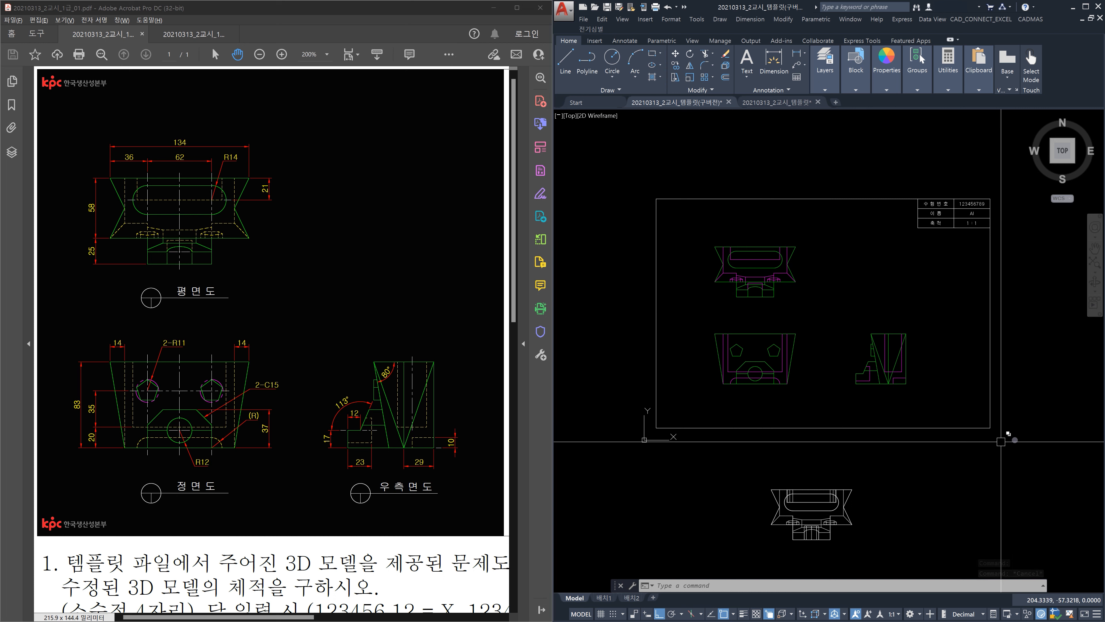
right_click(840, 306)
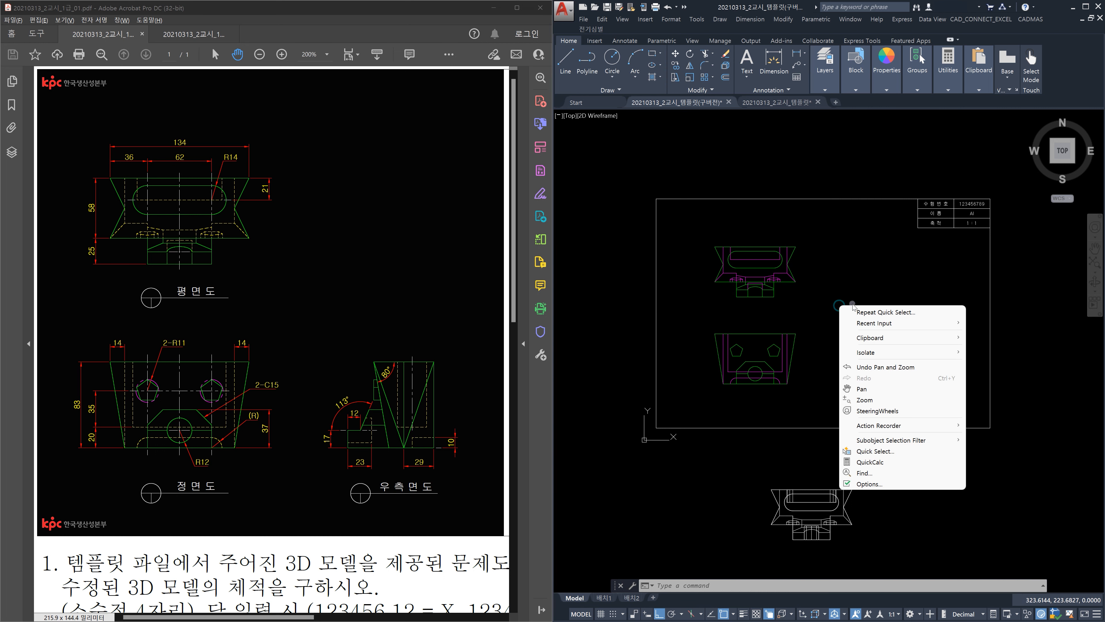
left_click(907, 454)
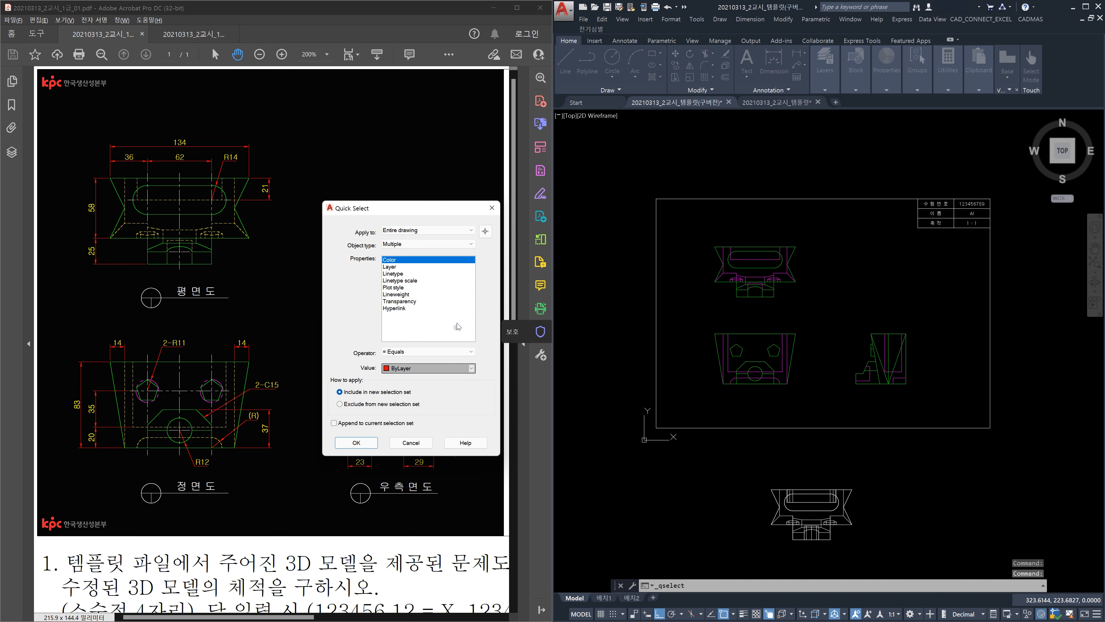
left_click(437, 368)
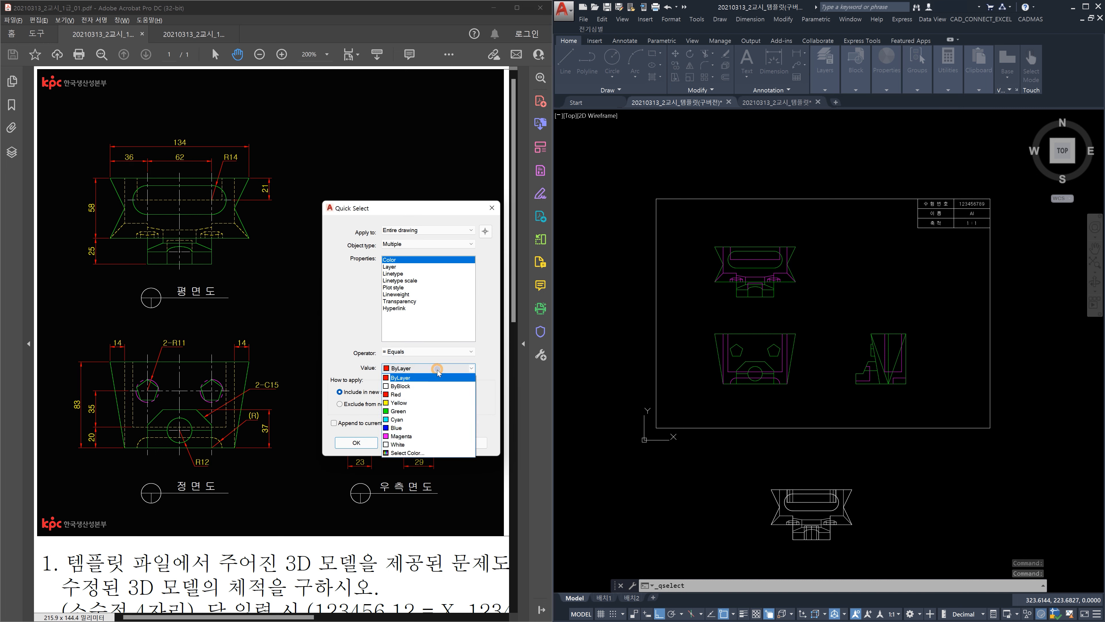
left_click(432, 441)
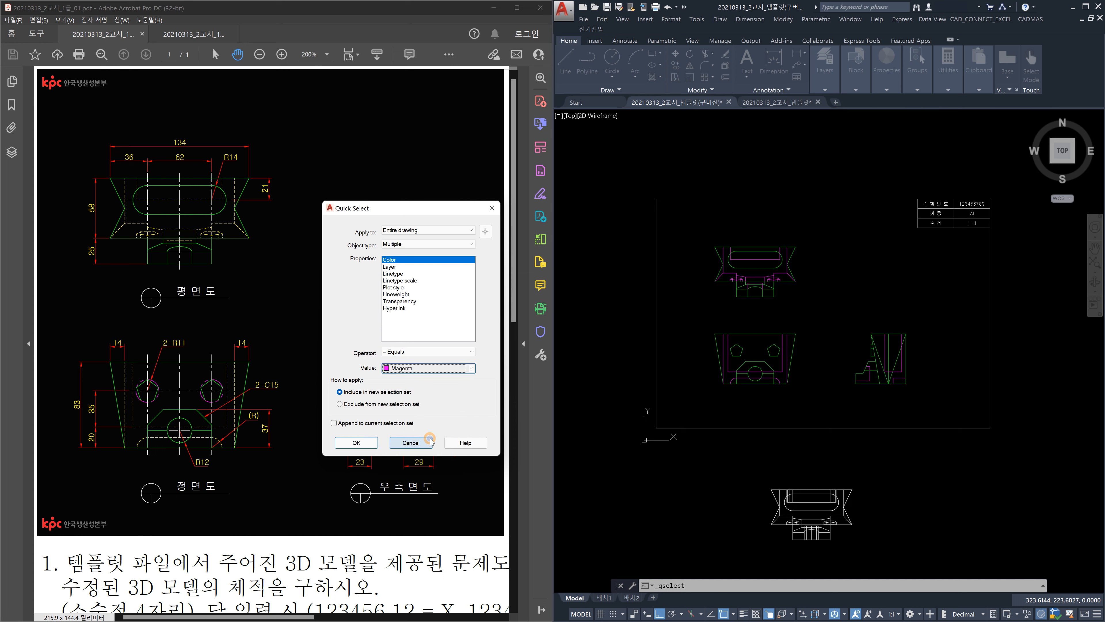
left_click(372, 442)
Assign the selected magenta hidden lines to the layer 숨은선.
scroll(785, 368, "up", 4)
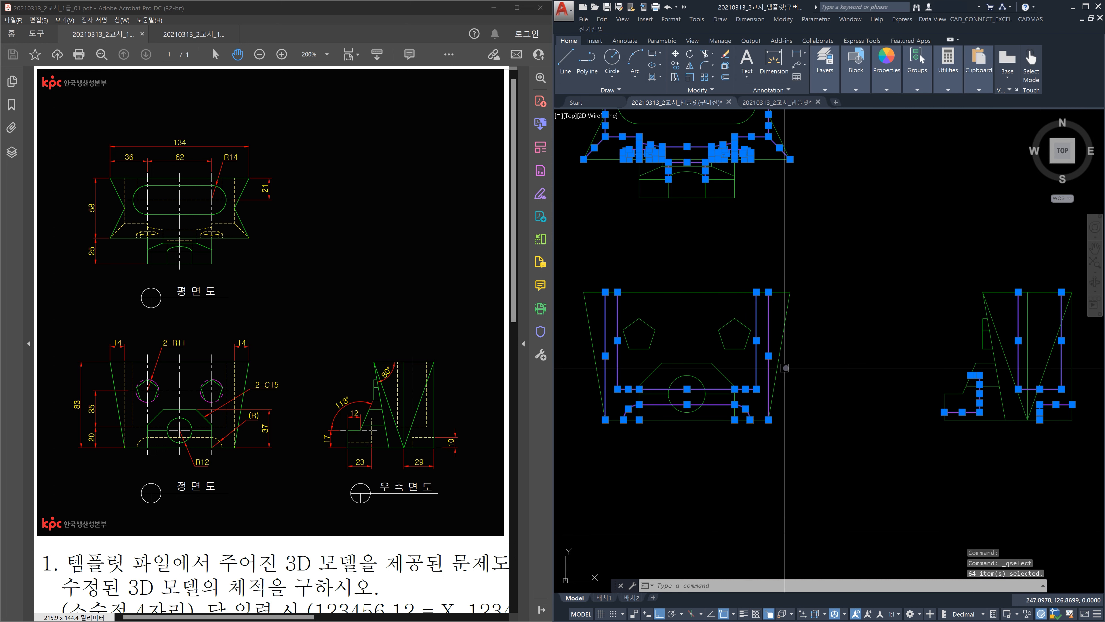
scroll(785, 368, "down", 3)
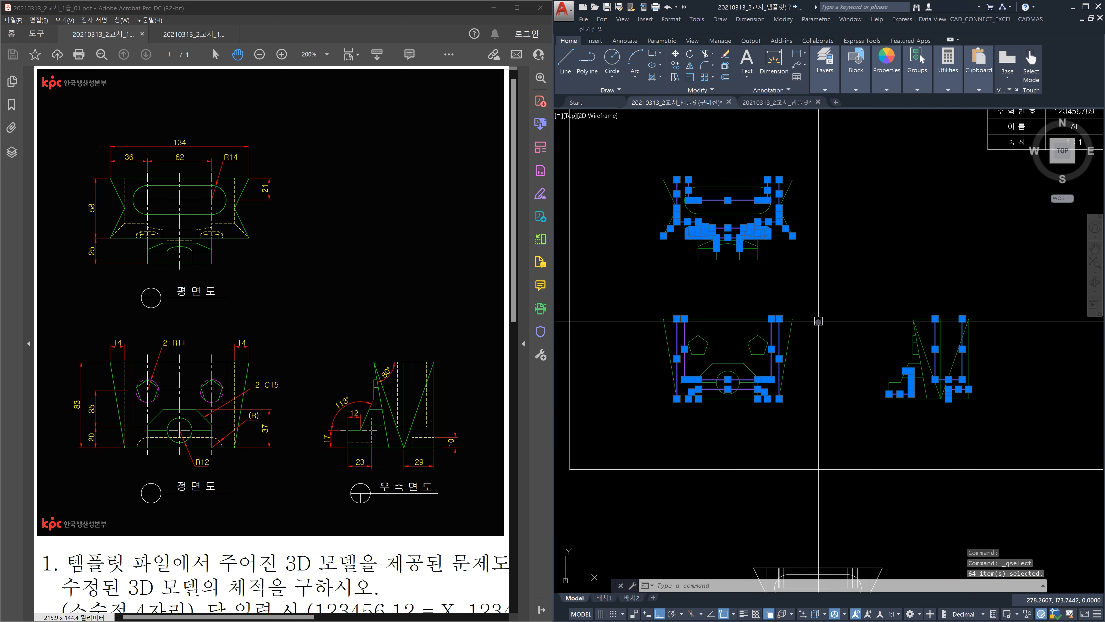
left_click(827, 92)
left_click(823, 104)
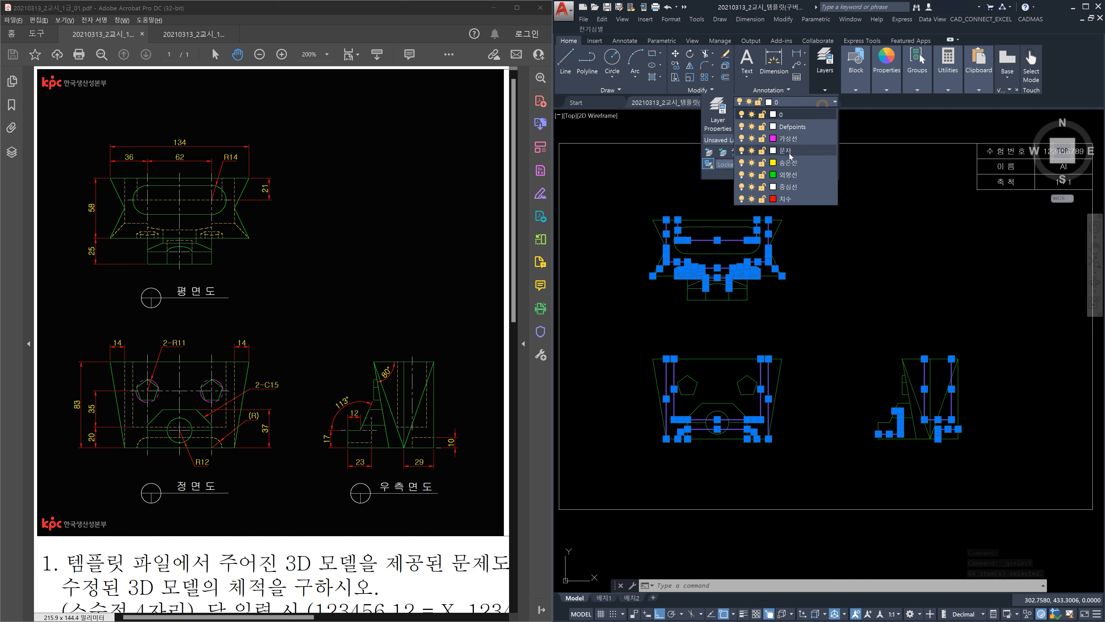
left_click(789, 161)
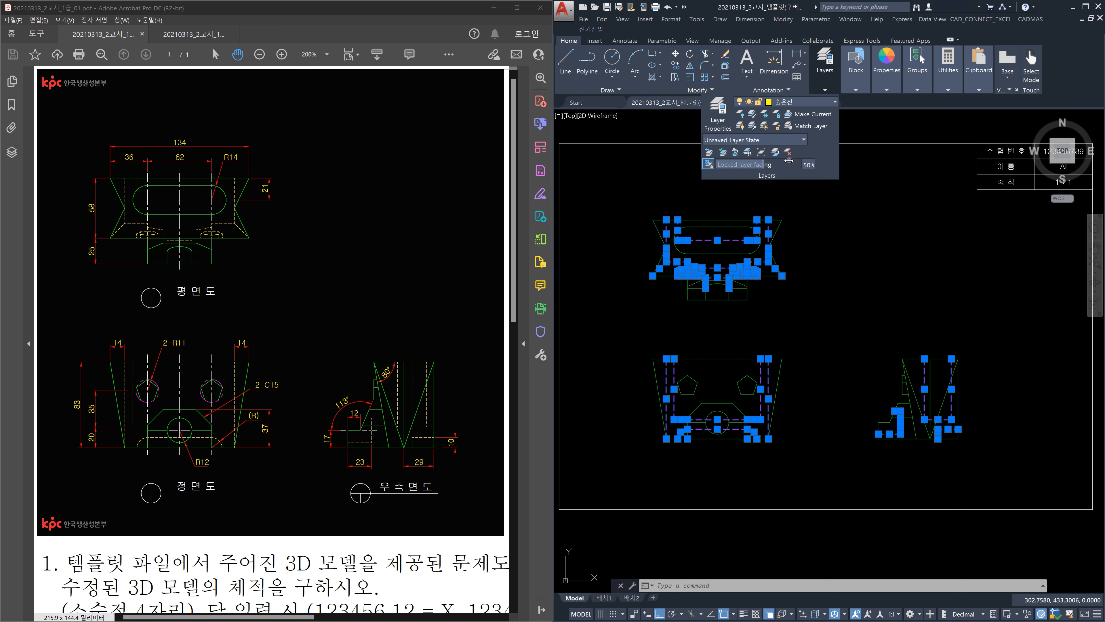
Set both the color and the lineweight of the selected hidden lines to ByLayer.
left_click(887, 91)
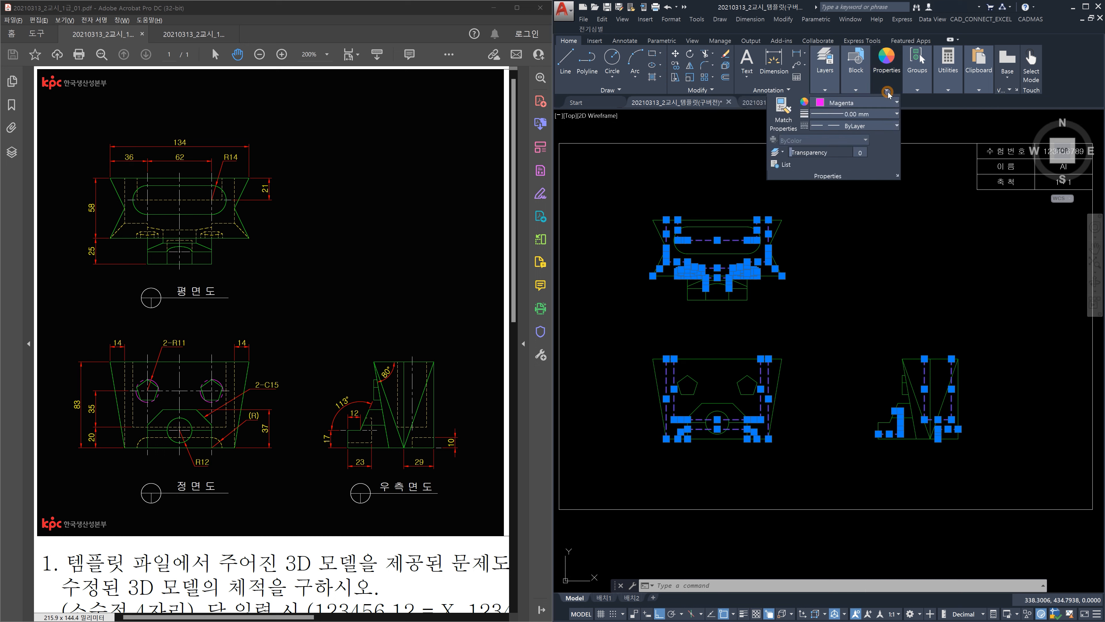
left_click(885, 105)
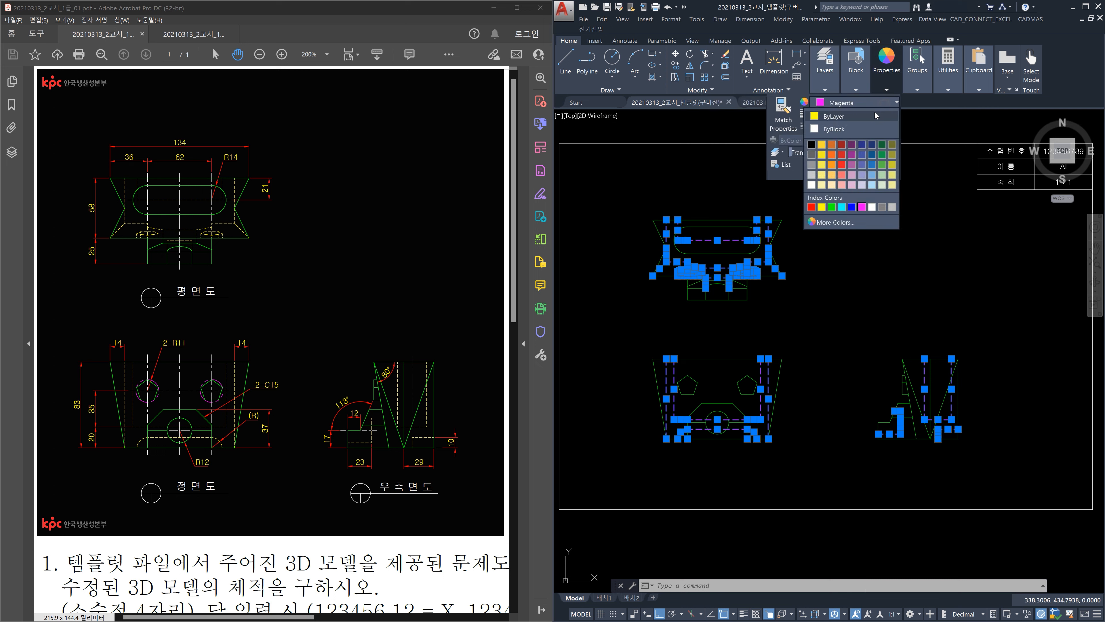
left_click(876, 116)
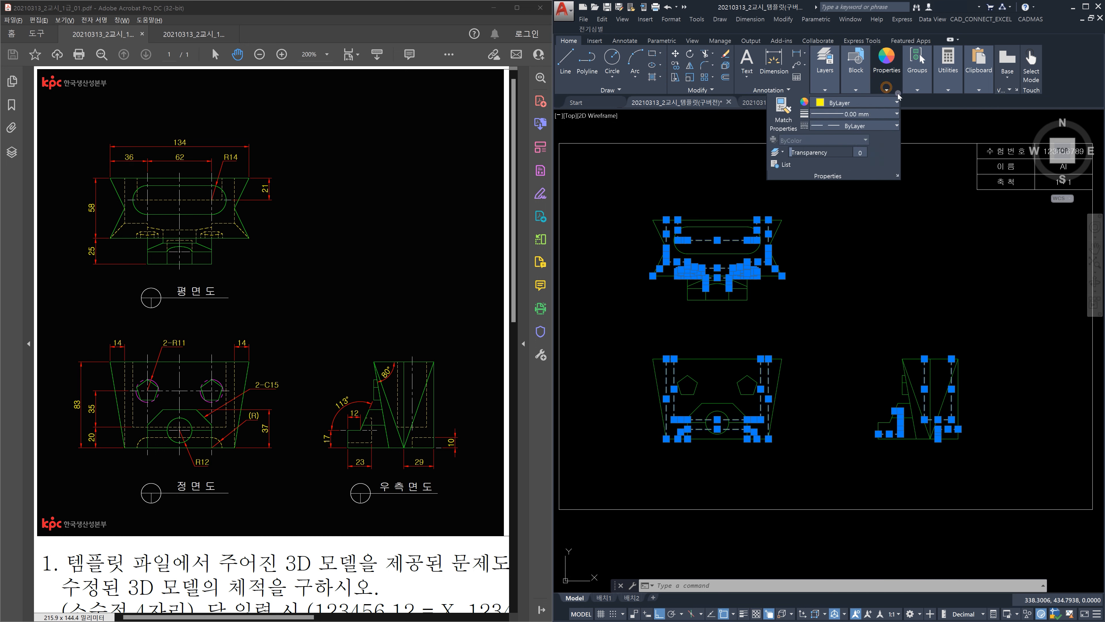
left_click(877, 114)
scroll(871, 209, "down", 4)
scroll(870, 252, "up", 4)
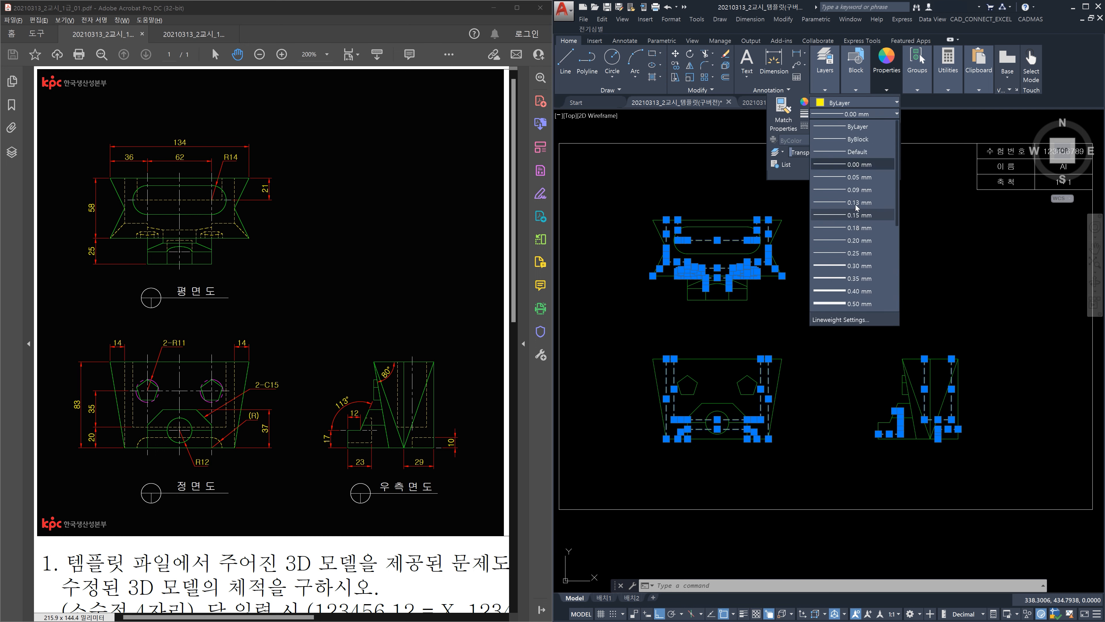
left_click(856, 127)
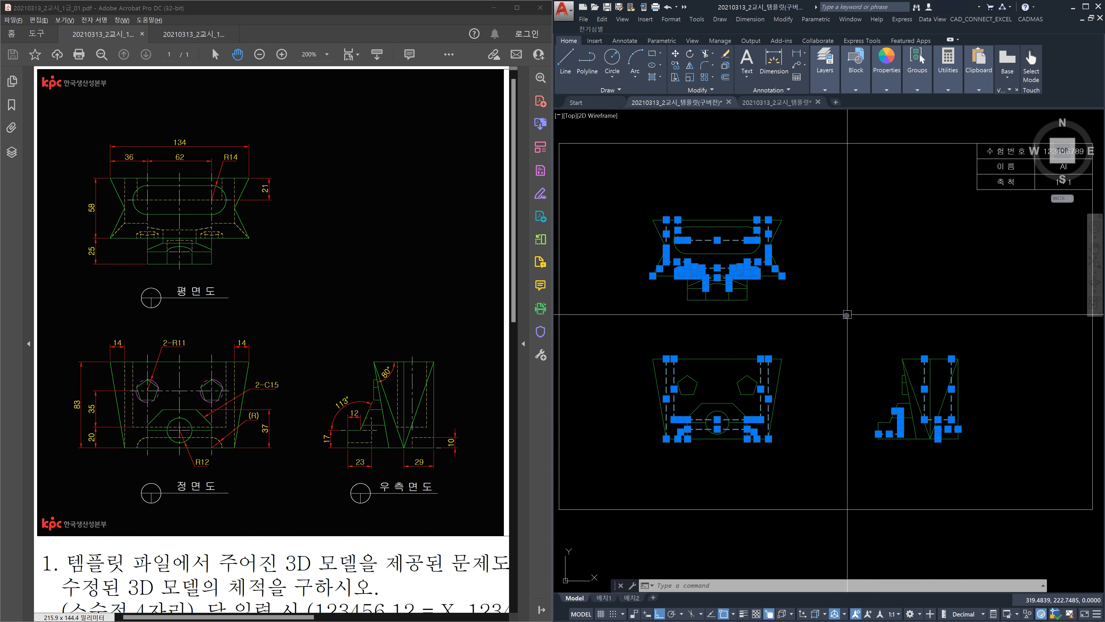
Clear the hidden-line selection and examine the segments making up the bottom edge of the top view's lower block.
key("Escape")
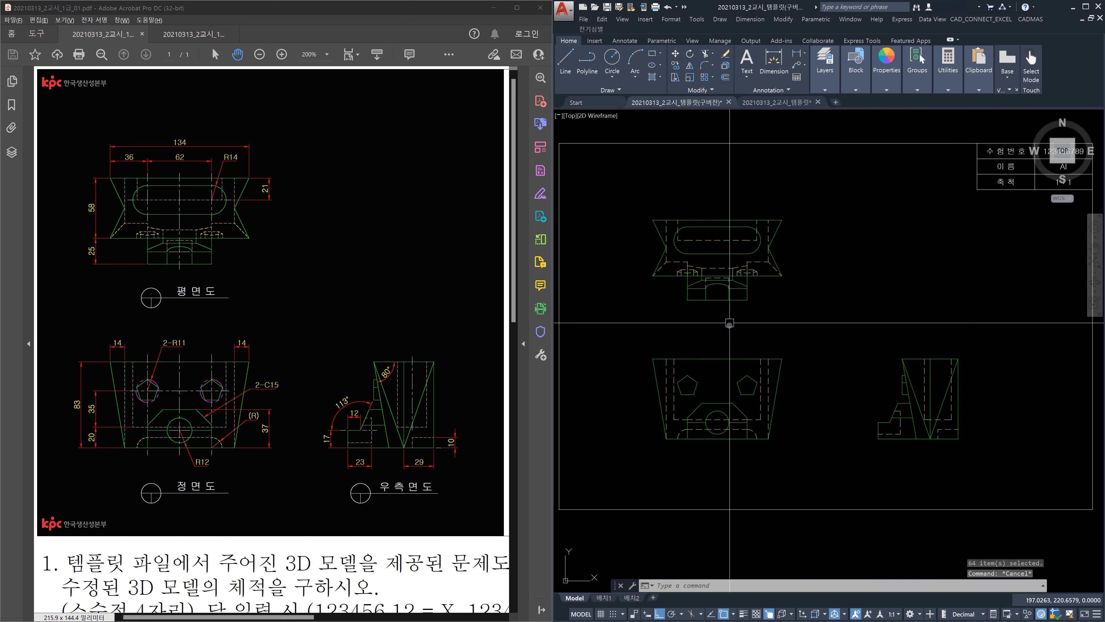
scroll(716, 368, "up", 3)
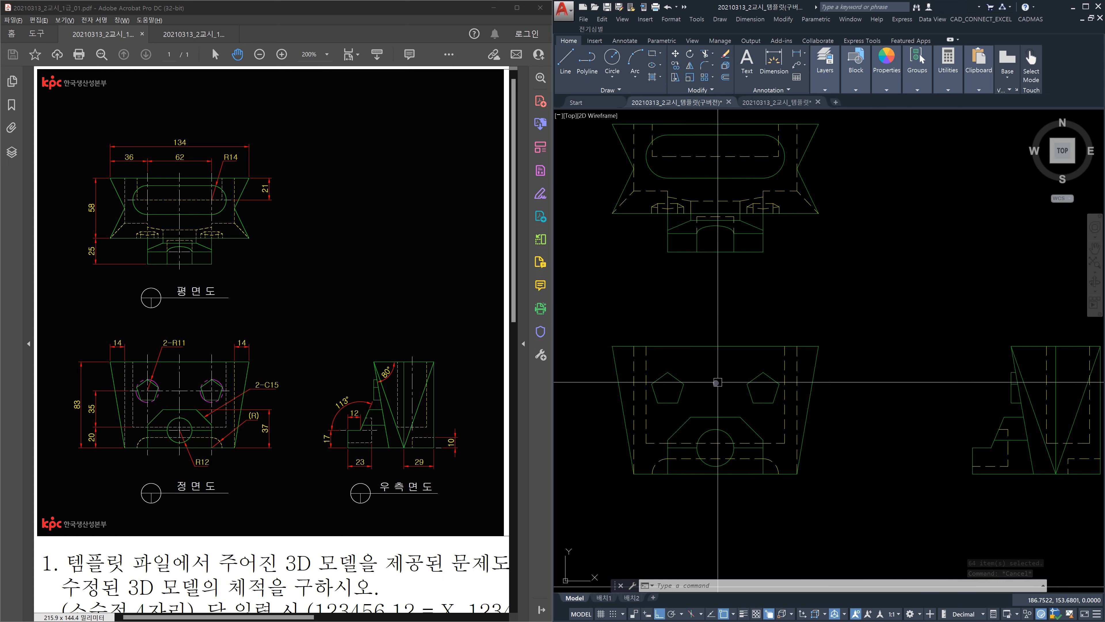
scroll(730, 316, "up", 2)
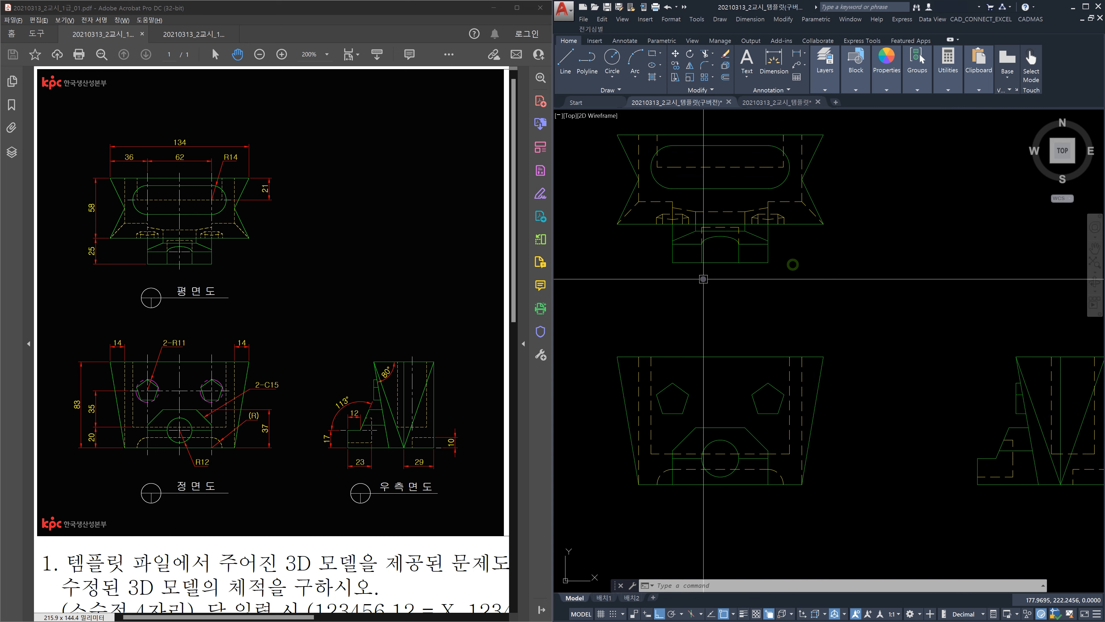
scroll(693, 261, "up", 2)
left_click(697, 264)
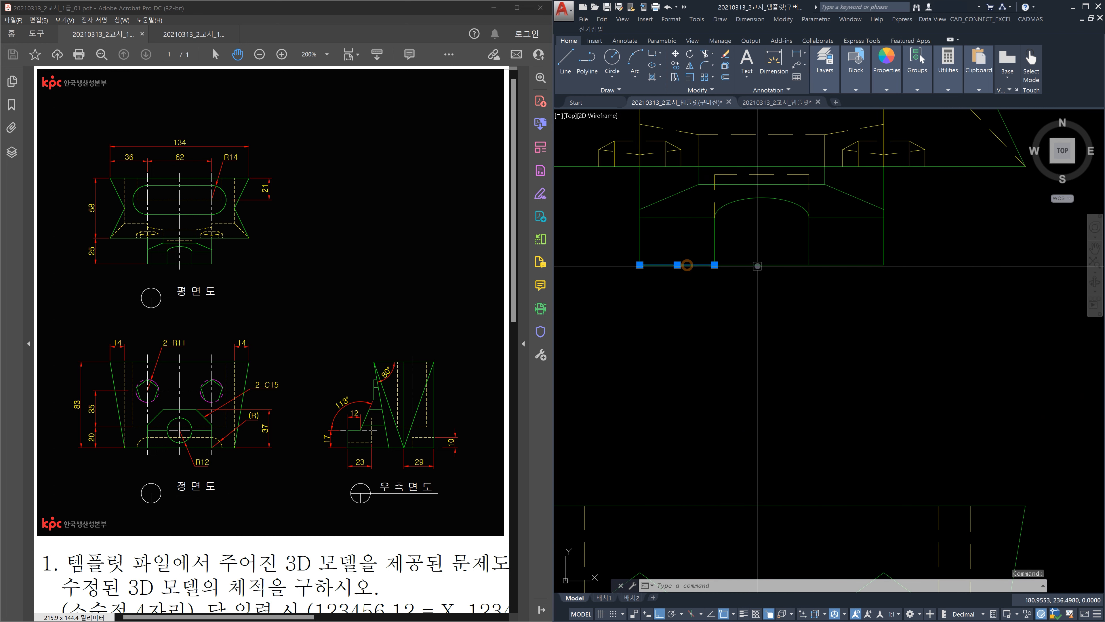
left_click(836, 264)
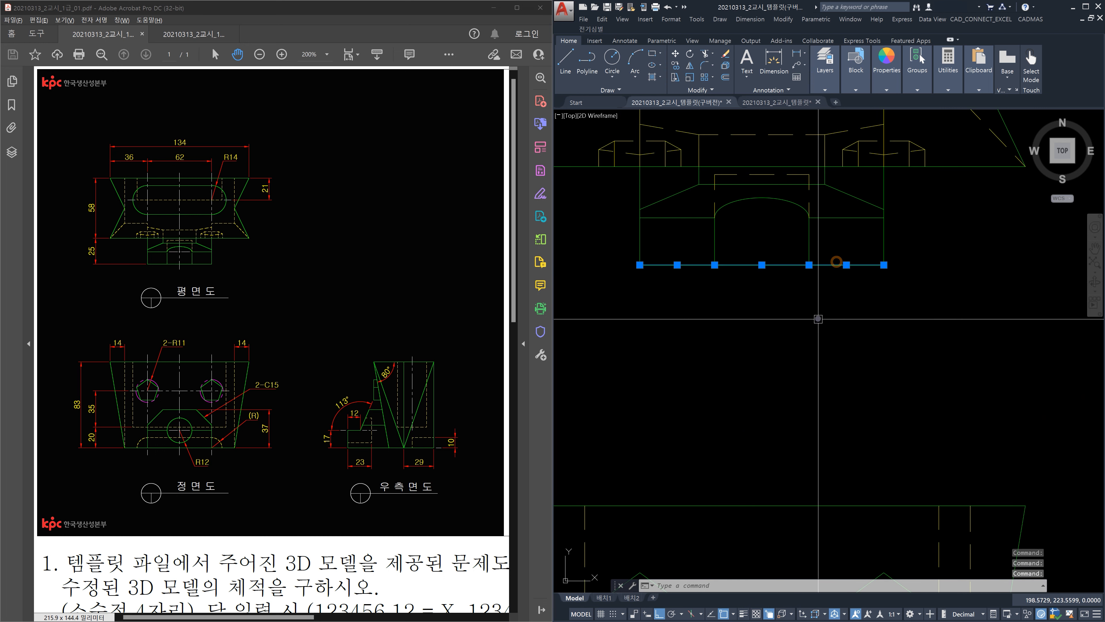
key("Escape")
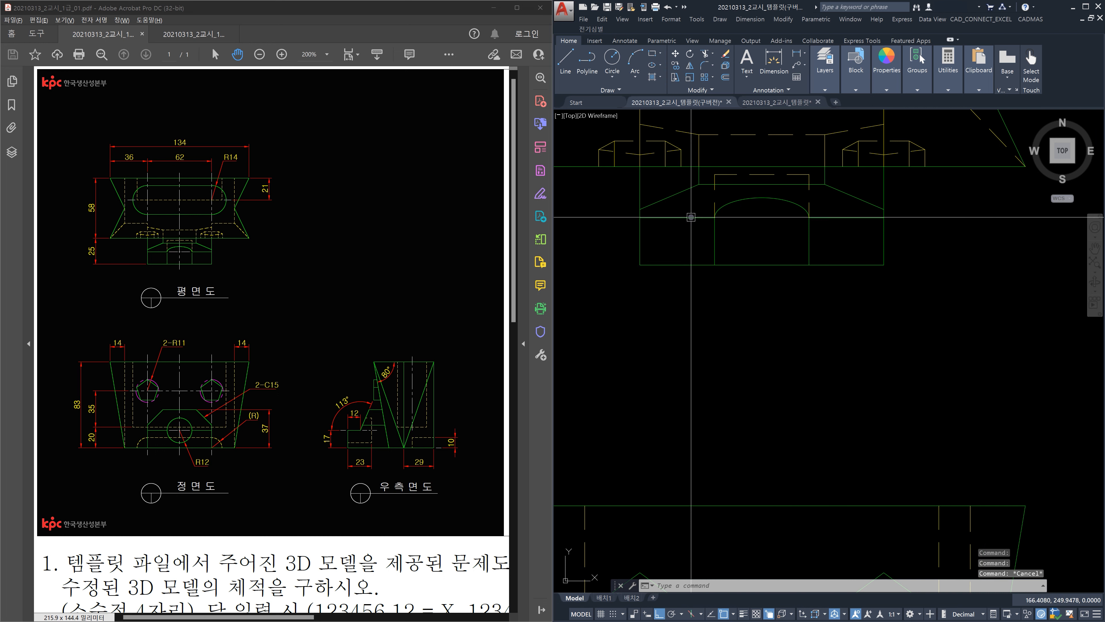
Examine the lower block's inner horizontal edge and outer vertical edge in the top view for split or overlapping segments.
left_click(691, 218)
left_click(833, 218)
key("Escape")
left_click(883, 248)
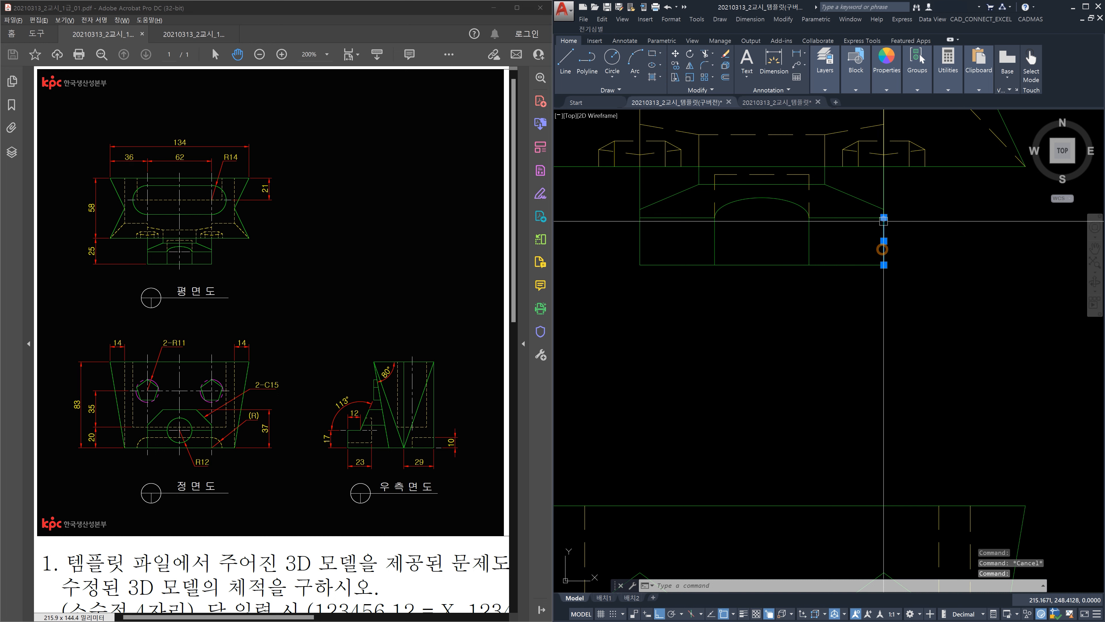
key("Escape")
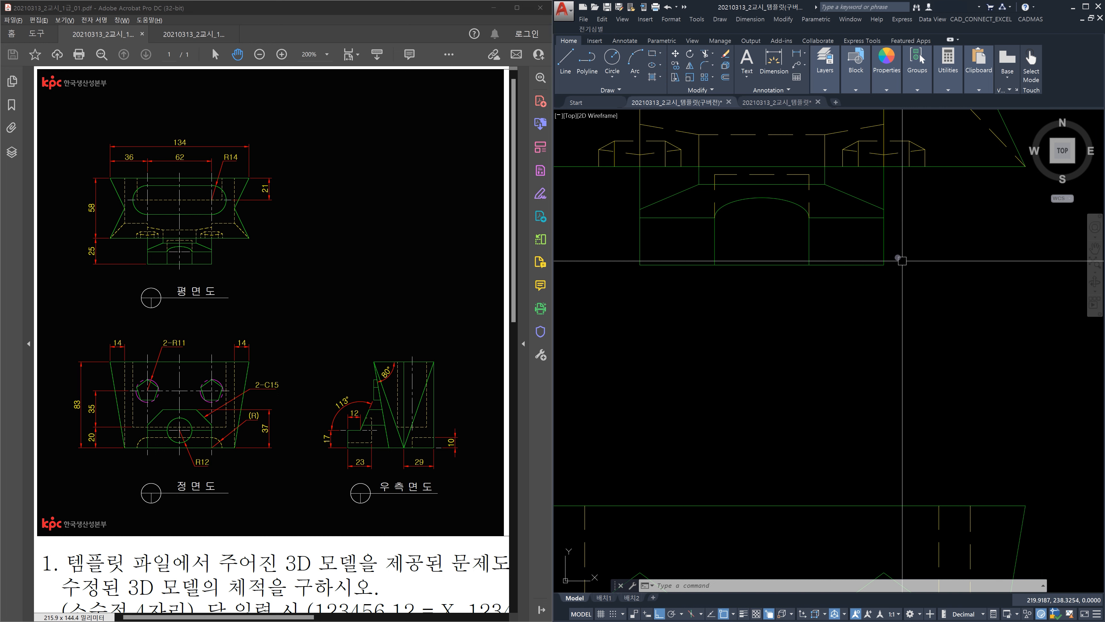
left_click(884, 254)
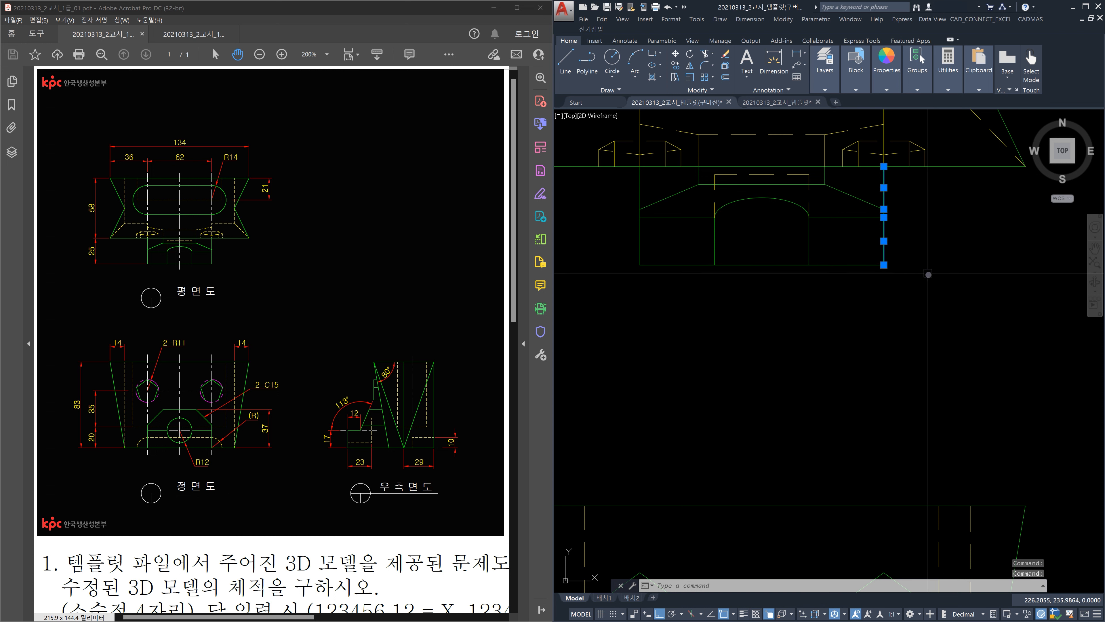
key("Escape")
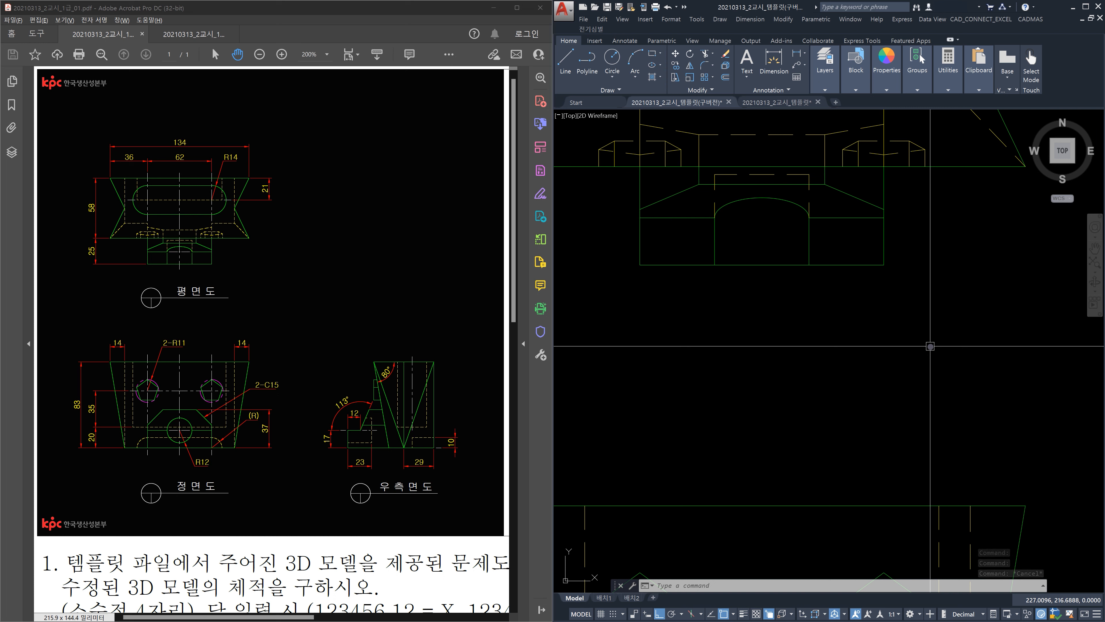
scroll(930, 346, "down", 6)
middle_click_drag(881, 346, 863, 354)
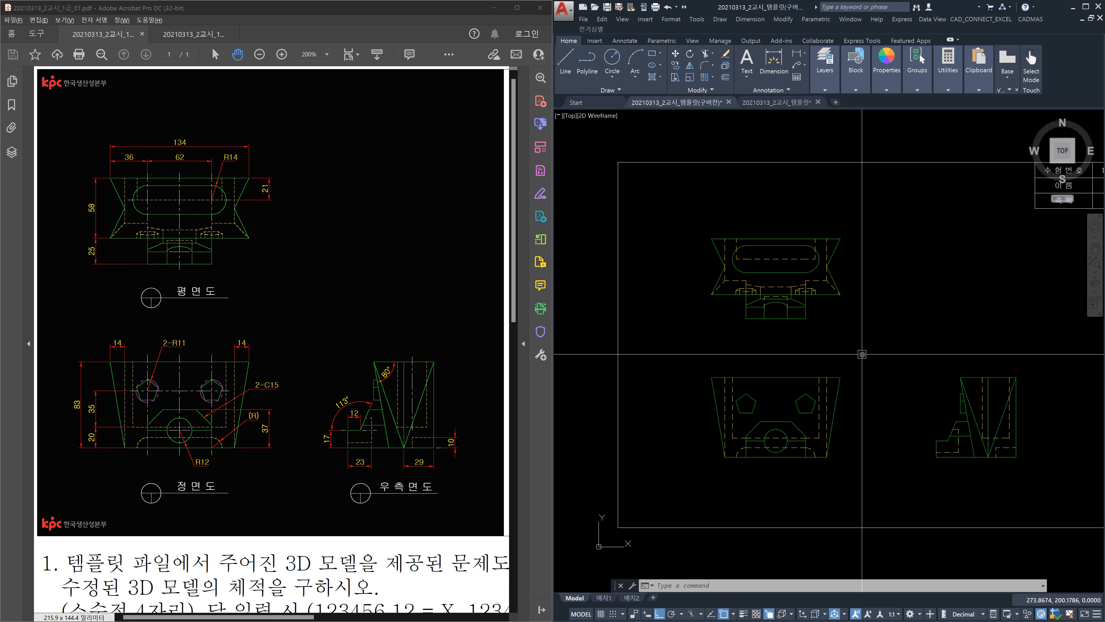
Try erasing the lower arc of the circle in the front view, and undo the erase.
scroll(777, 418, "up", 5)
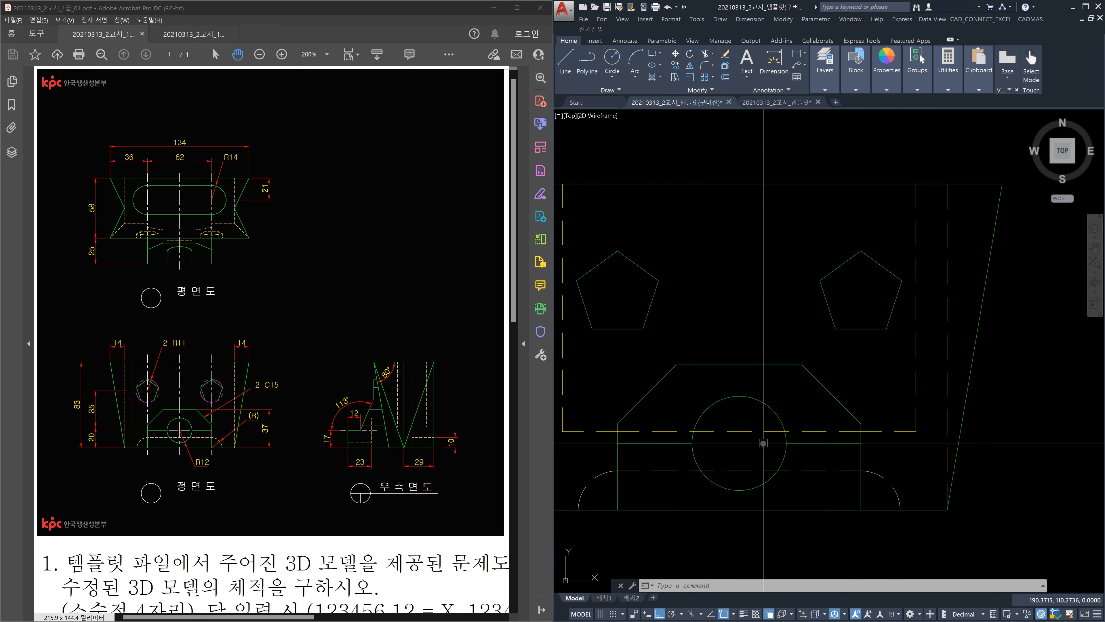
left_click(773, 410)
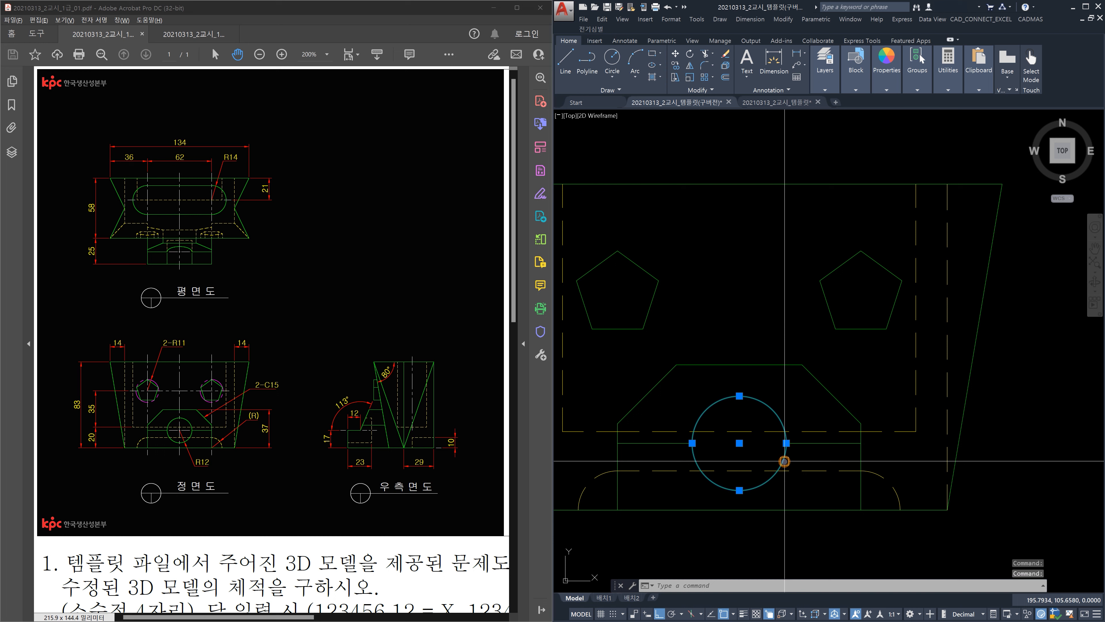
key("Escape")
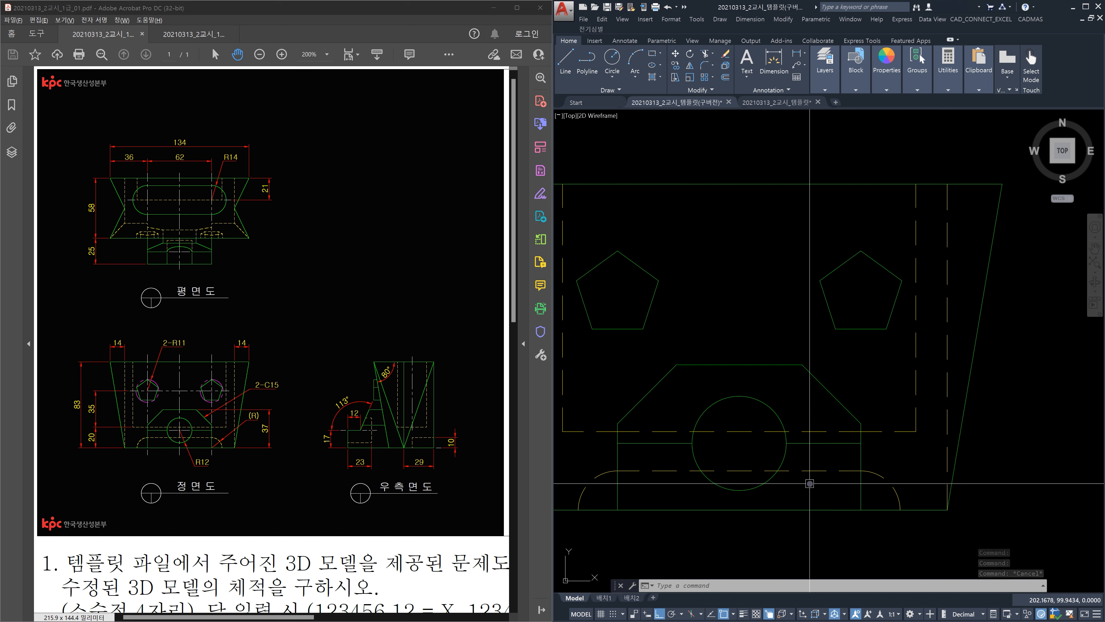
left_click(784, 460)
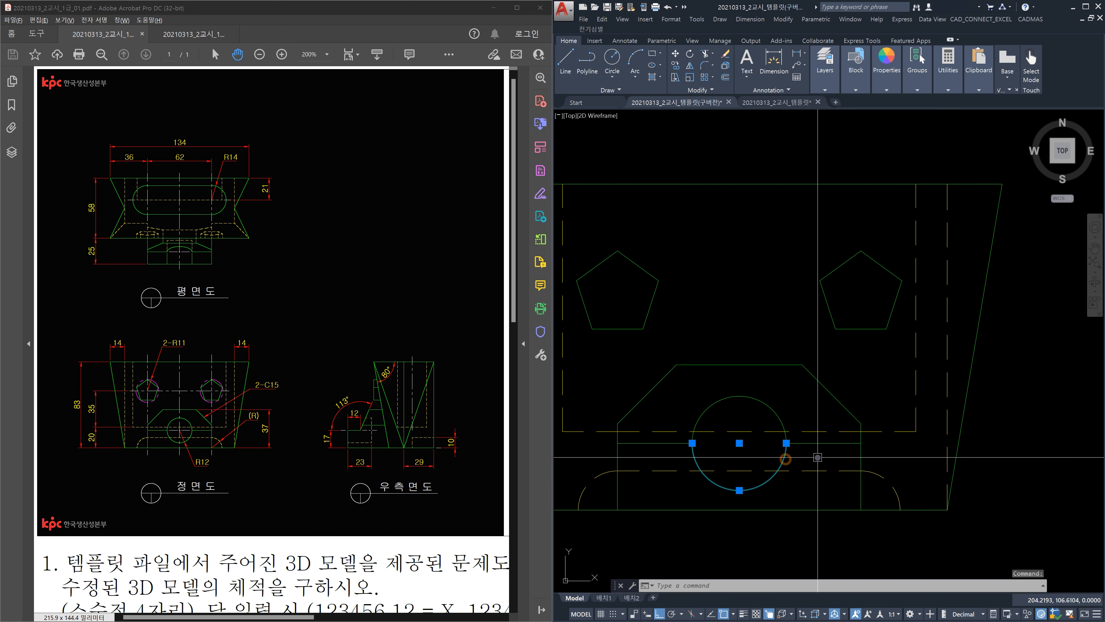
key("Delete")
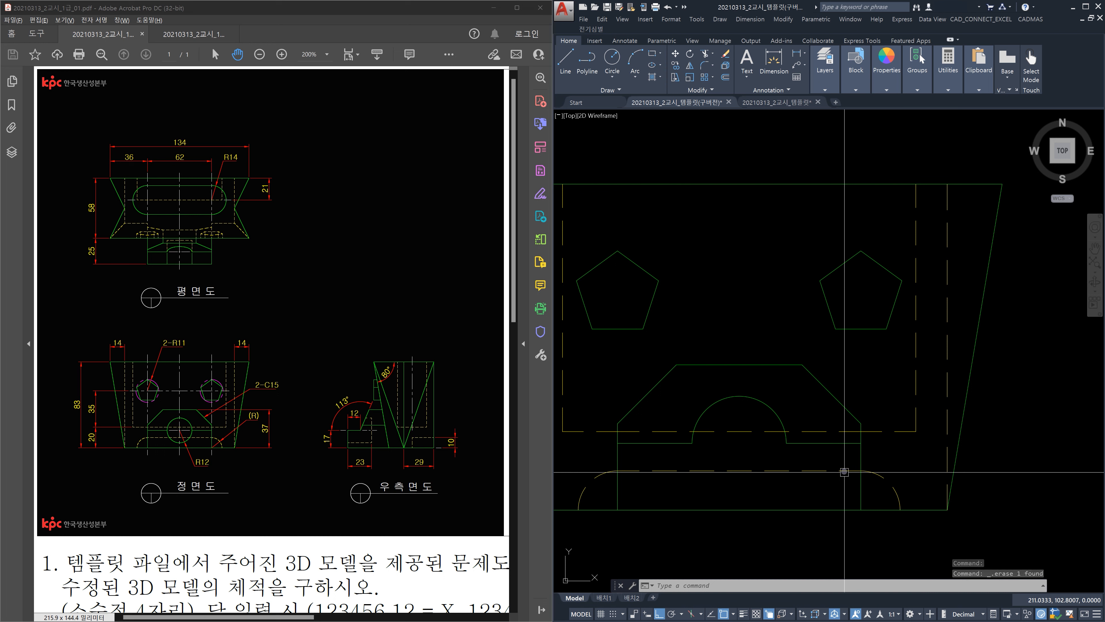
key("ctrl+z")
scroll(844, 471, "down", 5)
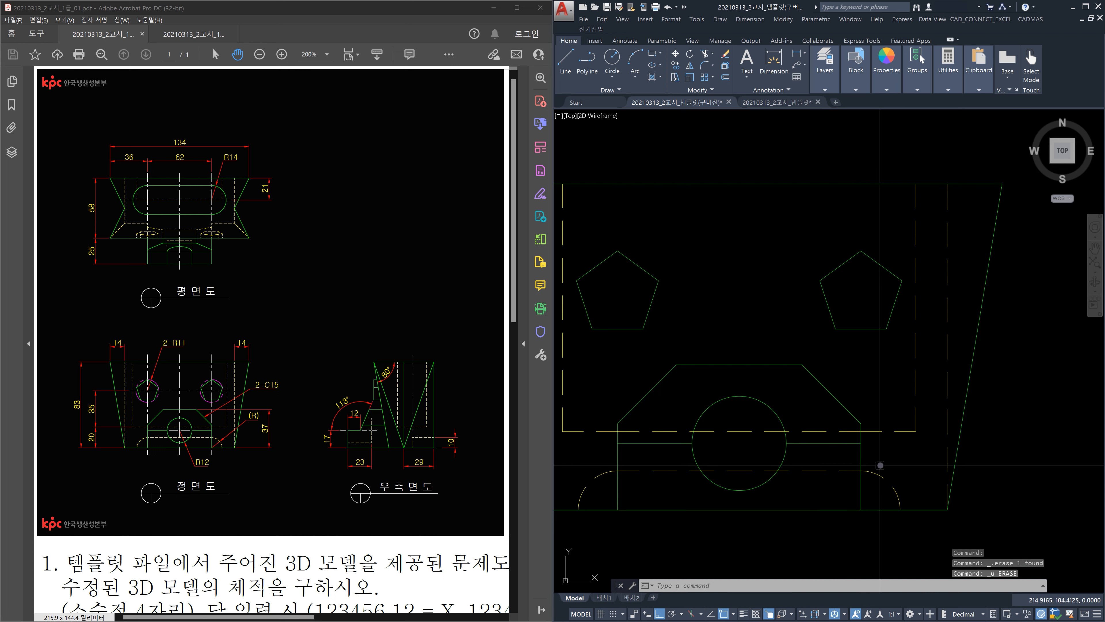
middle_click_drag(890, 465, 870, 465)
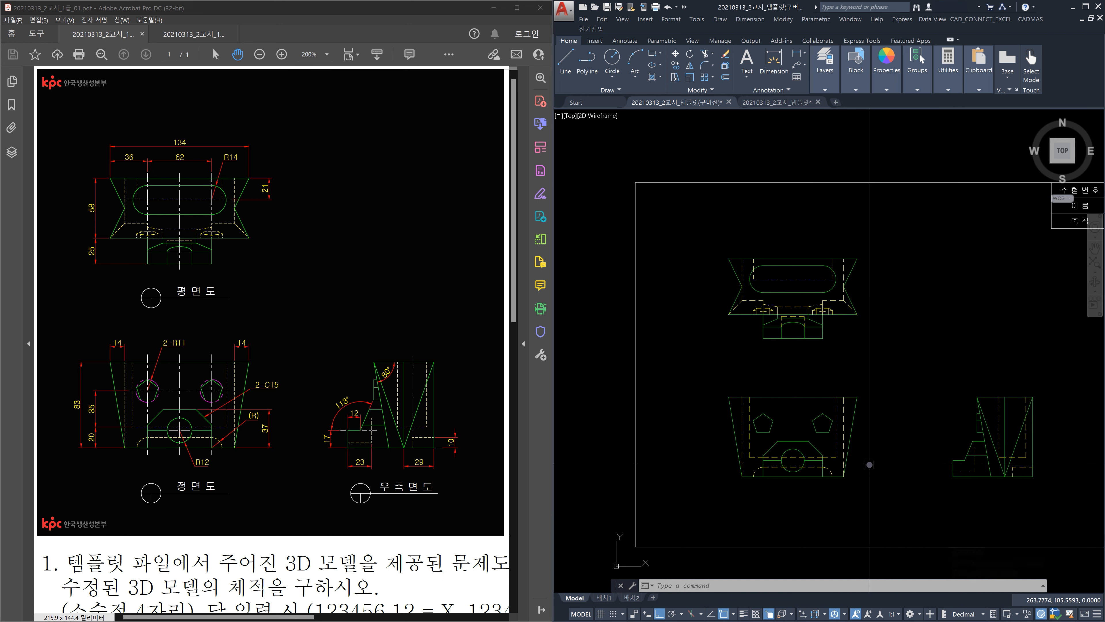
Inspect the upper and lower arcs forming the front view's circle by selecting both, and clear the selection.
scroll(869, 464, "up", 3)
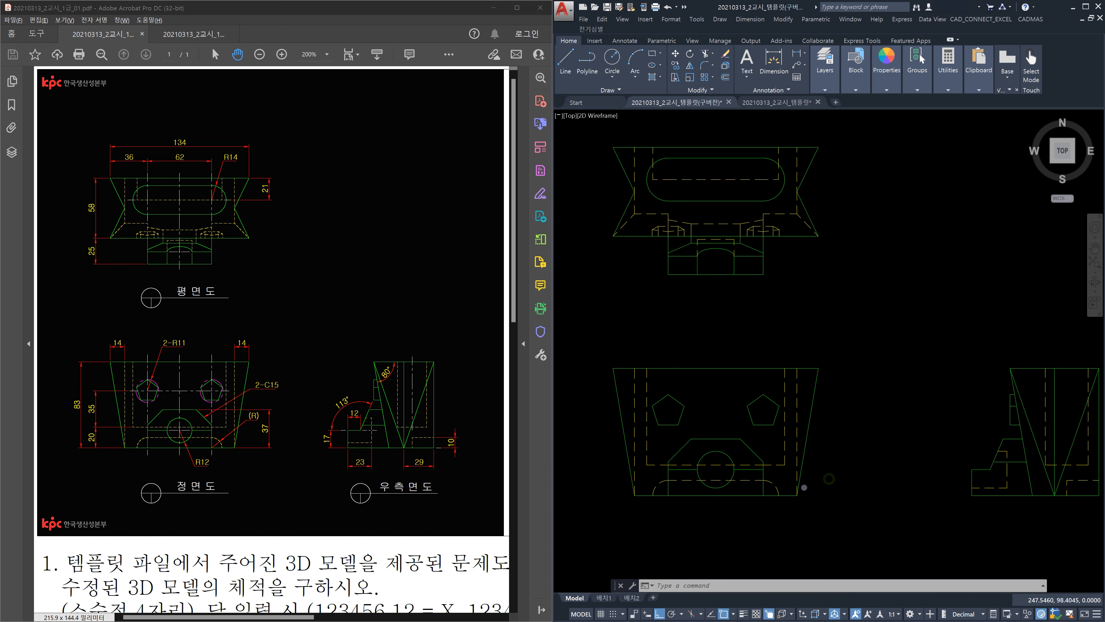
scroll(813, 488, "down", 3)
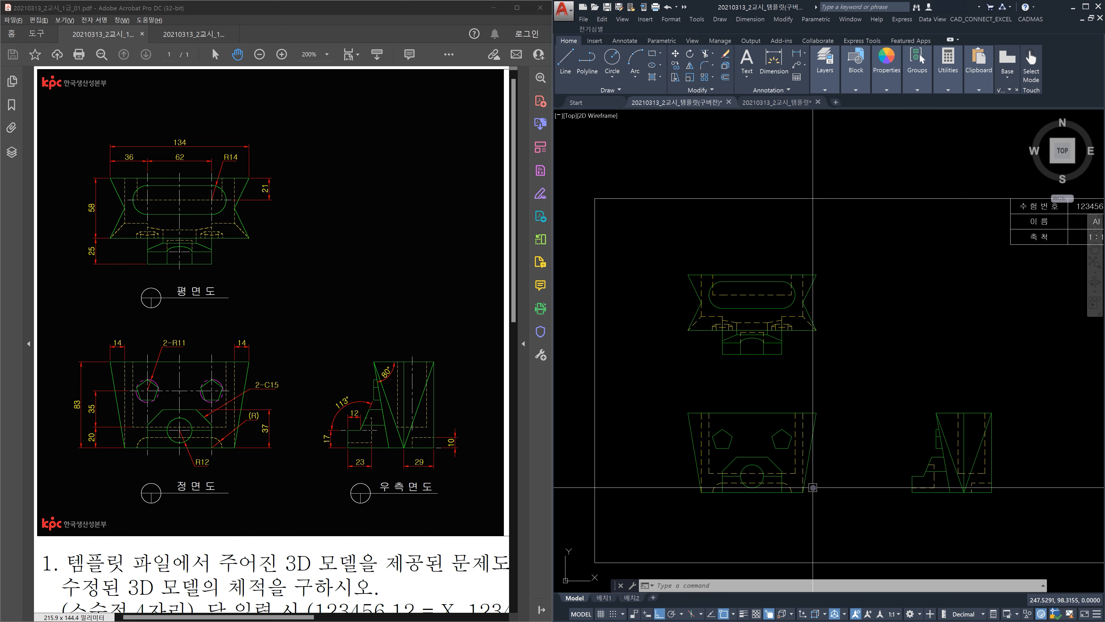
scroll(813, 487, "up", 5)
left_click(805, 479)
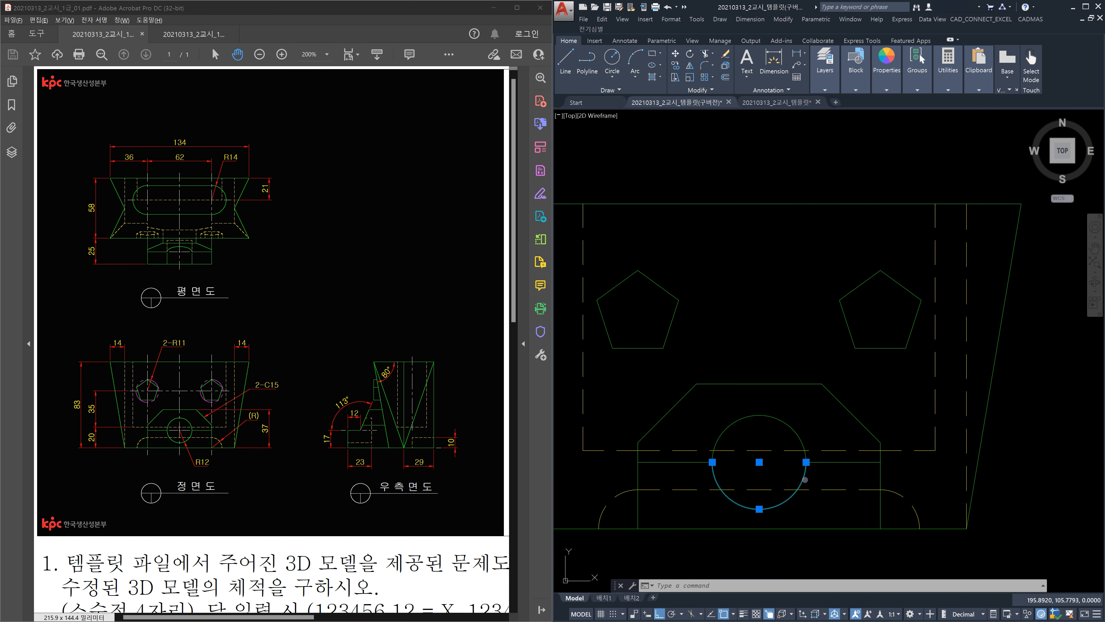
left_click(798, 440)
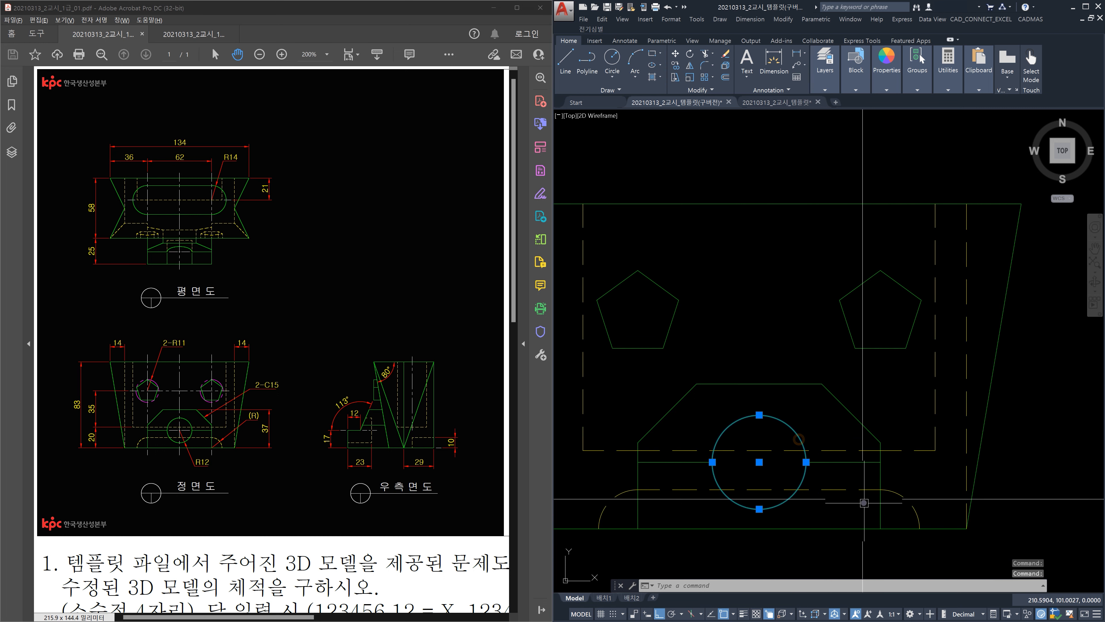
key("Escape")
scroll(867, 514, "down", 8)
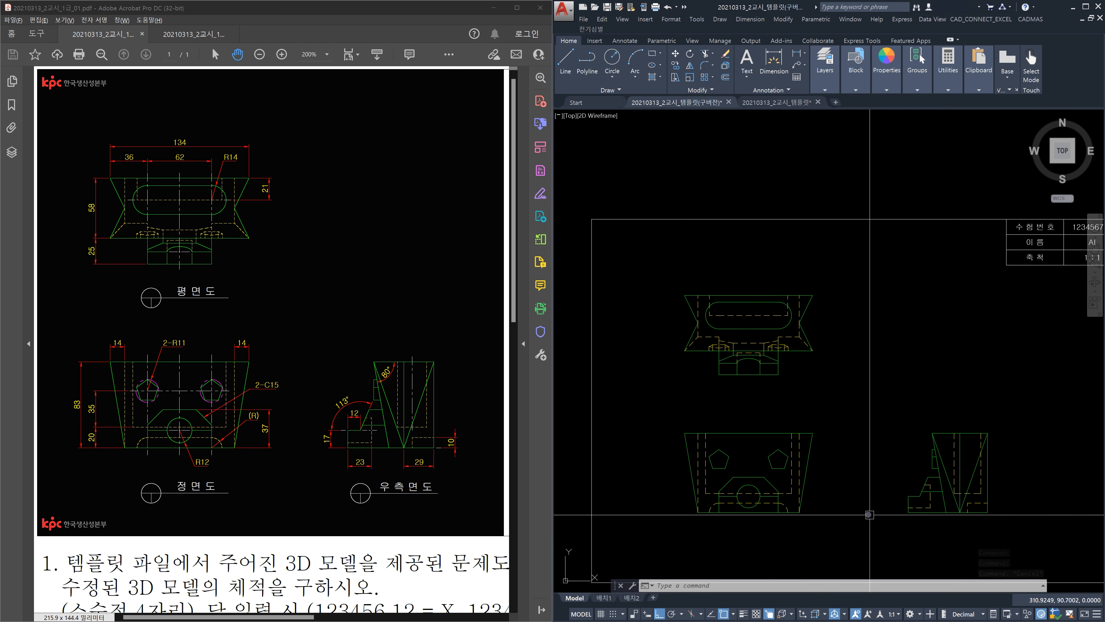
Run OVERKILL on all three views with tolerance 0.000001 and the default options to delete duplicates and combine overlapping lines.
middle_click_drag(869, 514, 845, 513)
type("o")
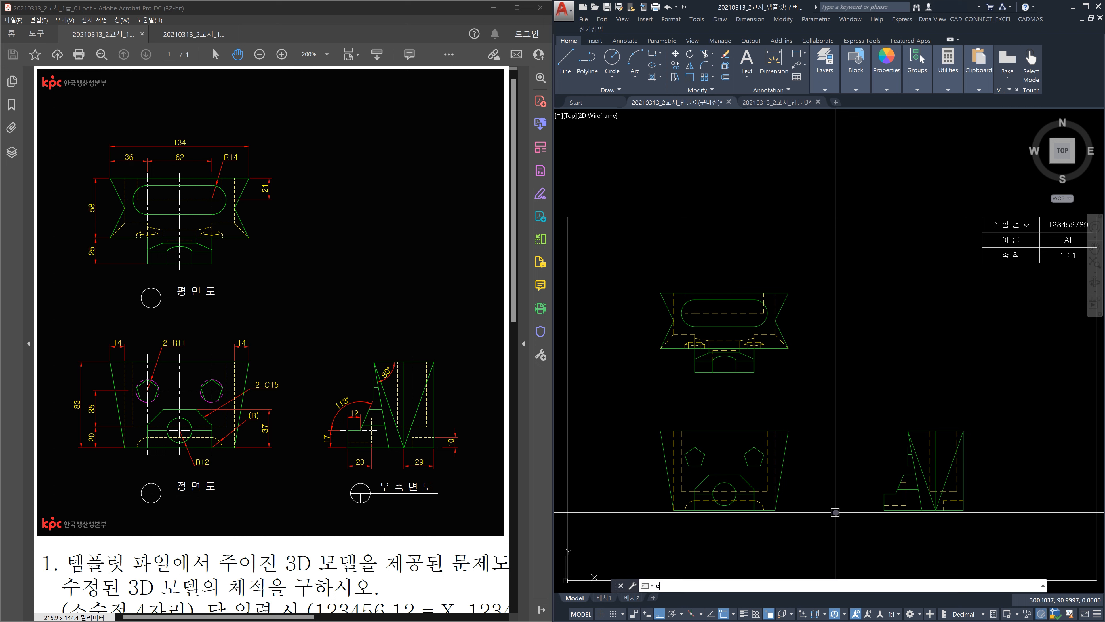
type("verkill")
key("Return")
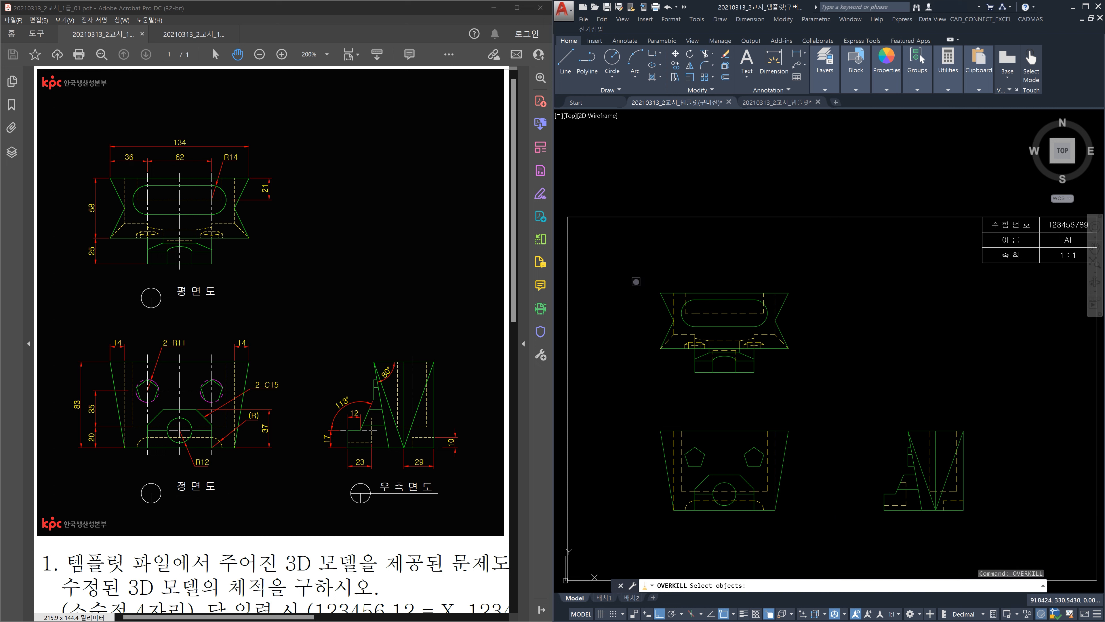
left_click(634, 292)
left_click(992, 525)
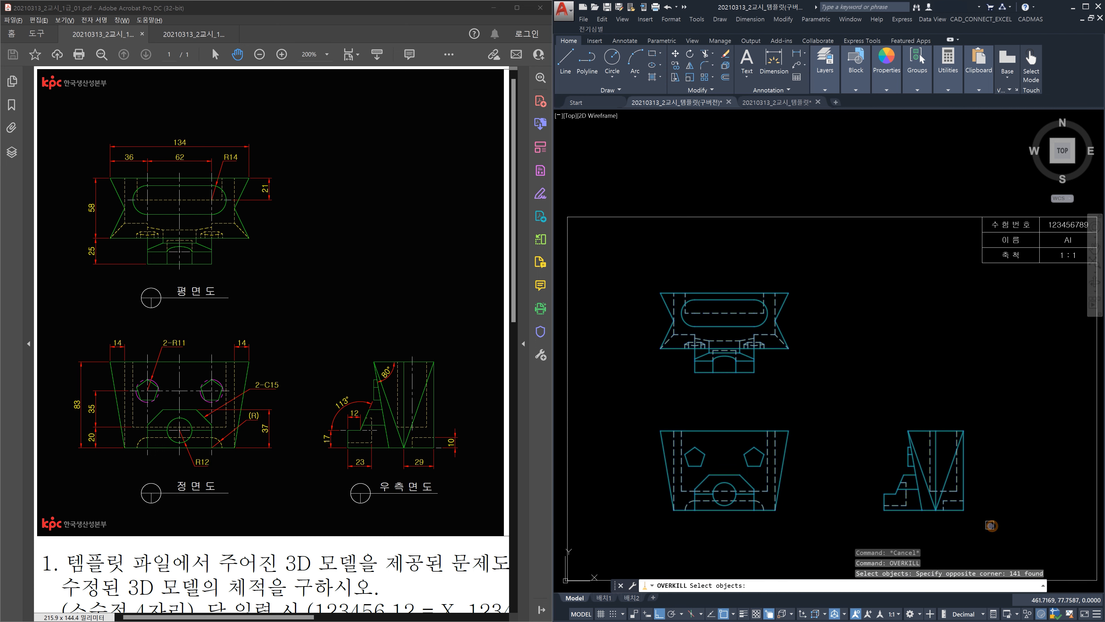
key("Return")
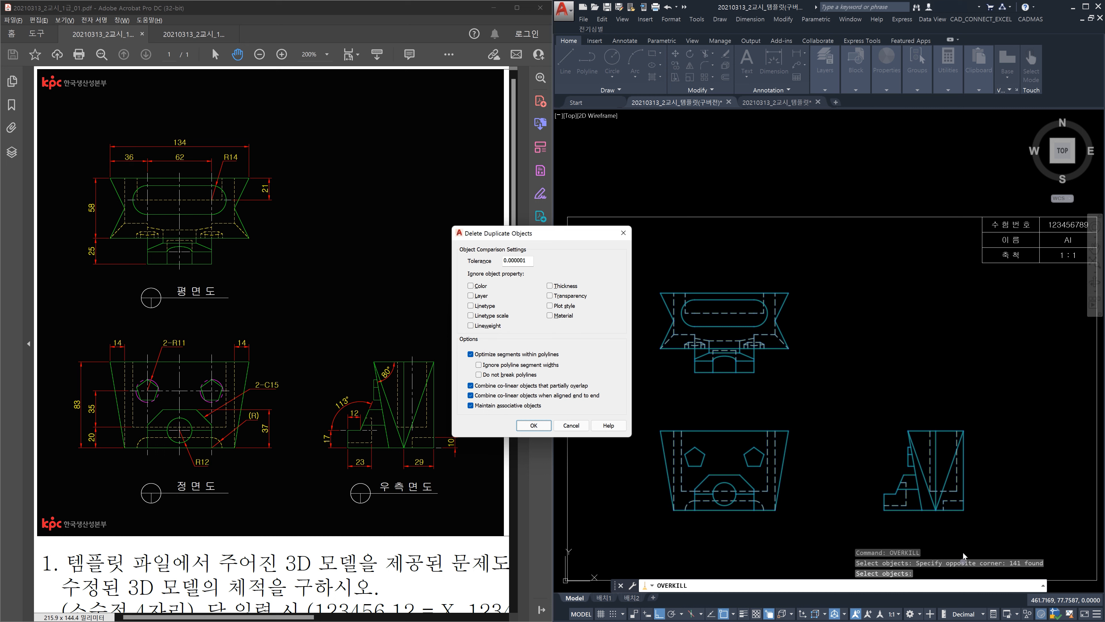
left_click(535, 425)
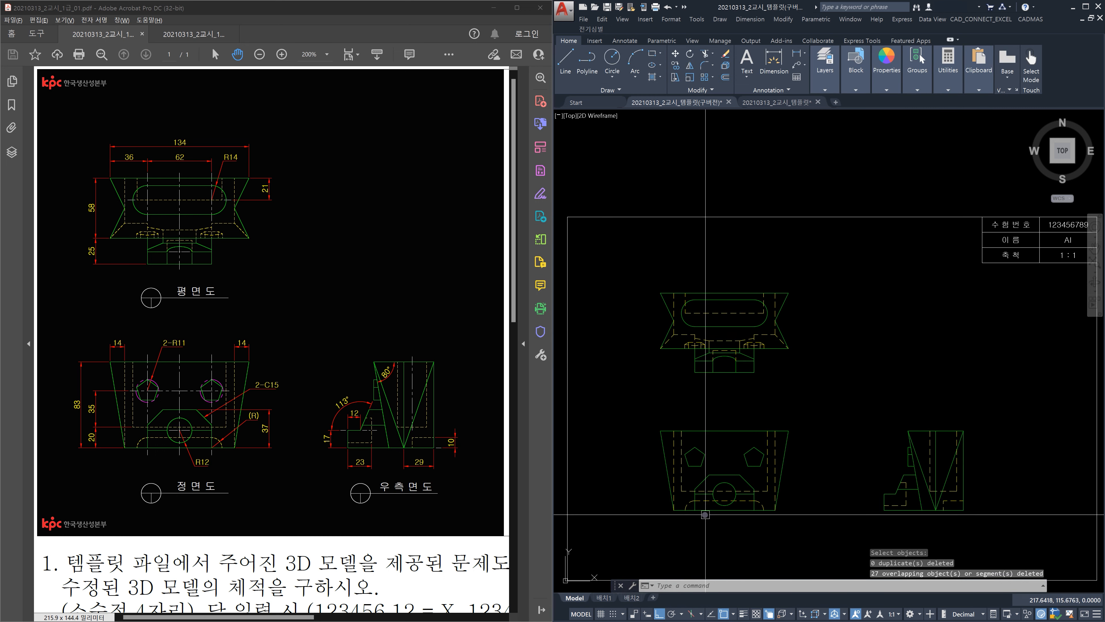
Check whether the front view's circle and the bottom and side edges of the top view's lower block are single objects.
scroll(720, 498, "up", 4)
left_click(744, 464)
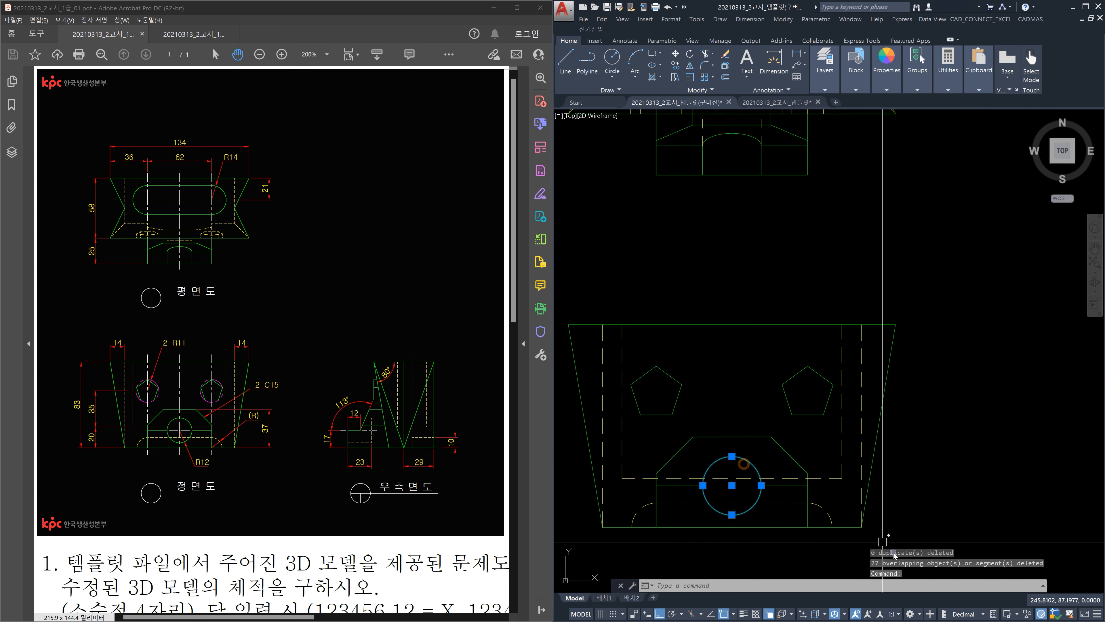
key("Escape")
scroll(804, 486, "down", 3)
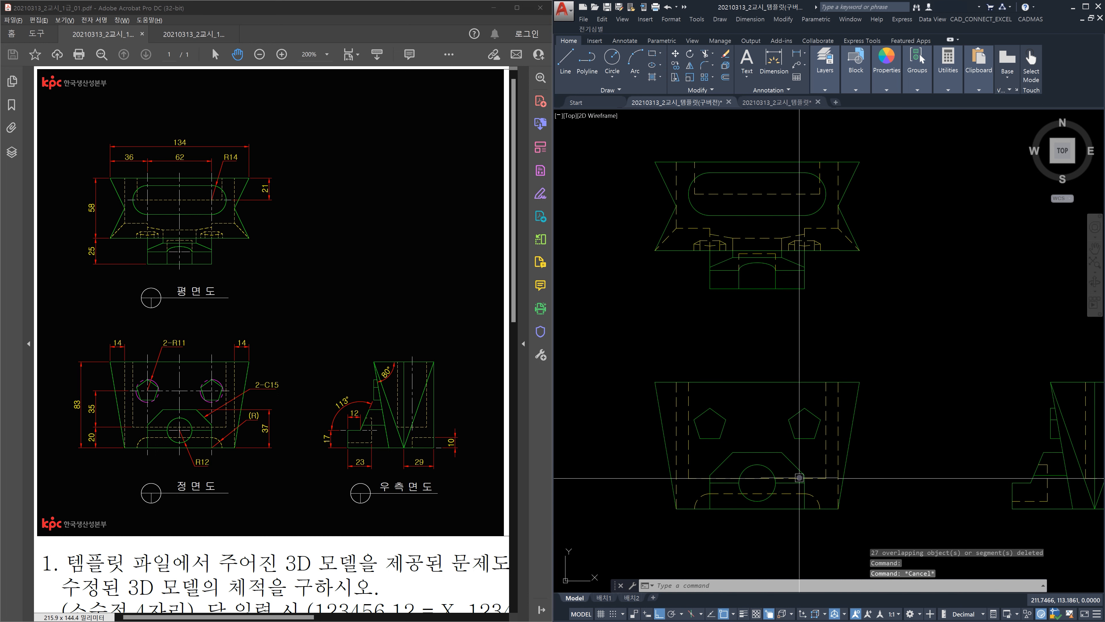
scroll(745, 288, "up", 3)
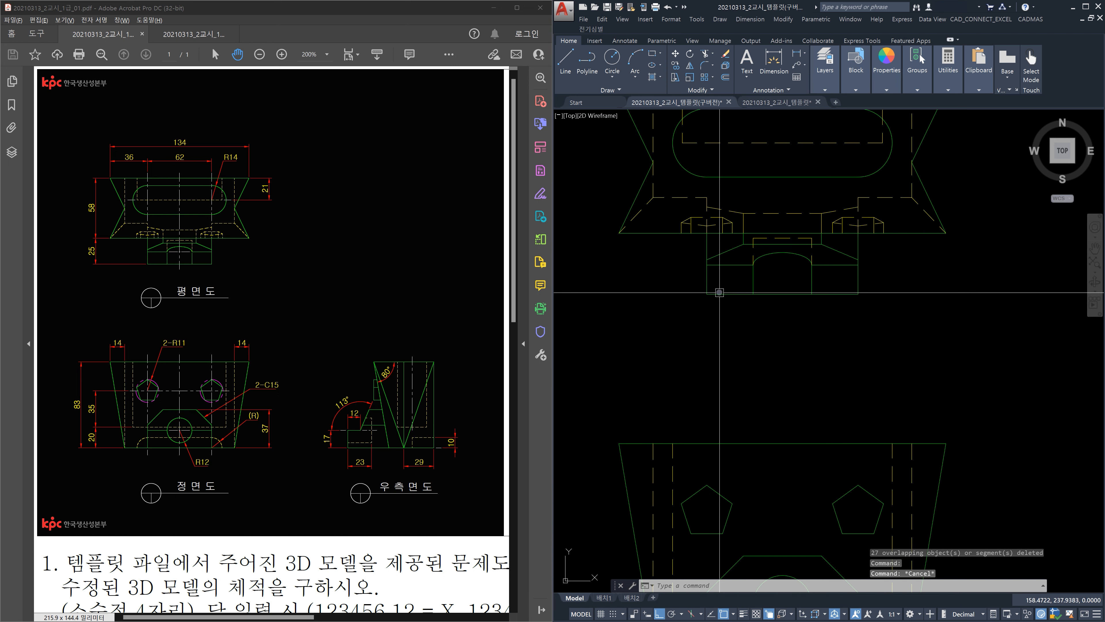
left_click(719, 293)
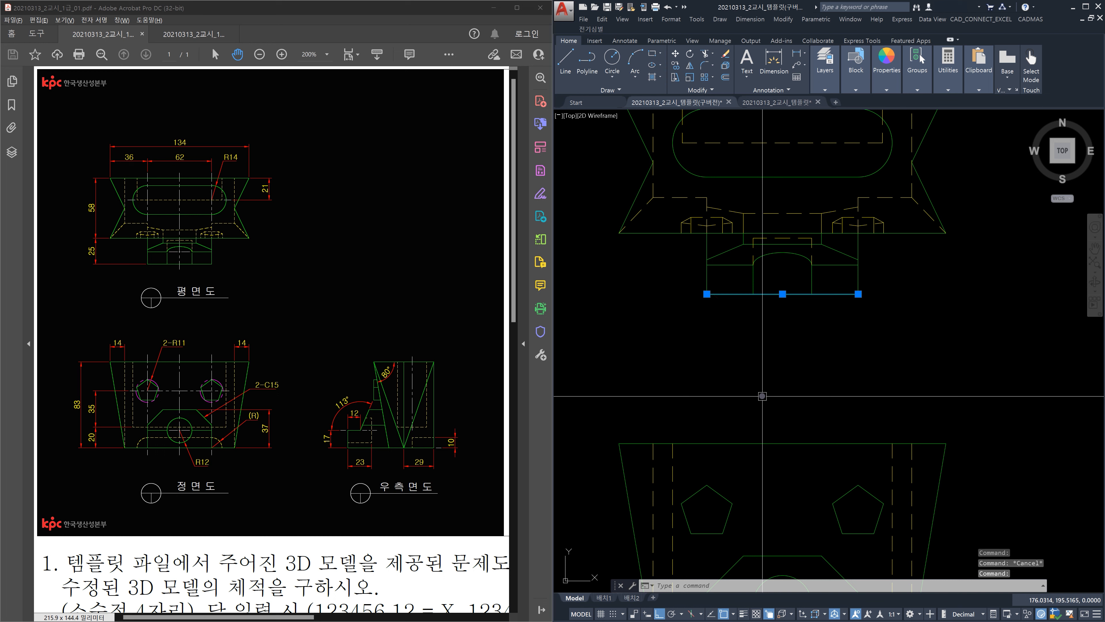
key("Escape")
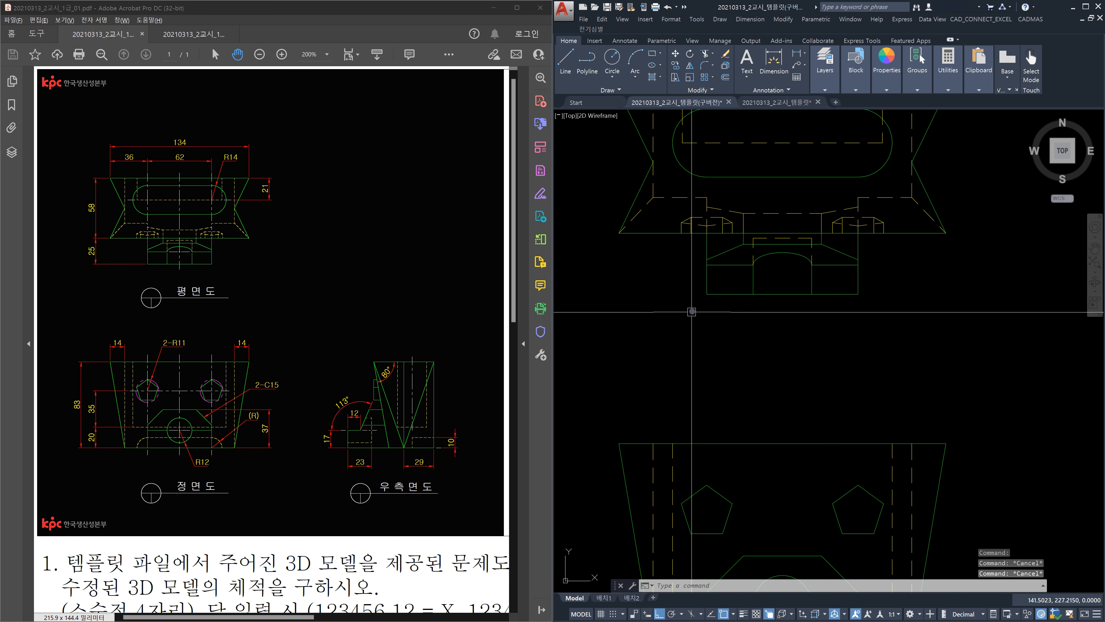
left_click(706, 288)
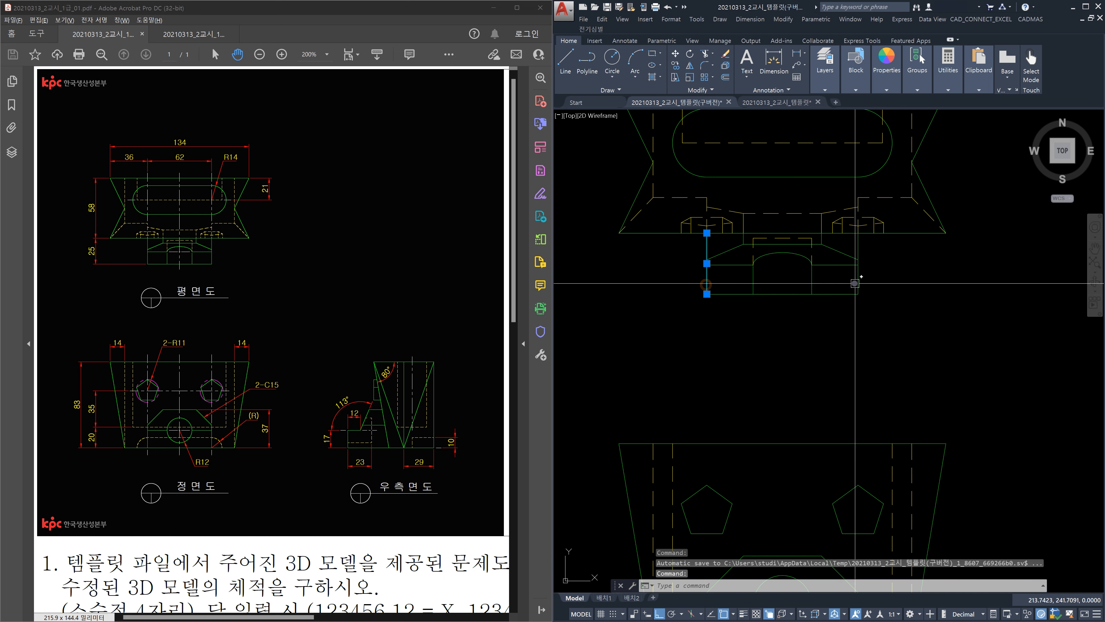
left_click(858, 284)
key("Escape")
key("Escape")
middle_click_drag(921, 232, 874, 303)
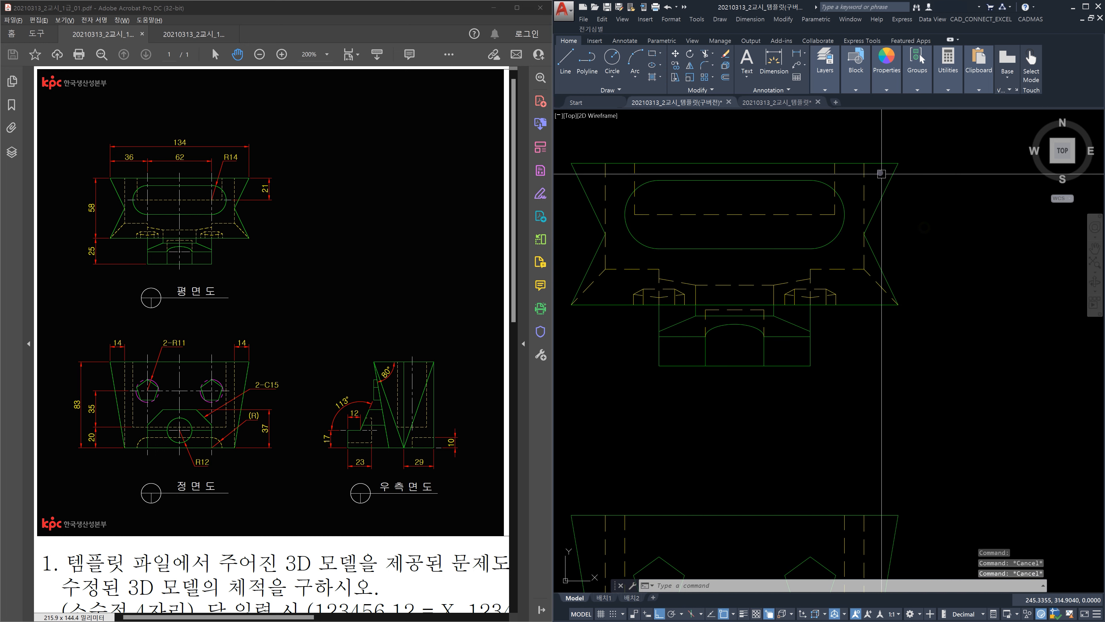
Make the center line layer 중심선 the current layer.
left_click(802, 178)
key("Escape")
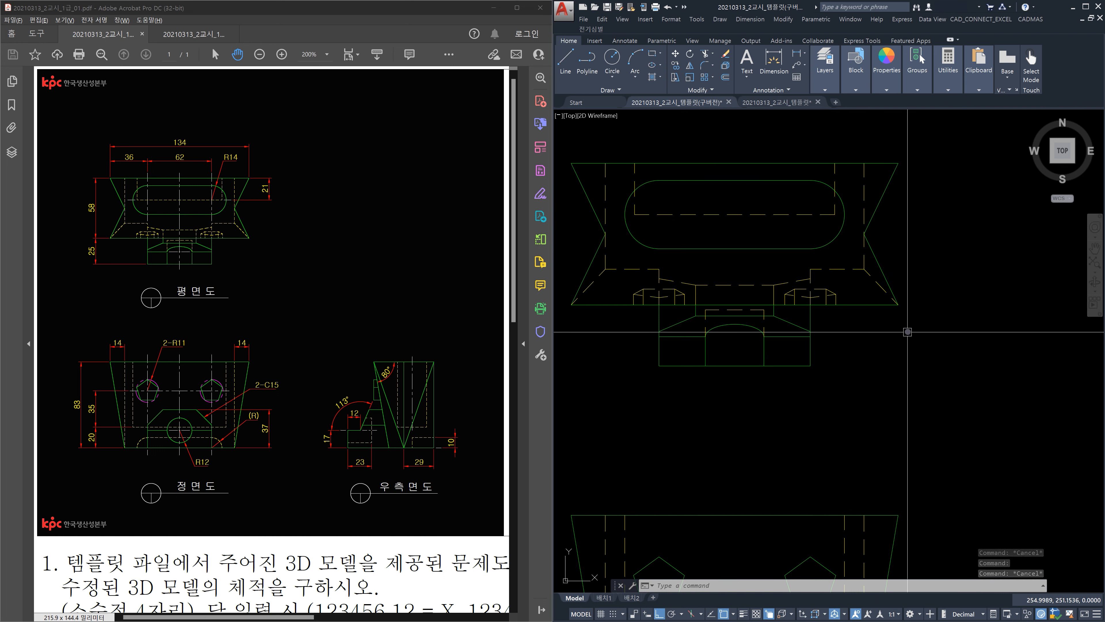
scroll(772, 321, "down", 5)
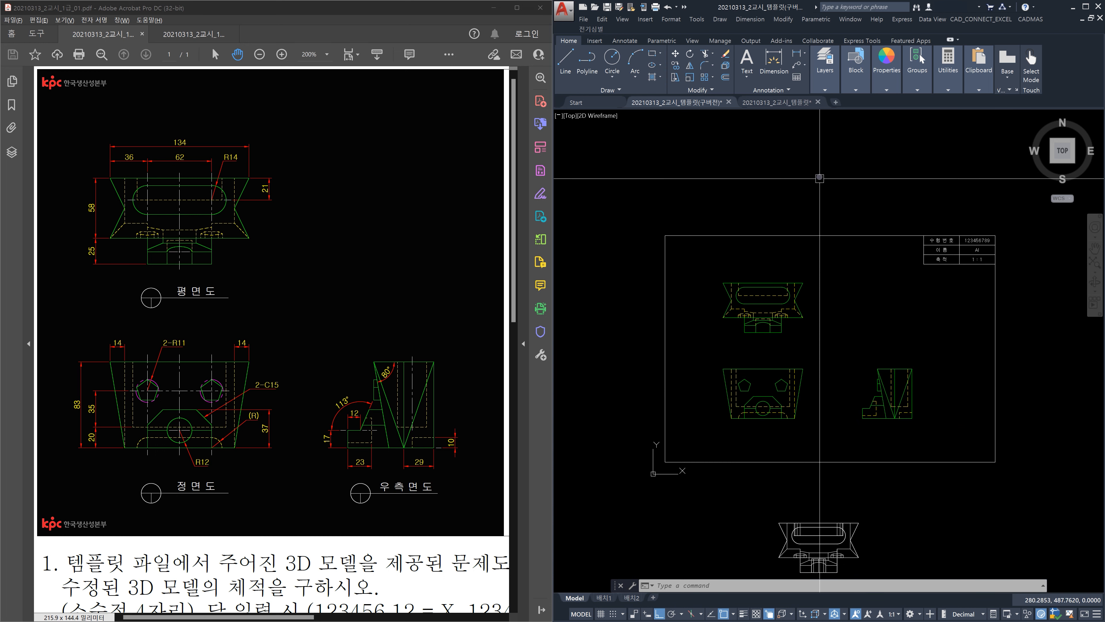
left_click(825, 89)
left_click(807, 102)
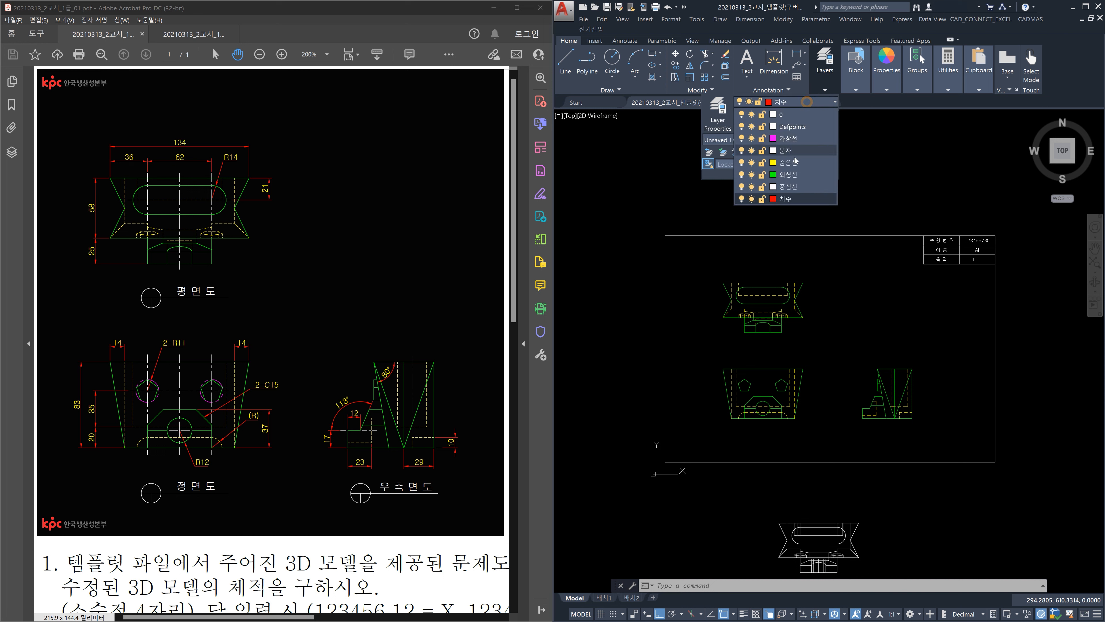
left_click(798, 187)
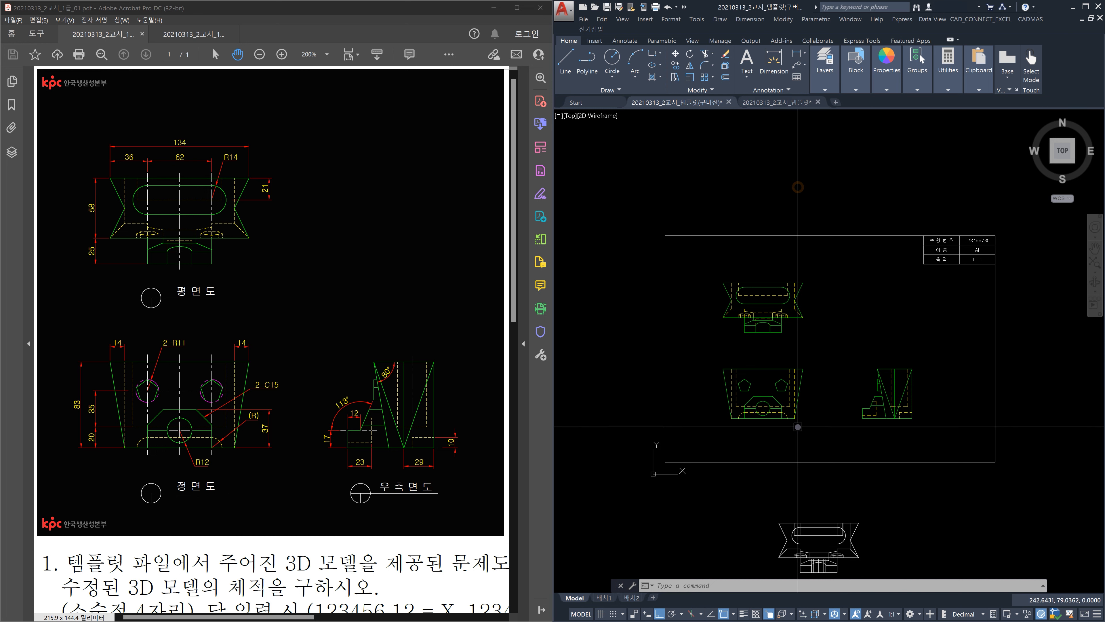
key("Escape")
key("Escape")
key("Escape")
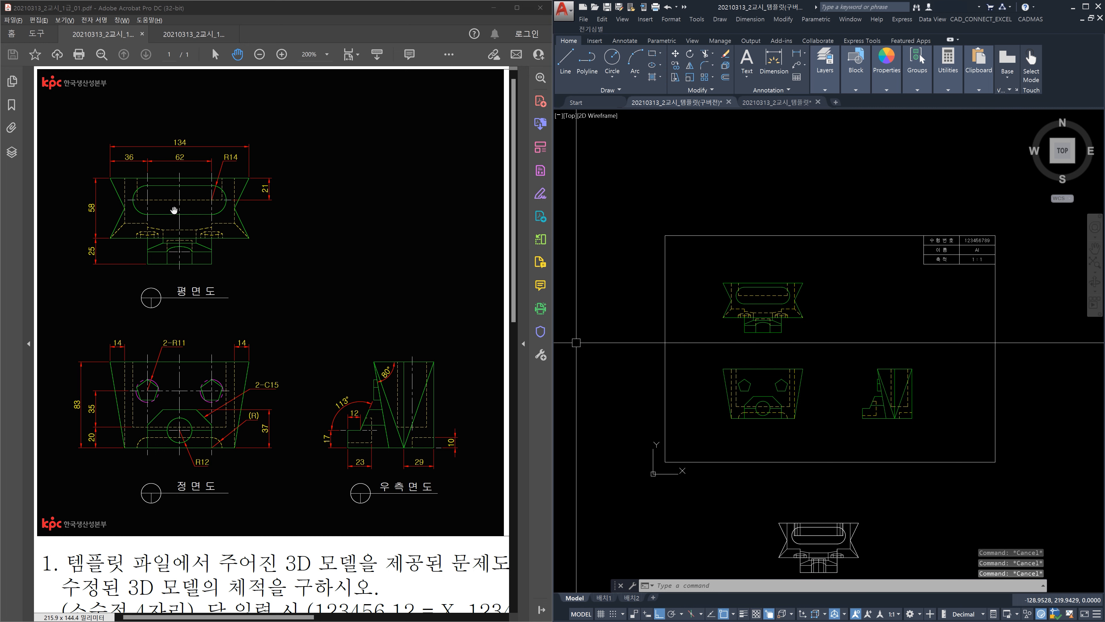
Draw a vertical center line in the top view from the lower end of the slot's left arc perpendicular to the view's upper edge.
scroll(174, 210, "up", 3, "ctrl")
left_click_drag(184, 213, 300, 296)
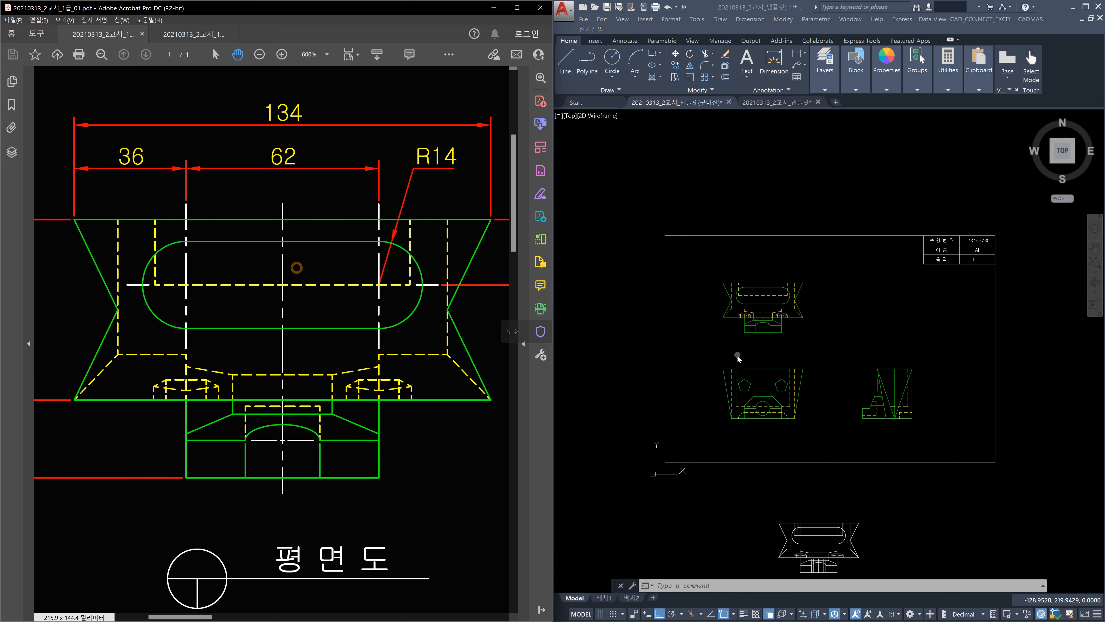
left_click(833, 329)
scroll(746, 306, "up", 3)
middle_click_drag(743, 305, 791, 305)
key("Escape")
key("Escape")
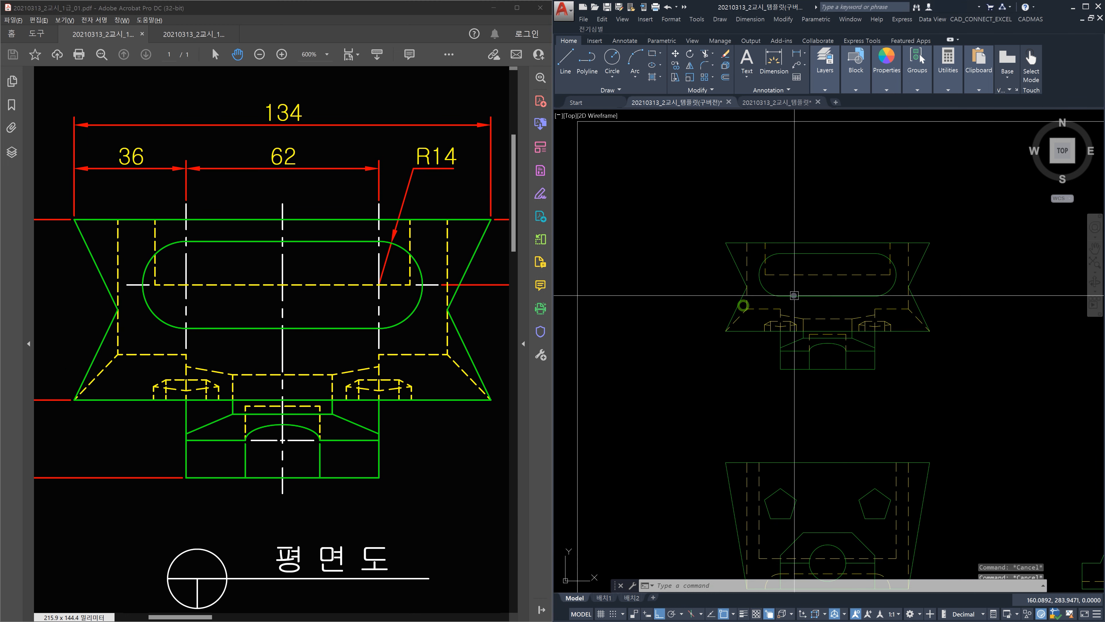
type("l")
key("Return")
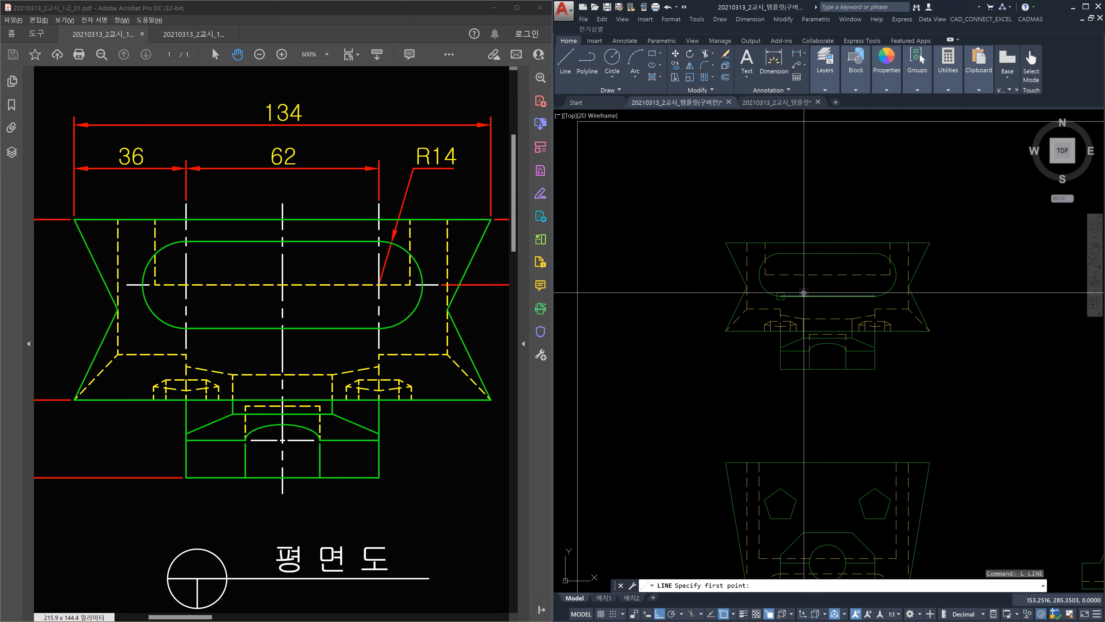
scroll(784, 294, "up", 3)
left_click(783, 300)
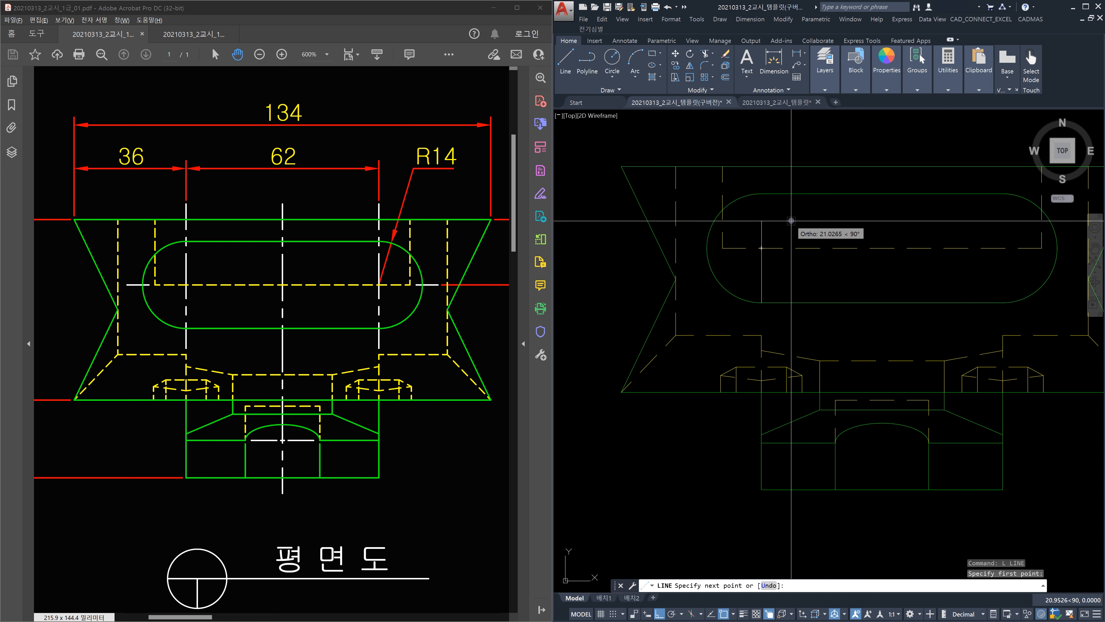
key("F10")
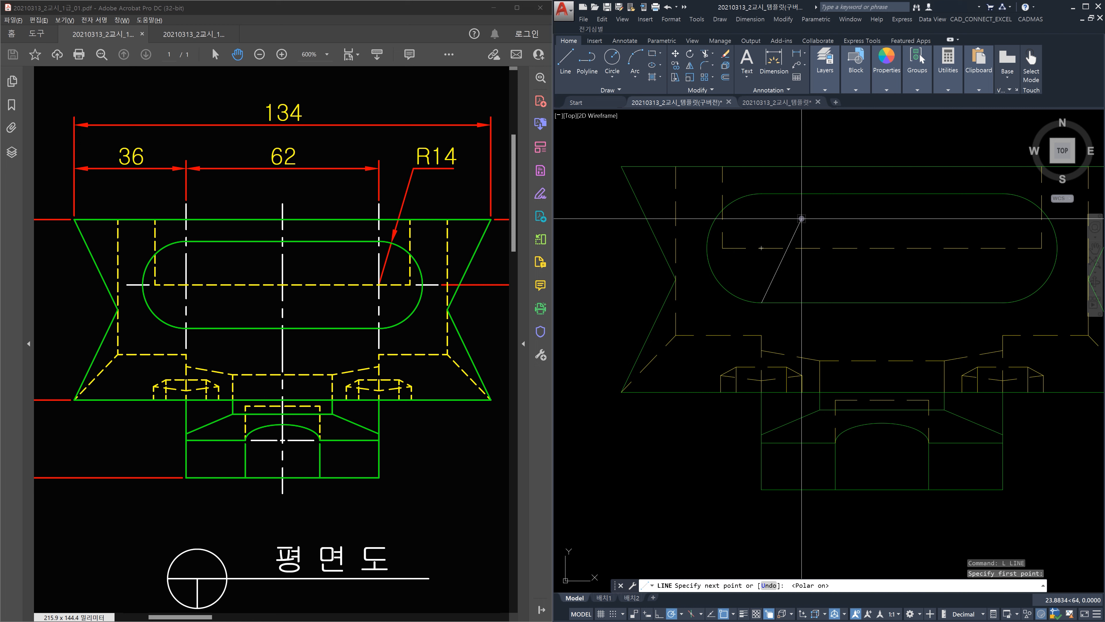
left_click(762, 166)
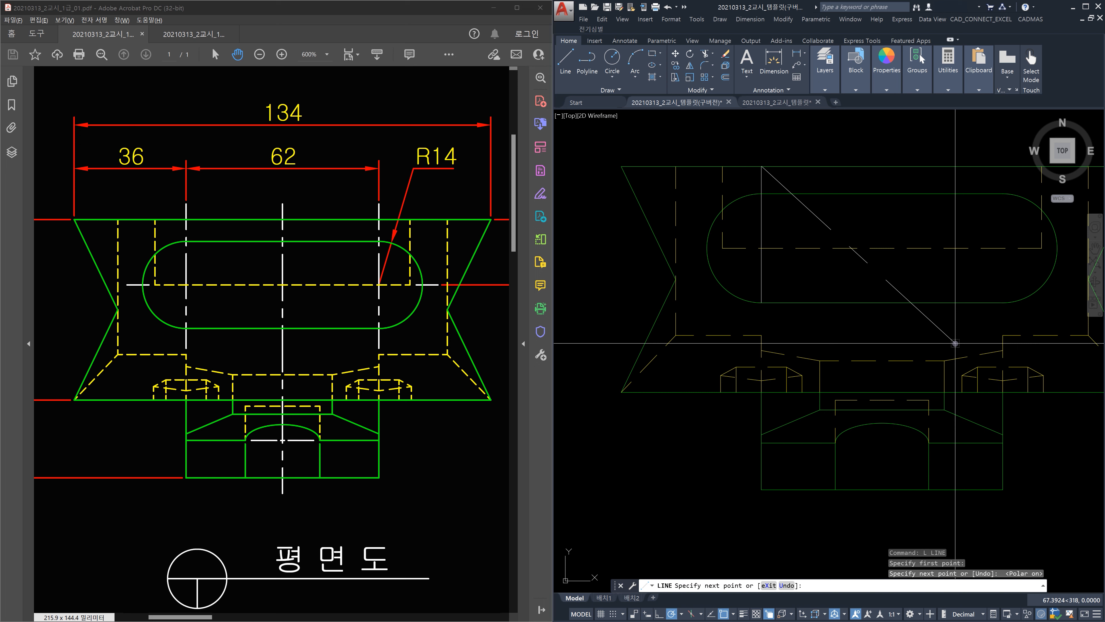
key("Escape")
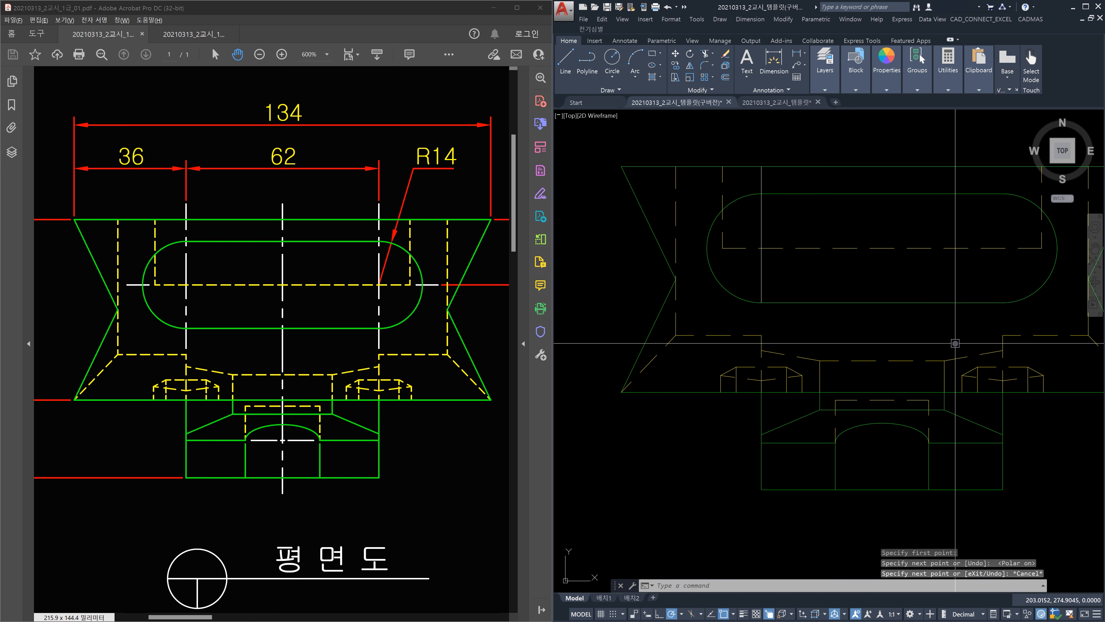
Draw a matching vertical center line from the lower end of the slot's right arc perpendicular to the top view's upper edge.
type("l")
key("space")
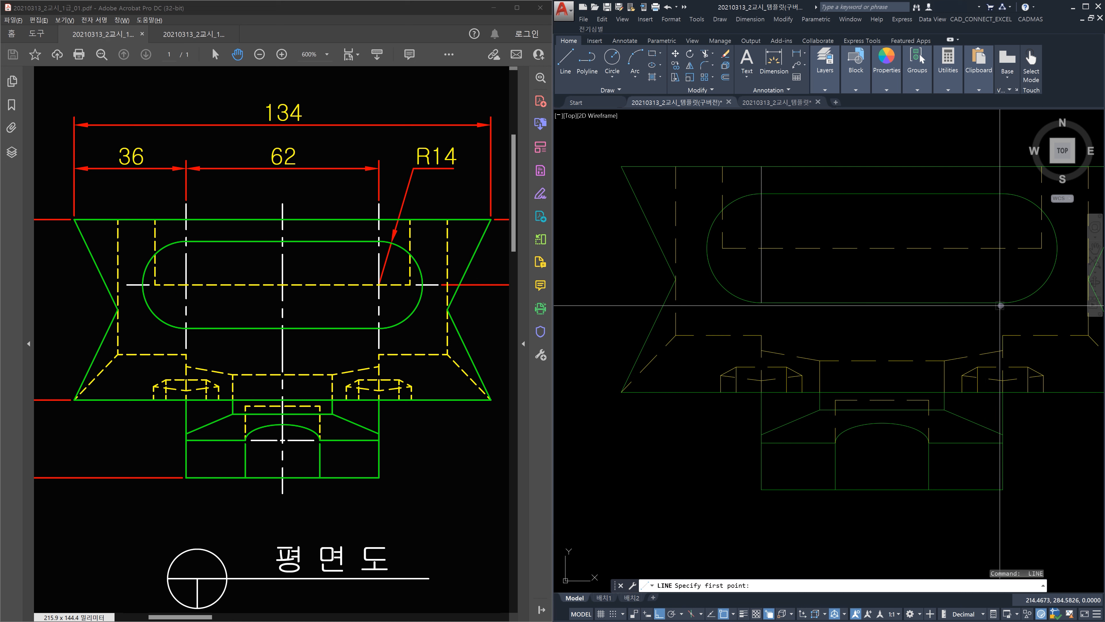
left_click(1003, 304)
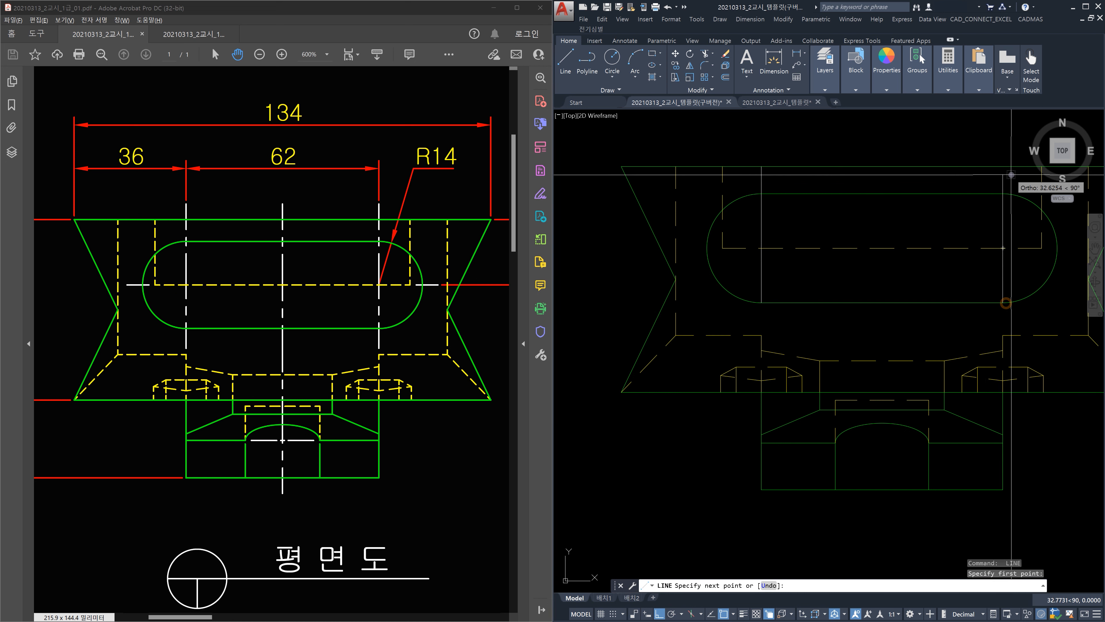
left_click(1006, 167)
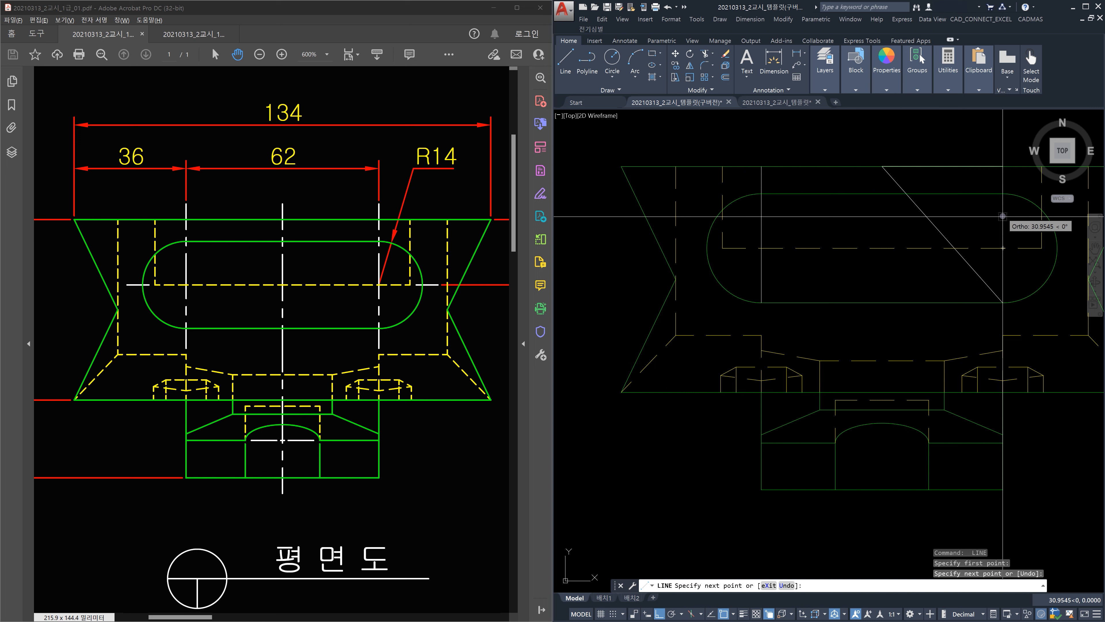
type("u")
key("Return")
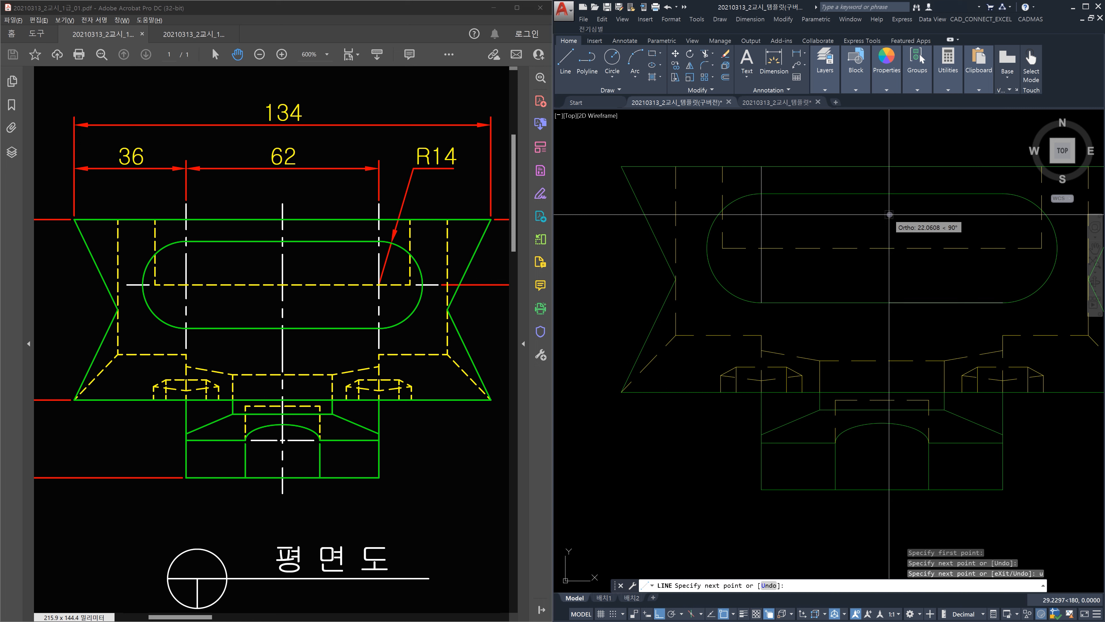
right_click(889, 214, "shift")
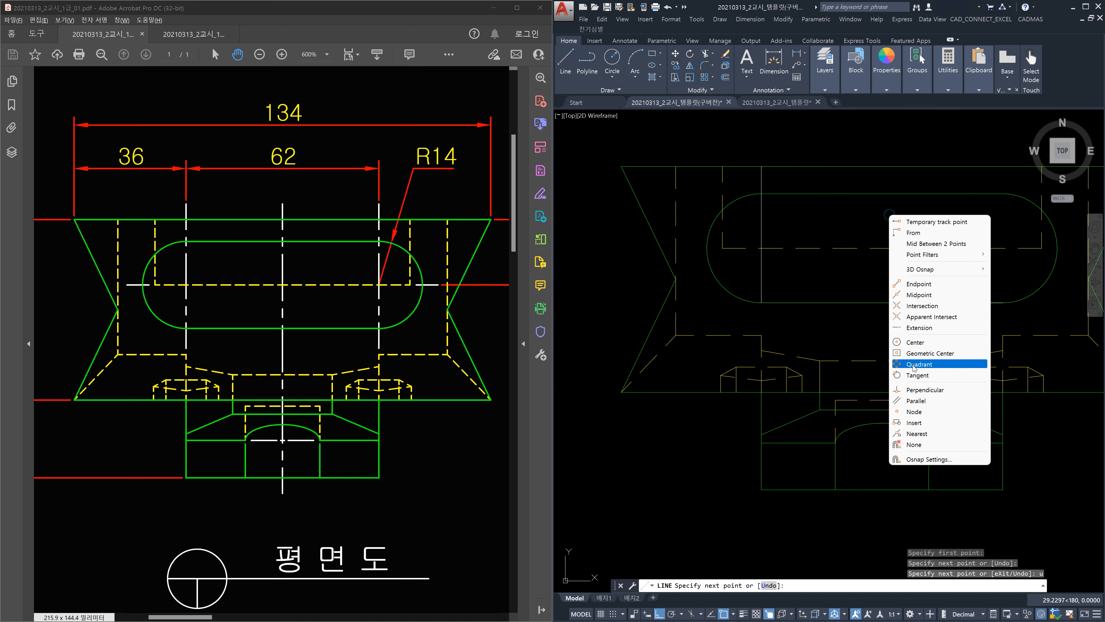
left_click(922, 390)
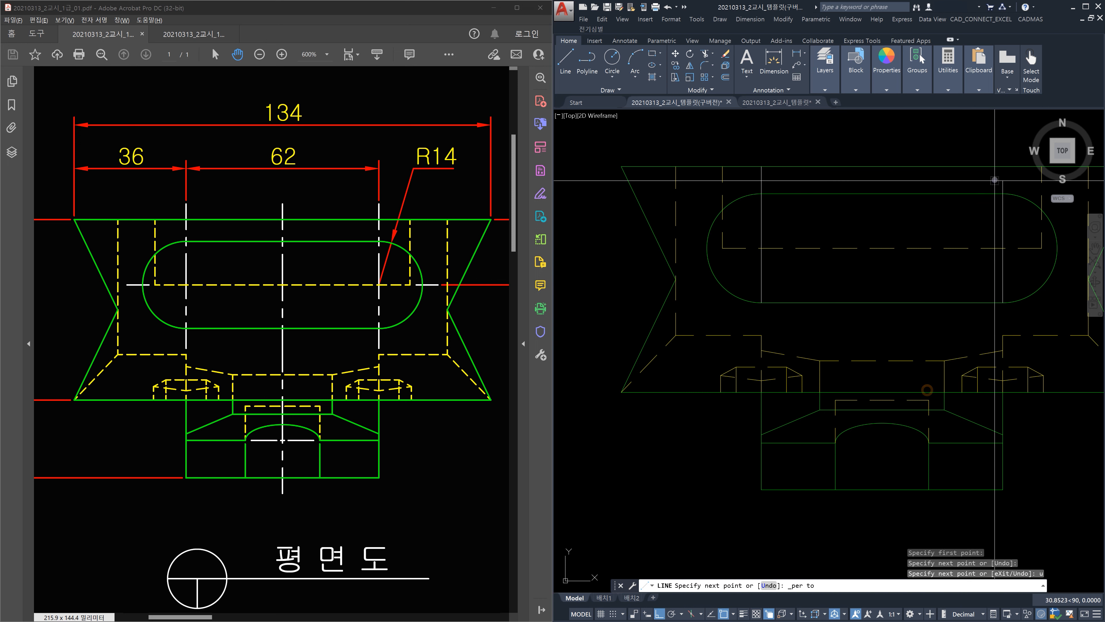
key("Escape")
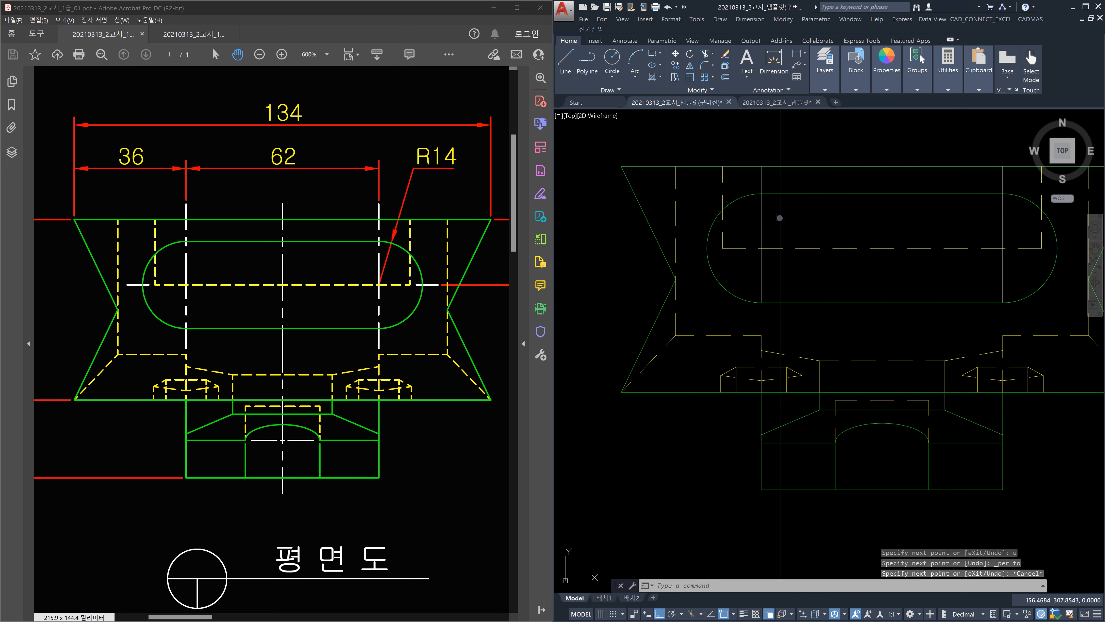
Draw the top view's middle vertical center line from the upper edge's midpoint to the midpoint of the lower block's bottom edge.
middle_click_drag(815, 235, 749, 239)
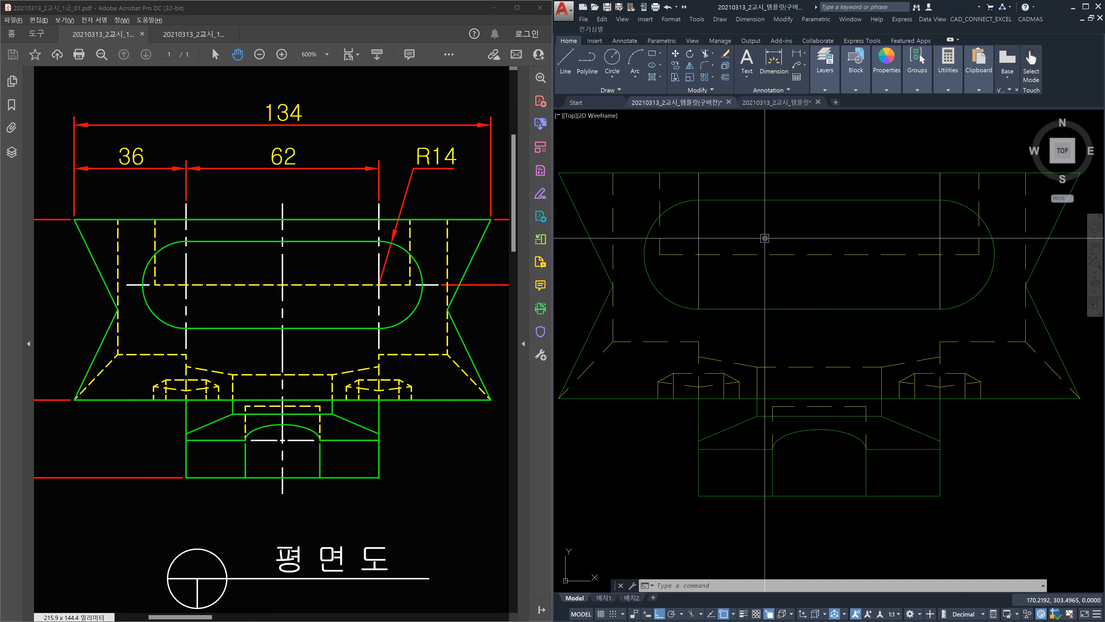
key("F10")
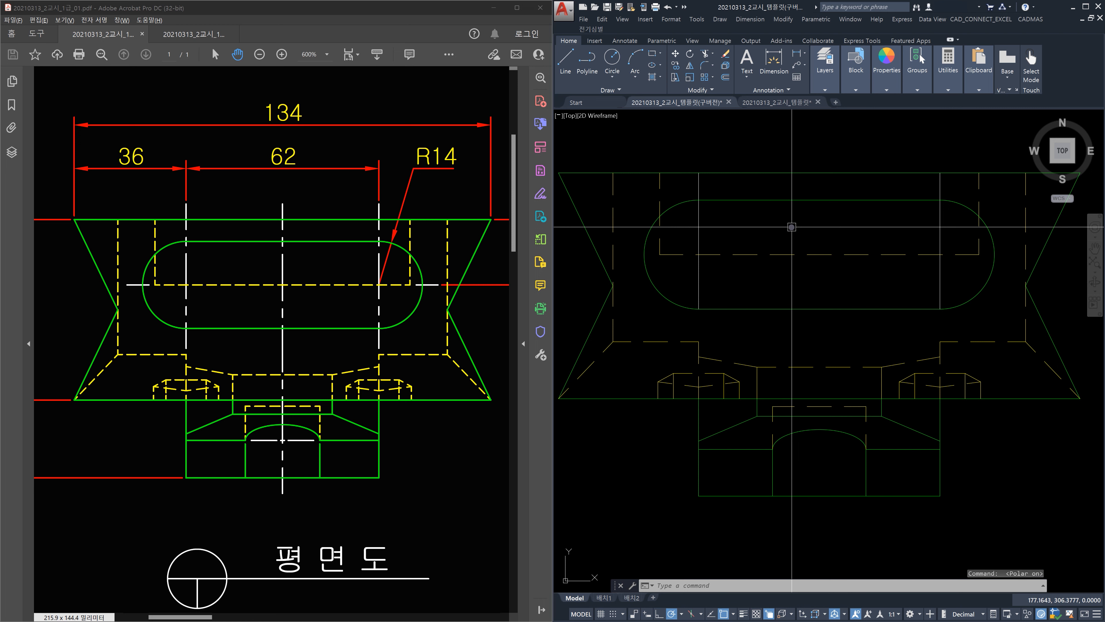
type("l")
key("Return")
left_click(824, 176)
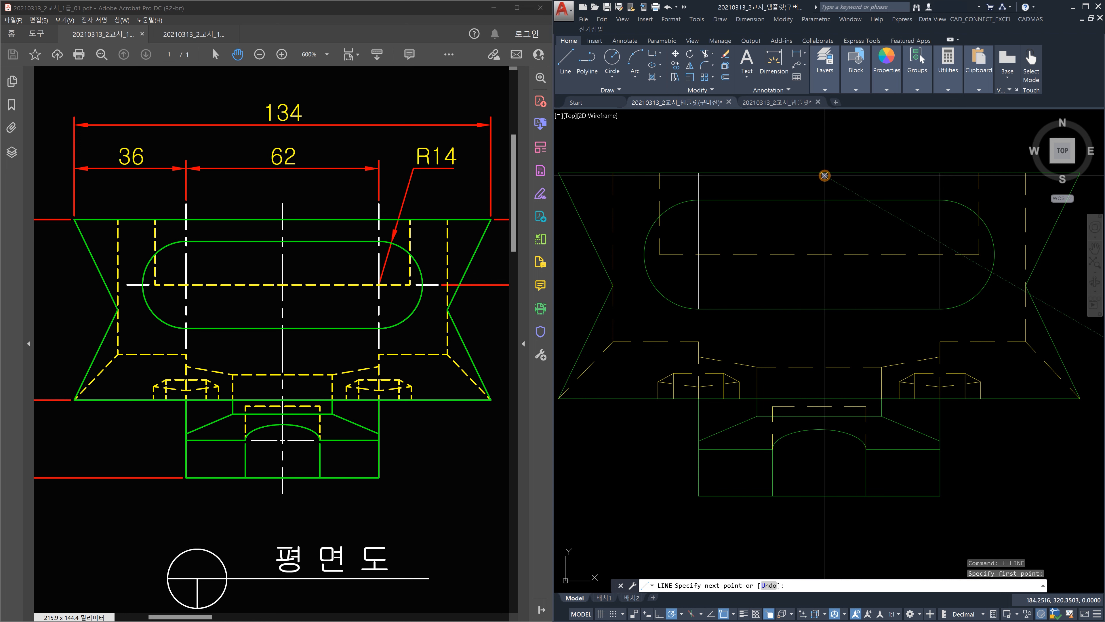
left_click(819, 496)
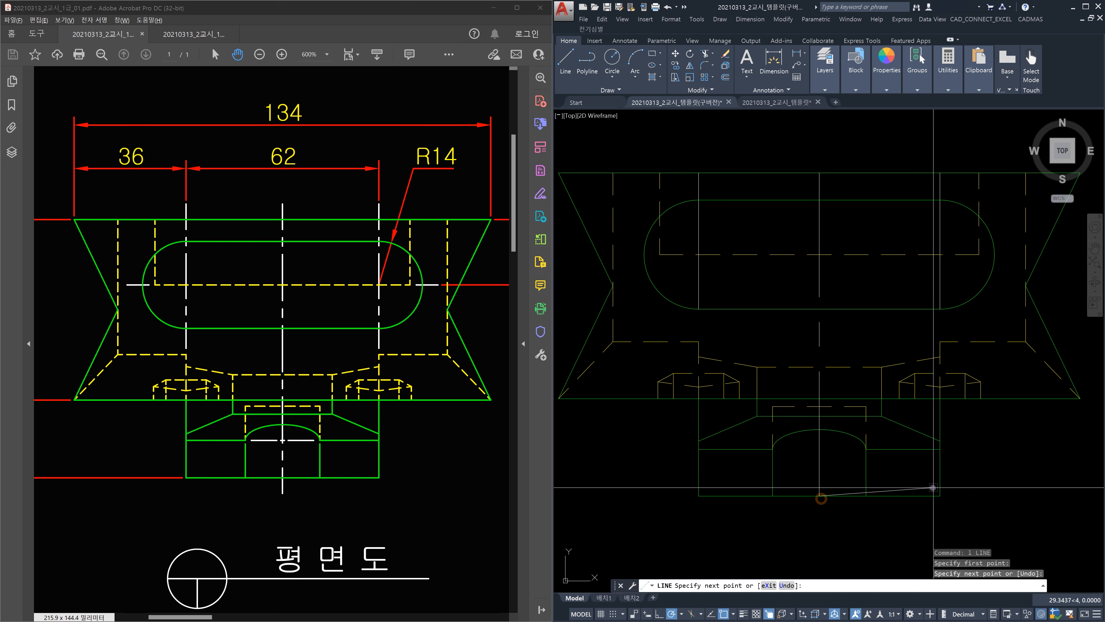
key("Escape")
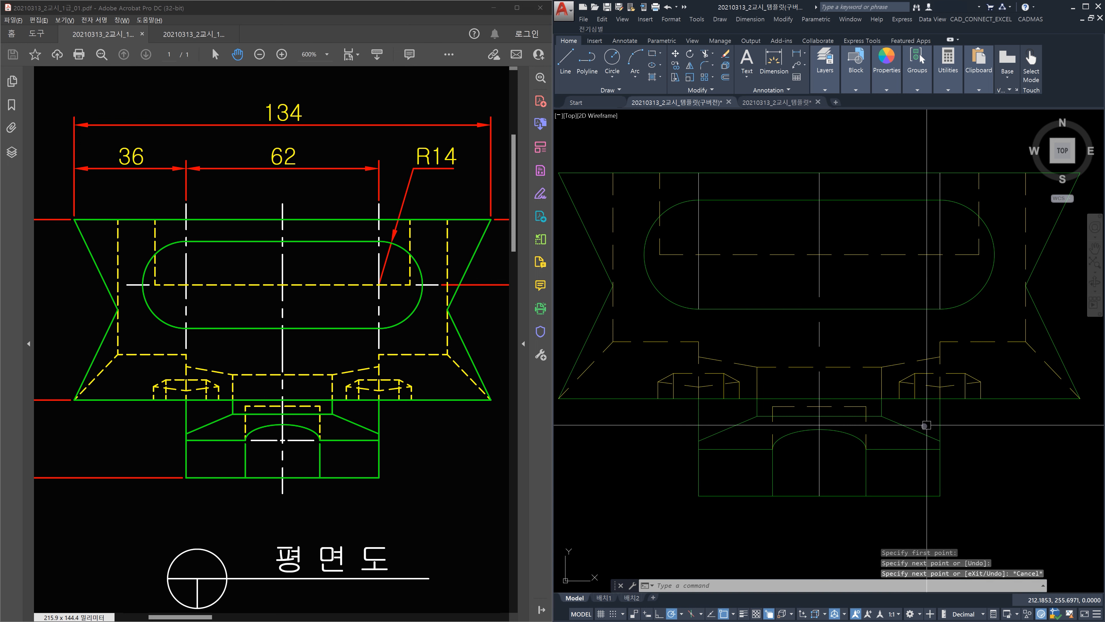
Draw a horizontal center line between the two ends of the arc in the top view's lower block.
type("l")
key("Return")
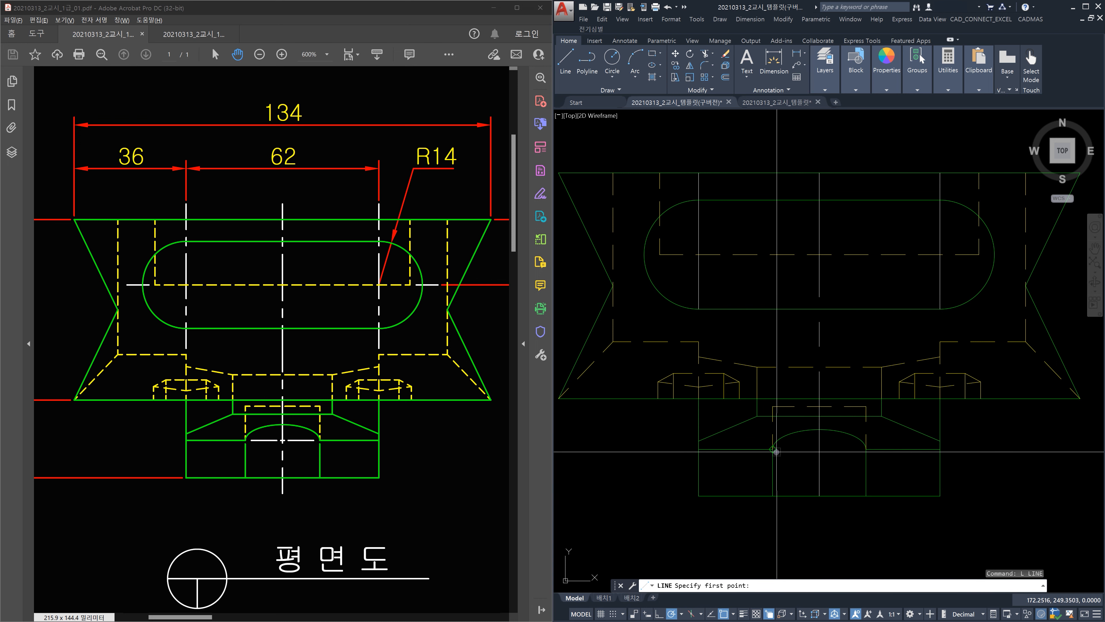
left_click(773, 450)
left_click(866, 450)
key("Escape")
Draw short horizontal center lines from both ends of the slot's hidden line to the slot's right and left quadrants.
key("Return")
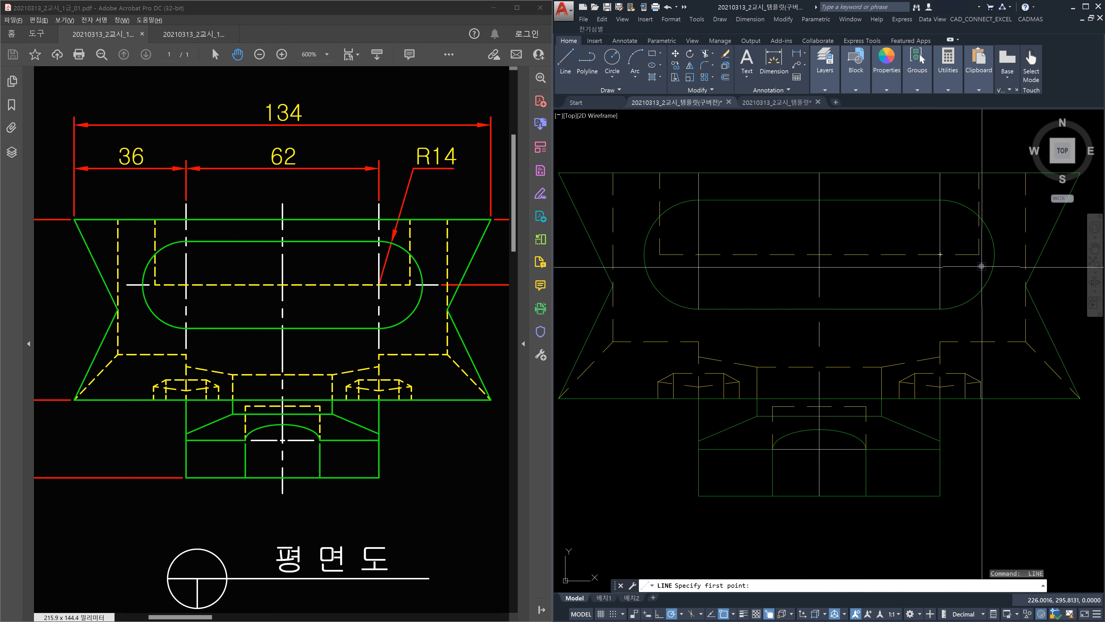
left_click(981, 254)
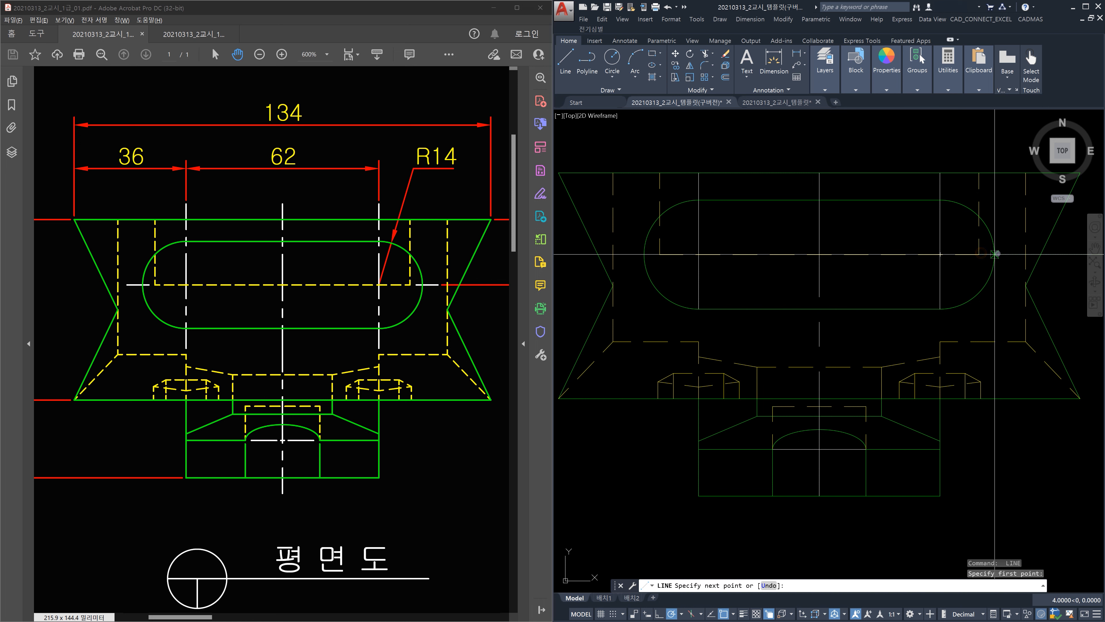
left_click(995, 254)
key("Escape")
key("Return")
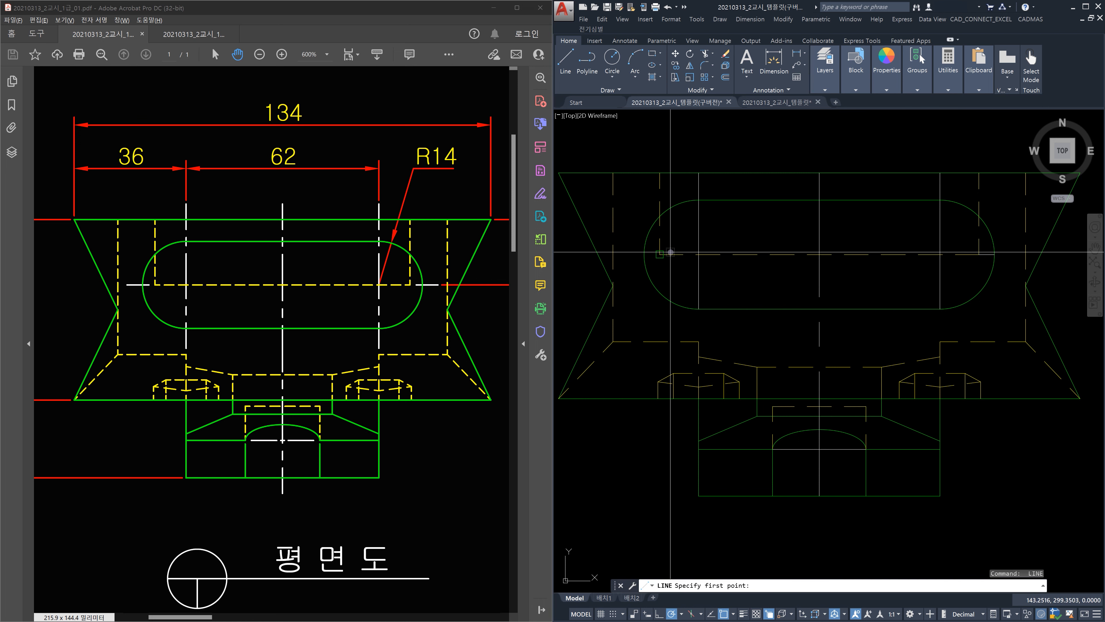
left_click(671, 253)
key("Escape")
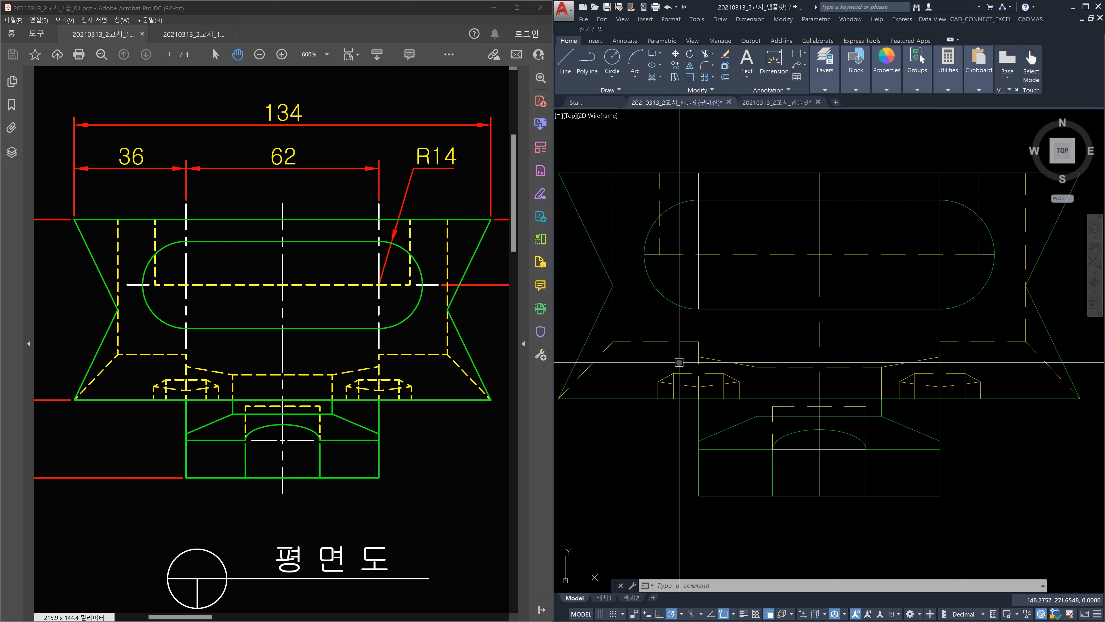
Use LENGTHEN with a delta of 5 to extend the slot's left horizontal center line outward and the left vertical center line at both ends.
type("len")
key("Return")
type("de")
key("Return")
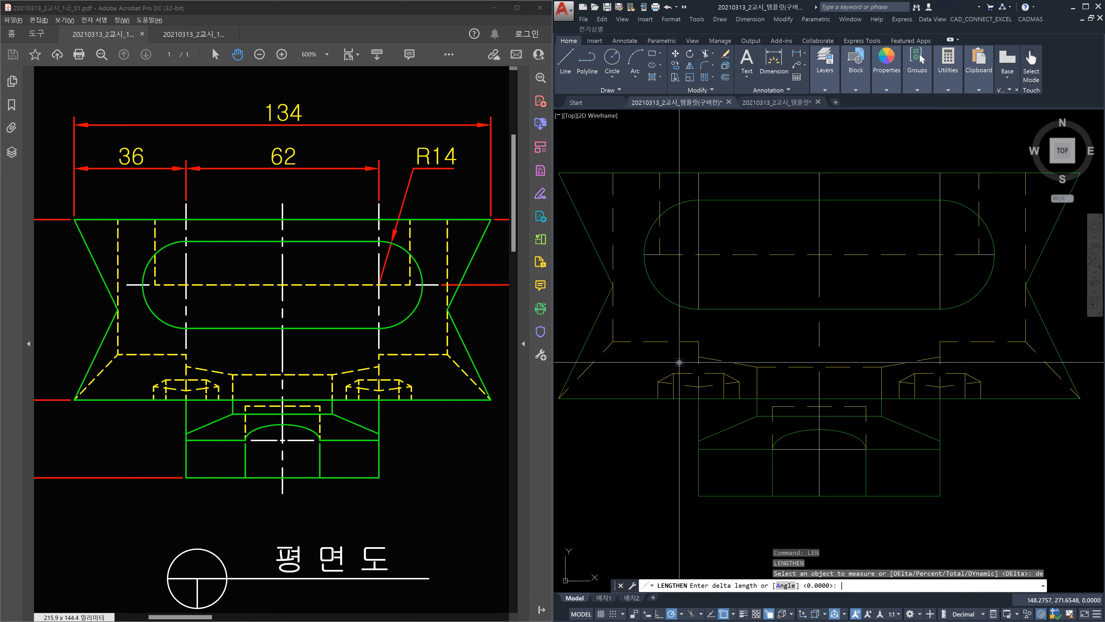
key("Return")
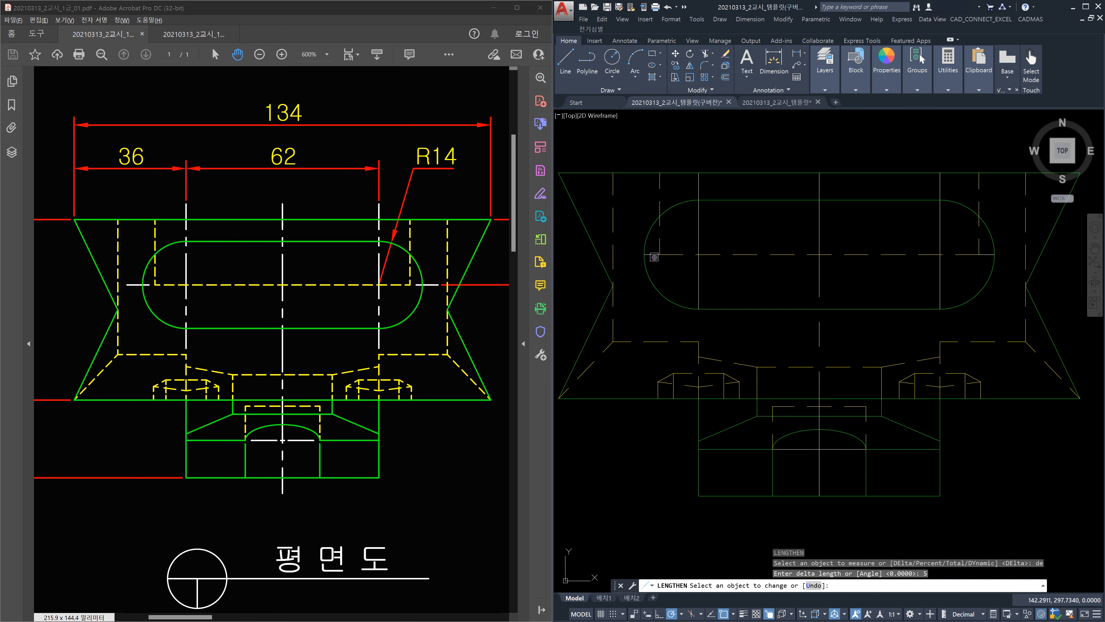
scroll(651, 256, "up", 4)
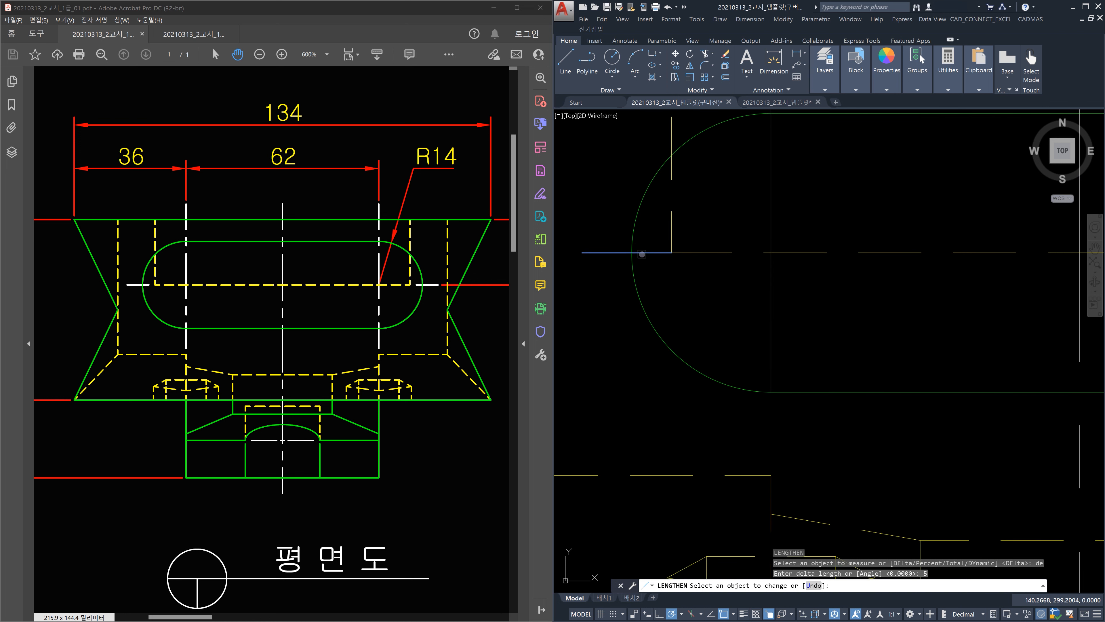
left_click(642, 254)
scroll(665, 246, "down", 2)
middle_click_drag(724, 210, 710, 288)
left_click(719, 227)
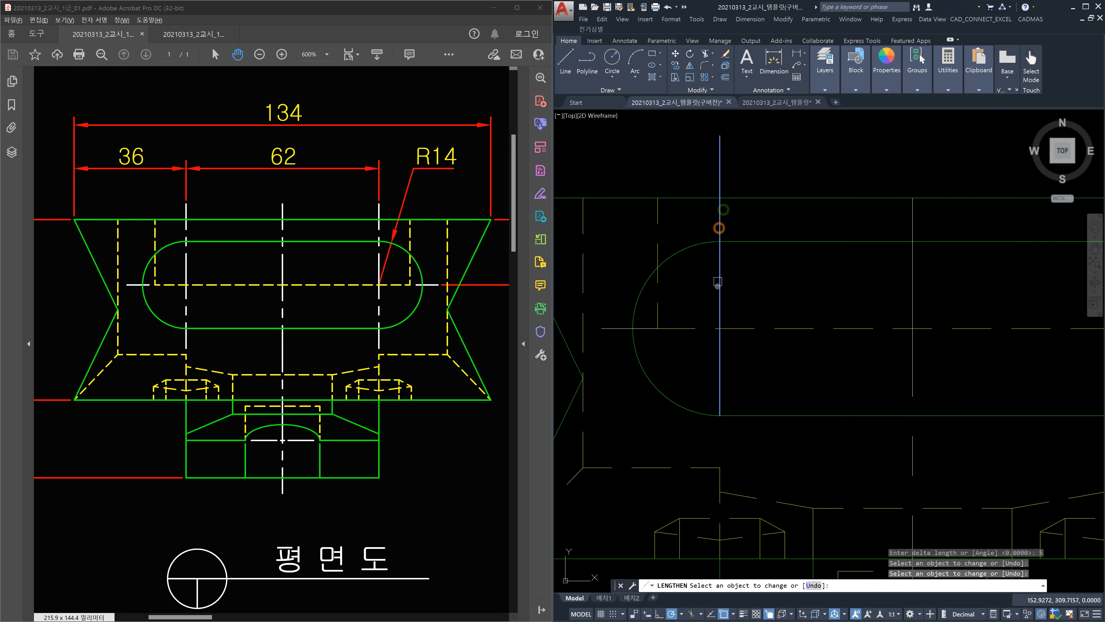
left_click(720, 383)
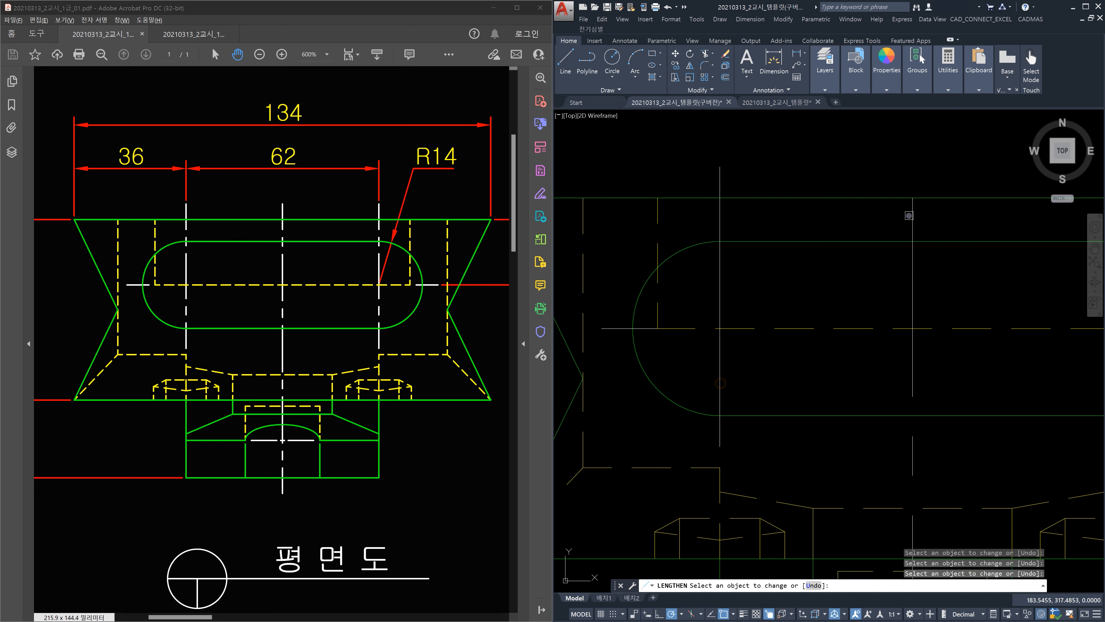
Extend the top view's middle and right vertical center lines and the slot's right horizontal center line outward.
scroll(912, 216, "down", 4)
middle_click_drag(949, 276, 880, 281)
scroll(878, 274, "up", 4)
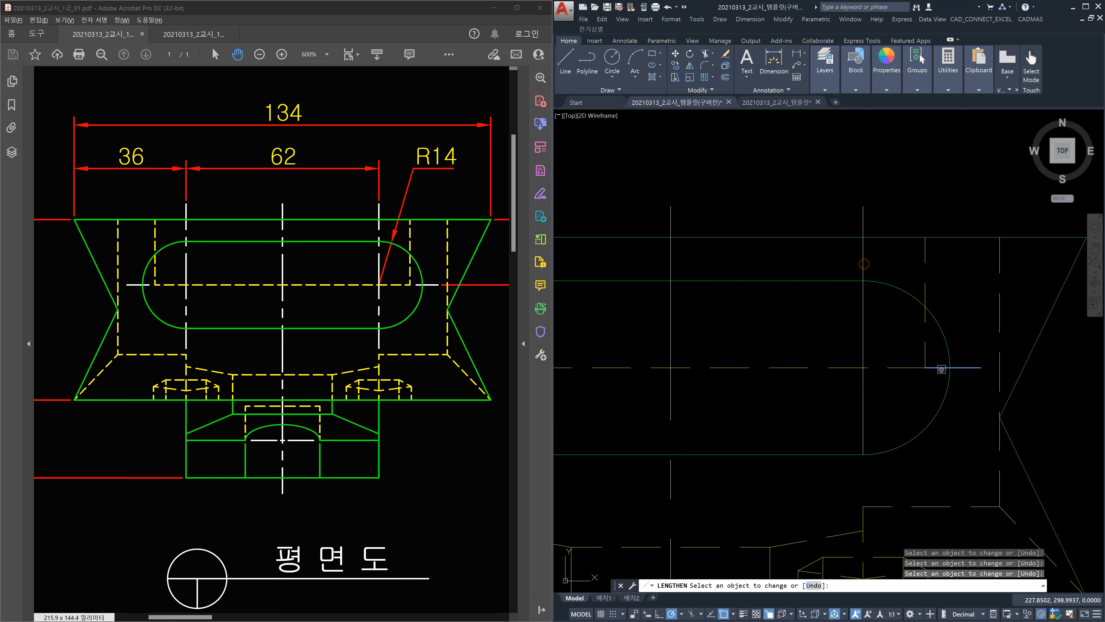
scroll(853, 439, "down", 5)
scroll(802, 469, "up", 3)
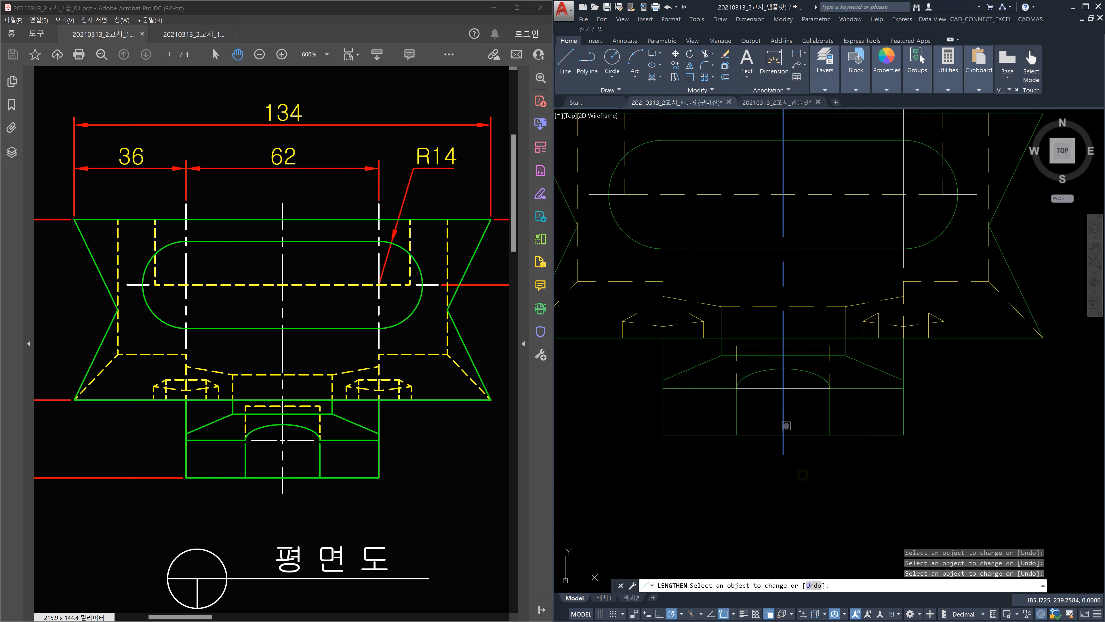
key("Escape")
key("Escape")
Inspect the segments of the lower block's horizontal edge and the hidden outline above it by selecting them.
left_click(869, 395)
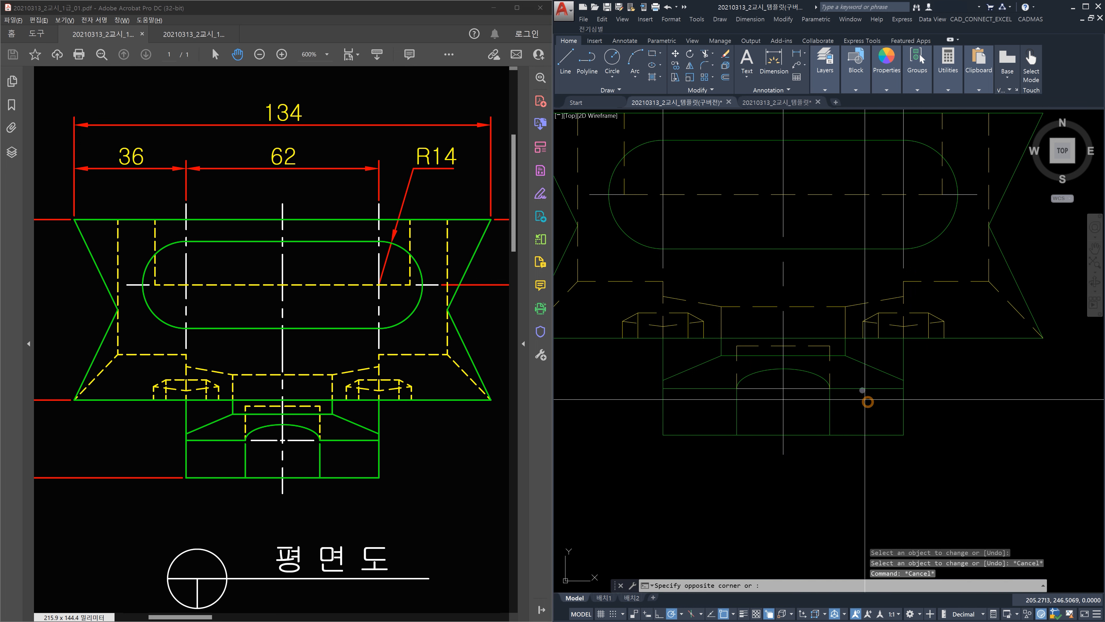
left_click(860, 376)
left_click(705, 394)
left_click(696, 383)
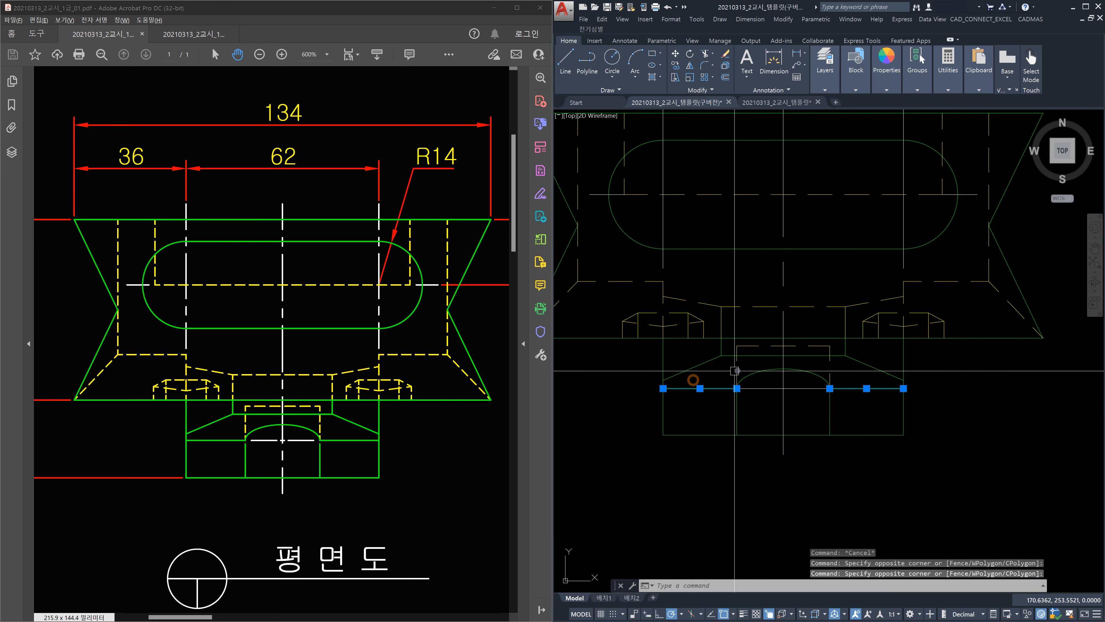
left_click(742, 382)
left_click(734, 374)
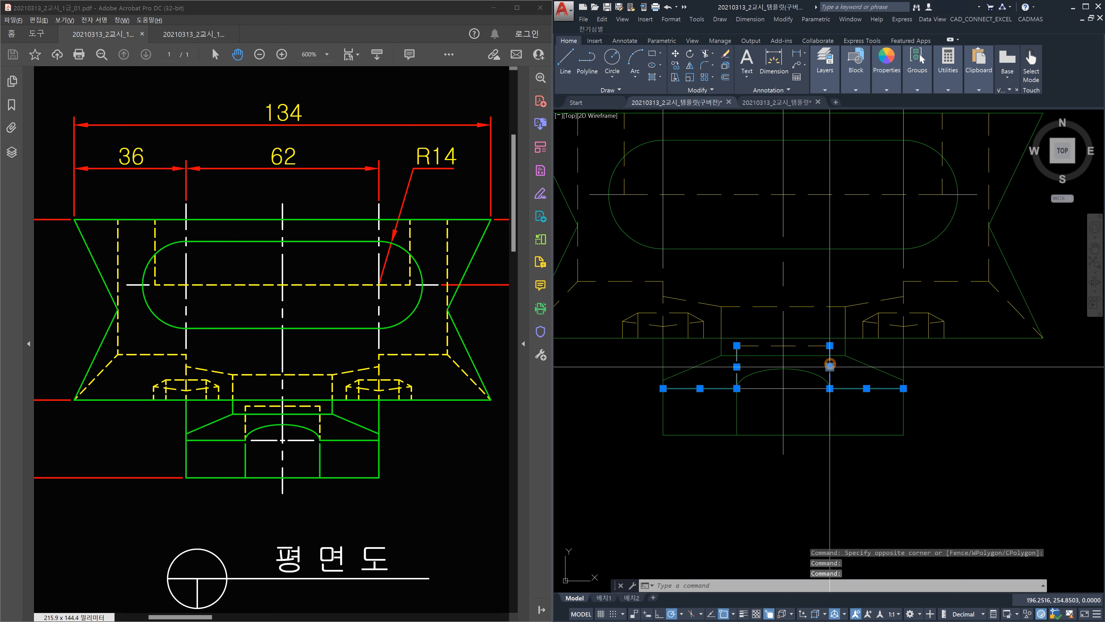
key("Escape")
Examine where the arc's horizontal center line meets the left segment of the lower block's edge.
left_click(713, 394)
left_click(703, 384)
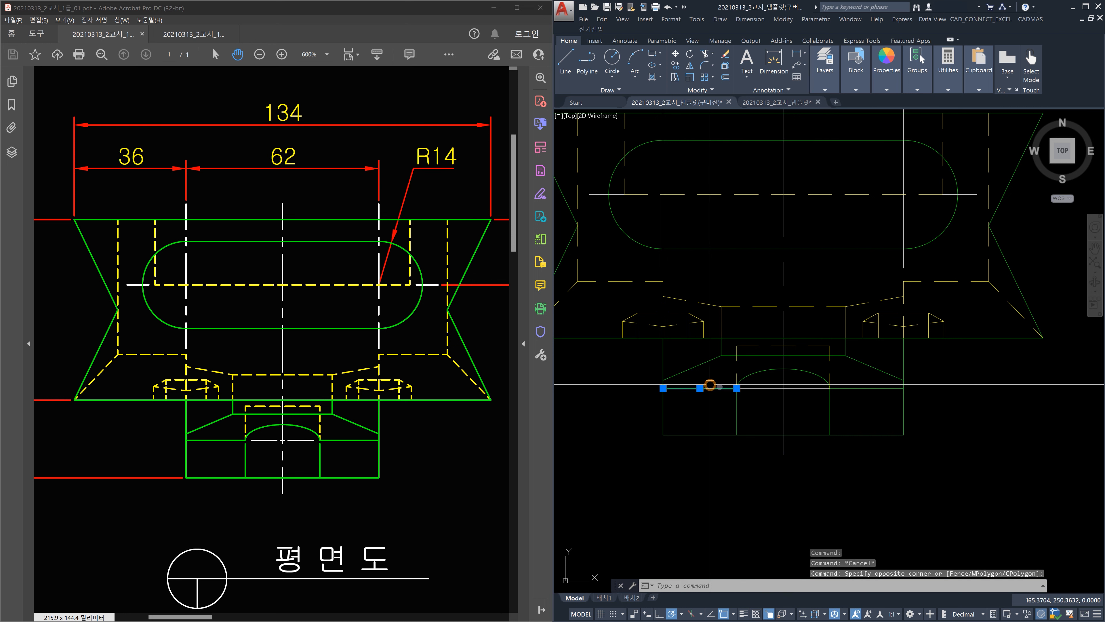
left_click(773, 377)
left_click(764, 385)
left_click(770, 399)
left_click(763, 381)
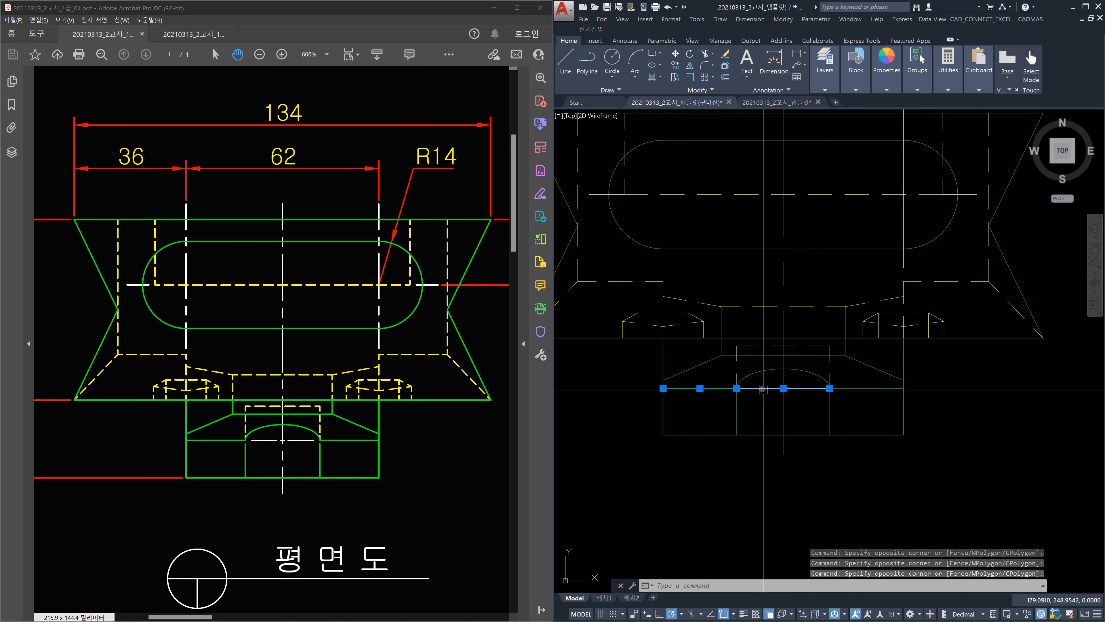
key("Escape")
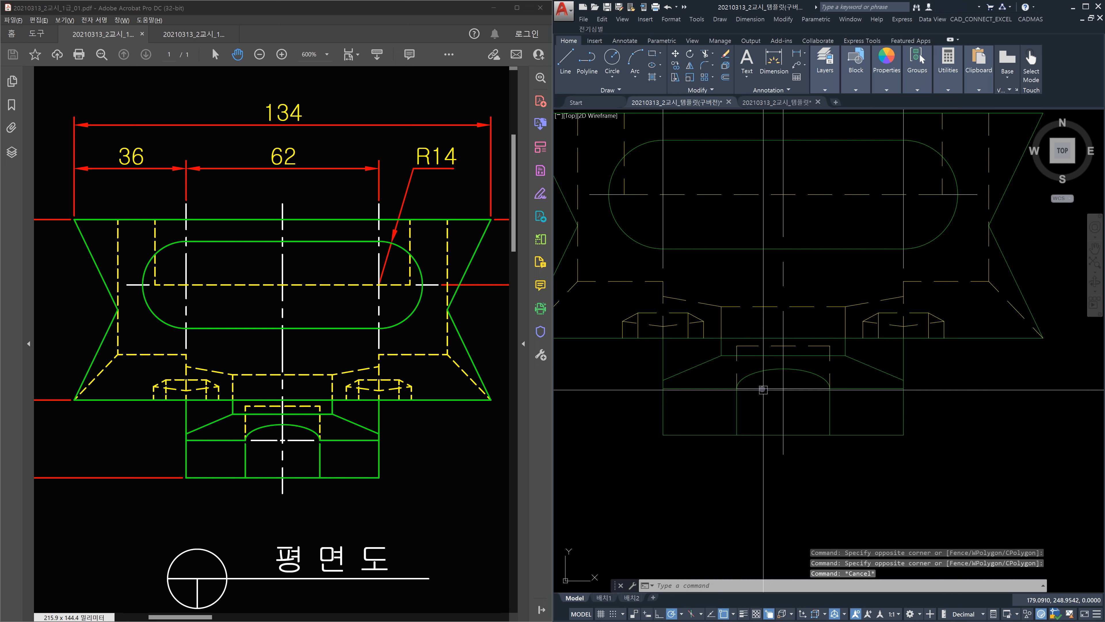
left_click(714, 410)
left_click(710, 380)
left_click(775, 397)
left_click(760, 375)
scroll(721, 392, "up", 8)
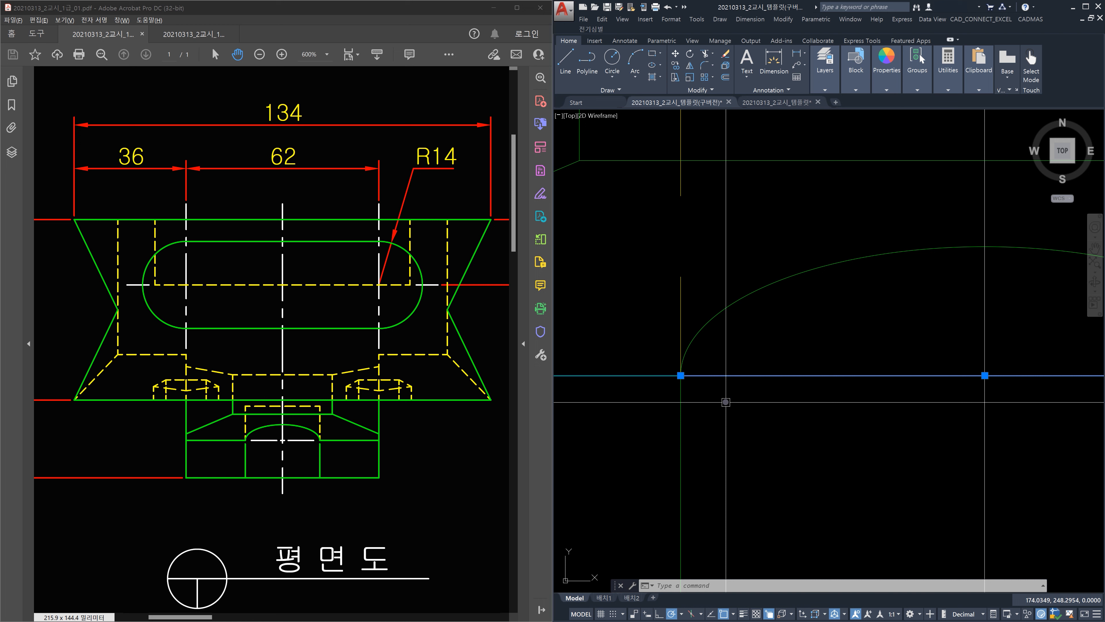
key("Escape")
key("Escape")
scroll(731, 401, "down", 2)
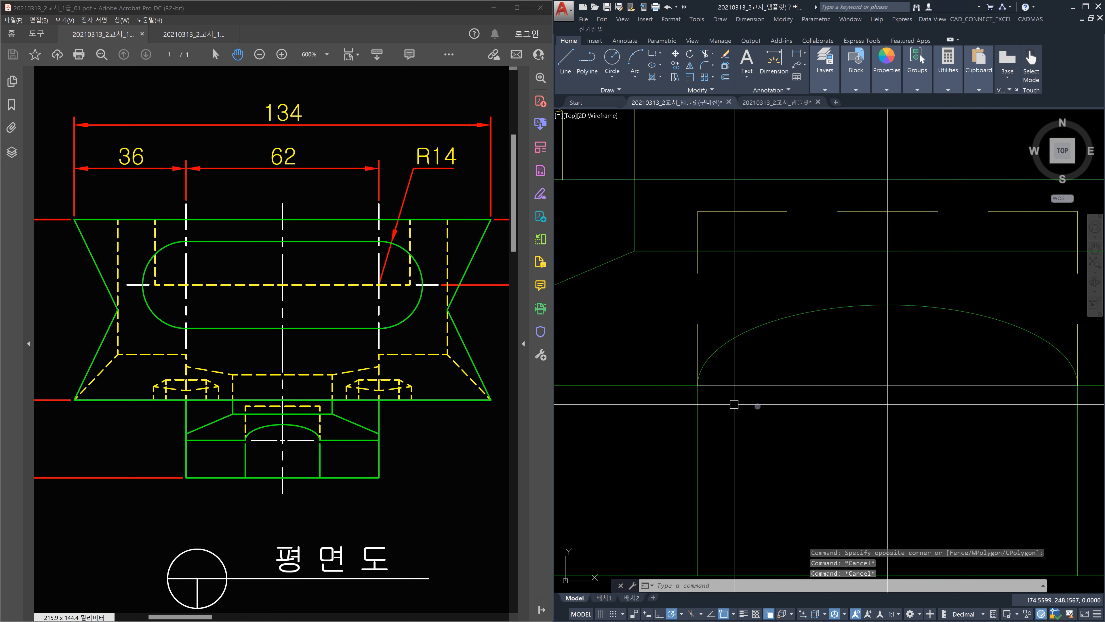
left_click(814, 410)
left_click(794, 371)
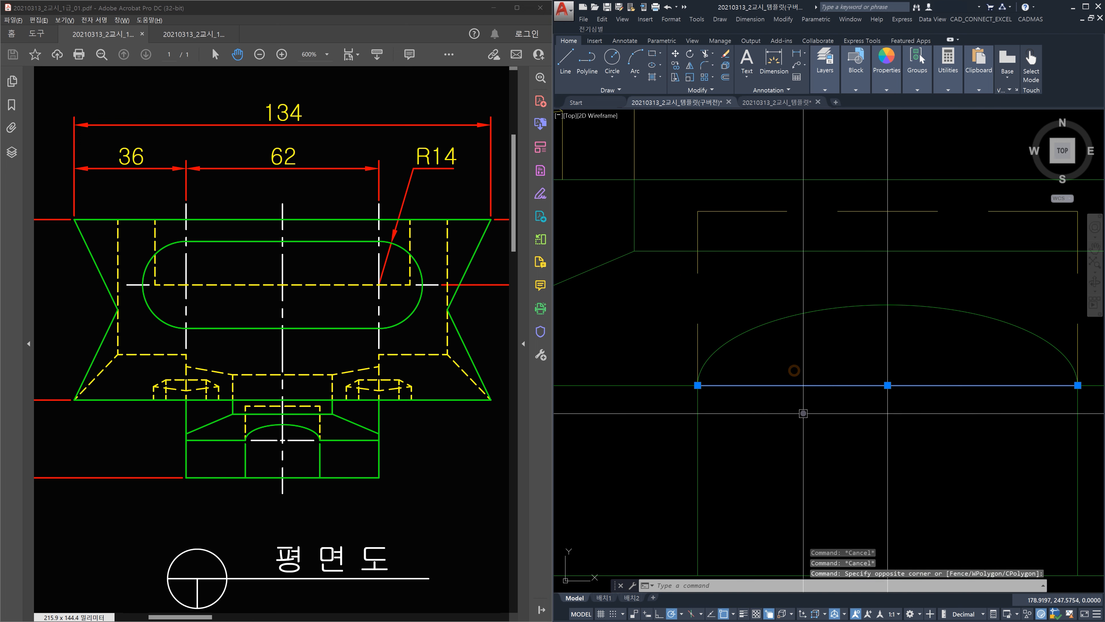
scroll(804, 416, "down", 2)
key("Escape")
key("Escape")
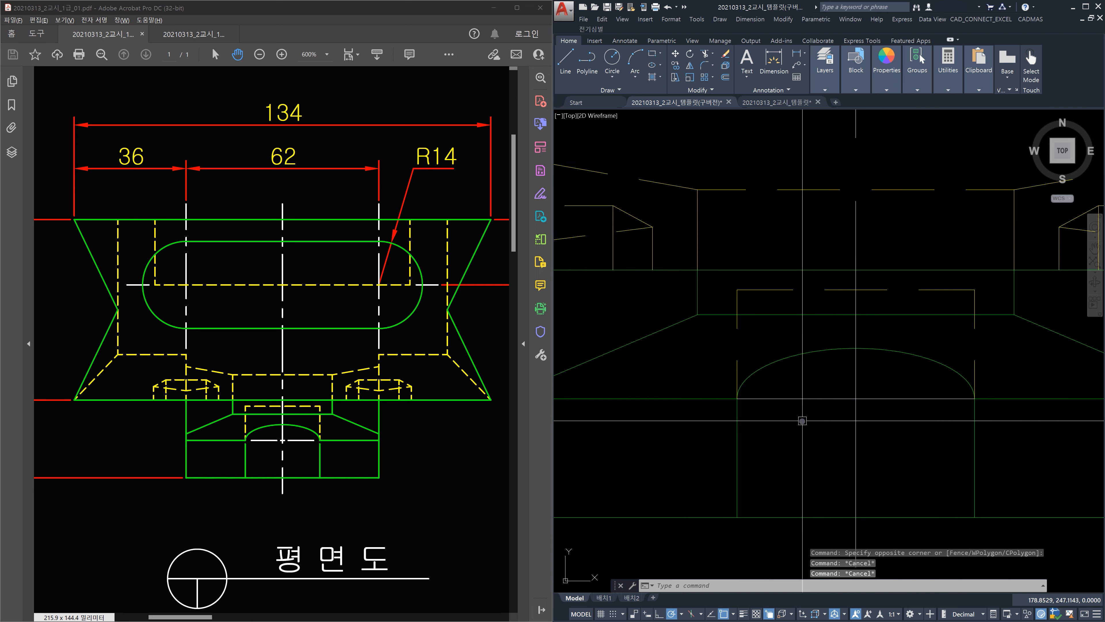
type("LEN")
key("Return")
type("de")
key("Return")
type("-*2")
key("Return")
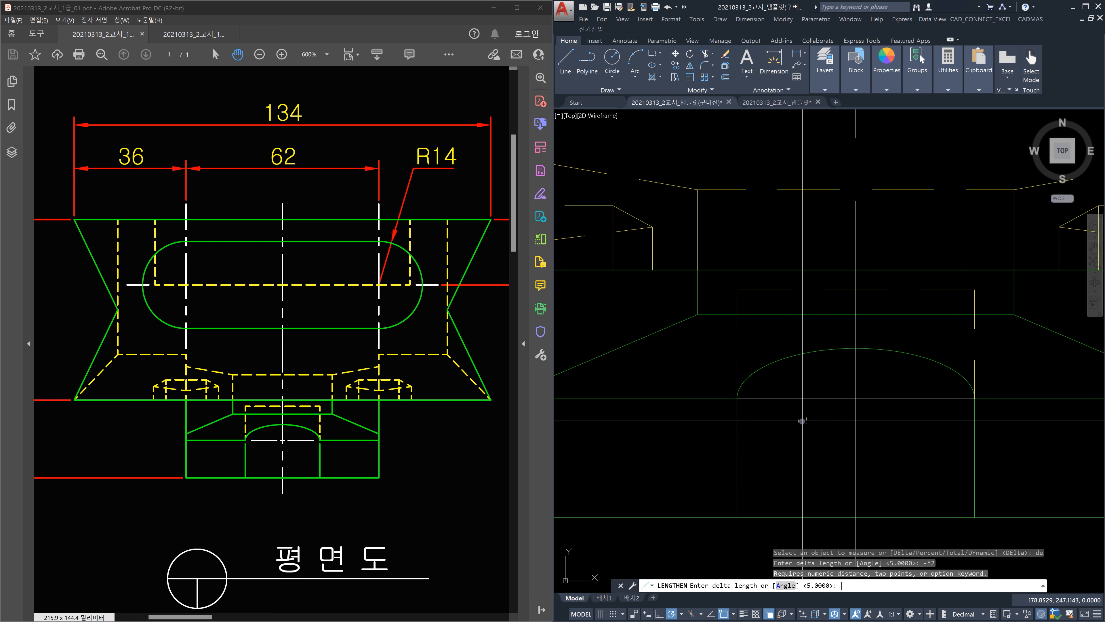
key("Escape")
key("Escape")
key("Escape")
Use LENGTHEN with a delta of -2 to shorten both ends of the arc's horizontal center line in the lower block.
type("lect an")
key("Return")
type("de")
key("Return")
type("-2")
key("Return")
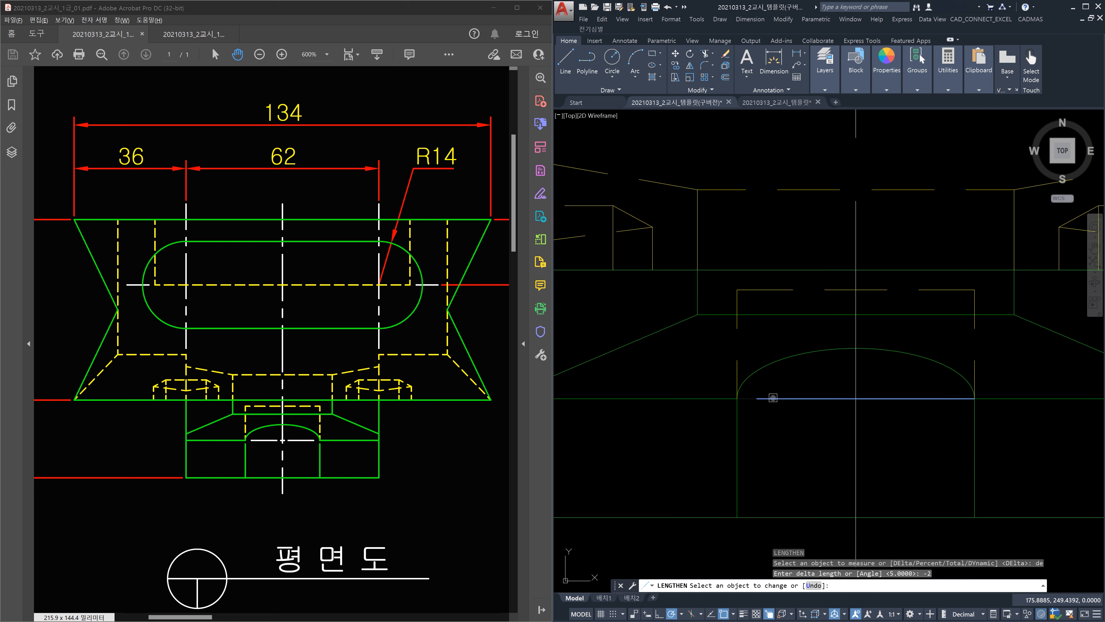
left_click(772, 397)
left_click(949, 398)
Shorten the inner ends of the slot's left and right horizontal center lines by the same -2 delta.
scroll(902, 325, "up", 4)
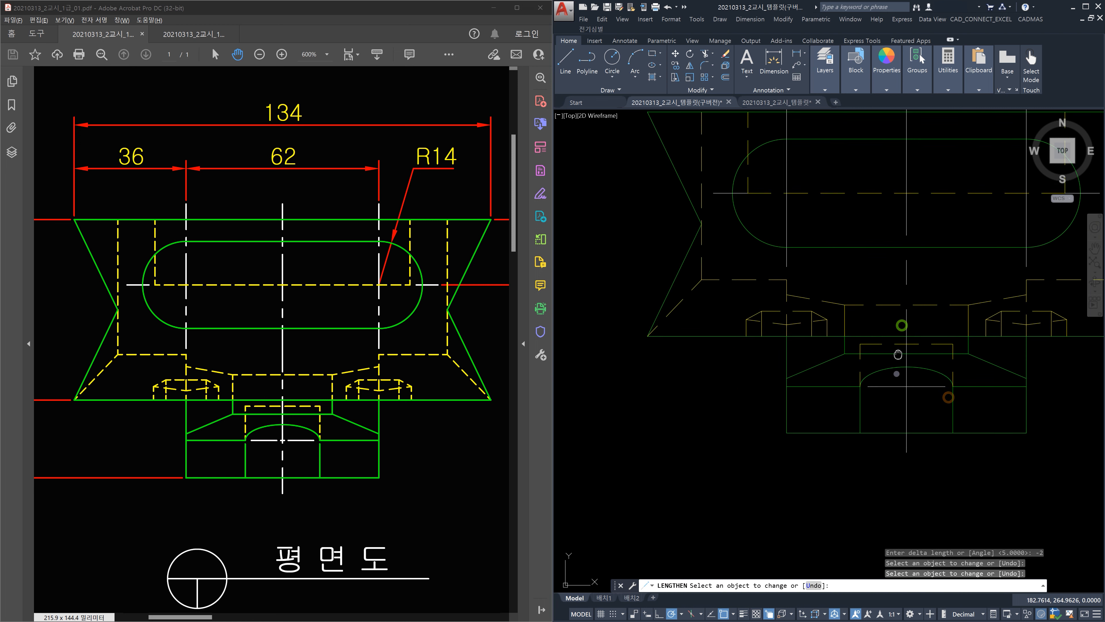
scroll(722, 261, "up", 4)
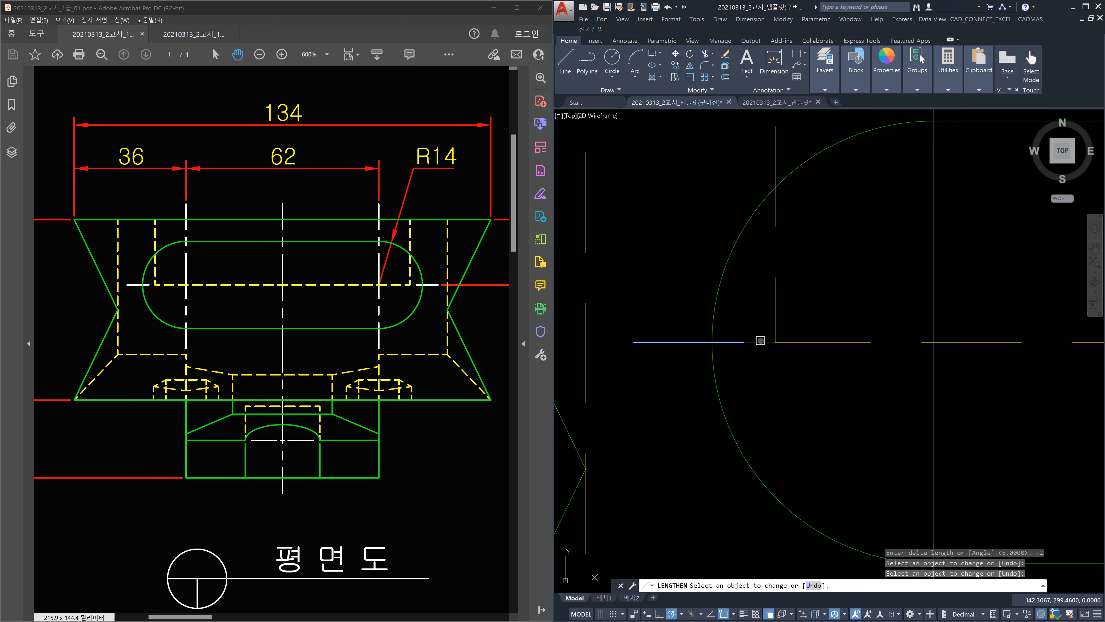
left_click(760, 340)
scroll(770, 361, "down", 4)
middle_click_drag(864, 375, 653, 390)
middle_click_drag(955, 380, 839, 382)
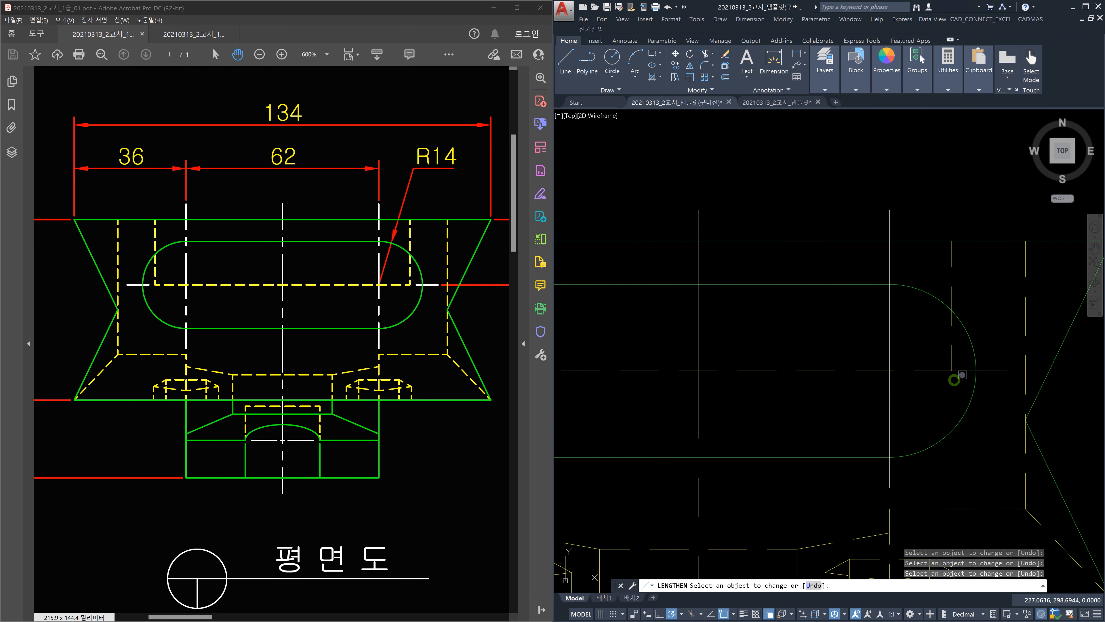
scroll(938, 397, "down", 4)
key("Escape")
key("Escape")
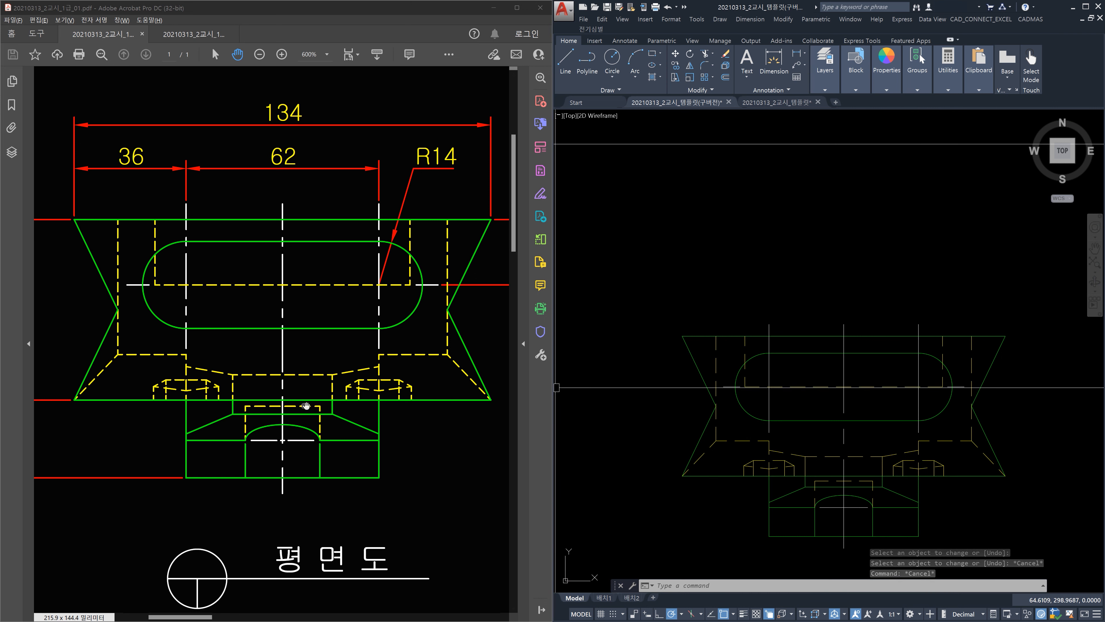
Show the reference PDF's front view and draw the front view's middle vertical center line between the midpoints of its upper and bottom edges.
left_click_drag(355, 501, 357, 183)
left_click_drag(382, 470, 355, 262)
scroll(805, 391, "down", 6)
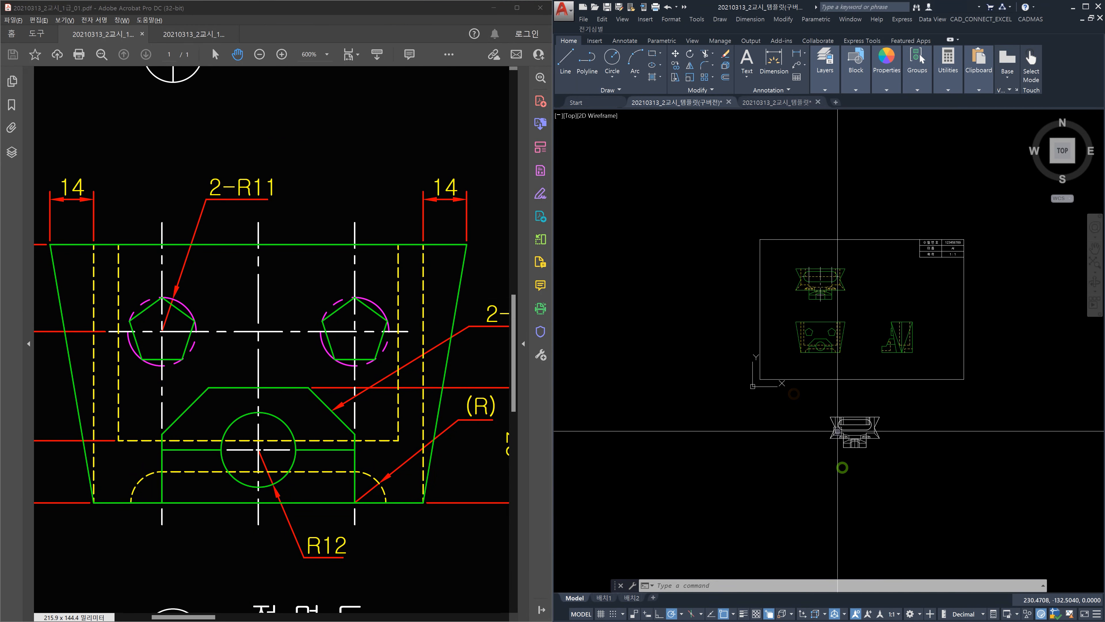
scroll(813, 304, "up", 5)
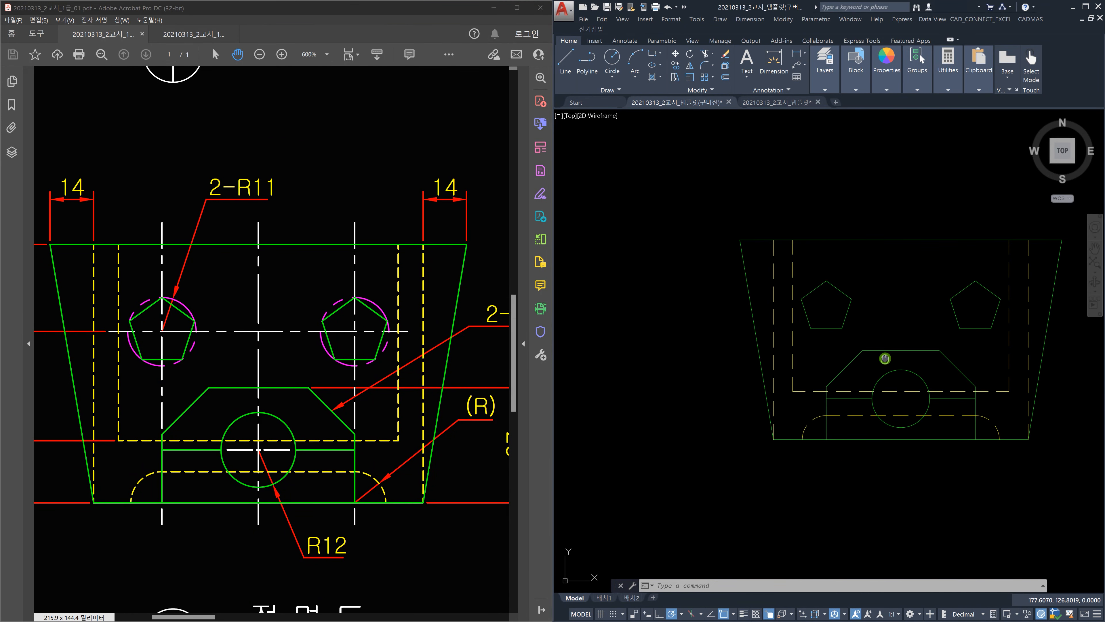
middle_click_drag(906, 357, 880, 362)
type("l")
key("Return")
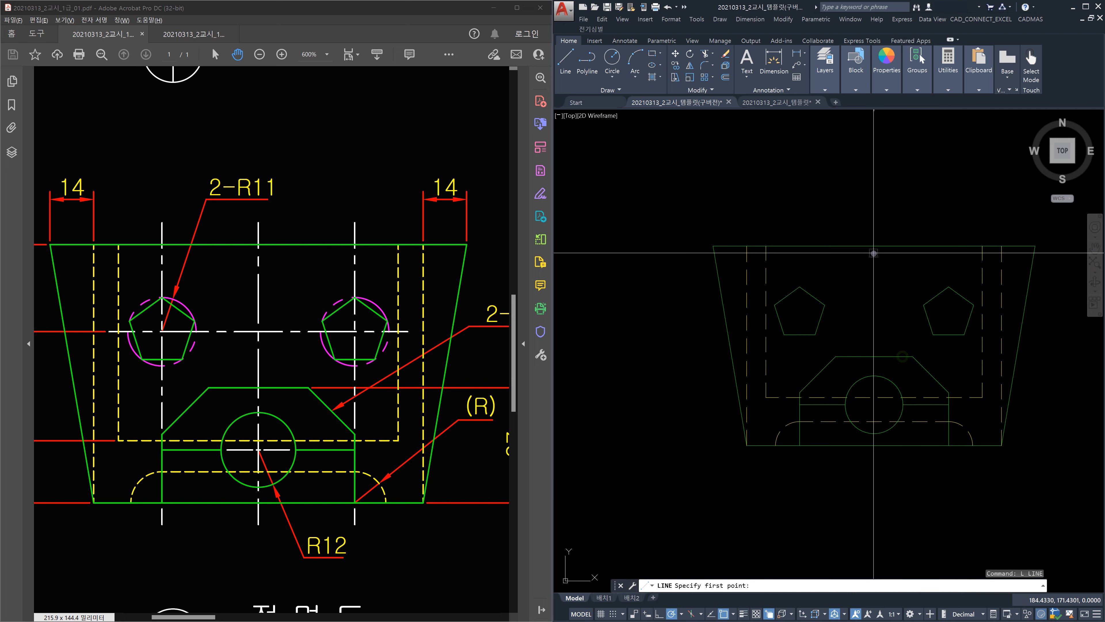
left_click(877, 251)
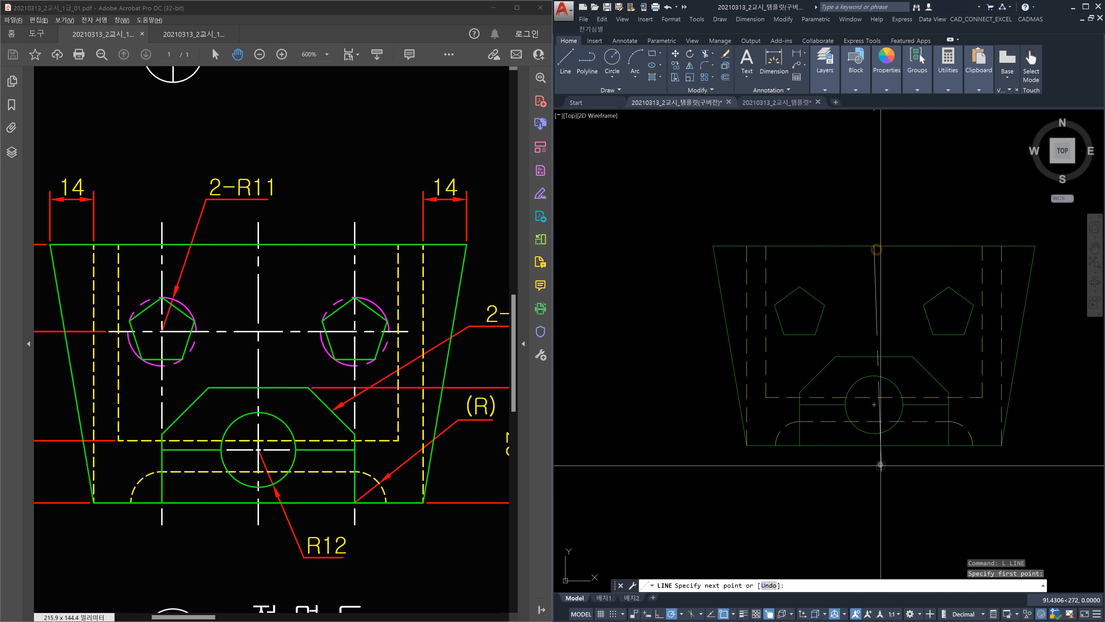
left_click(875, 445)
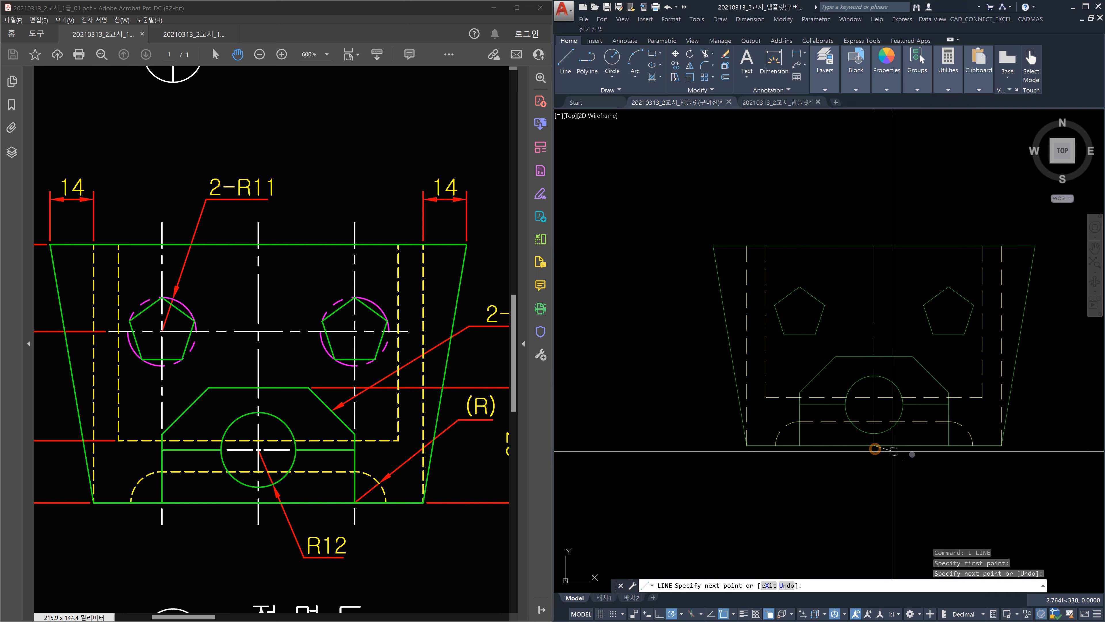
key("Return")
Draw a horizontal center line across the front view's circle from its left quadrant to its right quadrant.
key("Return")
scroll(853, 429, "up", 5)
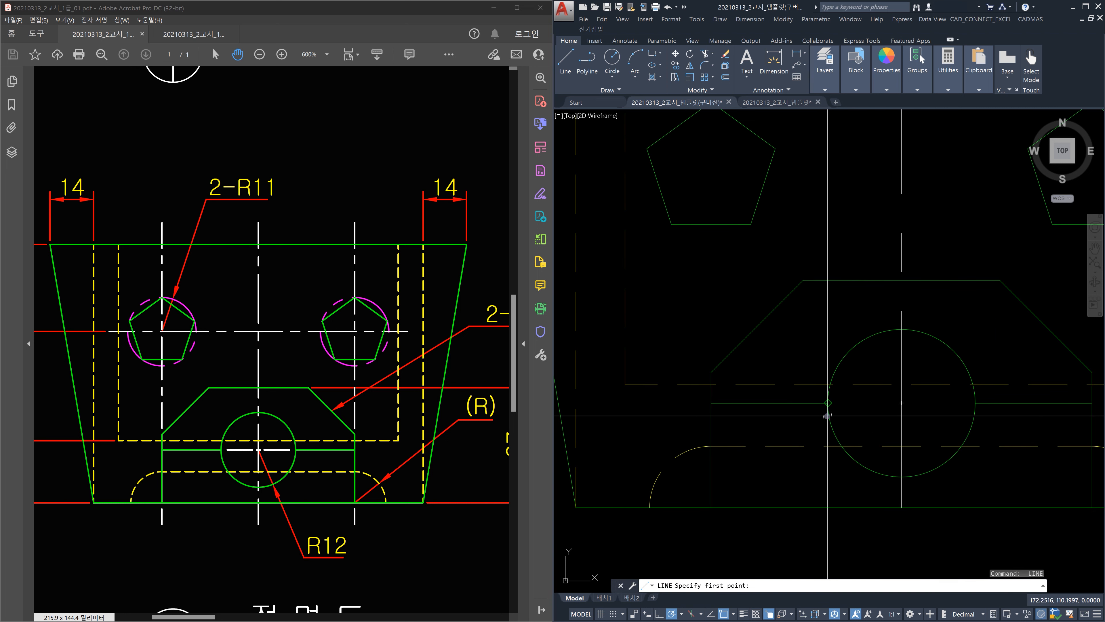
left_click(827, 404)
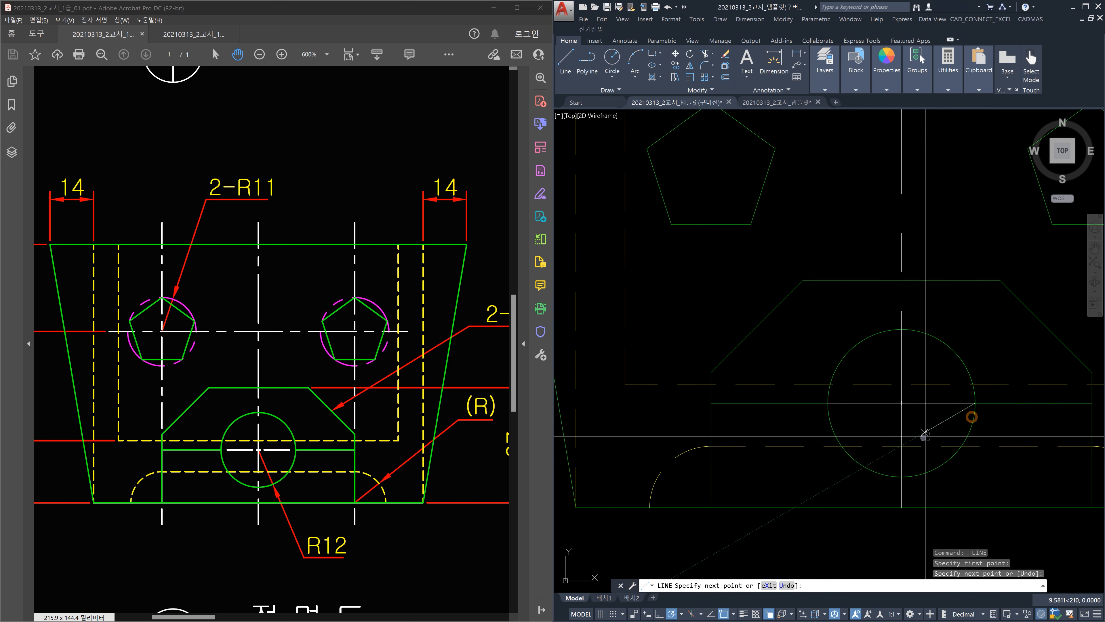
key("Escape")
scroll(900, 387, "down", 5)
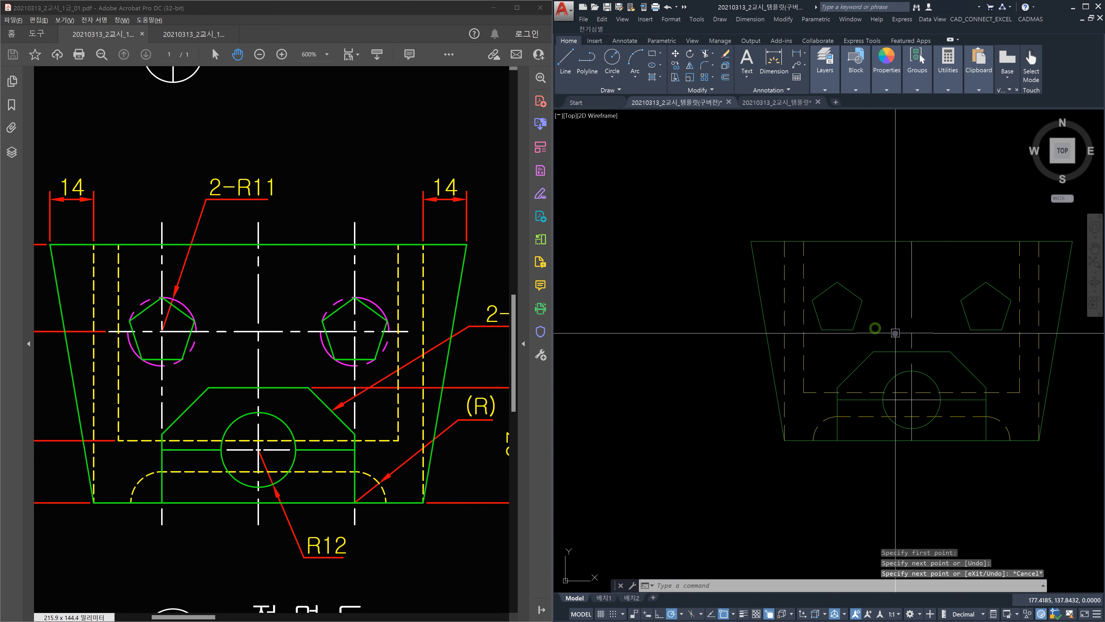
middle_click_drag(894, 338, 922, 364)
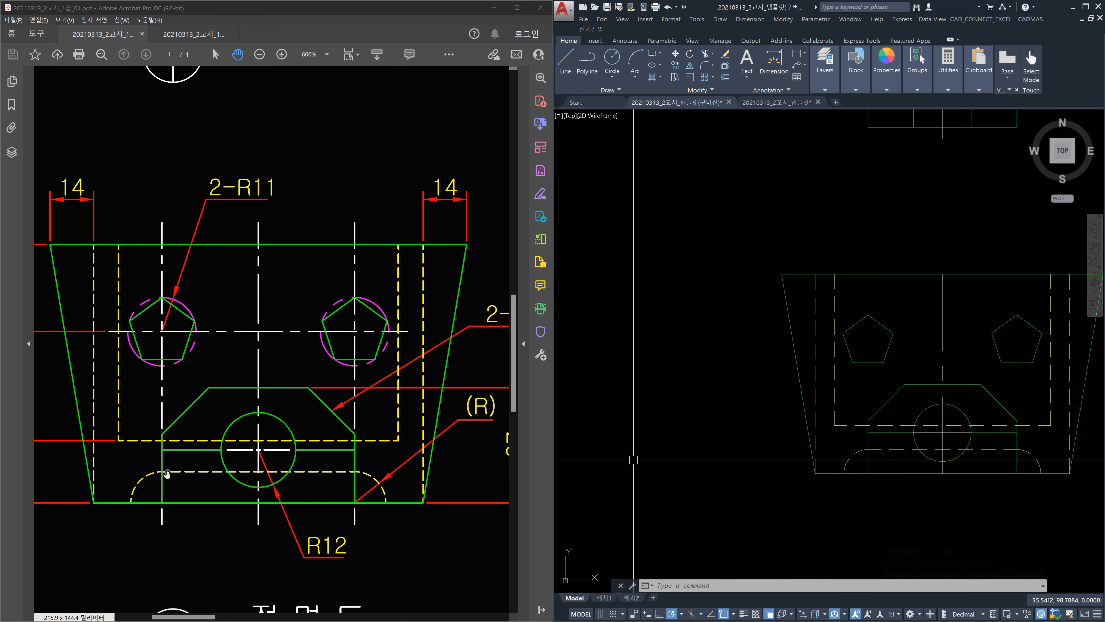
key("Escape")
key("Escape")
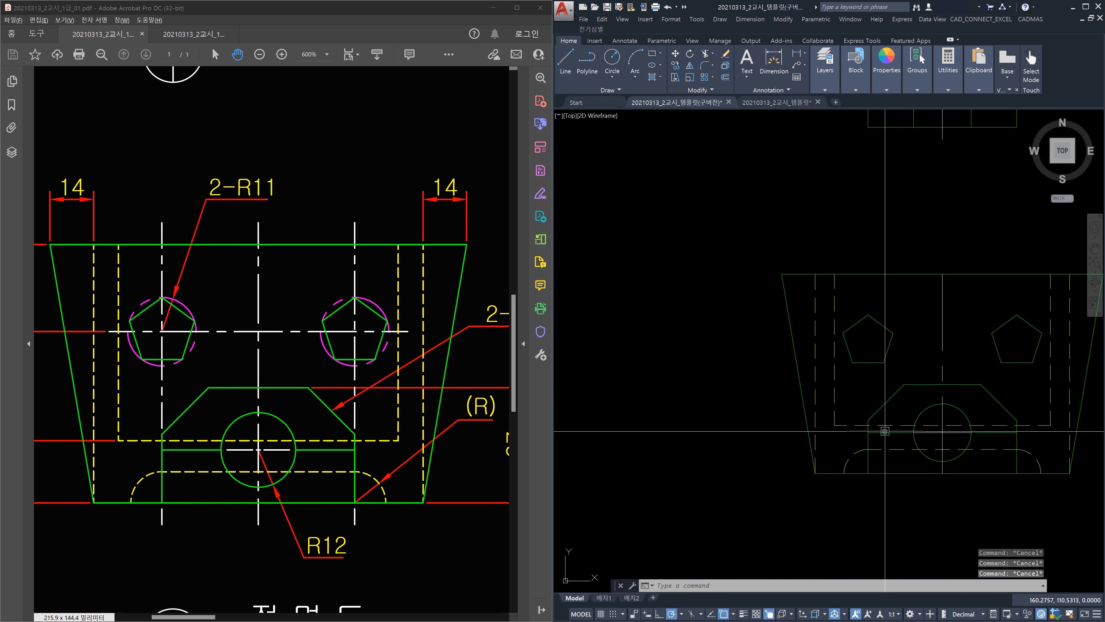
Draw vertical center lines from the lower ends of the block's left and right chamfers up to the front view's upper edge.
type("l")
key("Return")
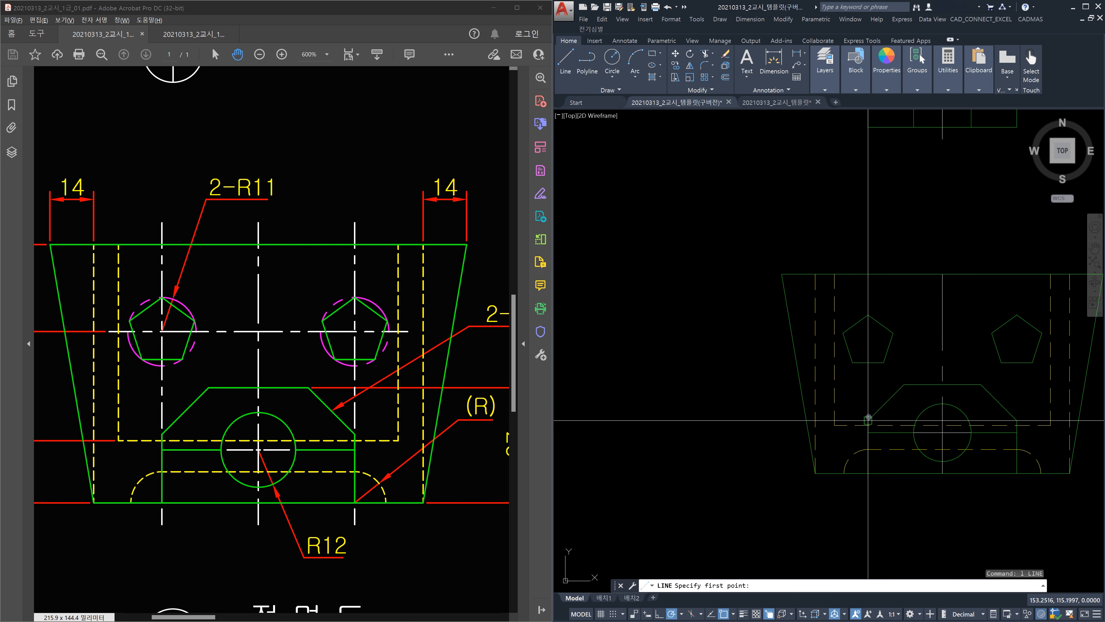
left_click(868, 420)
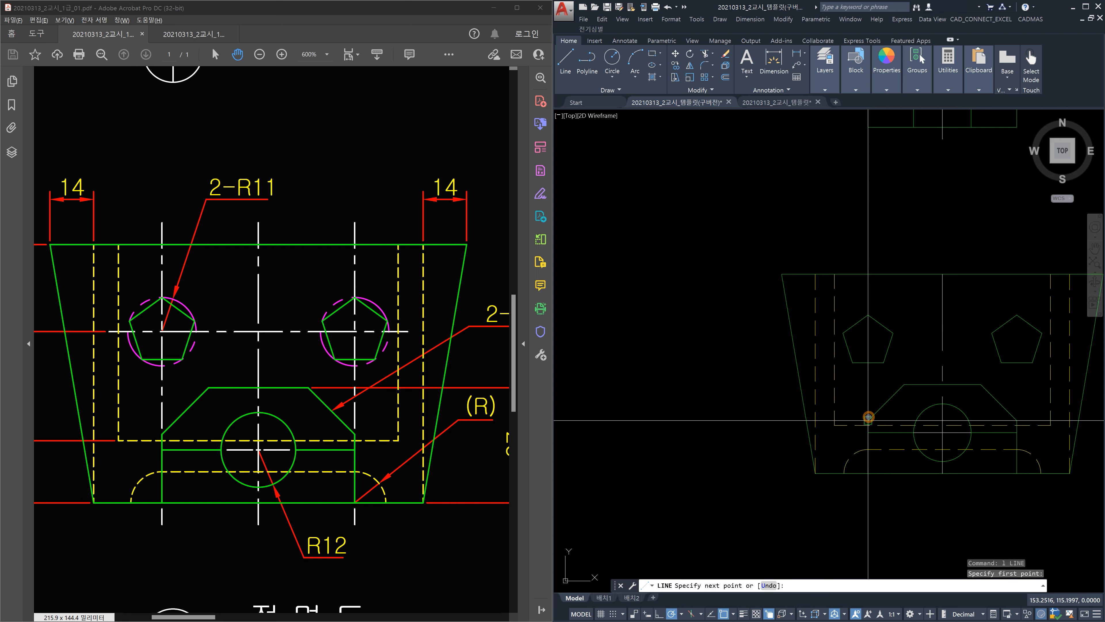
left_click(868, 274)
key("Return")
key("Return")
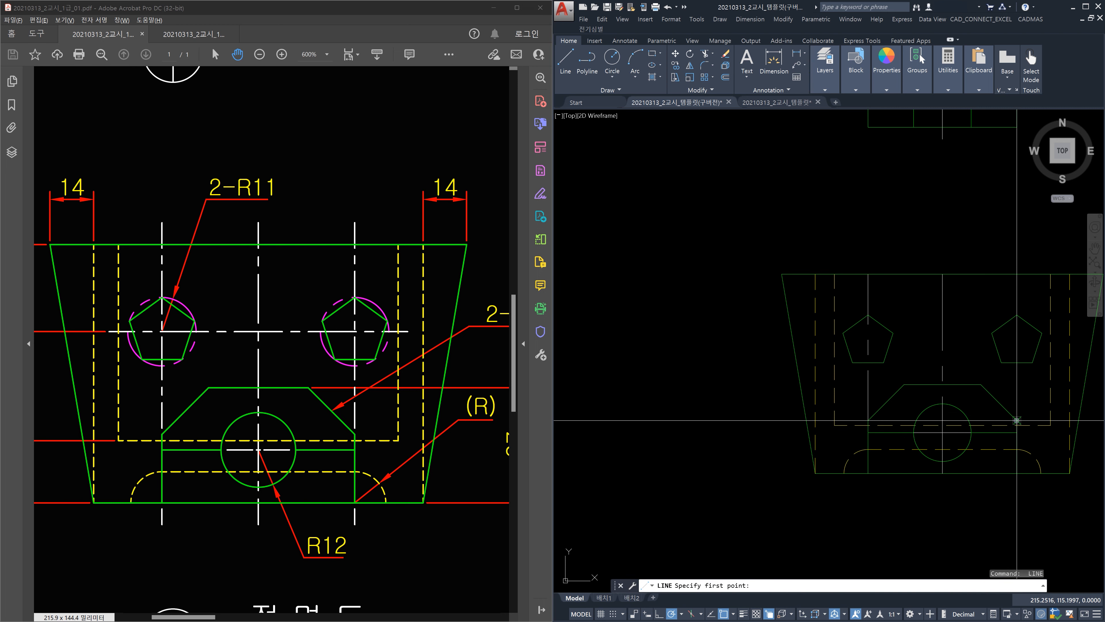
left_click(1017, 420)
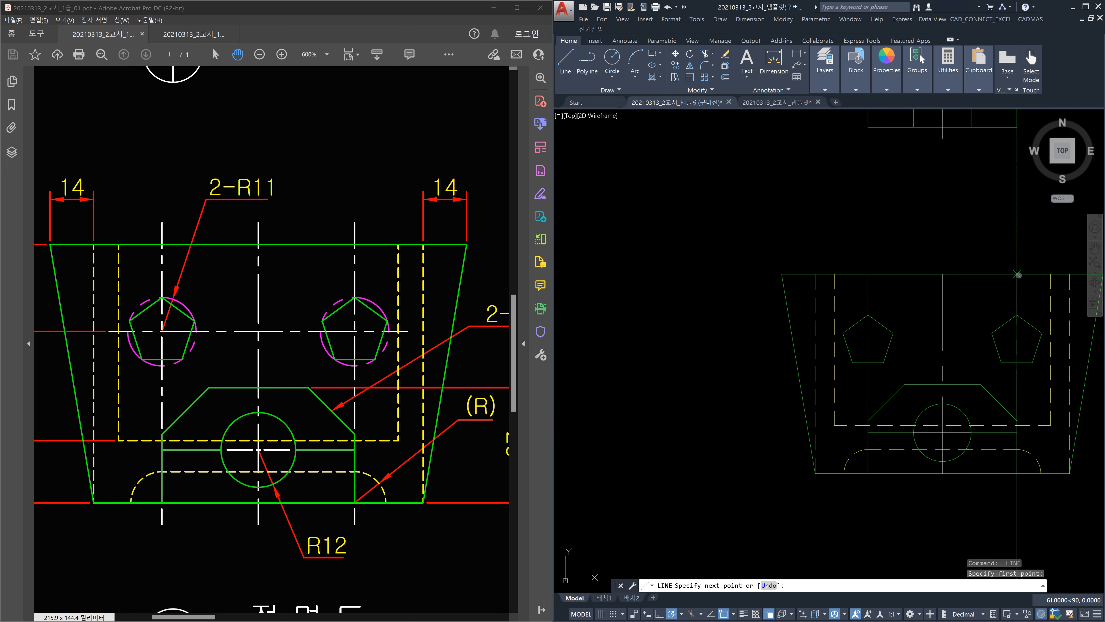
left_click(1017, 274)
key("Escape")
Draw 5 mm vertical center line extensions downward from the front view's lower edge at the block's right and left sides.
middle_click_drag(1044, 405, 1014, 347)
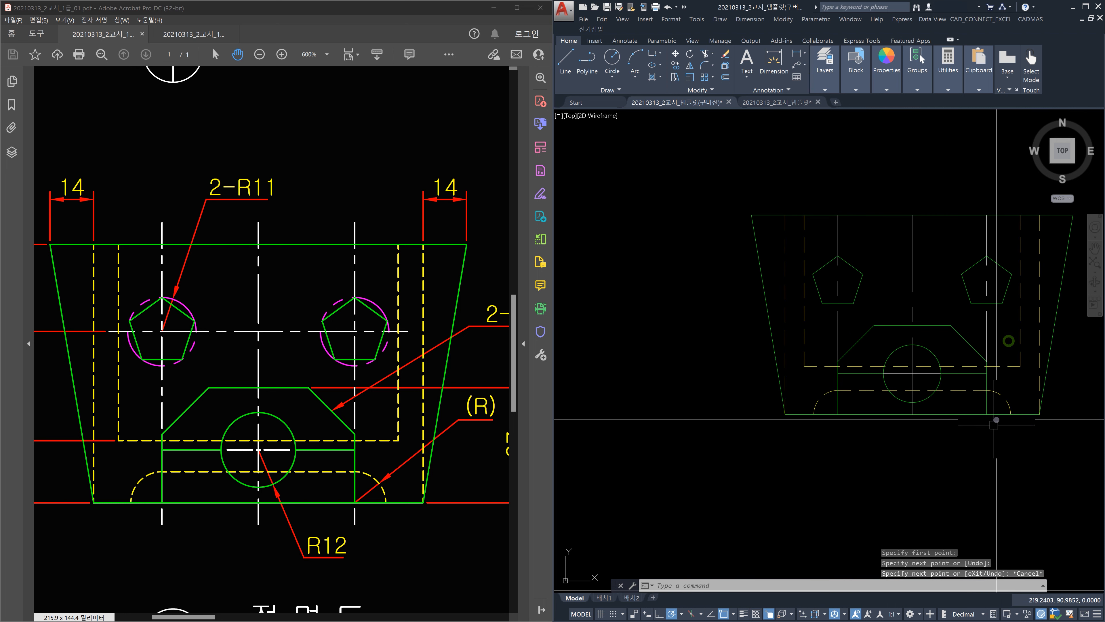
key("Return")
left_click(988, 417)
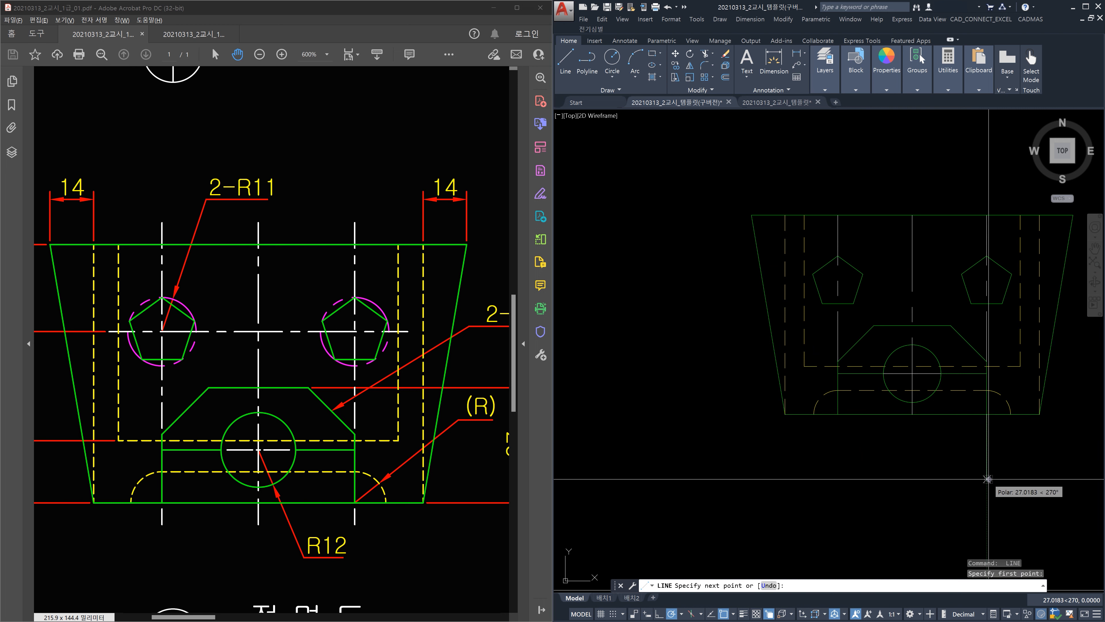
key("Return")
key("Escape")
key("Return")
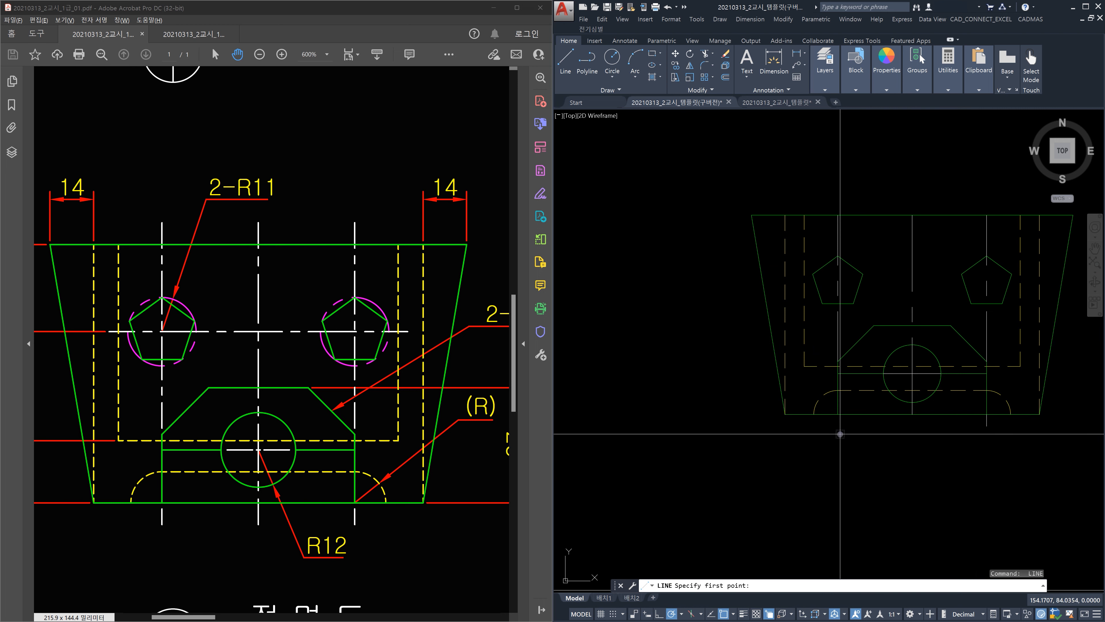
left_click(839, 417)
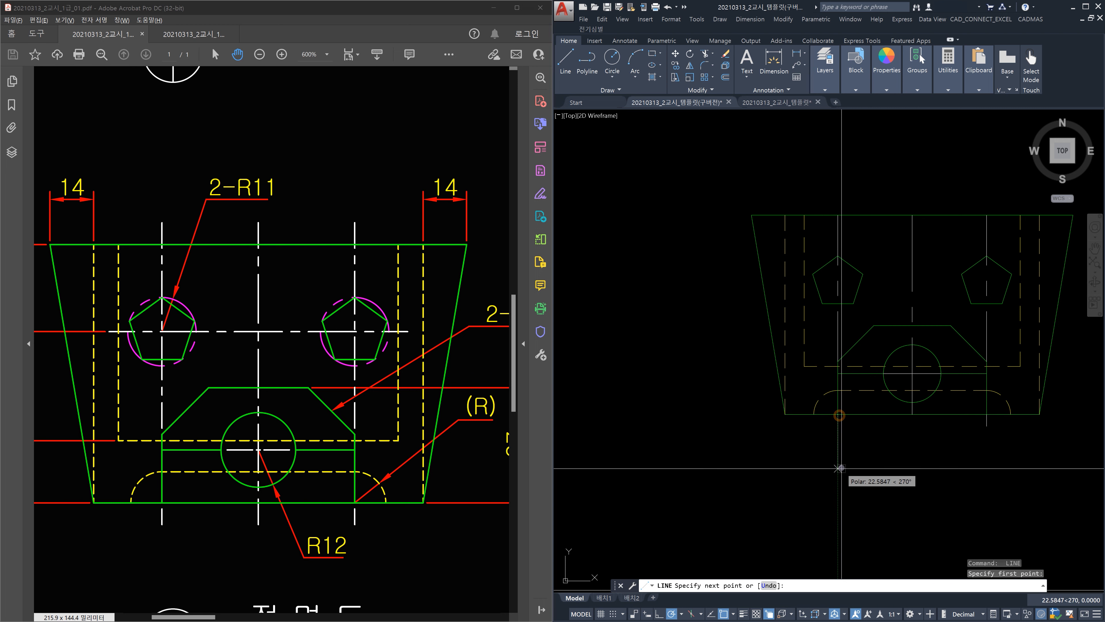
type("5")
key("Return")
key("Escape")
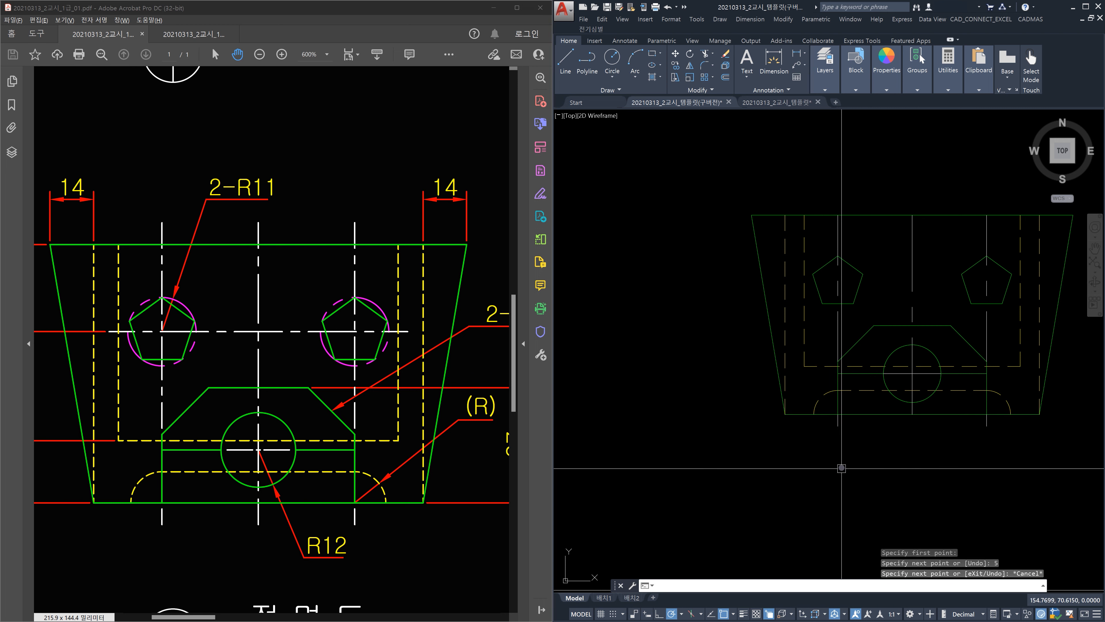
Draw a three-point circle through the corners of the front view's left pentagon.
middle_click_drag(855, 290, 840, 313)
key("Escape")
key("Escape")
key("Escape")
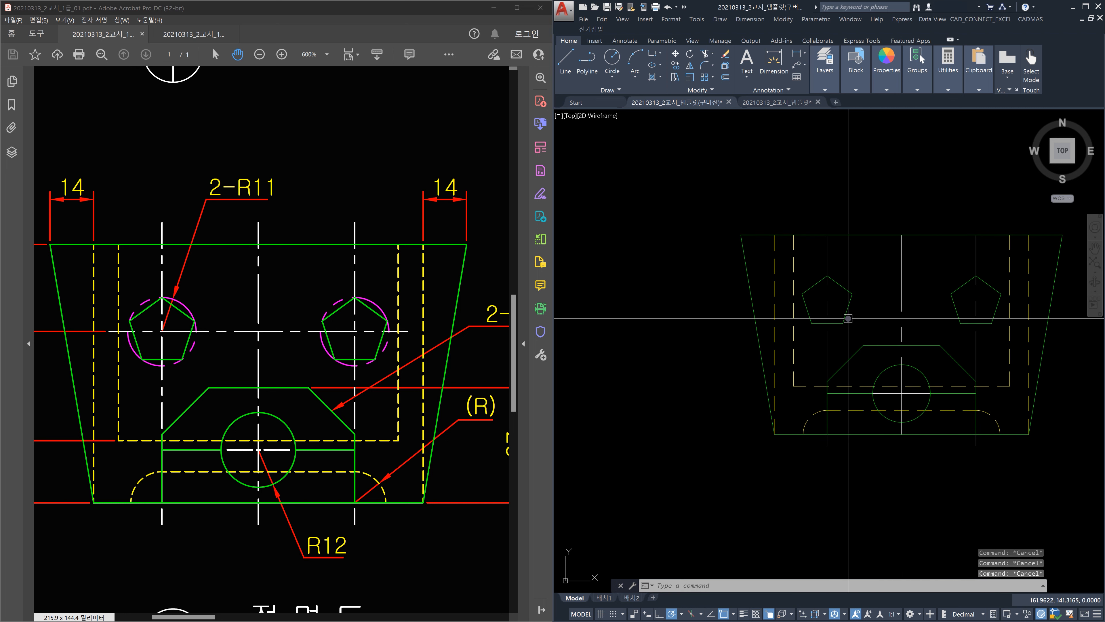
type("c")
key("Return")
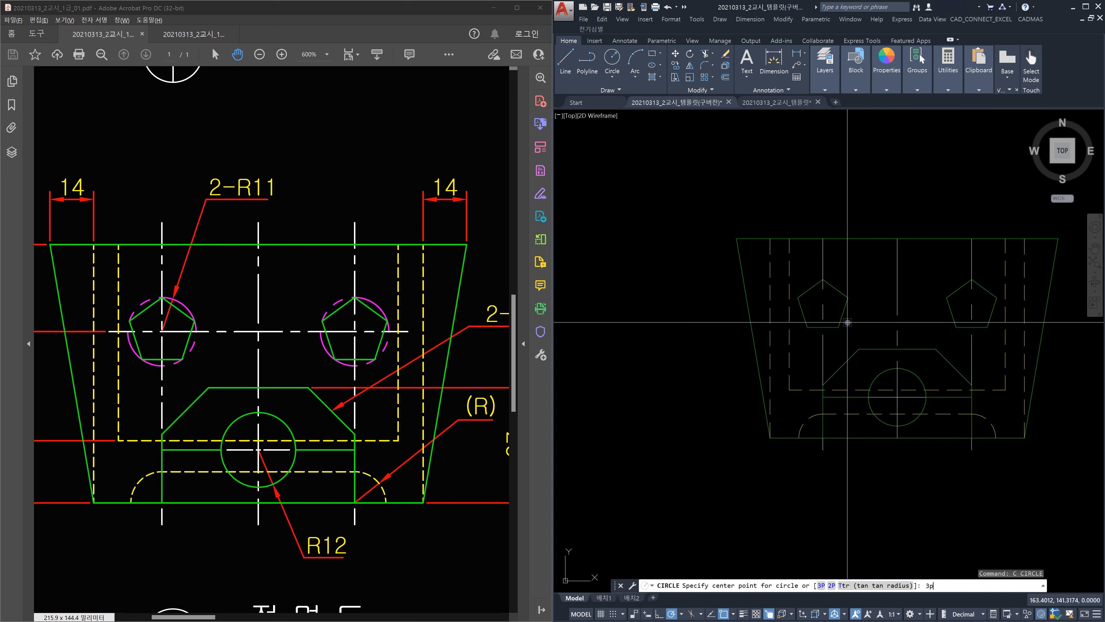
type("3p")
key("Return")
scroll(820, 284, "up", 3)
left_click(804, 290)
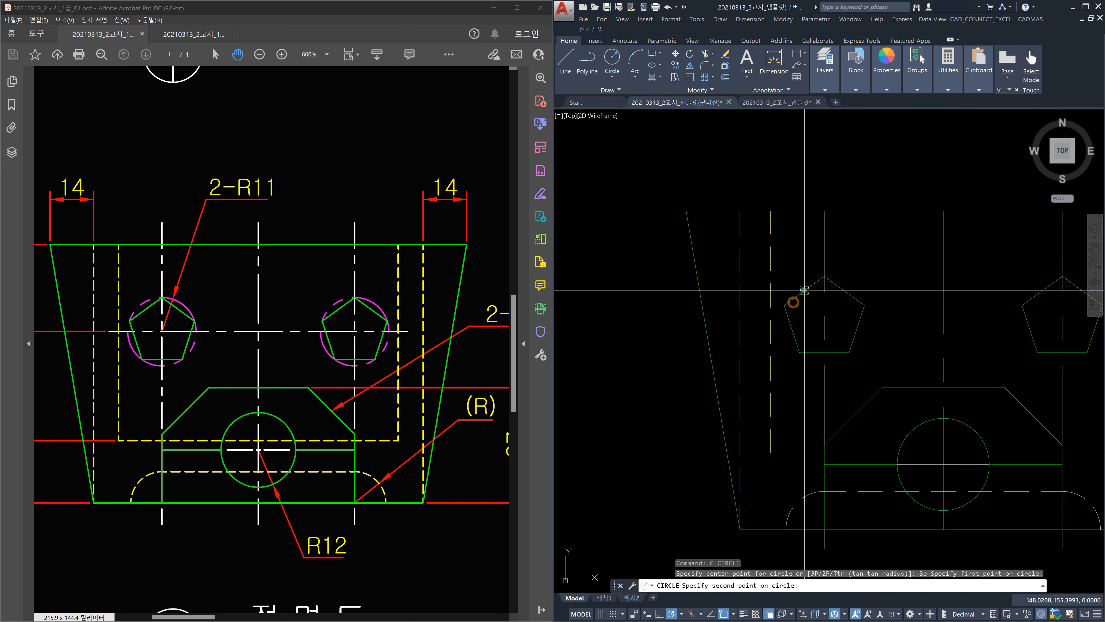
left_click(815, 283)
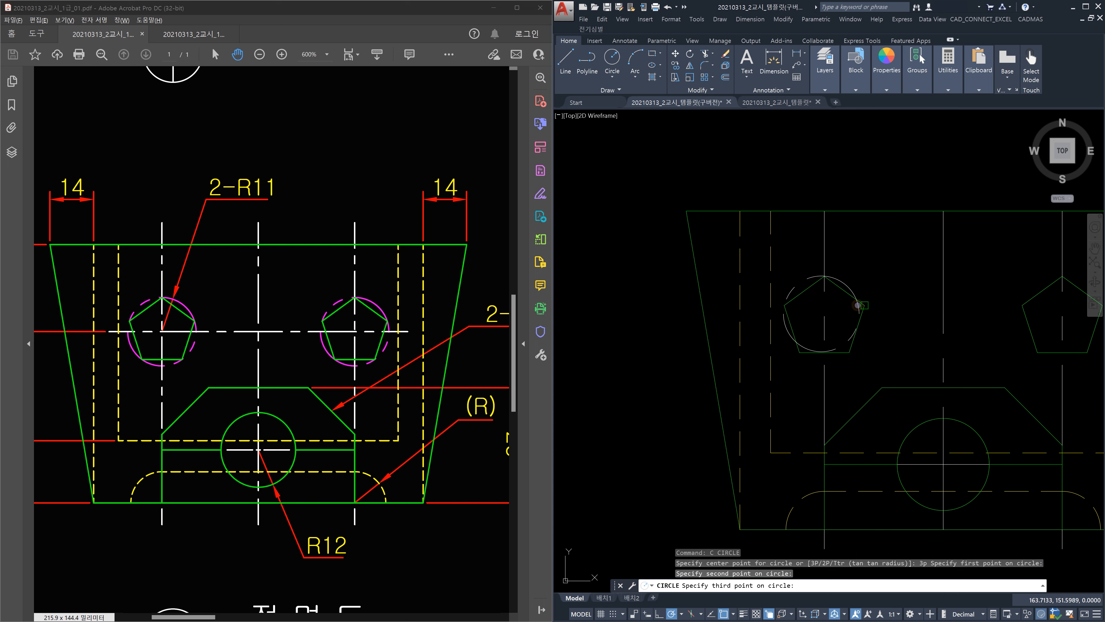
left_click(858, 305)
key("Escape")
middle_click_drag(883, 345, 853, 354)
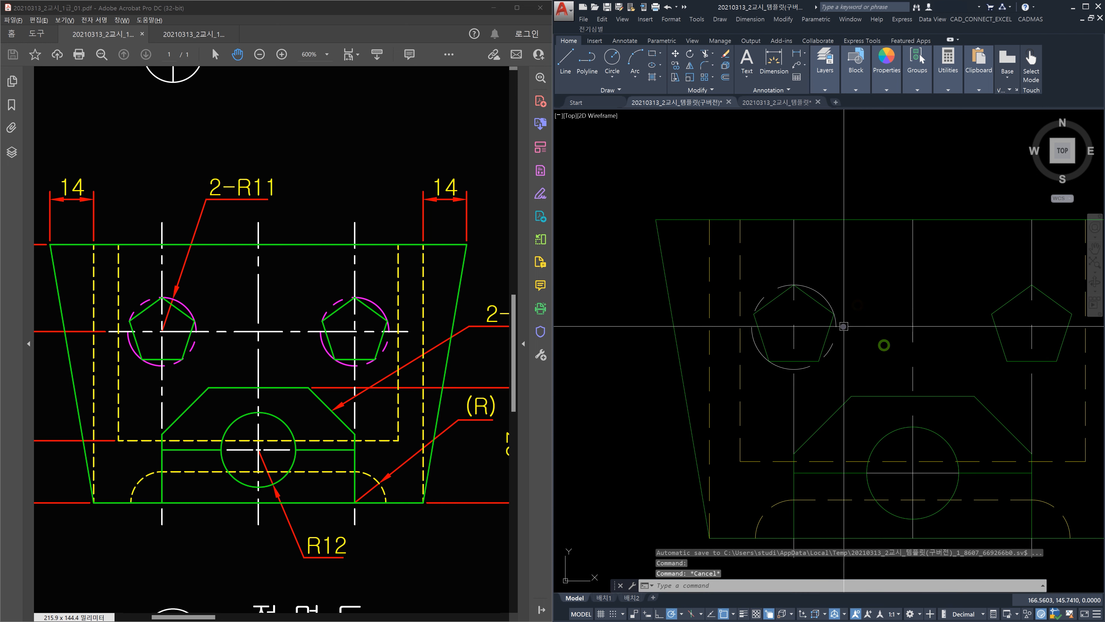
Move the circle around the left pentagon to the 가상선 layer.
left_click(827, 294)
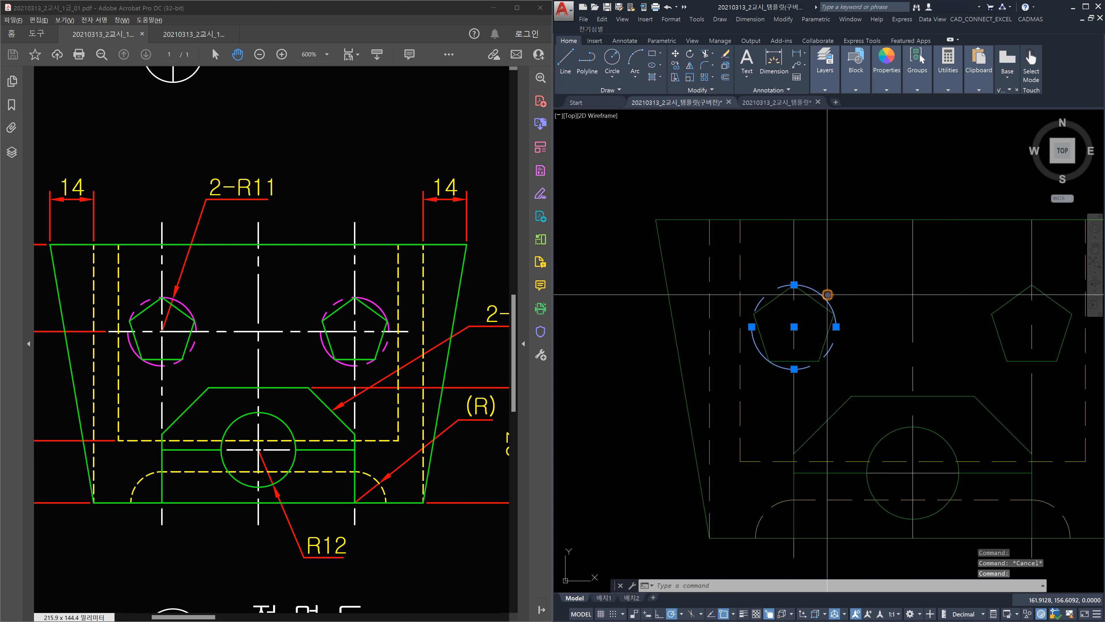
left_click(823, 91)
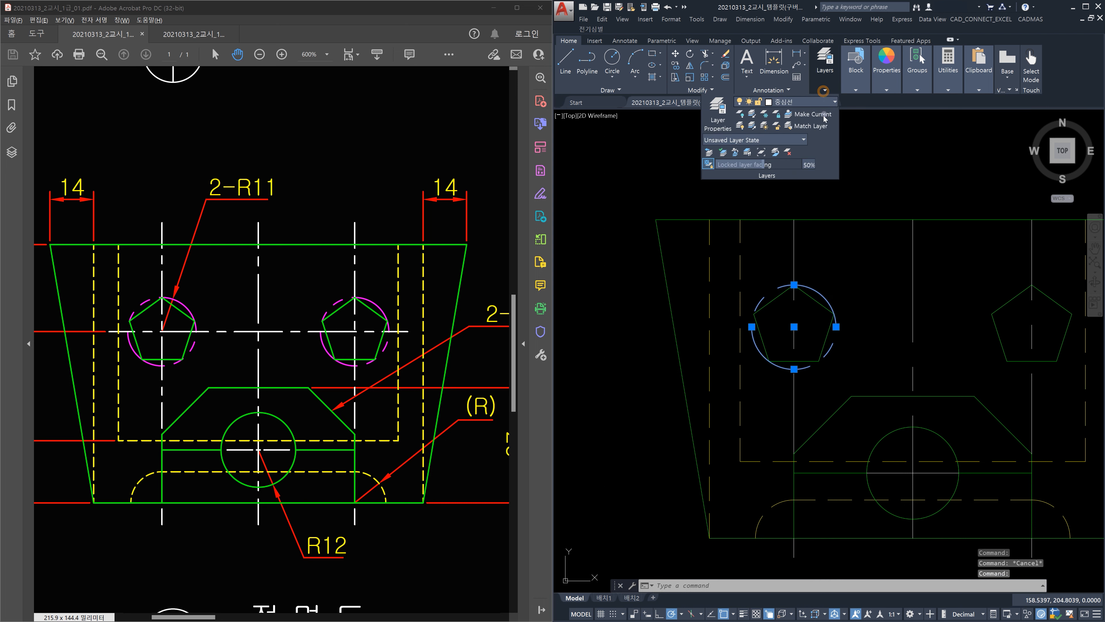
left_click(825, 103)
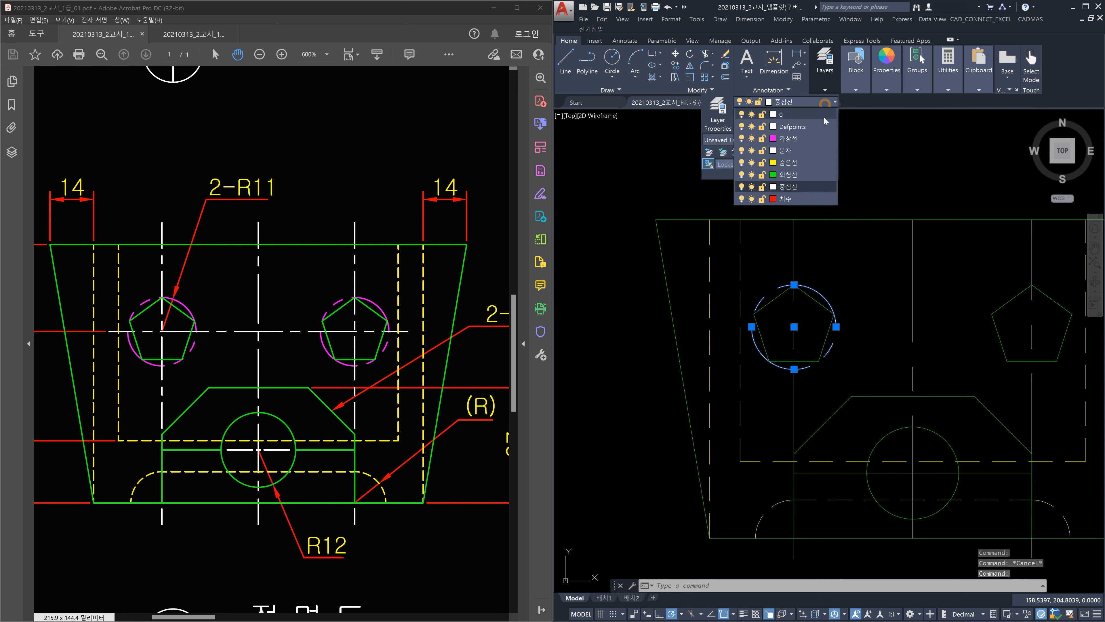
left_click(810, 139)
key("Escape")
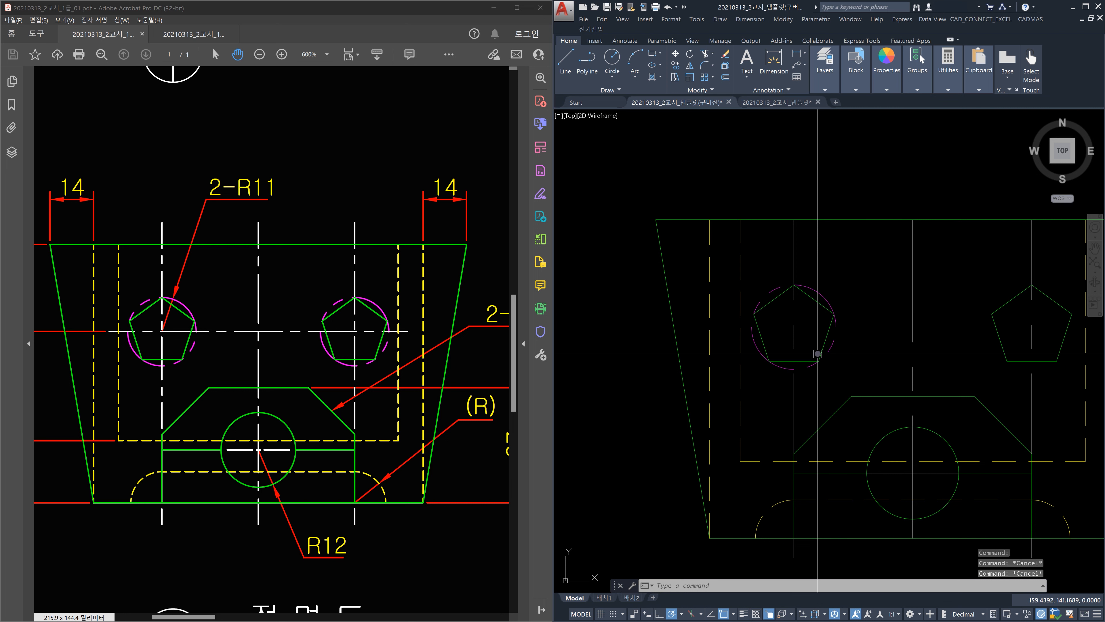
Mirror the left pentagon's circle about the front view's middle vertical axis onto the right pentagon, keeping the source circle.
type("mi")
key("Return")
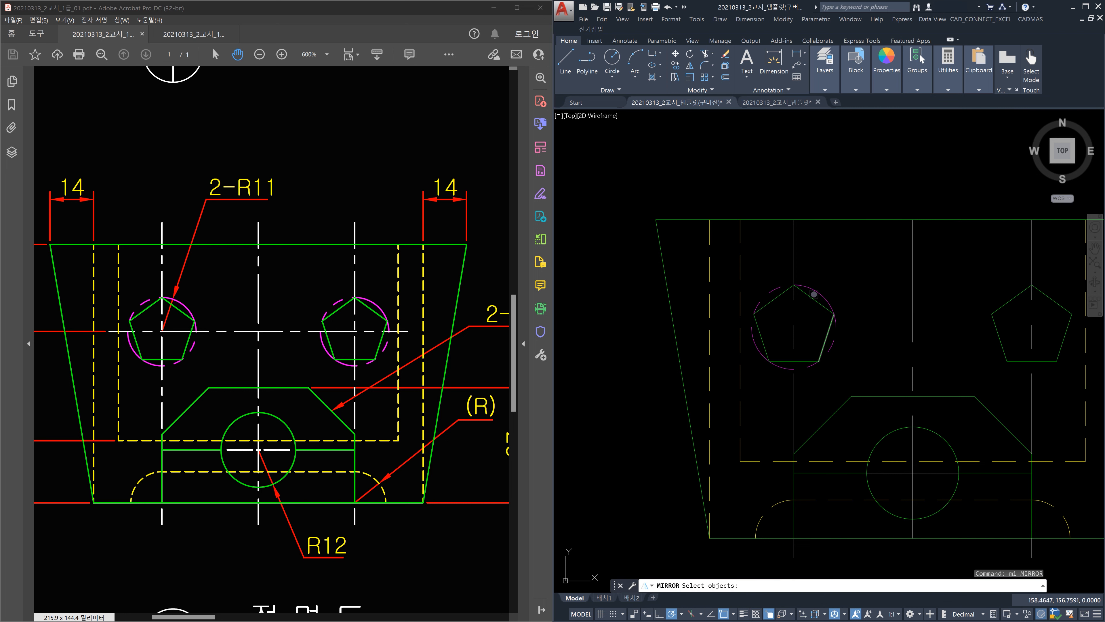
left_click(816, 292)
key("Return")
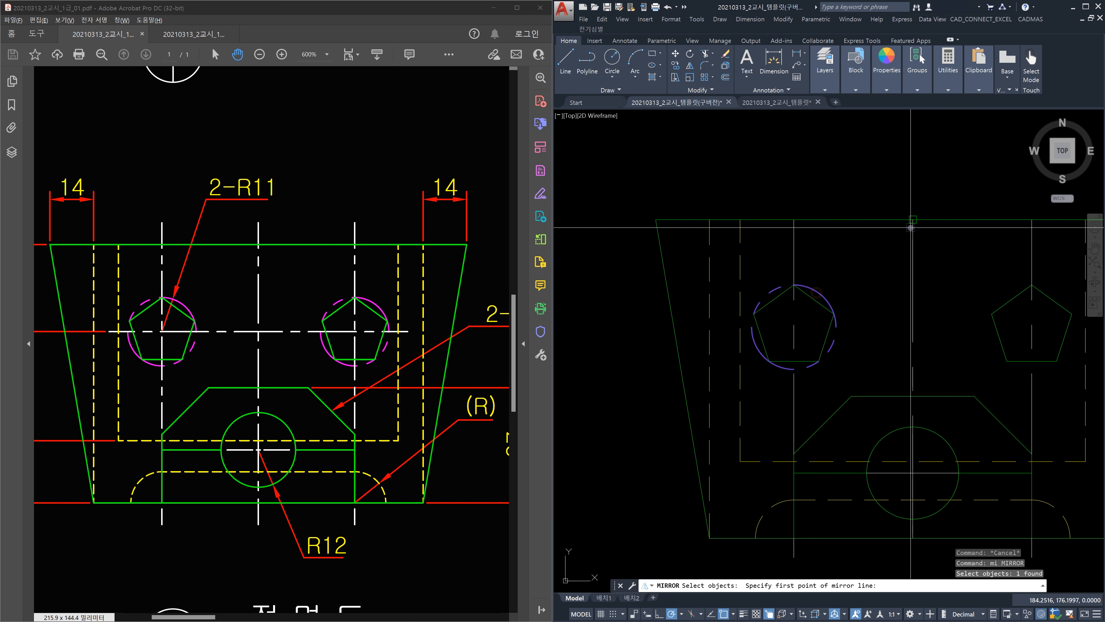
left_click(912, 219)
left_click(910, 176)
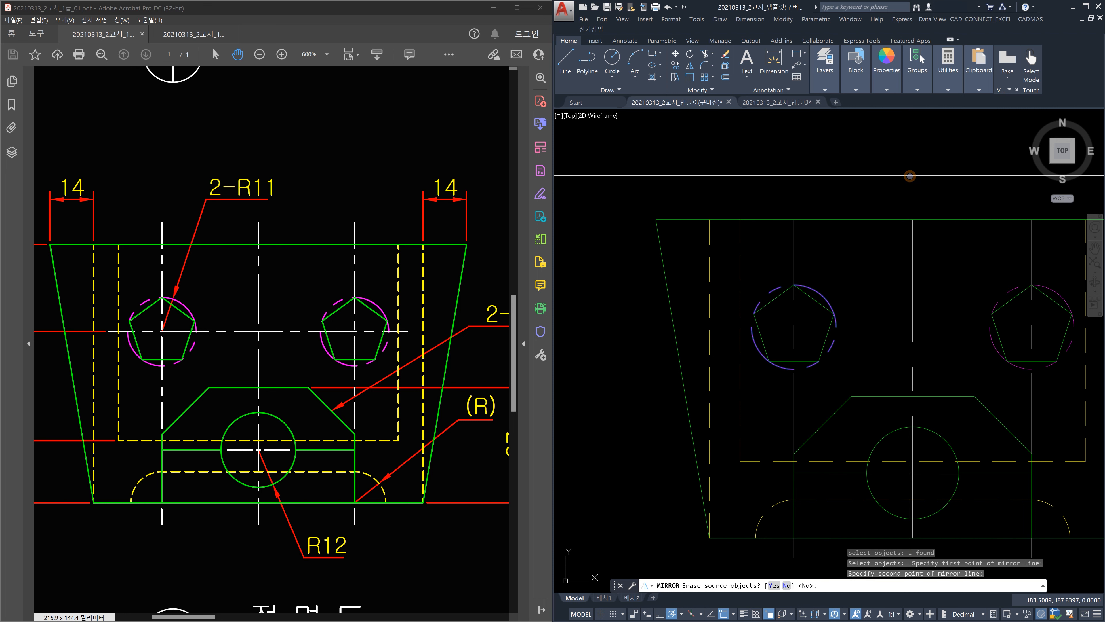
key("Return")
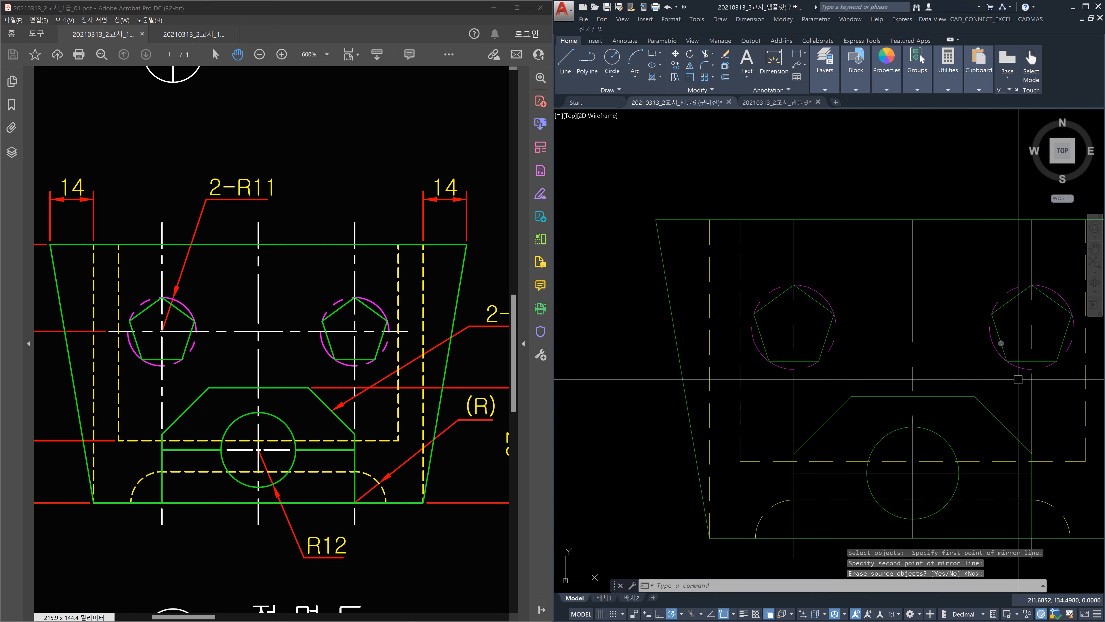
Draw a horizontal center line from the left circle's left quadrant to the right circle's right quadrant.
middle_click_drag(982, 394, 914, 395)
type("l")
key("Return")
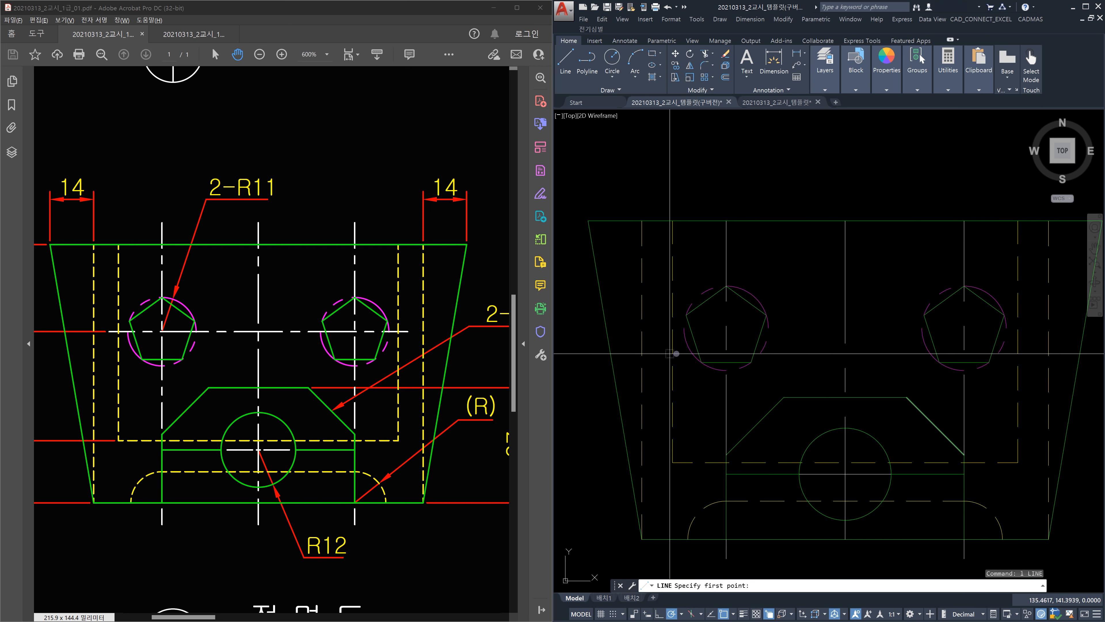
left_click(684, 337)
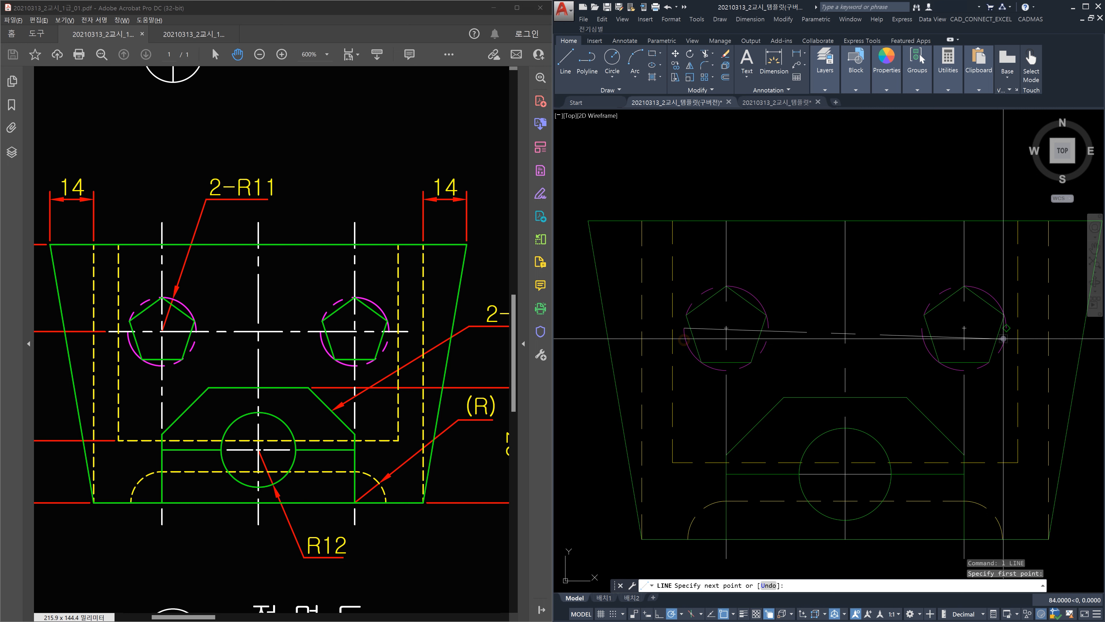
left_click(1006, 328)
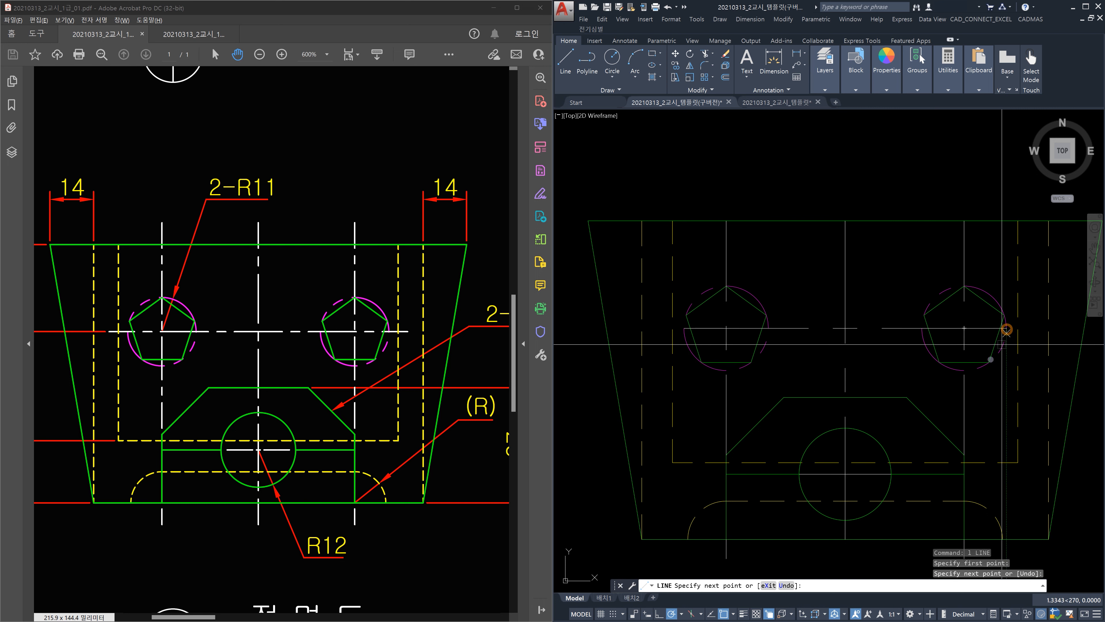
key("Escape")
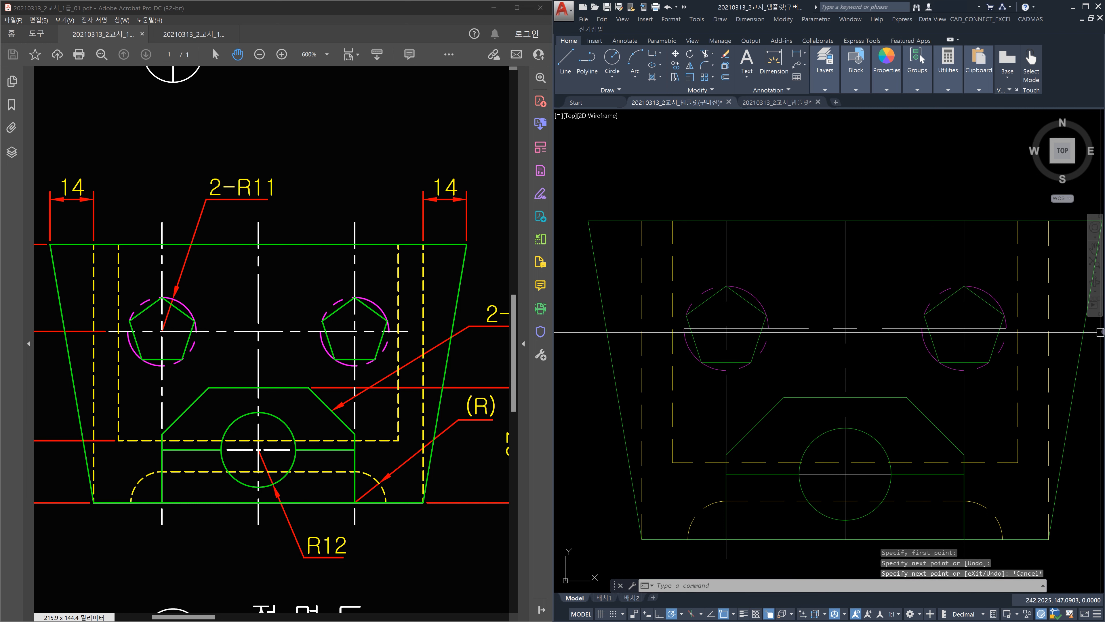
Lengthen the pentagons' horizontal center line at both ends and the vertical center lines past the front view's outline by a delta of 5.
middle_click_drag(938, 443, 930, 418)
scroll(941, 424, "down", 3)
key("Escape")
key("Escape")
type("len")
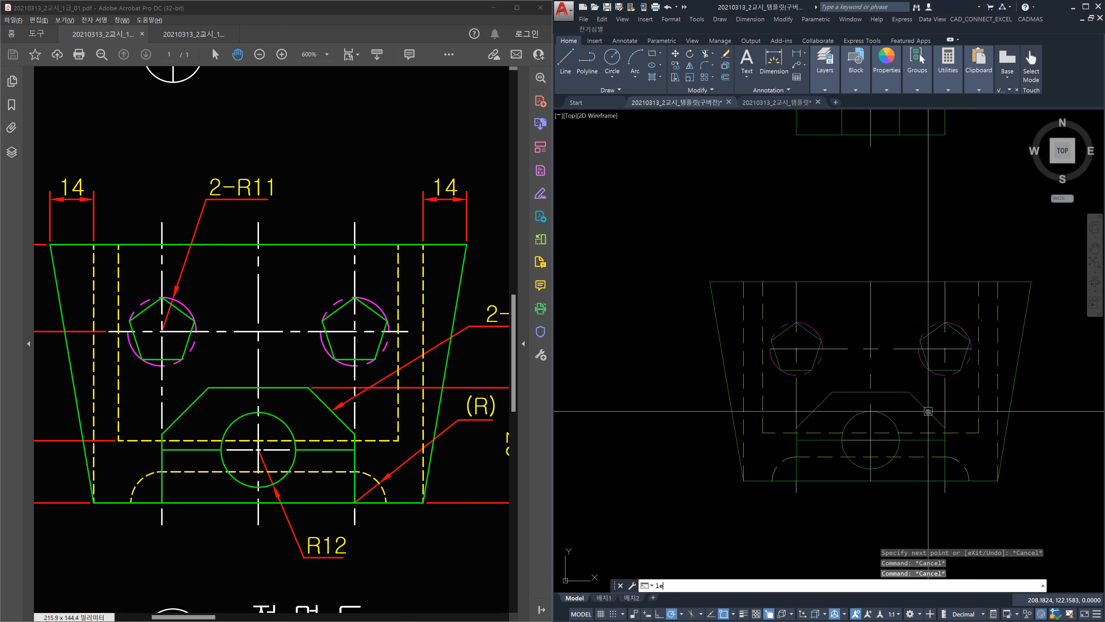
key("Return")
type("de")
key("Return")
key("Return")
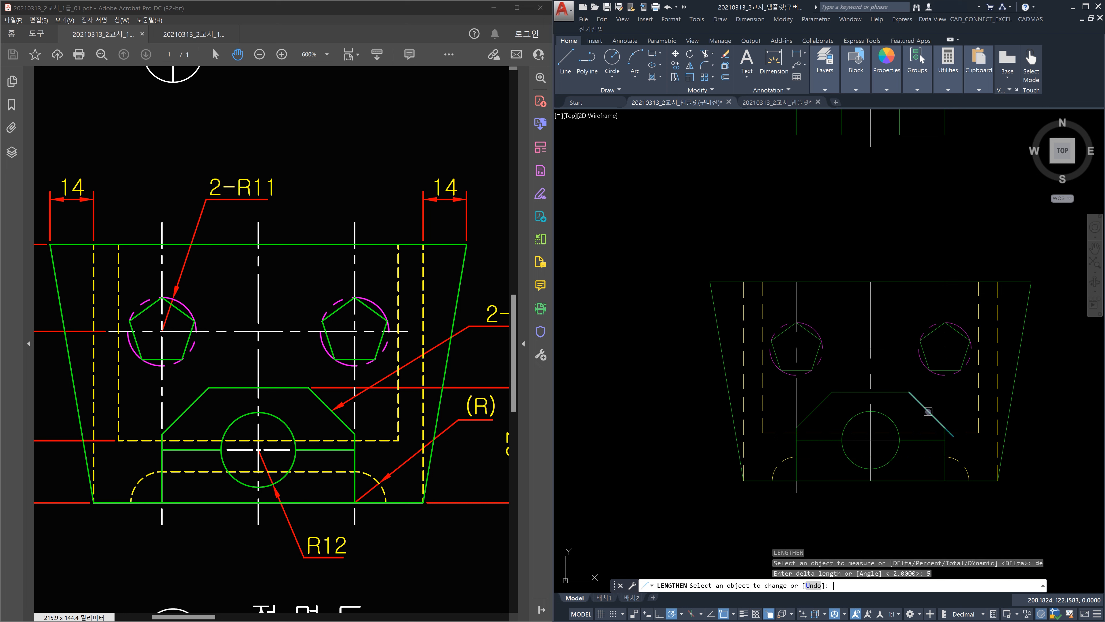
scroll(823, 387, "up", 2)
left_click(782, 292)
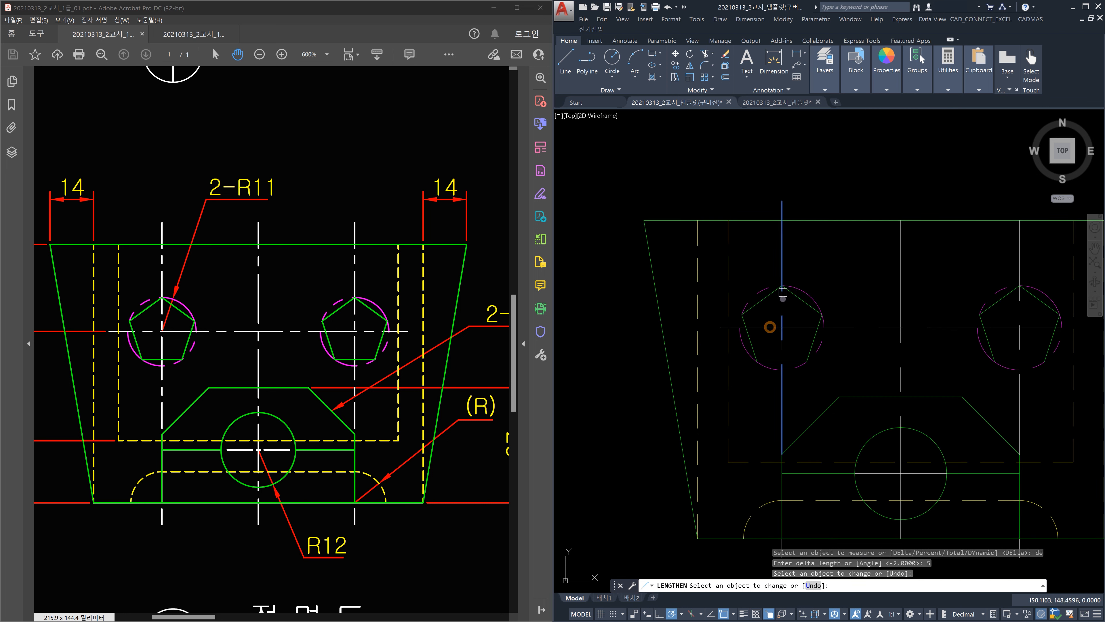
left_click(784, 250)
left_click(898, 236)
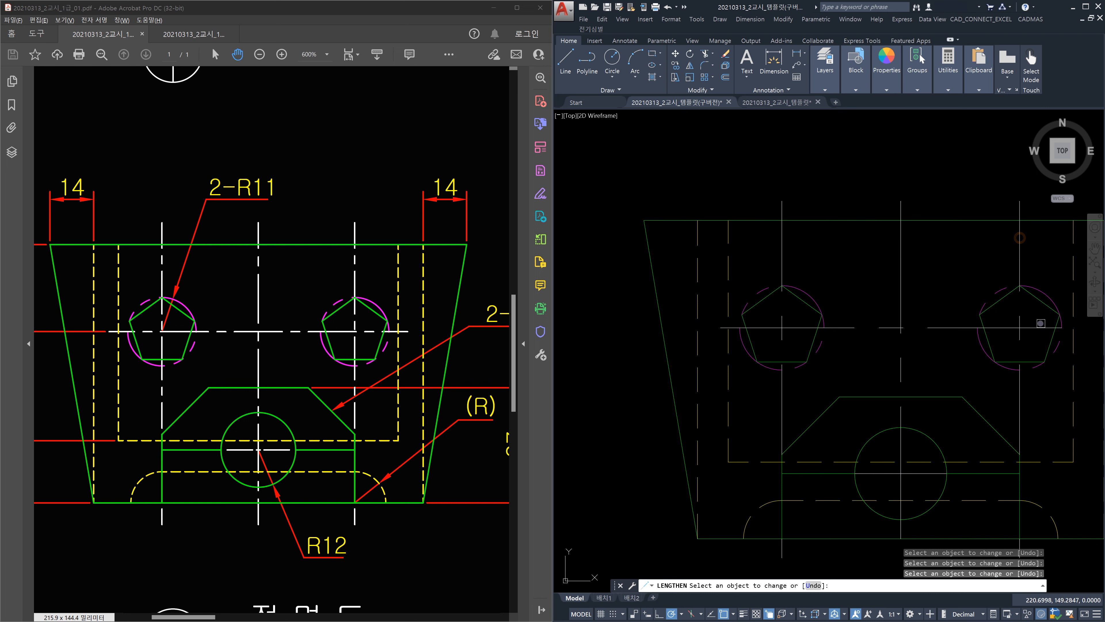
middle_click_drag(986, 376, 941, 278)
scroll(869, 436, "up", 1)
scroll(923, 431, "down", 1)
key("Escape")
key("Escape")
key("Escape")
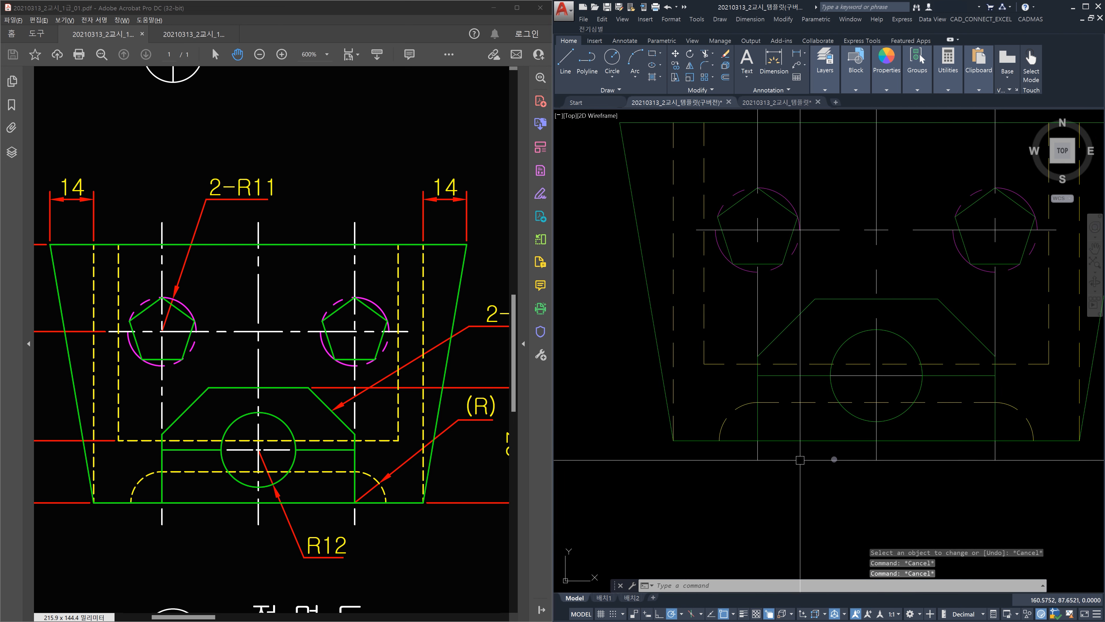
Shorten the upper ends of the left and right center line stubs below the front view by a delta of -2.
type("LEN")
key("Return")
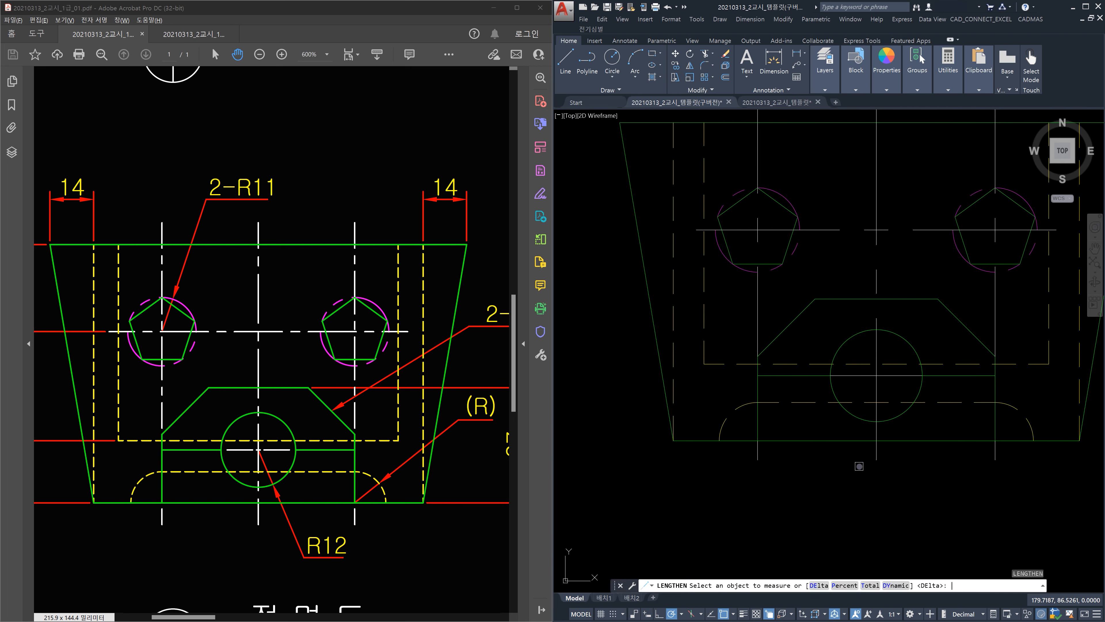
type("de")
key("Return")
type("-2")
key("Return")
scroll(788, 467, "up", 4)
left_click(716, 407)
scroll(832, 411, "down", 4)
middle_click_drag(922, 432, 779, 459)
scroll(876, 444, "up", 4)
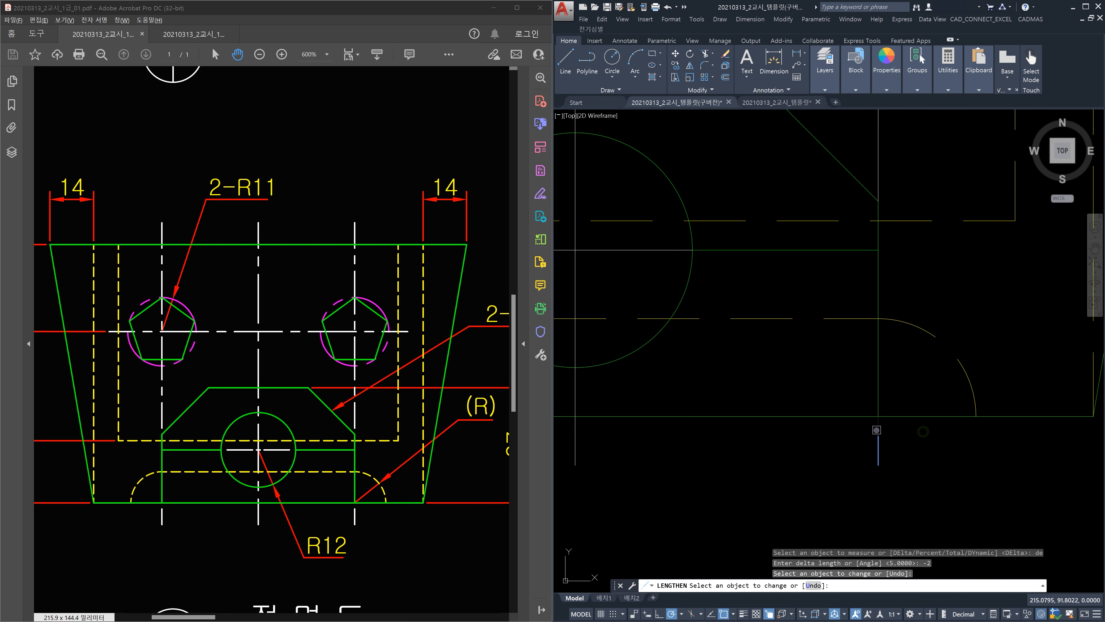
left_click(877, 429)
Shorten both ends of the horizontal center line inside the block's circle by the same -2 delta.
scroll(877, 430, "down", 4)
scroll(877, 430, "up", 3)
left_click(820, 453)
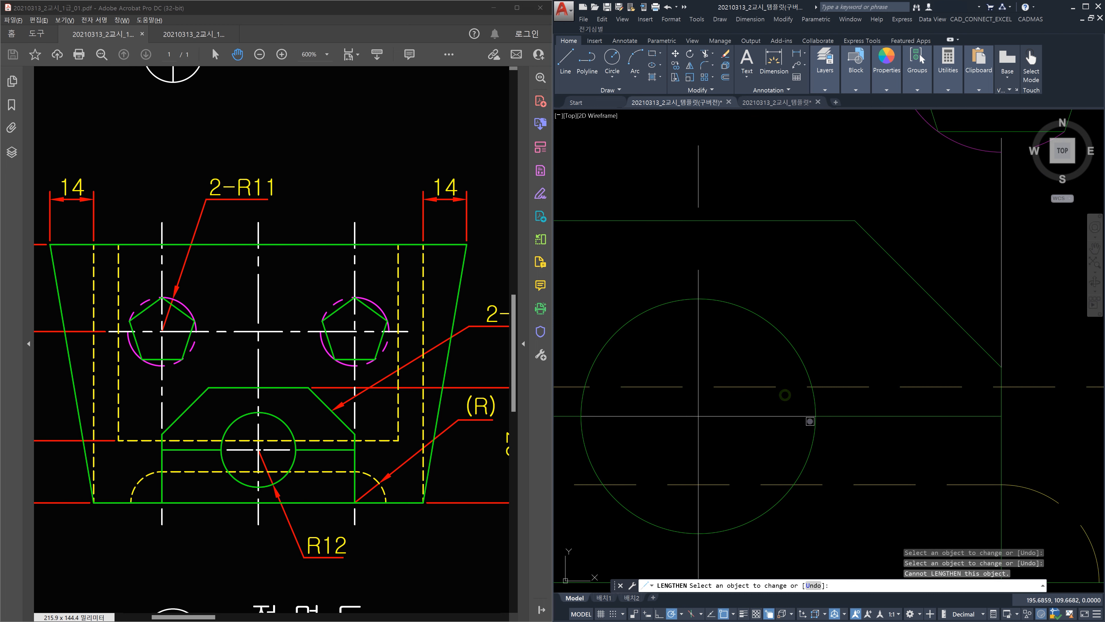
left_click(620, 415)
scroll(711, 365, "down", 3)
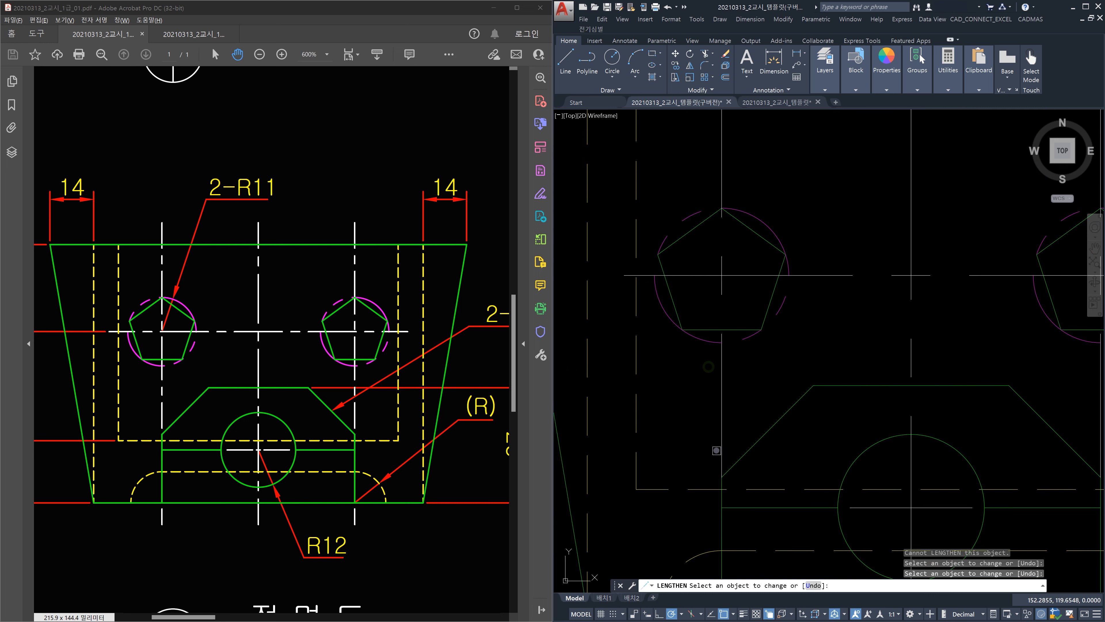
Shorten the lower ends of the left and right vertical center lines above the block's chamfers by the same -2 delta.
left_click(718, 451)
middle_click_drag(945, 445, 631, 417)
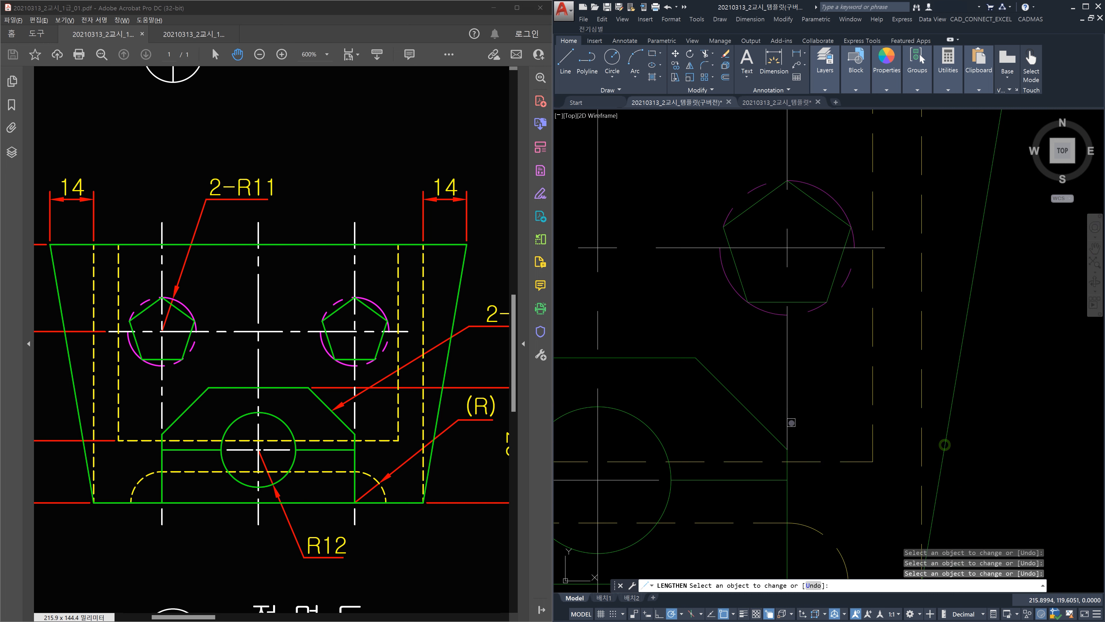
scroll(790, 420, "down", 4)
left_click(812, 419)
scroll(812, 418, "up", 2)
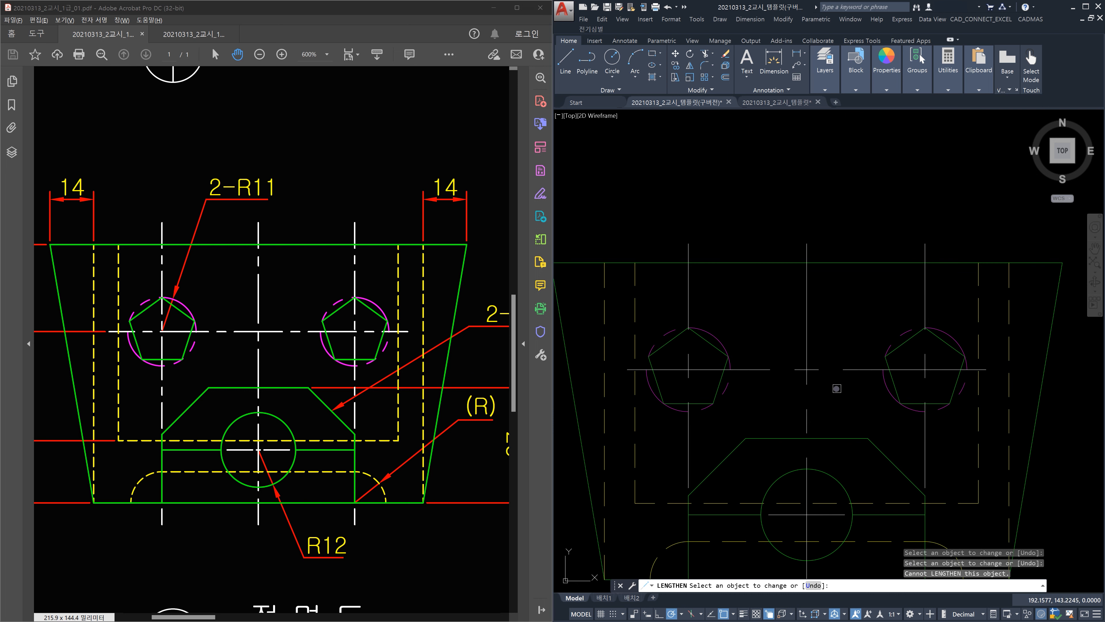
key("Escape")
Draw a vertical center line in the right view from the midpoint of the hidden pocket's bottom edge up to the top edge.
scroll(834, 387, "down", 2)
scroll(840, 456, "down", 2)
middle_click_drag(843, 456, 798, 371)
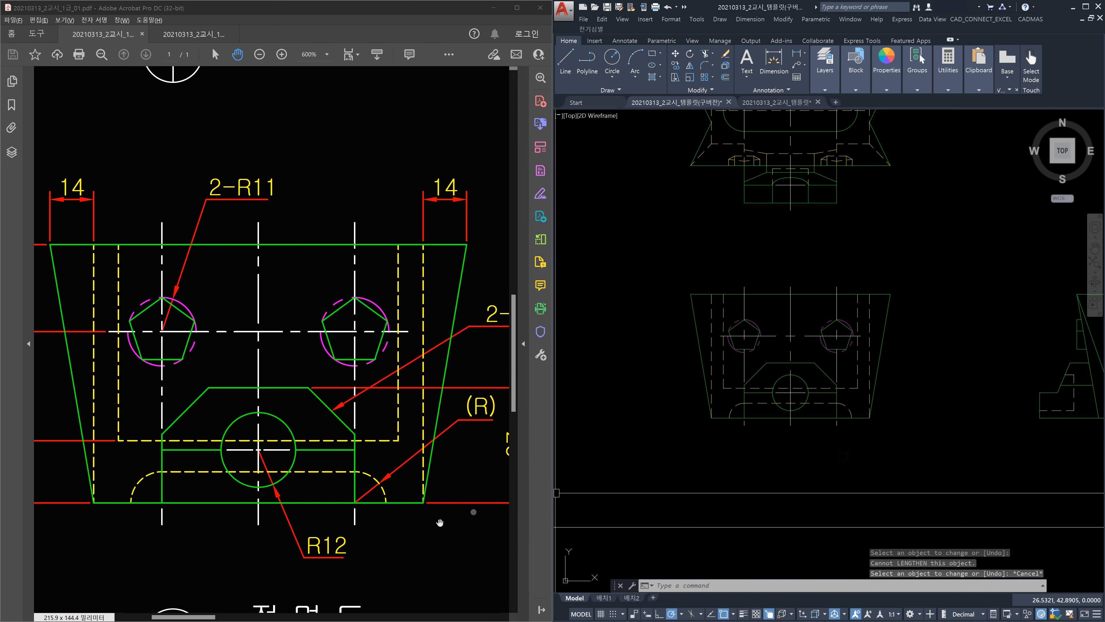
left_click_drag(465, 453, 148, 436)
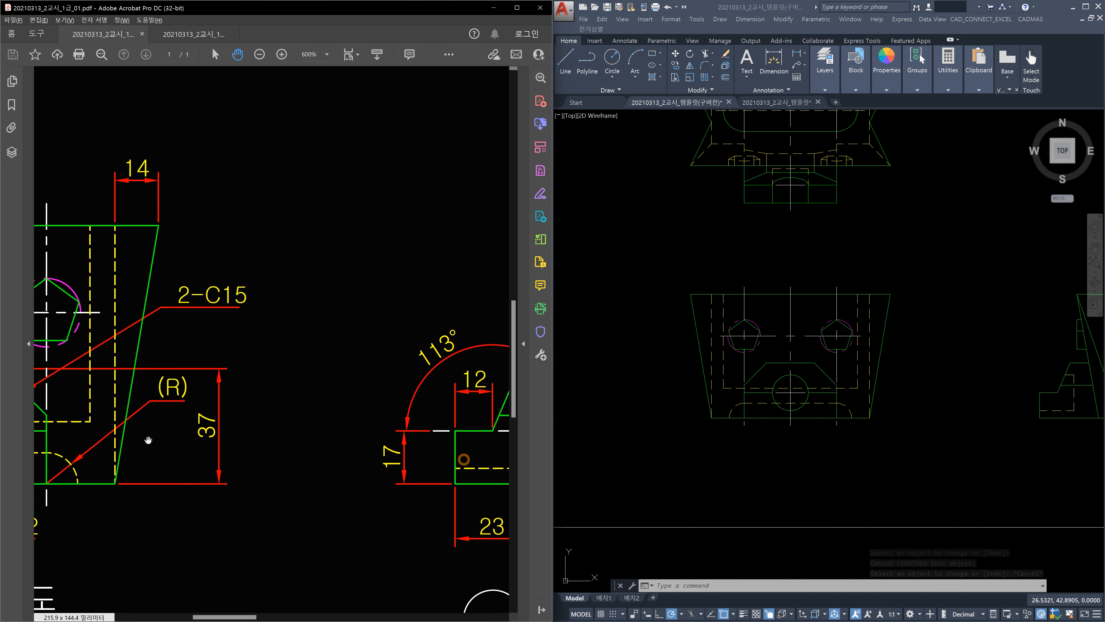
left_click_drag(404, 446, 279, 428)
left_click(866, 454)
middle_click_drag(1008, 445, 687, 446)
middle_click_drag(901, 406, 857, 399)
scroll(753, 392, "up", 4)
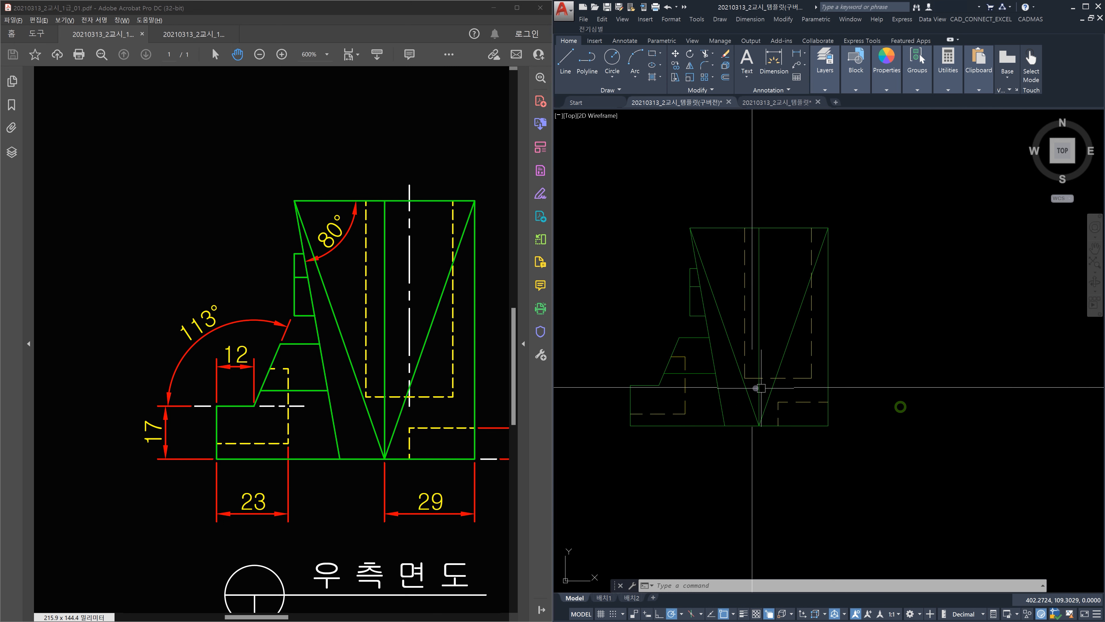
key("Escape")
key("Escape")
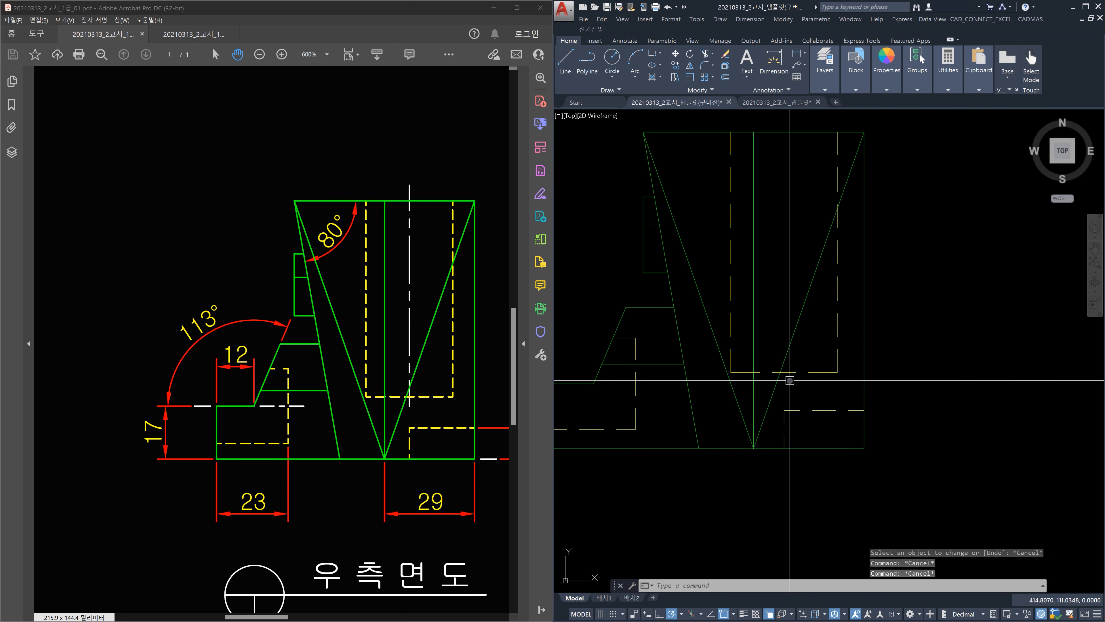
type("l")
key("Return")
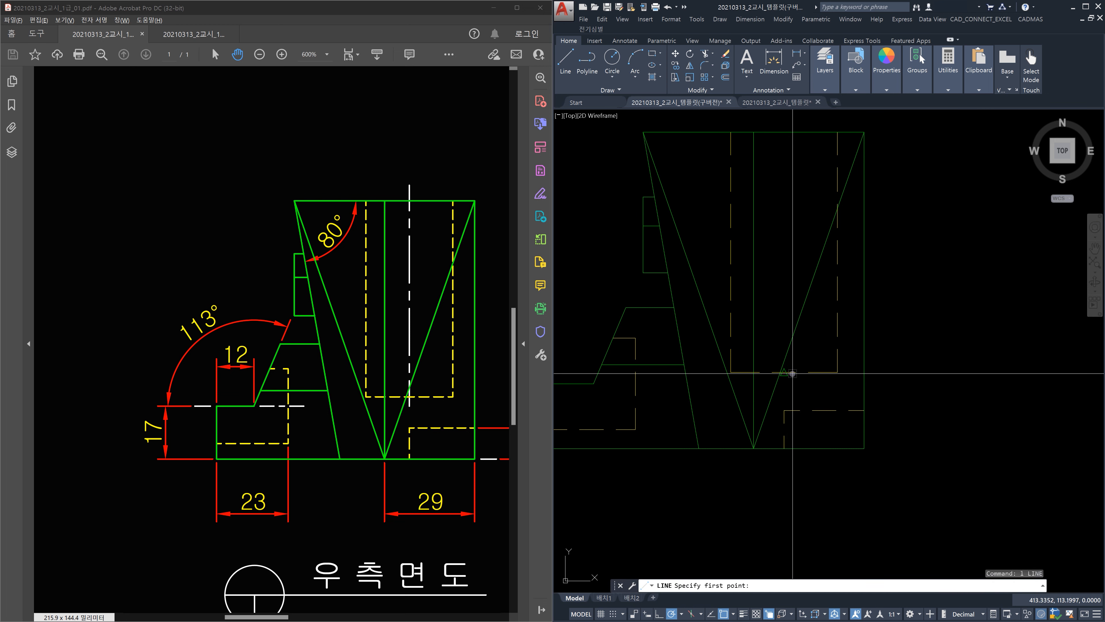
left_click(791, 373)
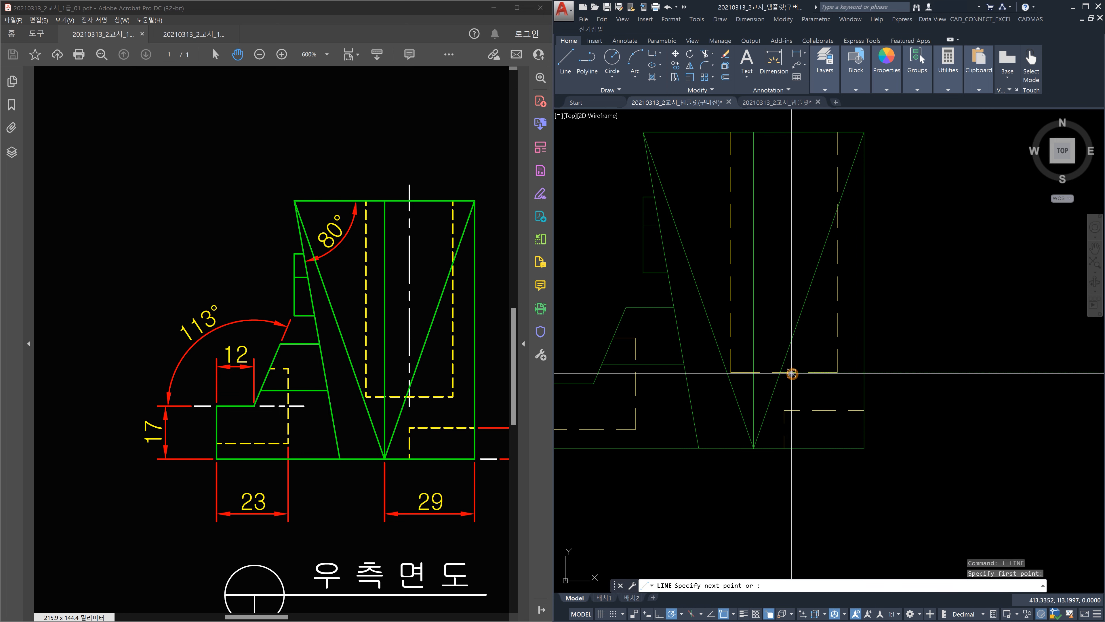
left_click(784, 132)
key("Escape")
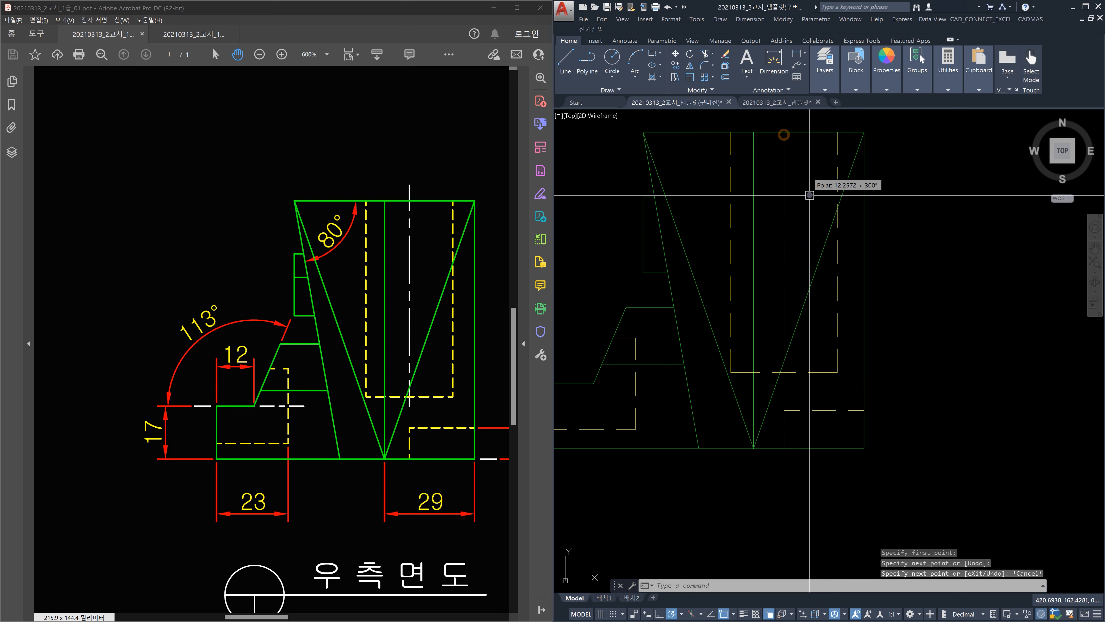
Draw a horizontal center line 5 long outward from the upper left corner of the right view's protruding block.
middle_click_drag(805, 216, 920, 268)
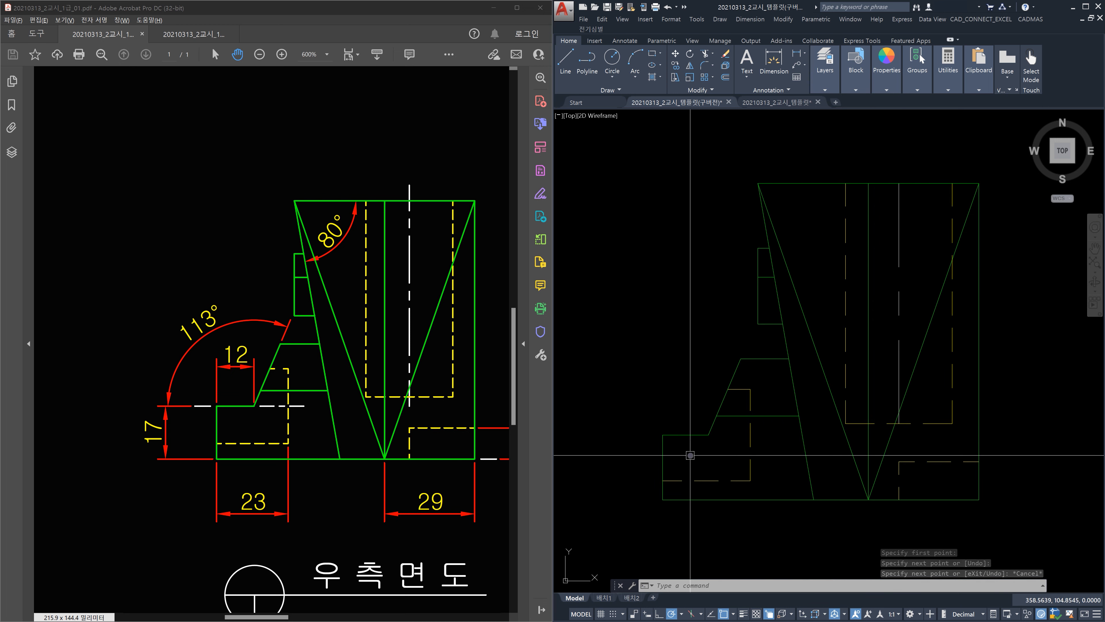
type("l")
key("space")
left_click(663, 434)
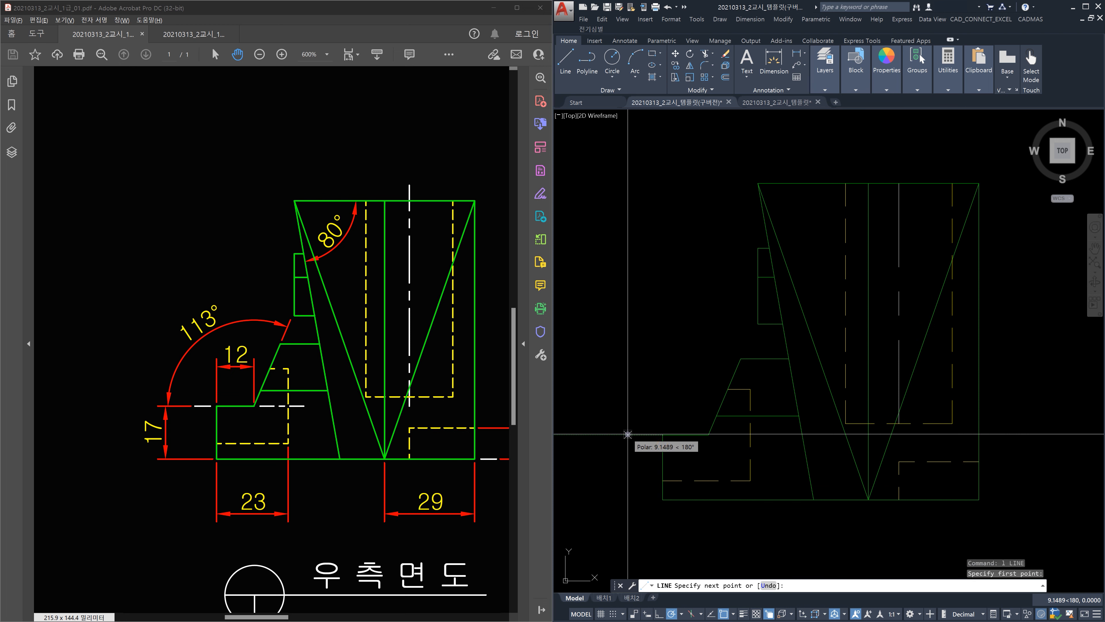
type("5")
key("Return")
key("Escape")
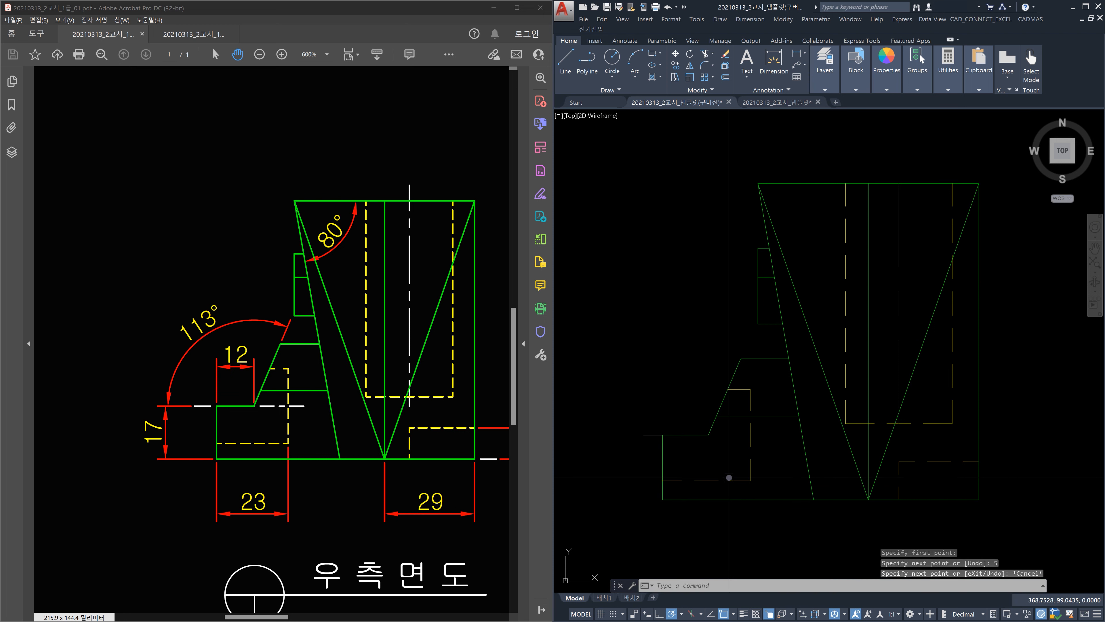
Draw a horizontal center line from the foot of the block's sloped edge to the vertical hidden line in the right view.
key("space")
left_click(711, 435)
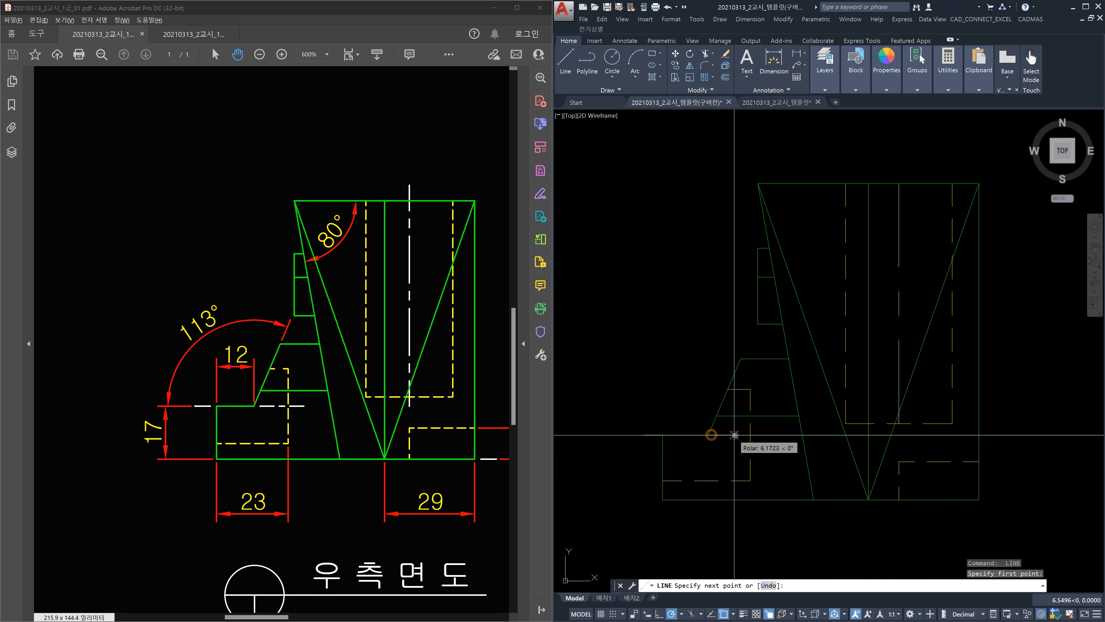
left_click(750, 435)
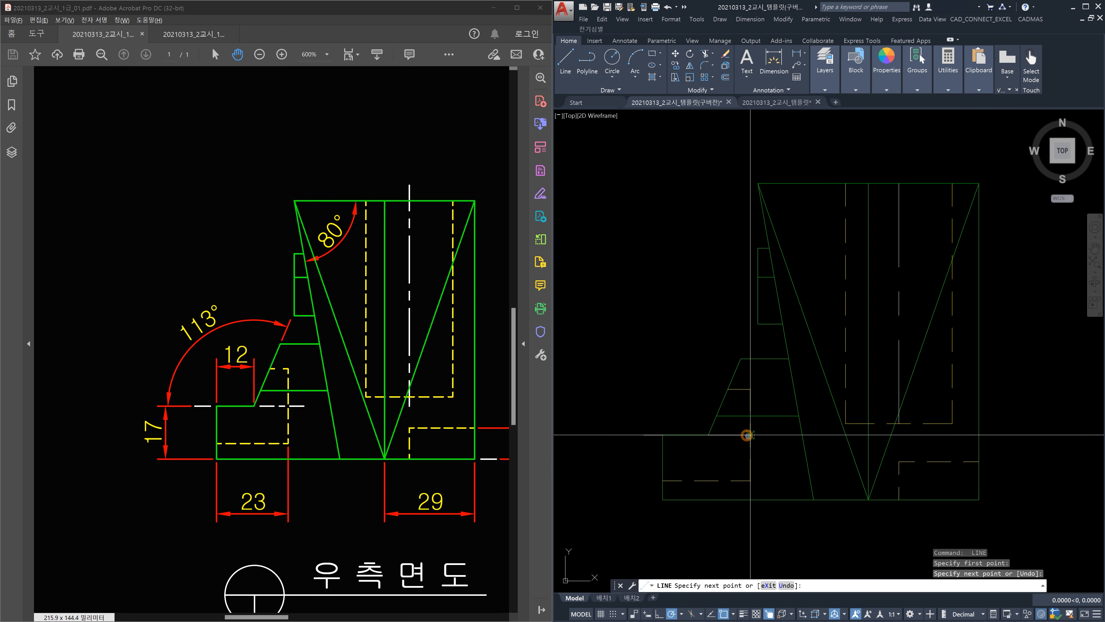
key("Escape")
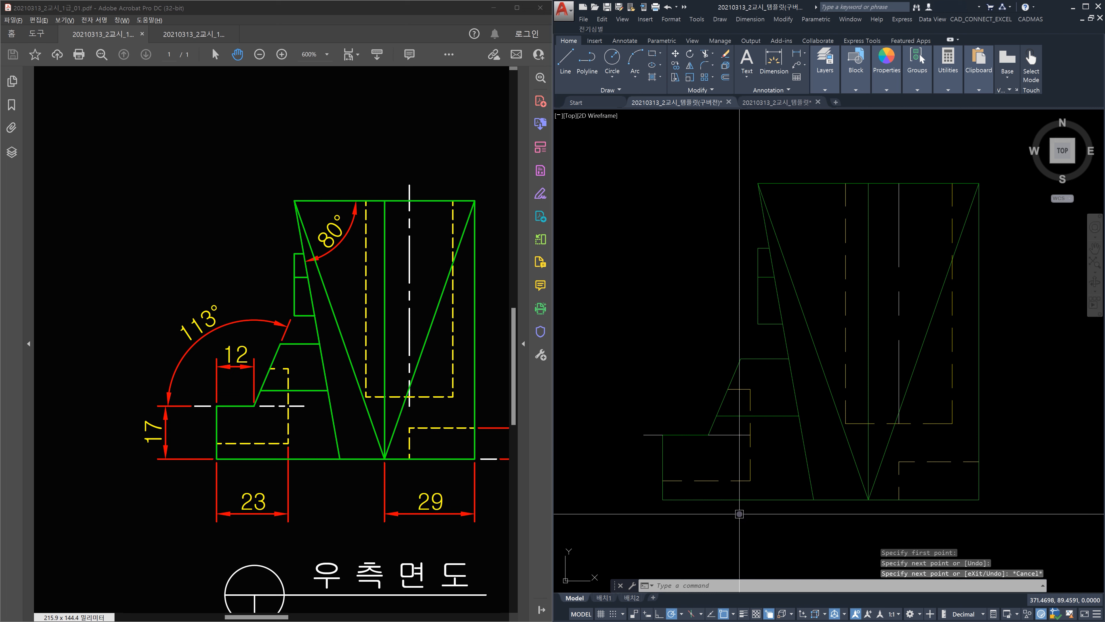
Lengthen both ends of the right view's vertical center line and the right end of the block's inner center line by a delta of 5.
type("lect an")
key("Return")
type("de")
key("Return")
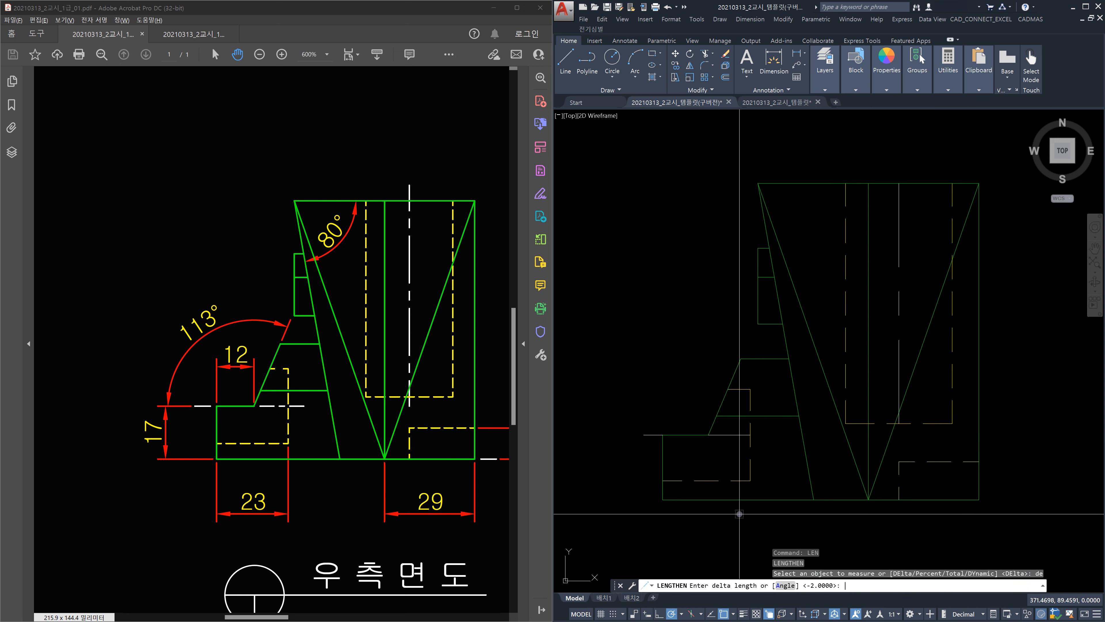
type("5")
key("Return")
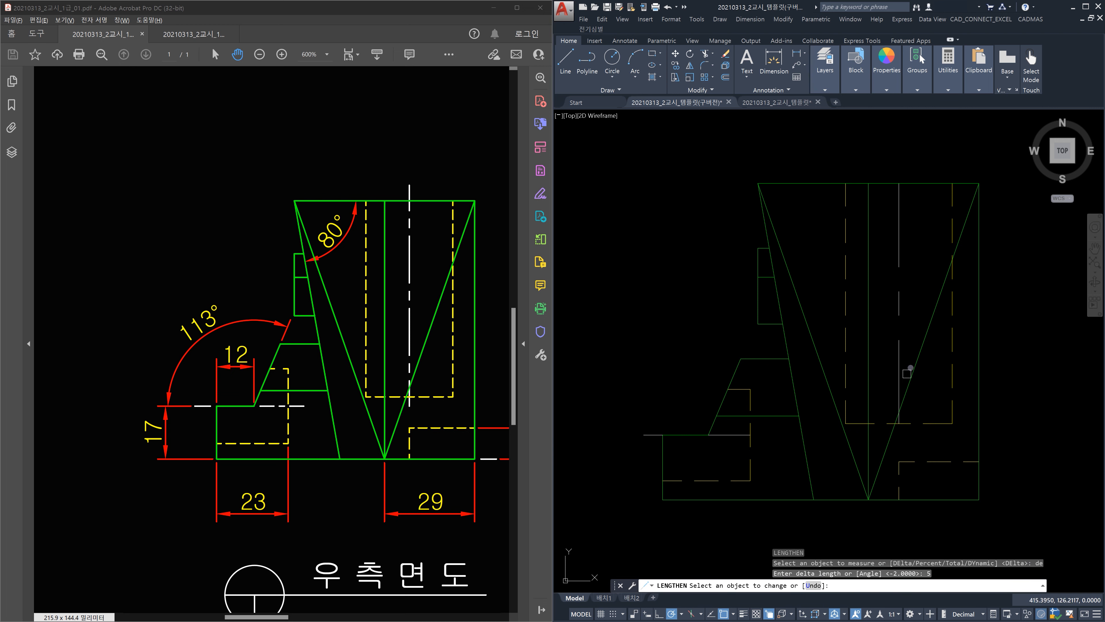
left_click(900, 364)
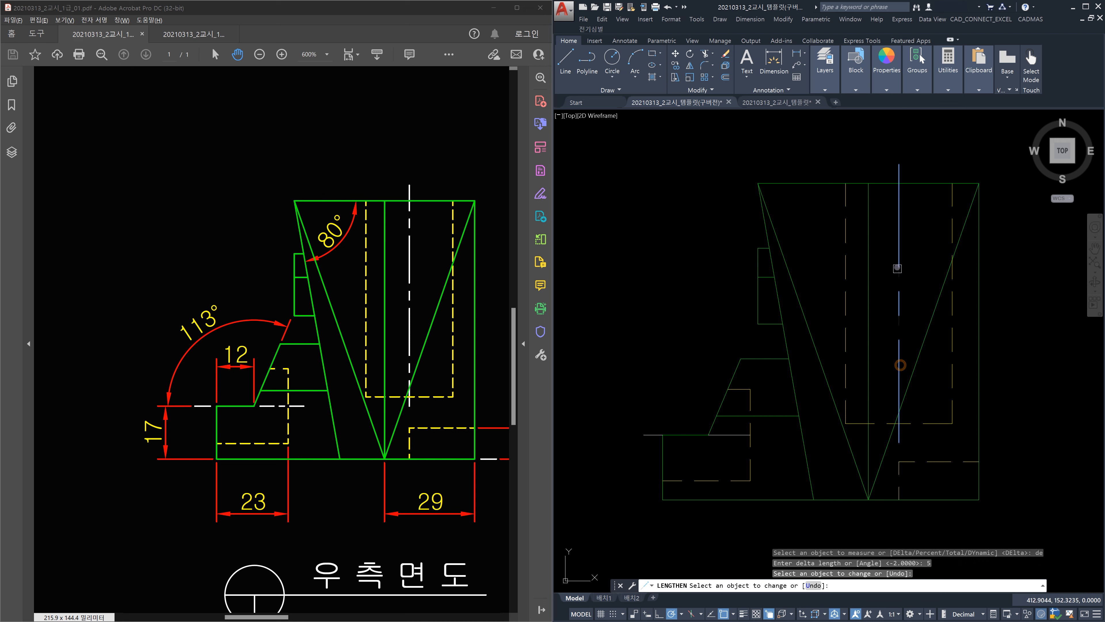
left_click(900, 223)
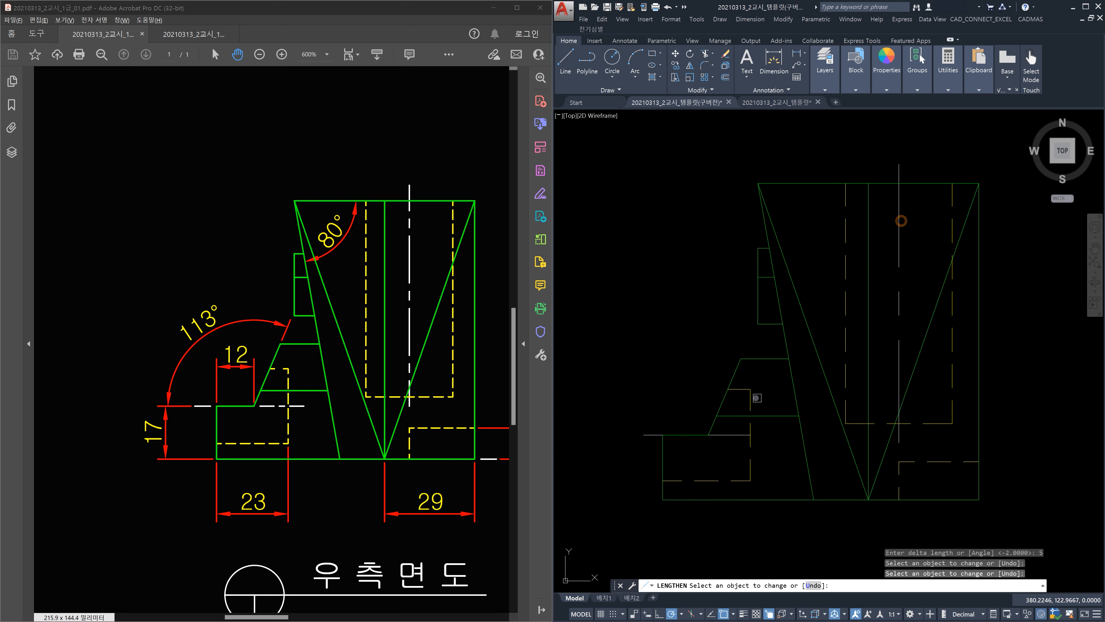
key("Escape")
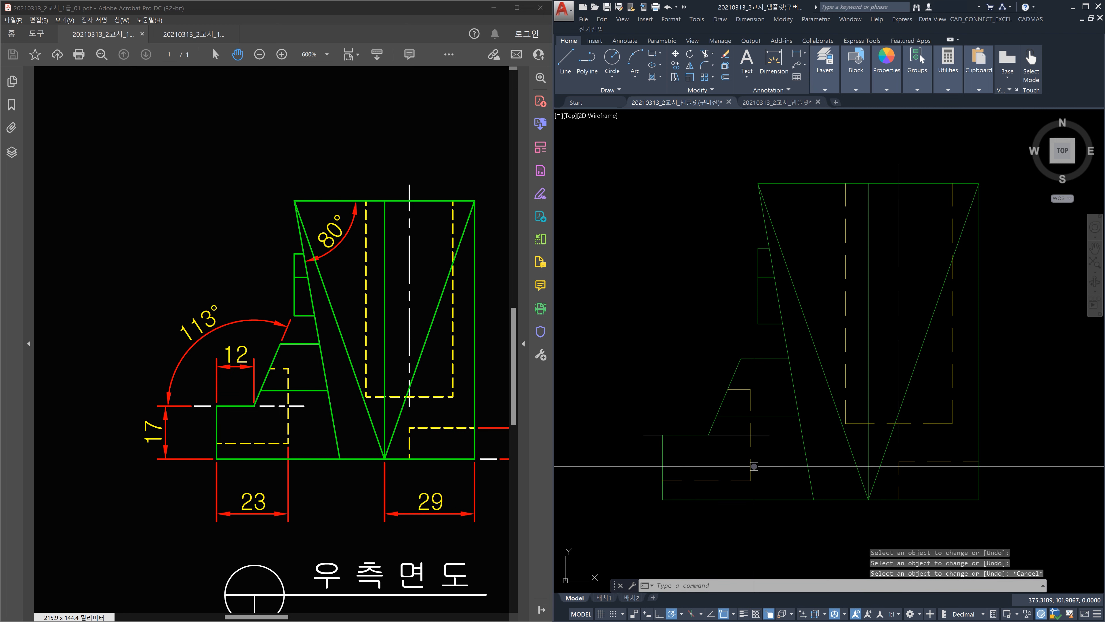
Shorten the ends of the two horizontal center line stubs that touch the block's outline by a delta of -2.
type("len")
key("Return")
type("de")
key("Return")
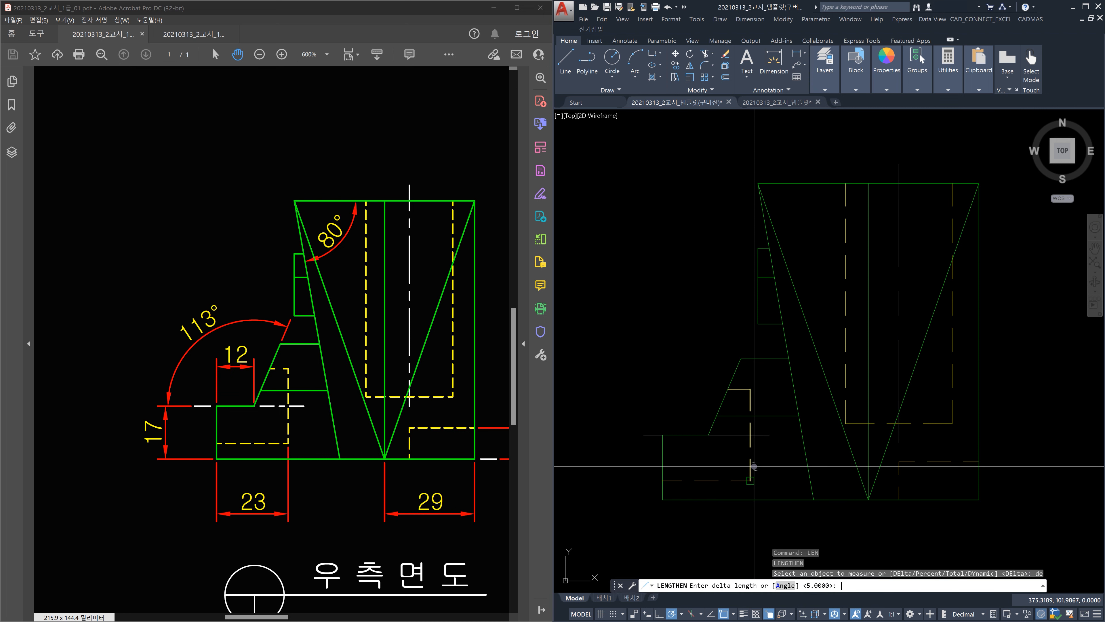
type("-2")
key("Return")
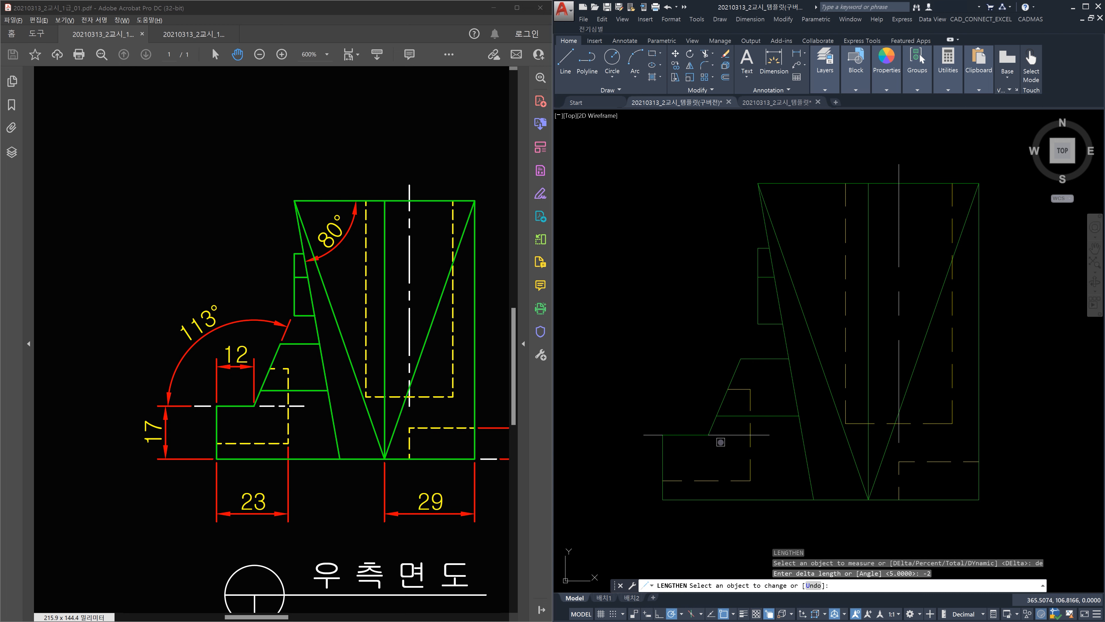
left_click(720, 436)
scroll(650, 441, "up", 4)
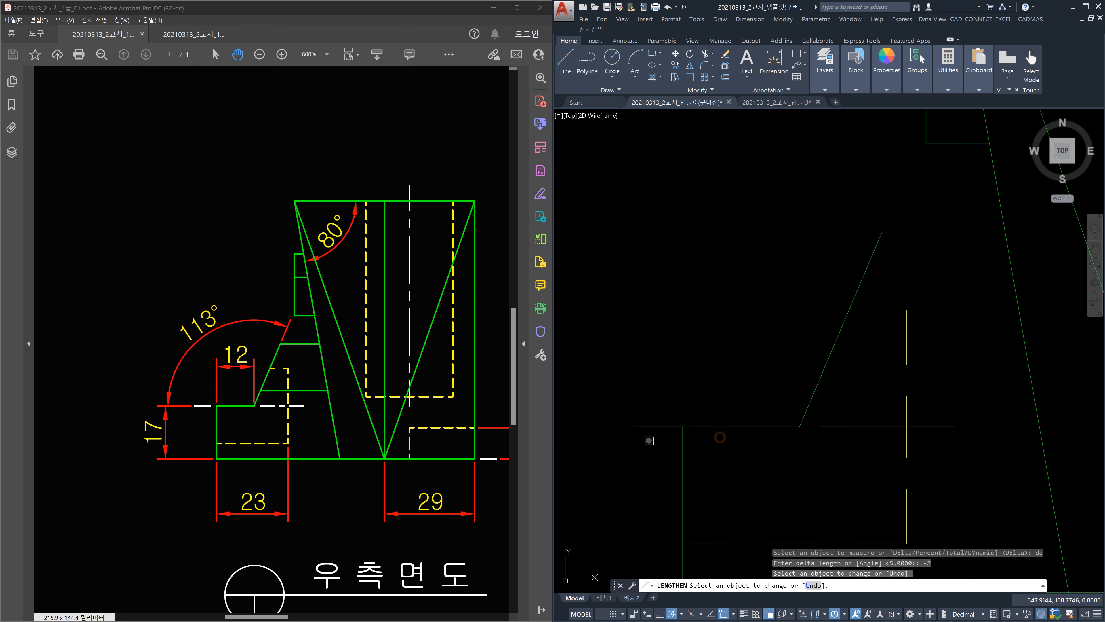
left_click(665, 427)
key("Escape")
Examine the top view's dimensions in the reference PDF and locate the matching top view in the drawing.
scroll(772, 388, "down", 8)
scroll(831, 373, "down", 2)
mouse_move(848, 354)
middle_mouse_down()
mouse_move(829, 375)
mouse_move(913, 381)
middle_mouse_up()
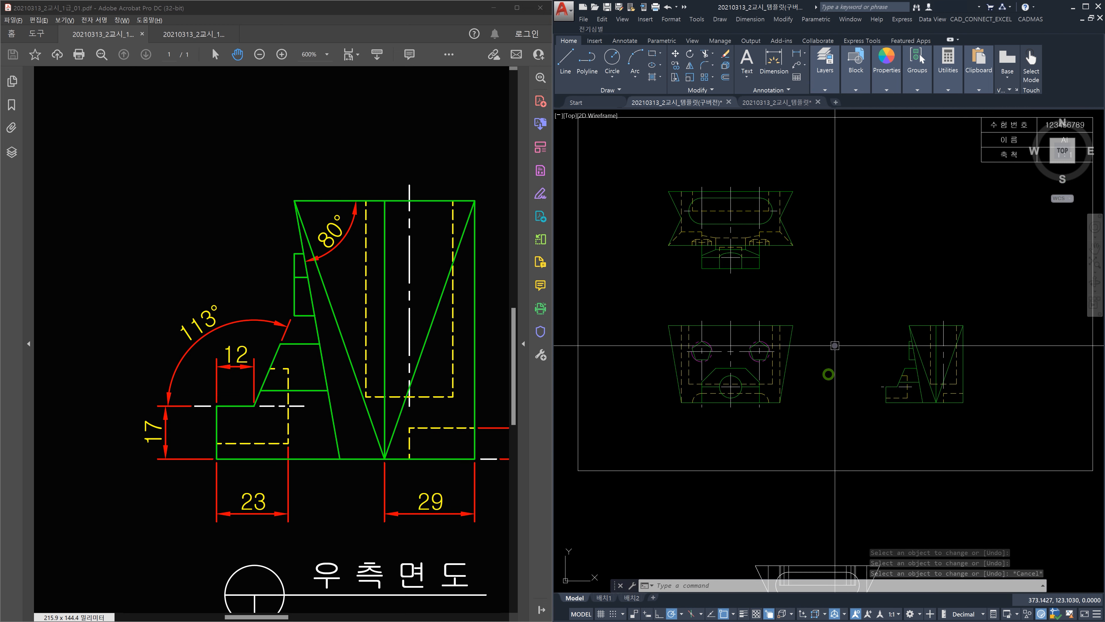
left_click(212, 308)
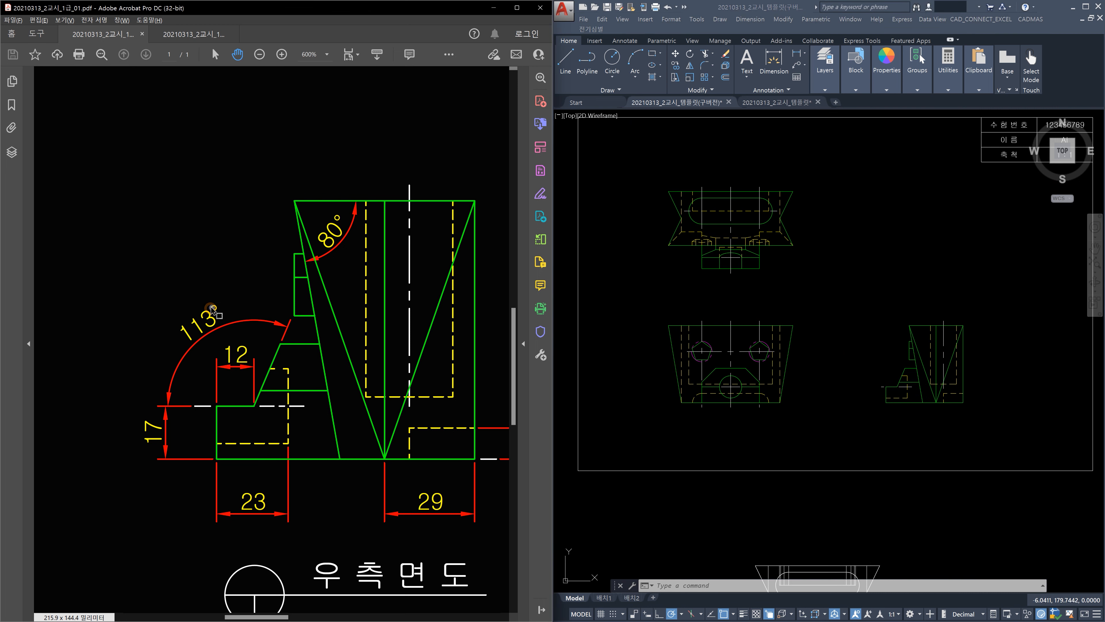
scroll(177, 261, "down", 1)
left_click_drag(146, 257, 472, 512)
left_click_drag(224, 318, 482, 544)
left_click_drag(370, 400, 371, 444)
scroll(371, 444, "down", 1, "ctrl")
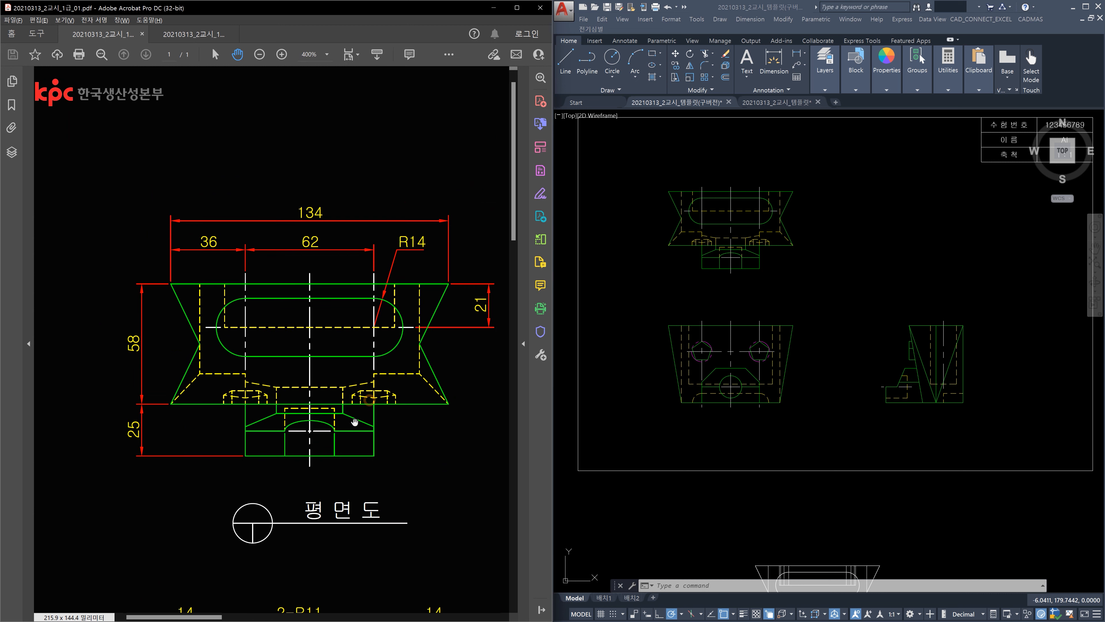
left_click(754, 353)
key("Escape")
scroll(720, 267, "up", 2)
middle_click_drag(720, 267, 708, 385)
scroll(673, 295, "up", 2)
middle_click_drag(672, 295, 673, 309)
key("Escape")
key("Escape")
type("DLI")
key("Return")
key("Escape")
key("Escape")
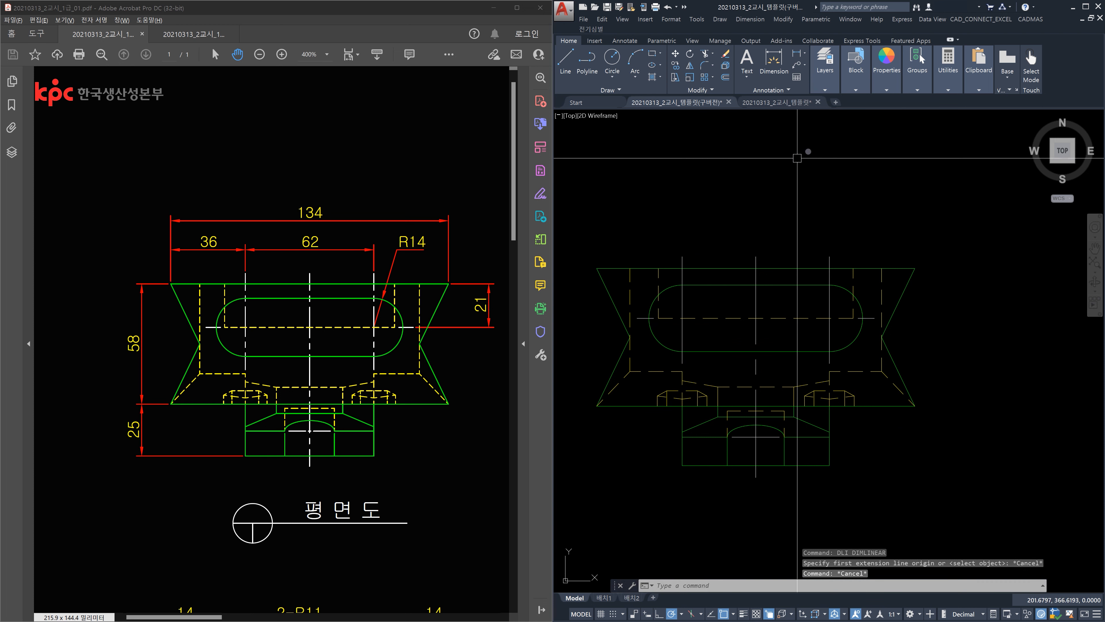
Make the dimension layer 치수 the current layer.
left_click(825, 88)
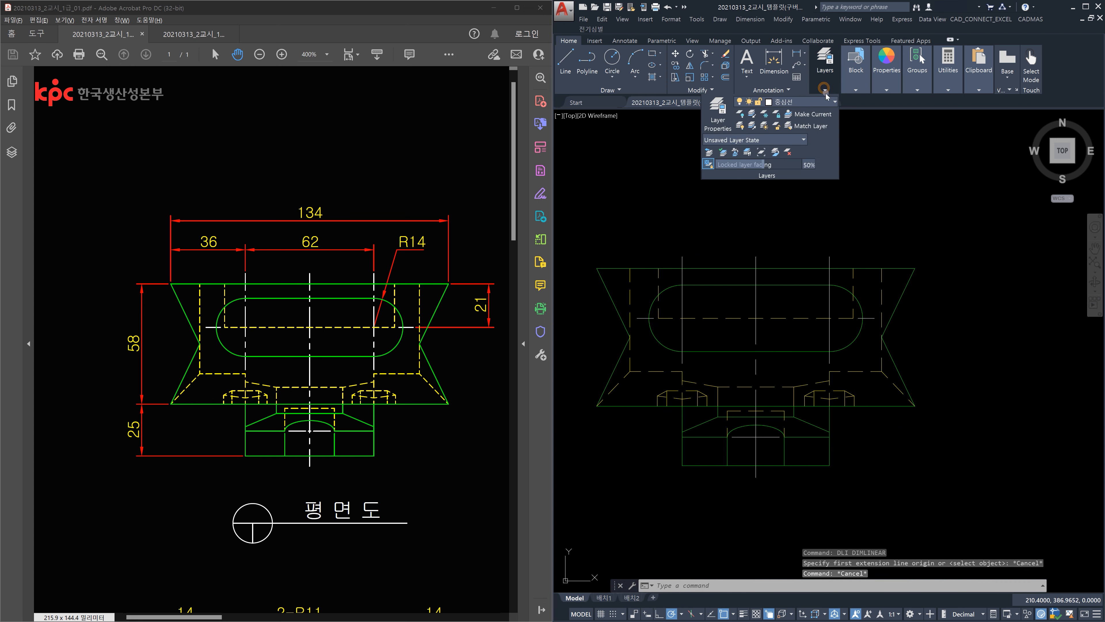
left_click(825, 105)
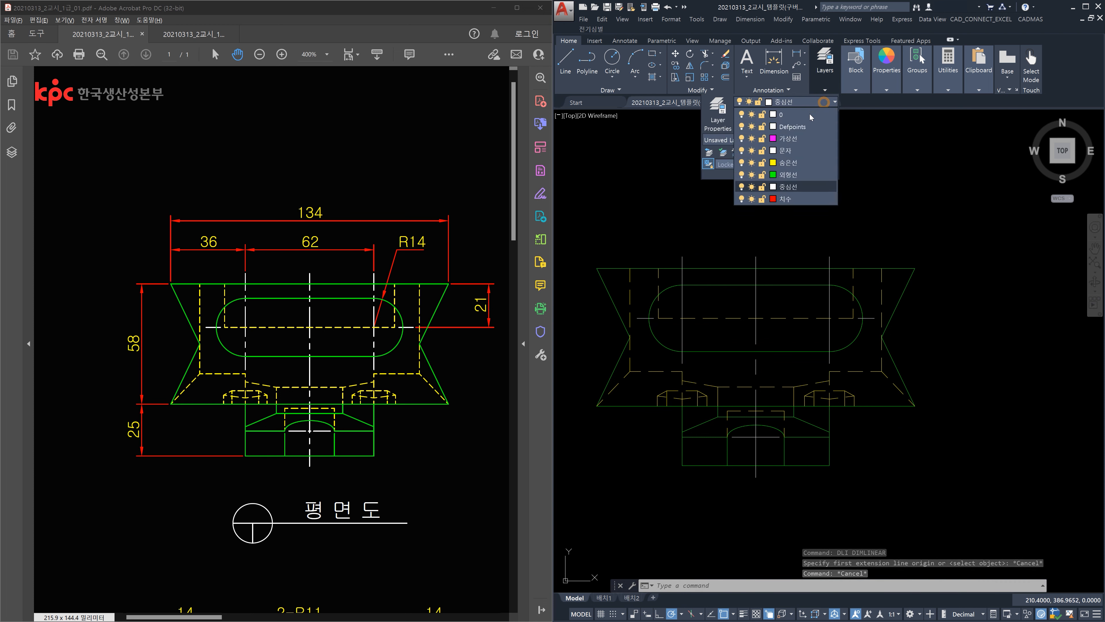
left_click(783, 199)
key("Escape")
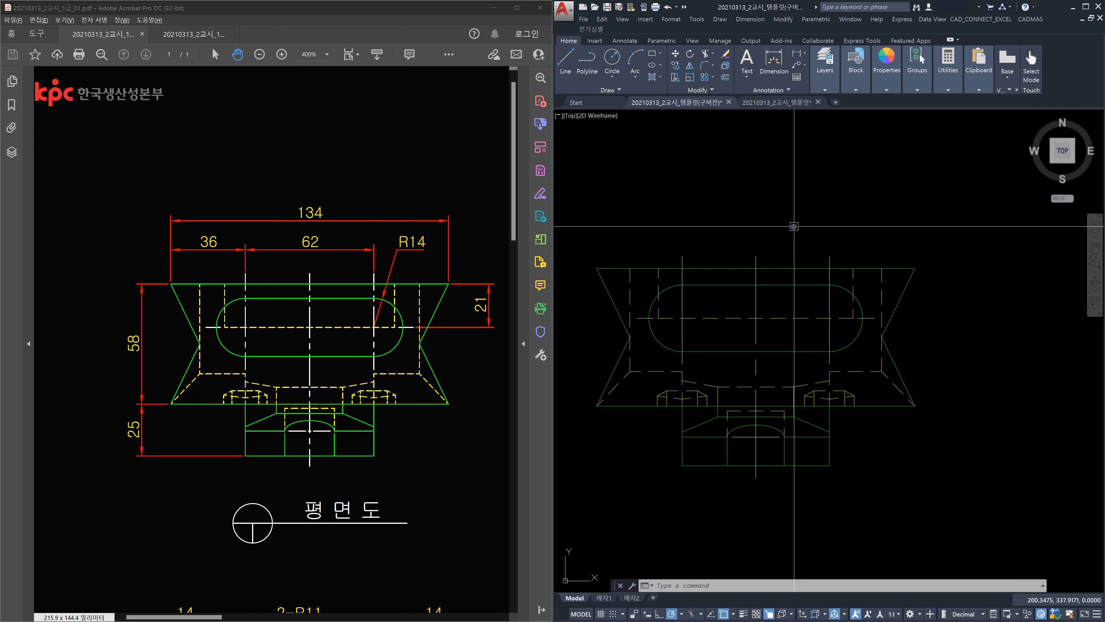
Place a trial linear dimension from the top view's upper left corner to the left vertical center line, and delete it.
type("dli")
key("Return")
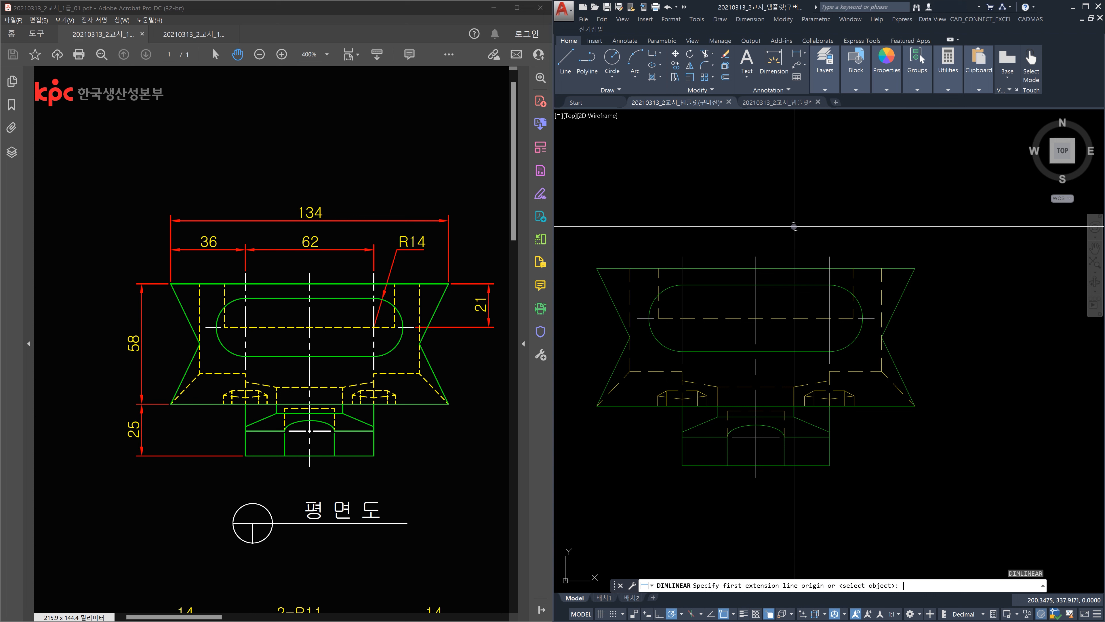
left_click(603, 266)
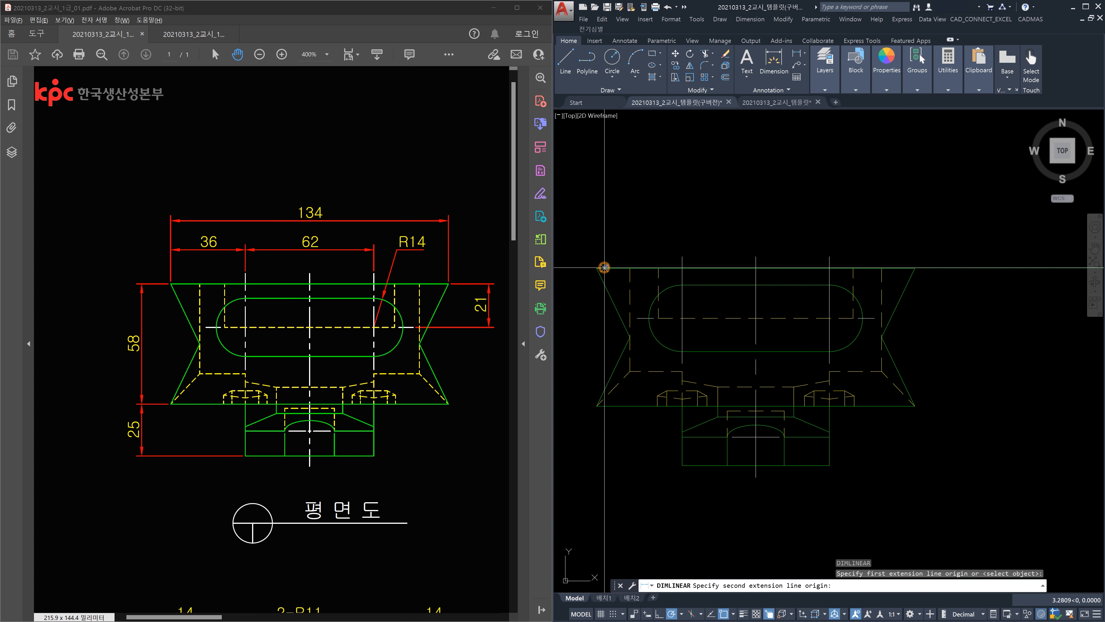
left_click(683, 254)
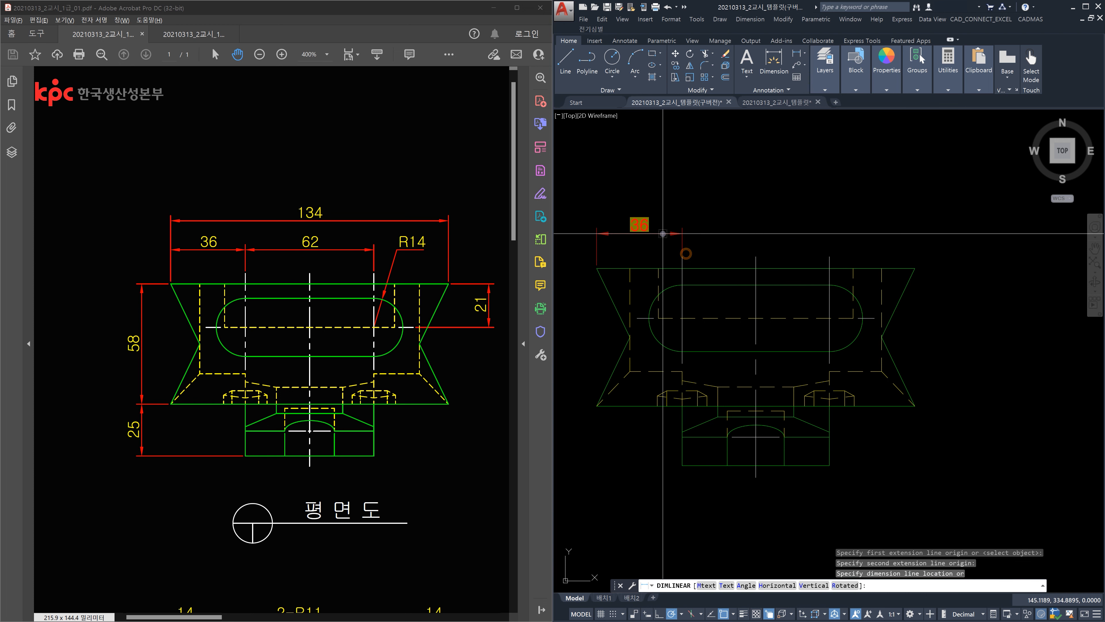
left_click(664, 221)
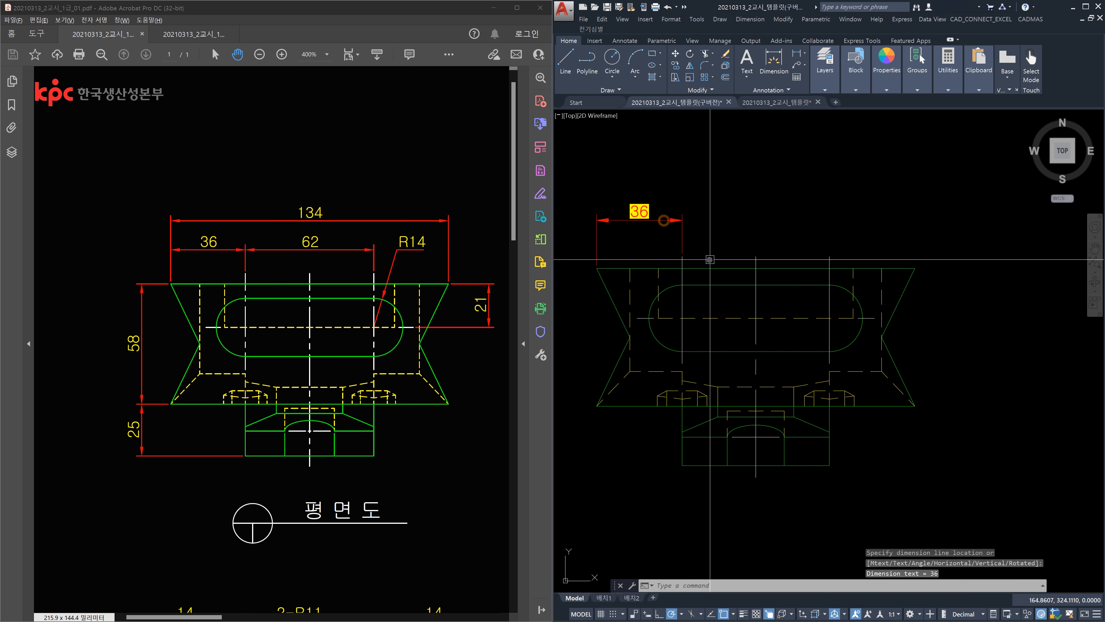
left_click(705, 237)
left_click(667, 207)
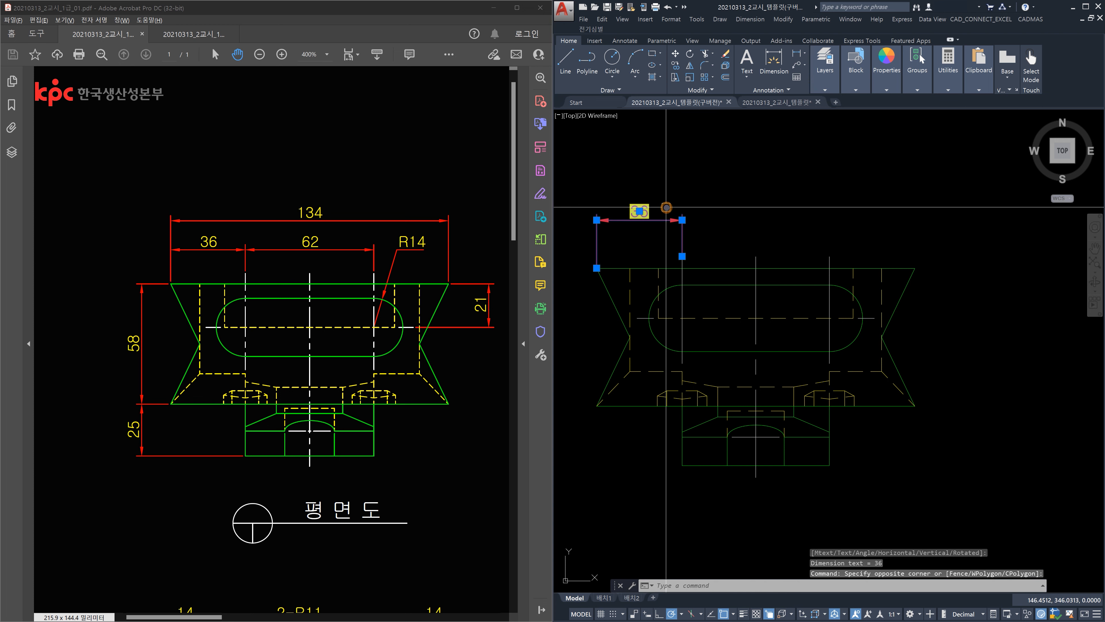
key("Delete")
key("Escape")
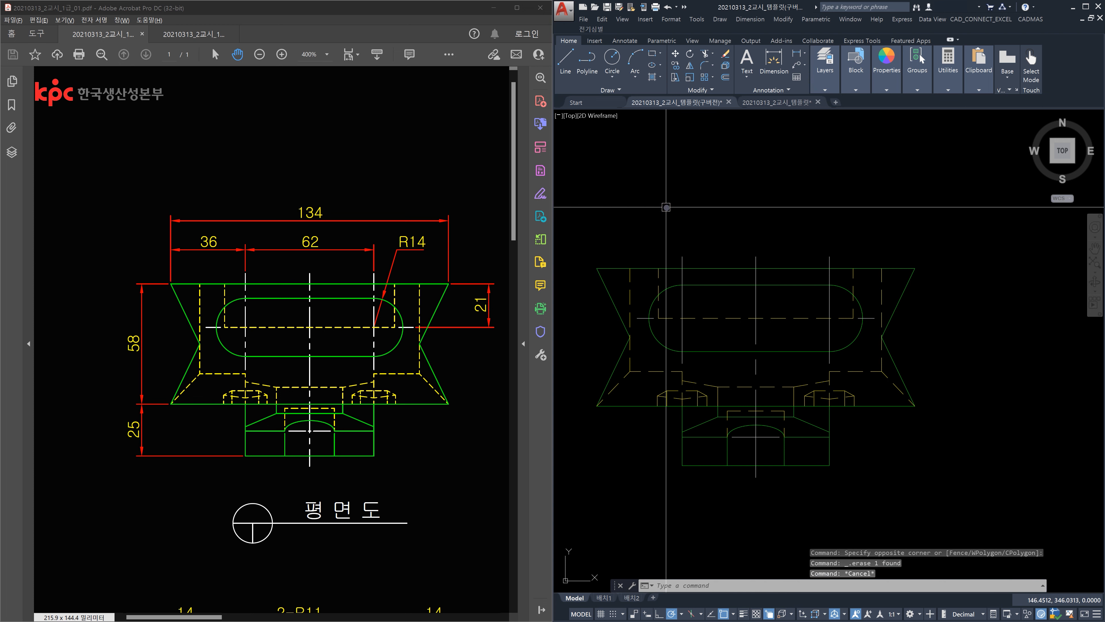
Modify the ISO-25 dimension style, setting the text color to Yellow and the text fill color to ByBlock.
type("D")
key("Return")
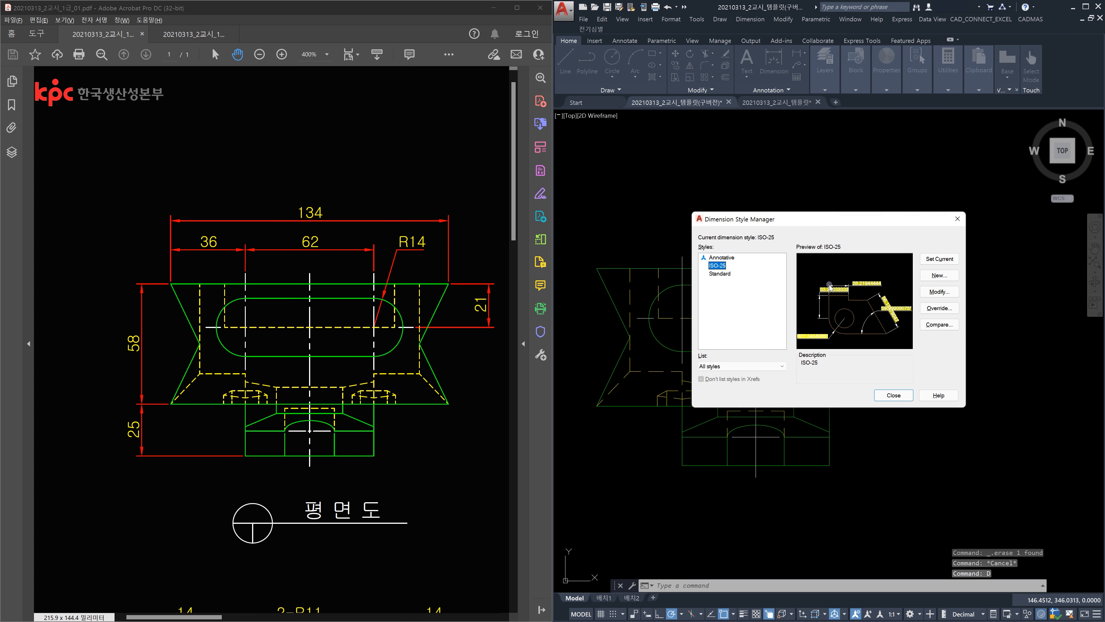
left_click(939, 292)
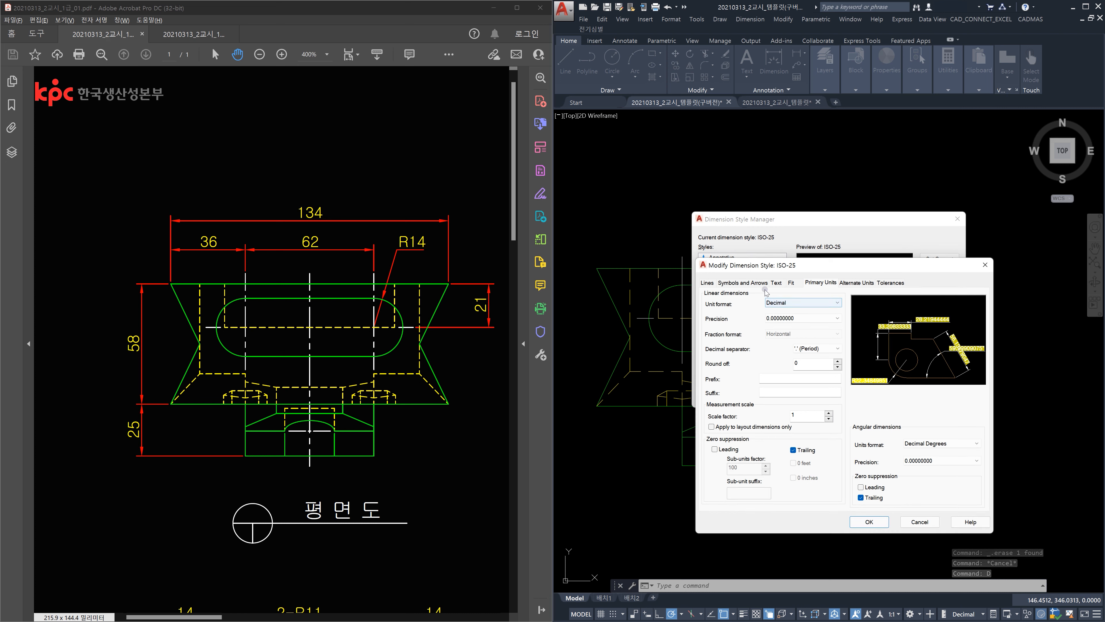
left_click(777, 283)
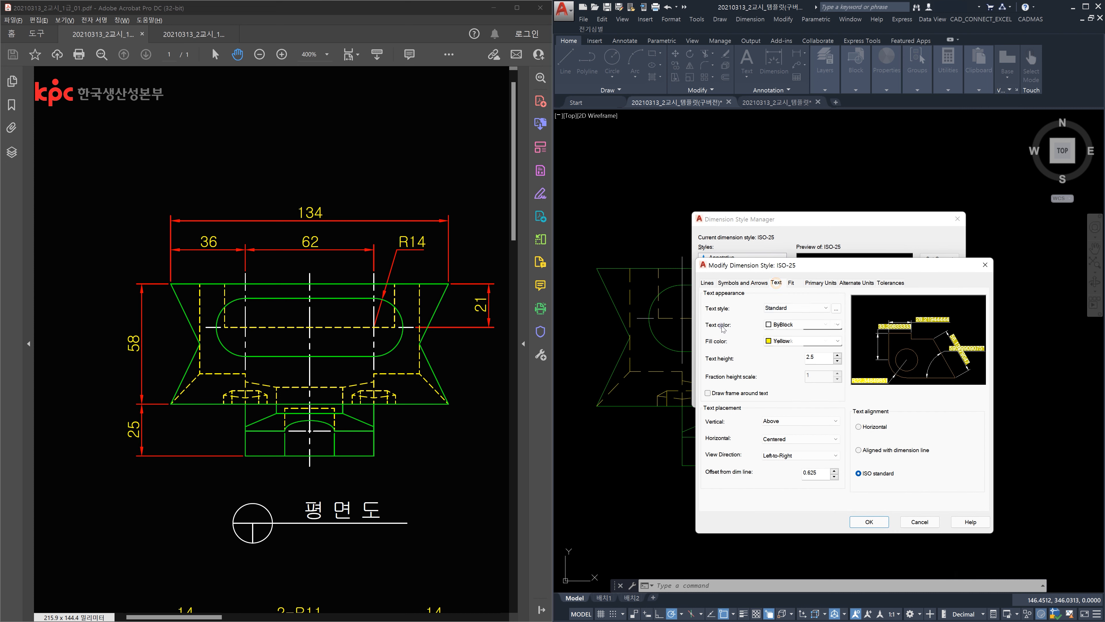
left_click(821, 325)
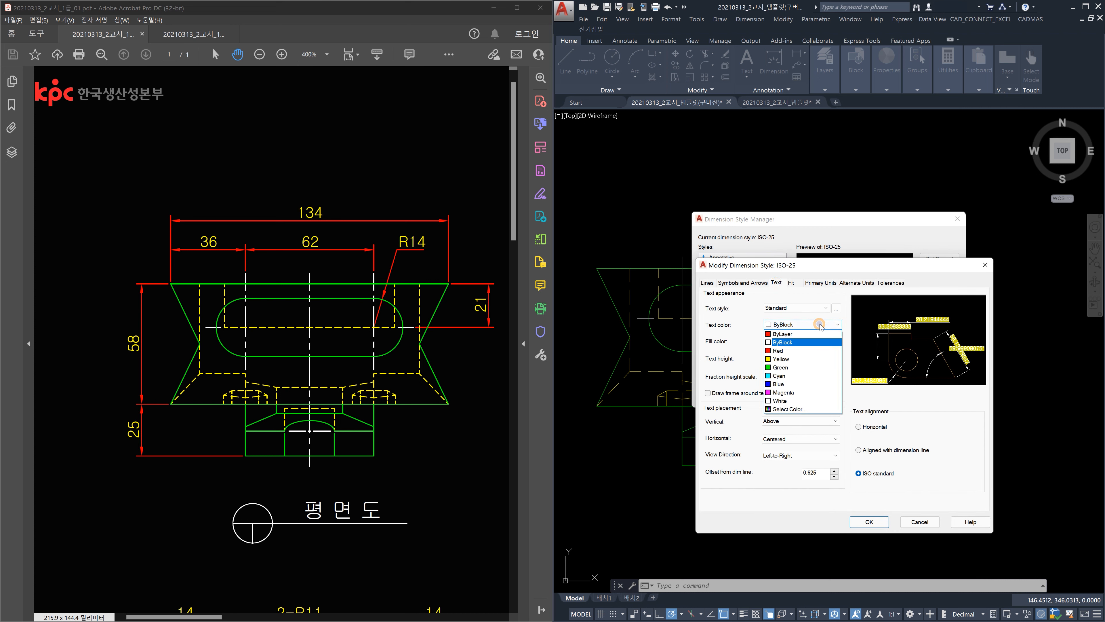
left_click(801, 359)
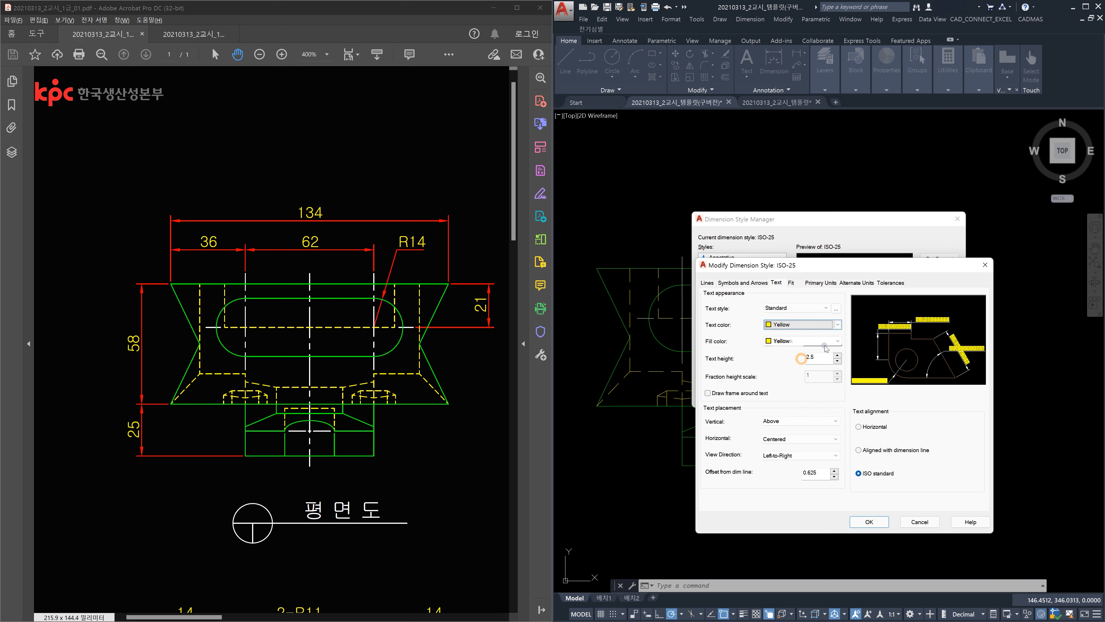
left_click(826, 341)
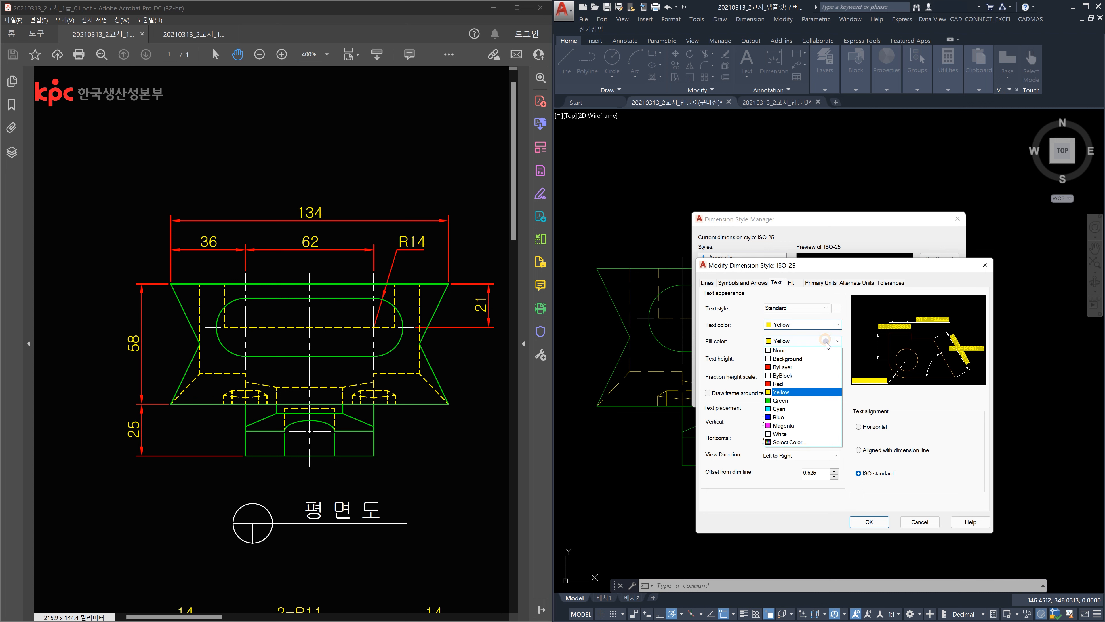
left_click(810, 377)
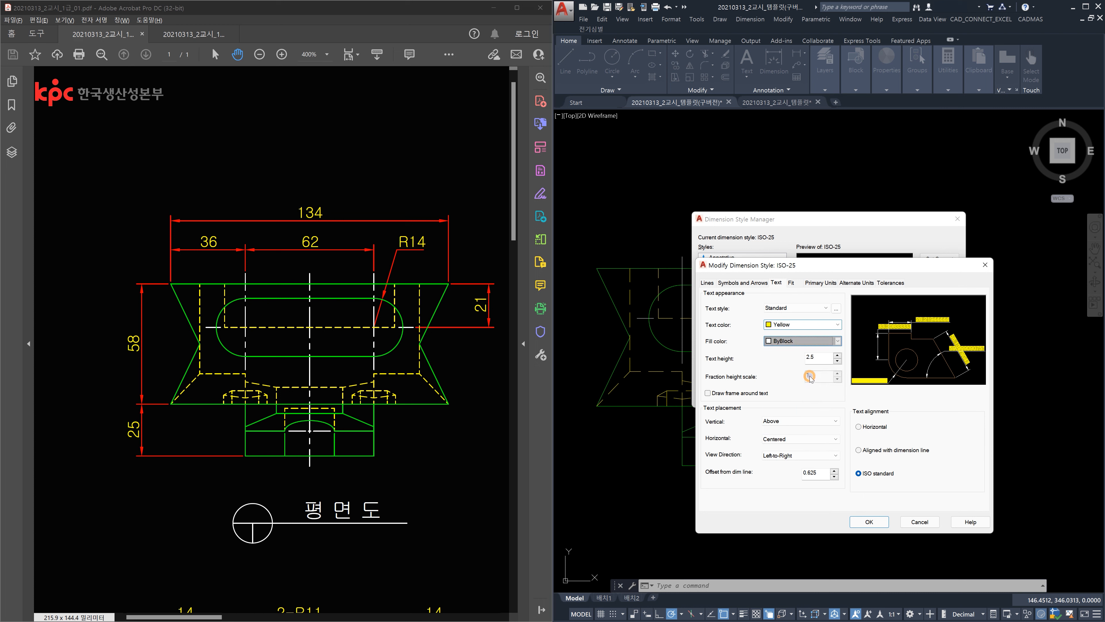
left_click(870, 522)
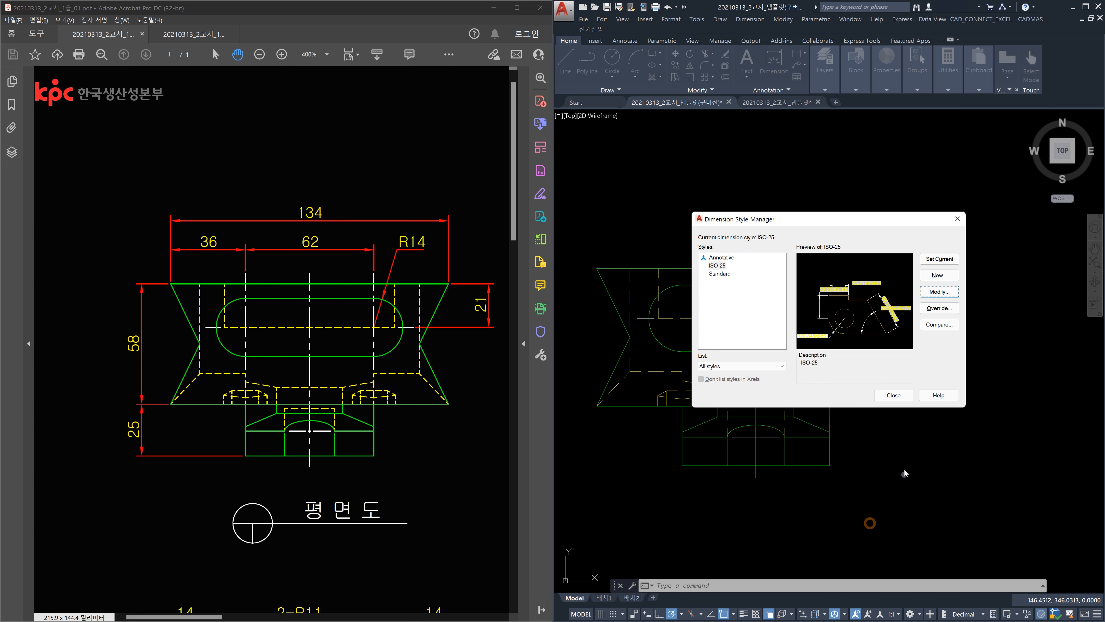
left_click(893, 395)
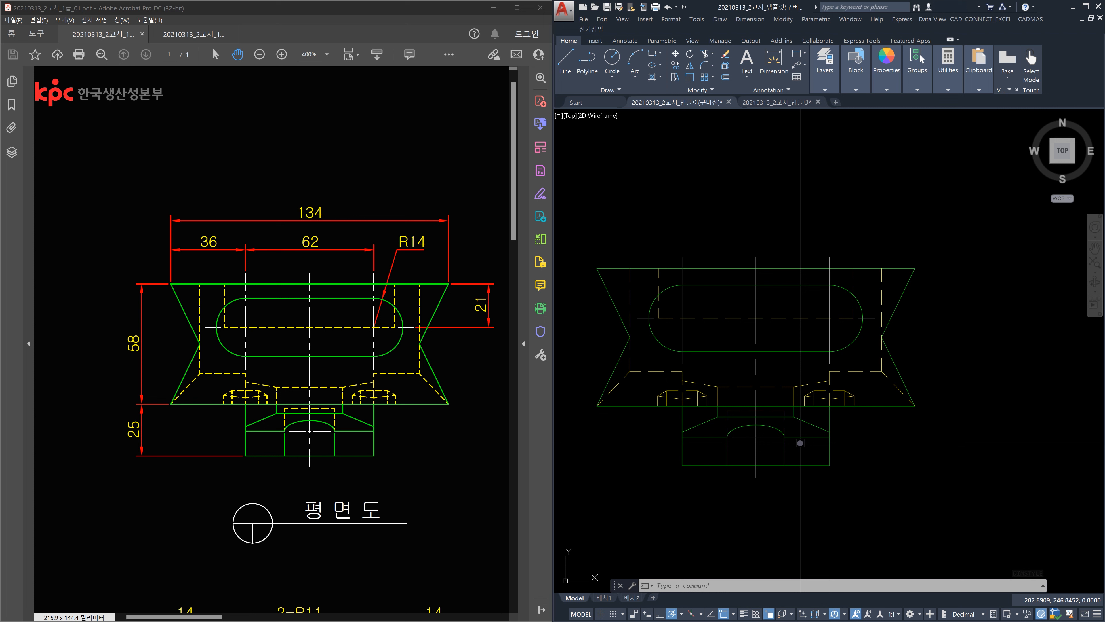
Test the dimension style with a linear dimension from the top view's upper left corner to the left vertical center line, and delete it.
type("d")
key("Return")
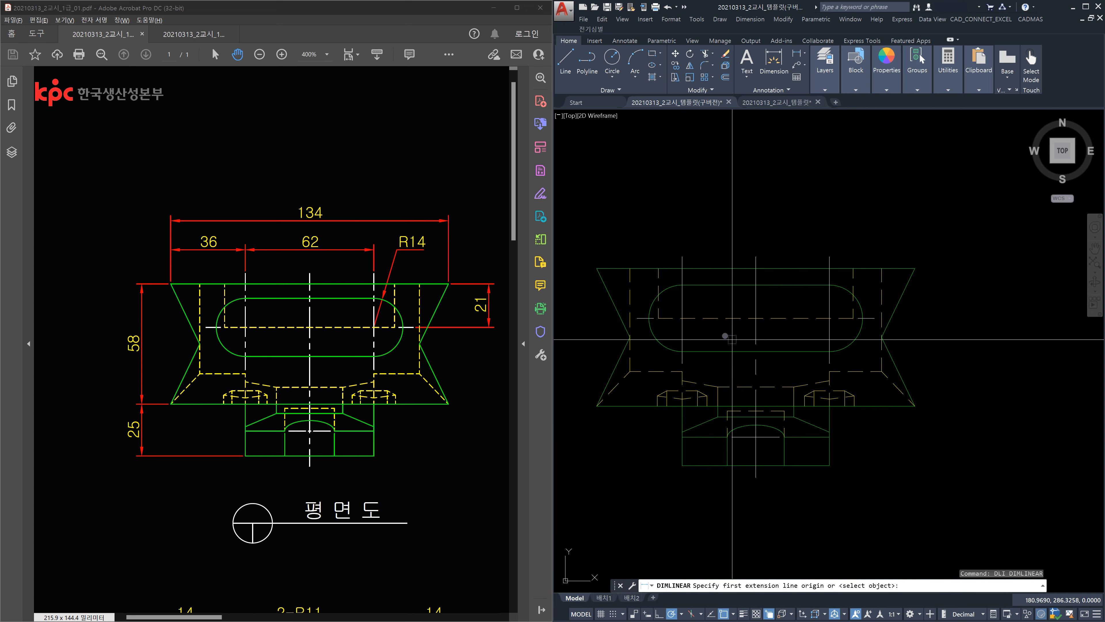
left_click(605, 269)
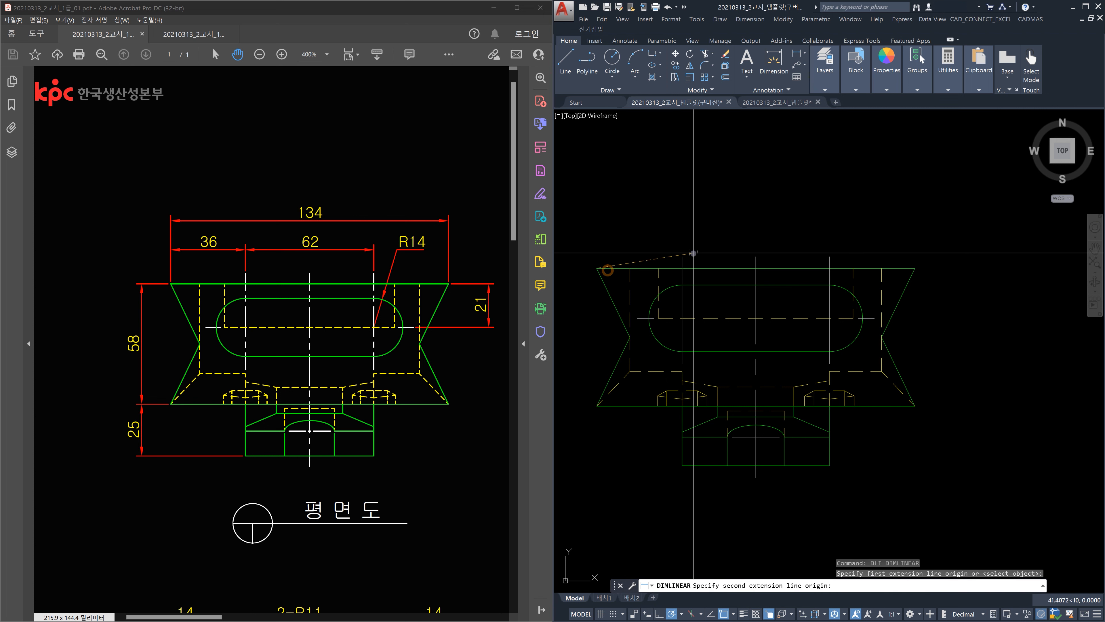
left_click(682, 258)
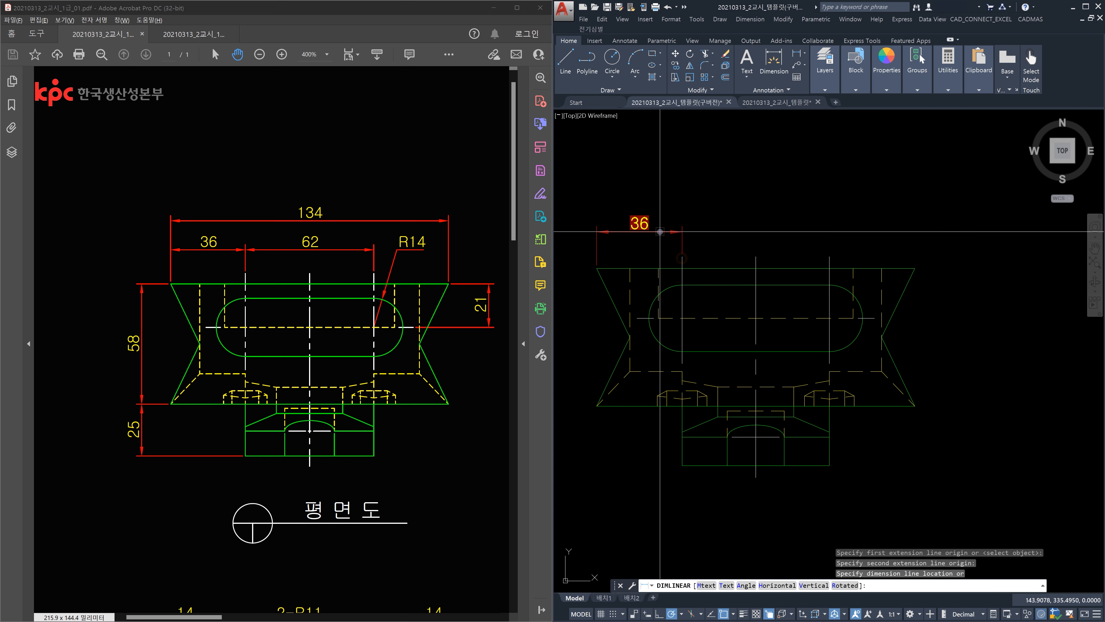
left_click(659, 225)
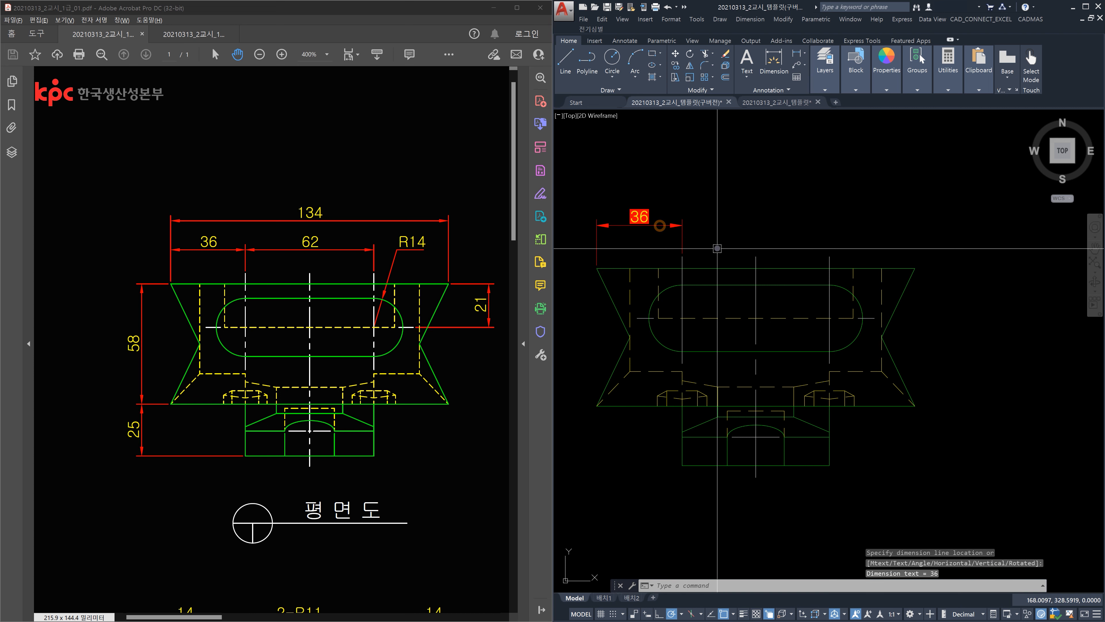
left_click(704, 237)
left_click(681, 220)
key("Delete")
key("Escape")
key("Escape")
Set the ISO-25 dimension style's text fill color to None.
type("d")
key("Return")
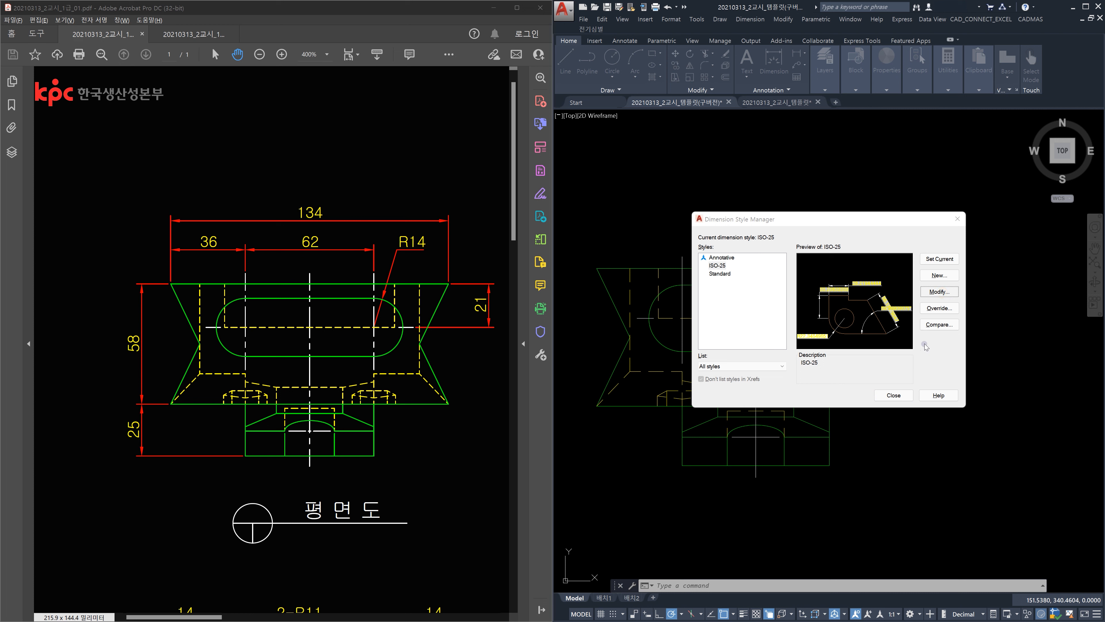
left_click(940, 291)
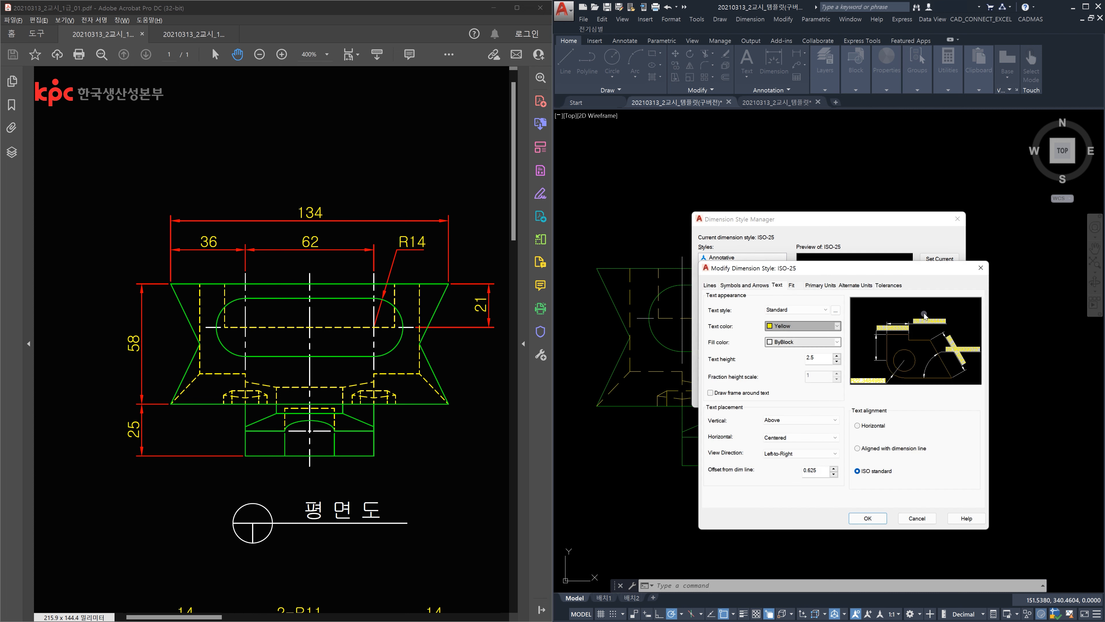
left_click(804, 342)
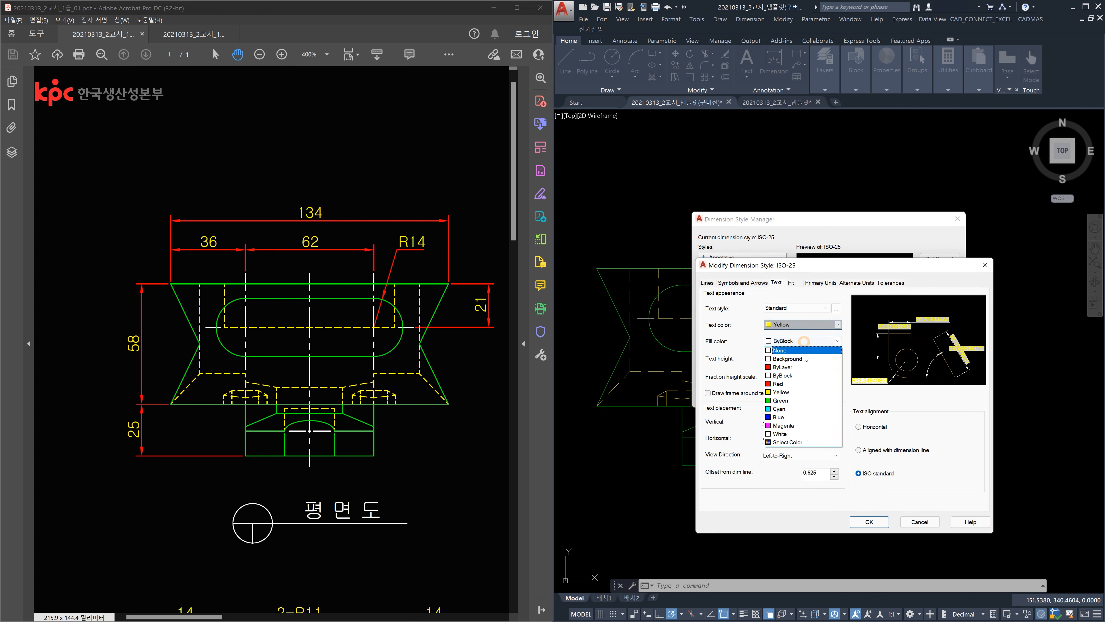
left_click(804, 368)
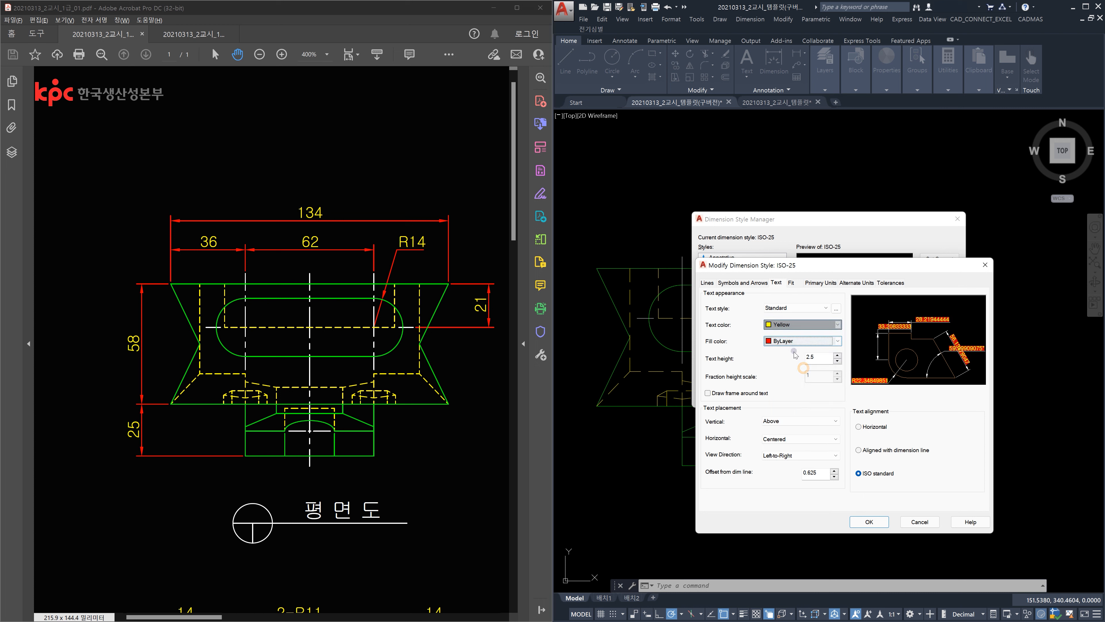
left_click(810, 342)
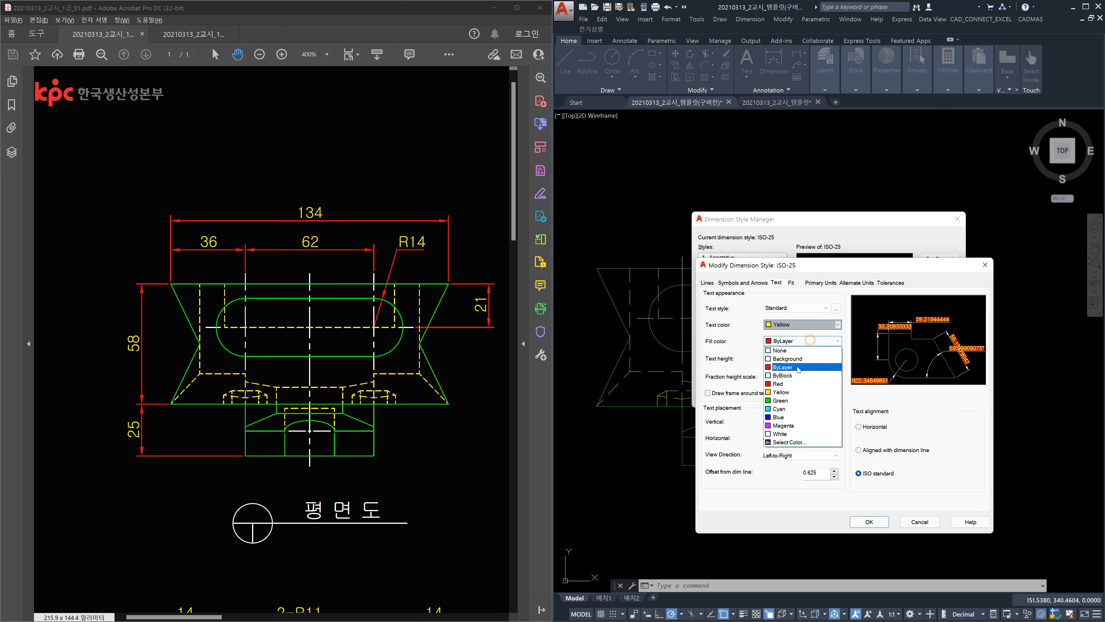
left_click(797, 351)
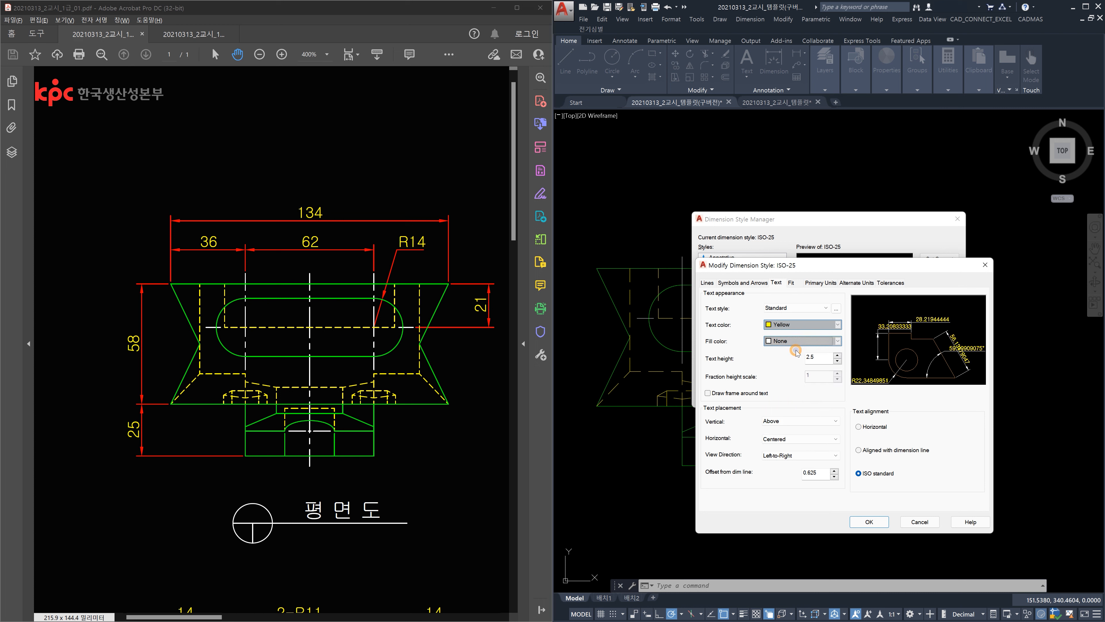
left_click(869, 526)
left_click(896, 396)
Add a horizontal linear dimension from the top view's upper left corner to the upper end of the left vertical center line.
middle_click_drag(692, 332, 802, 358)
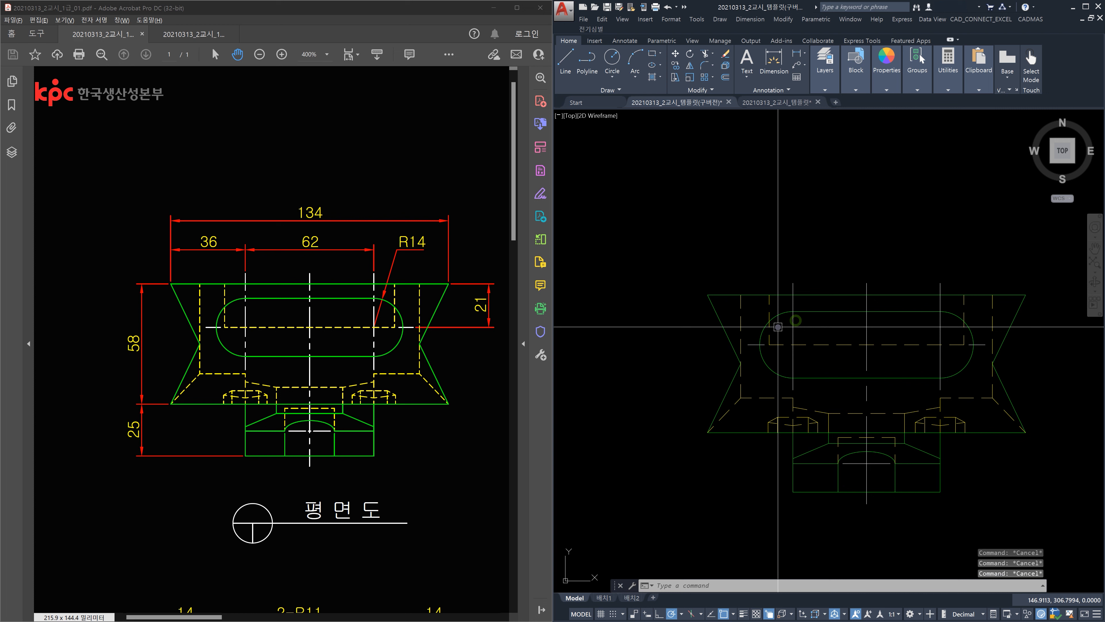
type("DLI")
key("Return")
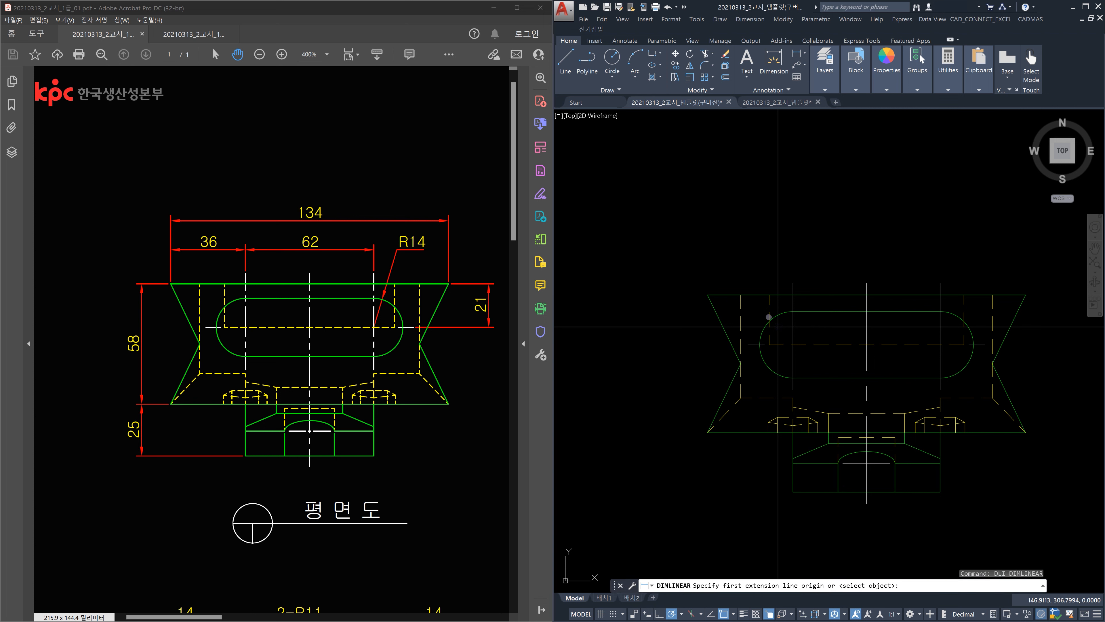
left_click(709, 296)
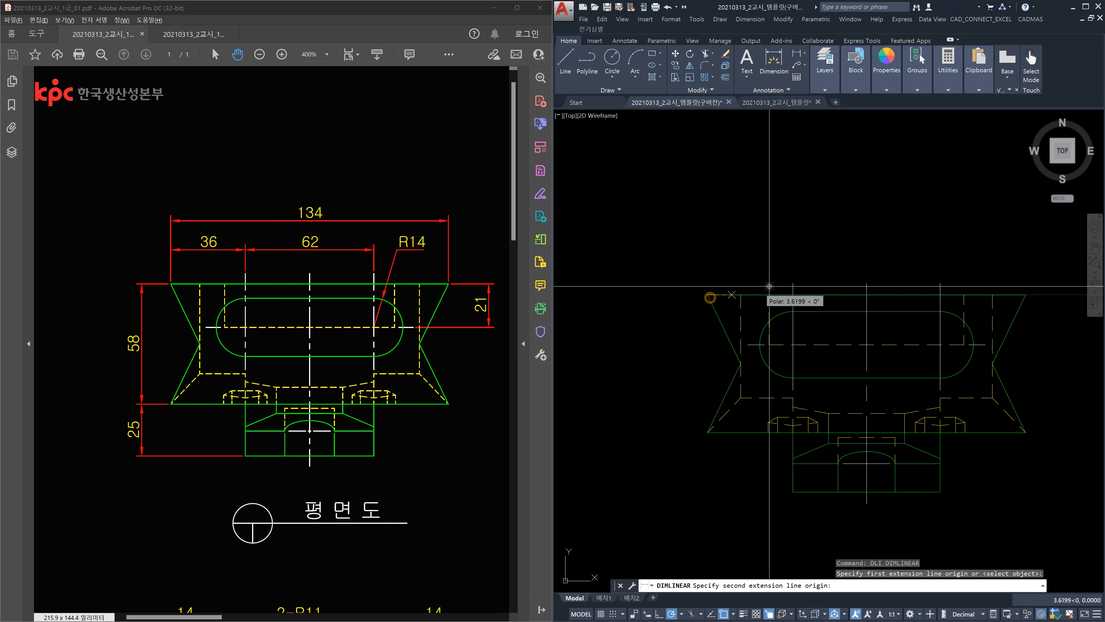
left_click(793, 283)
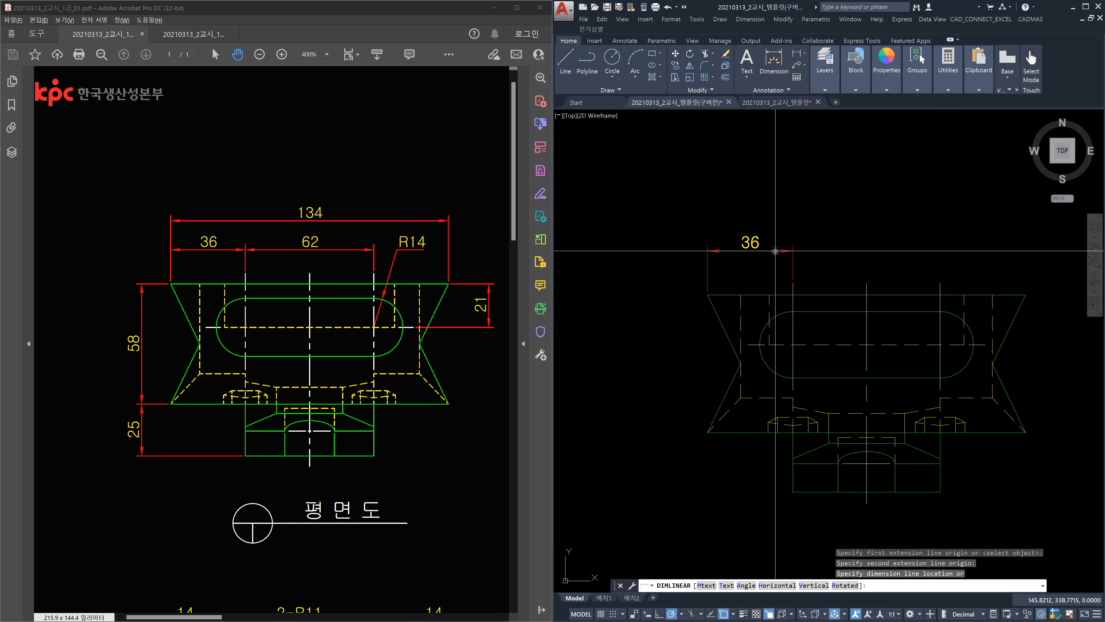
Place the linear dimension above the top view's left part and continue it to the slot's right vertical centre line.
left_click(775, 256)
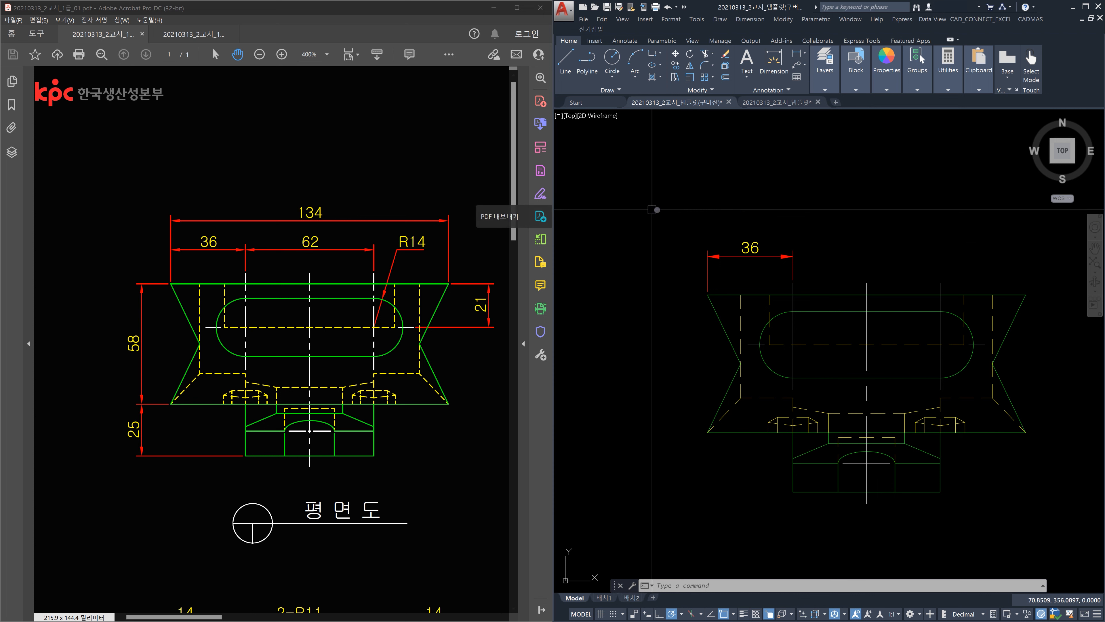
type("d")
key("Return")
left_click(940, 278)
key("Escape")
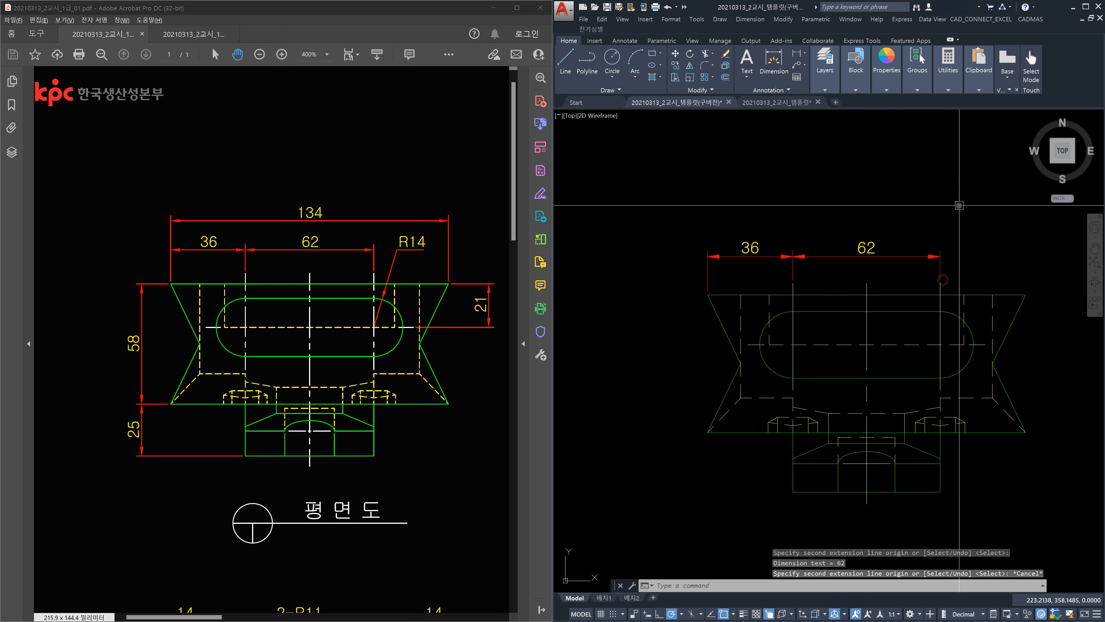
Add a horizontal linear dimension across the top view's full width, placed above the existing dimension chain.
type("dli")
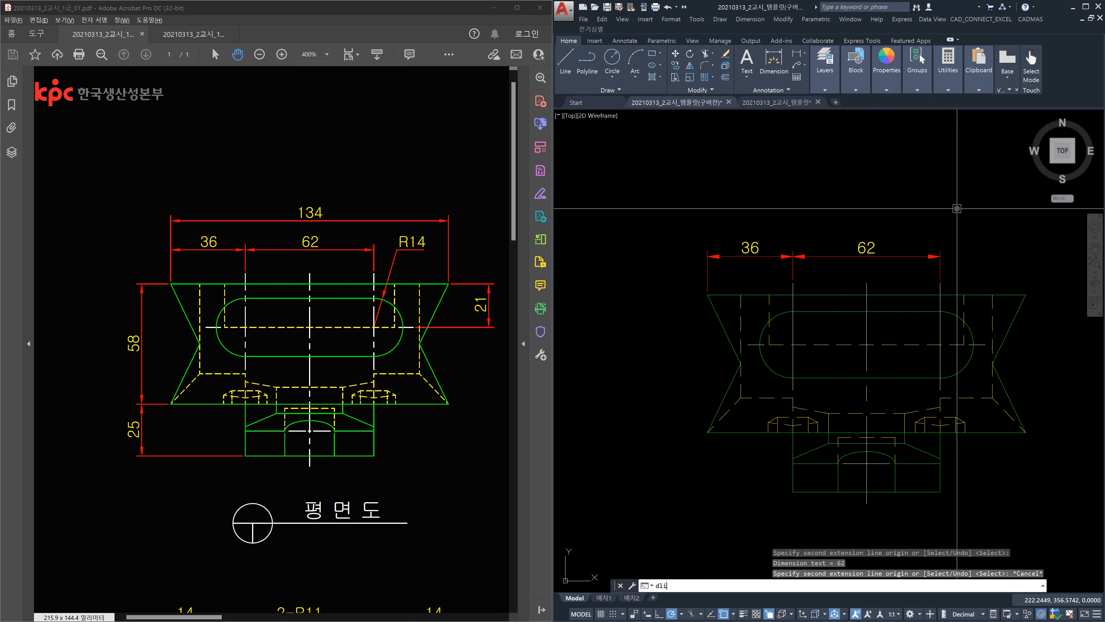
key("Return")
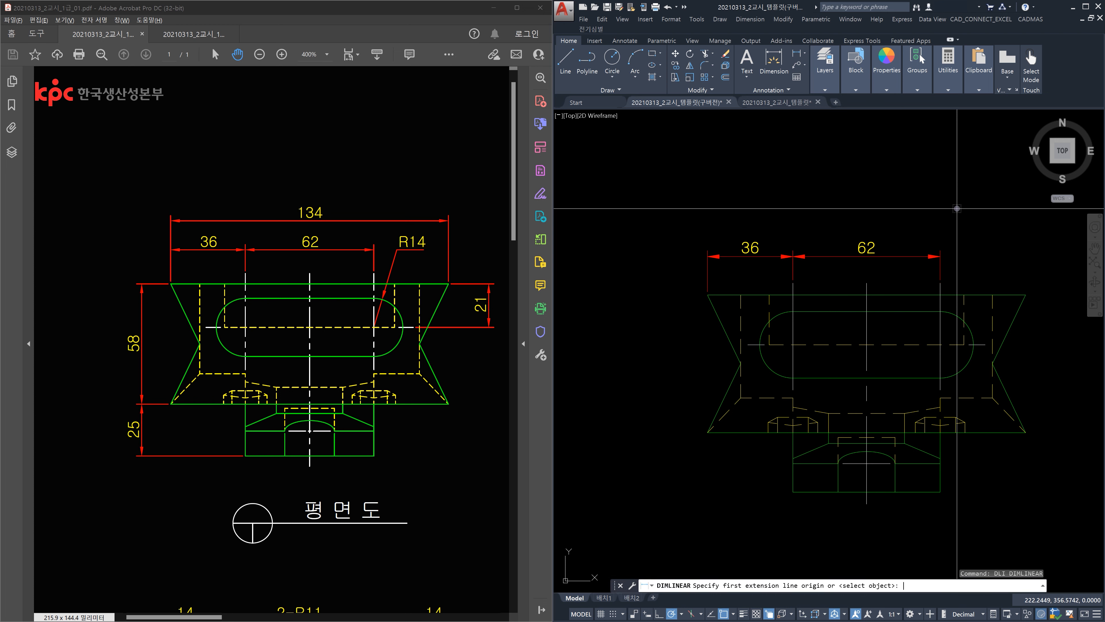
left_click(713, 304)
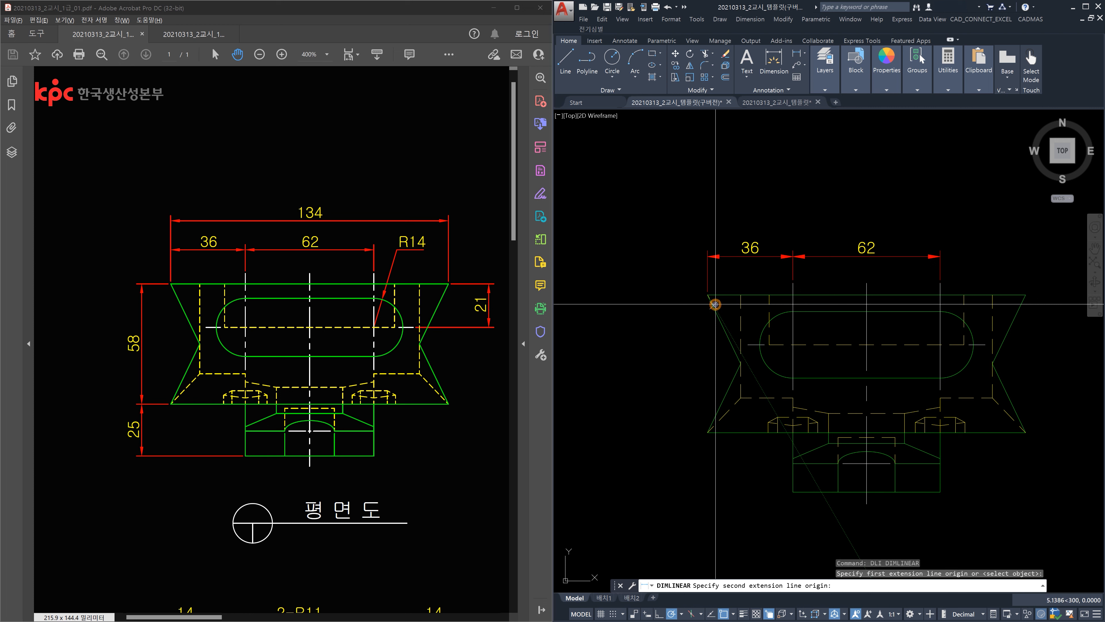
left_click(1025, 295)
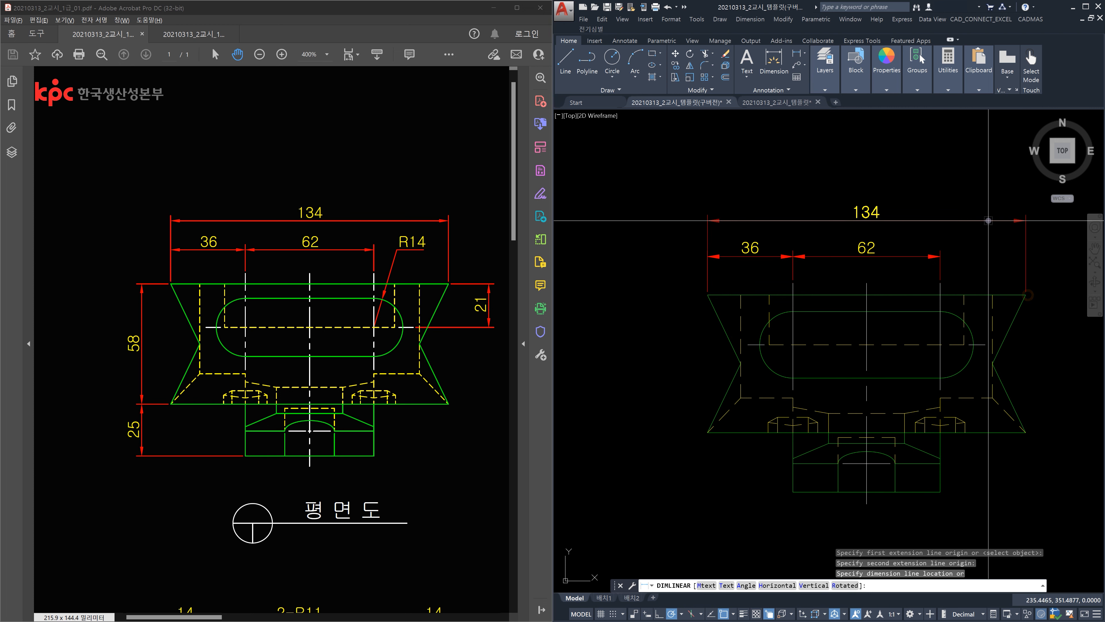
left_click(989, 221)
key("Escape")
Add a radius dimension to the slot's right arc, with its text above and to the right of the top view.
middle_click_drag(953, 296, 870, 293)
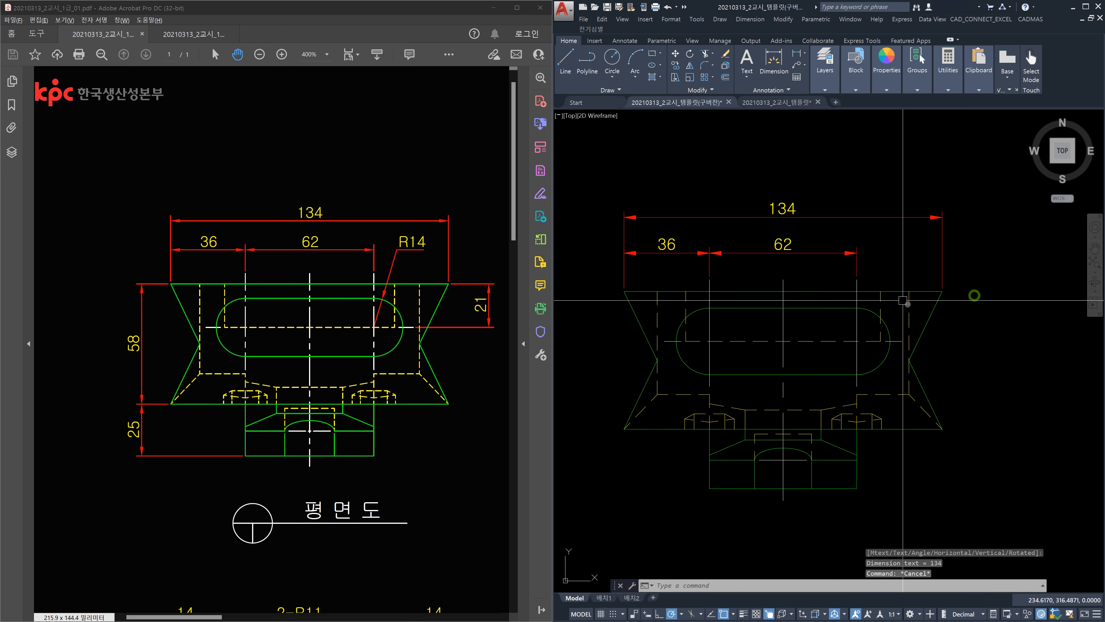
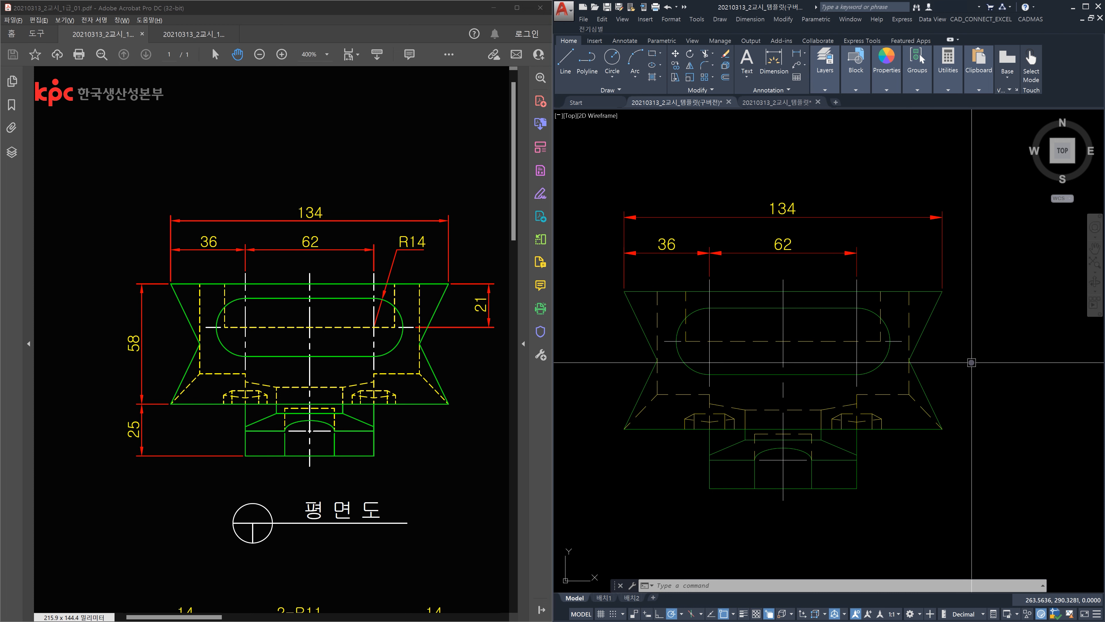
key("Escape")
key("Escape")
key("Escape")
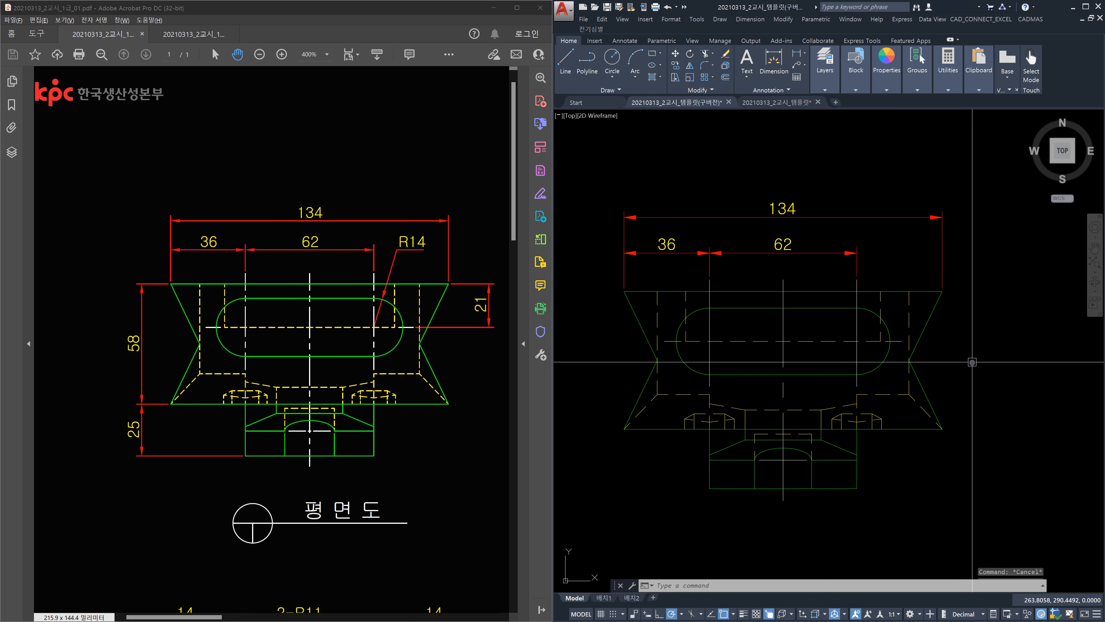
type("dra")
key("Return")
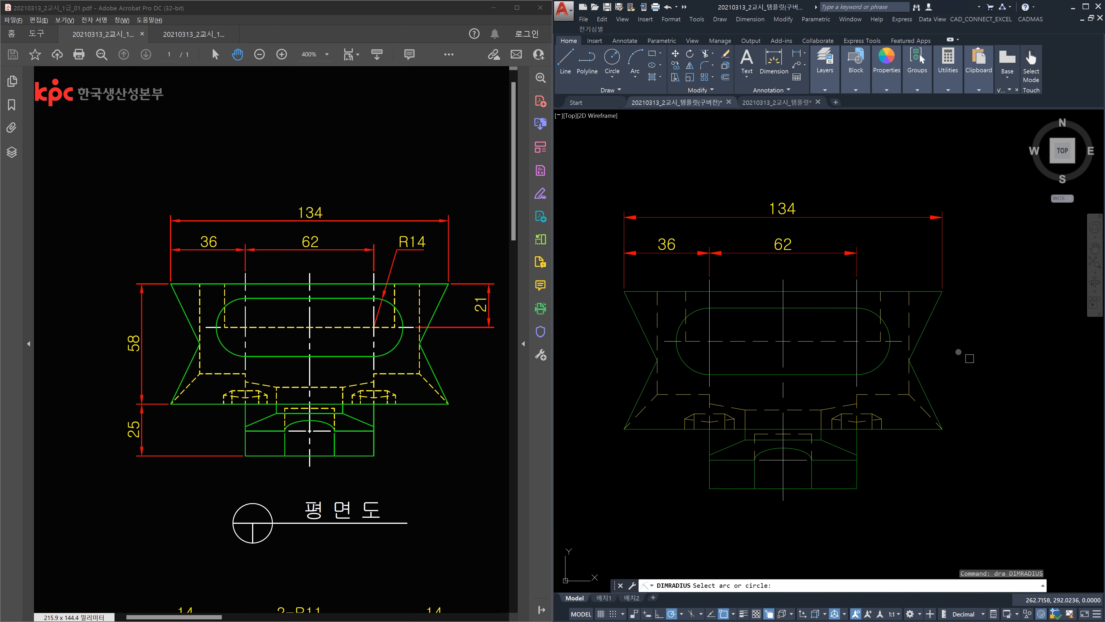
left_click(886, 311)
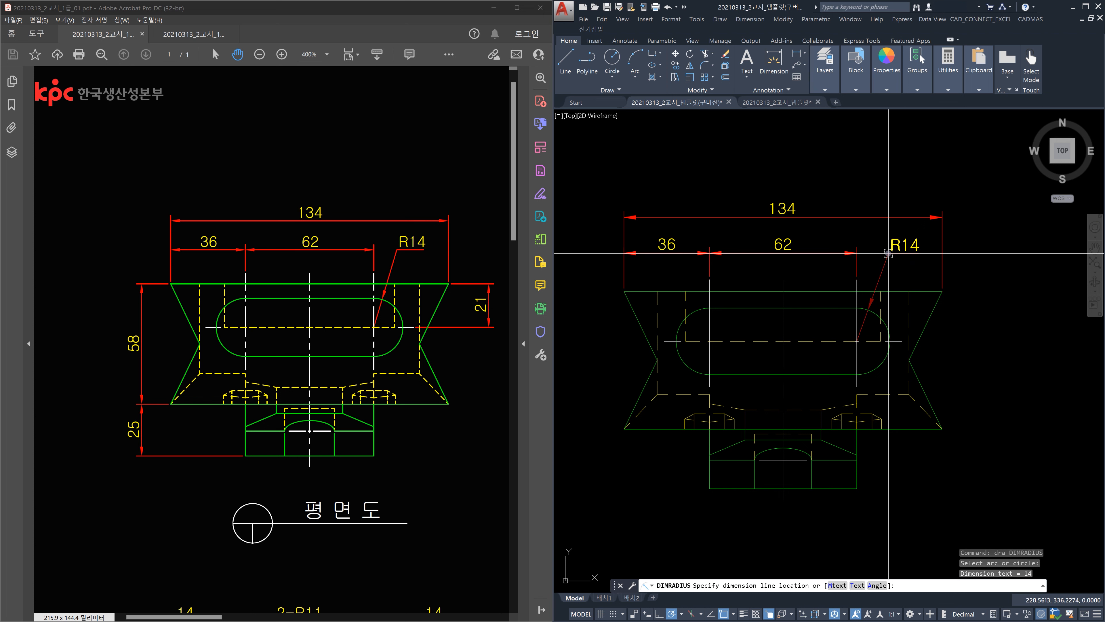
left_click(888, 252)
key("Escape")
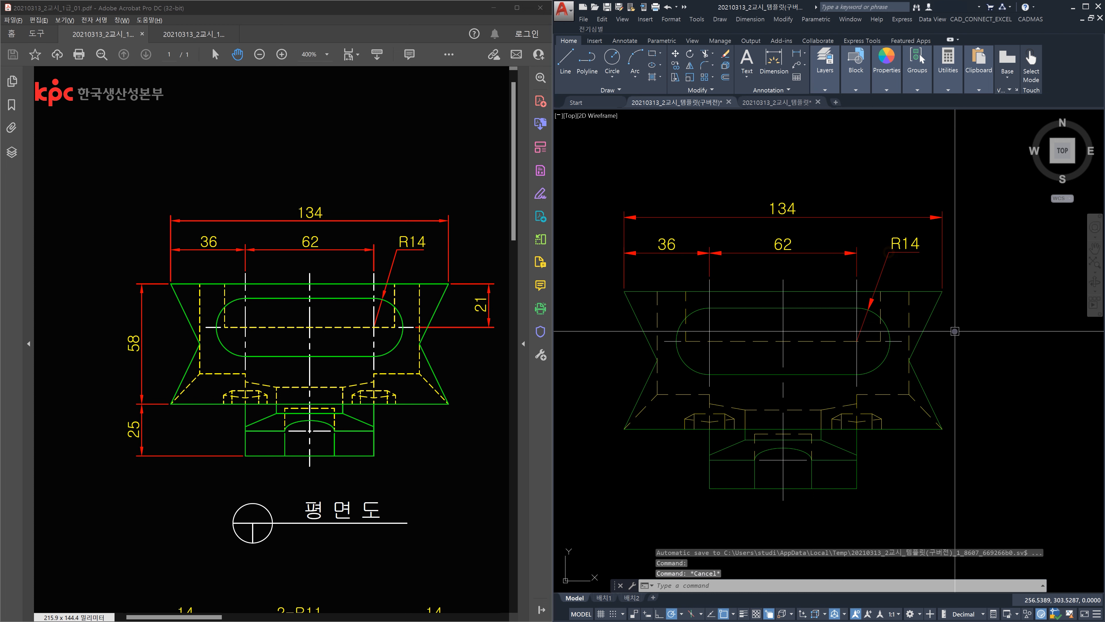
Add a vertical linear dimension from the top view's upper-right corner to the slot's horizontal centre line, placed right of the view.
middle_click_drag(963, 336, 937, 312)
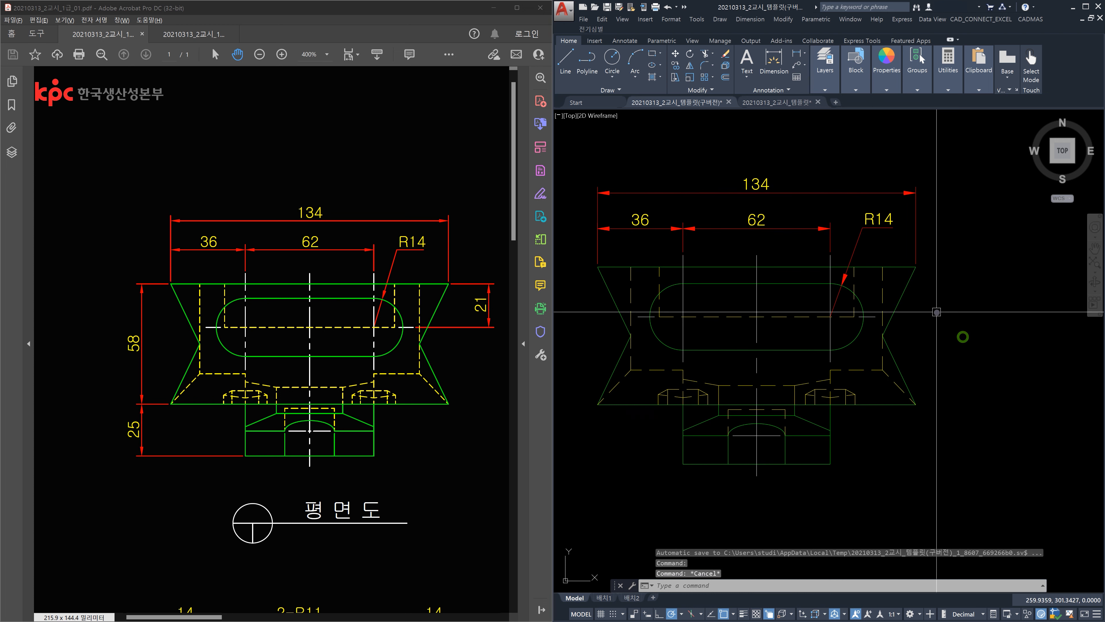
type("d")
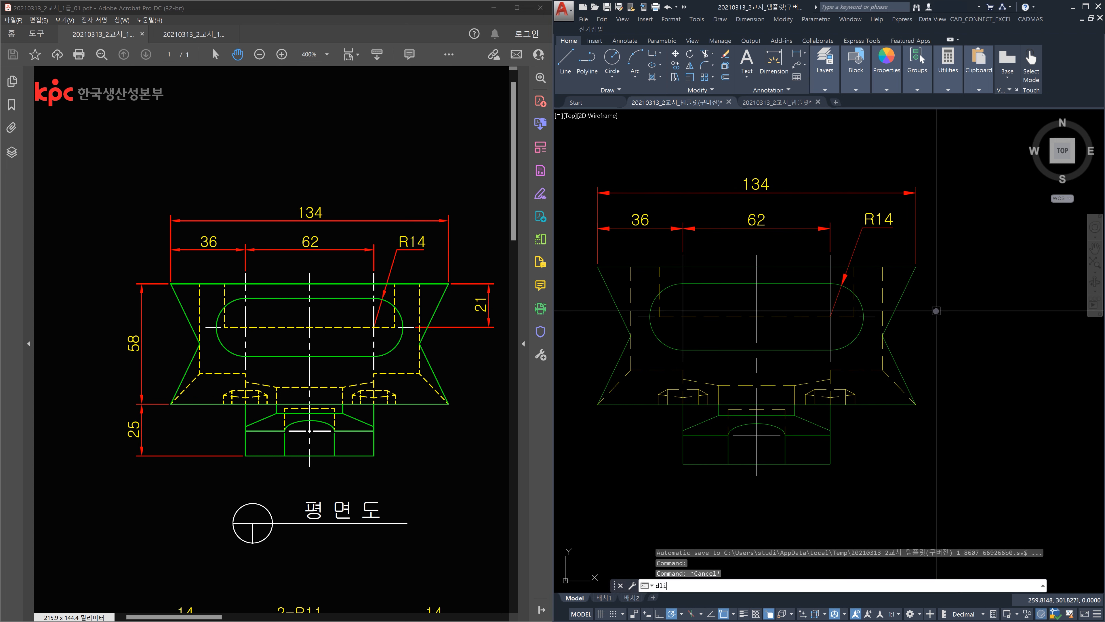
type("li")
key("Return")
left_click(916, 266)
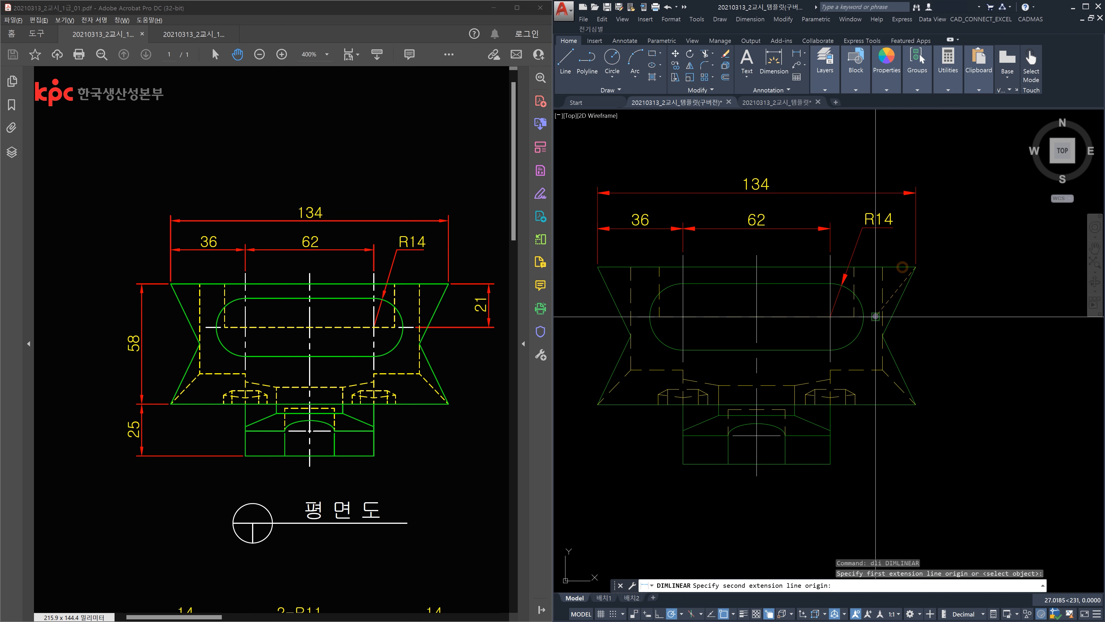
left_click(876, 316)
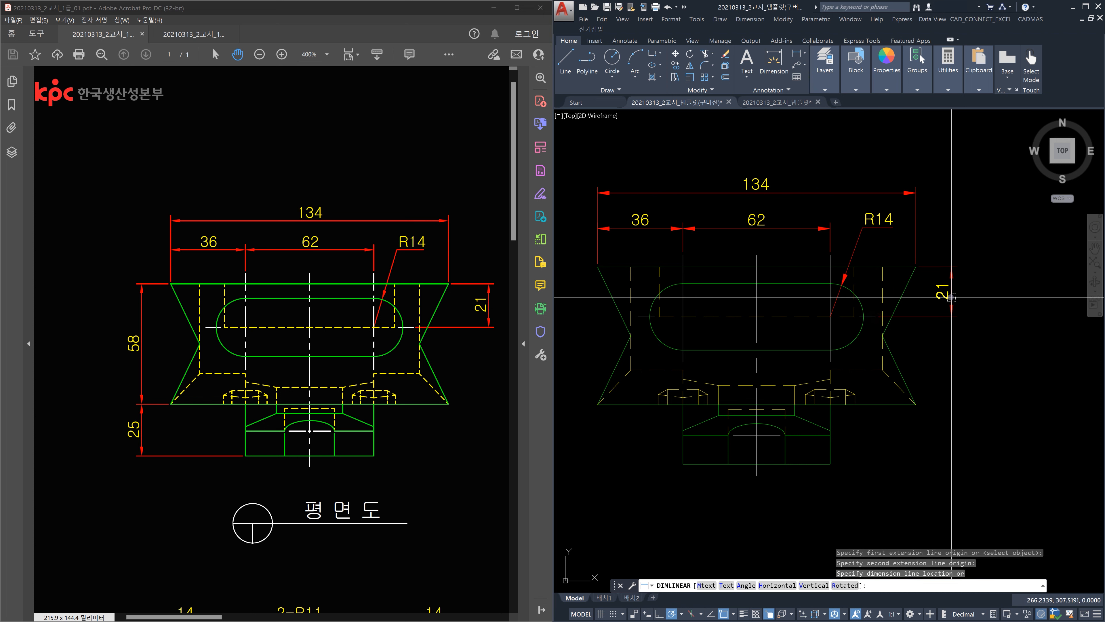
left_click(951, 297)
Add a vertical linear dimension between the upper and lower left corners of the top view's main body, placed left of the view.
middle_click_drag(870, 307, 972, 312)
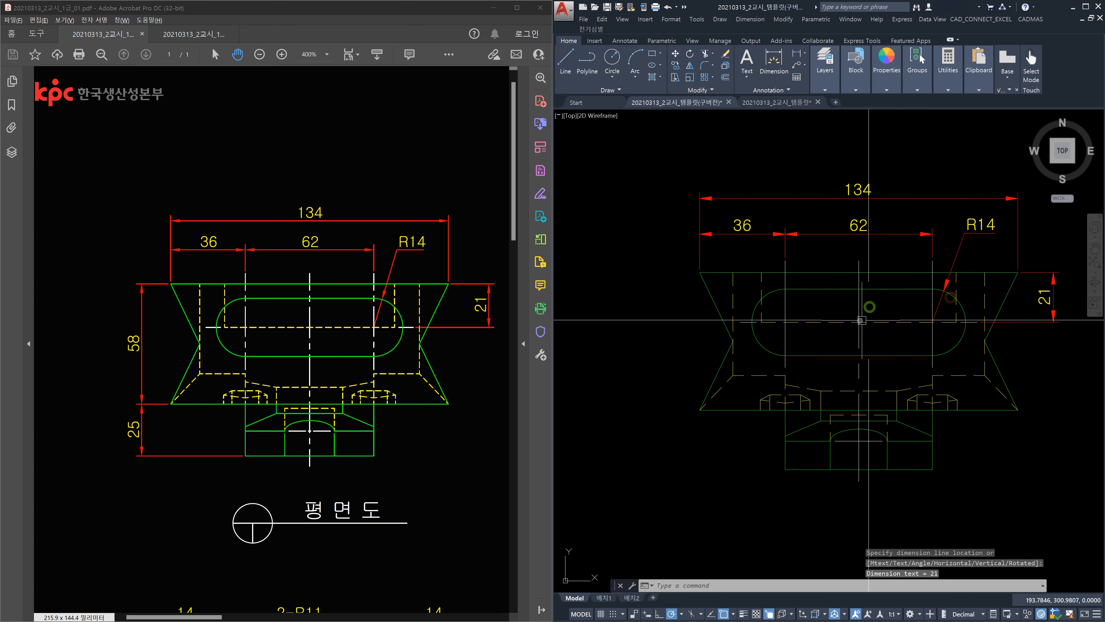
key("Return")
left_click(700, 274)
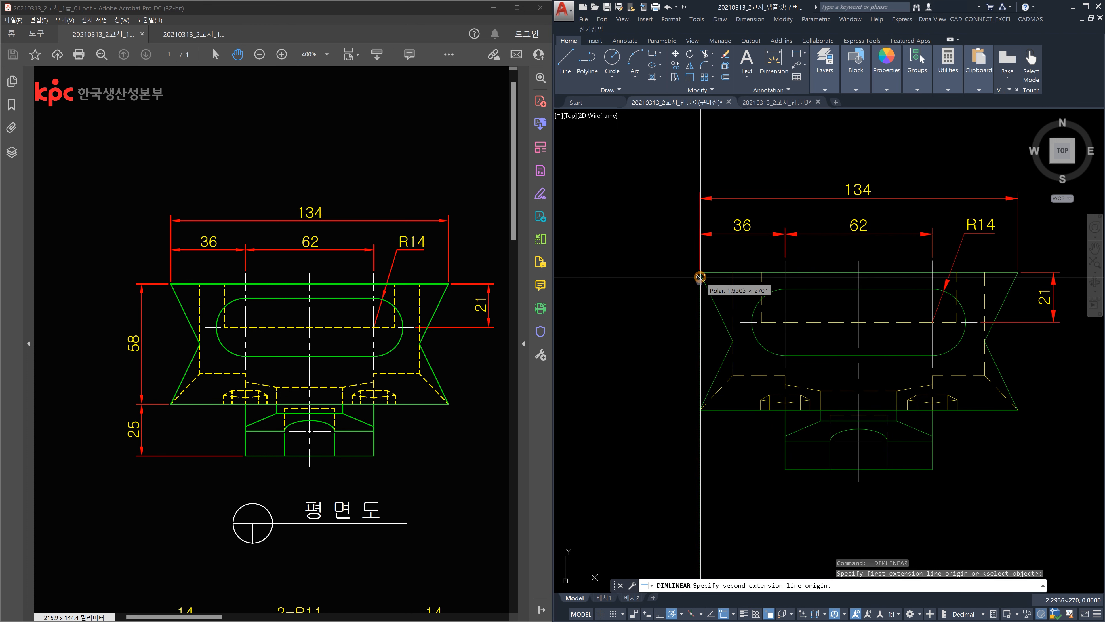
left_click(698, 408)
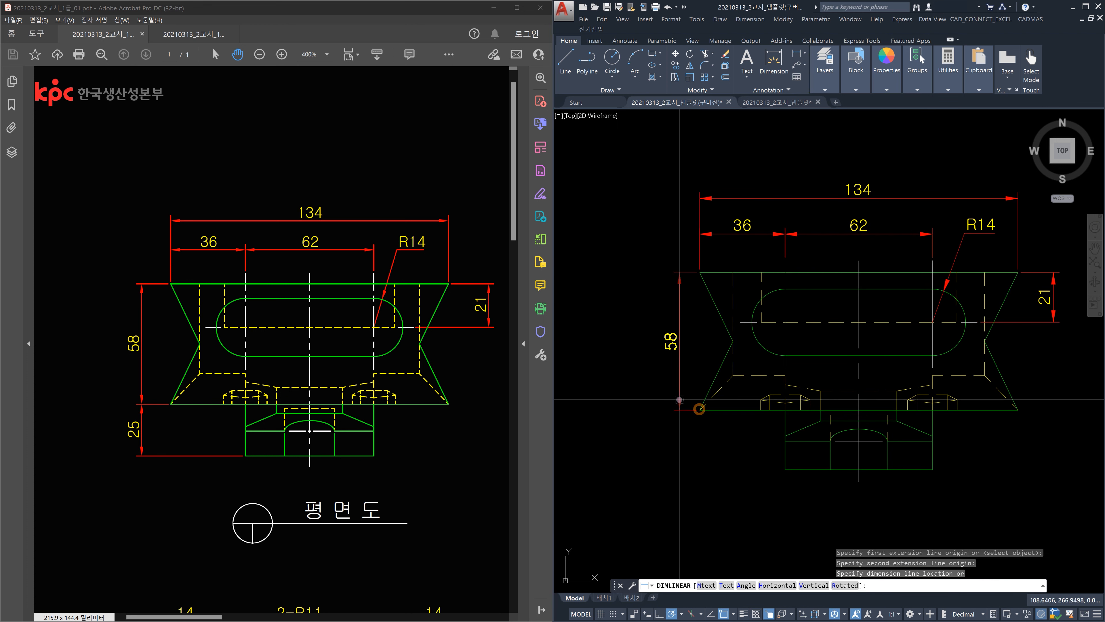
left_click(663, 398)
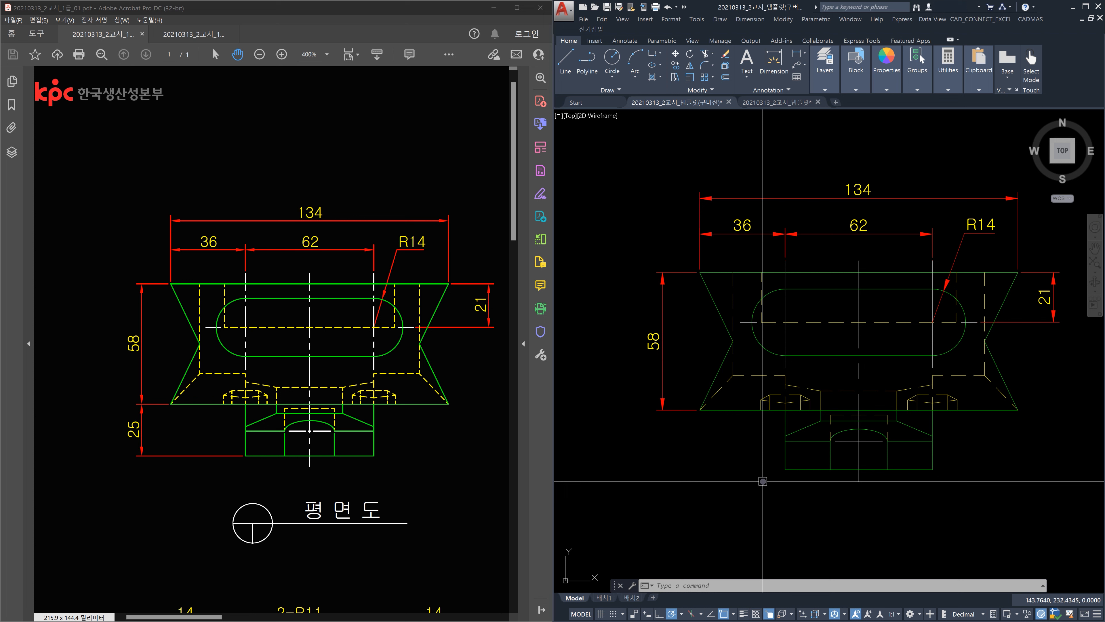
Continue the left vertical dimension down to the lower-left corner of the top view's projecting block.
type("dc")
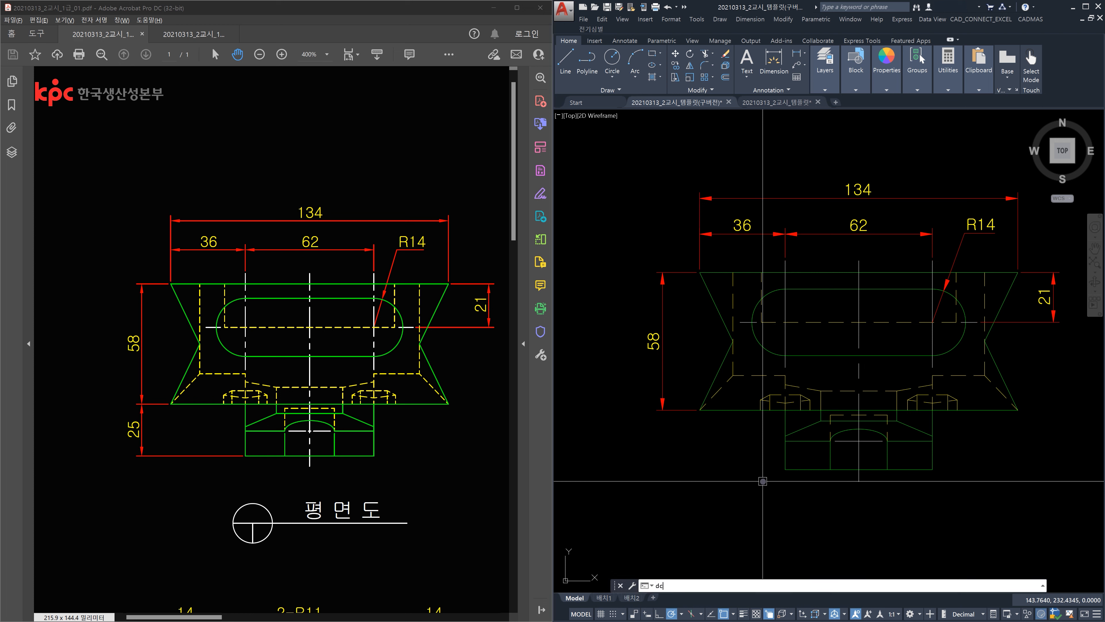
type("o")
key("Return")
left_click(783, 470)
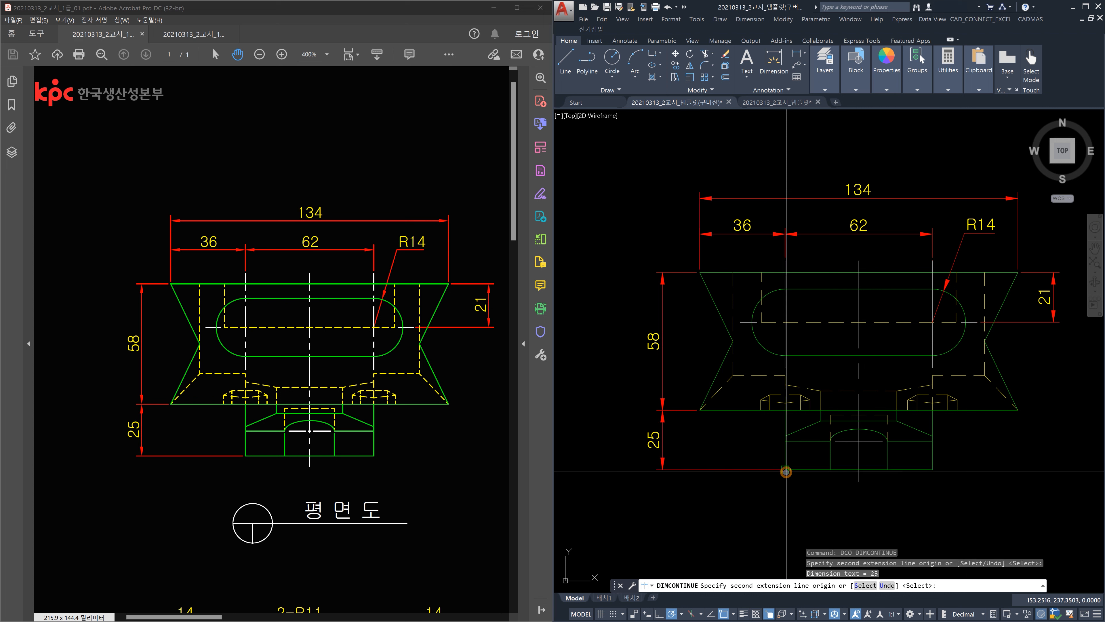
key("Escape")
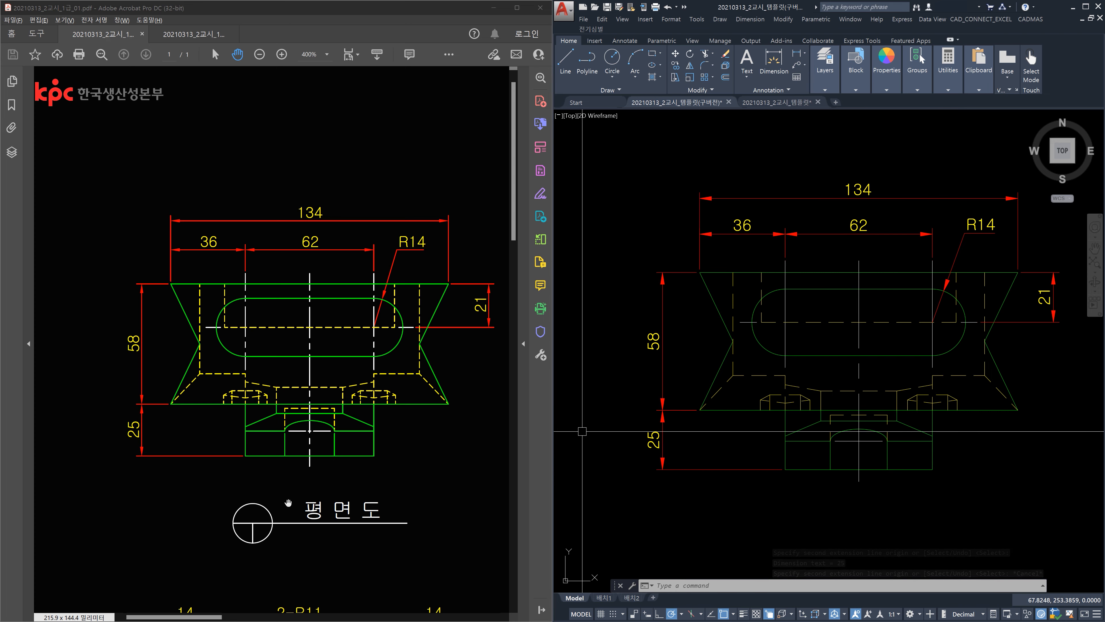
Dimension the front view's height from its bottom edge to the horizontal hidden line, aligning the dimension line with the top view's left dimensions.
scroll(363, 524, "down", 8)
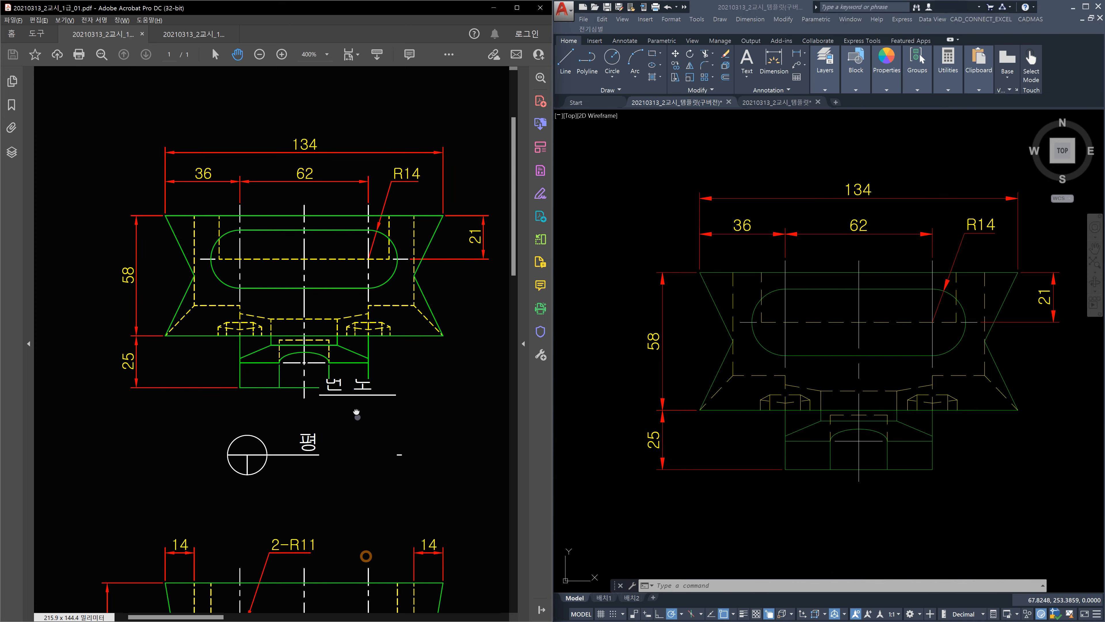
left_click(734, 491)
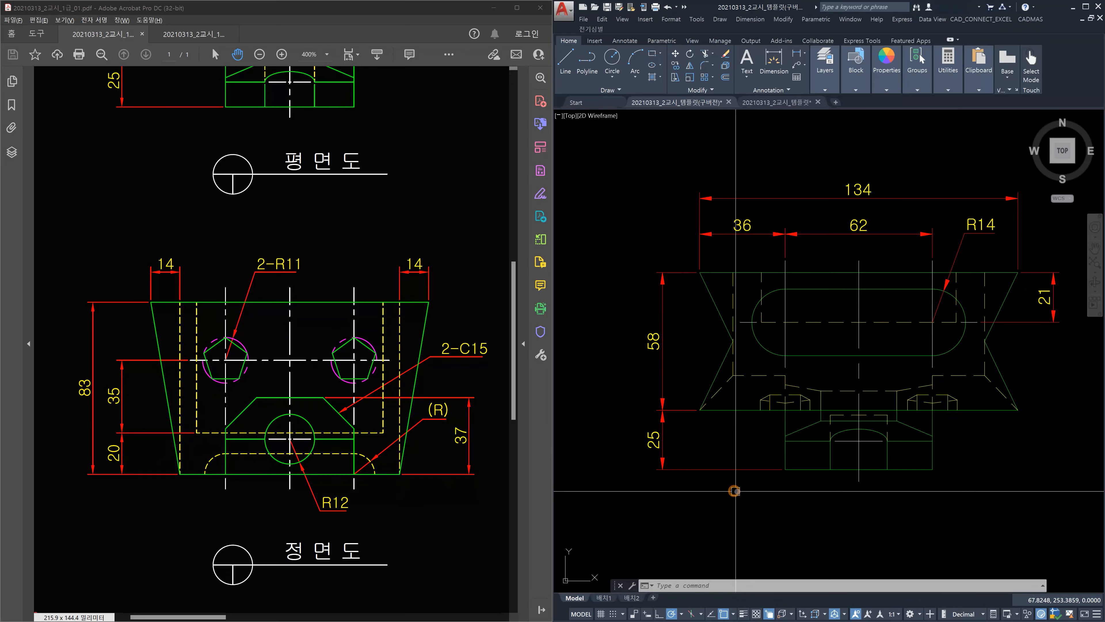
mouse_move(900, 546)
middle_mouse_down()
mouse_move(862, 379)
mouse_move(880, 412)
mouse_move(890, 392)
middle_mouse_up()
middle_click_drag(837, 423, 843, 428)
key("Escape")
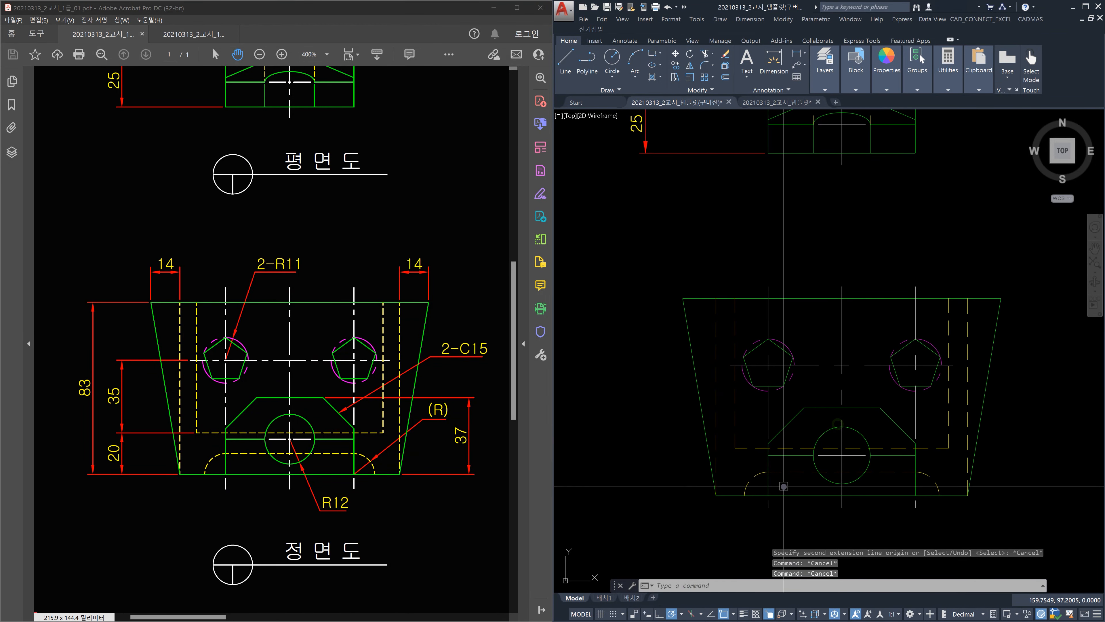
type("dli")
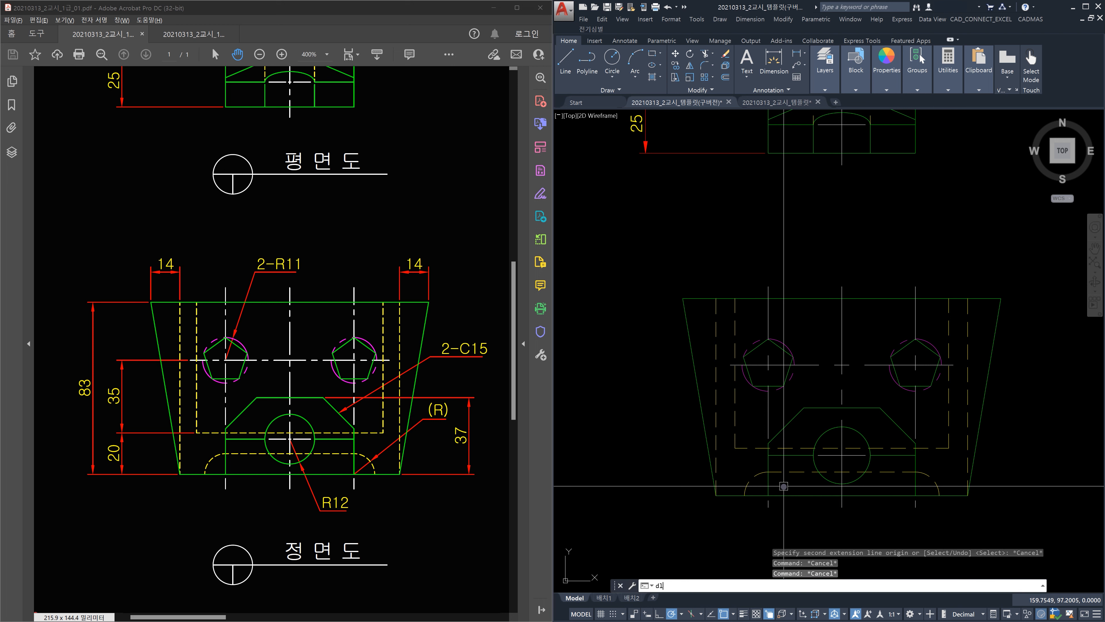
key("Return")
middle_click_drag(784, 486, 807, 531)
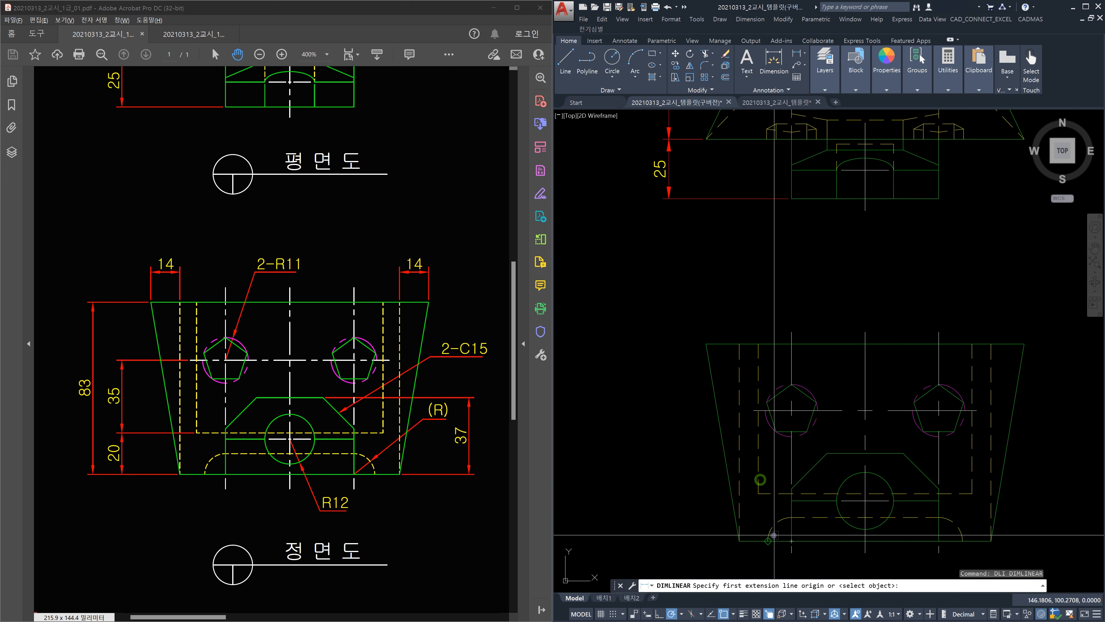
left_click(754, 539)
left_click(758, 493)
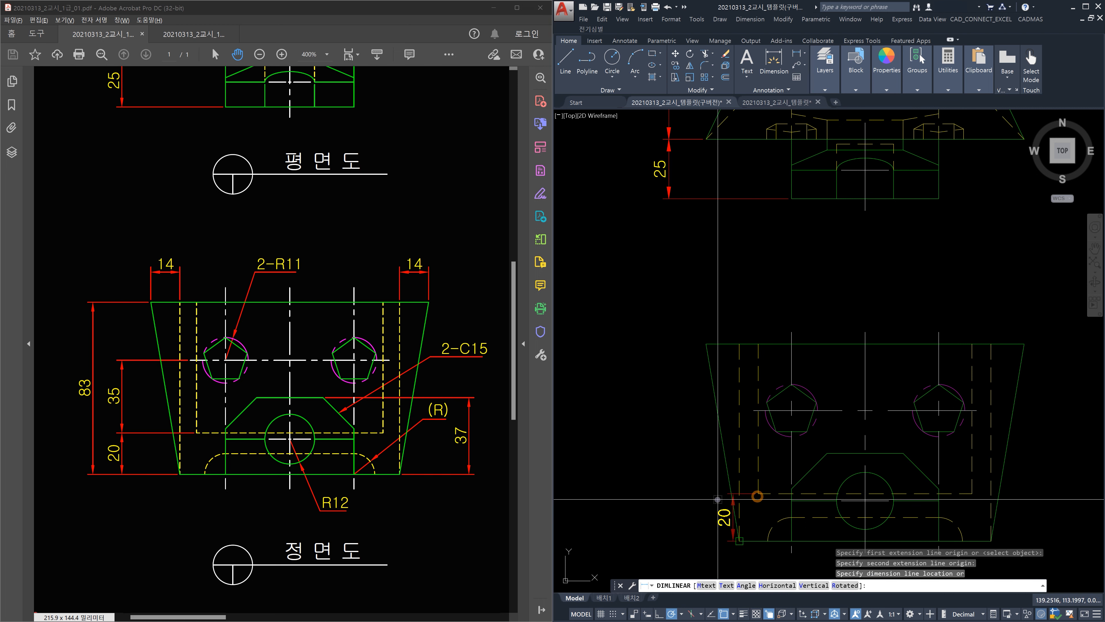
scroll(692, 504, "down", 2)
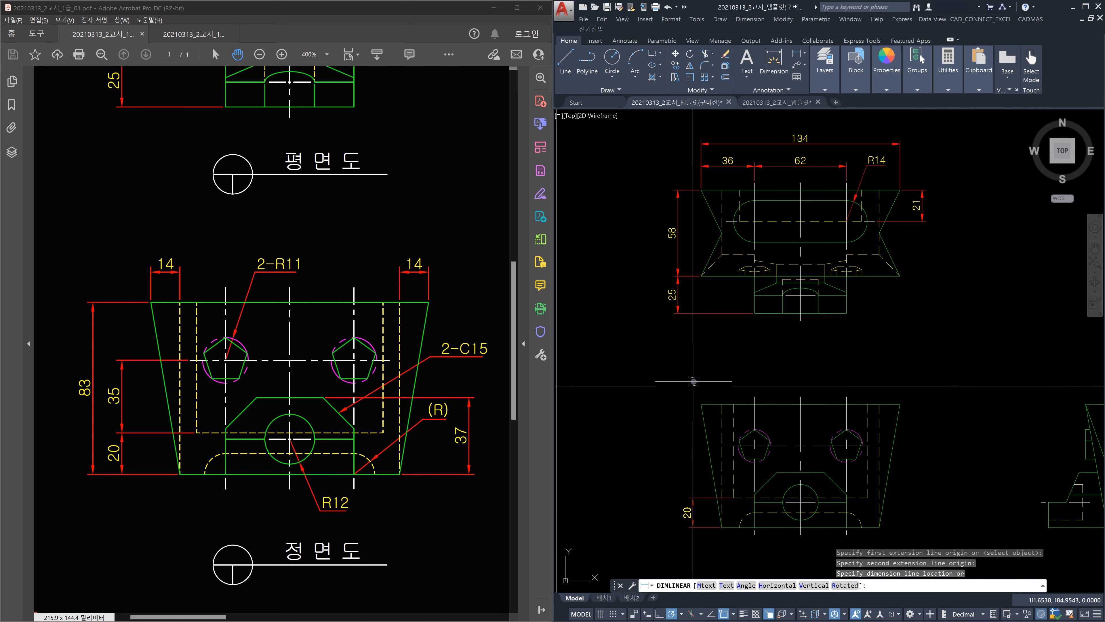
scroll(692, 372, "up", 2)
left_click(671, 251)
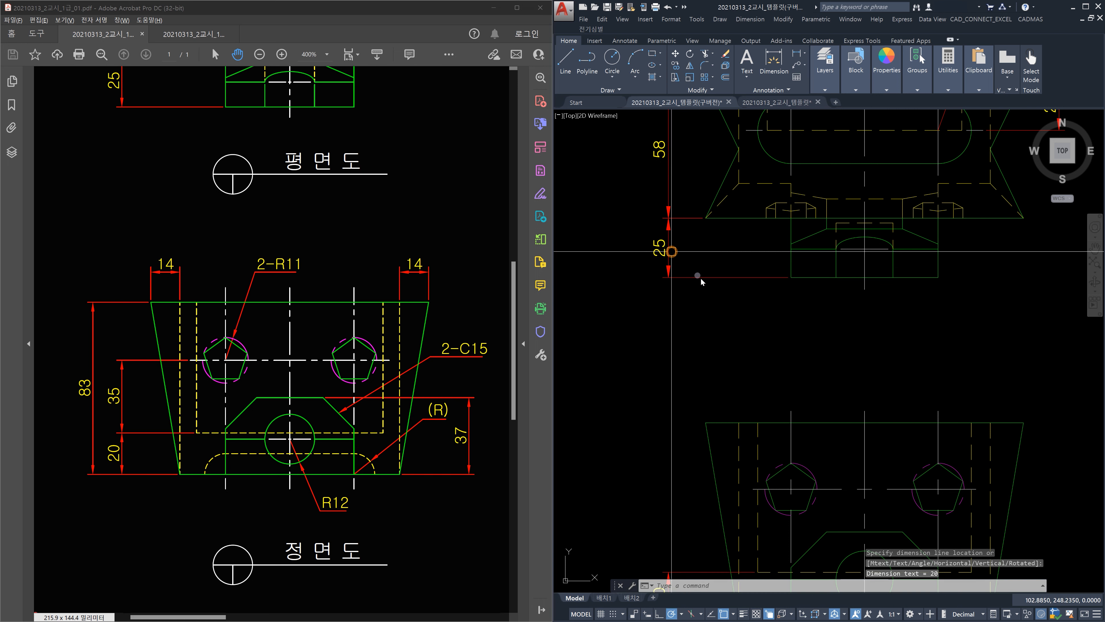
Continue the front view's left vertical dimension up to the horizontal centre line of the pentagons.
scroll(690, 271, "down", 3)
scroll(684, 476, "up", 5)
middle_click_drag(696, 472, 697, 471)
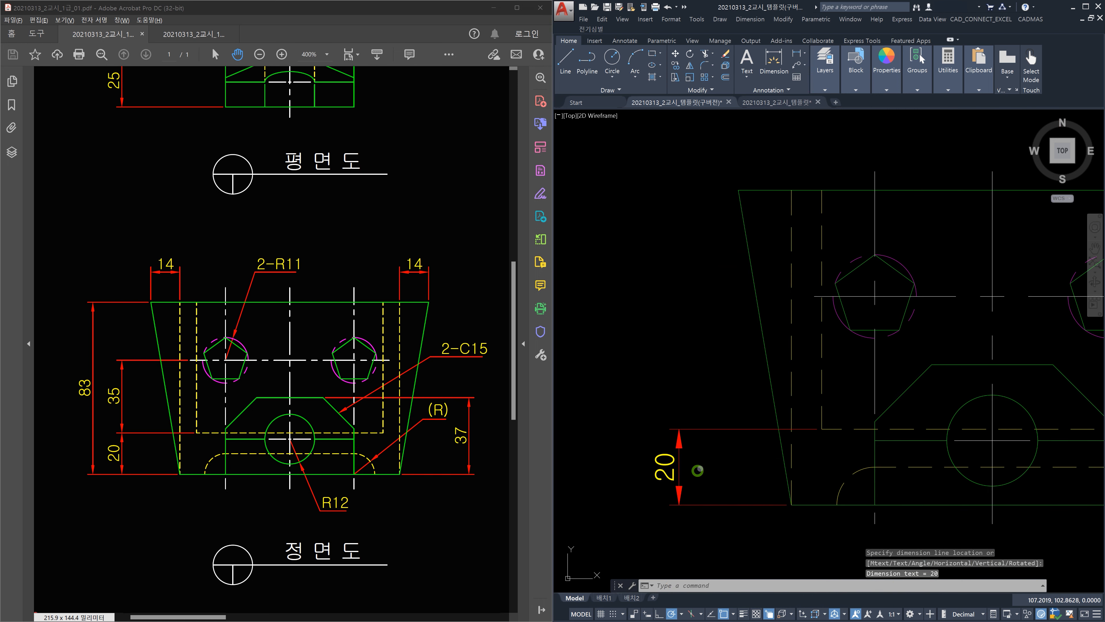
type("dco")
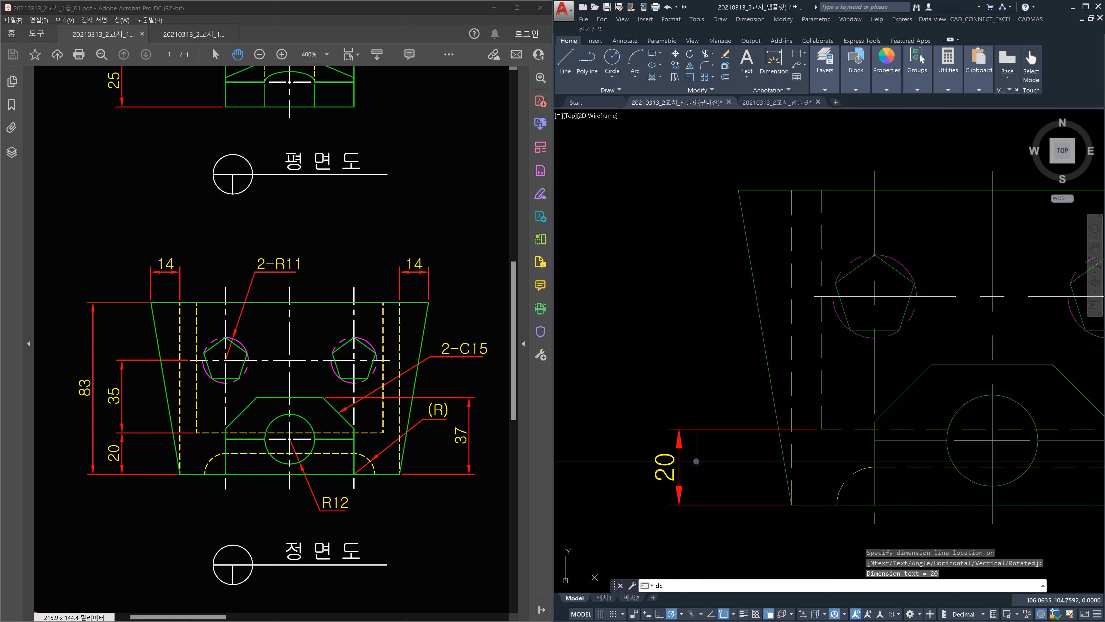
key("Return")
left_click(814, 298)
key("Escape")
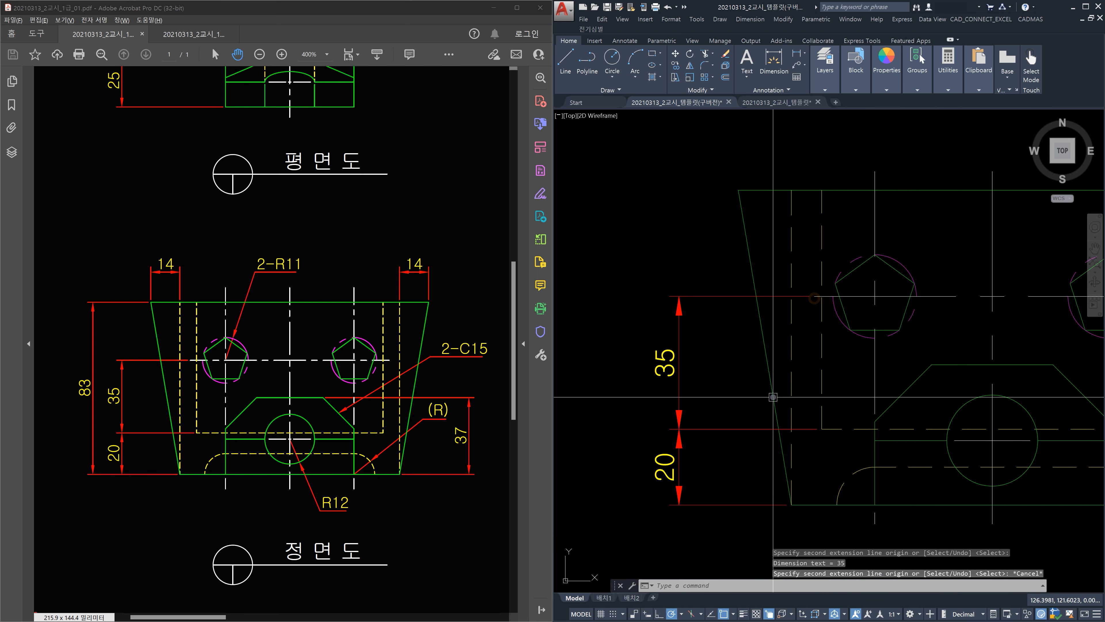
Add a vertical linear dimension for the front view's full height, from lower-left to upper-left corner, placed outside the existing left dimensions.
type("dli")
key("Return")
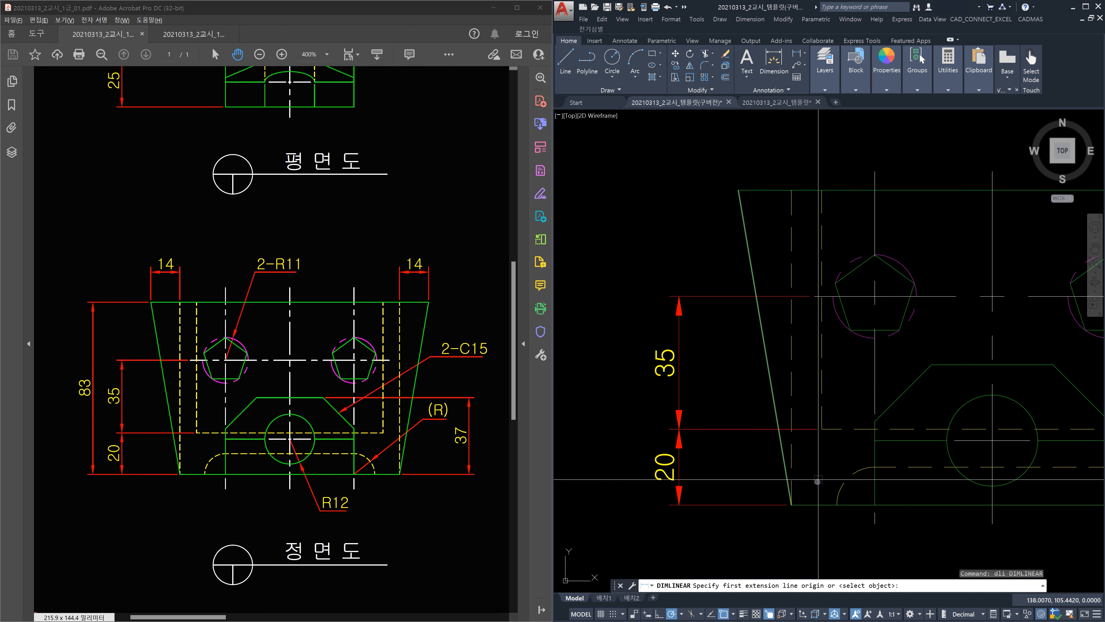
left_click(792, 503)
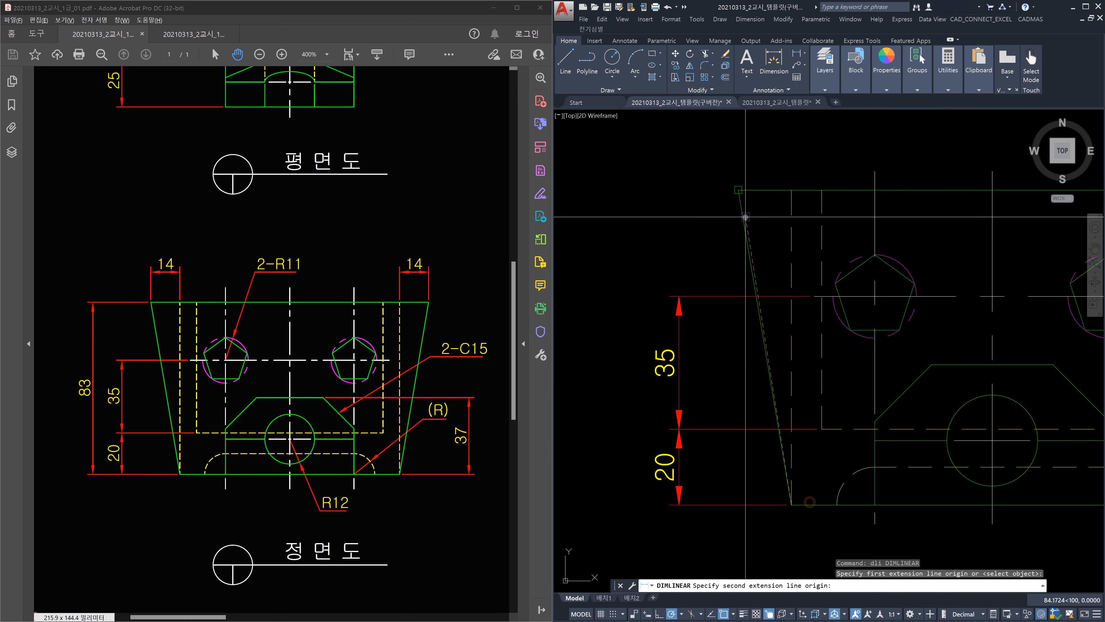
left_click(739, 191)
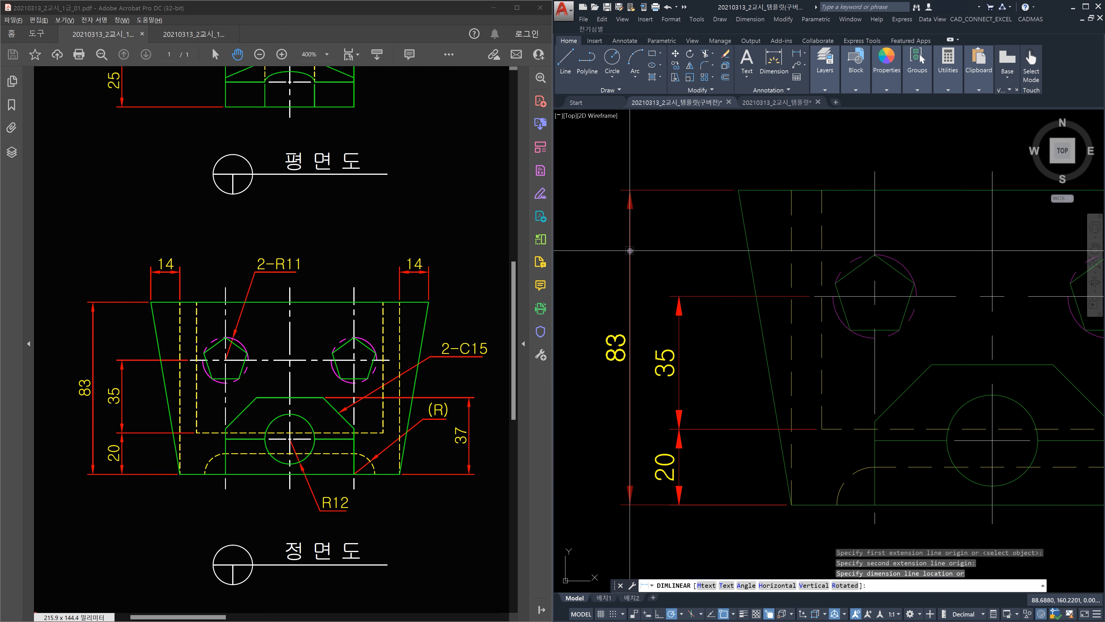
left_click(629, 250)
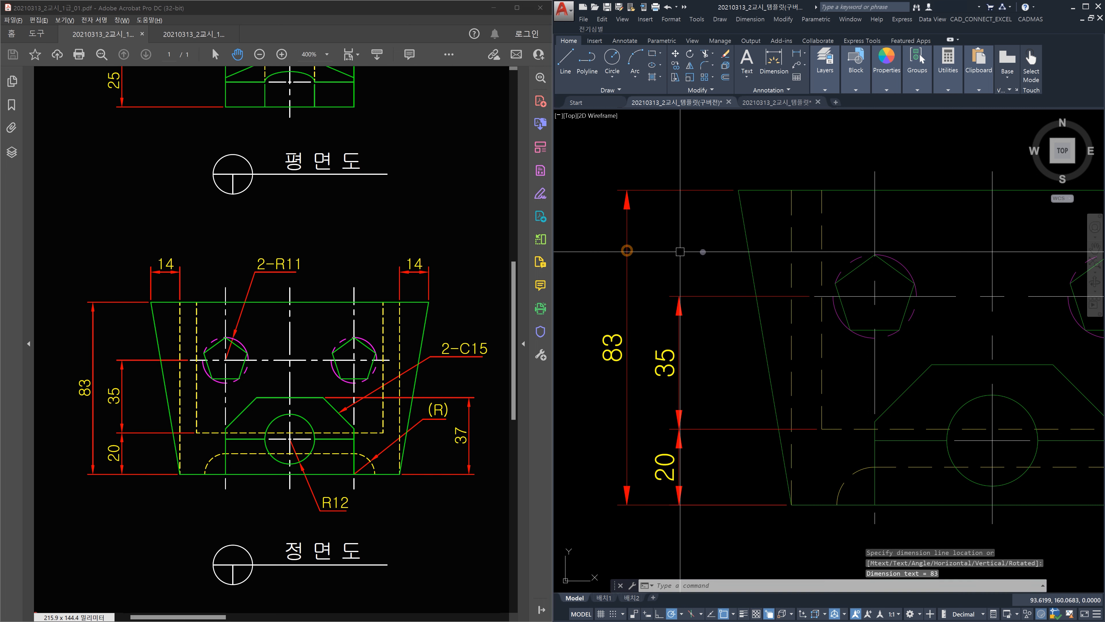
Add a horizontal linear dimension above the front view from its upper-left corner to the top of the outermost left hidden line.
scroll(637, 249, "down", 3)
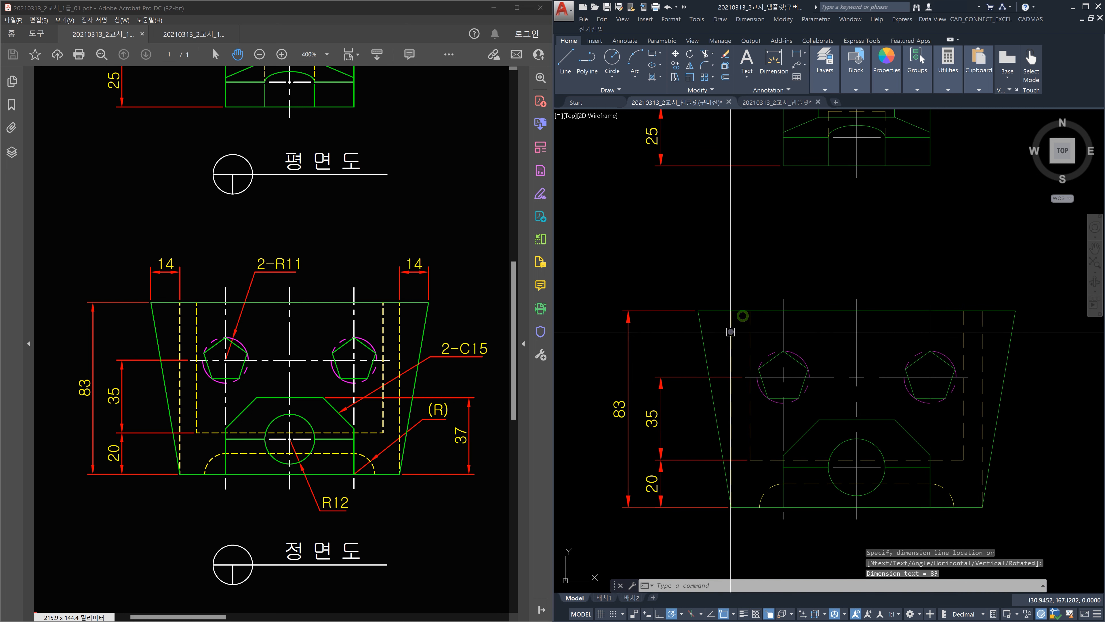
key("Return")
left_click(699, 310)
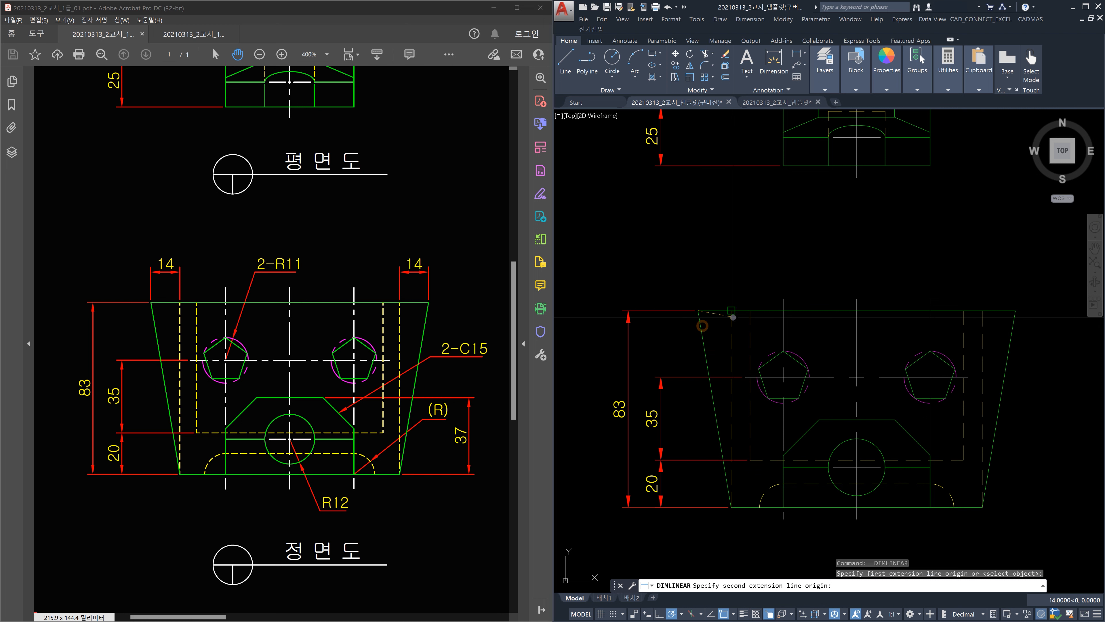
left_click(733, 316)
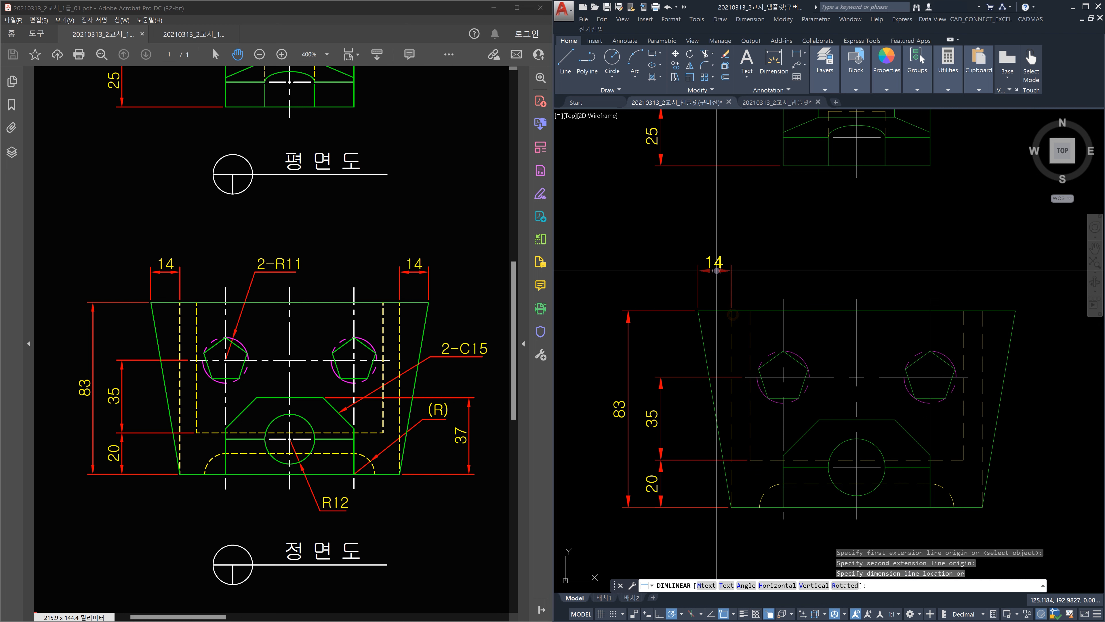
left_click(717, 273)
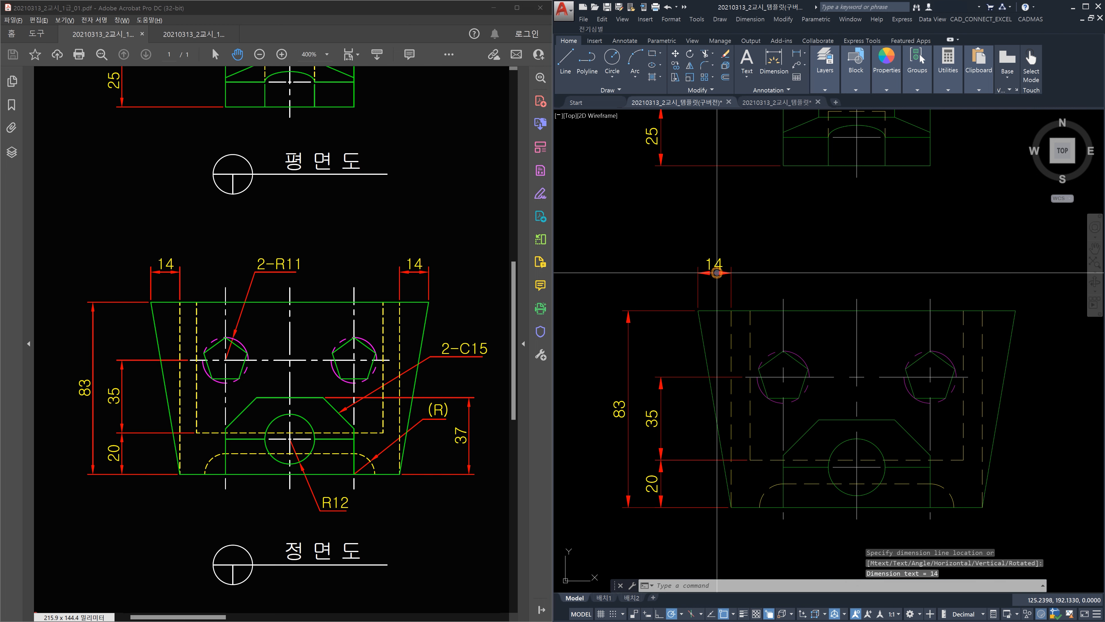
Add a horizontal linear dimension from the front view's upper-right corner to the outermost right hidden line, level with the upper-left dimension.
key("Return")
left_click(1016, 310)
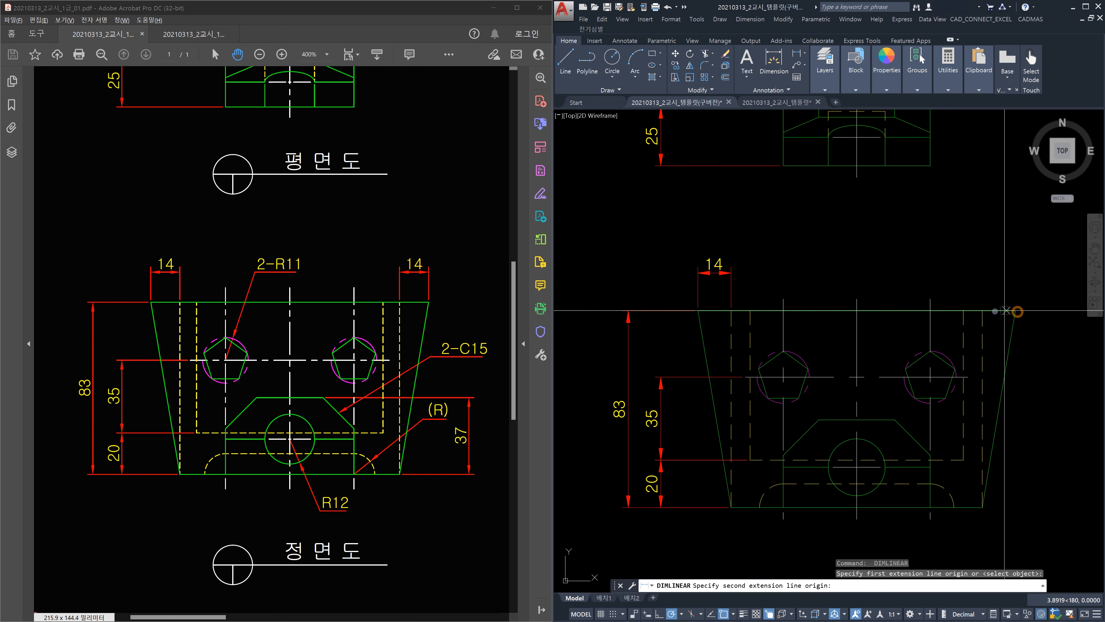
left_click(983, 310)
left_click(955, 272)
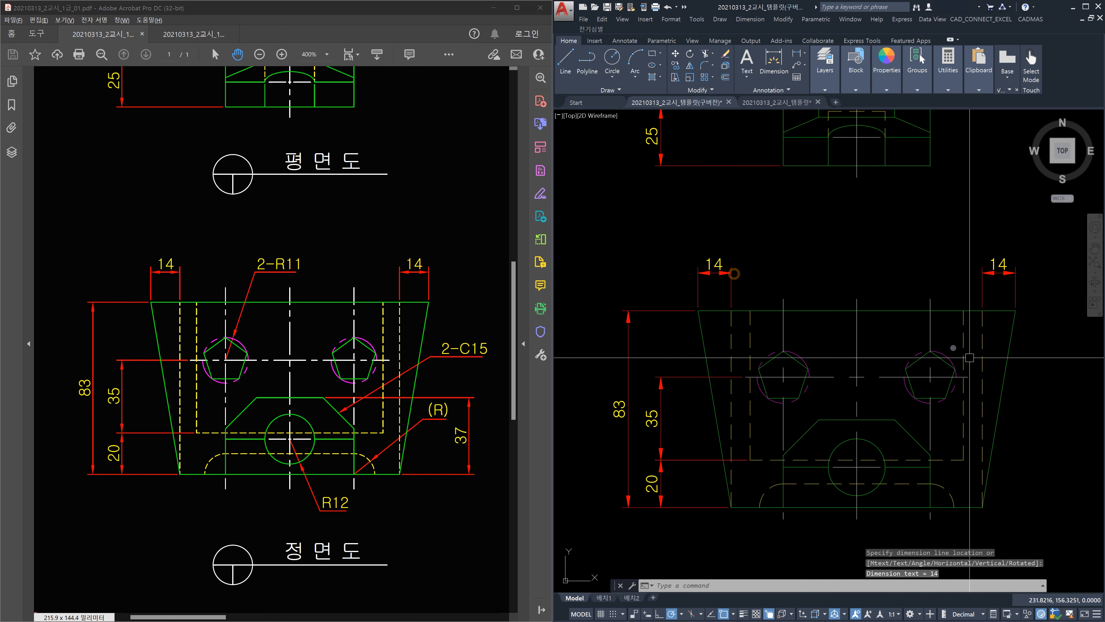
Add a radius dimension to the circle around the left pentagon, placing its text above the front view.
middle_click_drag(962, 354, 898, 300)
middle_click_drag(908, 337, 885, 344)
type("d")
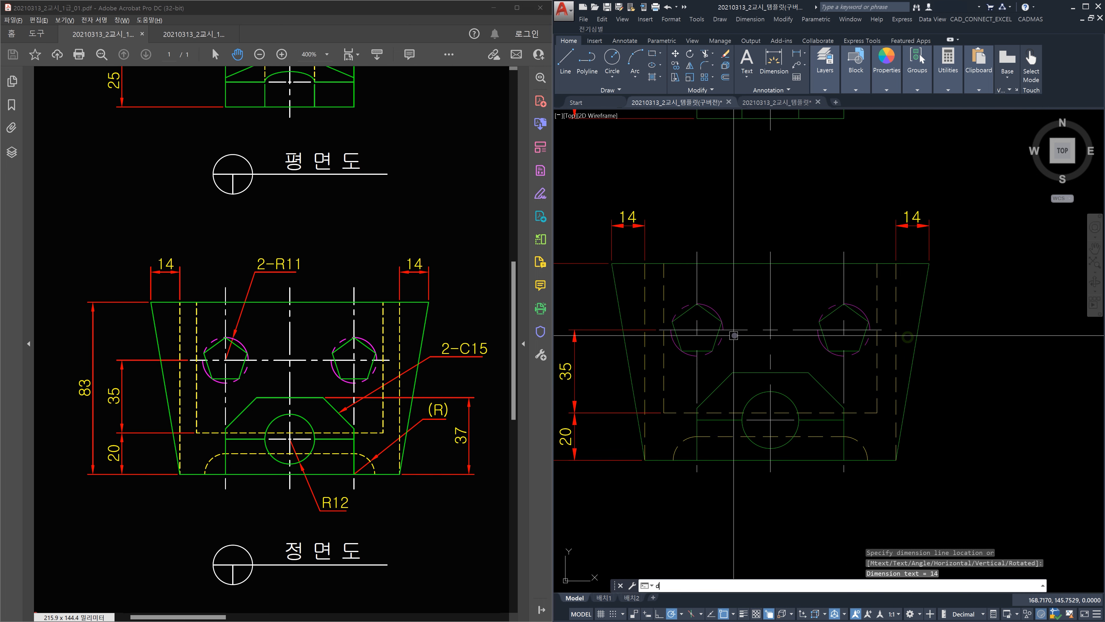
type("ra")
key("Return")
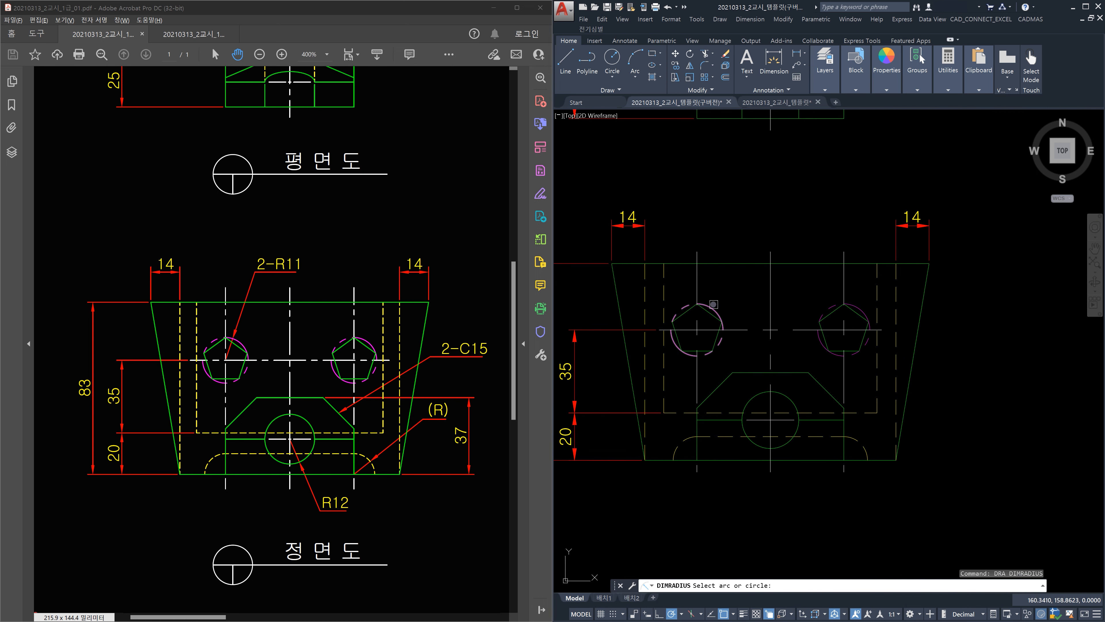
left_click(714, 304)
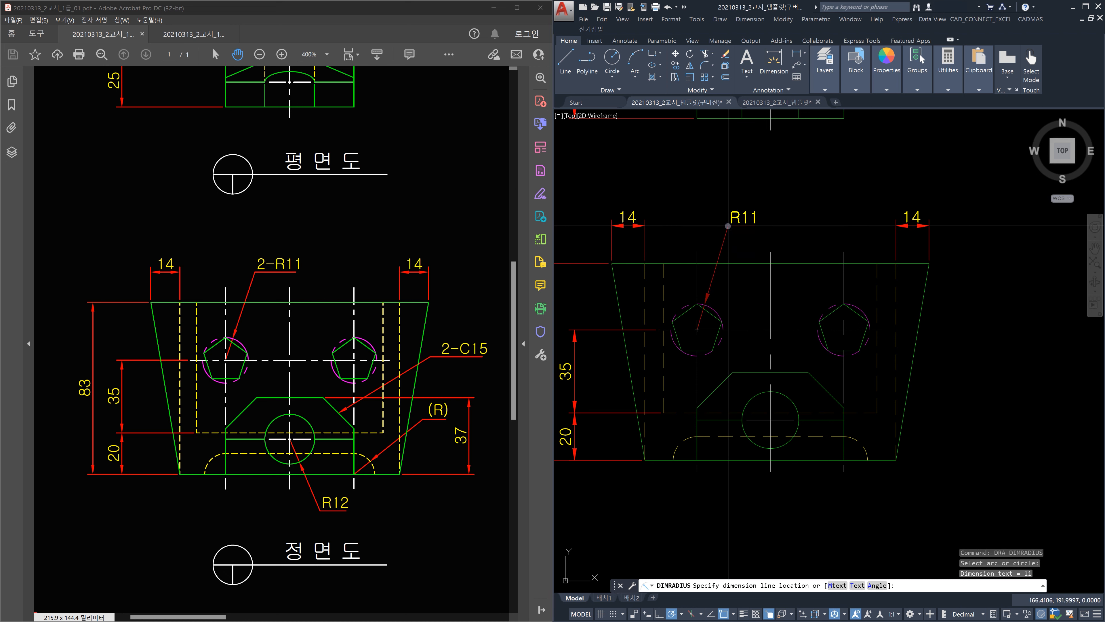
left_click(728, 226)
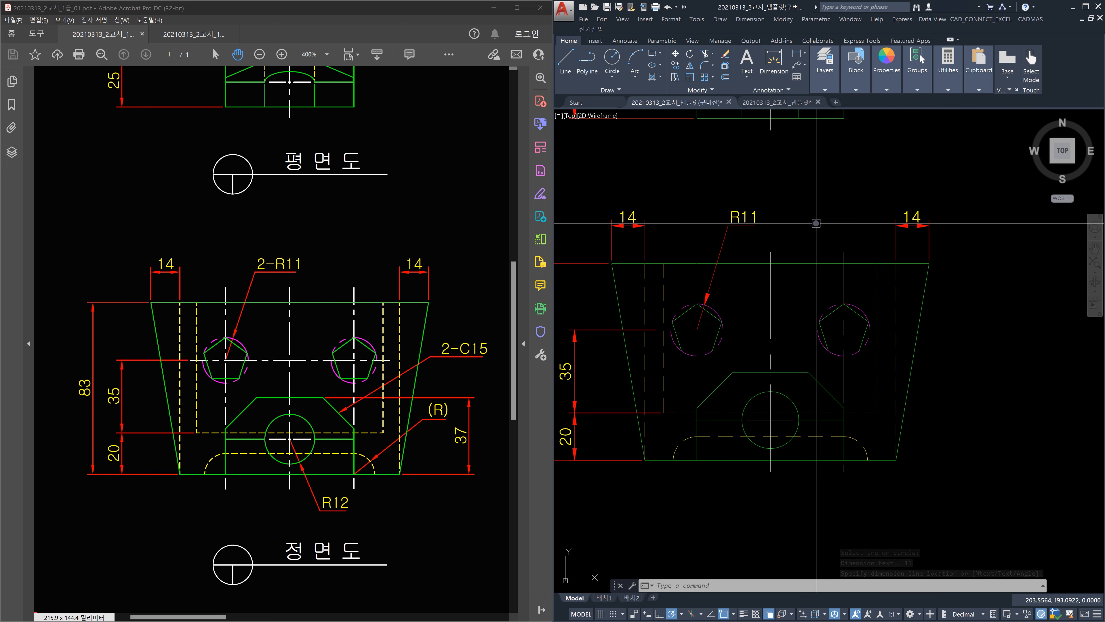
Prefix the left pentagon circle's radius dimension text with "2-" so it reads 2-R11, and end text editing.
double_click(757, 212)
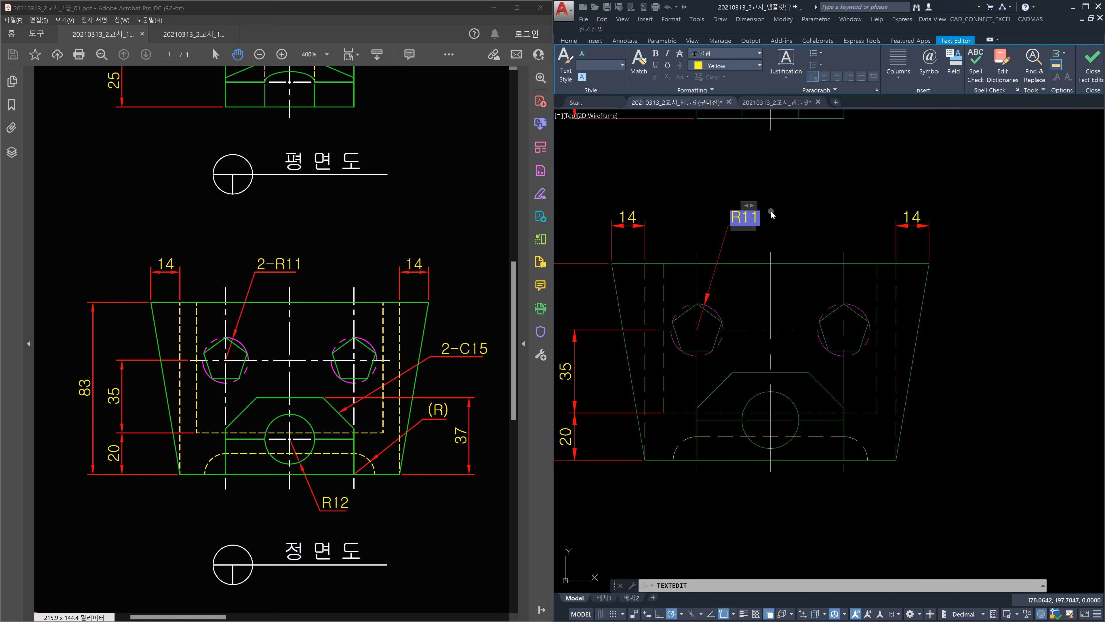
type("2-*")
key("BackSpace")
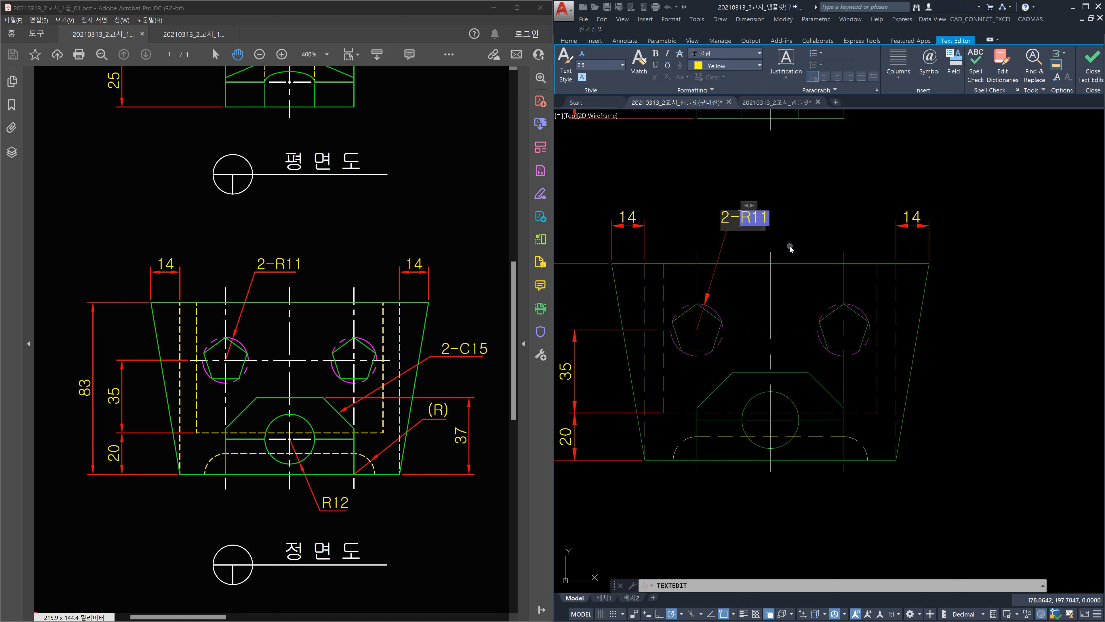
left_click(830, 235)
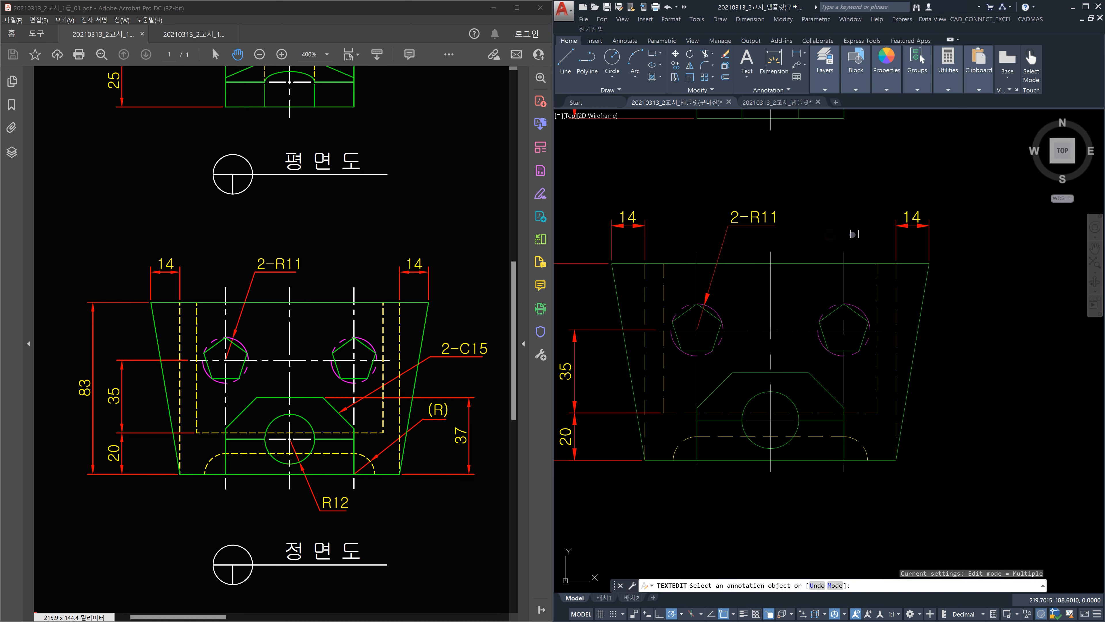
key("Escape")
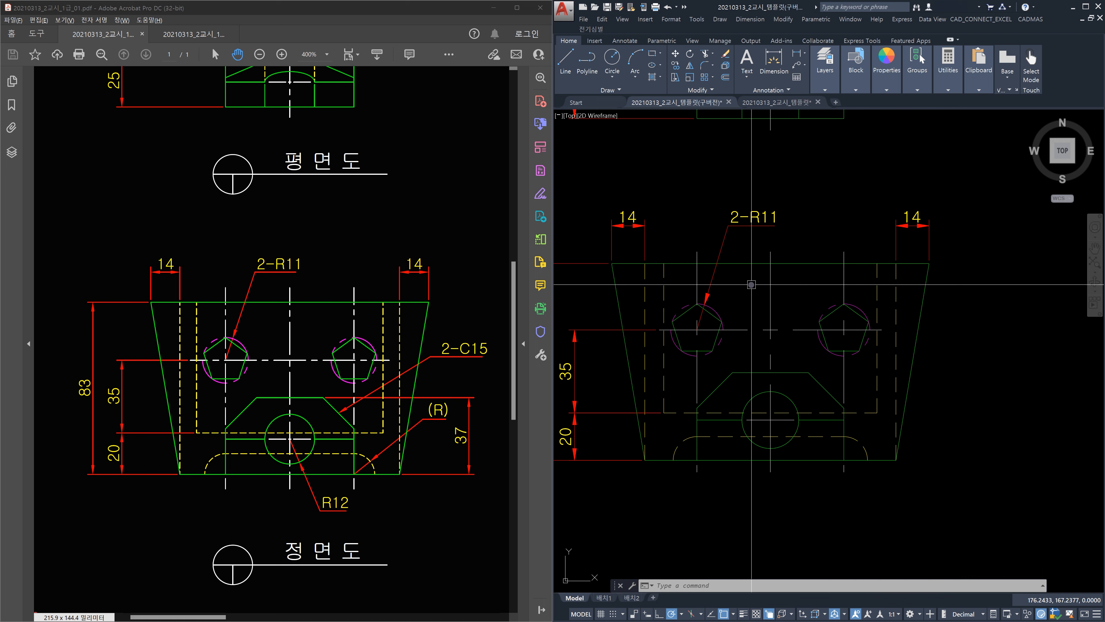
key("ctrl+1")
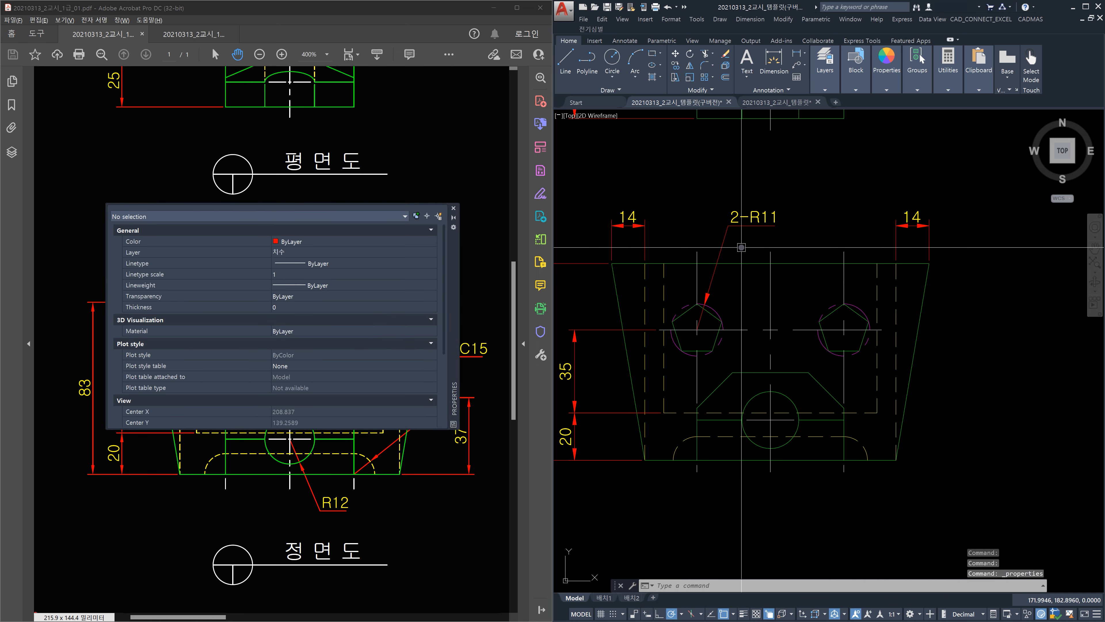
left_click(454, 209)
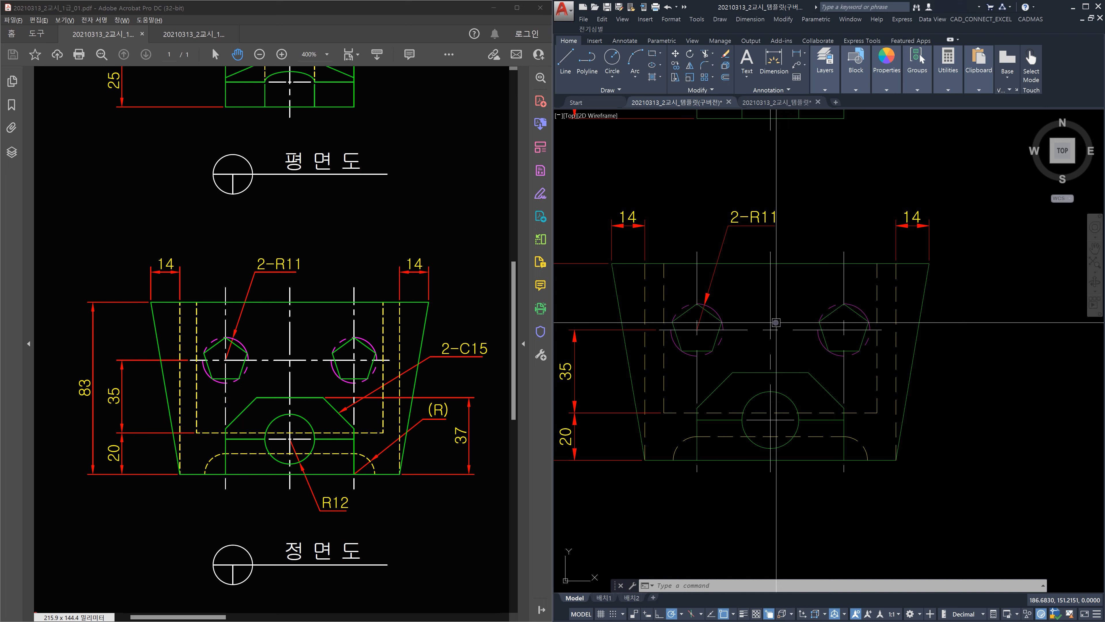
type("ed")
key("Return")
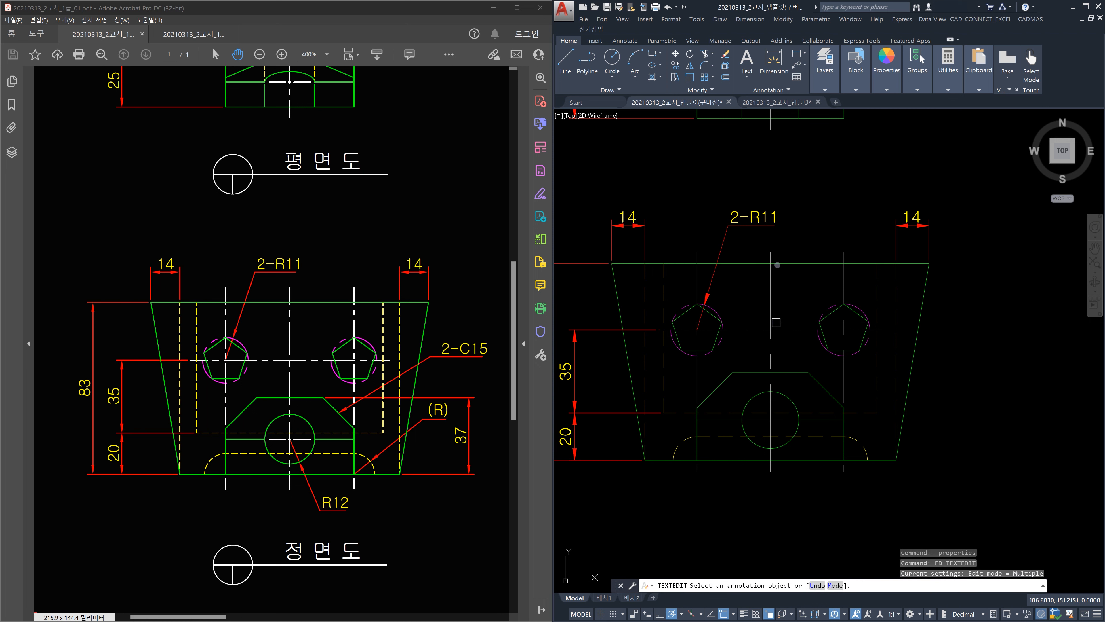
left_click(762, 209)
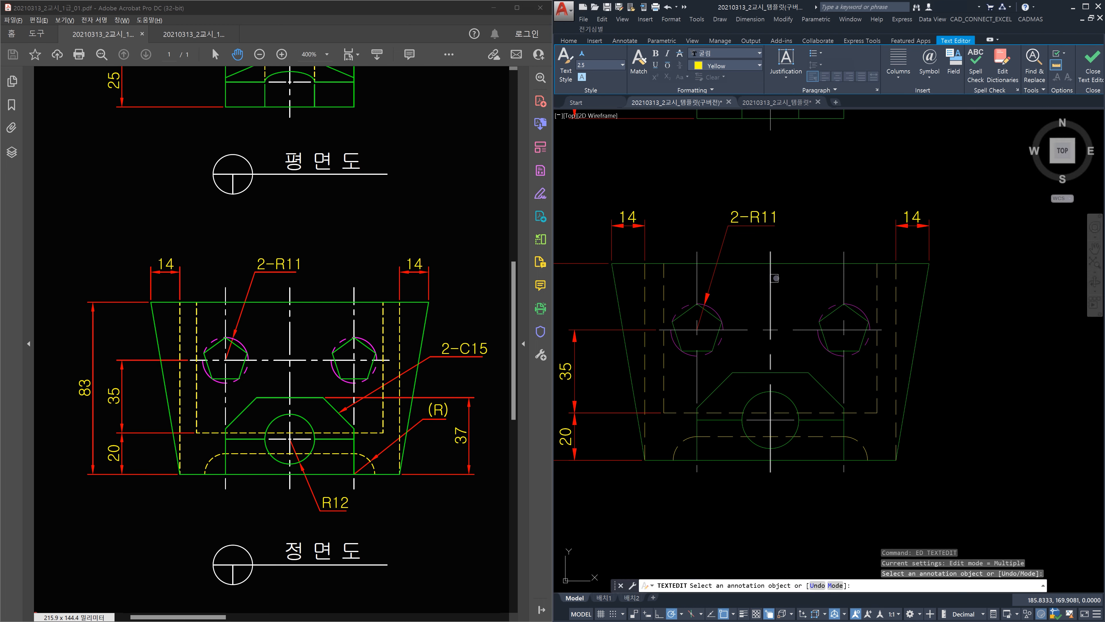
key("Escape")
key("Escape")
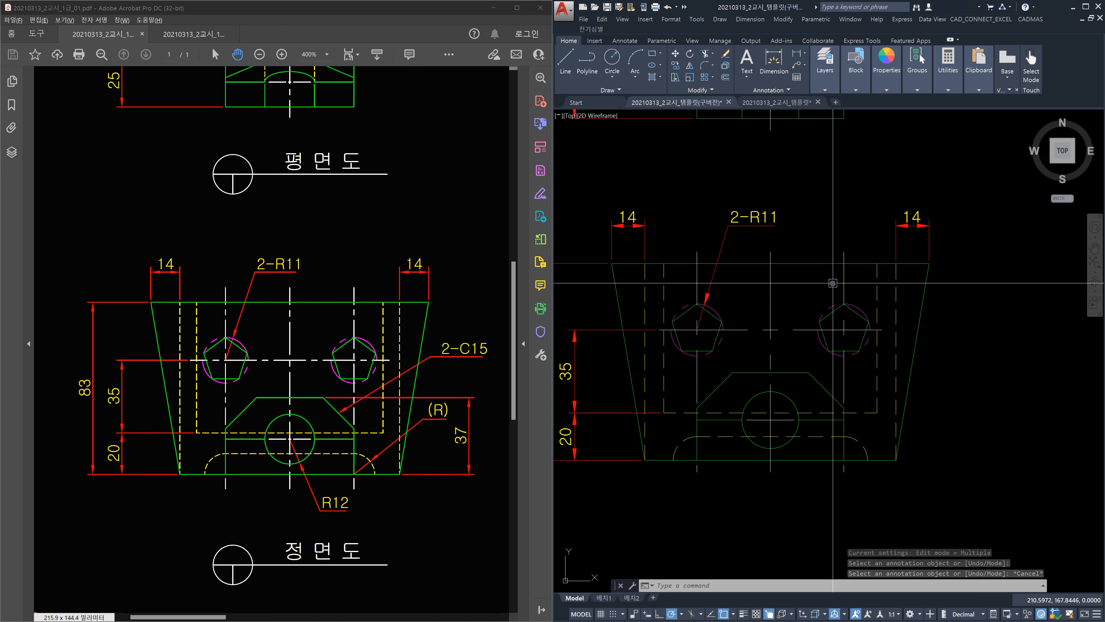
Dimension the chamfered block's height from the front view's lower-right corner, placed right of the view in line with the top view's right dimension.
middle_click_drag(958, 485, 899, 427)
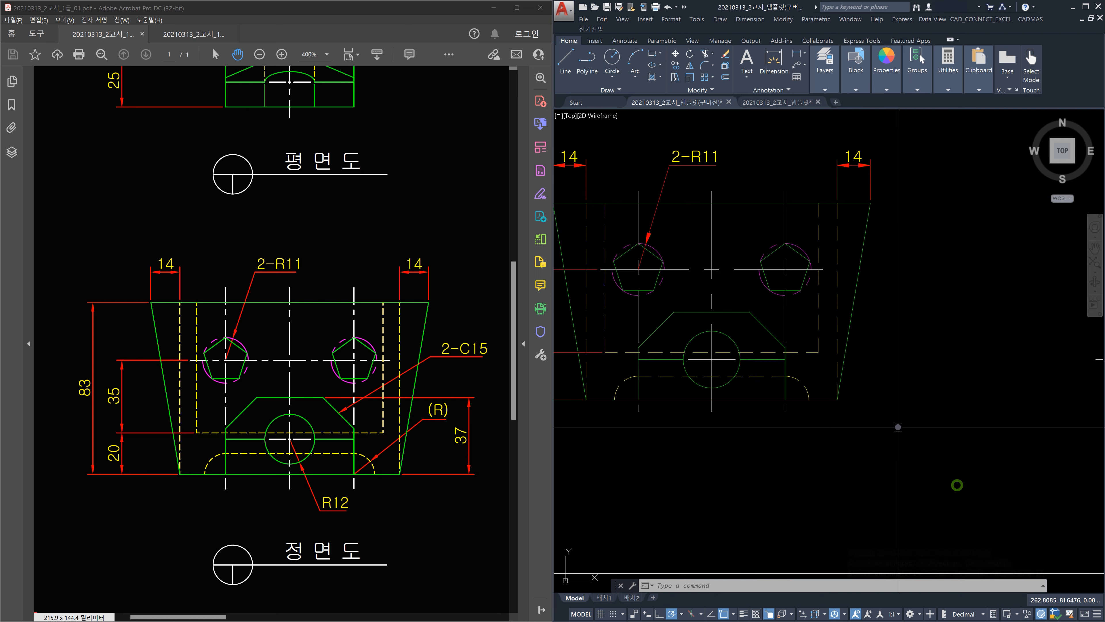
type("dli")
key("Return")
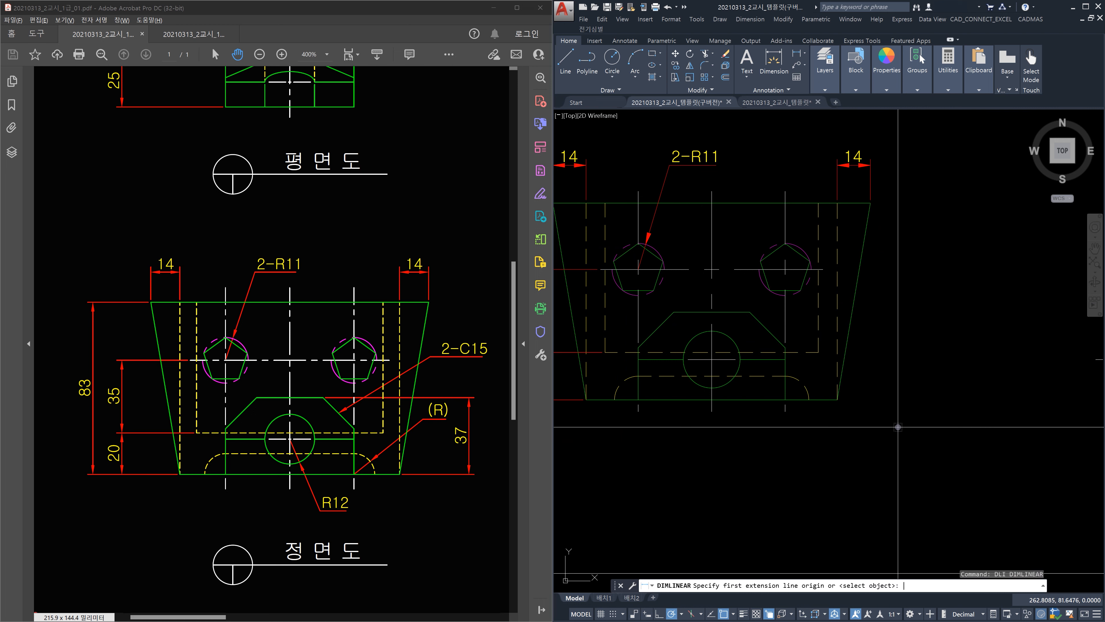
left_click(837, 399)
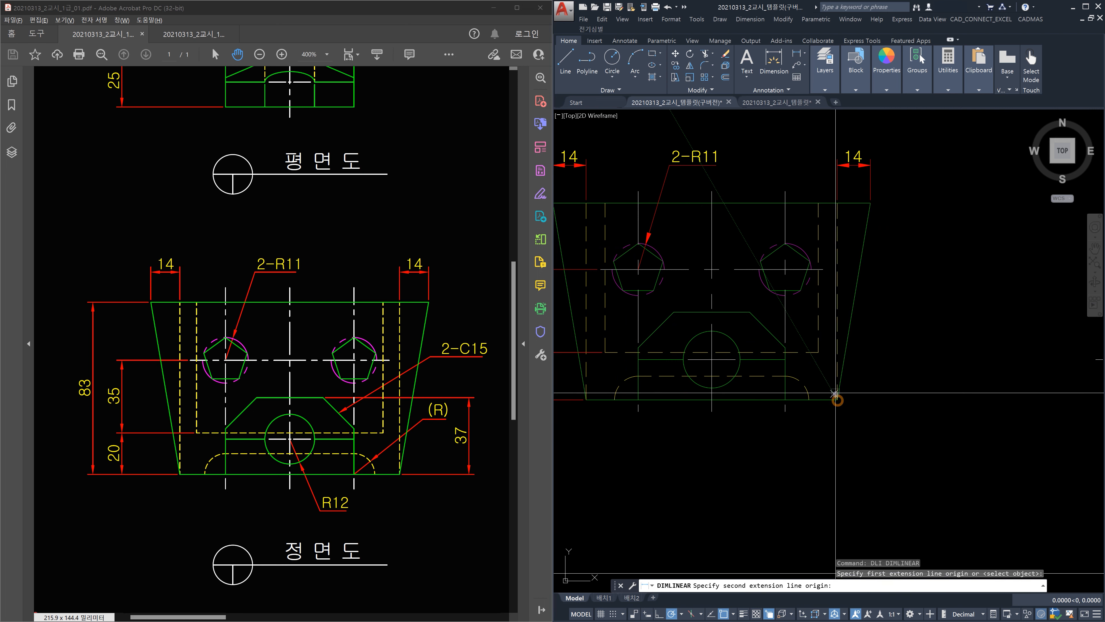
left_click(751, 313)
scroll(879, 326, "down", 4)
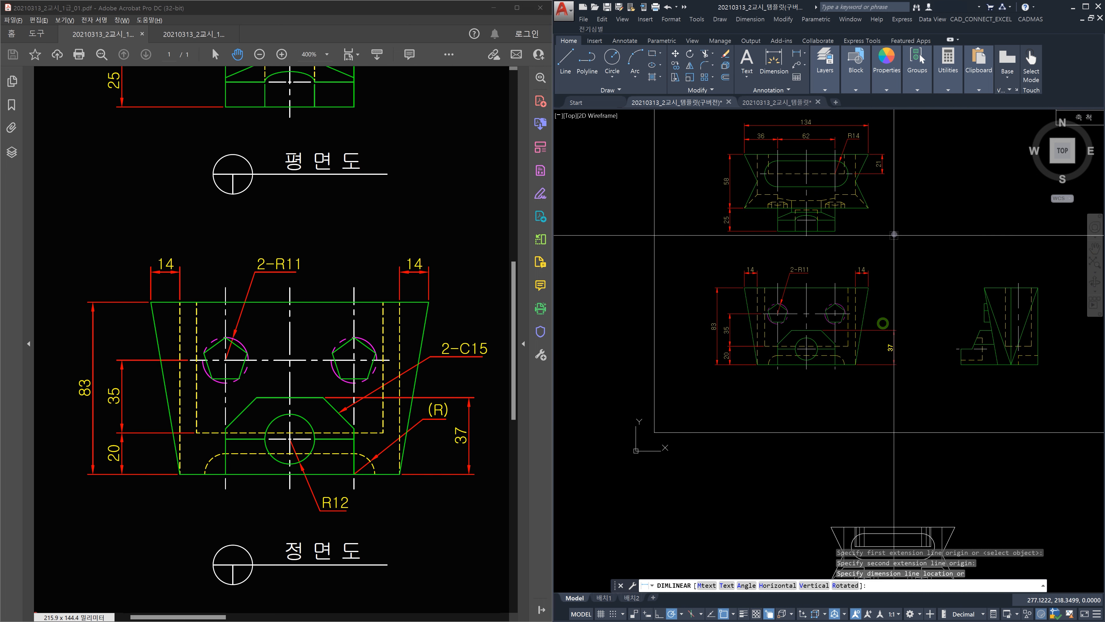
scroll(888, 144, "up", 5)
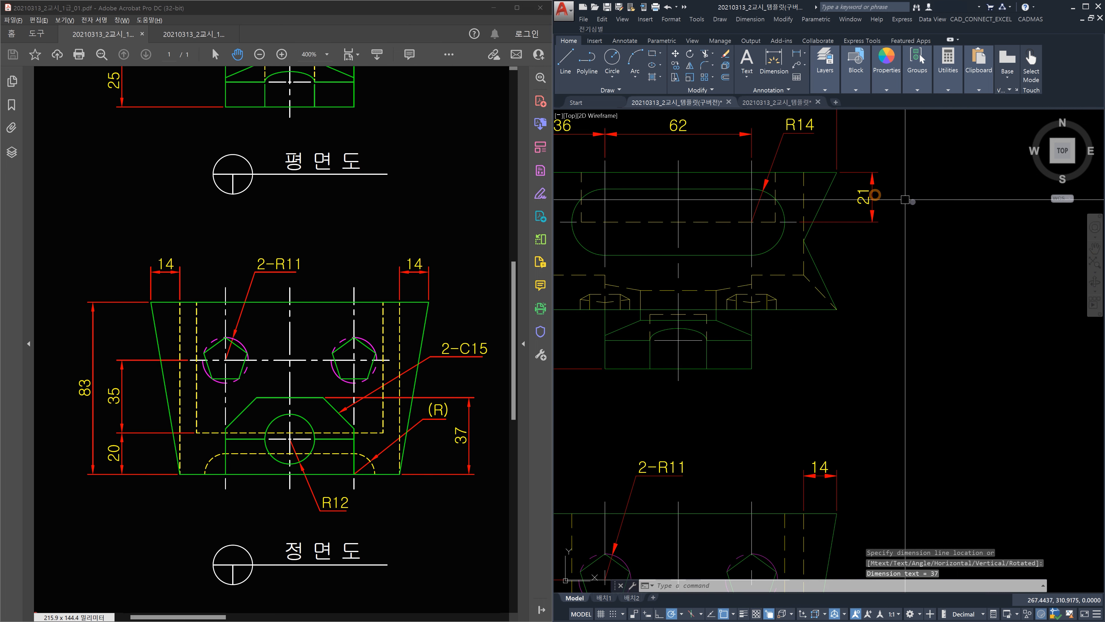
scroll(904, 346, "down", 4)
scroll(904, 351, "up", 4)
left_click(904, 353)
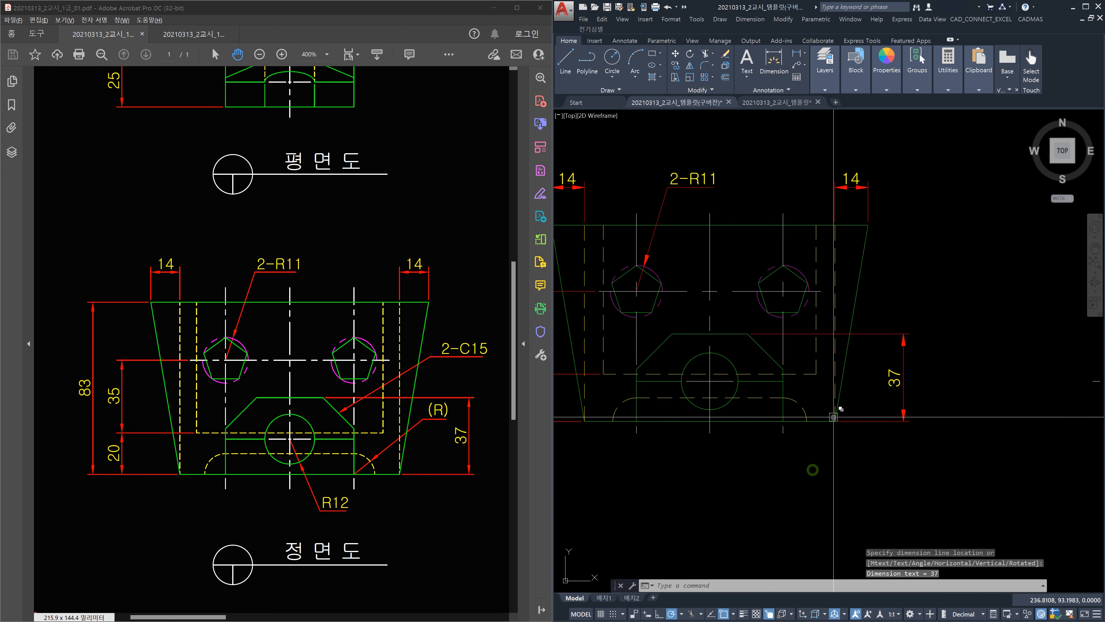
Add a radius dimension to the hidden arc at the front view's lower right, placing its text up and right of the arc.
scroll(814, 418, "up", 2)
type("dra")
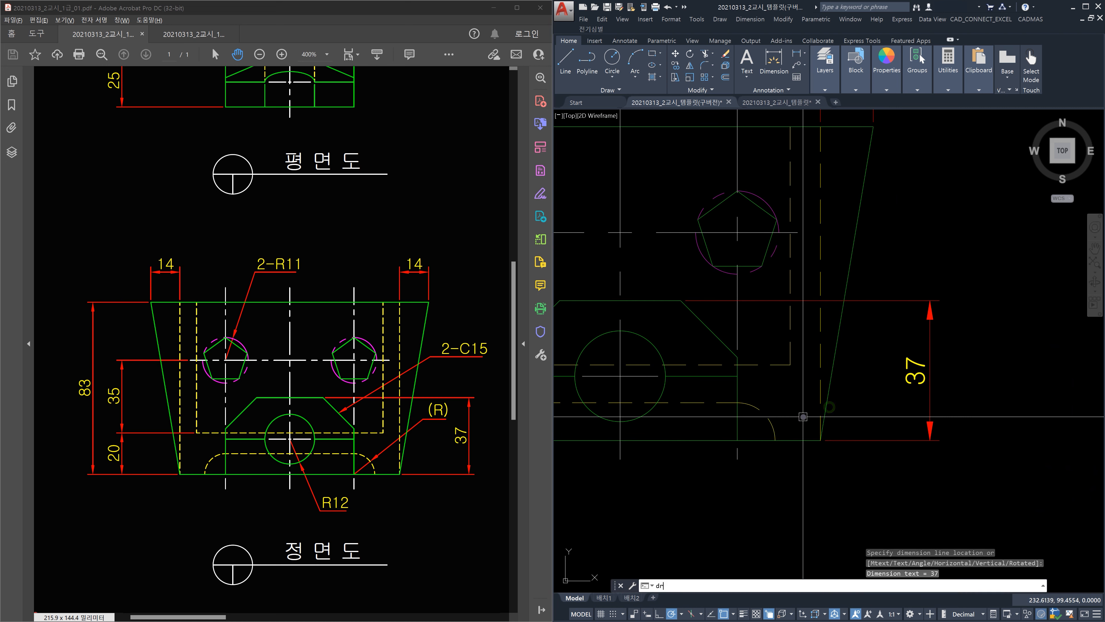
key("Return")
left_click(773, 422)
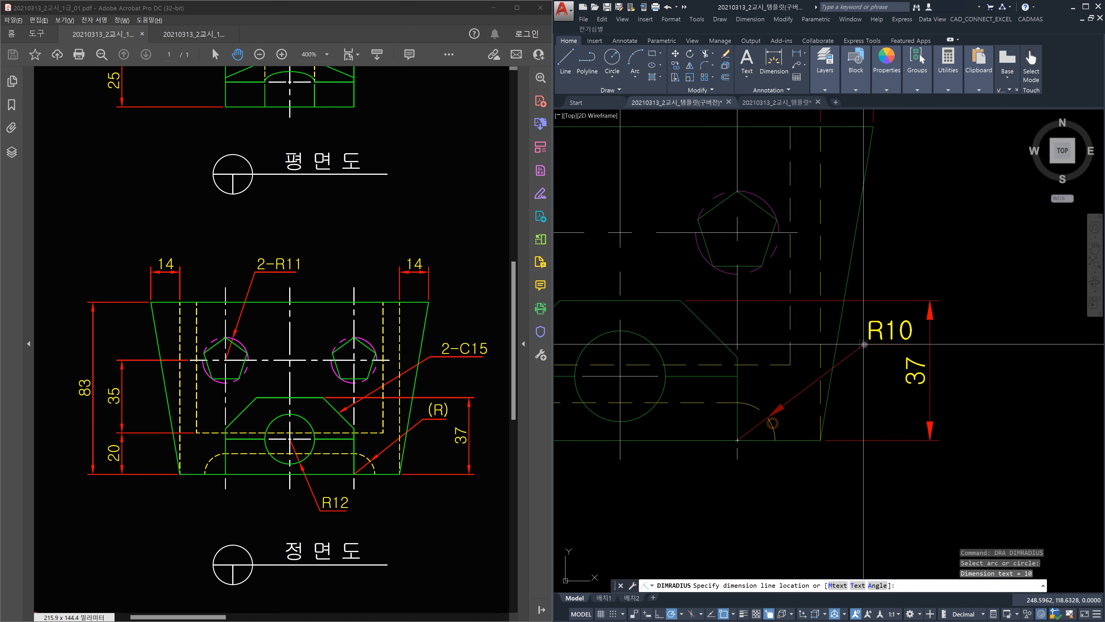
left_click(862, 342)
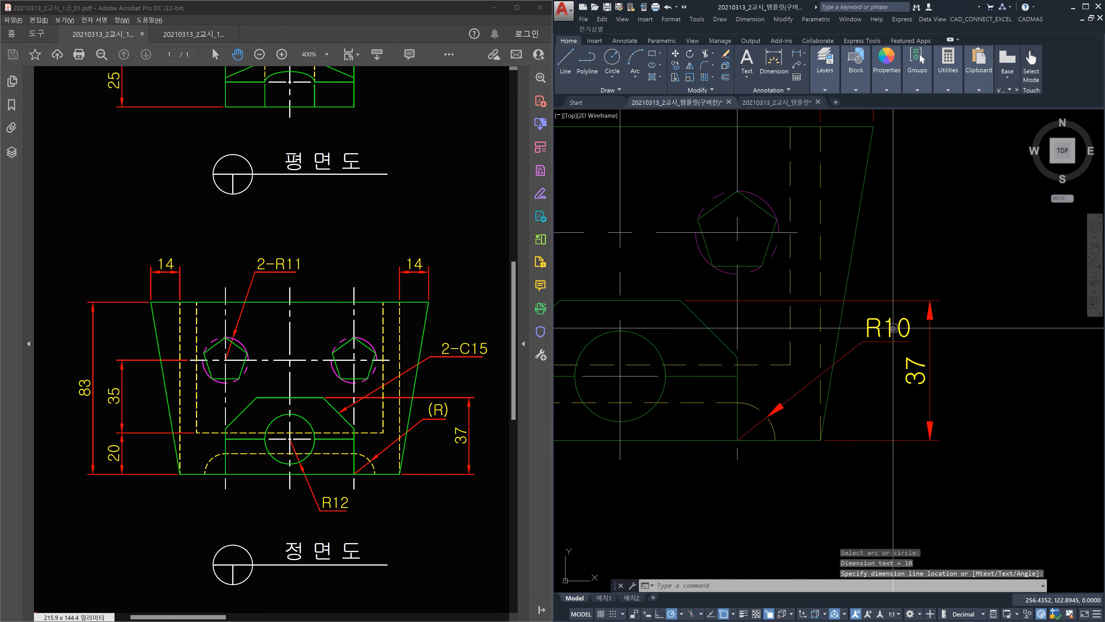
Replace the text of the hidden arc's radius dimension at the front view's lower right with (R), and end text editing.
double_click(891, 329)
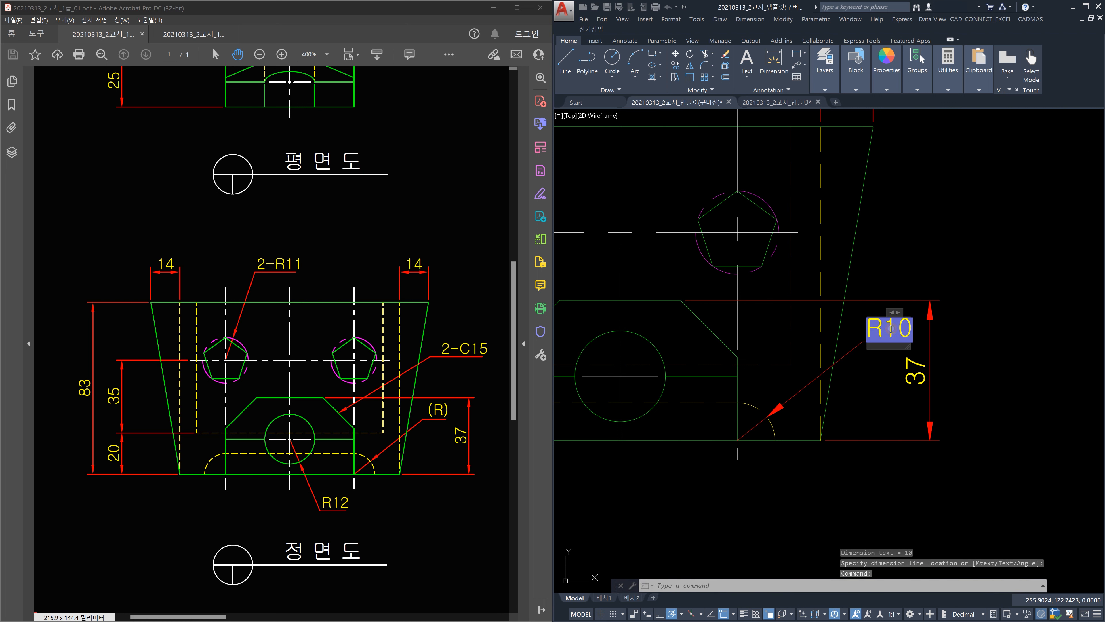
key("Delete")
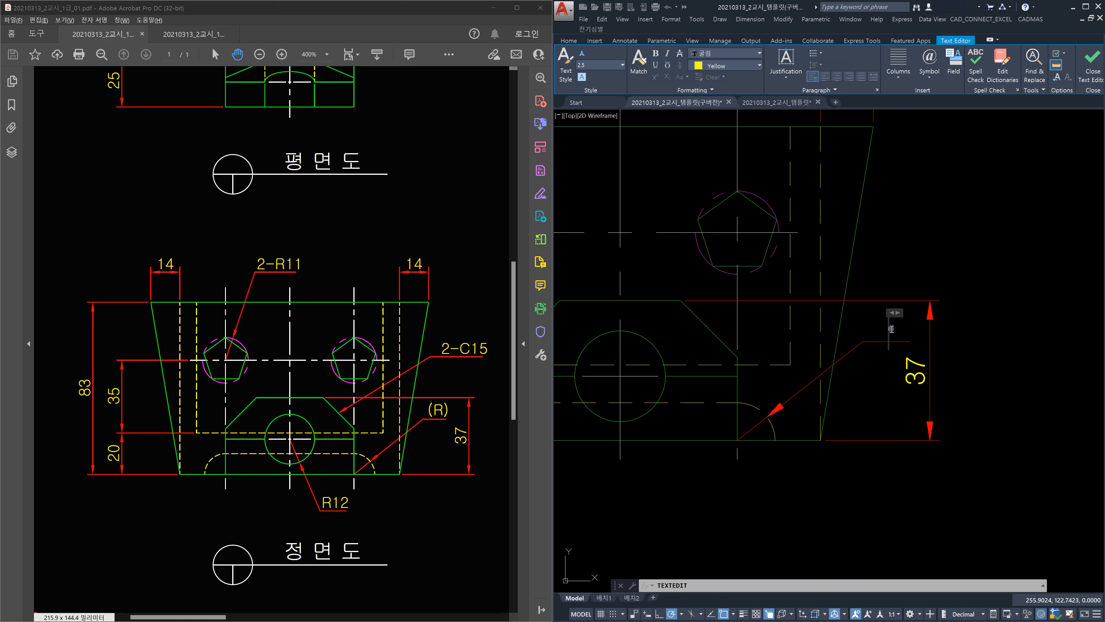
type("(R")
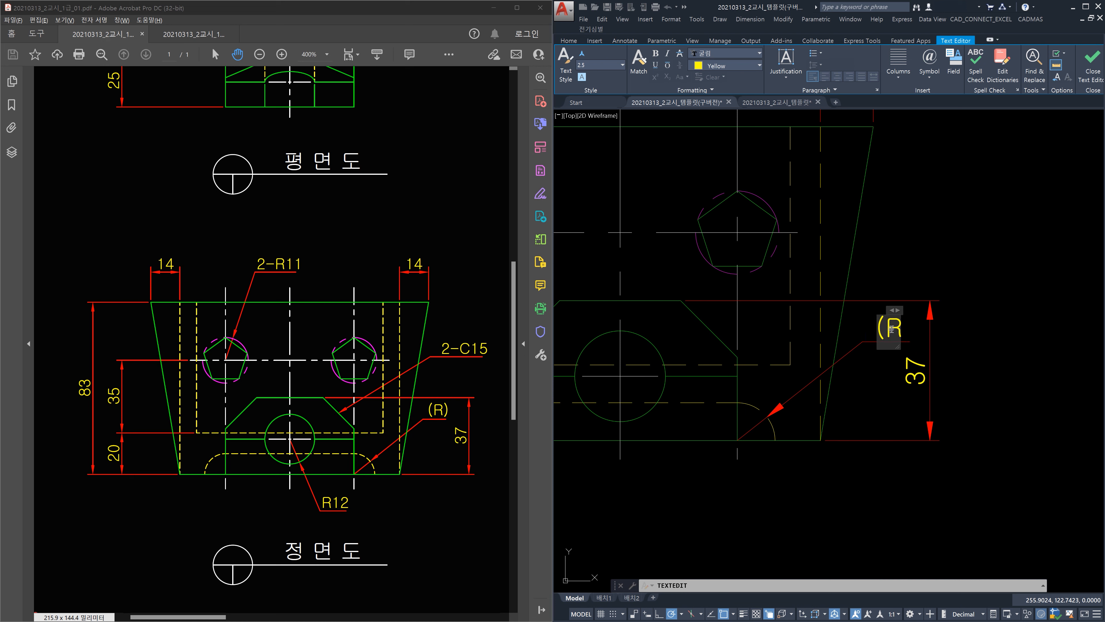
type(")")
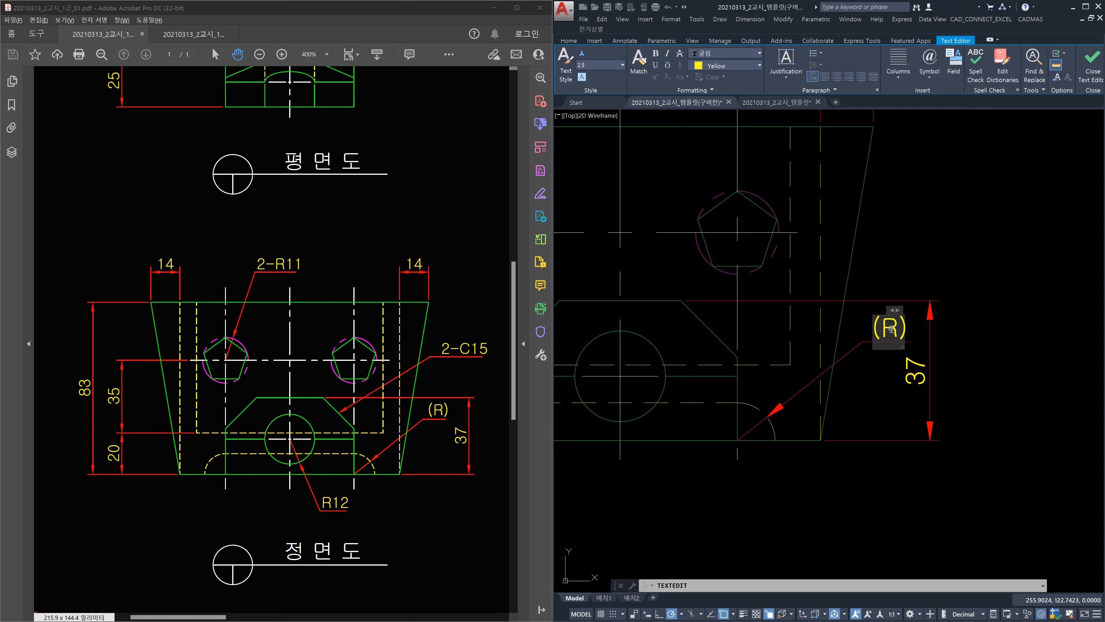
left_click(983, 371)
key("Escape")
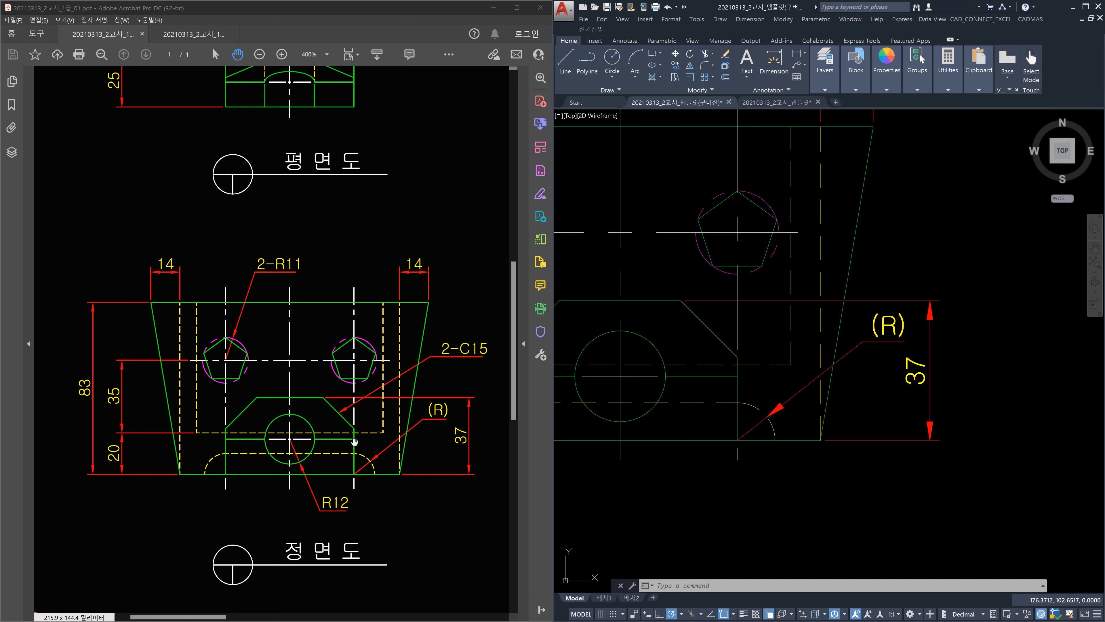
Start a quick leader and set its text attachment to underline the bottom line.
middle_click_drag(710, 301, 654, 345)
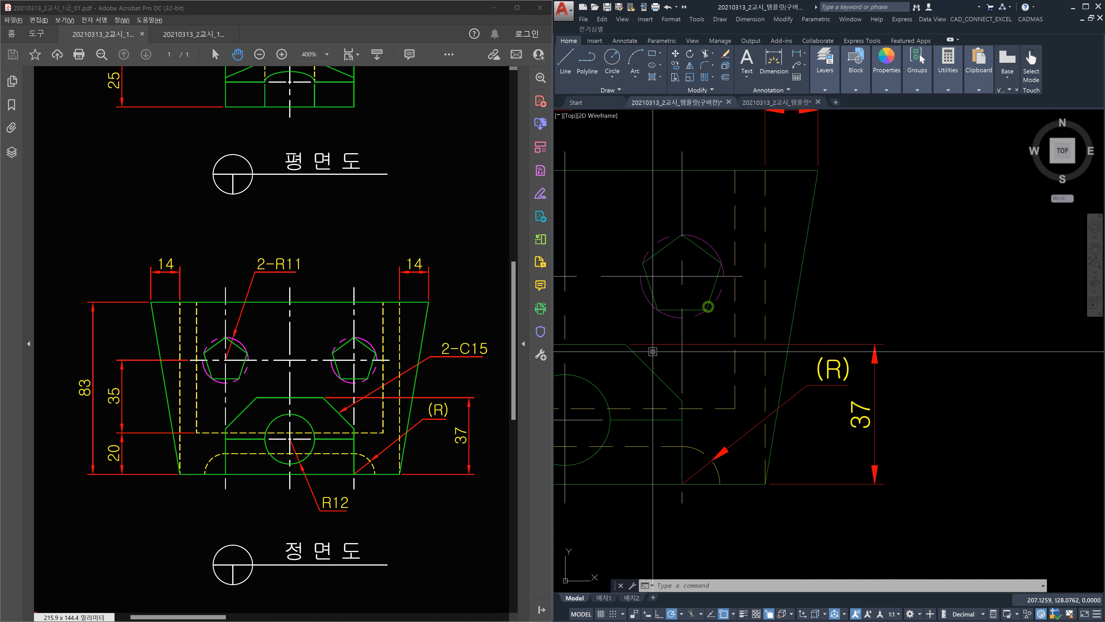
key("Escape")
key("Escape")
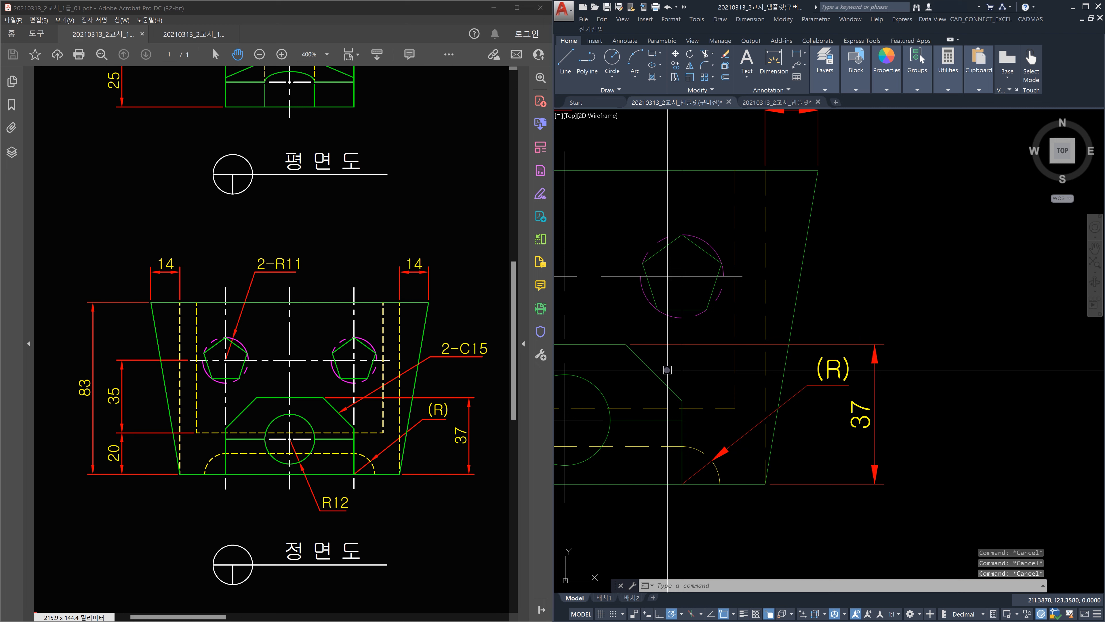
type("le")
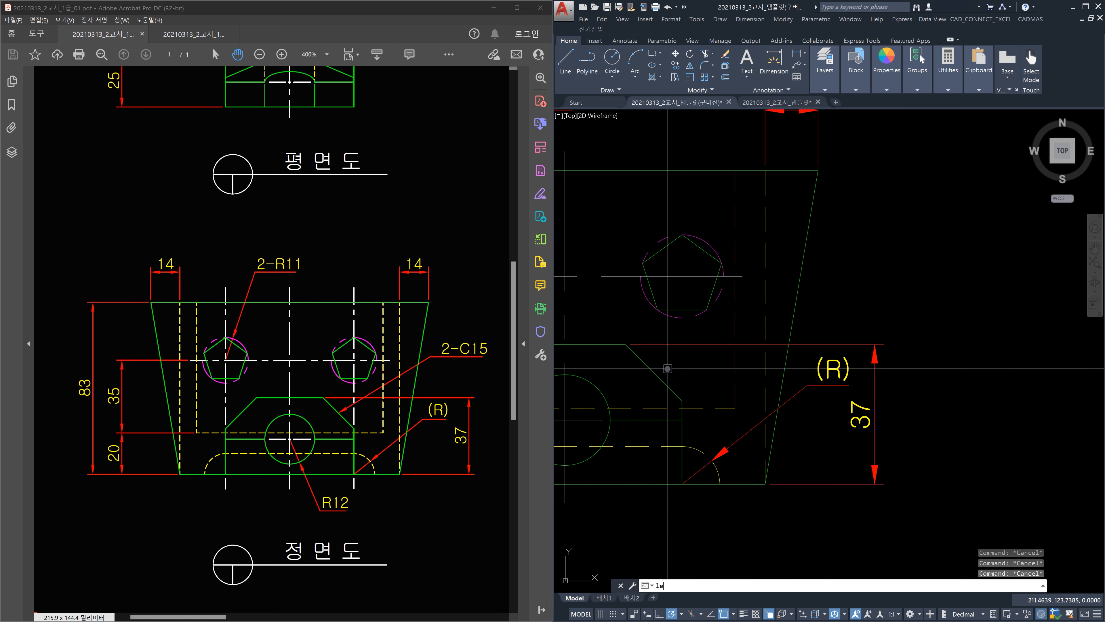
key("Return")
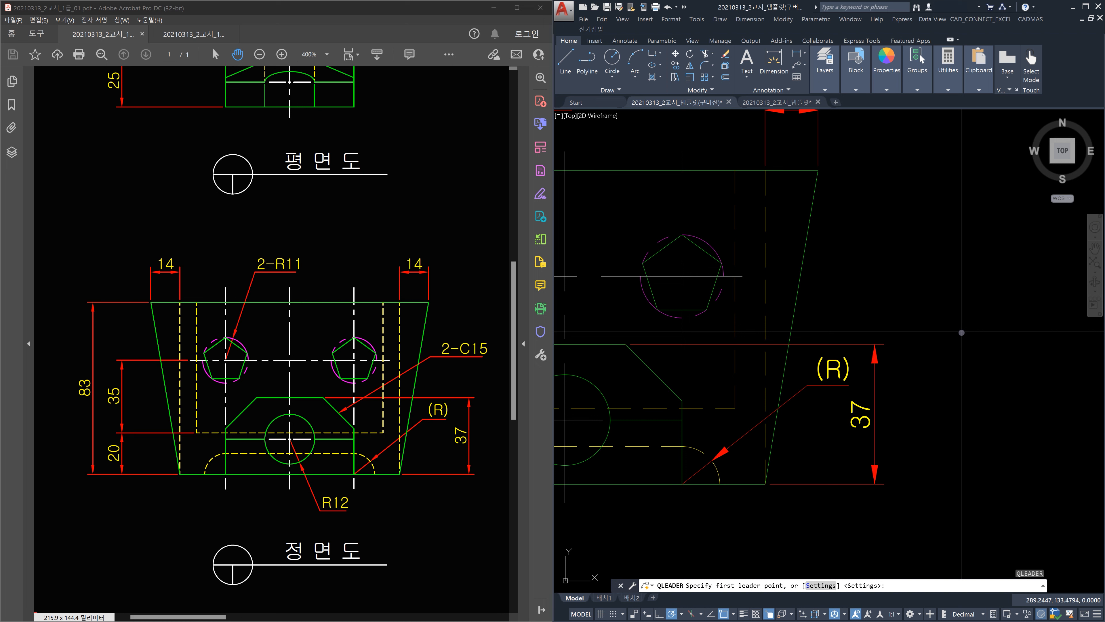
key("Return")
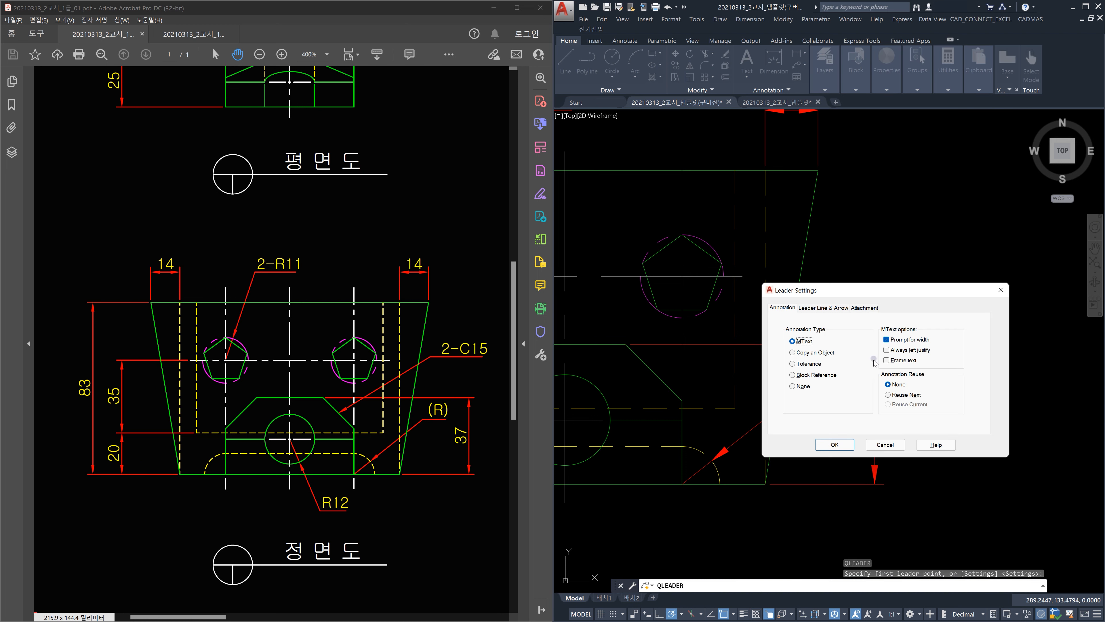
left_click(866, 308)
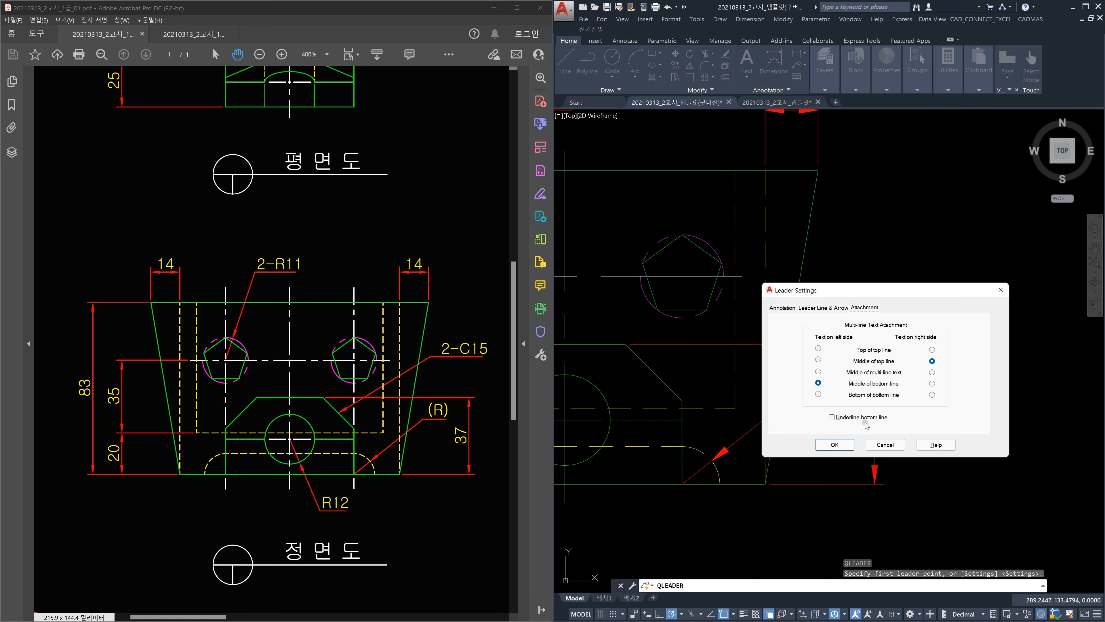
left_click(832, 418)
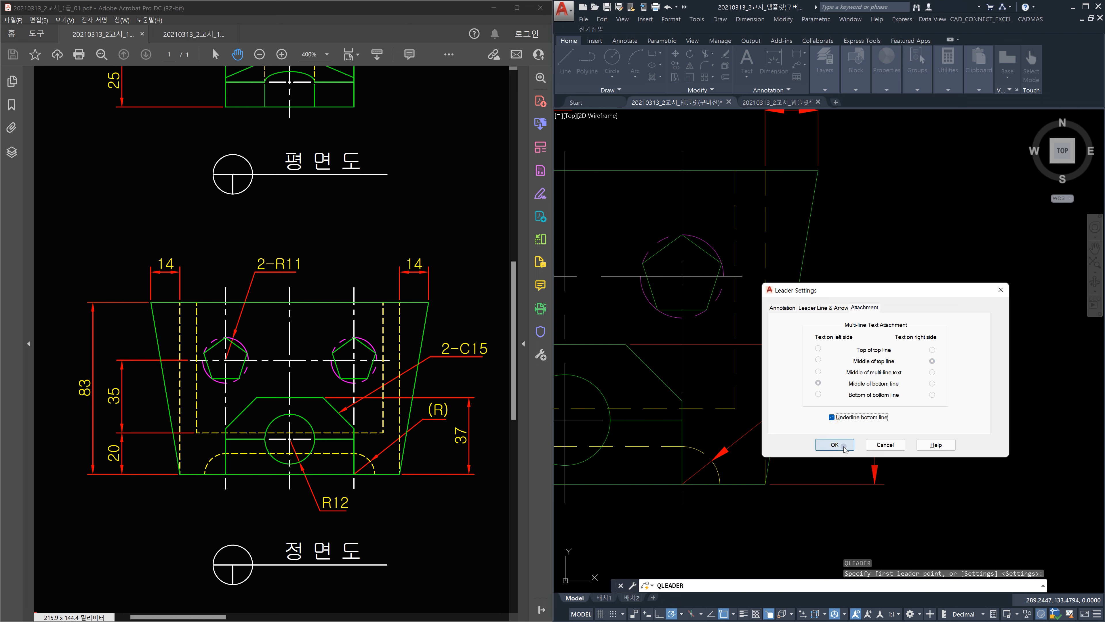
left_click(835, 444)
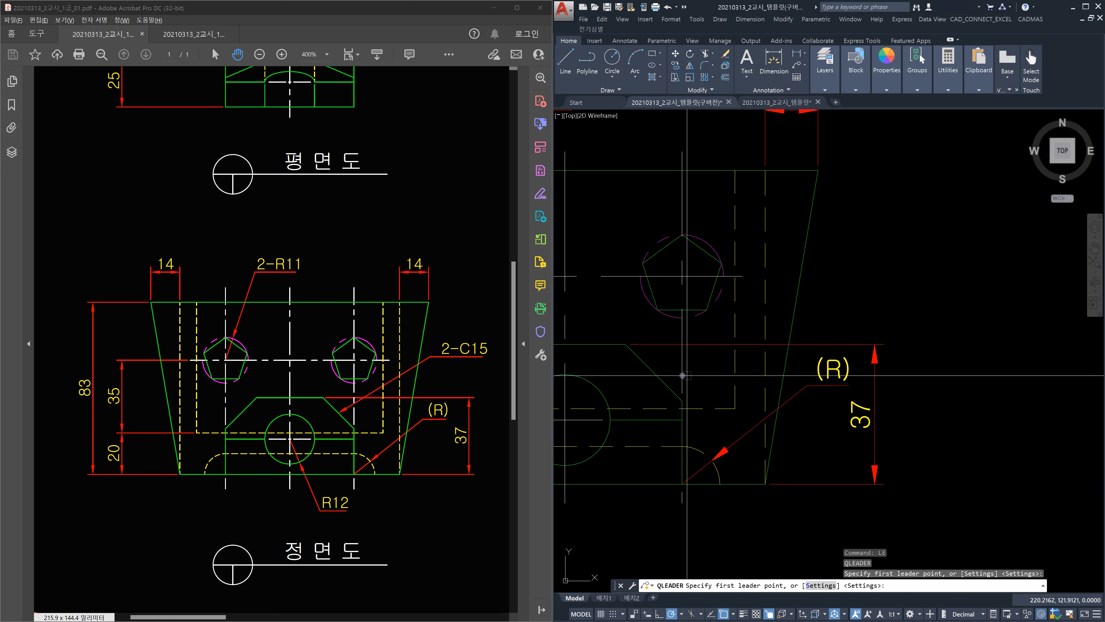
Place a leader from the front view's right chamfer up to the right of the view, annotated 2-C15 with text width 0.
left_click(653, 373)
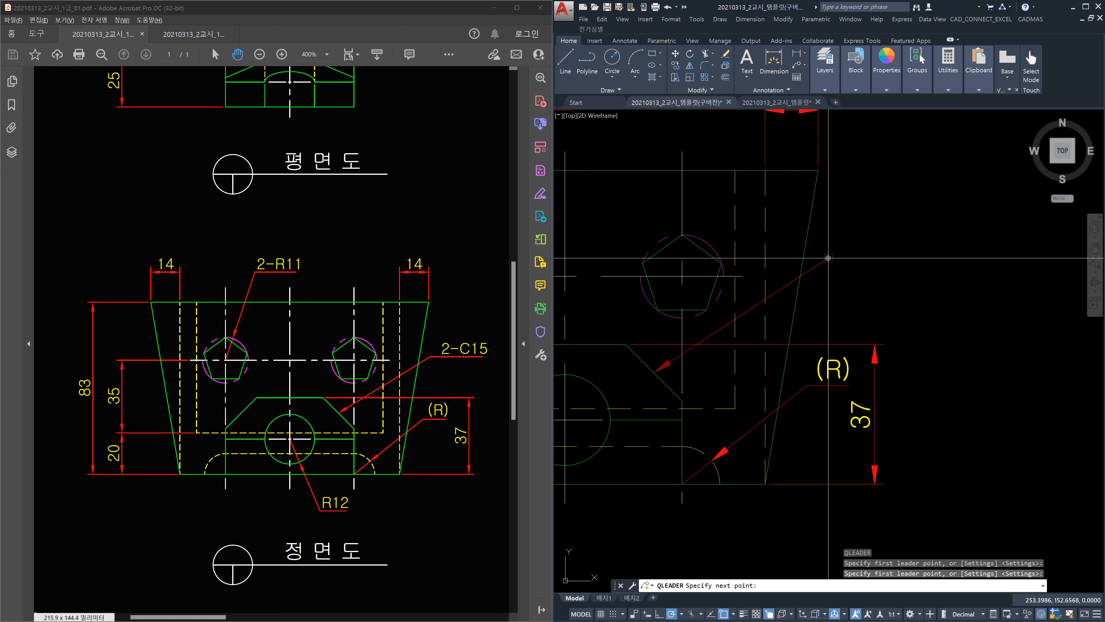
left_click(832, 254)
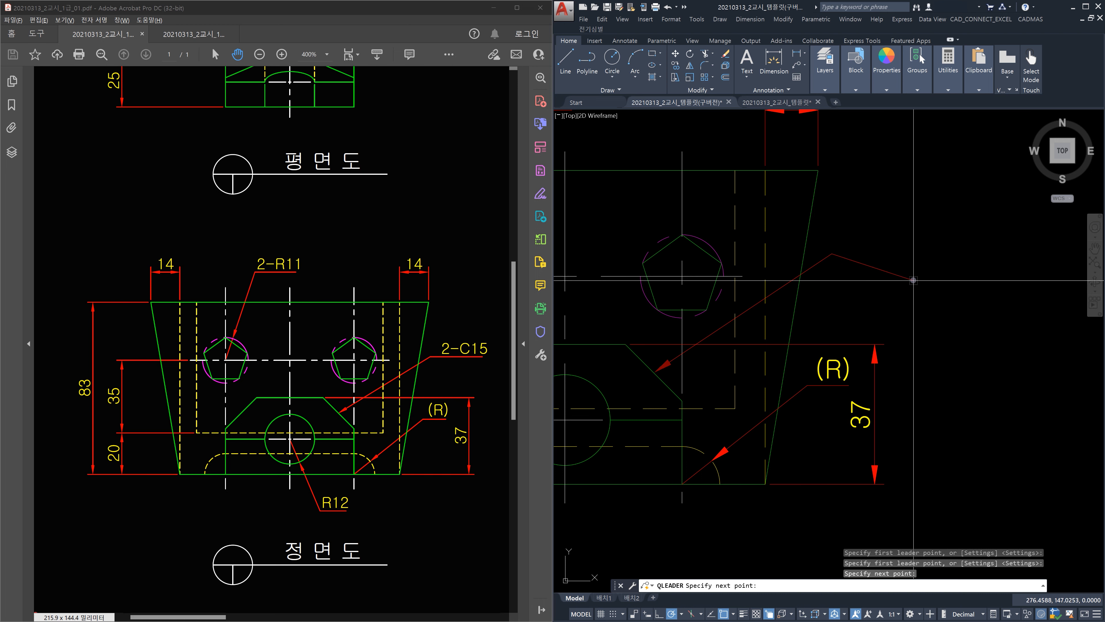
left_click(913, 280)
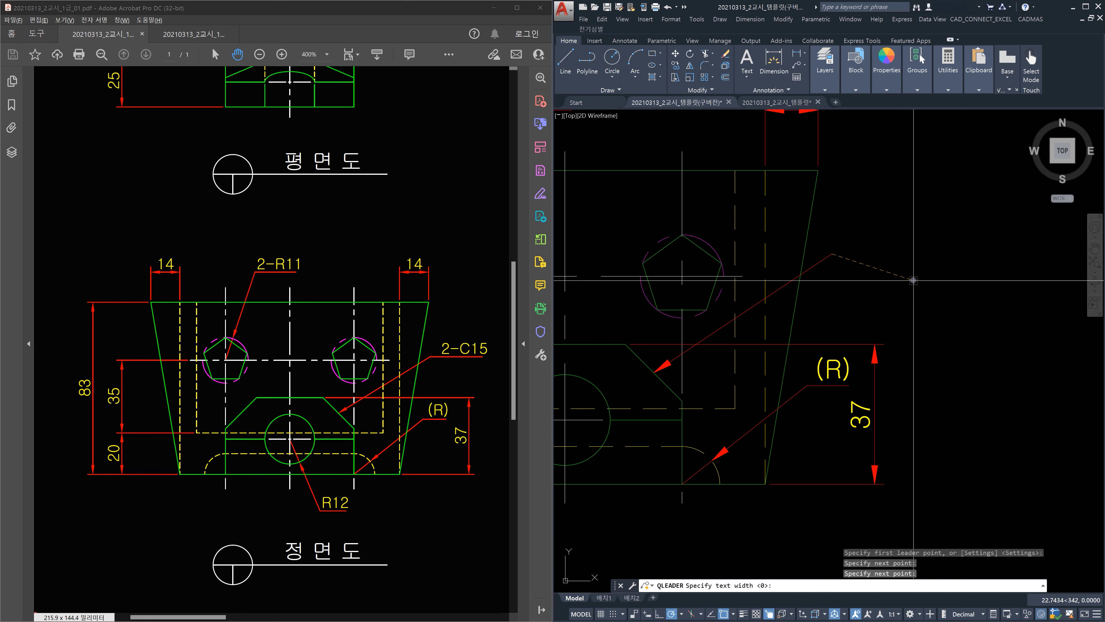
key("Return")
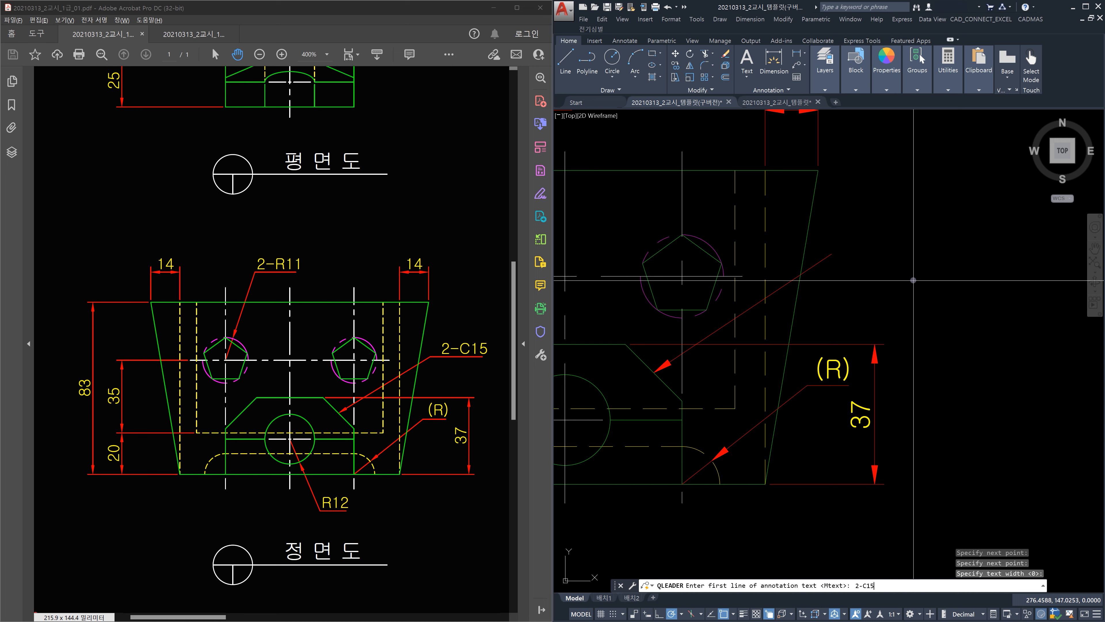
key("Return")
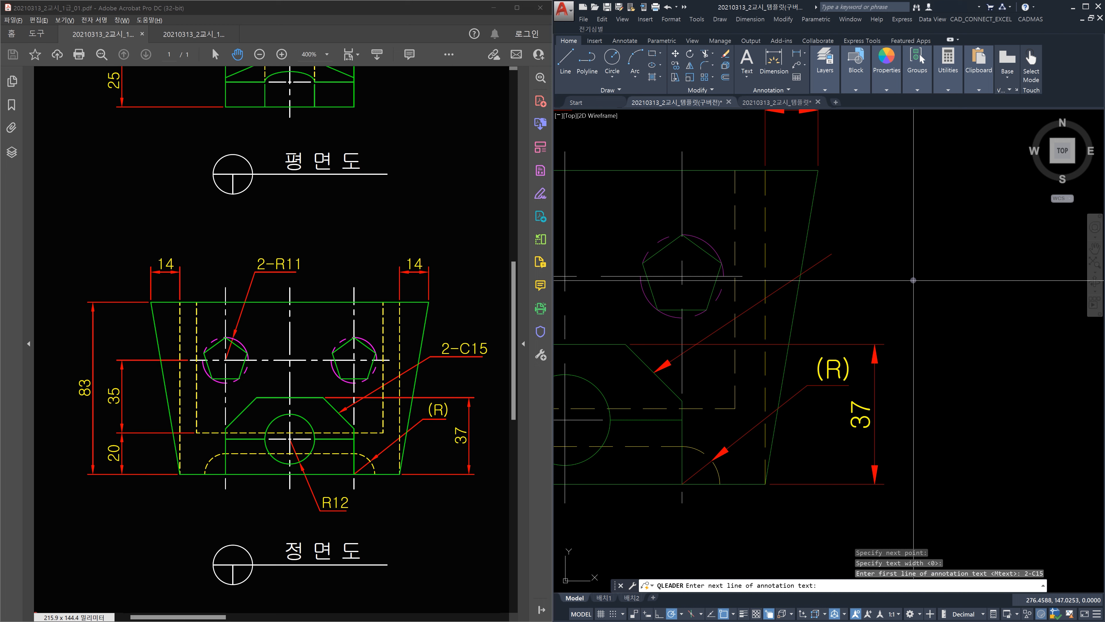
key("Return")
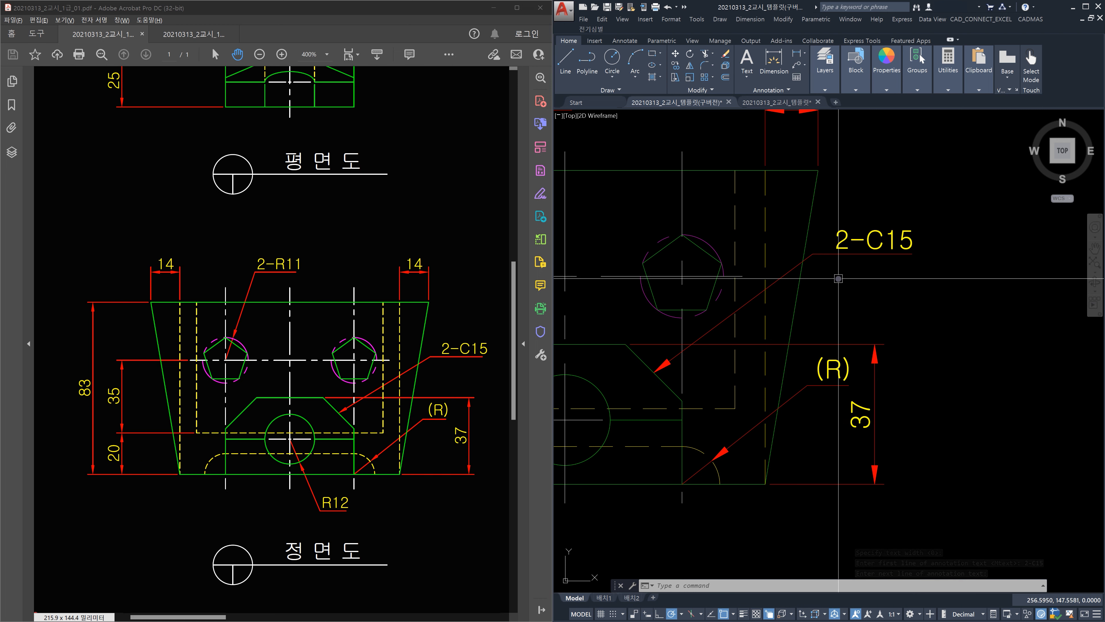
Move the 2-C15 leader text about 5 units down and slightly right, at 300°.
type("m")
key("Return")
left_click(893, 232)
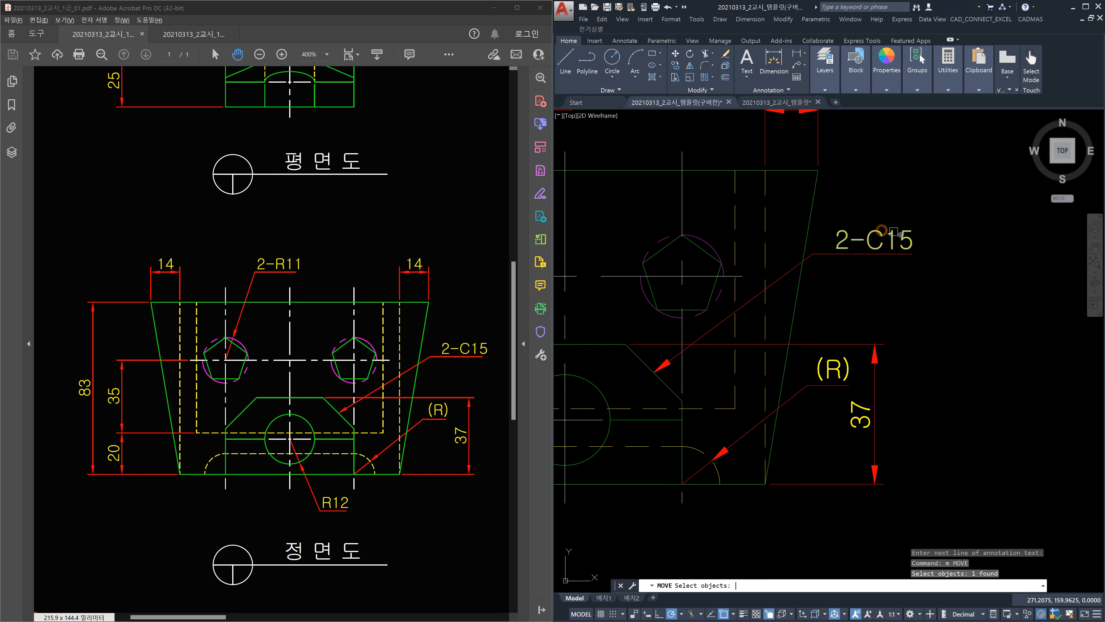
key("Return")
left_click(934, 246)
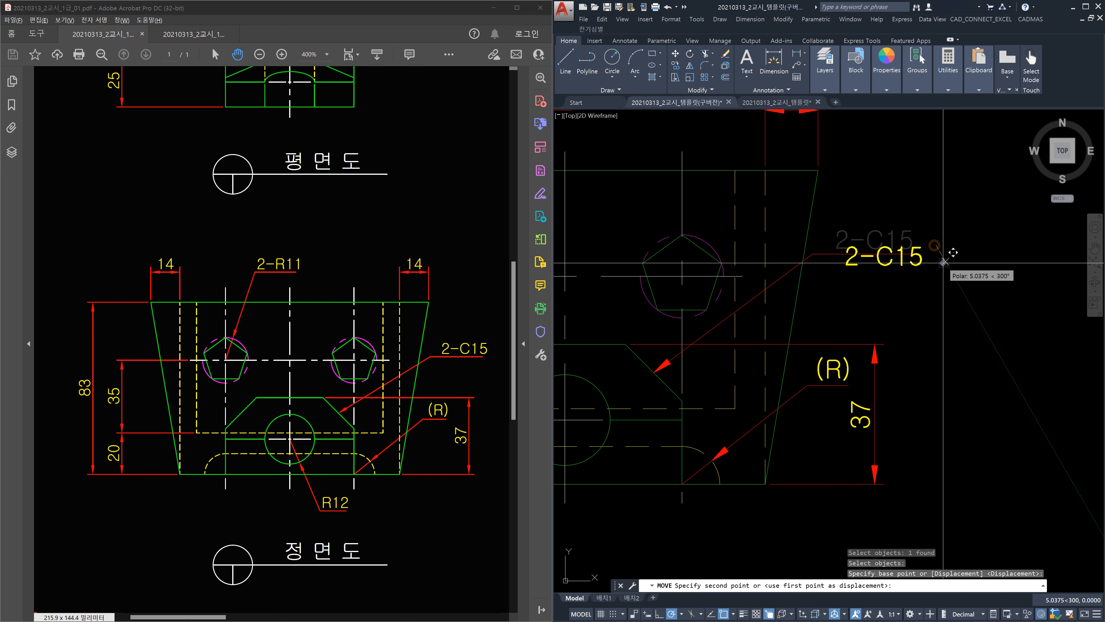
left_click(944, 262)
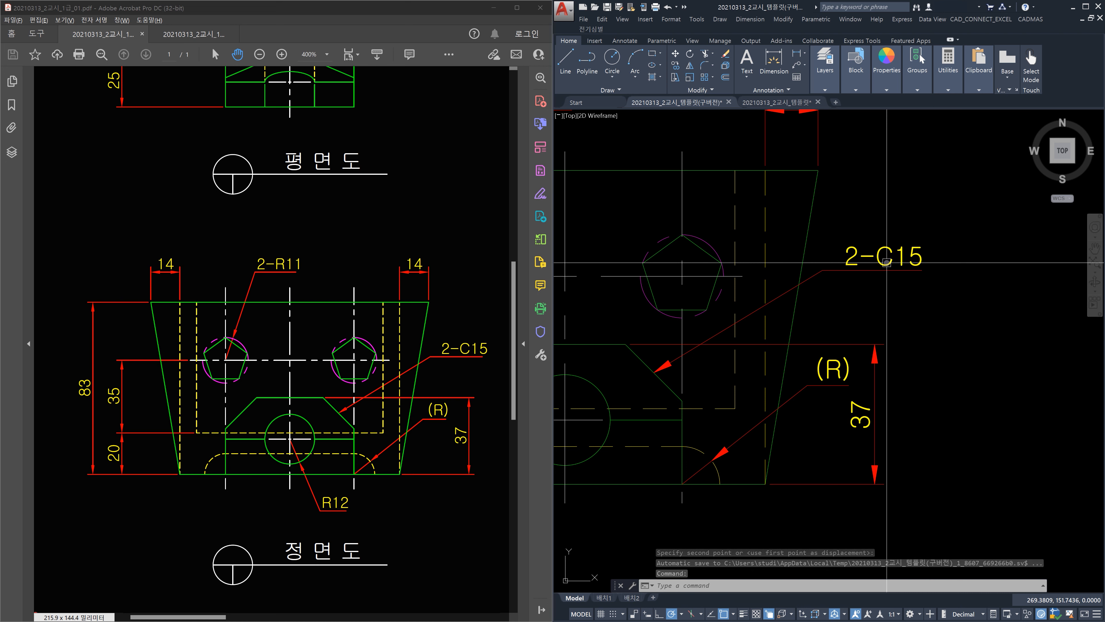
Move the 2-C15 leader text back up and slightly left by about 1.9 units, at 120°.
key("Return")
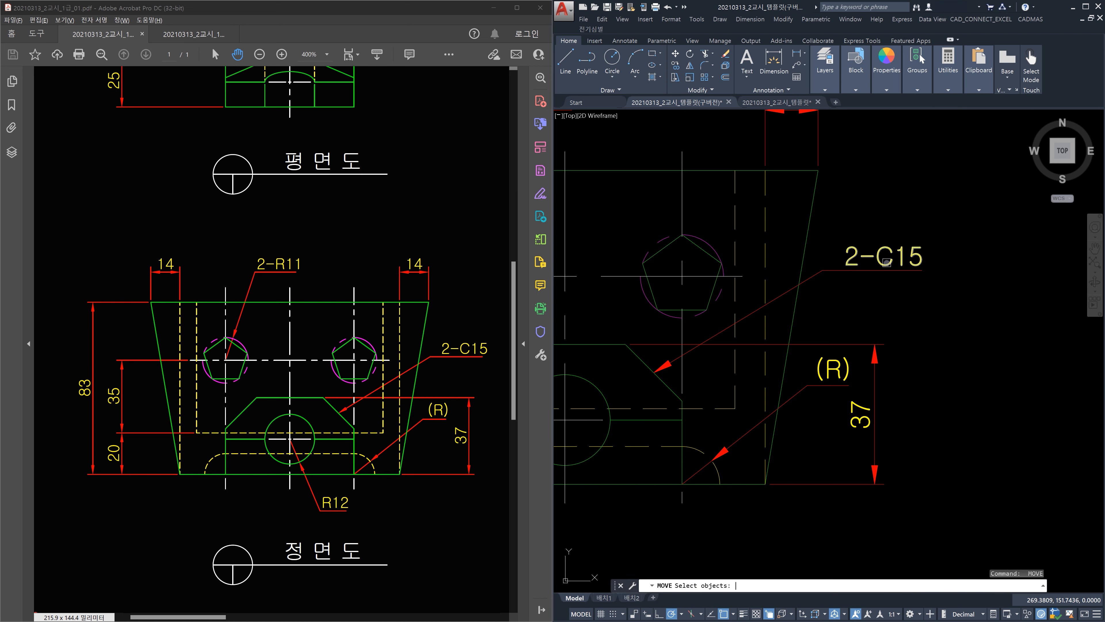
left_click(884, 260)
key("Return")
left_click(970, 271)
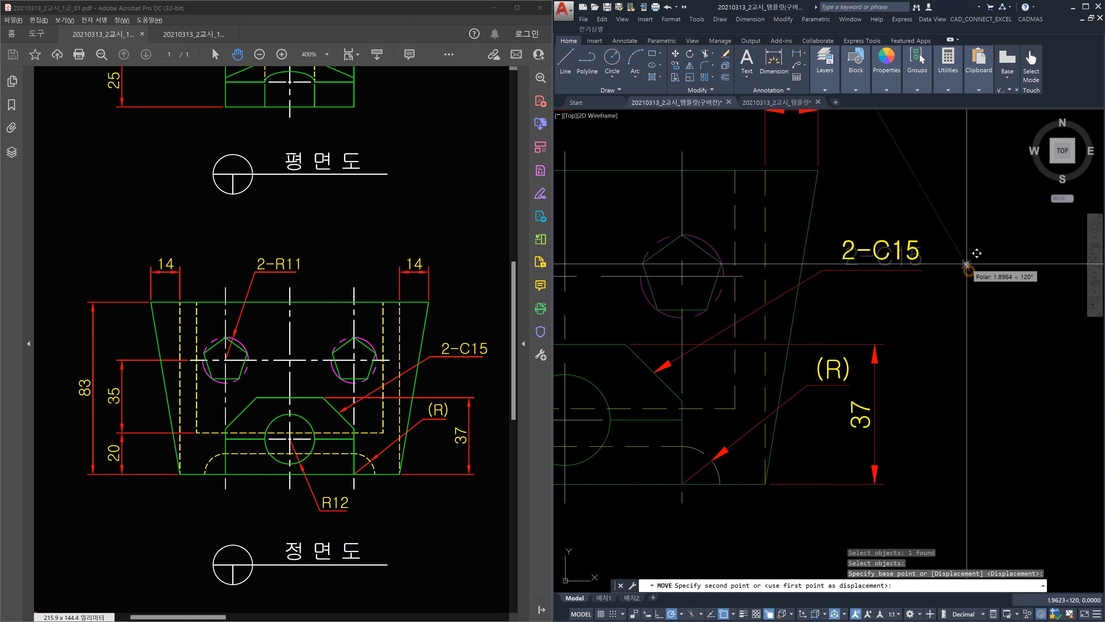
left_click(967, 265)
key("Escape")
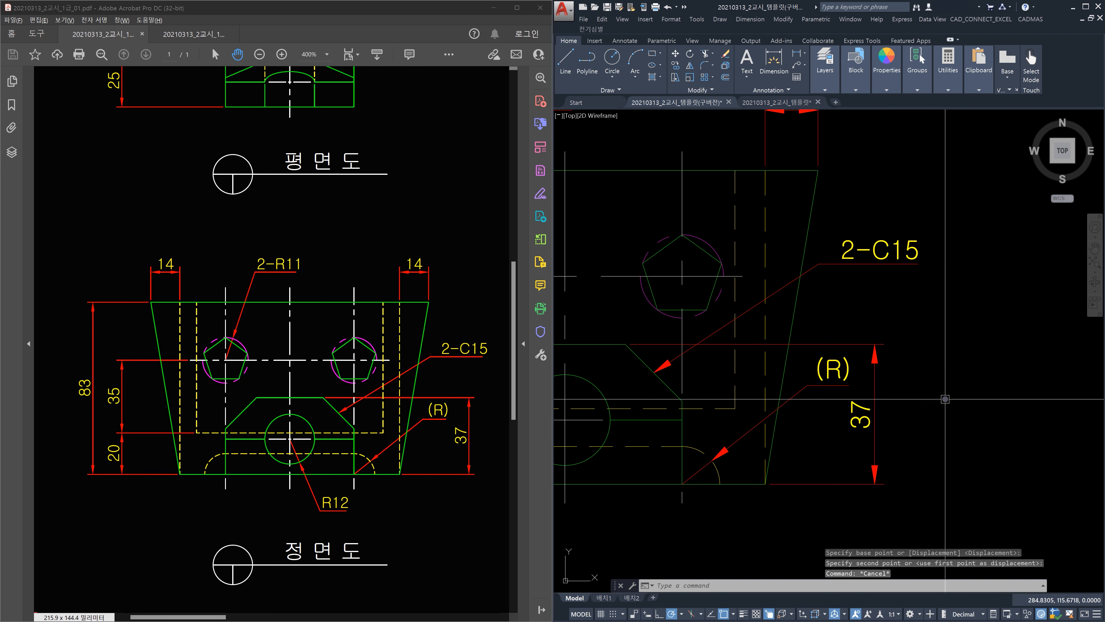
Add a radius dimension to the front view's central circle, placing its text below the view, slightly right of the centre line.
scroll(857, 312, "down", 2)
middle_click_drag(835, 312, 963, 378)
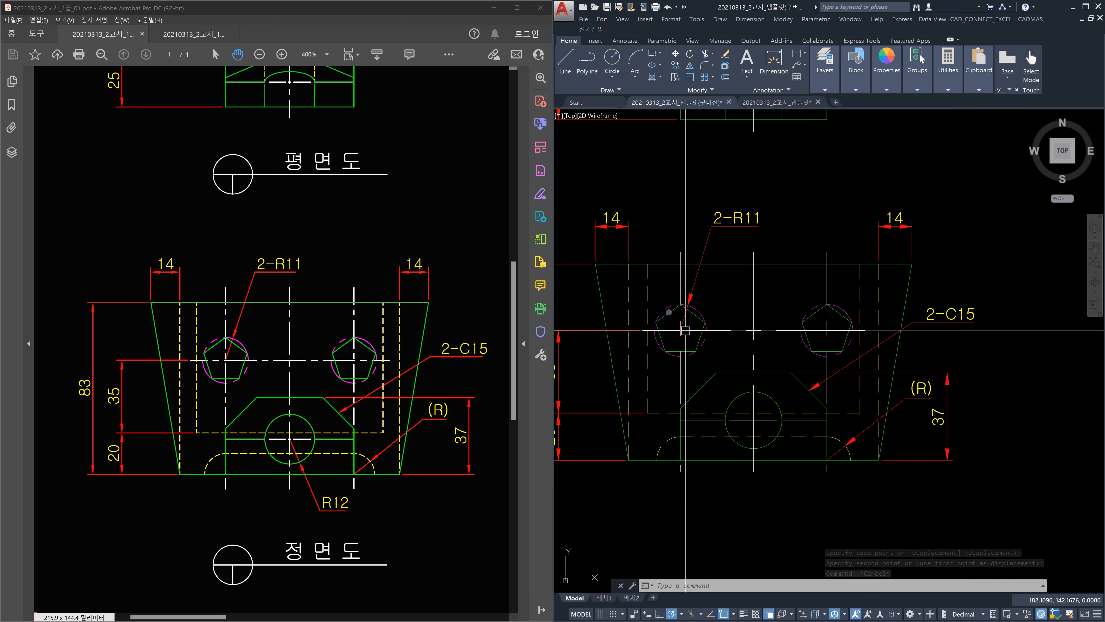
middle_click_drag(795, 513, 765, 457)
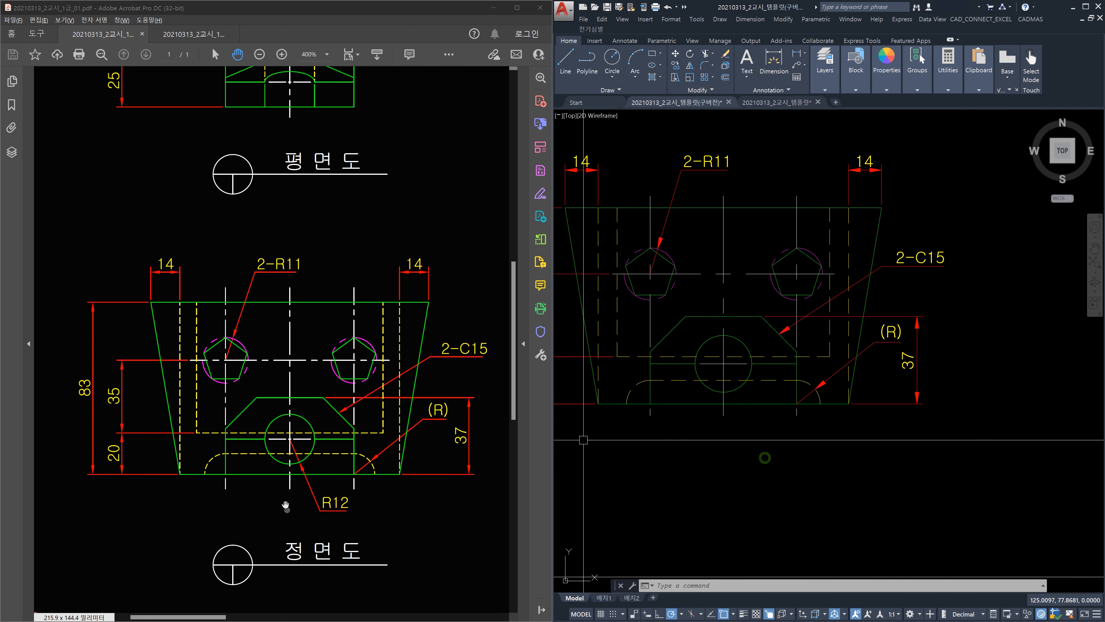
middle_click_drag(737, 408, 707, 391)
key("Escape")
key("Escape")
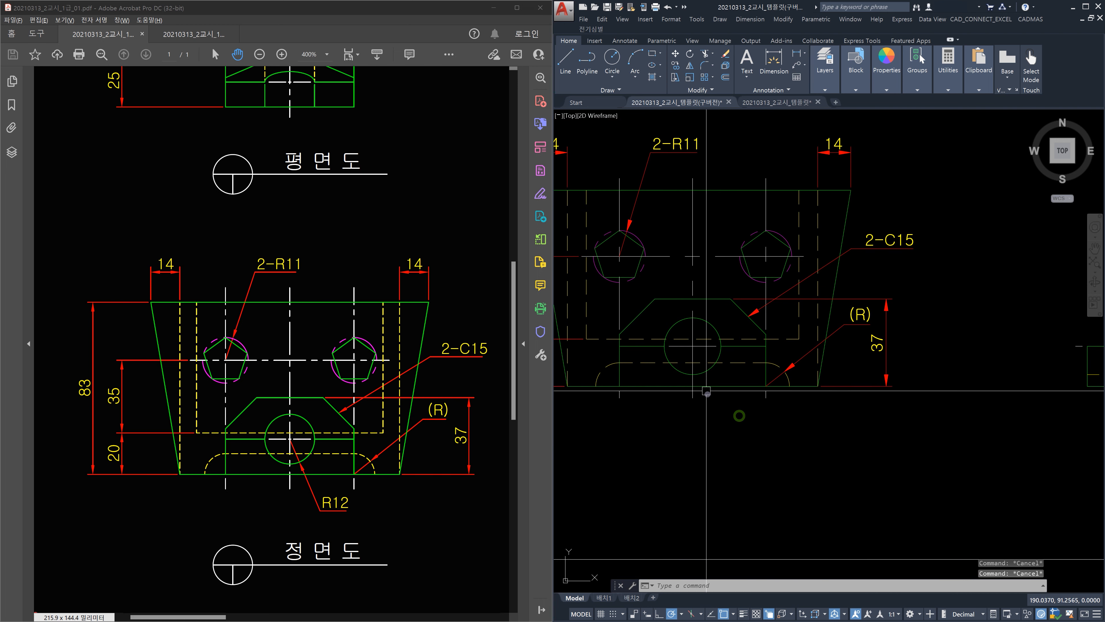
type("dra")
key("Return")
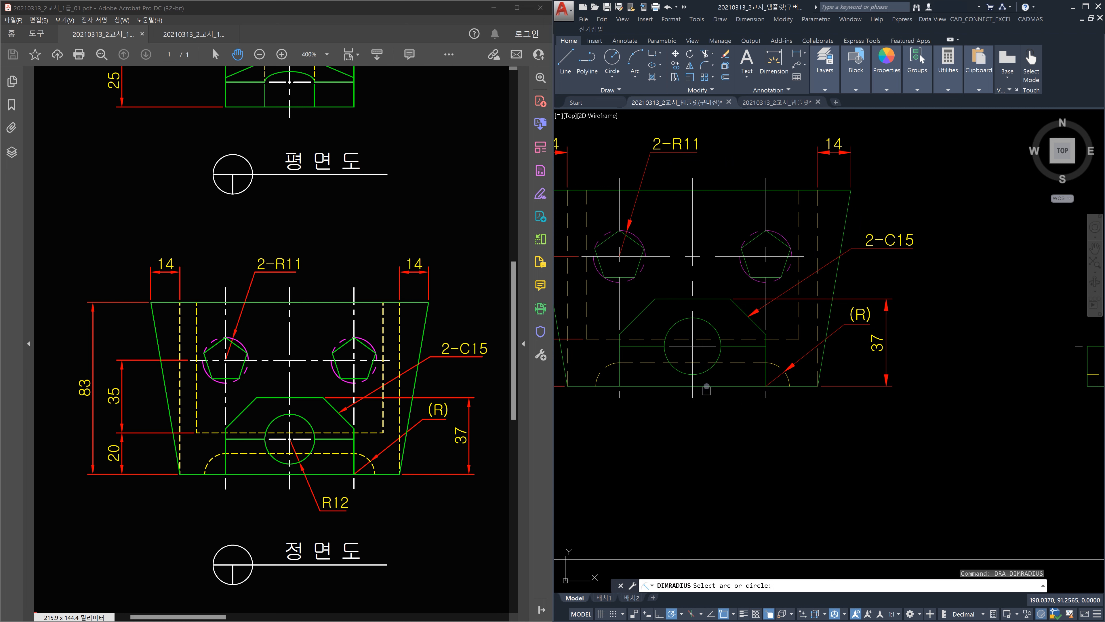
left_click(706, 373)
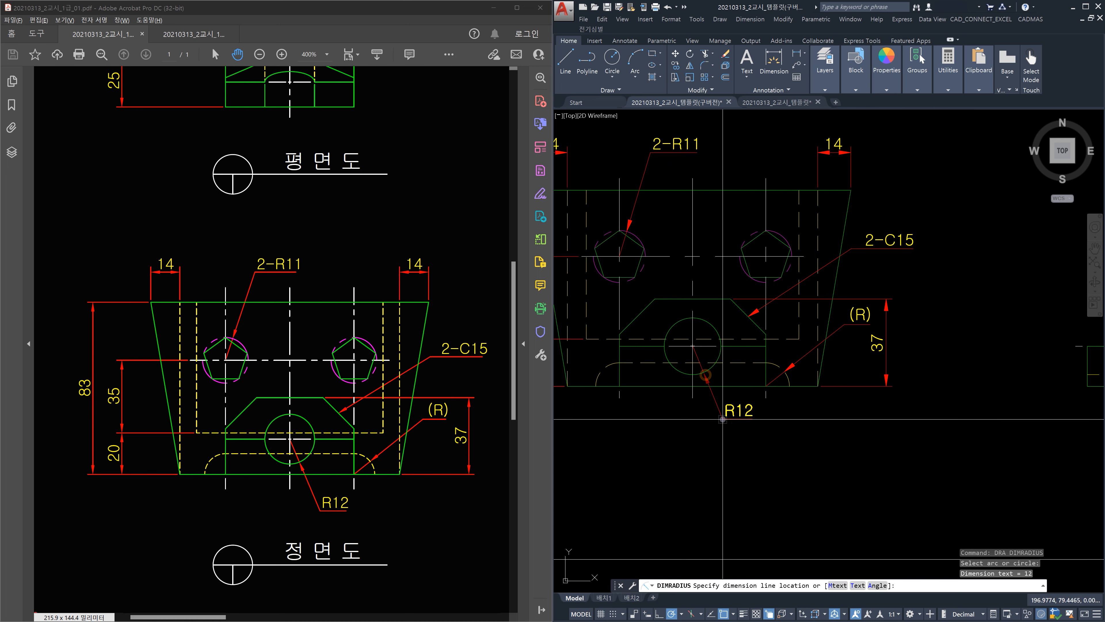
left_click(724, 421)
key("Escape")
key("Escape")
Add a vertical dimension for the height of the right side view's low left block, placed to the left of the block.
scroll(921, 411, "down", 2)
middle_click_drag(941, 416, 750, 404)
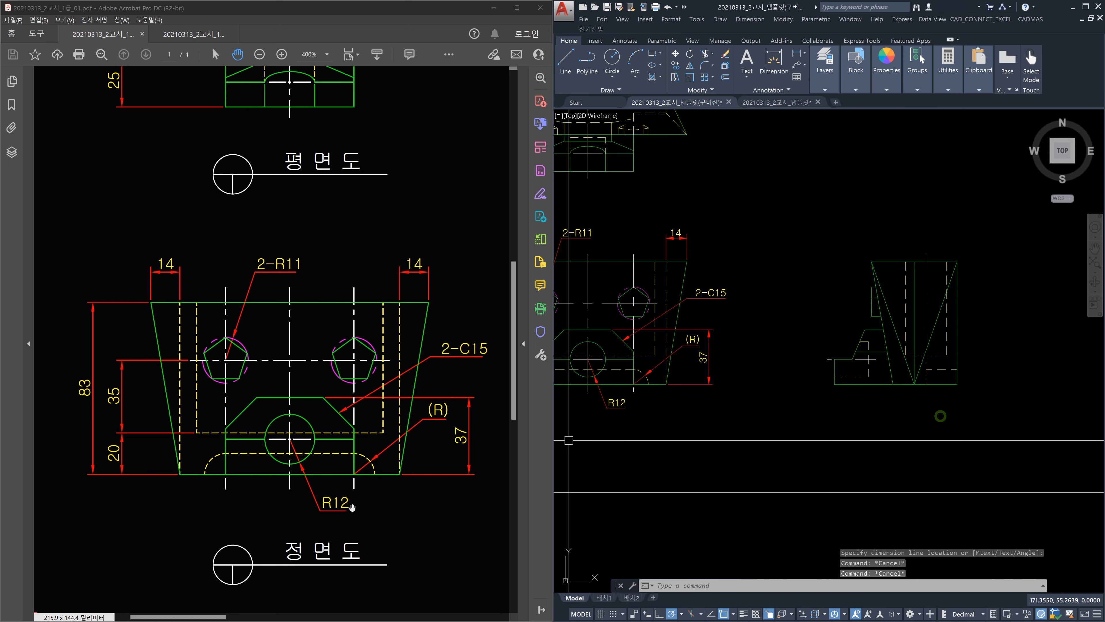
left_click_drag(418, 512, 315, 488)
left_click_drag(434, 481, 350, 472)
left_click(926, 456)
scroll(906, 396, "up", 2)
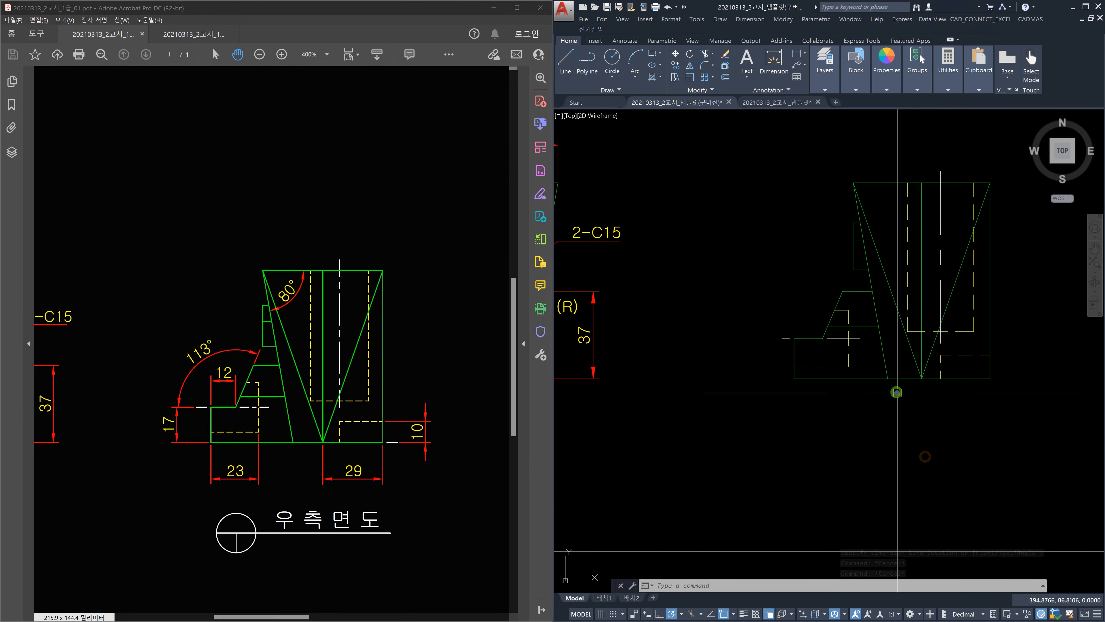
type("dli")
key("Return")
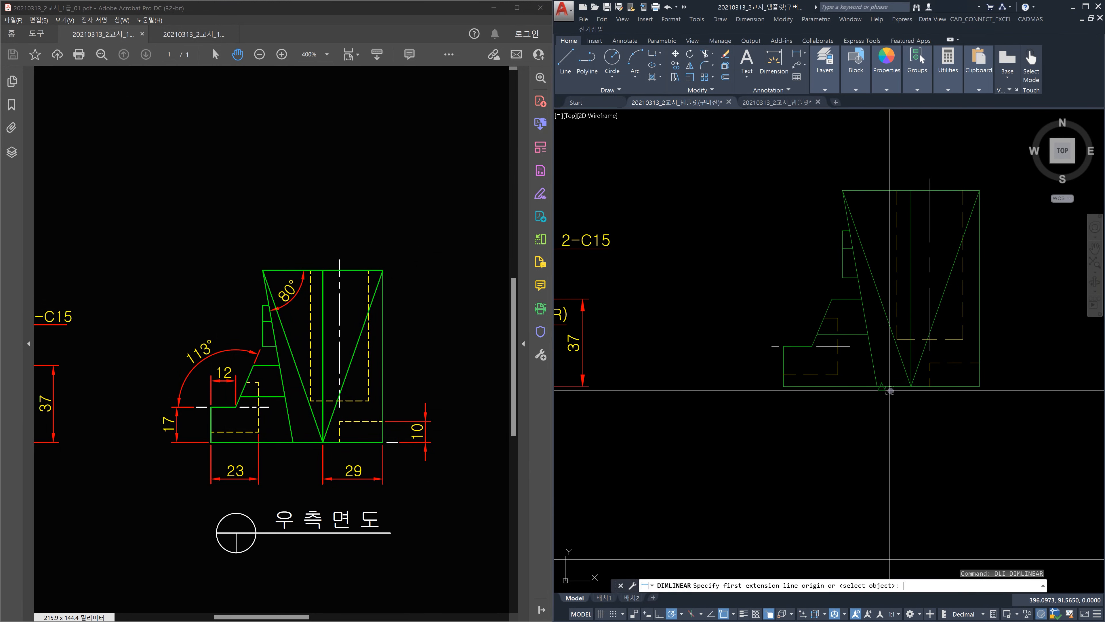
left_click(784, 386)
scroll(768, 341, "up", 3)
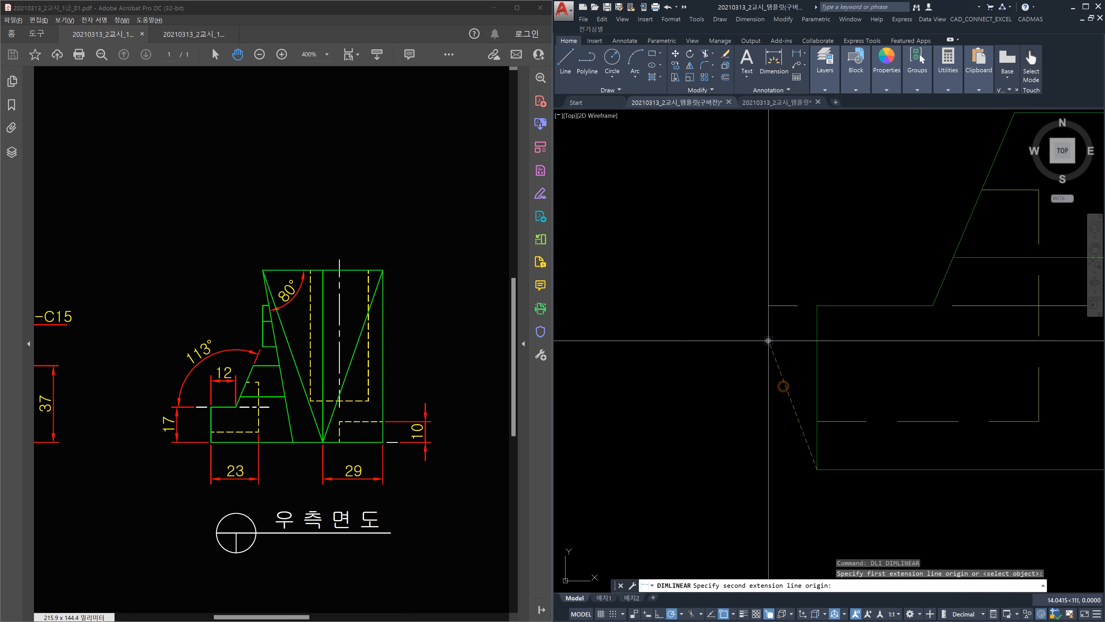
left_click(765, 308)
scroll(765, 308, "down", 8)
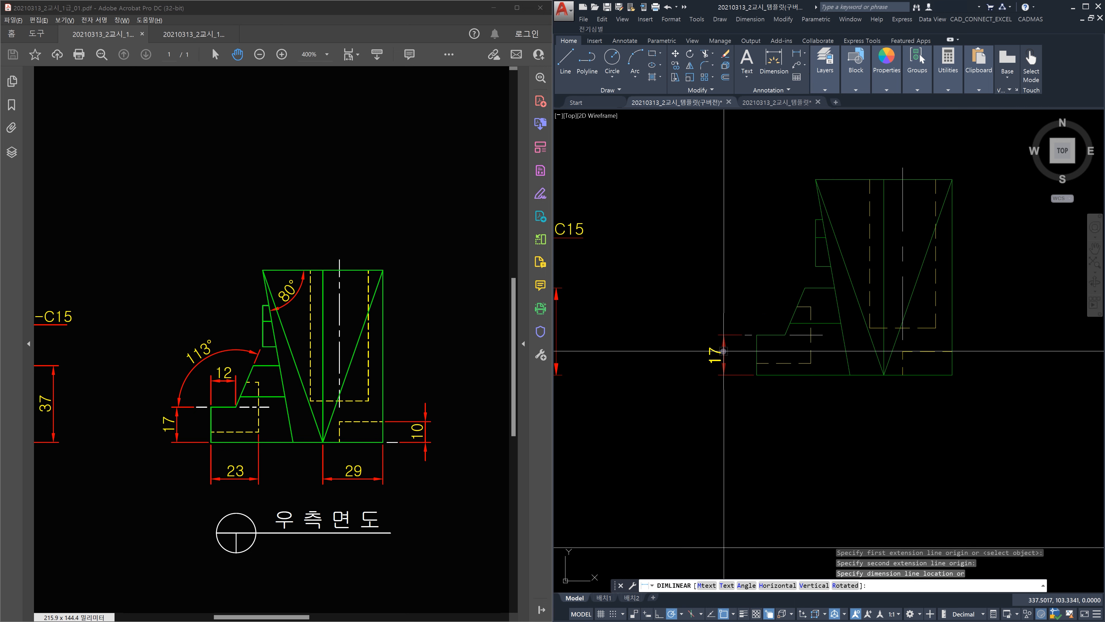
left_click(723, 350)
Add a horizontal dimension below the right side view from its lower-left corner to the hidden vertical edge, level with the front view's R12 text line.
key("space")
left_click(767, 376)
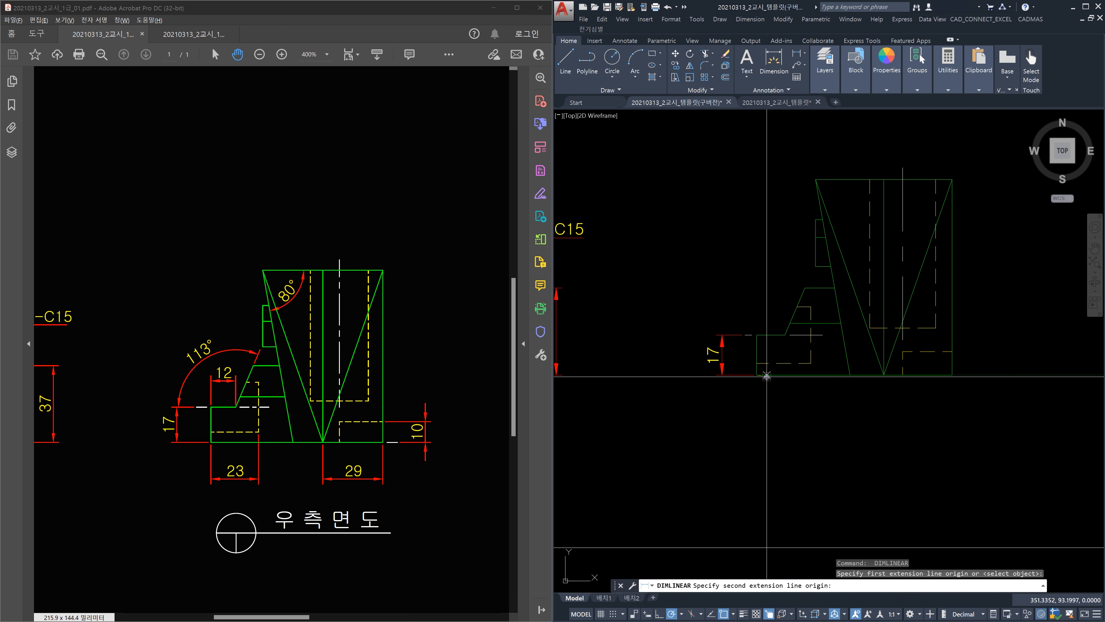
left_click(808, 365)
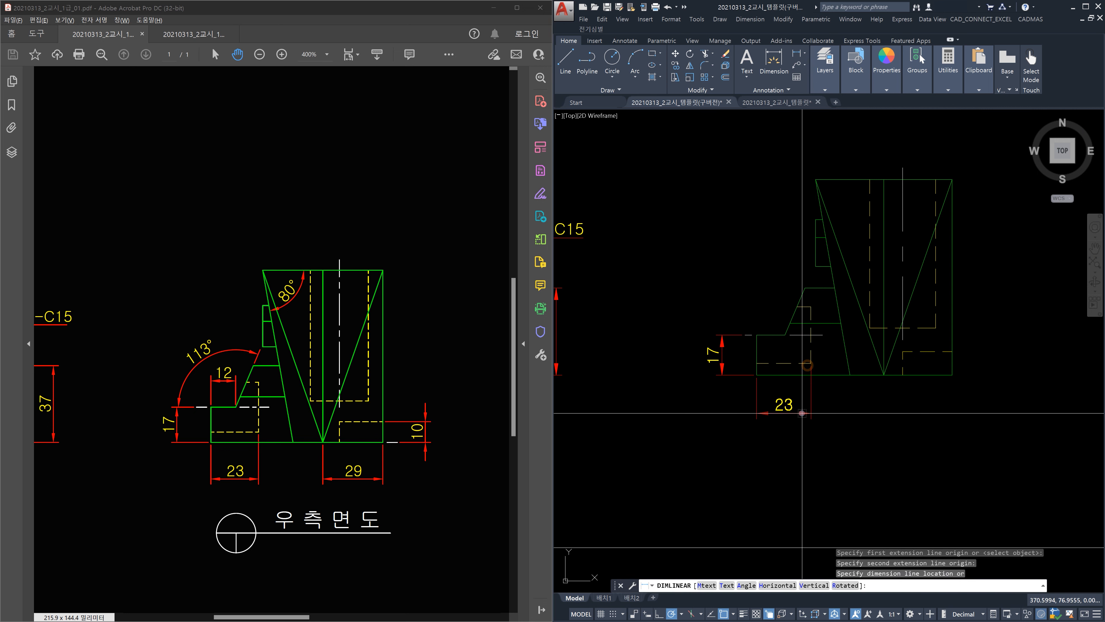
scroll(802, 413, "down", 2)
middle_click_drag(745, 421, 847, 412)
scroll(676, 403, "up", 2)
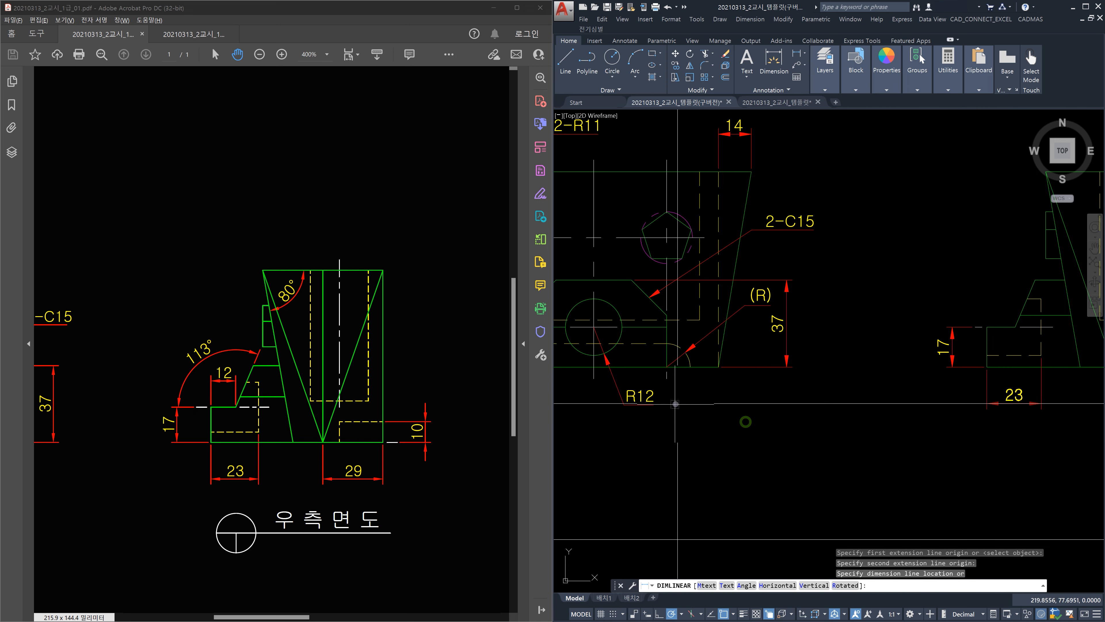
left_click(654, 404)
Add a horizontal dimension from the V-shaped vertex on the side view's base to the lower-right corner, aligned with the 23 dimension.
key("Return")
scroll(653, 404, "down", 2)
scroll(955, 382, "up", 2)
scroll(955, 382, "up", 2)
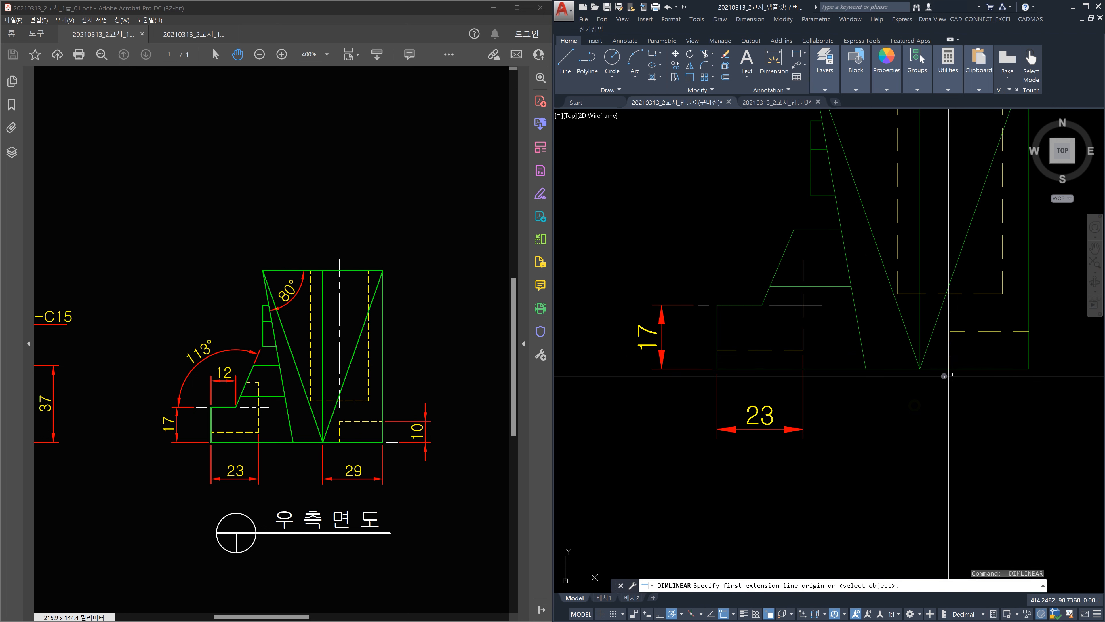
left_click(918, 367)
left_click(1029, 369)
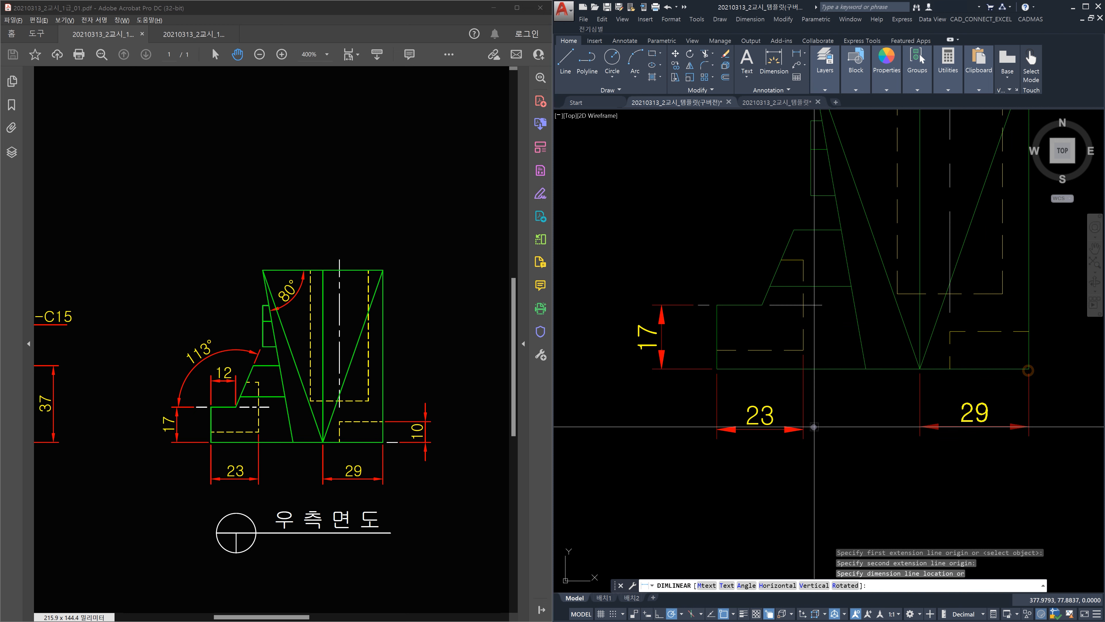
left_click(957, 429)
Draw a 5-unit horizontal line extending rightward from the side view's lower-right corner.
middle_click_drag(906, 378, 873, 376)
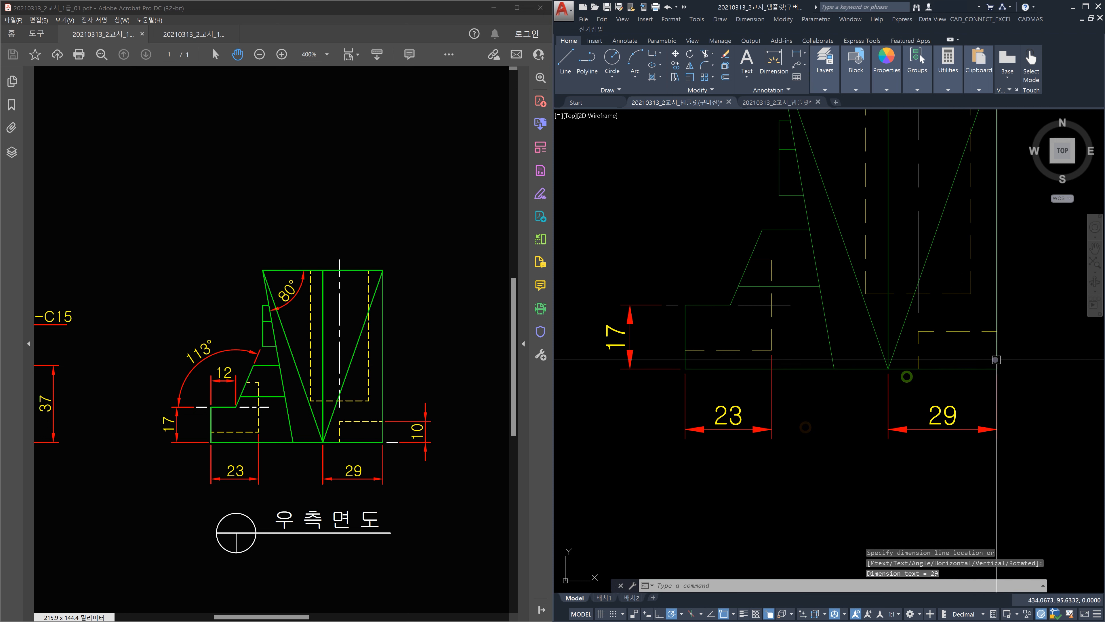
middle_click_drag(993, 360, 932, 375)
key("Escape")
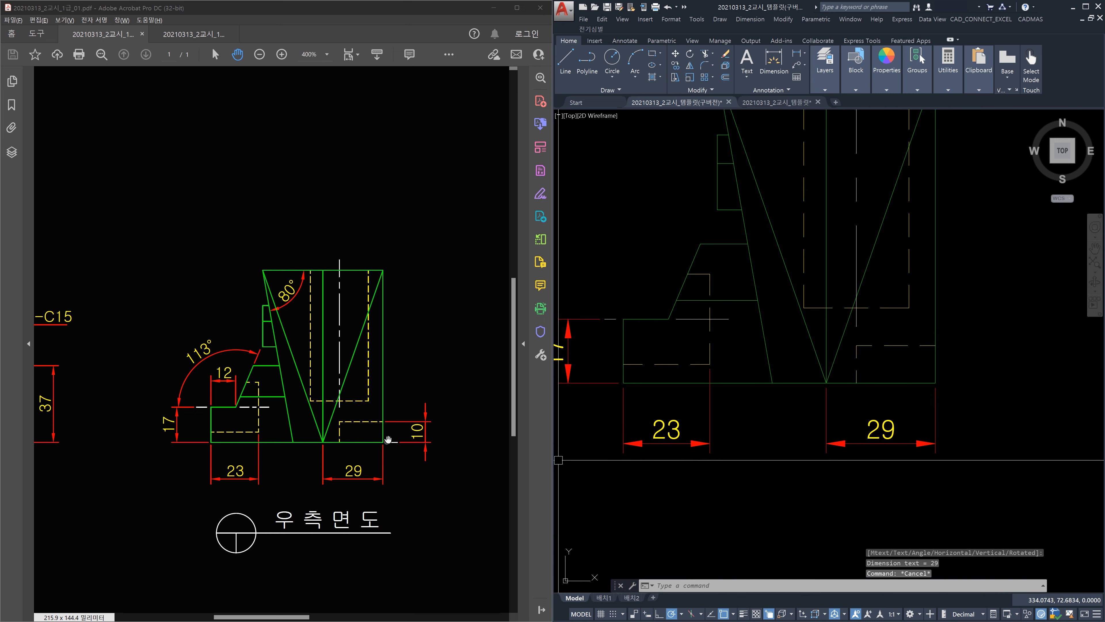
key("Escape")
key("Escape")
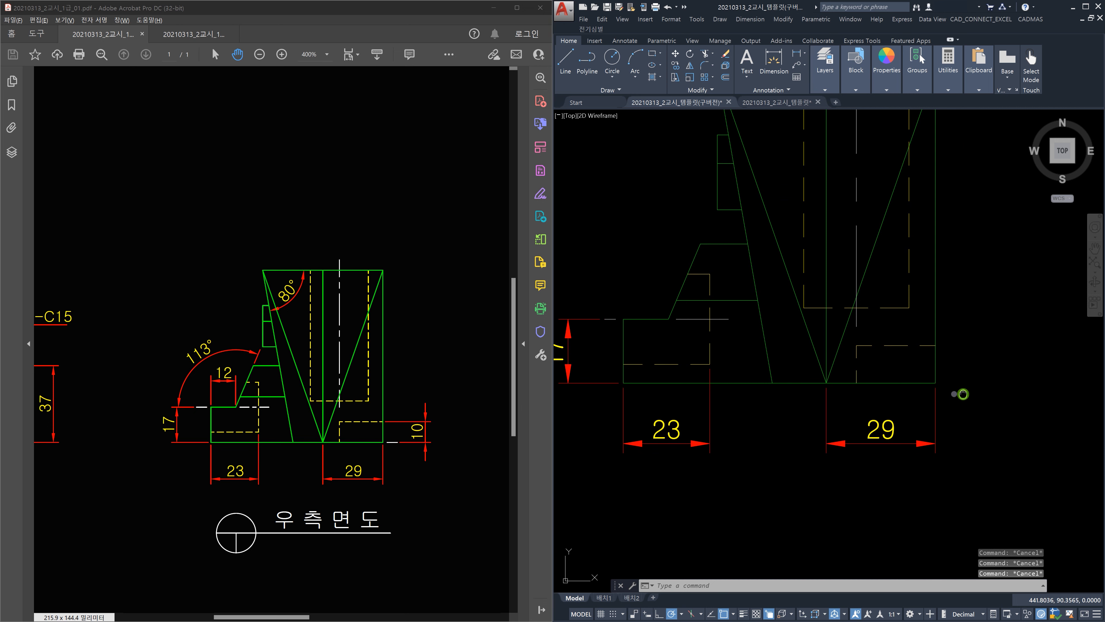
middle_click_drag(961, 394, 923, 394)
type("l")
key("Return")
left_click(897, 382)
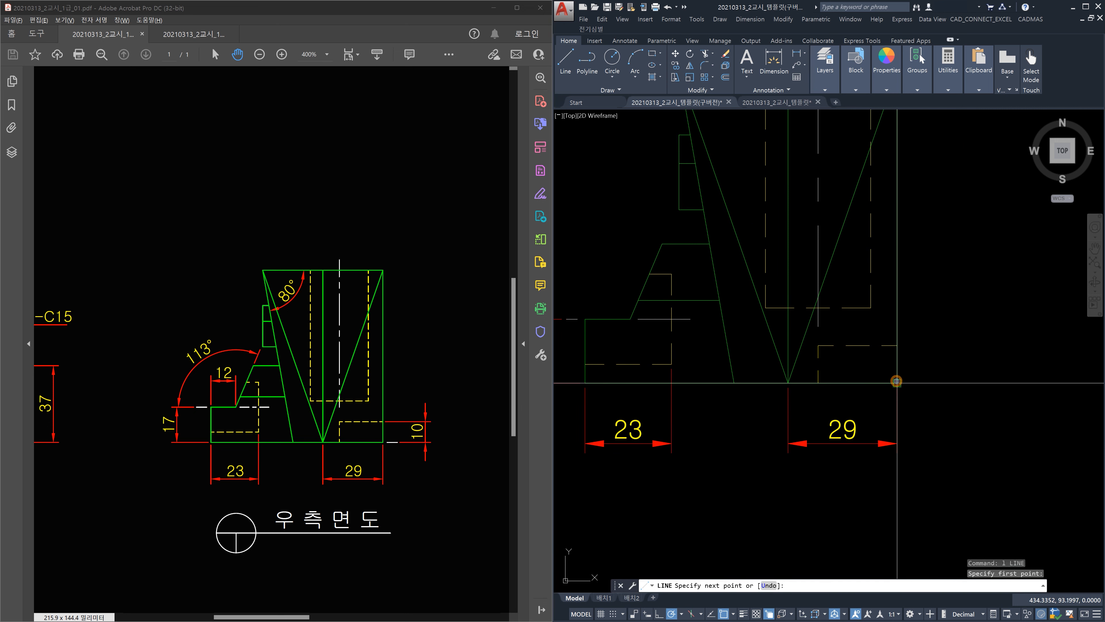
type("5")
key("Return")
key("Escape")
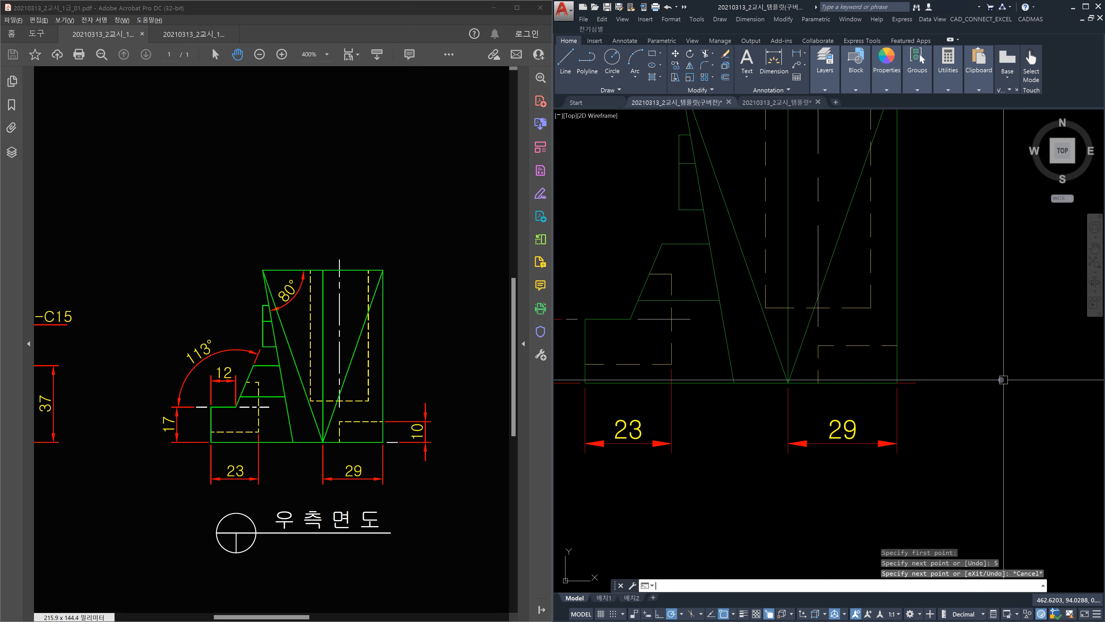
Match the short line at the side view's lower-right corner to the properties of the vertical centre line.
type("ma")
key("Return")
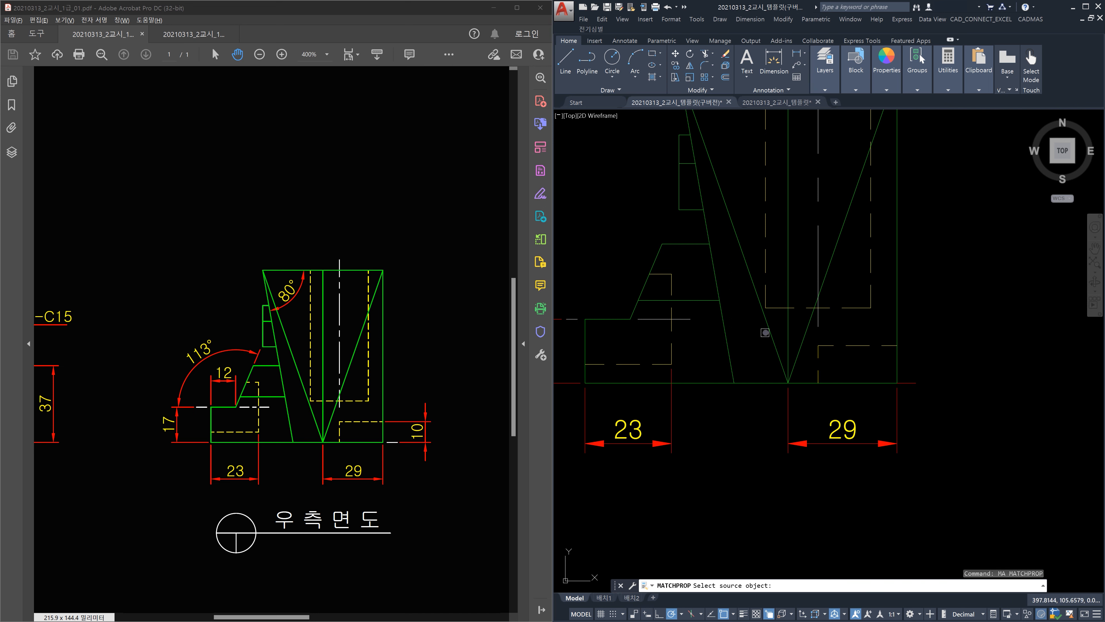
left_click(821, 322)
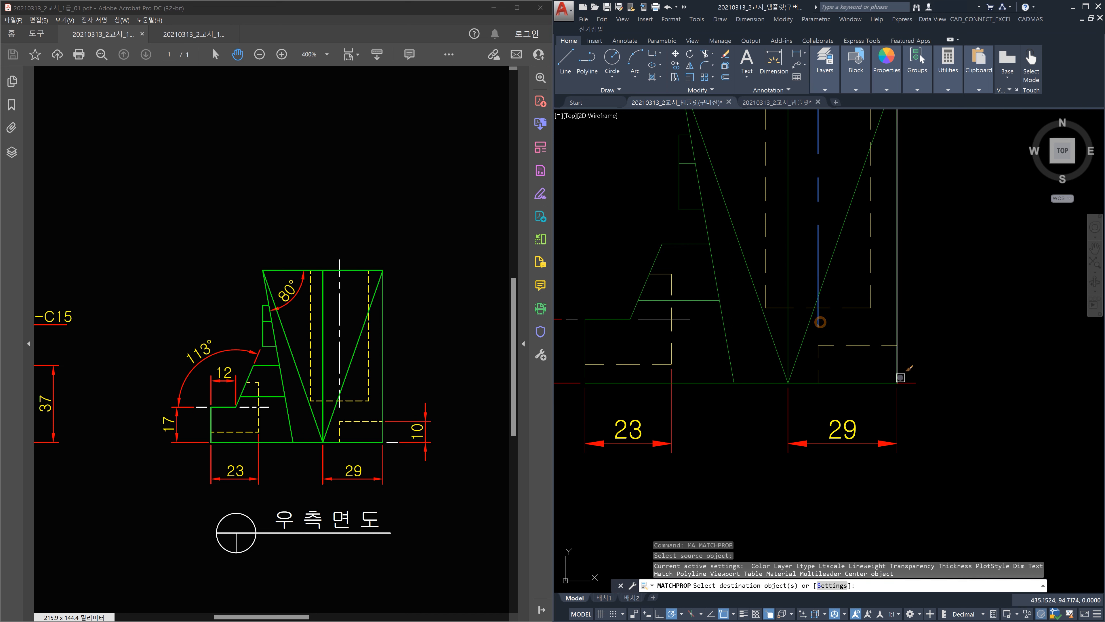
left_click(906, 379)
key("Escape")
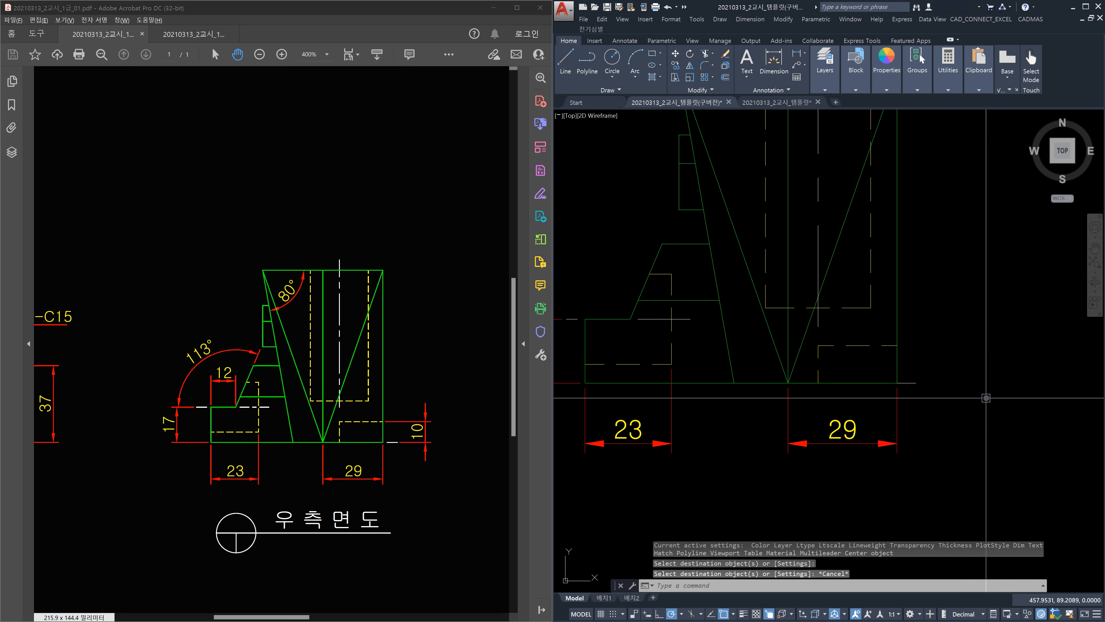
Shorten the inner end of the short centre line by a delta of -2 to leave a gap at the corner.
type("1en")
key("Return")
type("de")
key("Return")
type("-2")
key("Return")
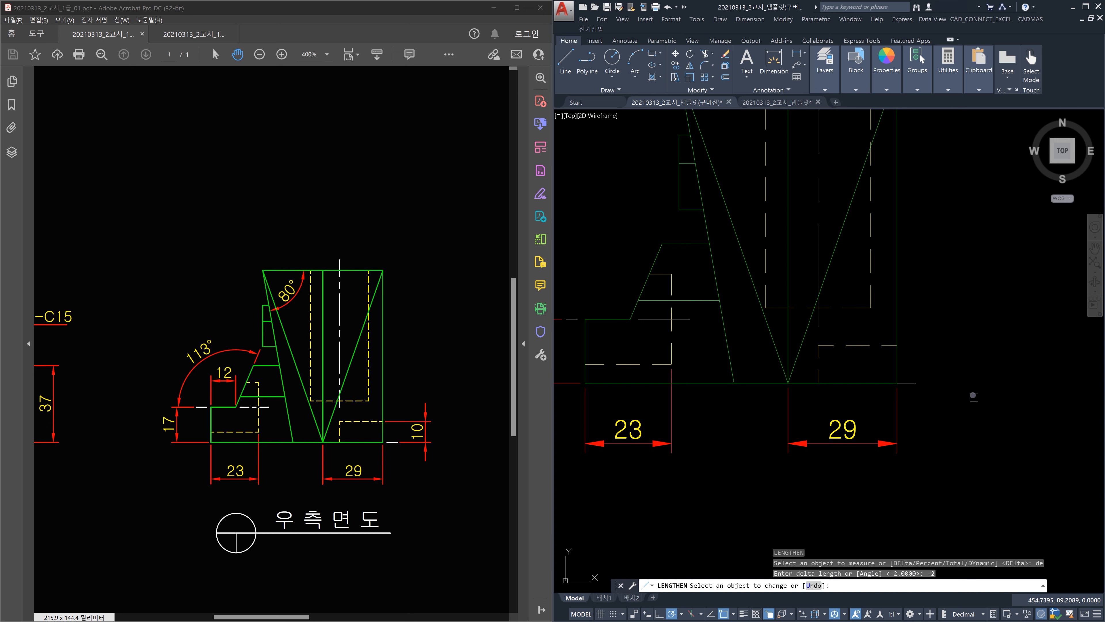
scroll(944, 395, "up", 2)
left_click(878, 376)
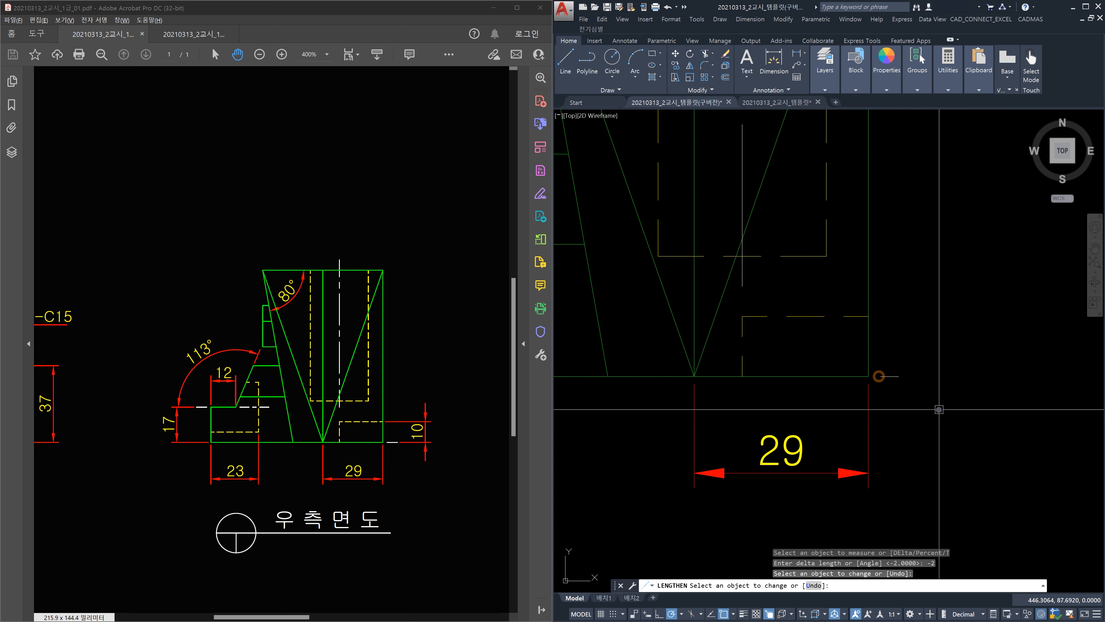
key("Return")
Add a vertical dimension from the short centre line's outer end to the hidden horizontal edge, placed to the right of the side view.
type("dli")
key("Return")
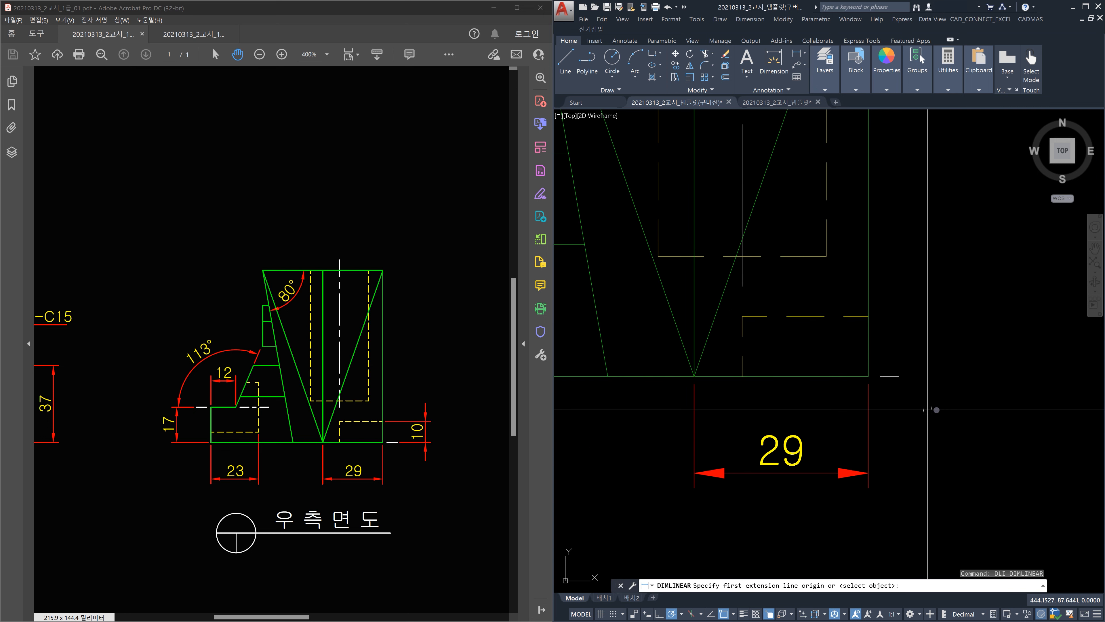
left_click(898, 376)
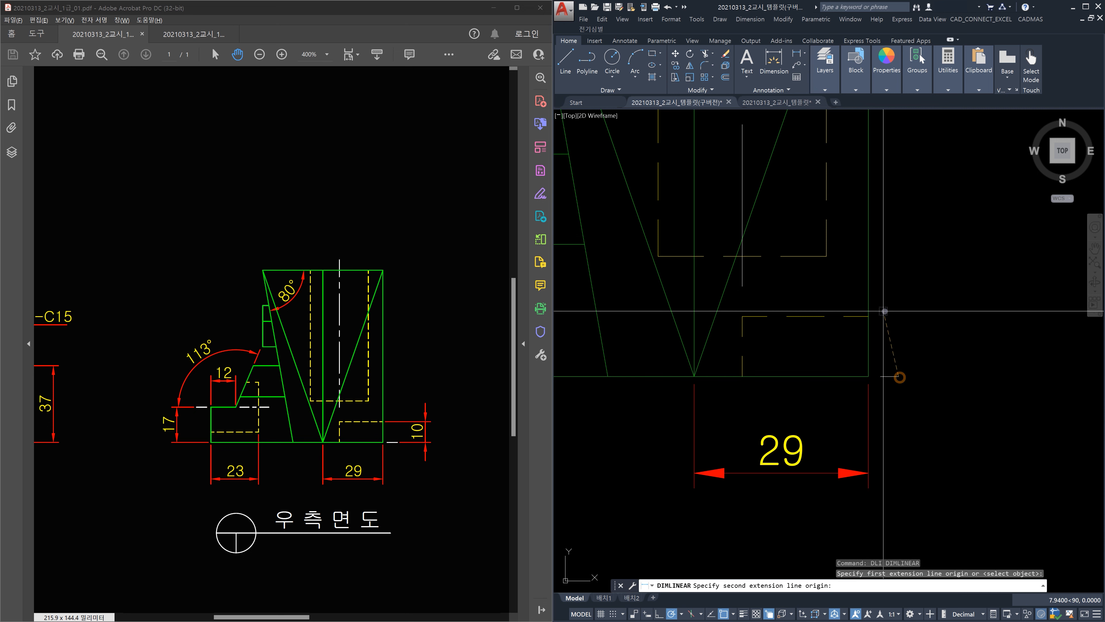
left_click(868, 316)
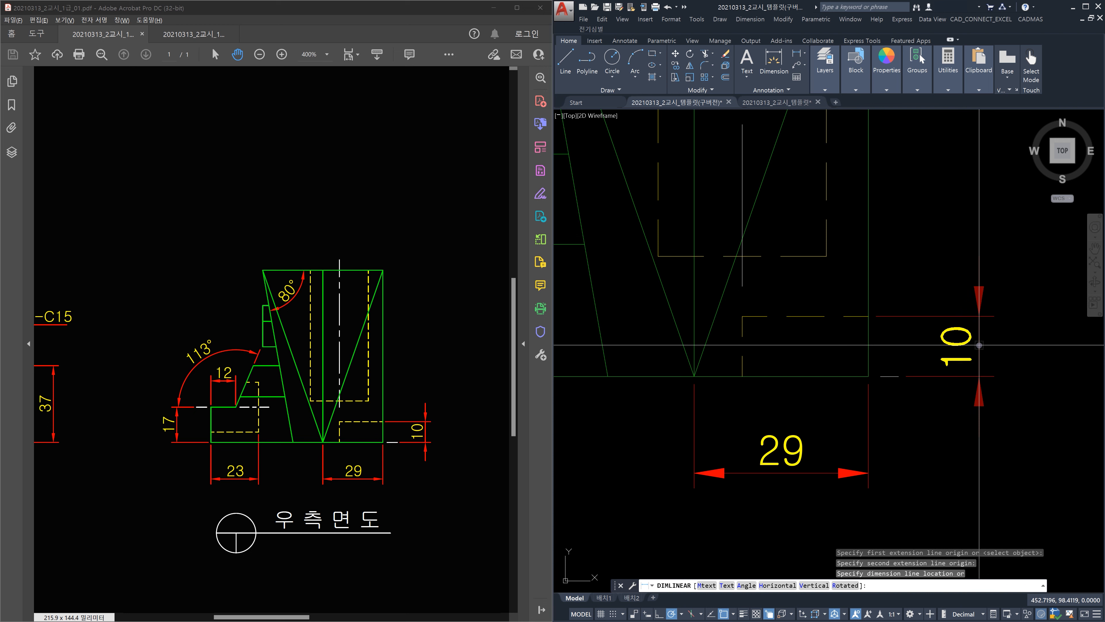
left_click(980, 345)
Add a horizontal dimension across the top of the side view's low left block, placed above the block.
scroll(974, 346, "down", 4)
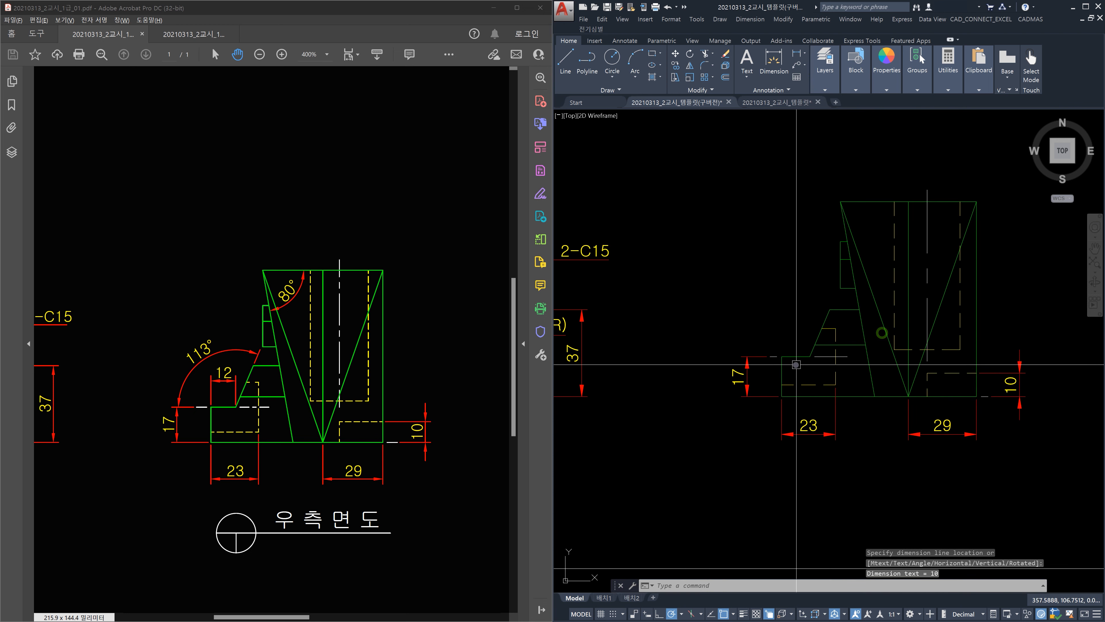
type("dli")
key("Return")
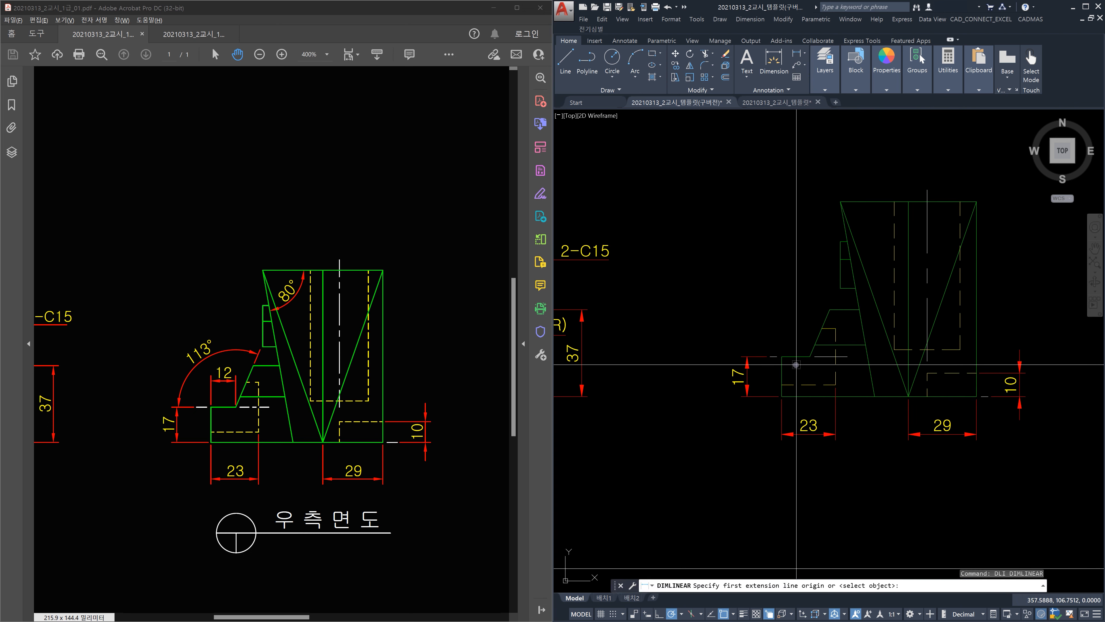
scroll(796, 364, "up", 4)
left_click(764, 356)
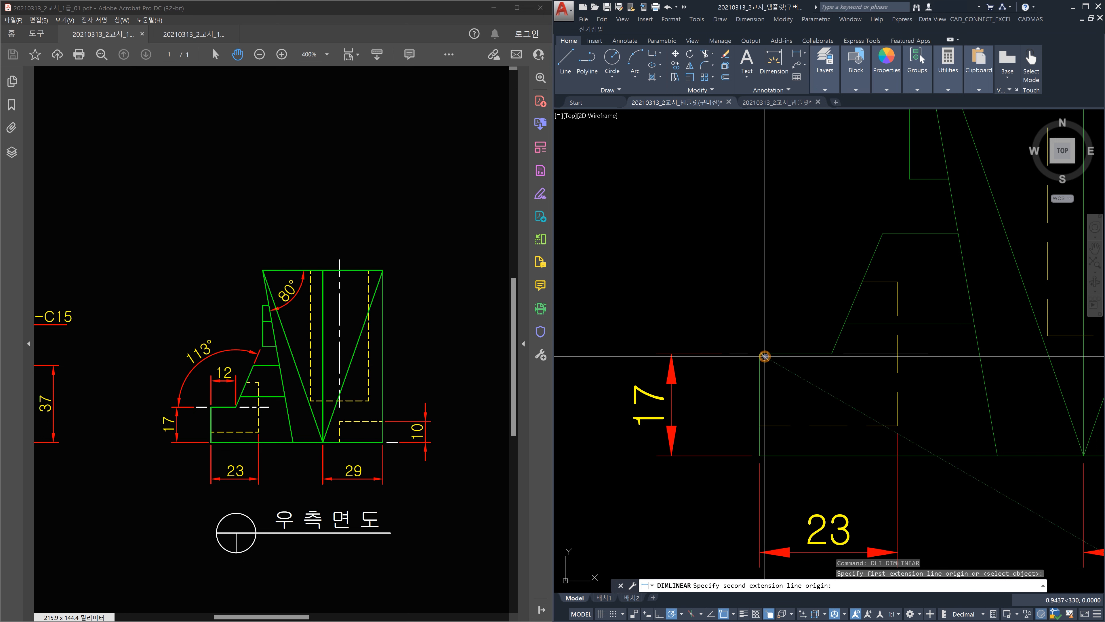
left_click(832, 354)
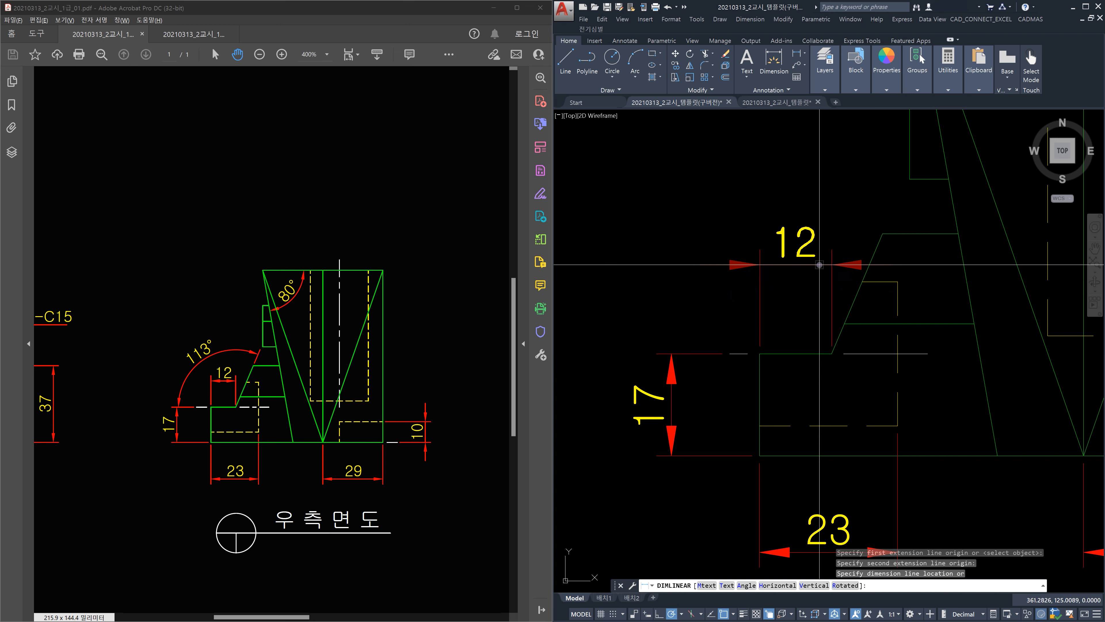
left_click(820, 264)
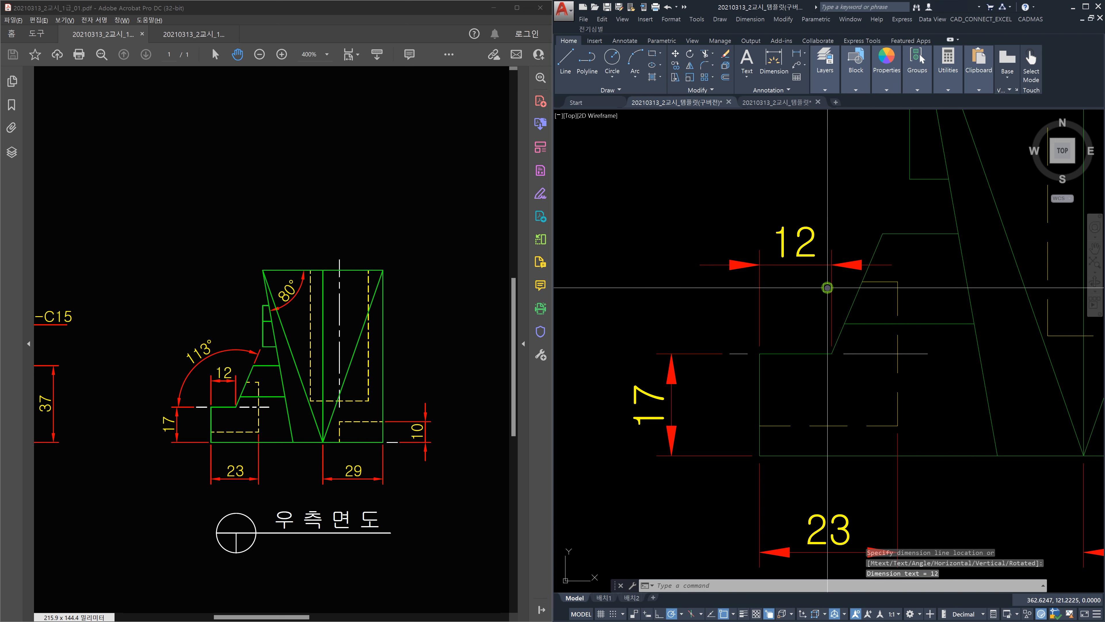
Try to set the arrow size of the 12 dimension above the side view's low block to 1.
middle_click_drag(827, 287, 829, 307)
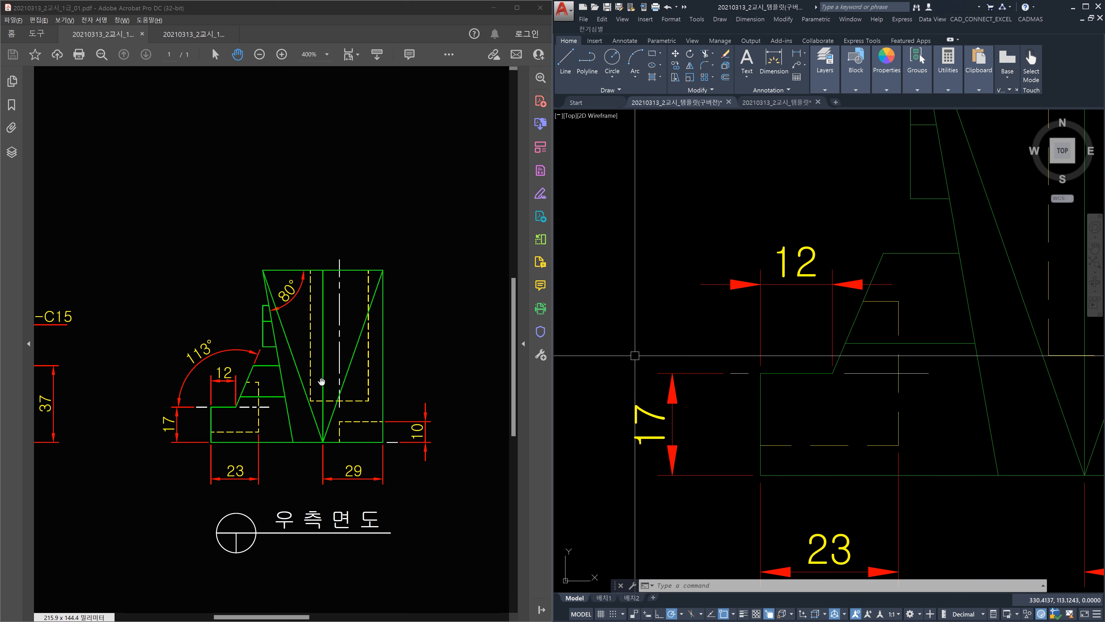
scroll(940, 335, "down", 4)
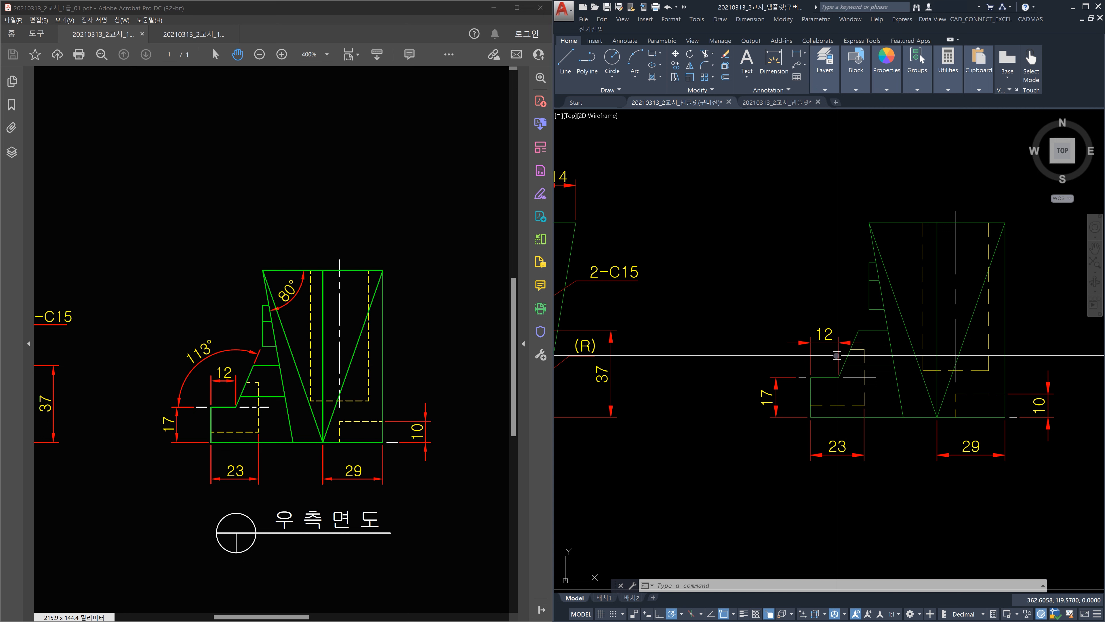
scroll(837, 355, "up", 2)
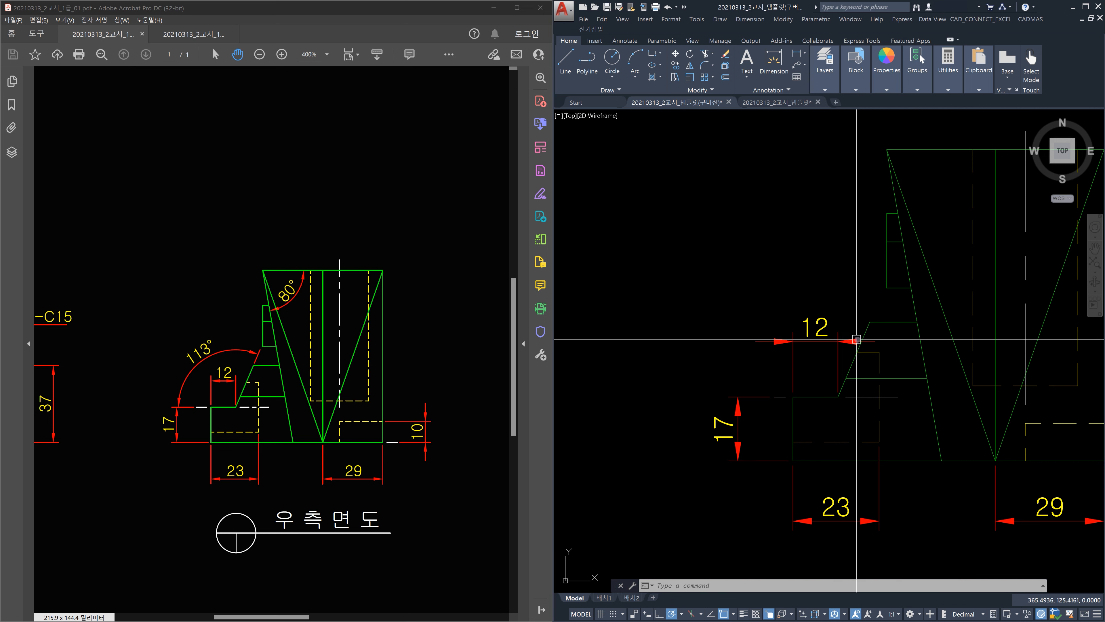
scroll(851, 341, "up", 3)
scroll(838, 358, "down", 2)
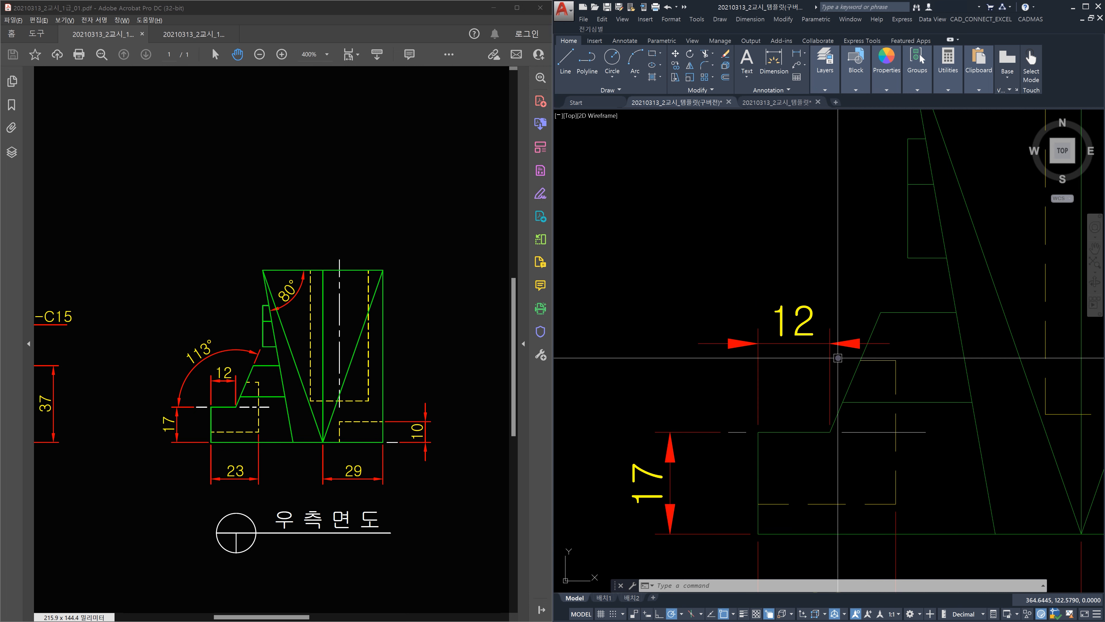
left_click(840, 359)
left_click(810, 339)
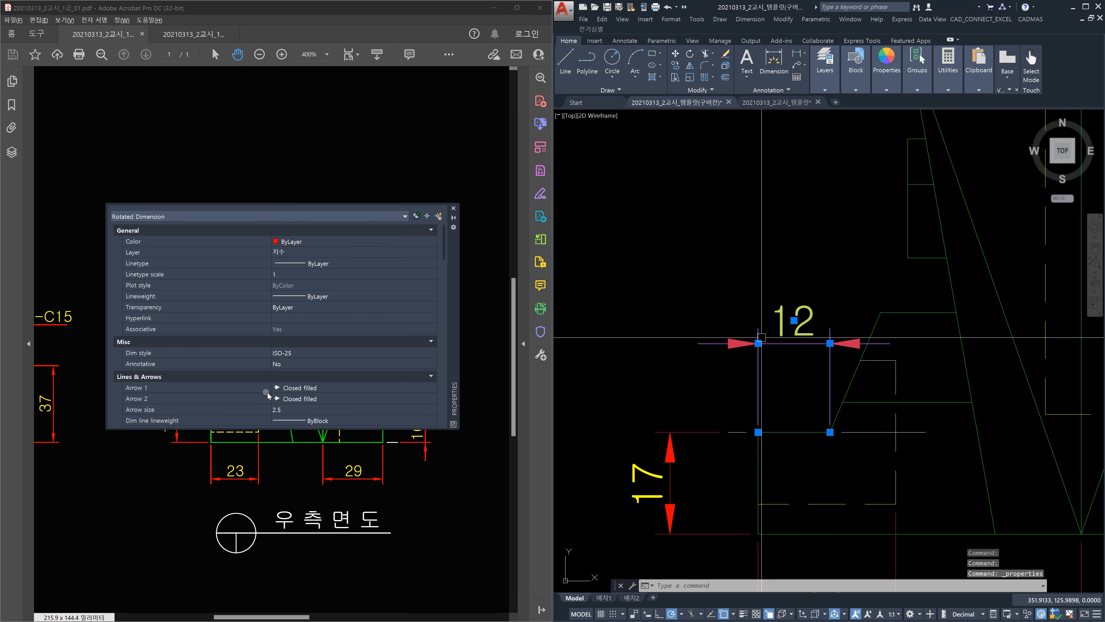
left_click(302, 409)
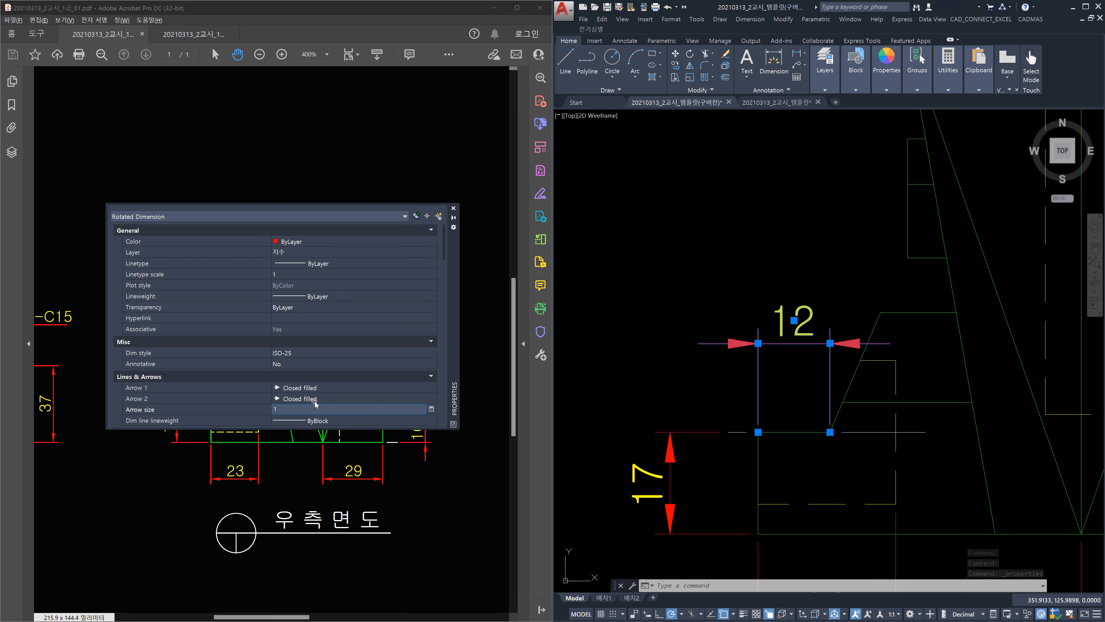
type("1")
key("Tab")
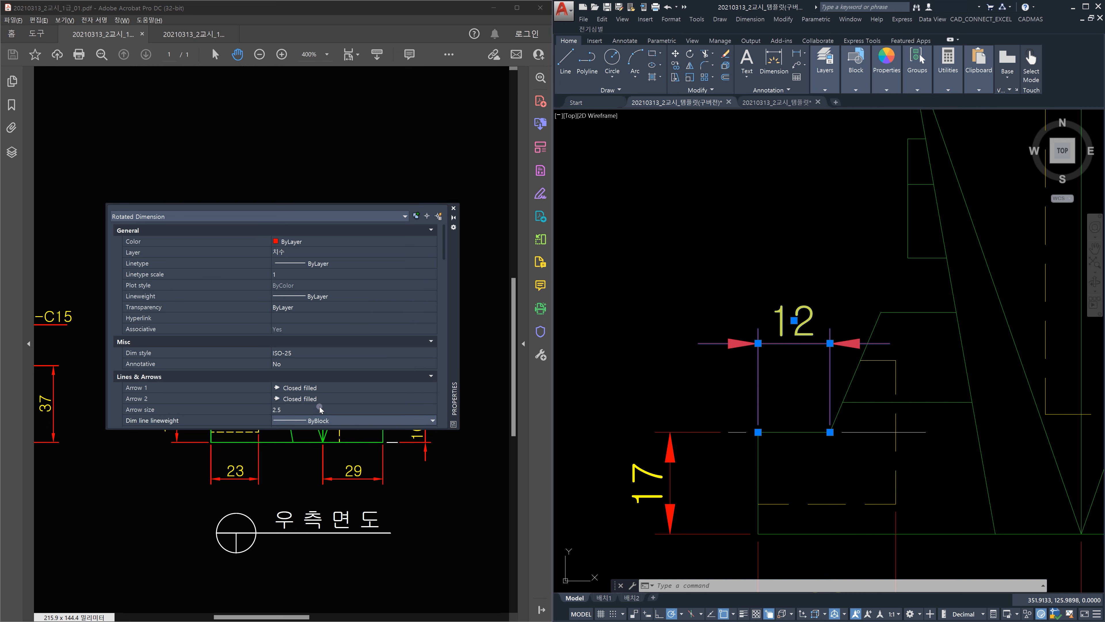
Add an angular dimension between the low block's top edge and the adjoining sloped edge of the side view, placing the arc outside the 12 dimension.
left_click(454, 209)
key("Escape")
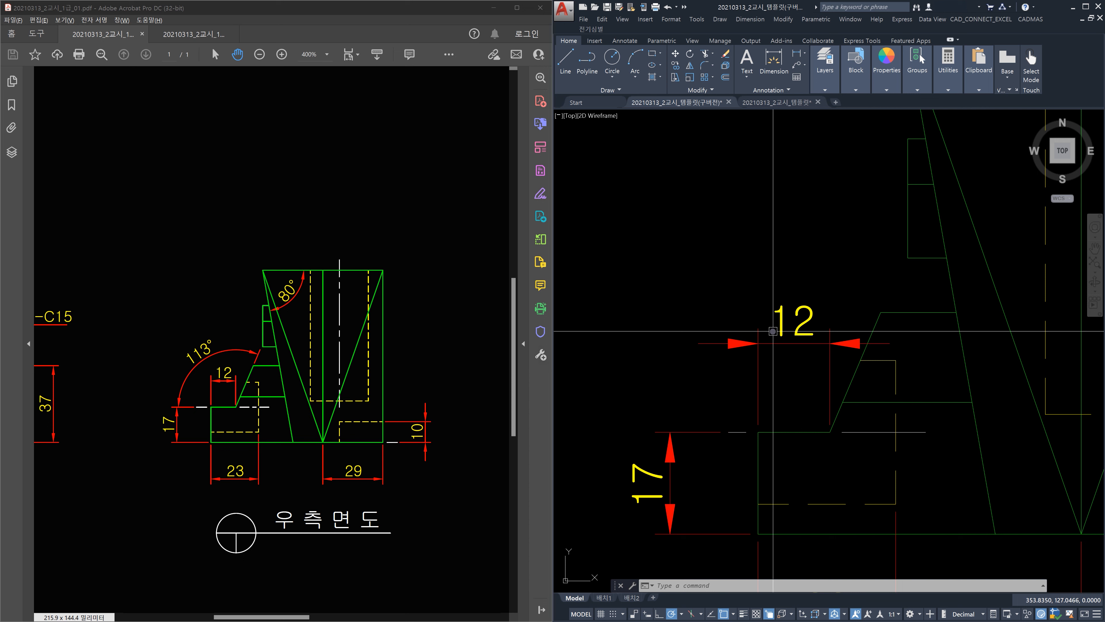
middle_click_drag(785, 313, 784, 344)
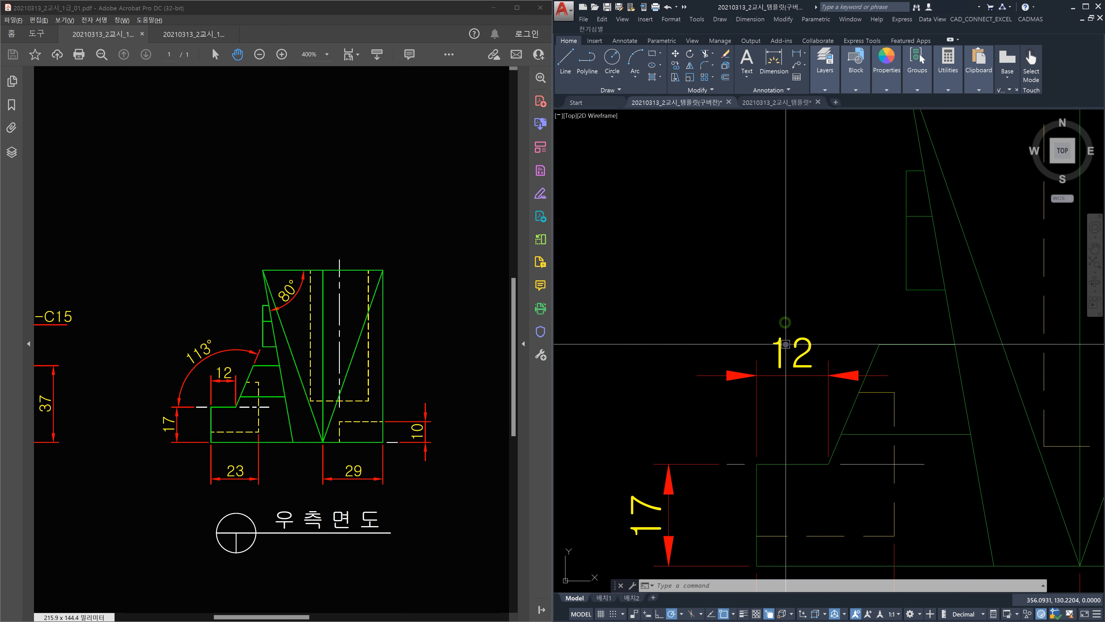
key("Escape")
key("Escape")
key("Escape")
type("da")
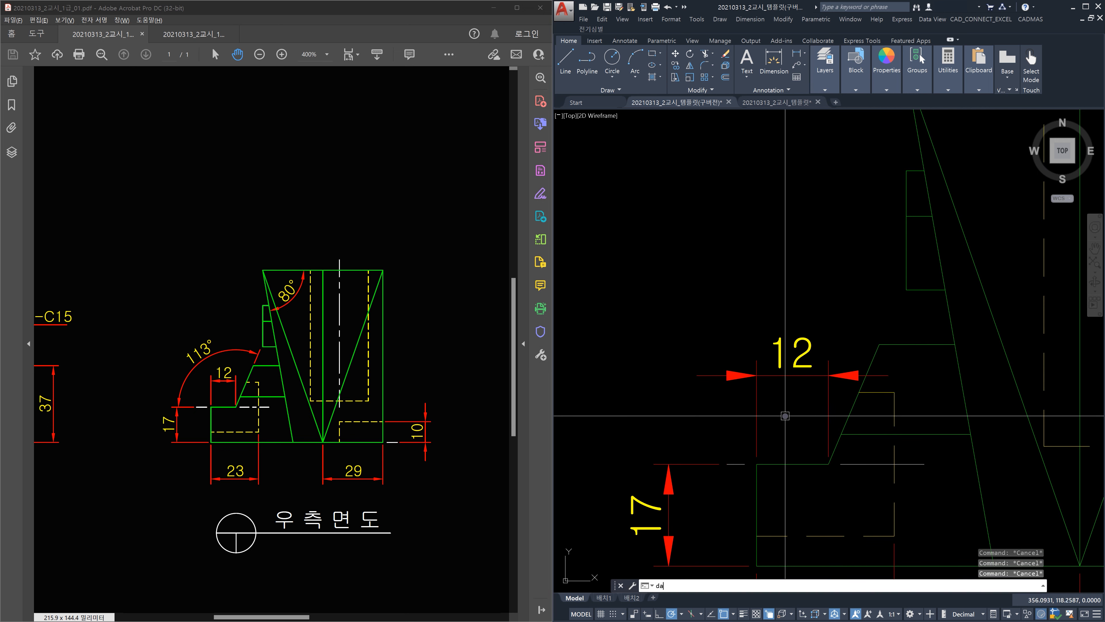
type("n")
key("Return")
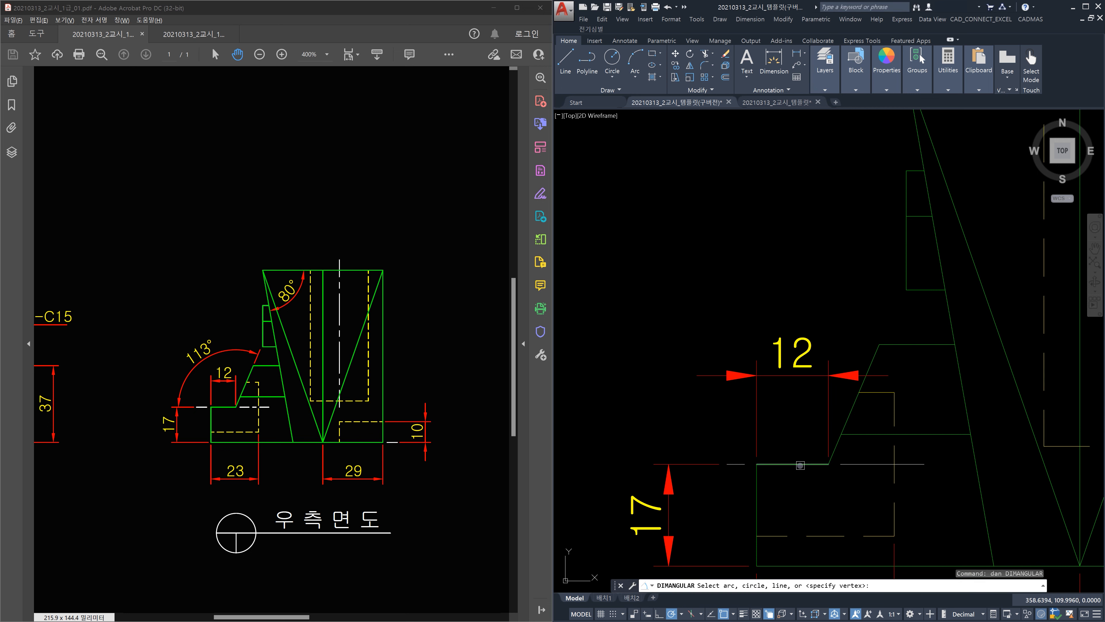
left_click(800, 464)
left_click(874, 365)
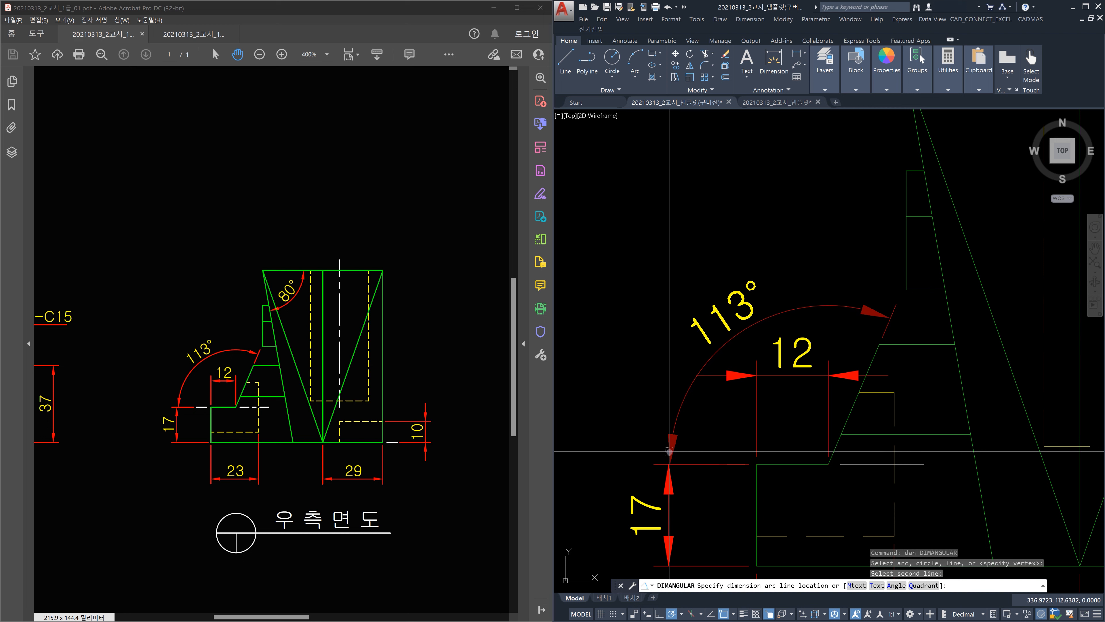
left_click(668, 463)
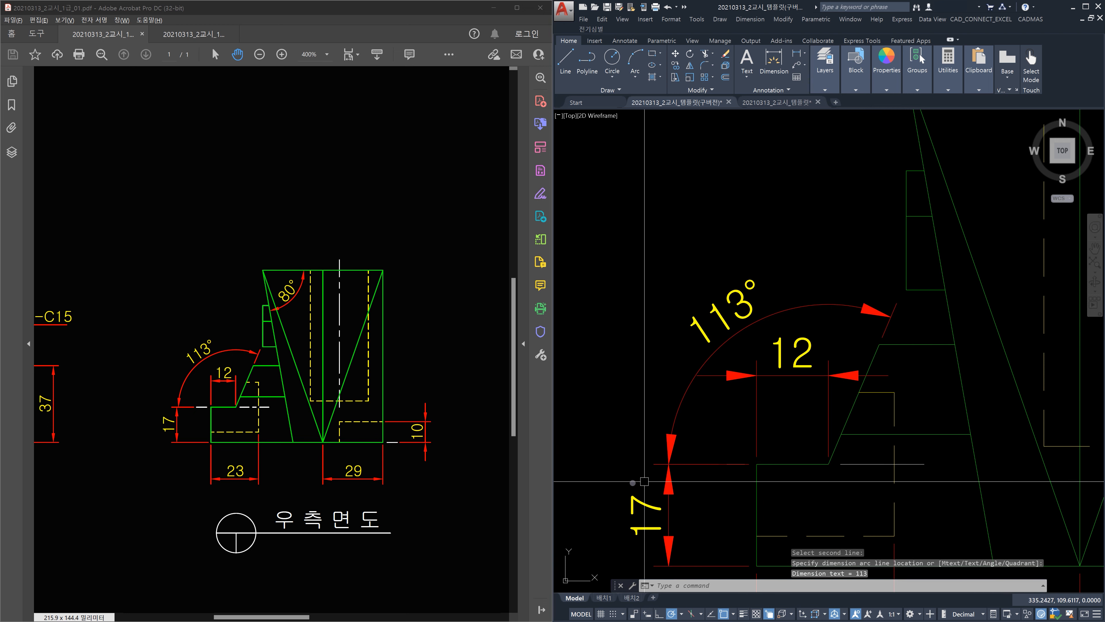
Add an angular dimension between the side view's top edge and its long slanted left edge, placing the arc inside the view.
middle_click_drag(718, 476, 711, 439)
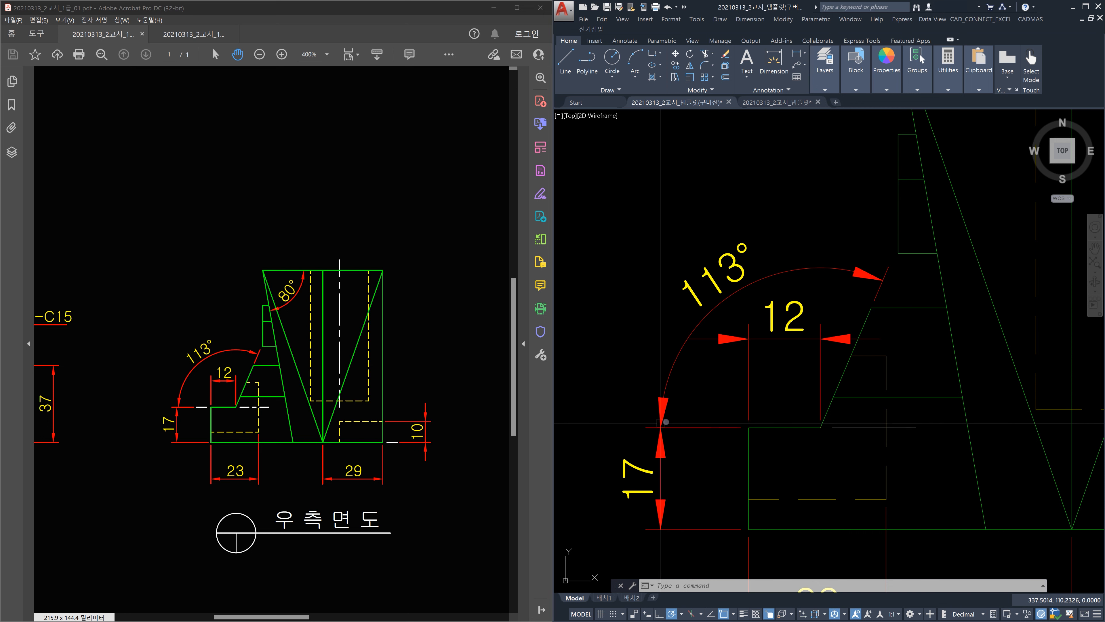
scroll(714, 416, "down", 5)
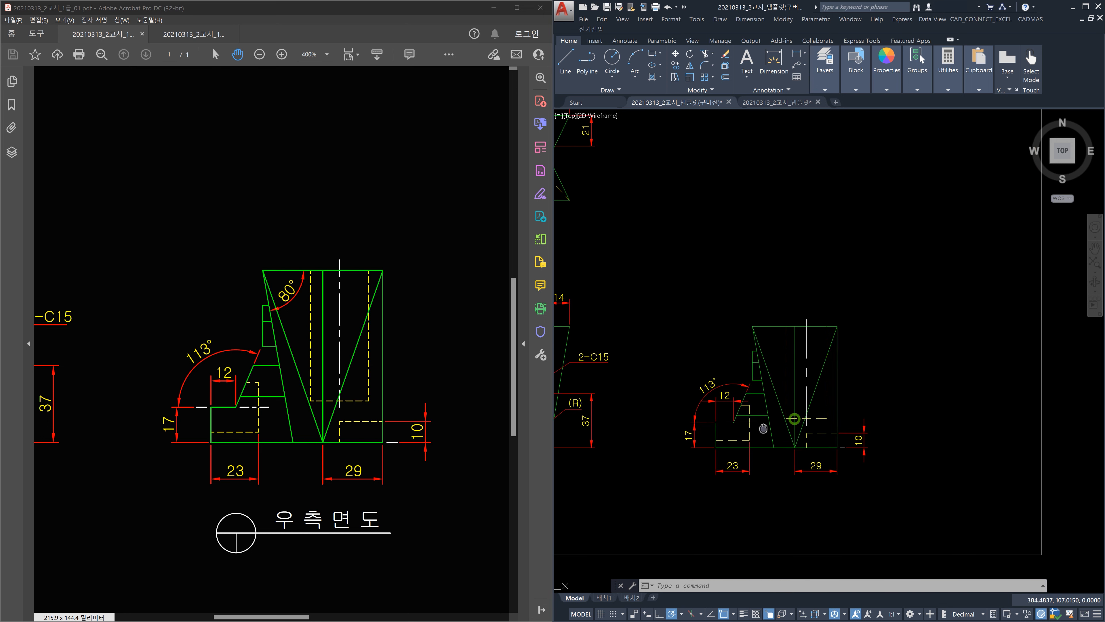
middle_click_drag(769, 387, 760, 416)
scroll(773, 388, "up", 4)
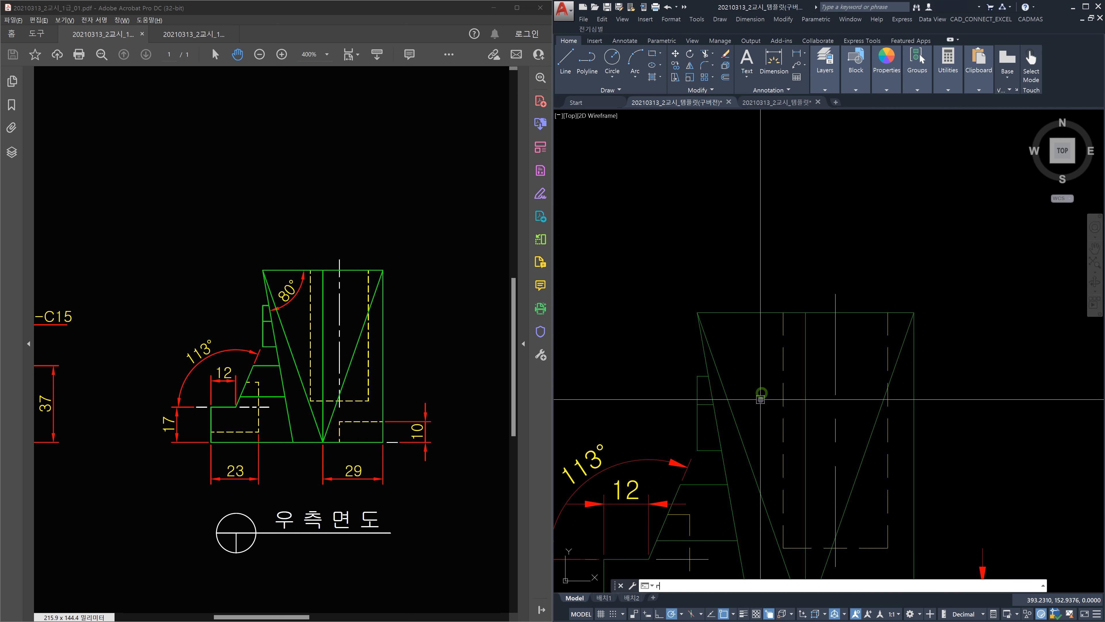
type("dan")
key("Return")
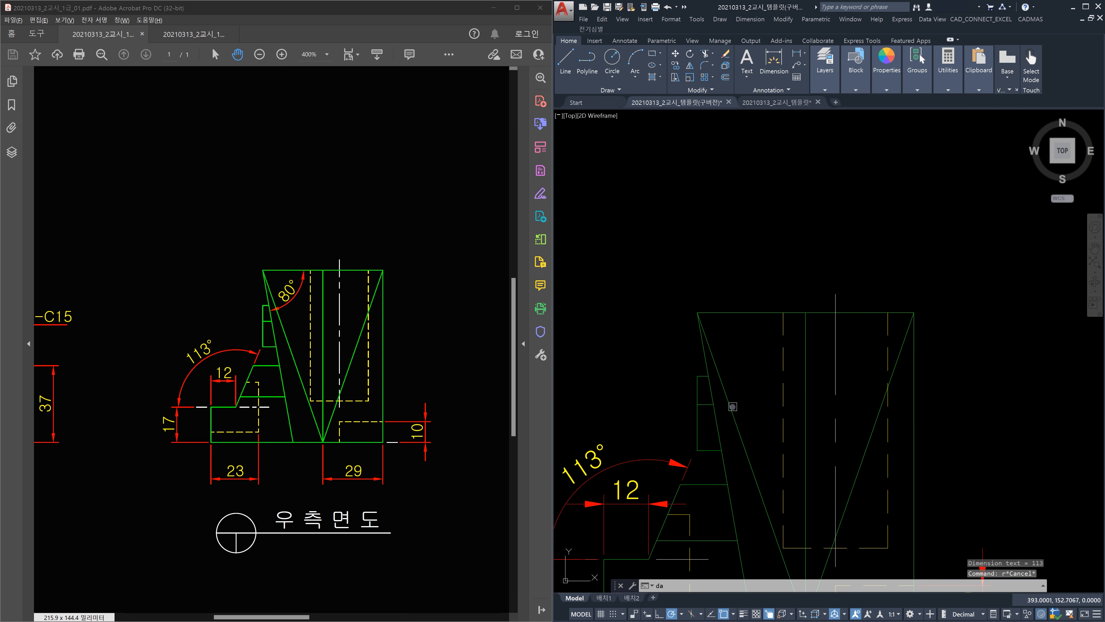
left_click(711, 387)
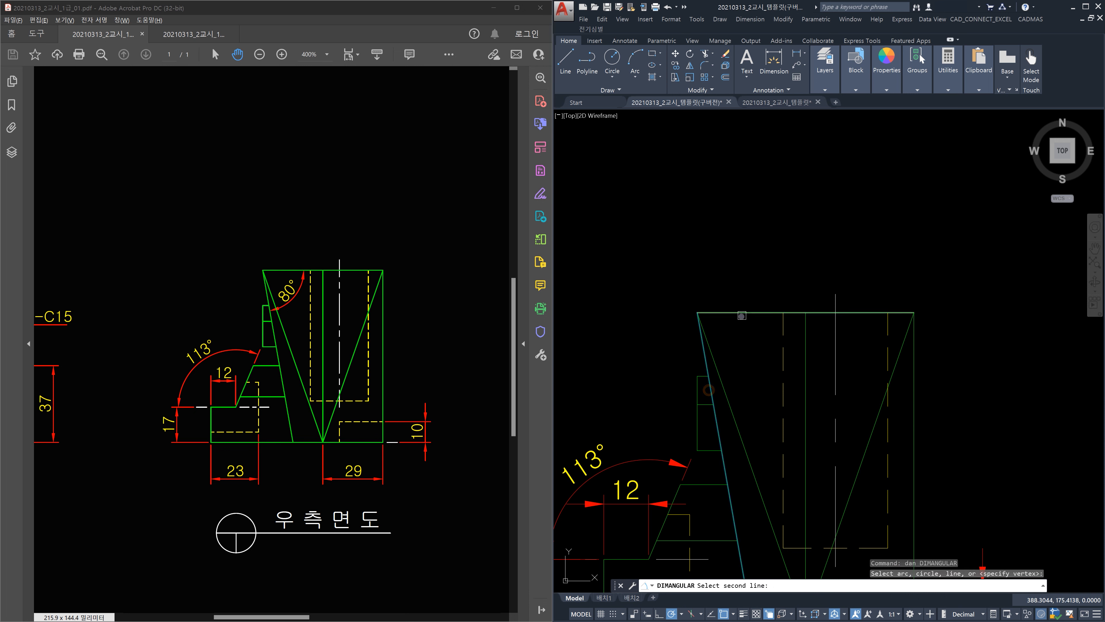
left_click(742, 314)
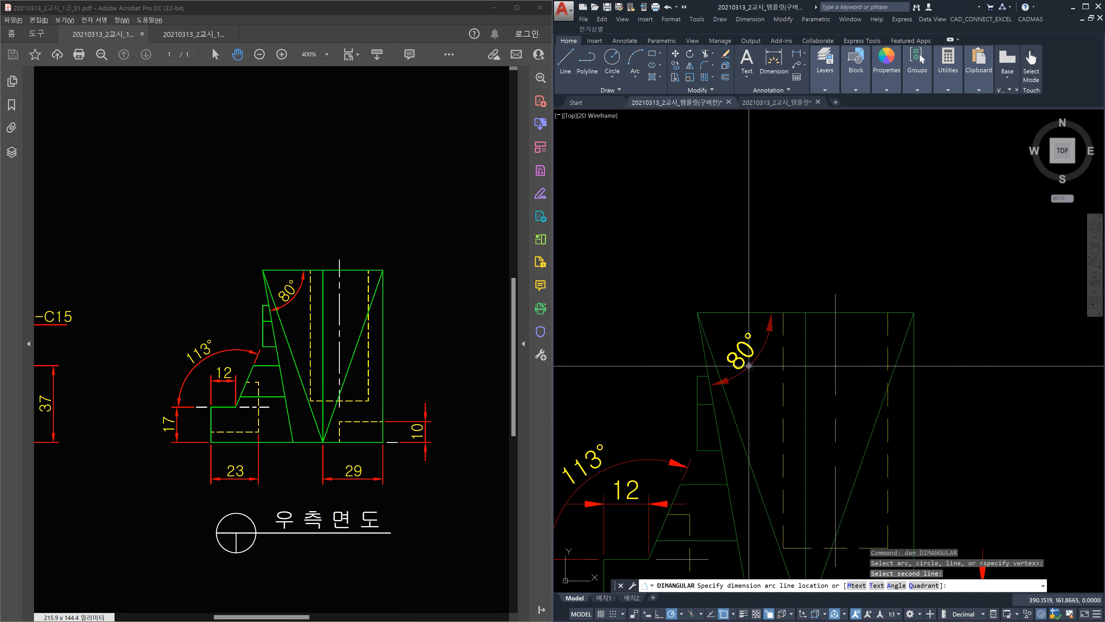
left_click(749, 368)
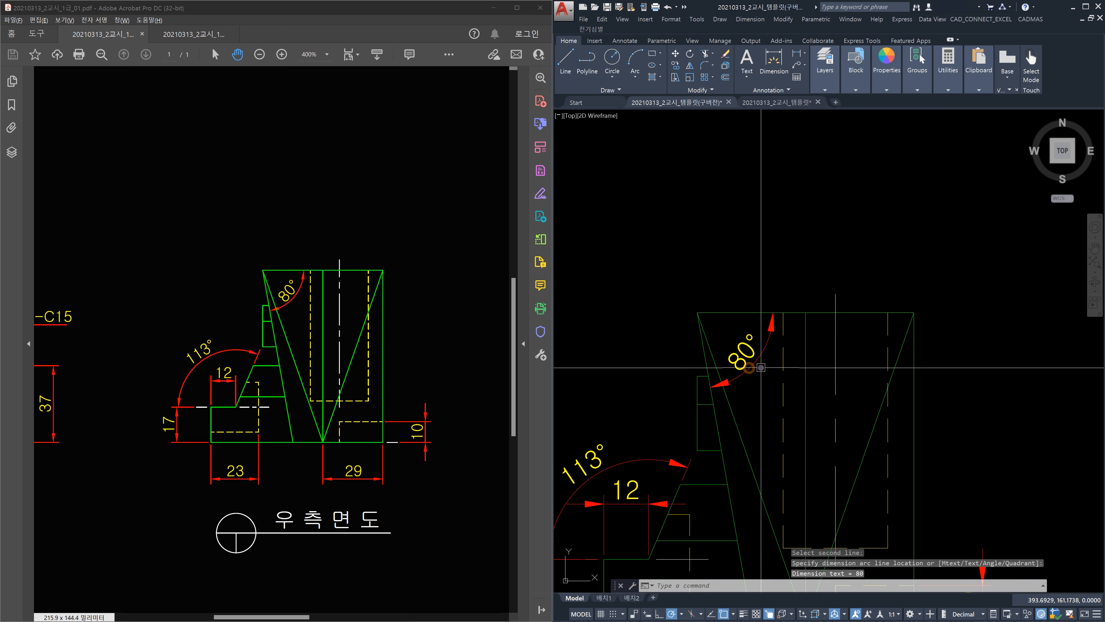
key("Escape")
key("Escape")
key("Escape")
Delete the leftover copy of the top view lying below the drawing border.
scroll(810, 365, "down", 4)
middle_click_drag(810, 365, 853, 359)
scroll(851, 355, "down", 3)
scroll(848, 345, "up", 2)
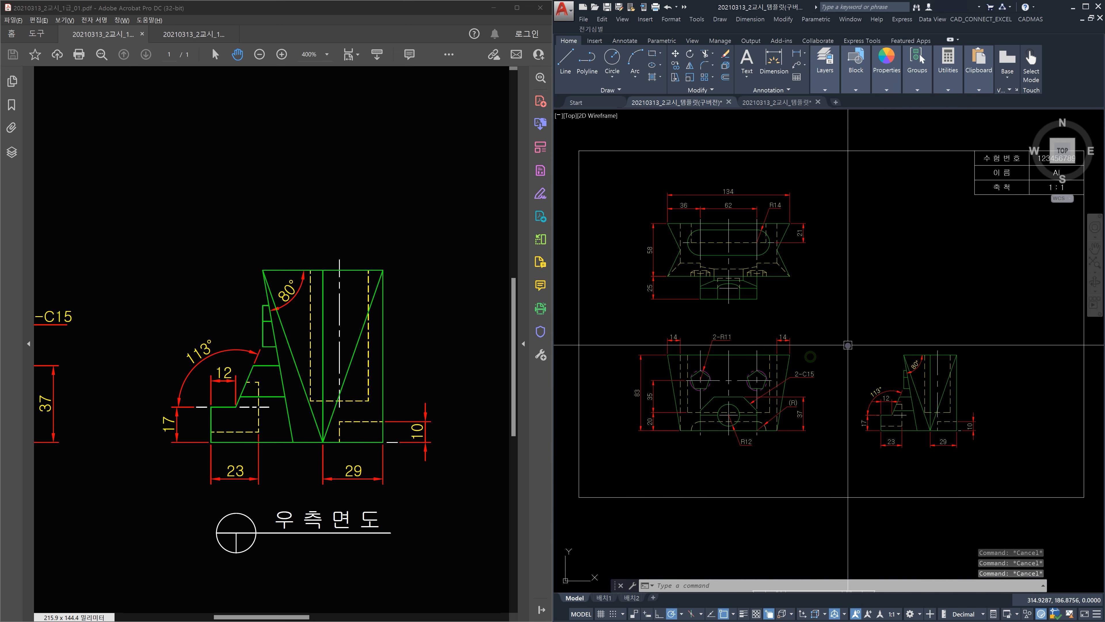
scroll(839, 359, "down", 2)
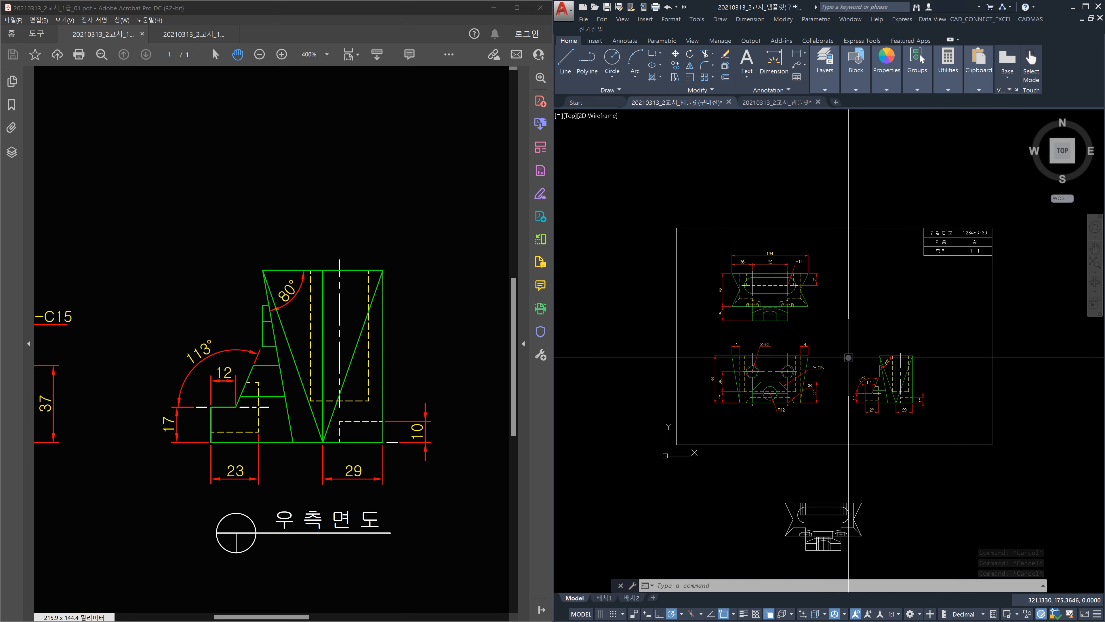
middle_click_drag(848, 358, 812, 324)
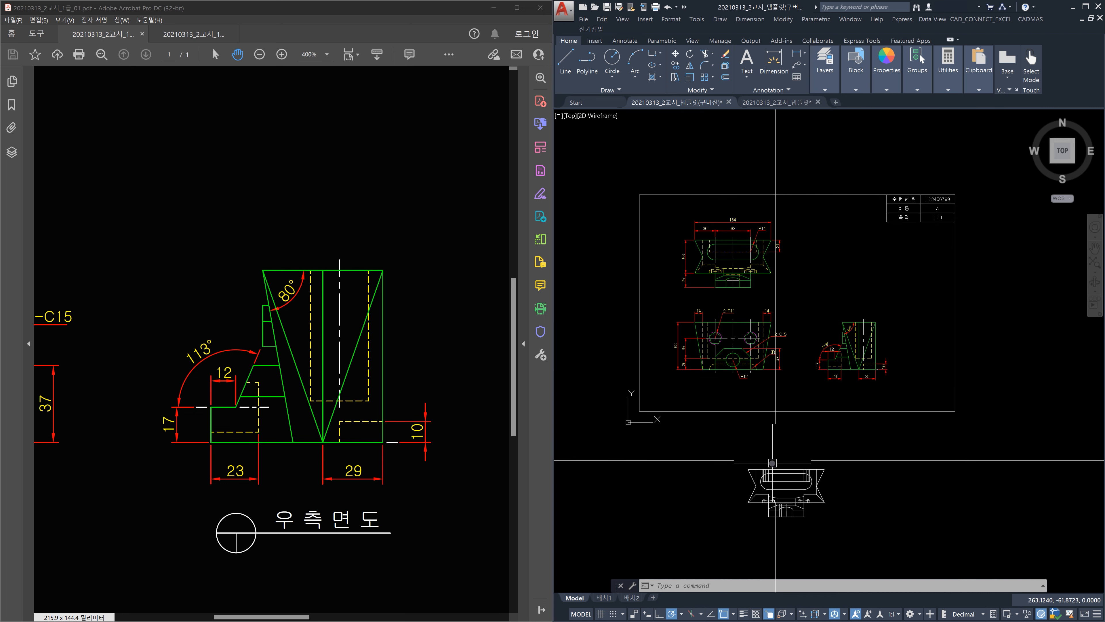
left_click(847, 532)
left_click(742, 473)
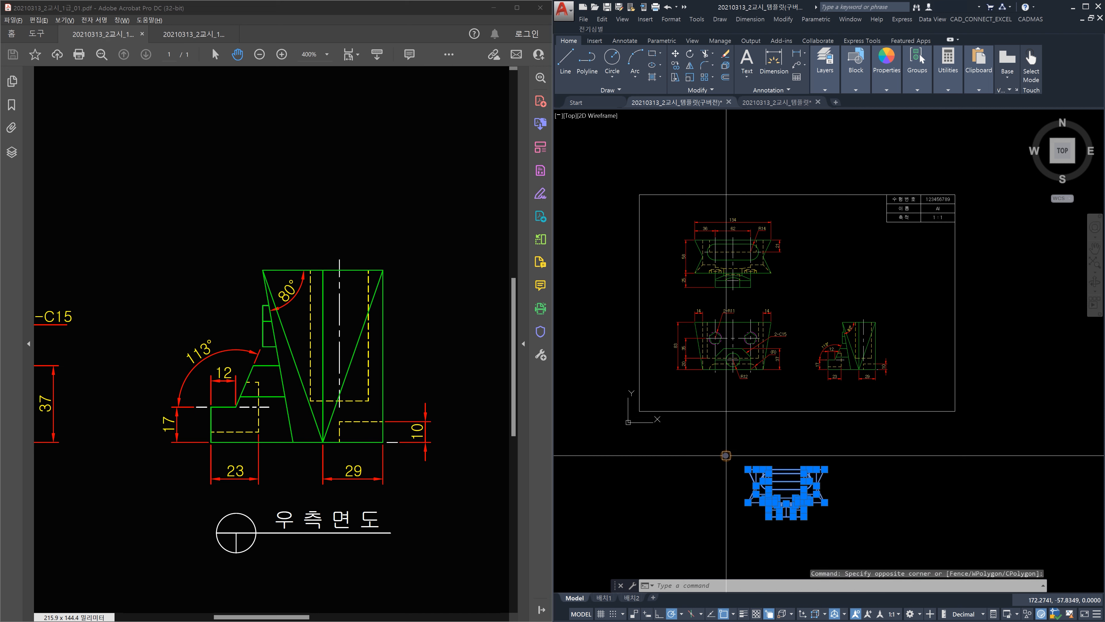
key("Delete")
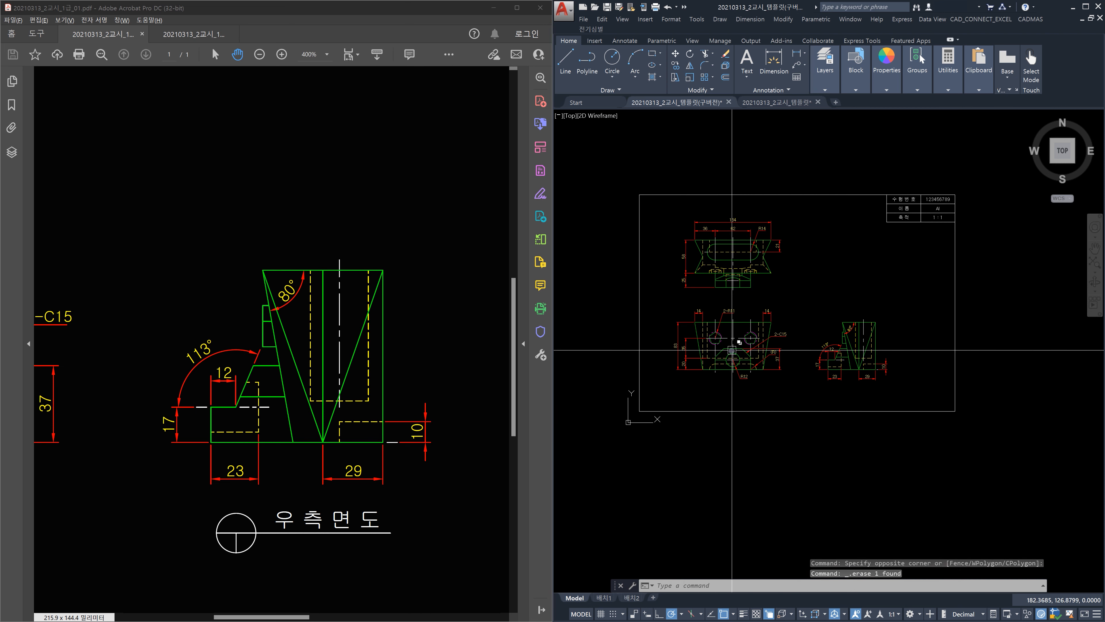
Compare the layout of the three dimensioned views with the whole reference drawing in the PDF.
middle_click_drag(698, 302, 732, 350)
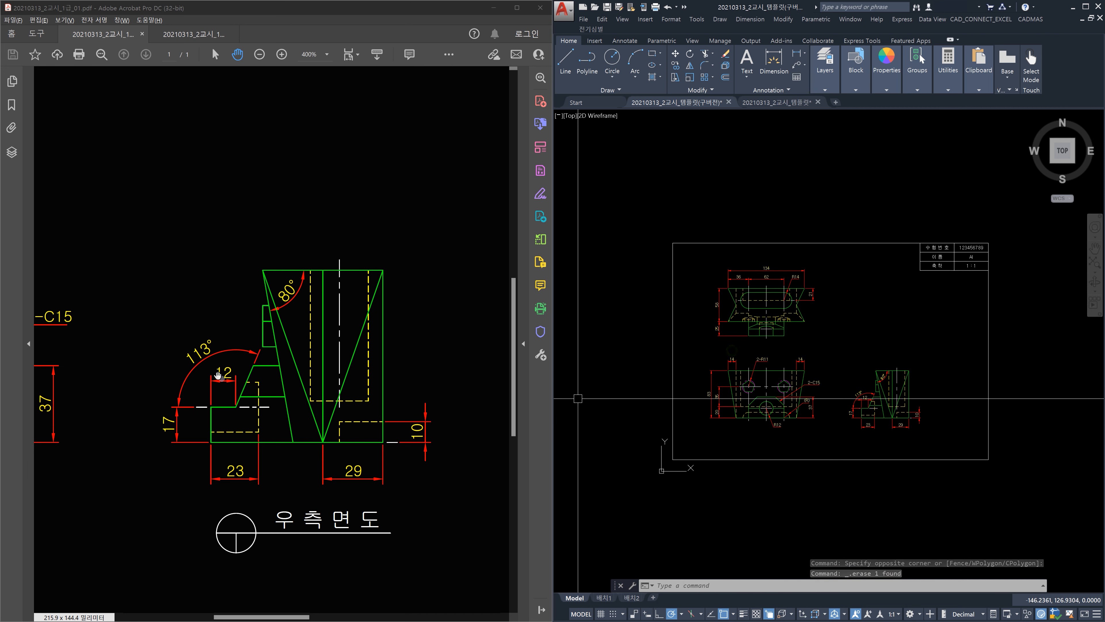
scroll(179, 340, "down", 2, "ctrl")
left_click_drag(179, 340, 333, 397)
scroll(834, 405, "up", 4)
mouse_move(833, 417)
middle_mouse_down()
mouse_move(881, 441)
mouse_move(882, 431)
middle_mouse_up()
scroll(881, 441, "down", 4)
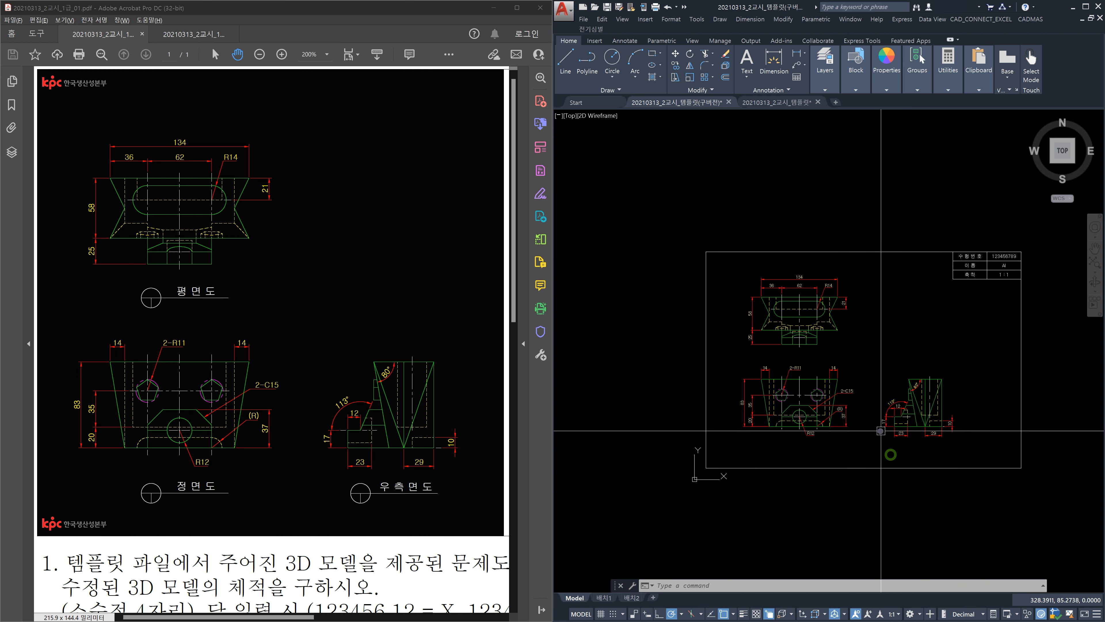
scroll(896, 429, "up", 5)
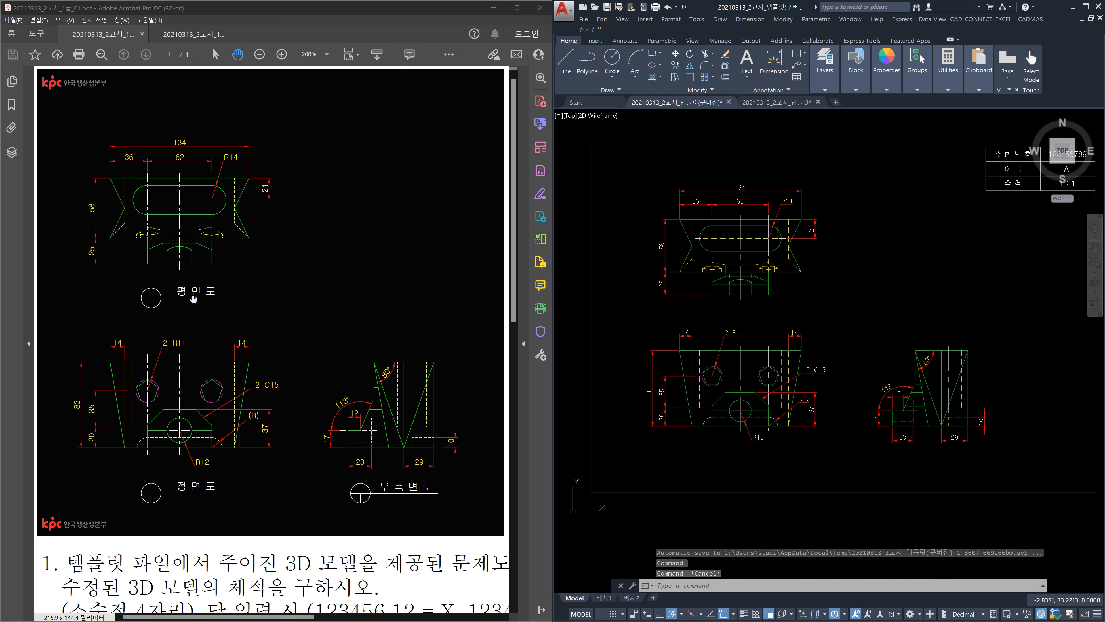
key("Escape")
key("Escape")
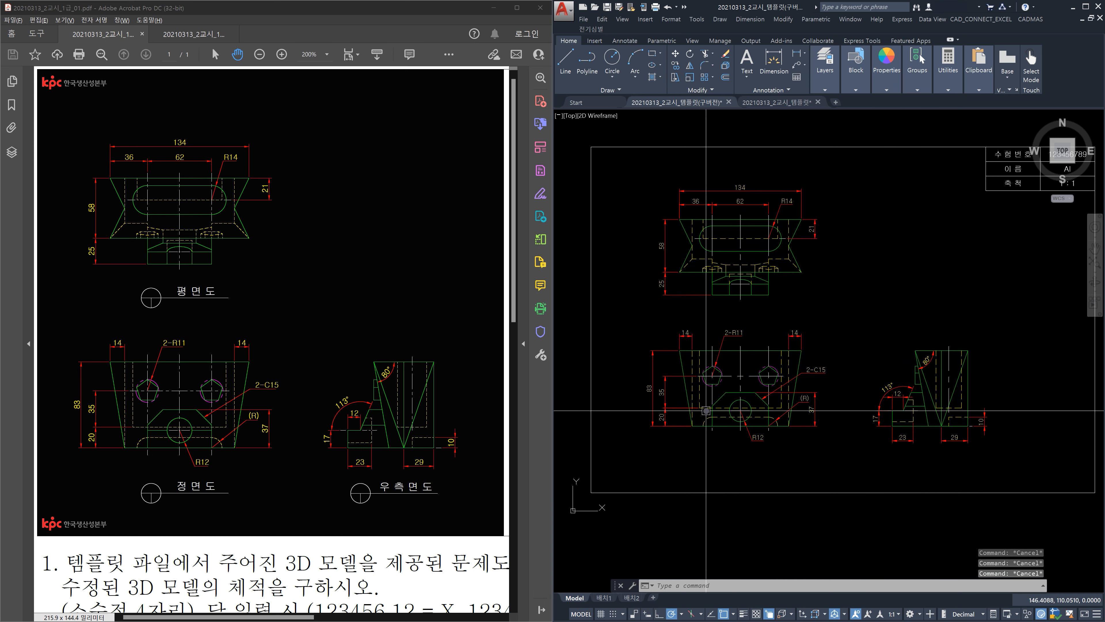
Move the front and right side views with their dimensions straight down by about 15 units.
type("m")
key("Return")
left_click(643, 319)
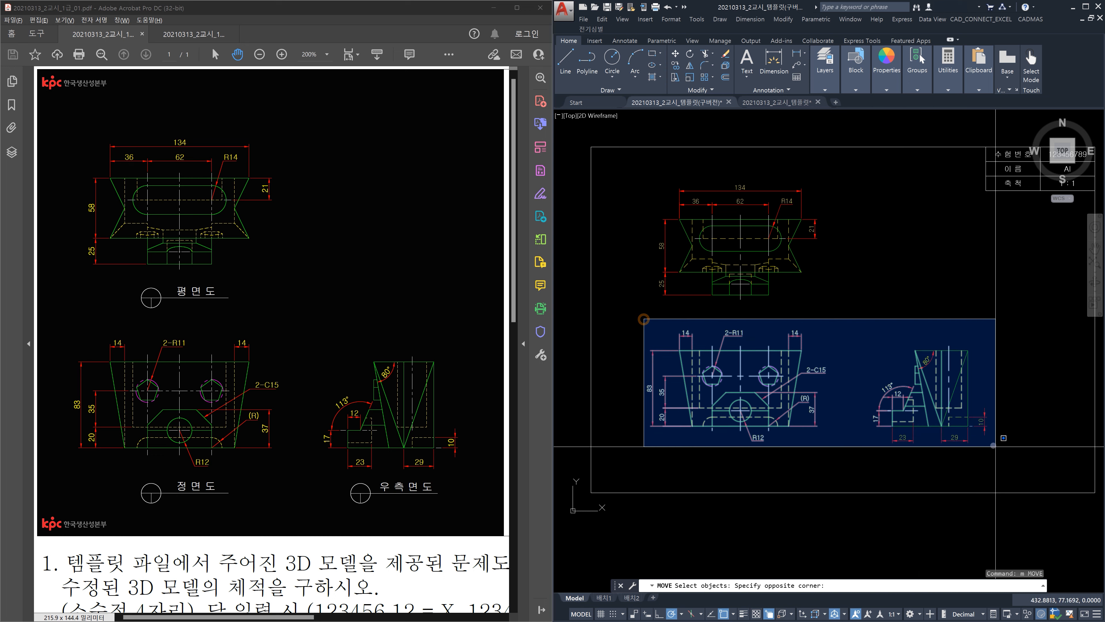
left_click(1024, 457)
key("Return")
left_click(1033, 394)
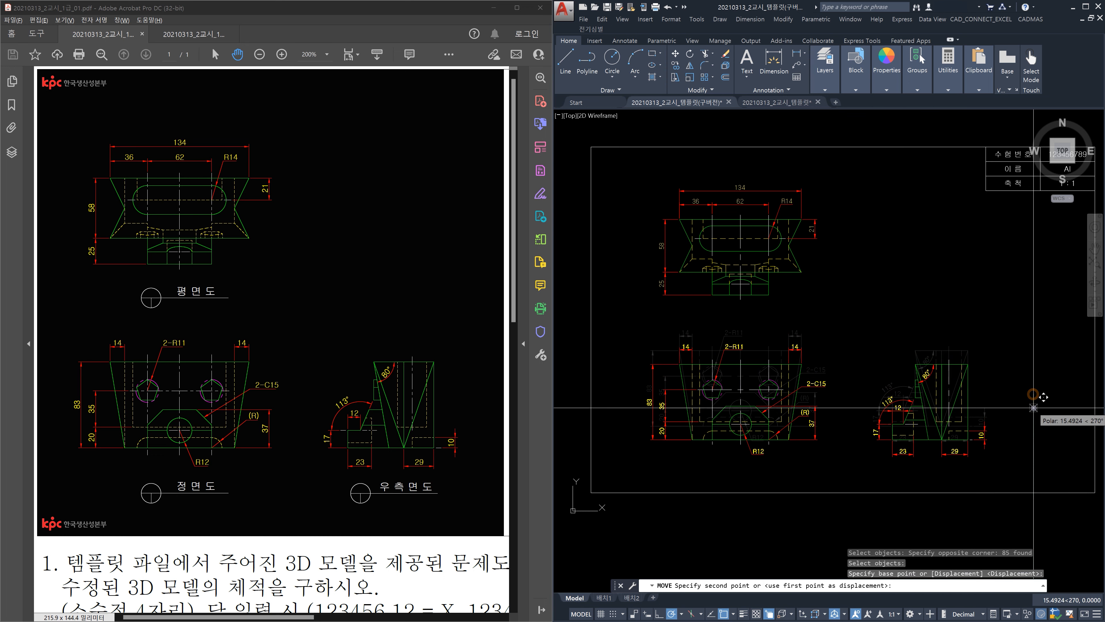
left_click(1033, 407)
Move the right side view with its dimensions horizontally to the right by about 39 units.
middle_click_drag(991, 446, 981, 441)
type("m")
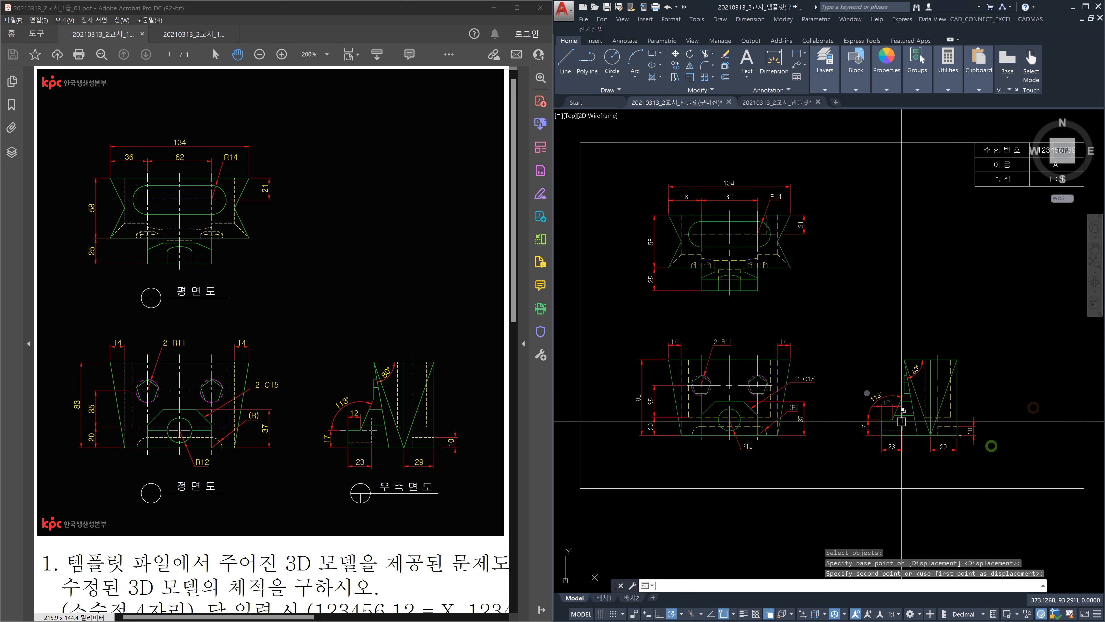
key("Return")
left_click(849, 326)
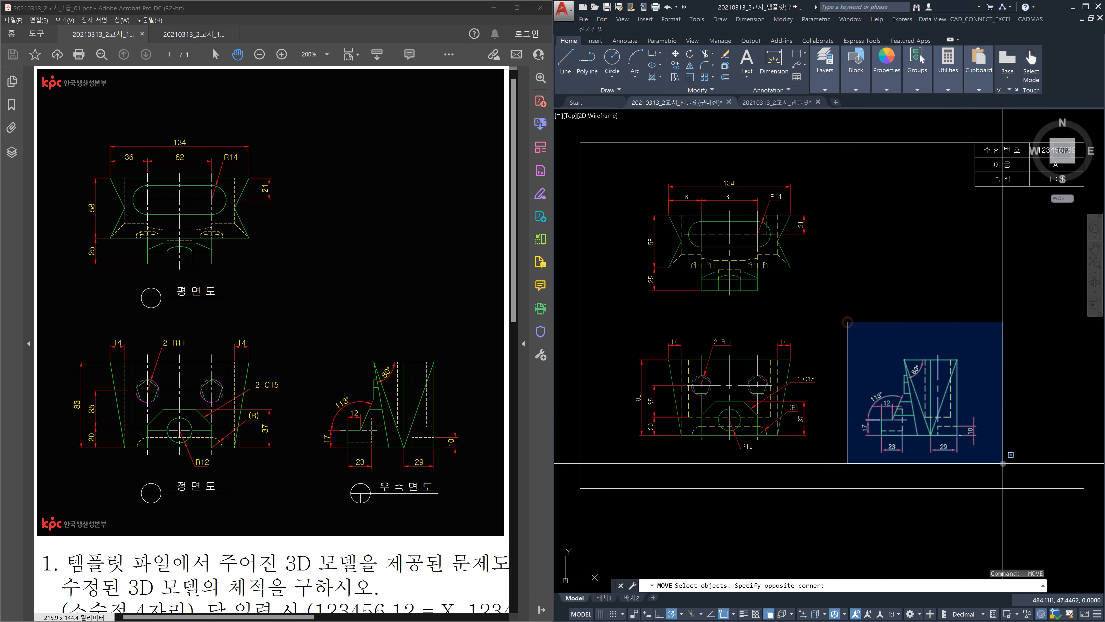
left_click(1002, 460)
key("Return")
left_click(957, 297)
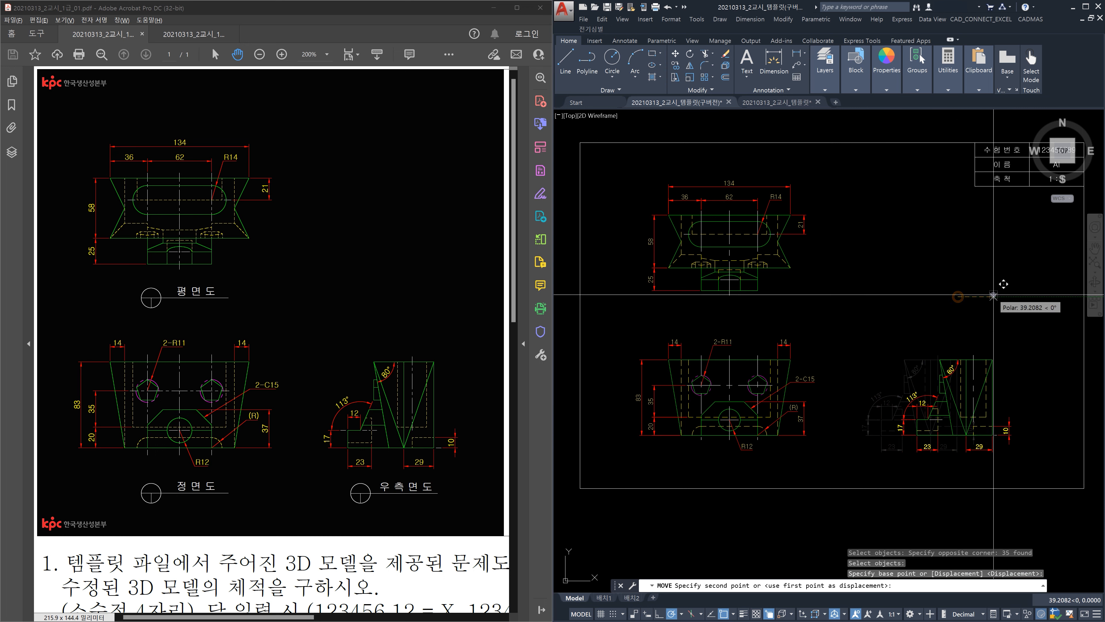
left_click(994, 295)
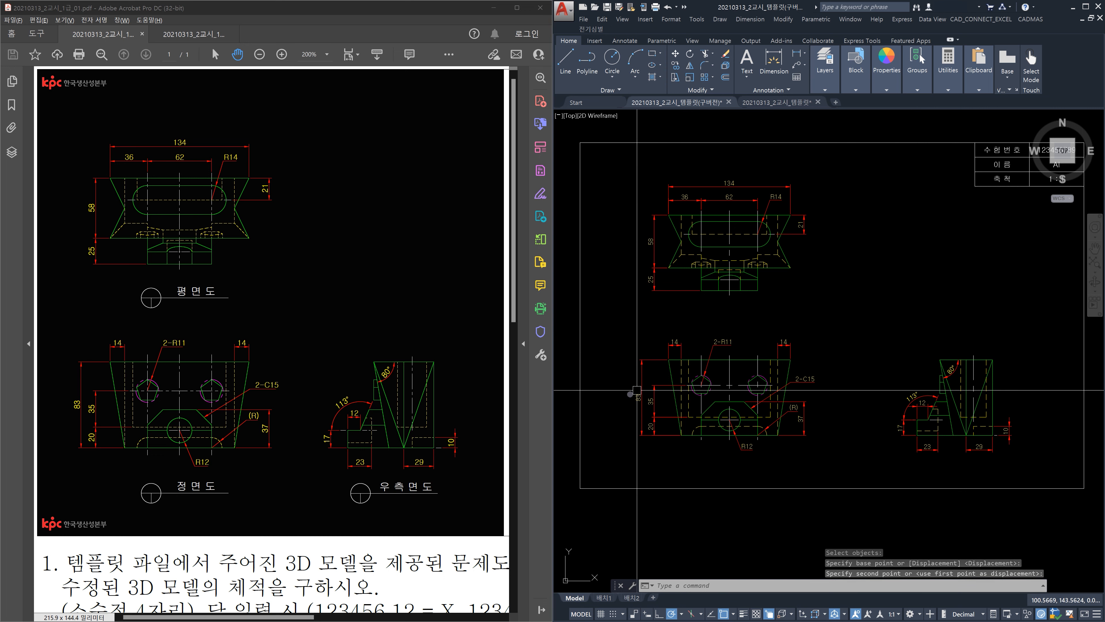
Shift the right side view and its dimensions slightly farther right within the drawing border.
key("Return")
left_click(1027, 458)
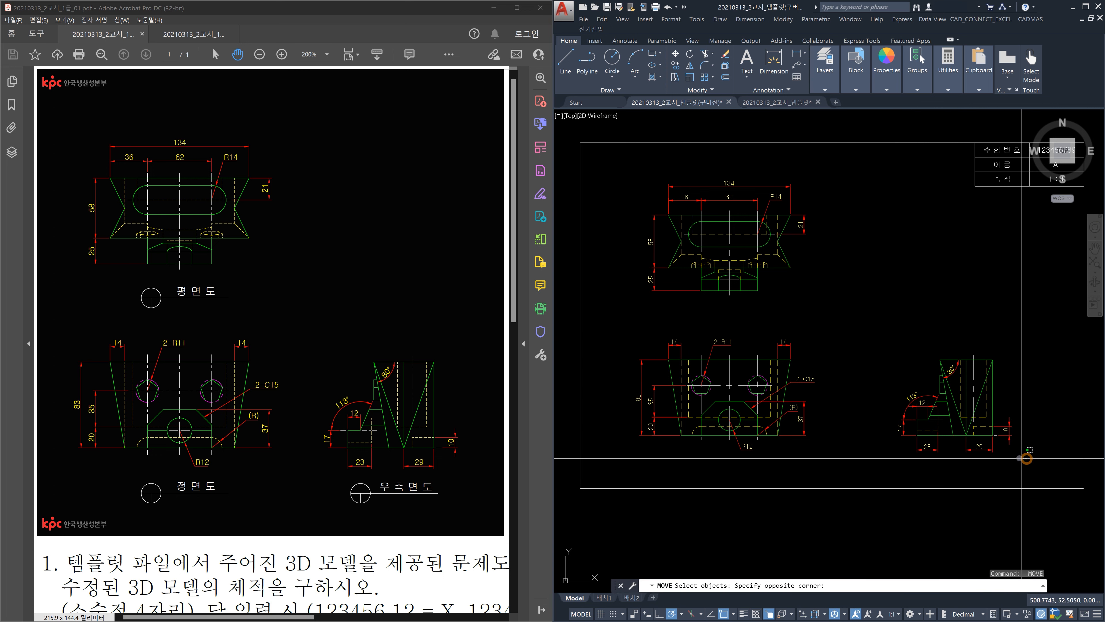
left_click(893, 329)
key("Return")
left_click(908, 294)
left_click(919, 303)
Move the top and front views with their dimensions horizontally to the right by about 8 units.
key("Return")
left_click(837, 459)
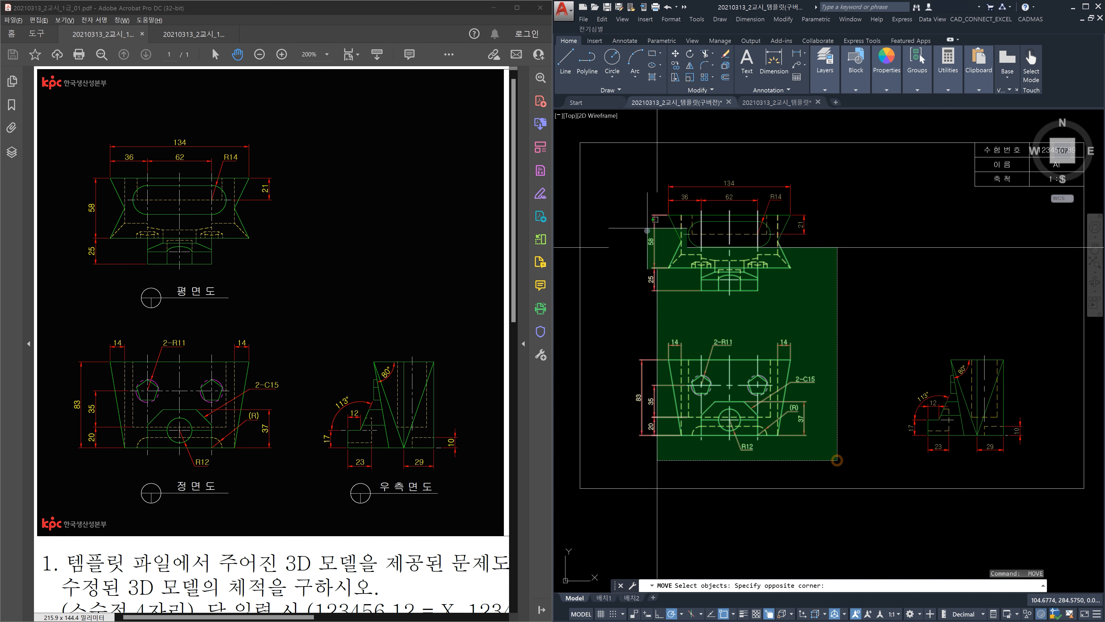
left_click(613, 178)
left_click(791, 298)
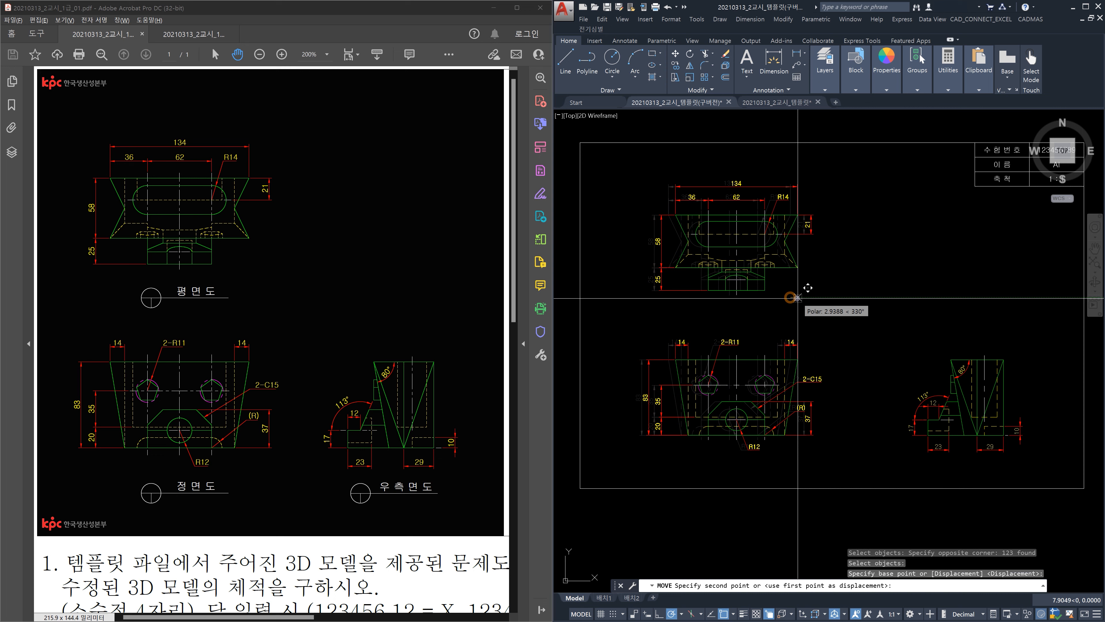
left_click(797, 299)
key("Escape")
key("Escape")
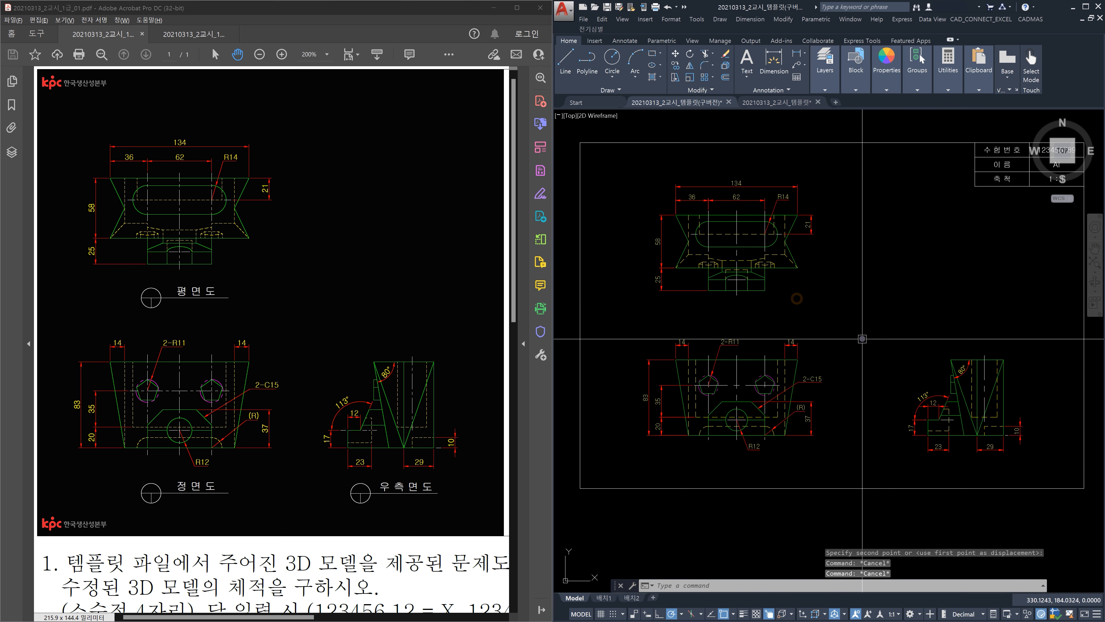
Insert the TITLE block below the front view, just above the lower border line.
mouse_move(869, 338)
middle_mouse_down()
mouse_move(867, 366)
mouse_move(871, 356)
middle_mouse_up()
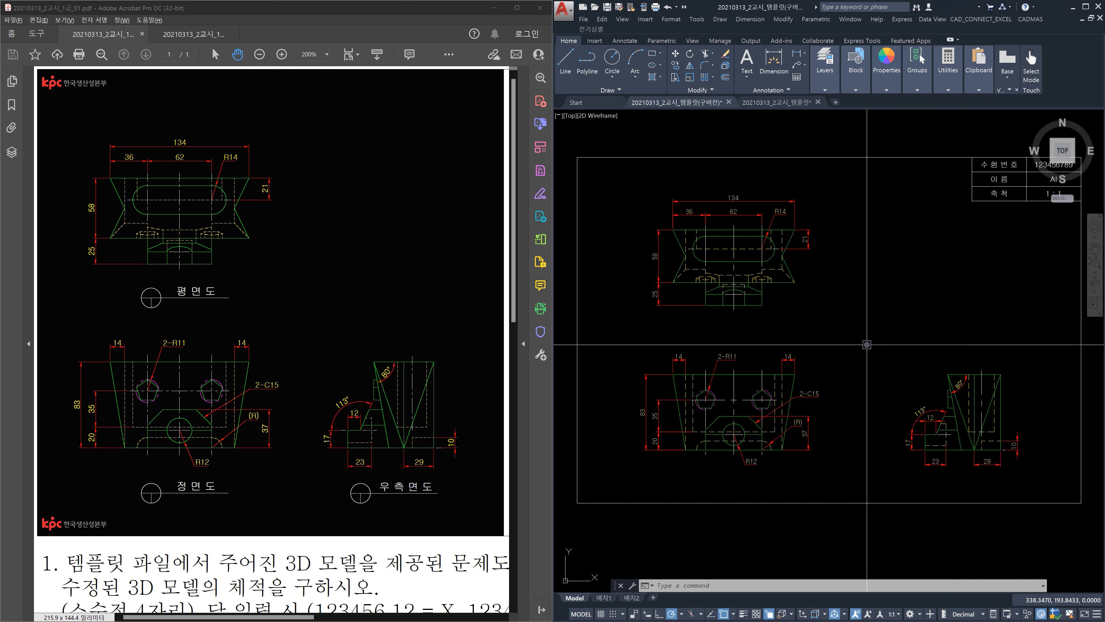
type("i")
key("Return")
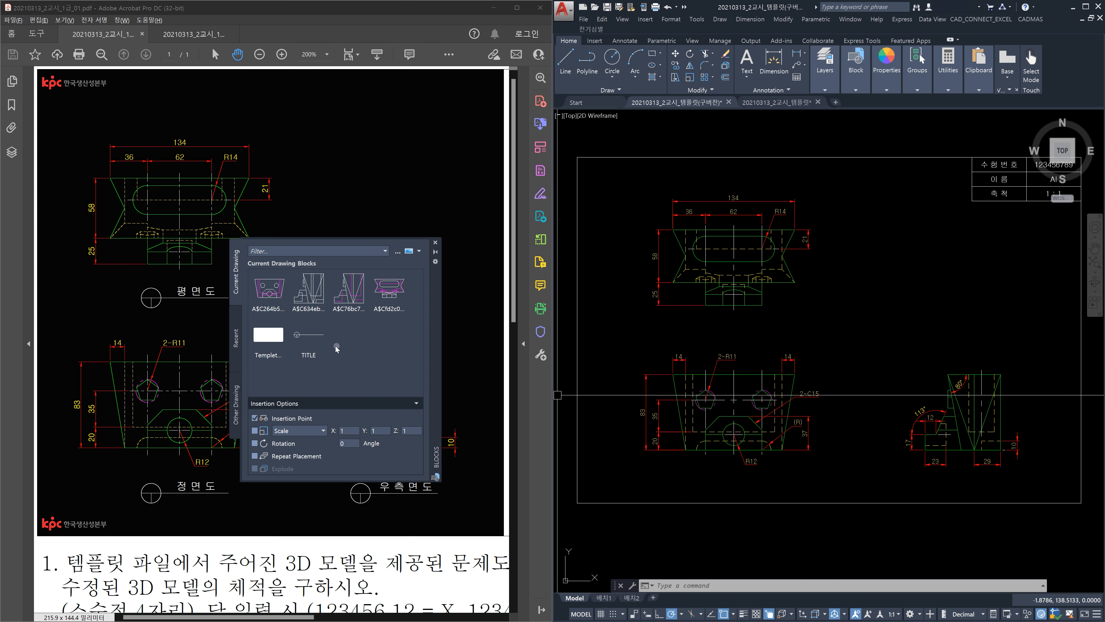
left_click(315, 341)
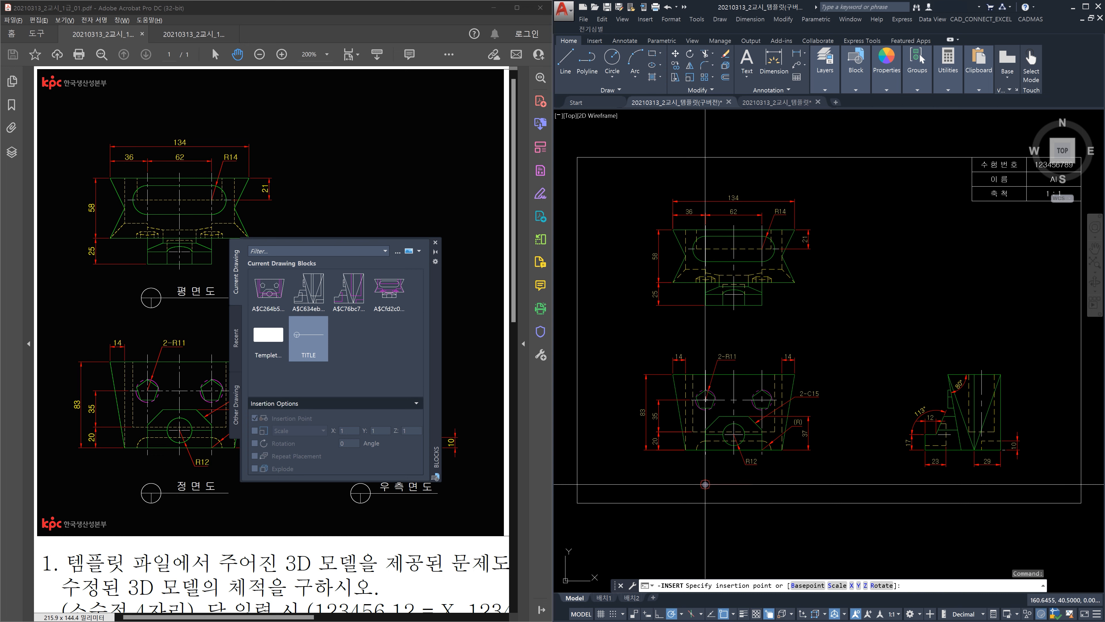
left_click(709, 485)
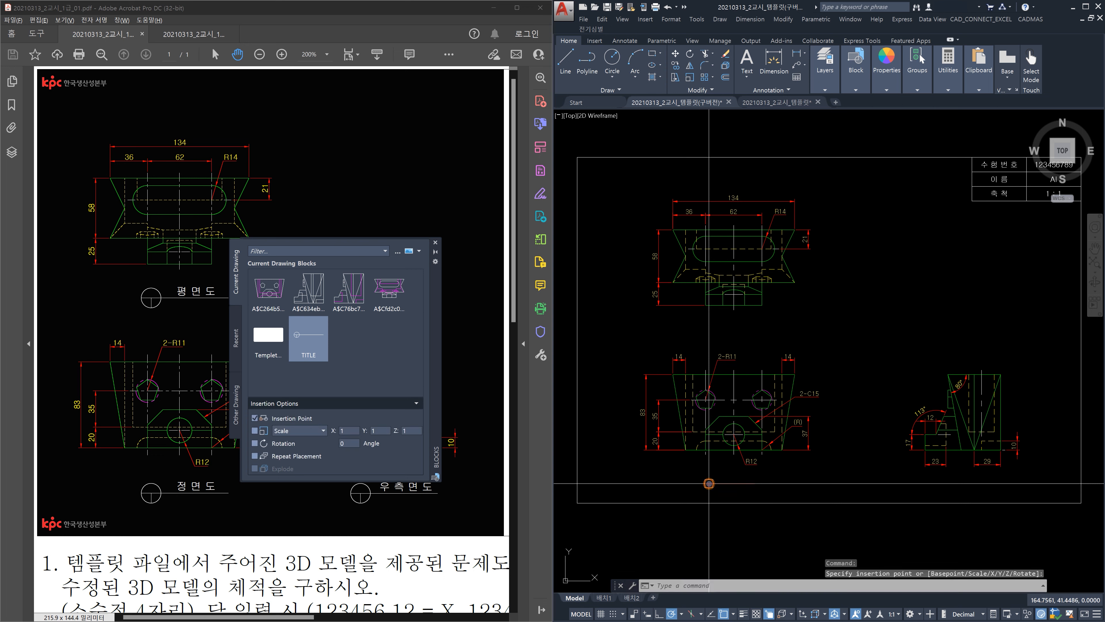
left_click(435, 243)
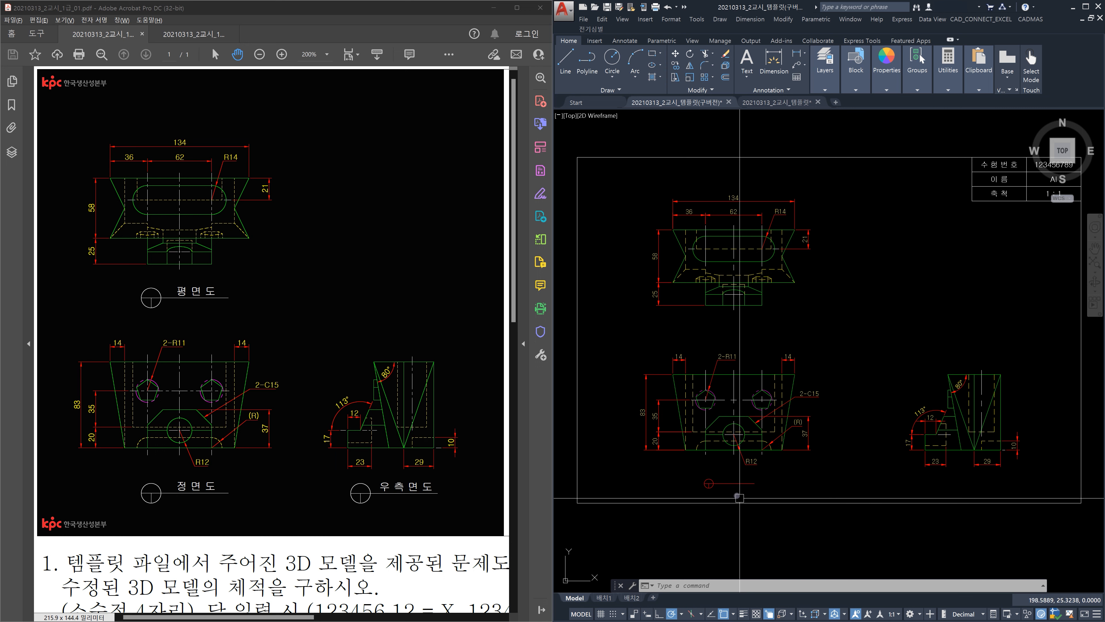
Scale the inserted TITLE block by a factor of 2 about the centre of its circle.
type("sc")
key("Return")
scroll(736, 489, "up", 4)
left_click(715, 488)
left_click(635, 443)
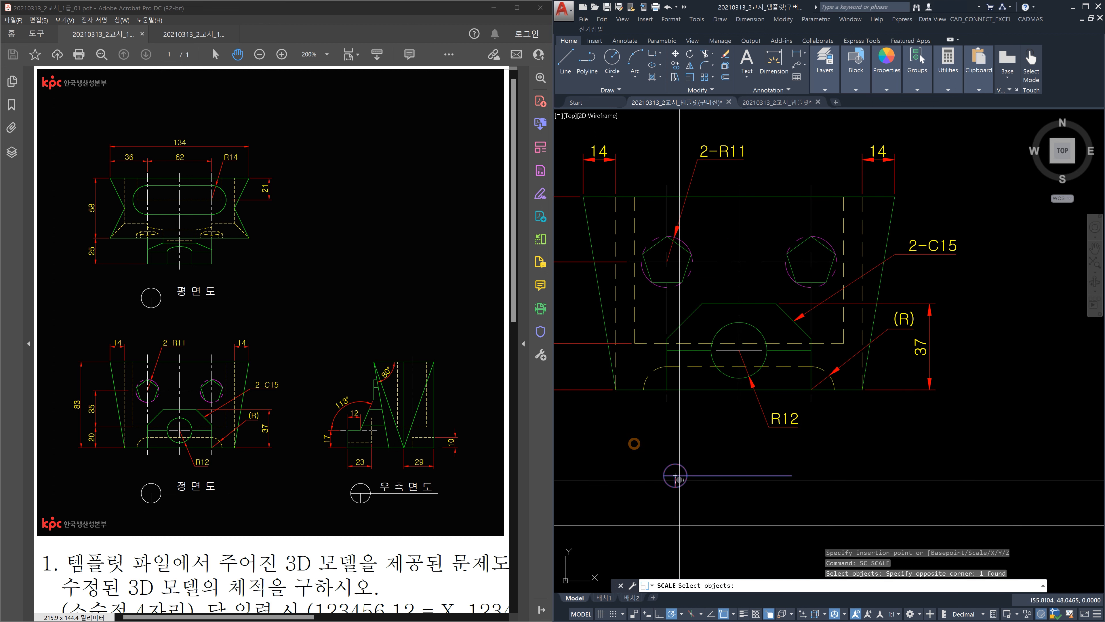
key("Return")
left_click(677, 474)
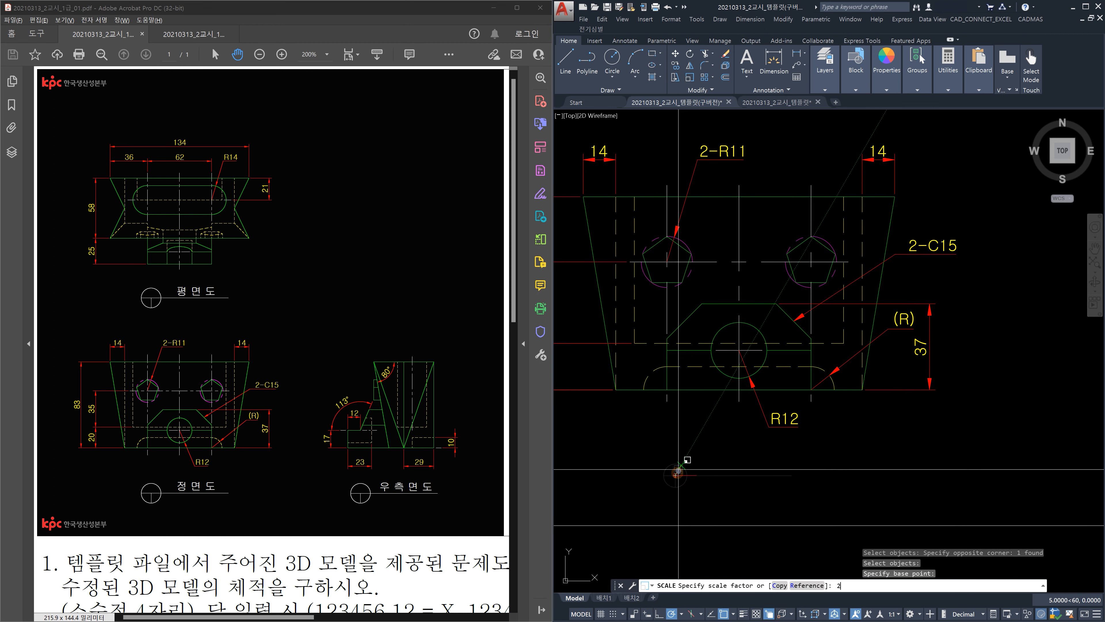
type("2")
key("Return")
key("Escape")
key("Escape")
scroll(777, 423, "down", 2)
scroll(777, 423, "down", 4)
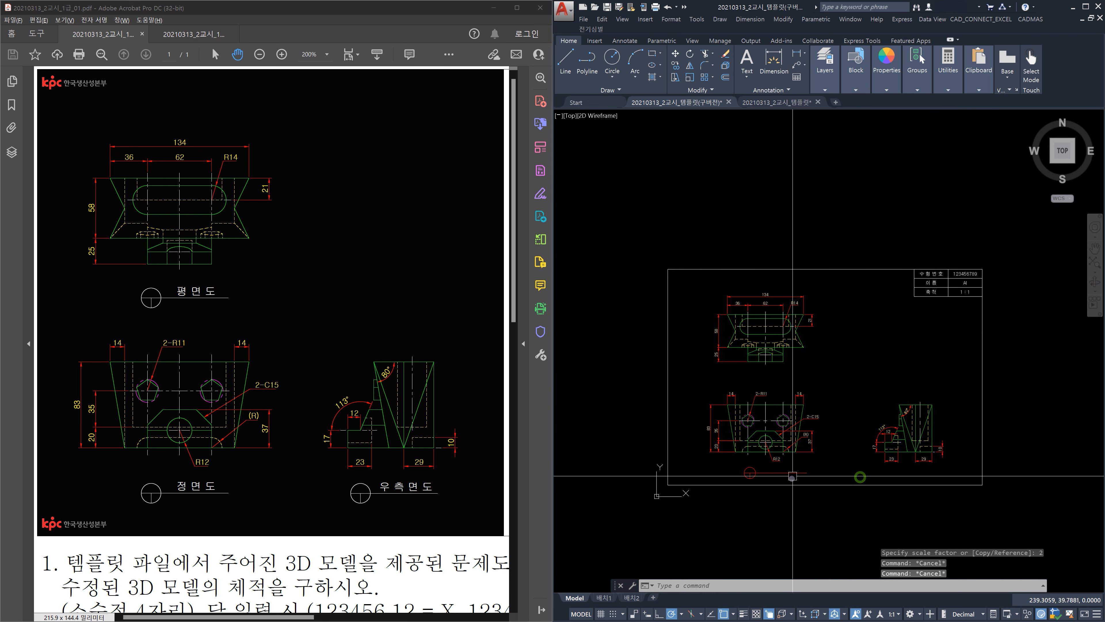
Move the TITLE block horizontally to the left by about 17 units so it sits centred under the front view.
scroll(768, 471, "up", 2)
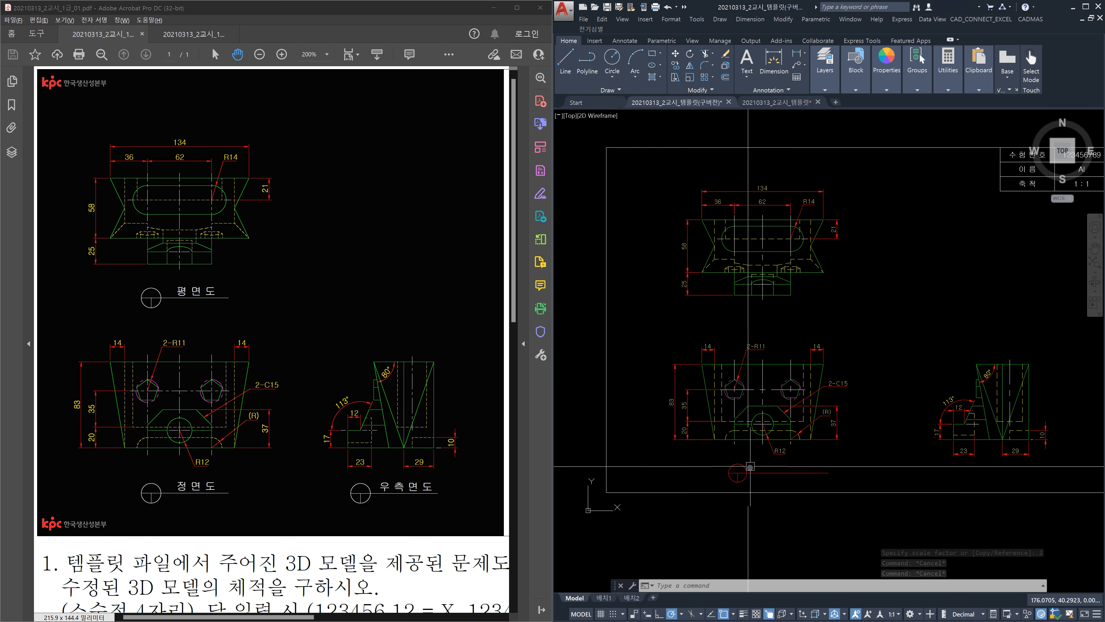
type("m")
key("Return")
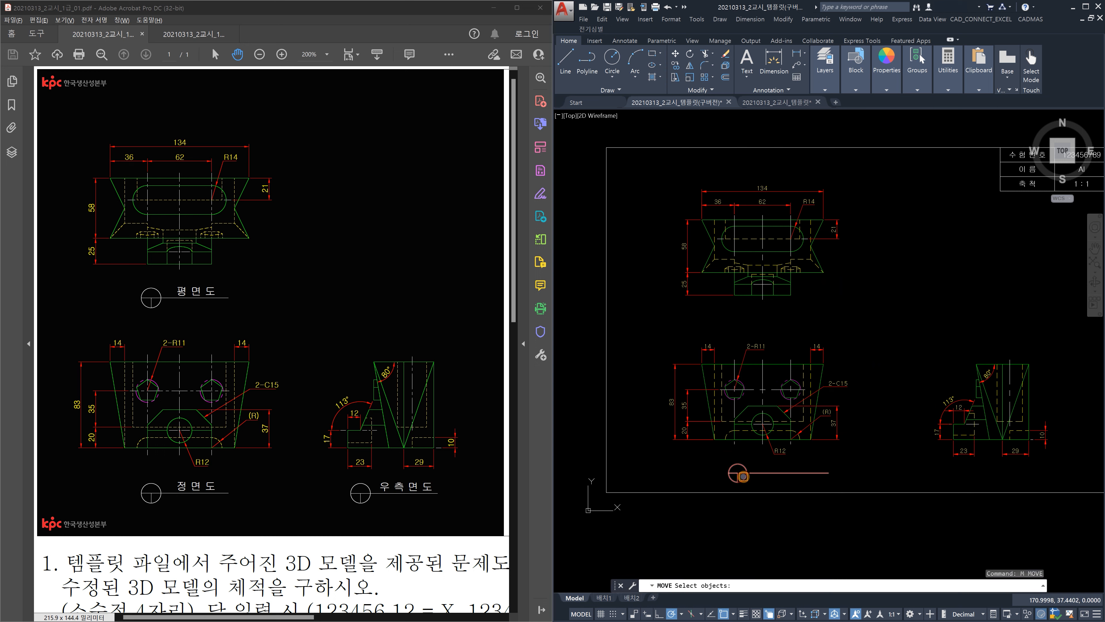
left_click(743, 476)
key("Return")
left_click(758, 511)
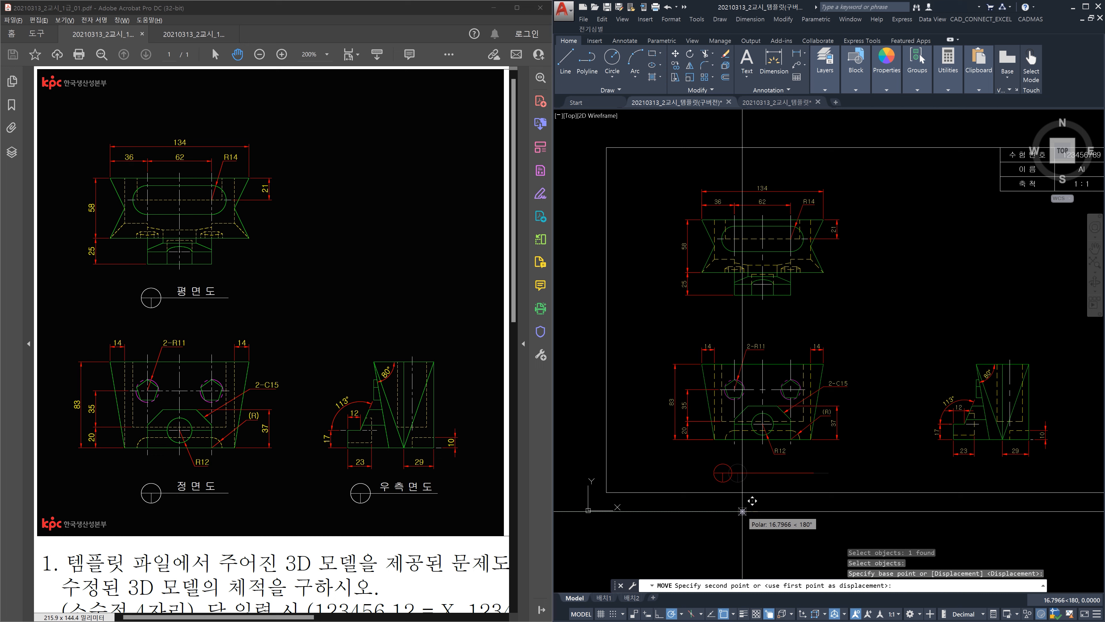
key("Escape")
key("Escape")
middle_click_drag(824, 501, 809, 495)
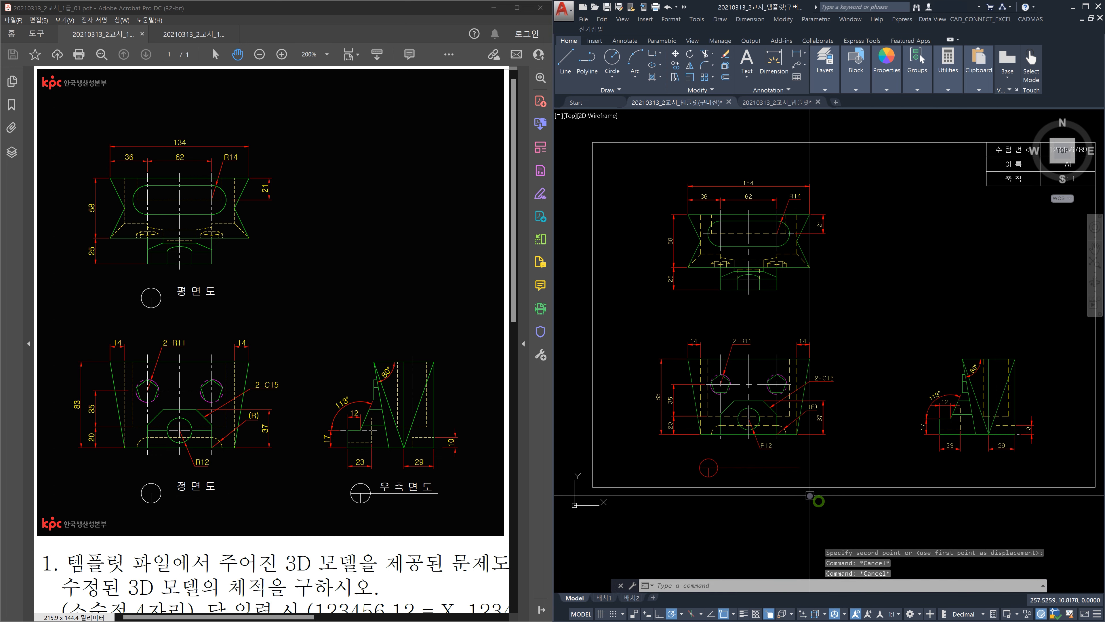
middle_click_drag(883, 377, 874, 378)
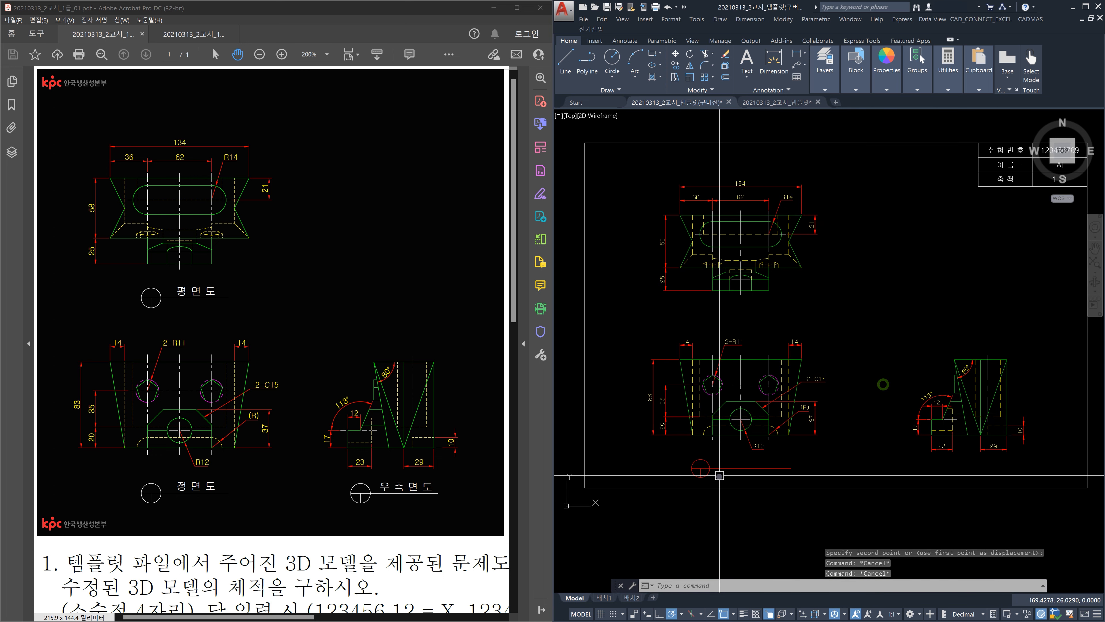
Change the TITLE block's layer to one that displays in white.
left_click(732, 478)
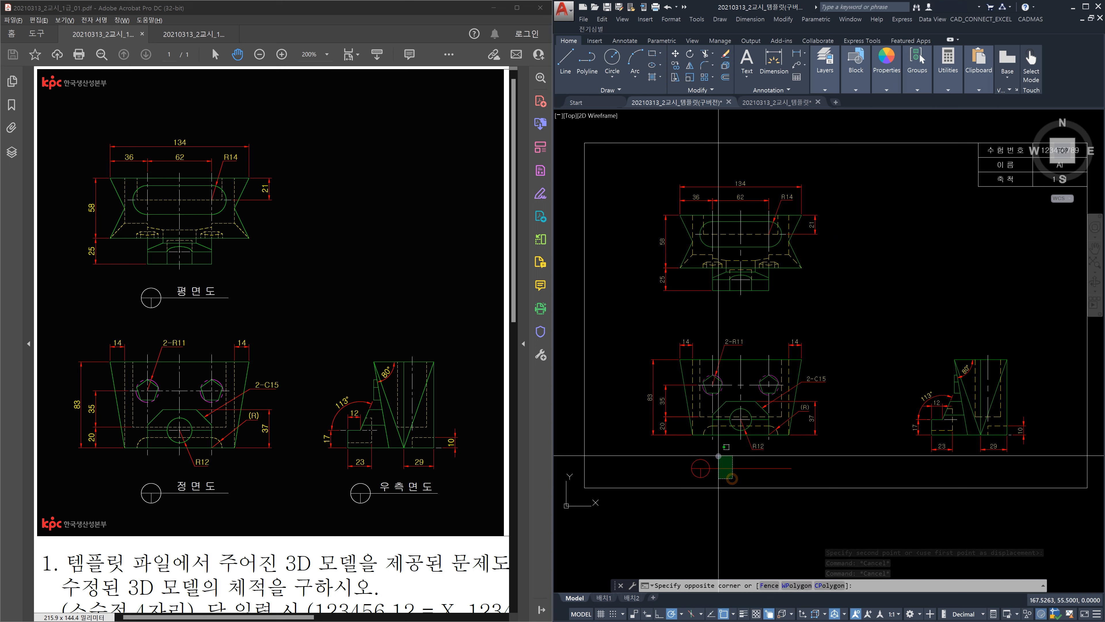
left_click(719, 456)
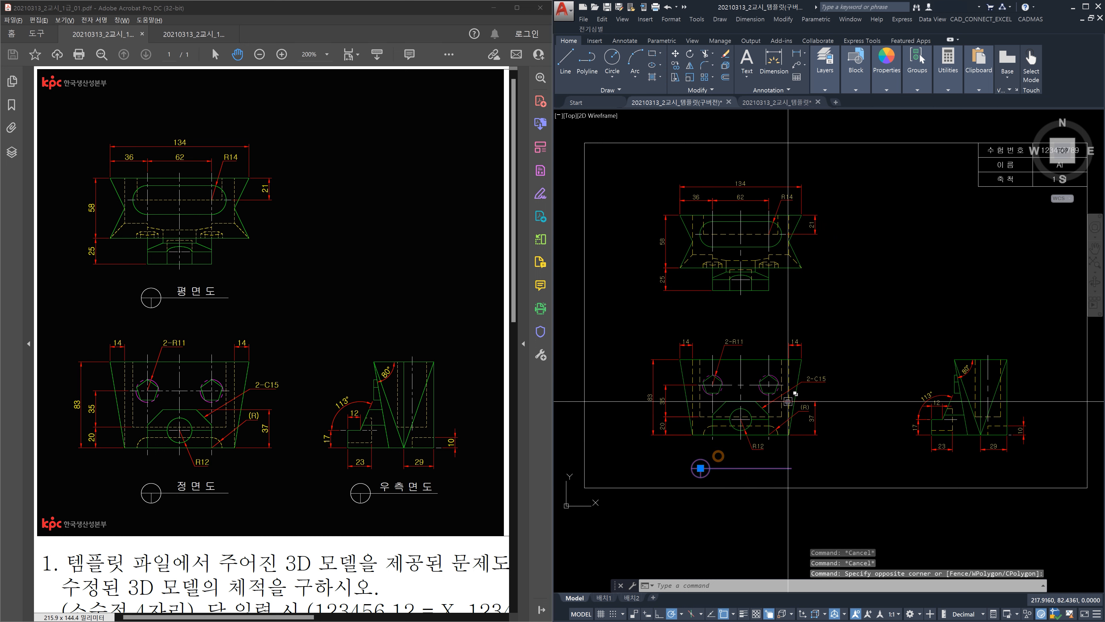
left_click(821, 92)
left_click(815, 102)
left_click(789, 115)
key("Escape")
key("Escape")
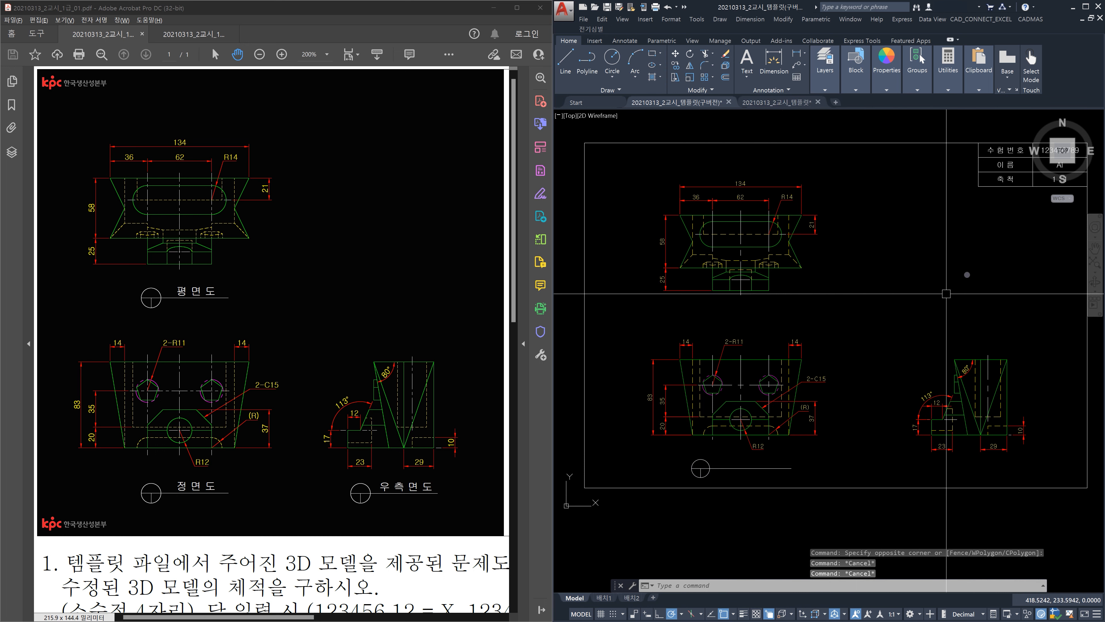
Copy the 수 험 번 호 text from the title table onto the line of the TITLE block, with Ortho off.
middle_click_drag(971, 255, 921, 279)
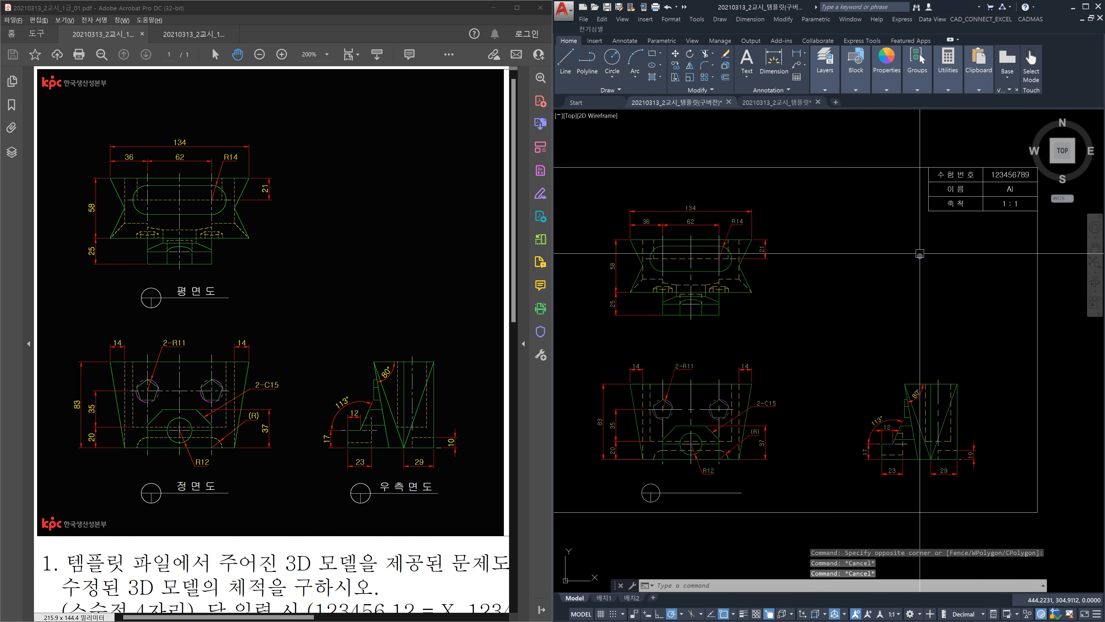
type("co")
key("Return")
left_click(950, 174)
key("Return")
left_click(955, 230)
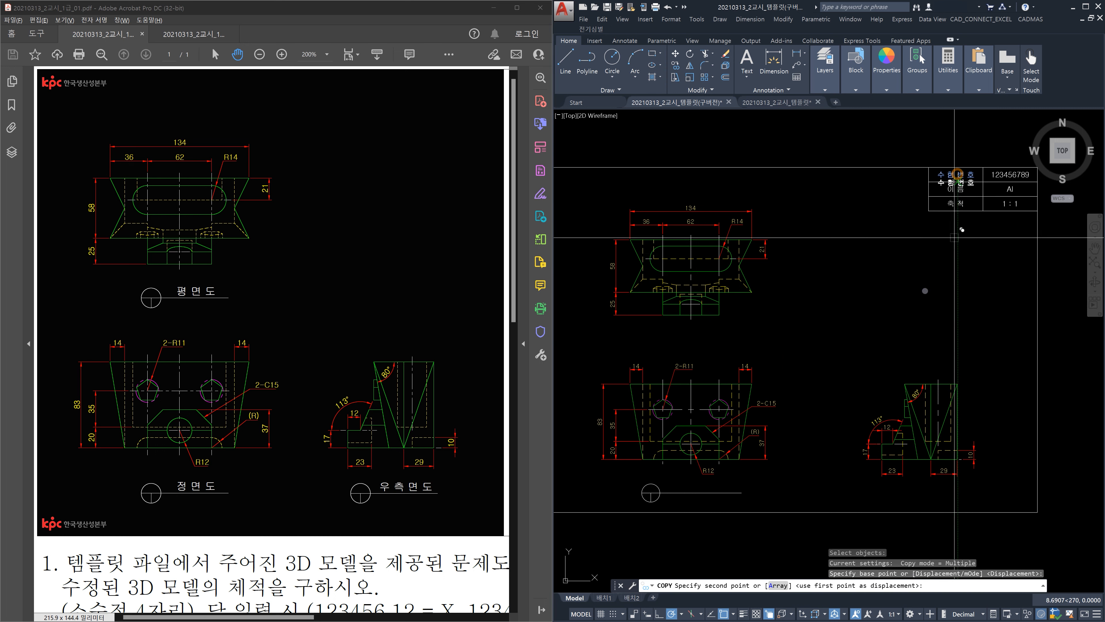
key("F8")
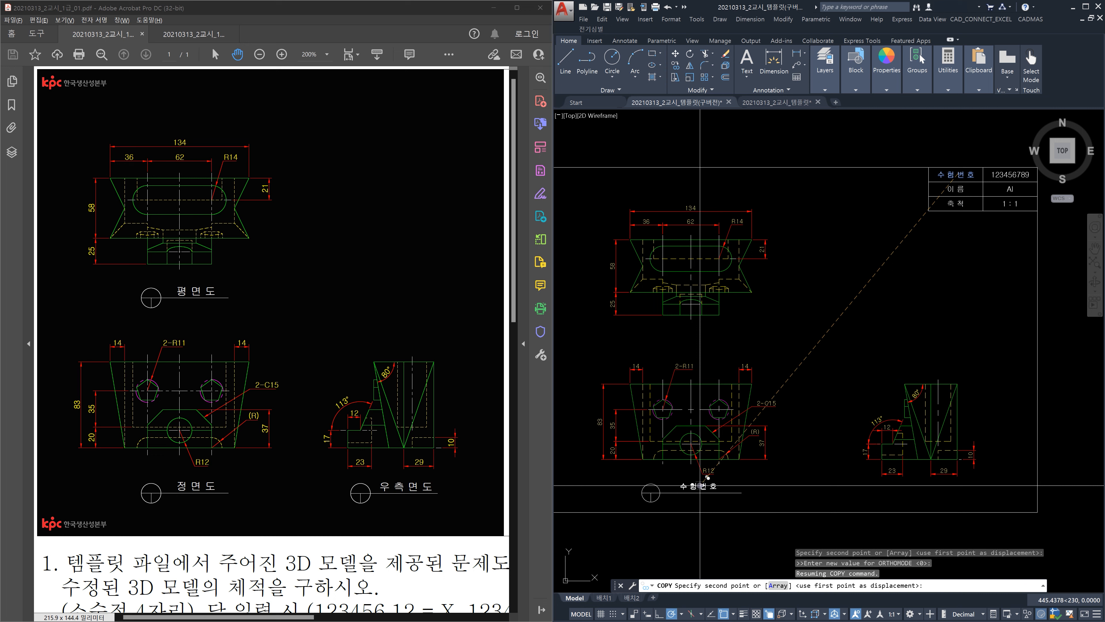
left_click(700, 485)
key("Escape")
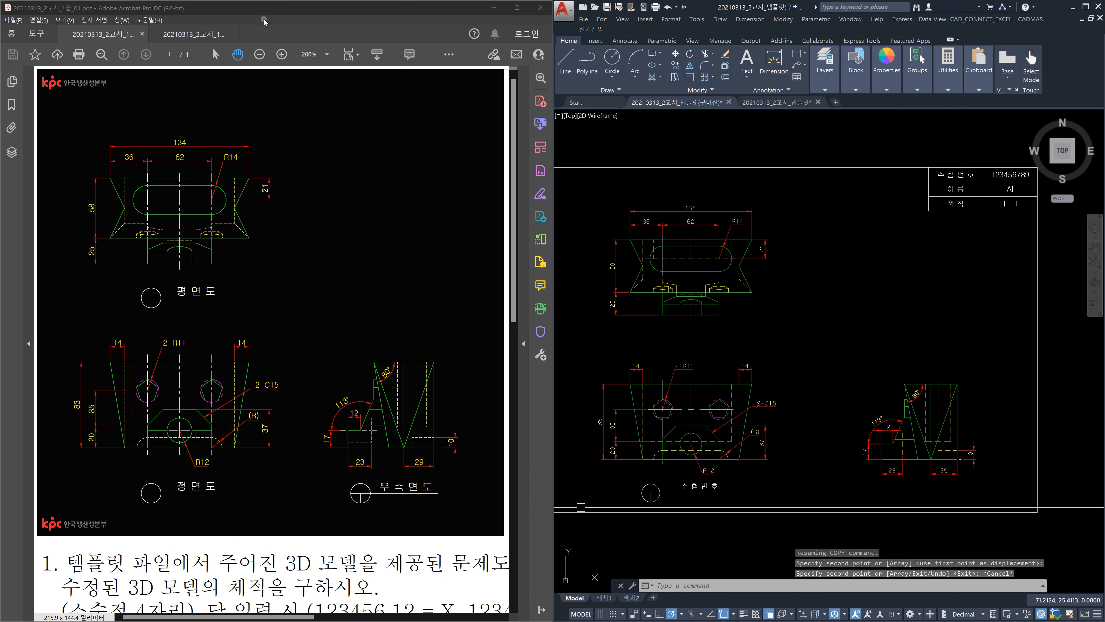
Check the view-name text height in the second reference PDF and set the copied label's text height to 8.
left_click(201, 40)
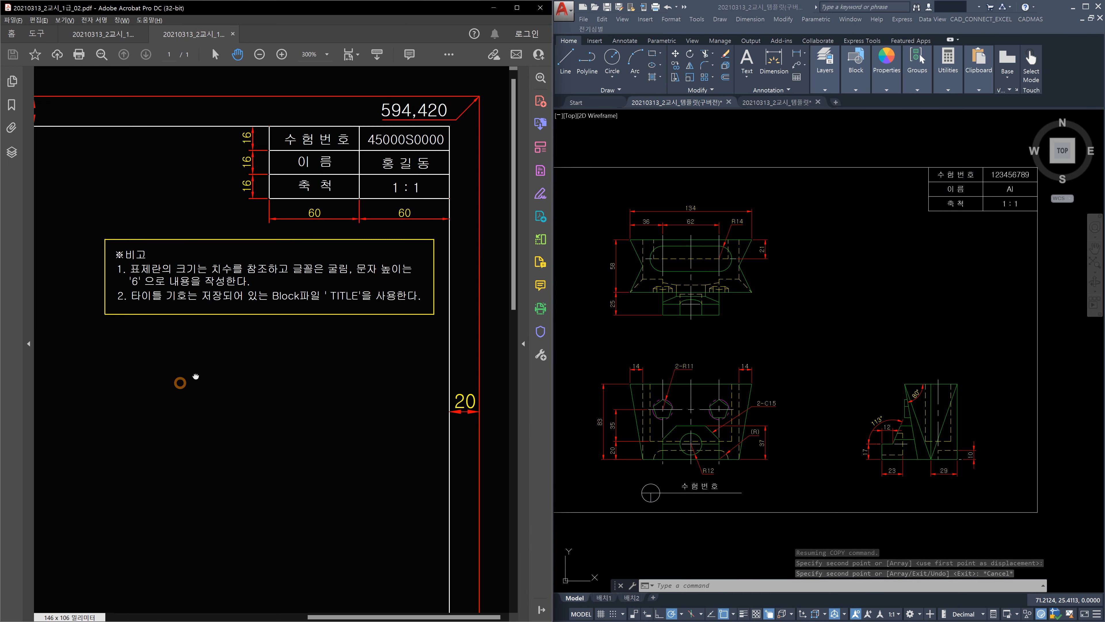
scroll(179, 382, "up", 1, "ctrl")
left_click_drag(202, 425, 344, 404)
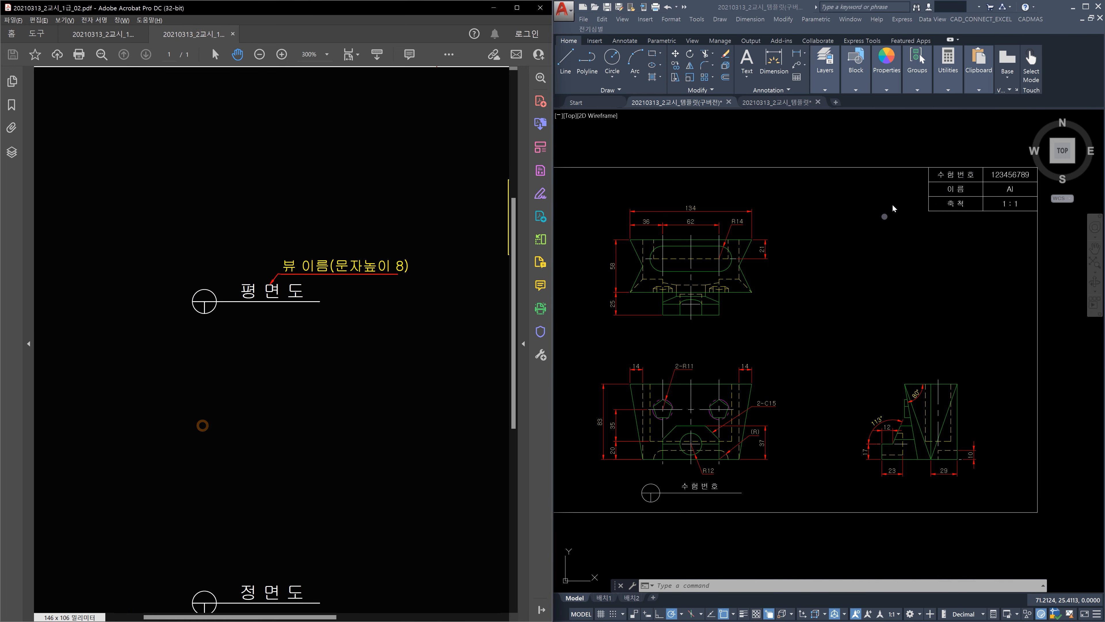
scroll(714, 499, "up", 4)
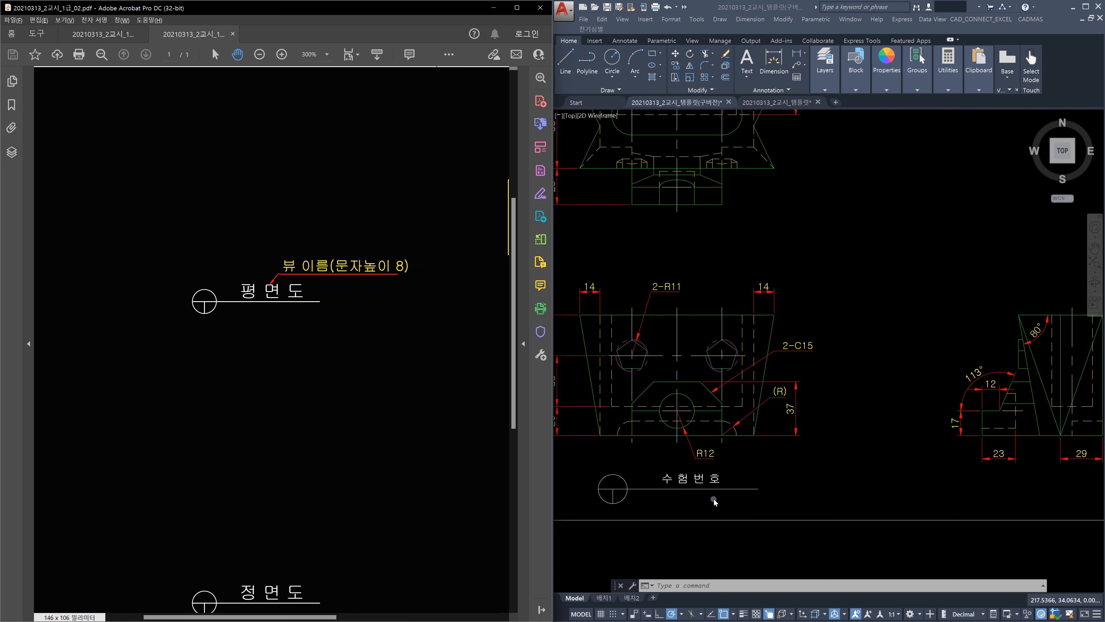
left_click(698, 486)
middle_click_drag(769, 463, 973, 457)
left_click(971, 457)
left_click(832, 470)
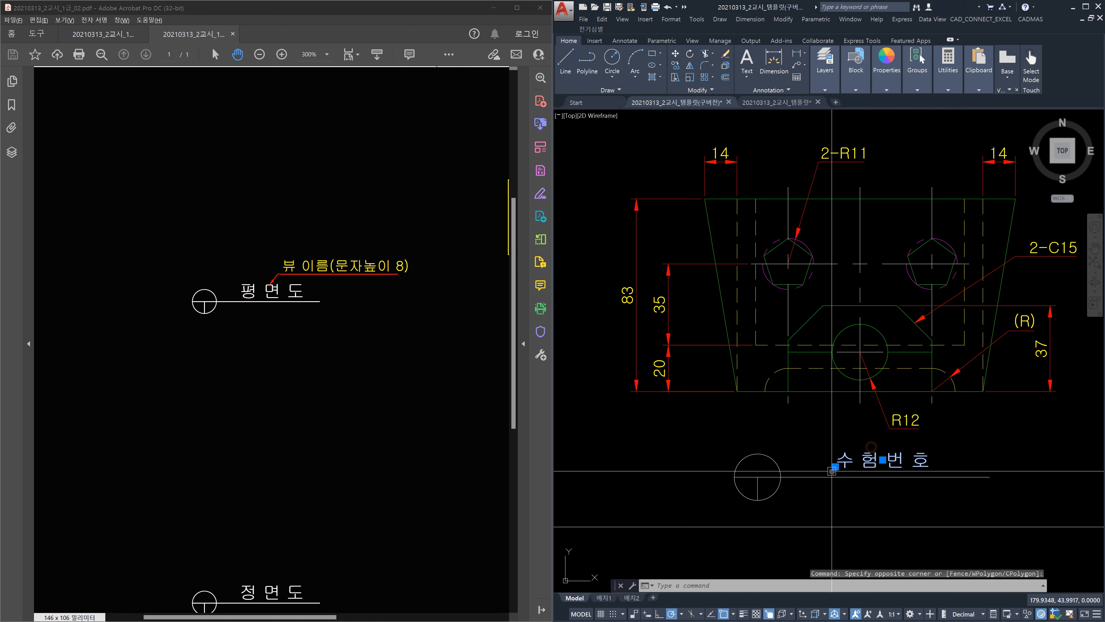
key("ctrl+1")
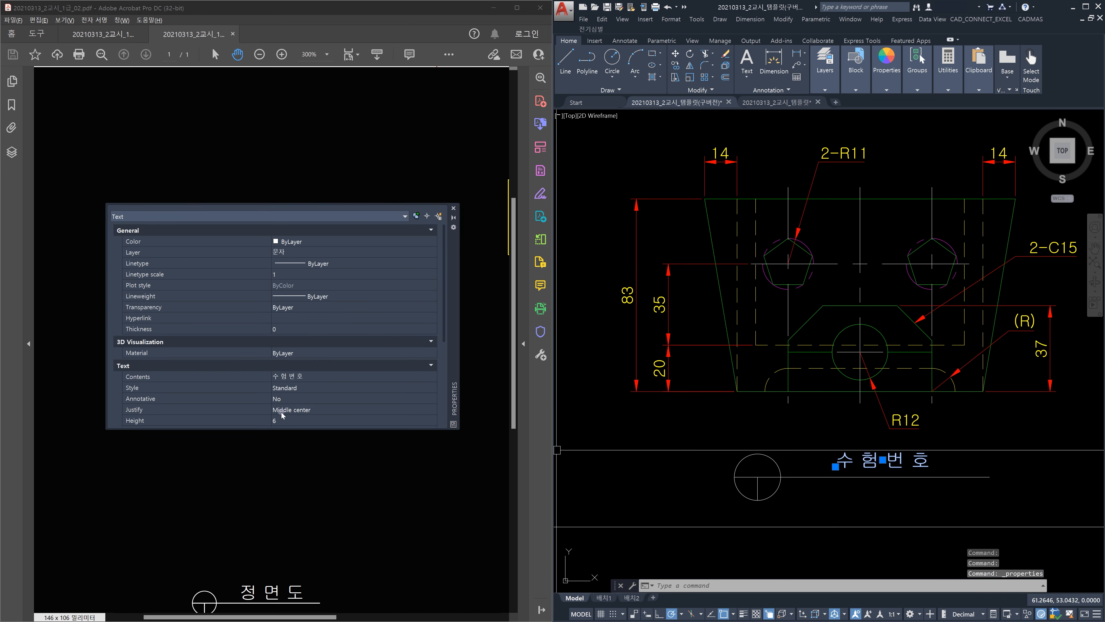
left_click(283, 420)
type("8")
key("Tab")
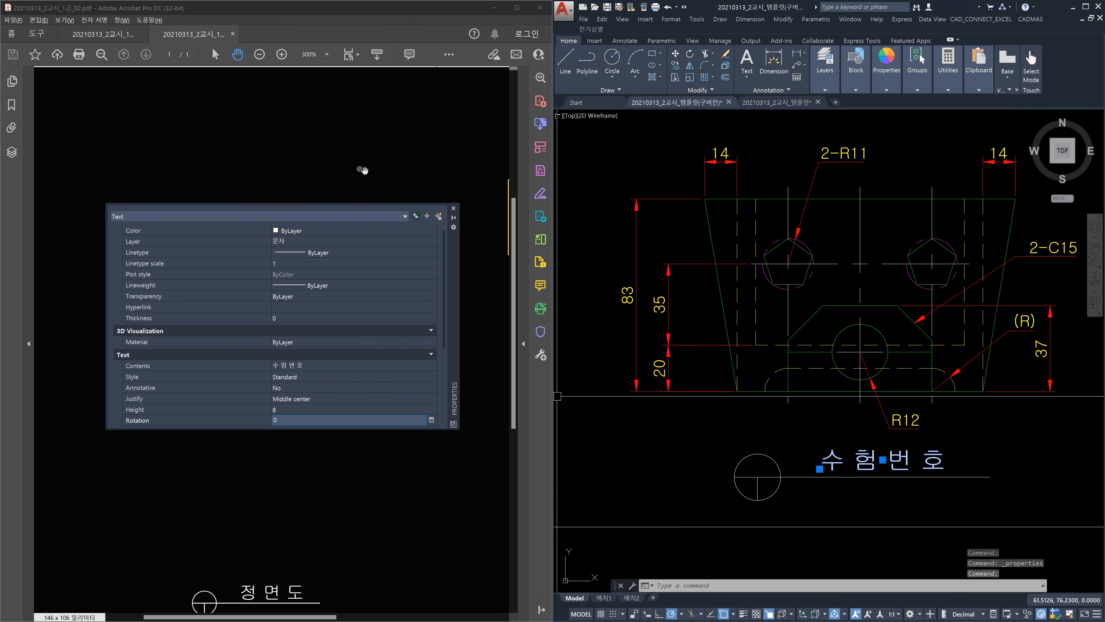
left_click(454, 208)
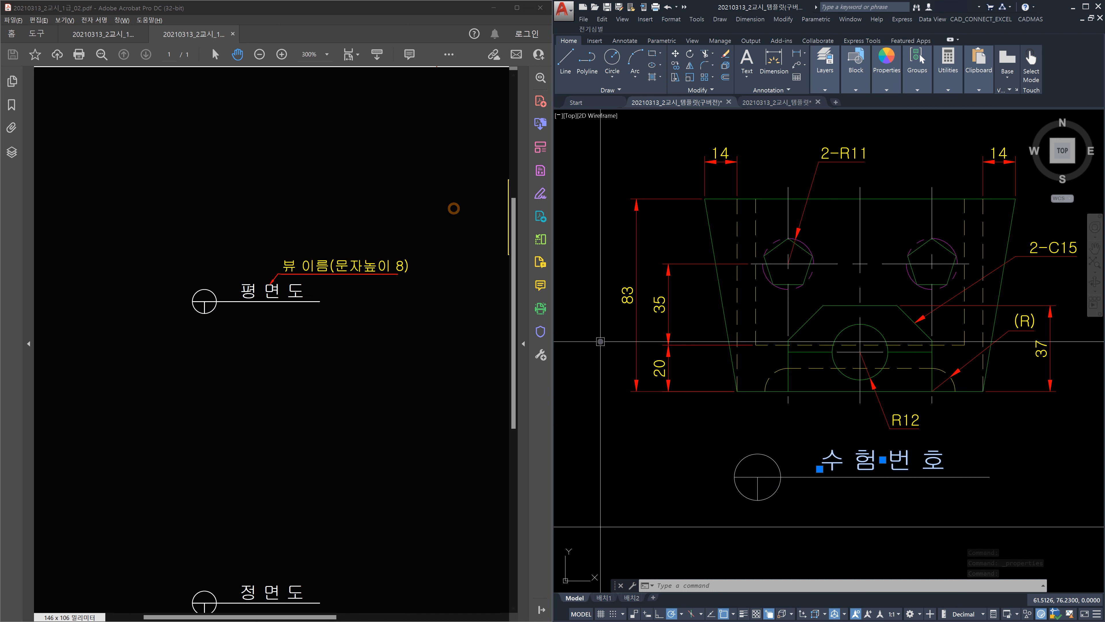
Replace the copied label's text with 정 면 도.
key("Escape")
left_click(858, 459)
double_click(858, 459)
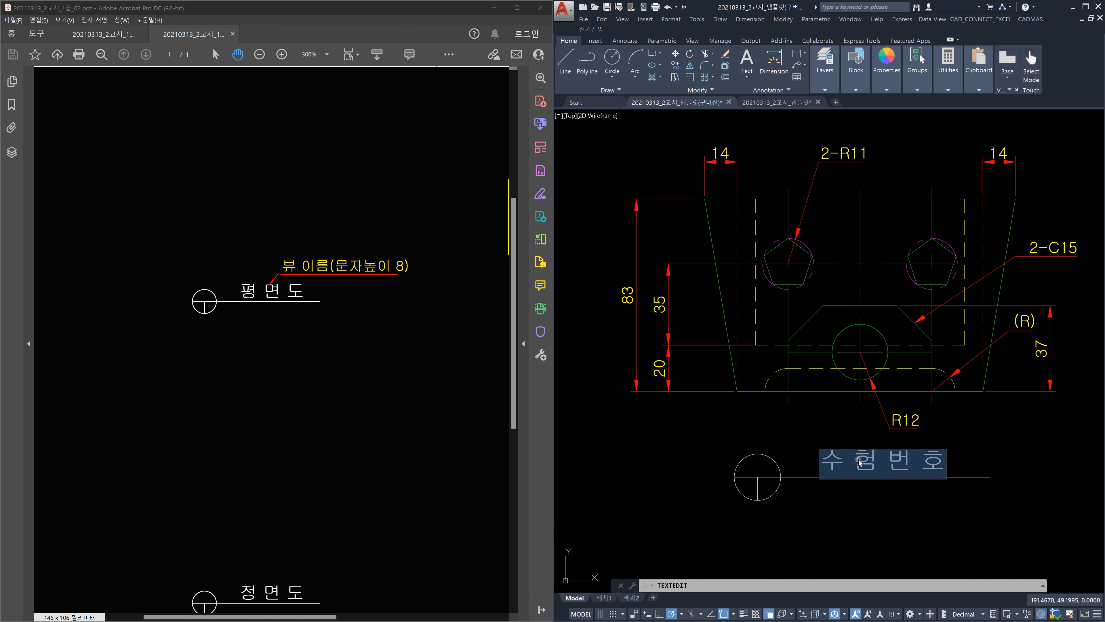
type("정")
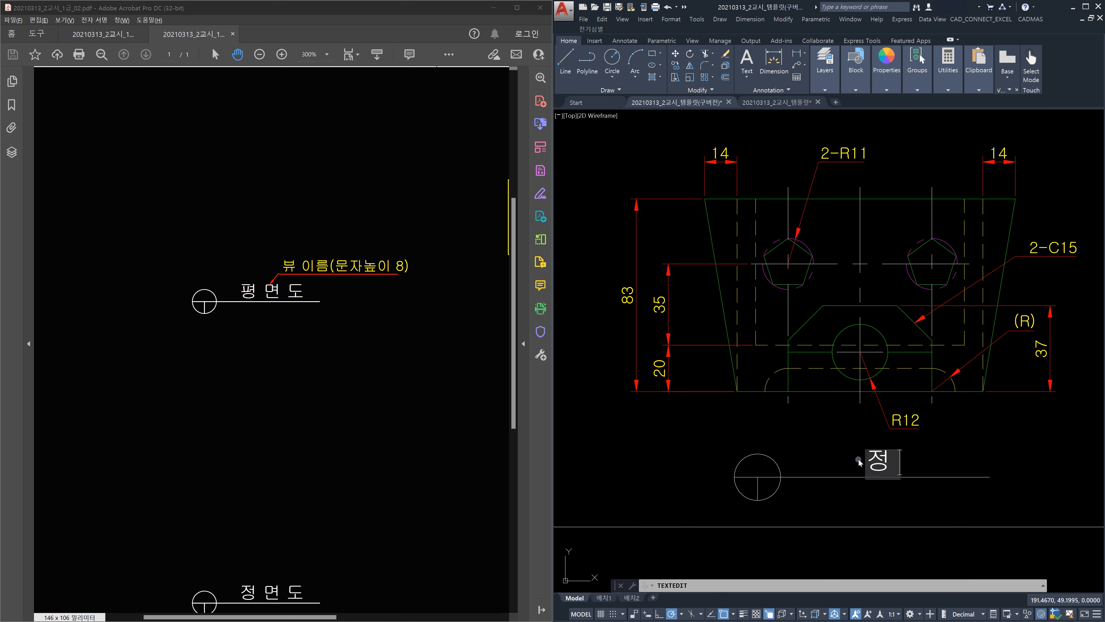
type(" 면 도")
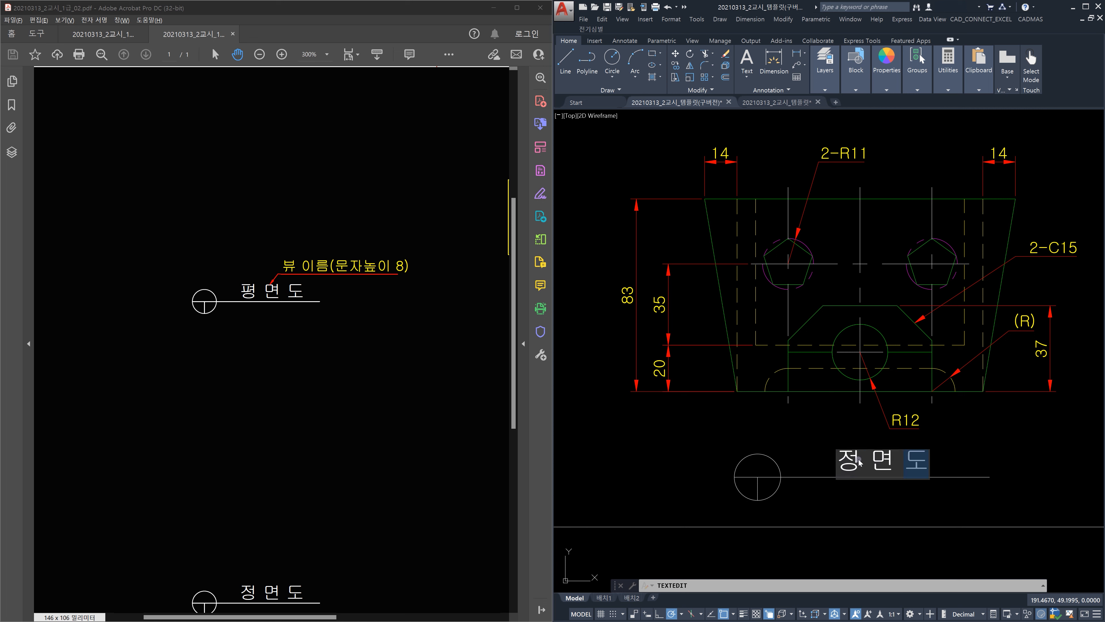
left_click(779, 429)
key("Escape")
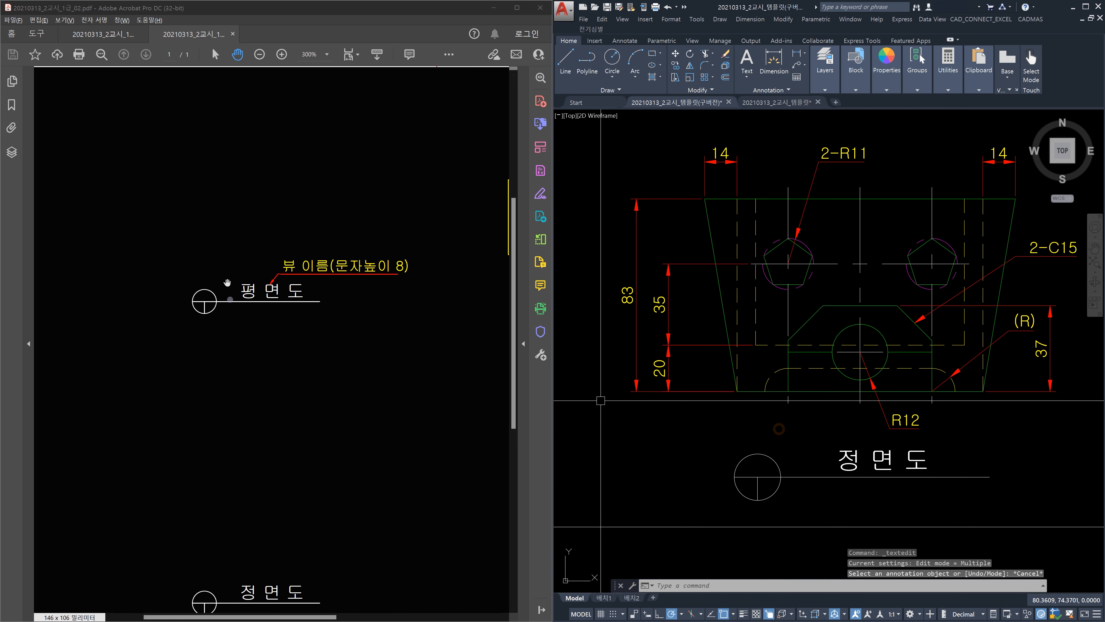
Copy the front view's title block and name label below the top view and below the right side view, as in the first reference PDF.
left_click(120, 34)
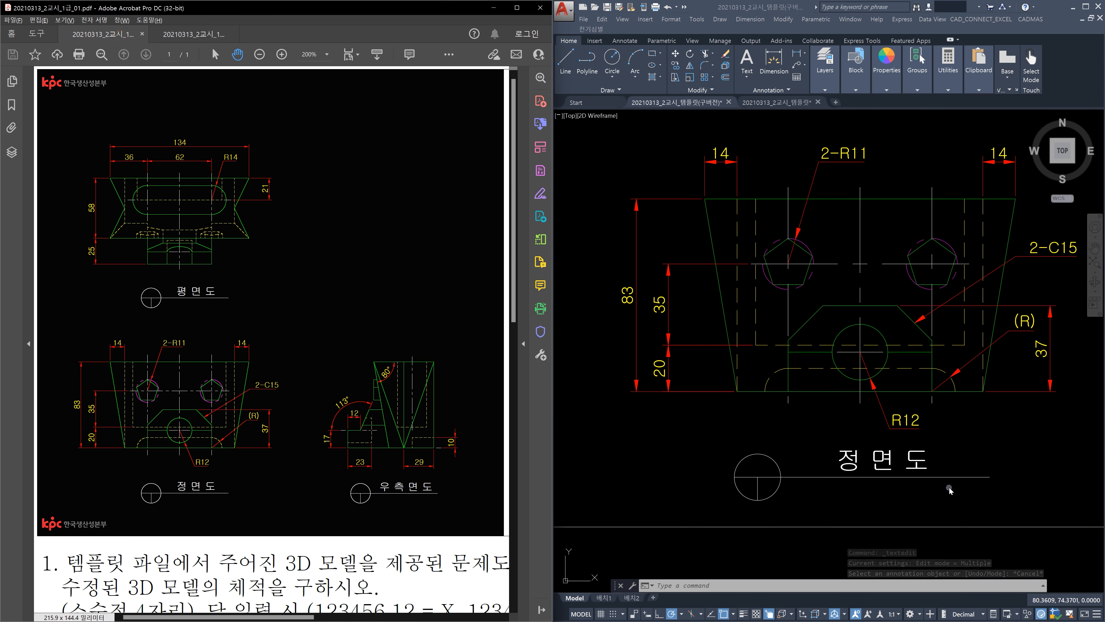
key("Escape")
key("Escape")
scroll(875, 488, "down", 4)
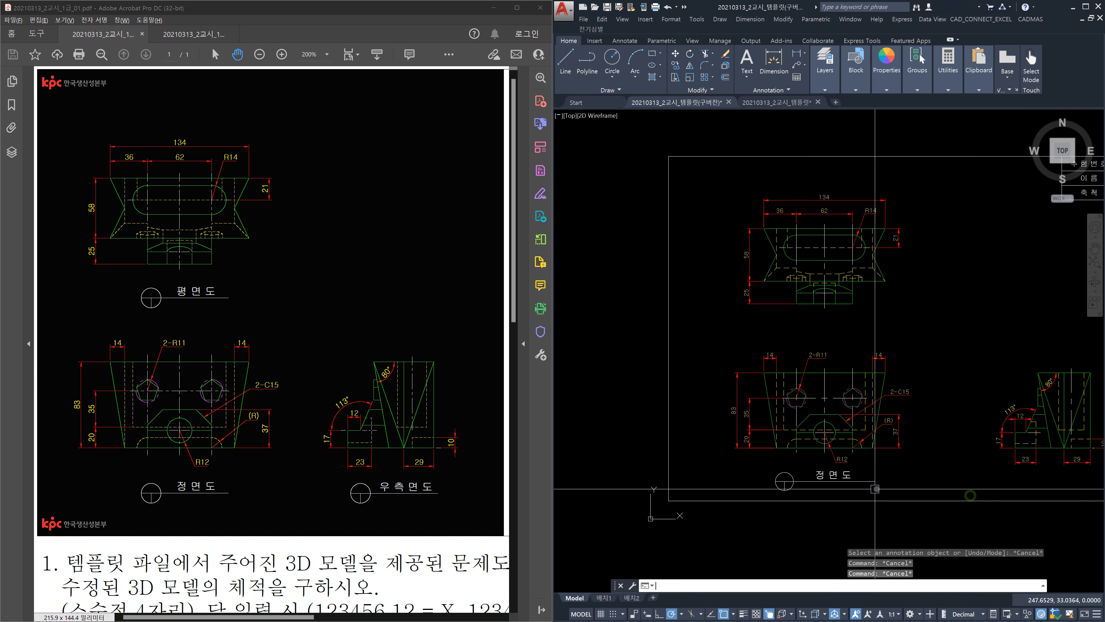
type("ㅐ")
key("Return")
type("co")
key("Return")
left_click(893, 489)
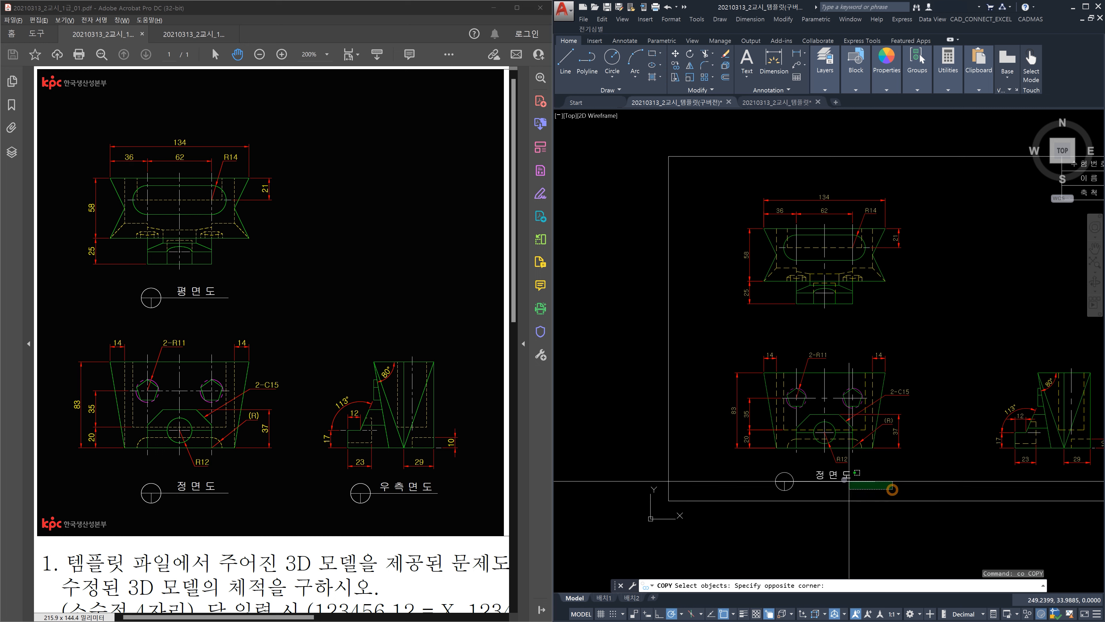
left_click(757, 471)
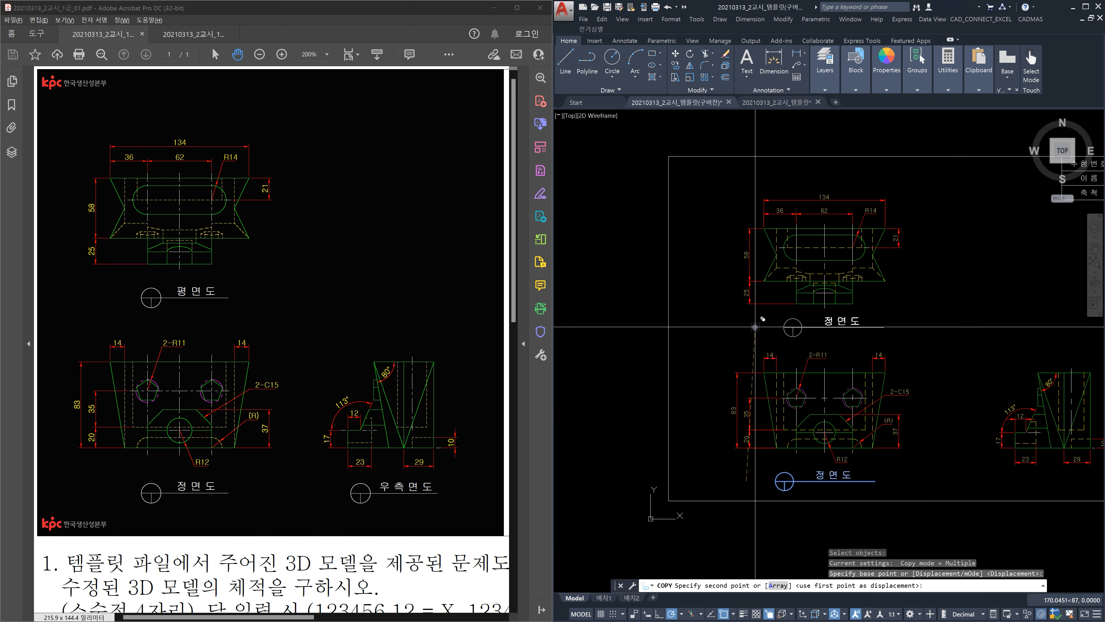
left_click(748, 327)
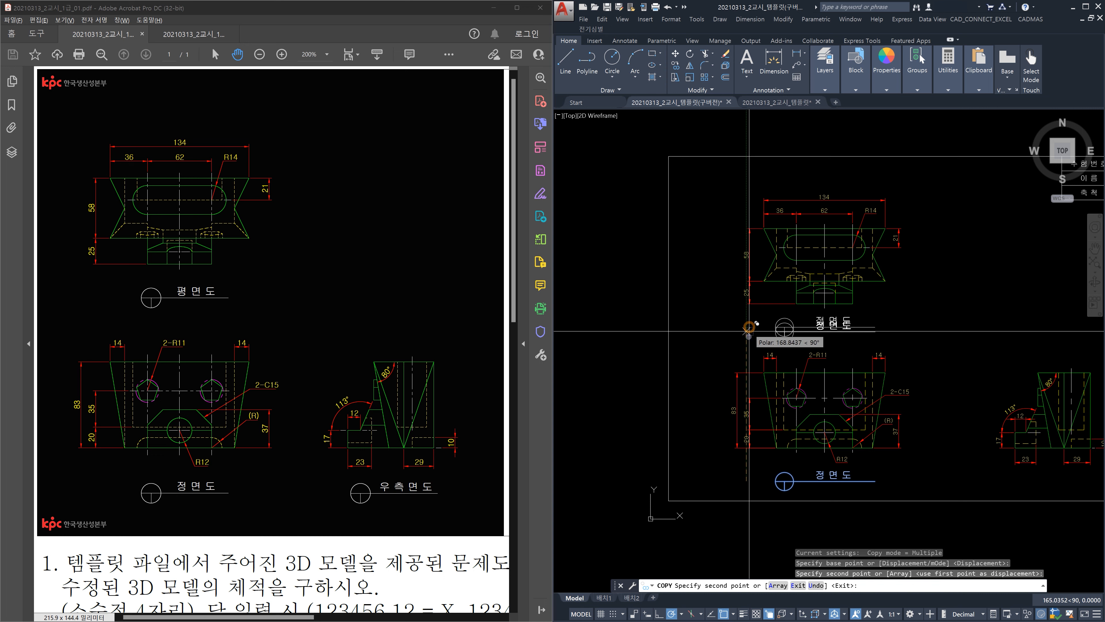
middle_click_drag(947, 473, 844, 407)
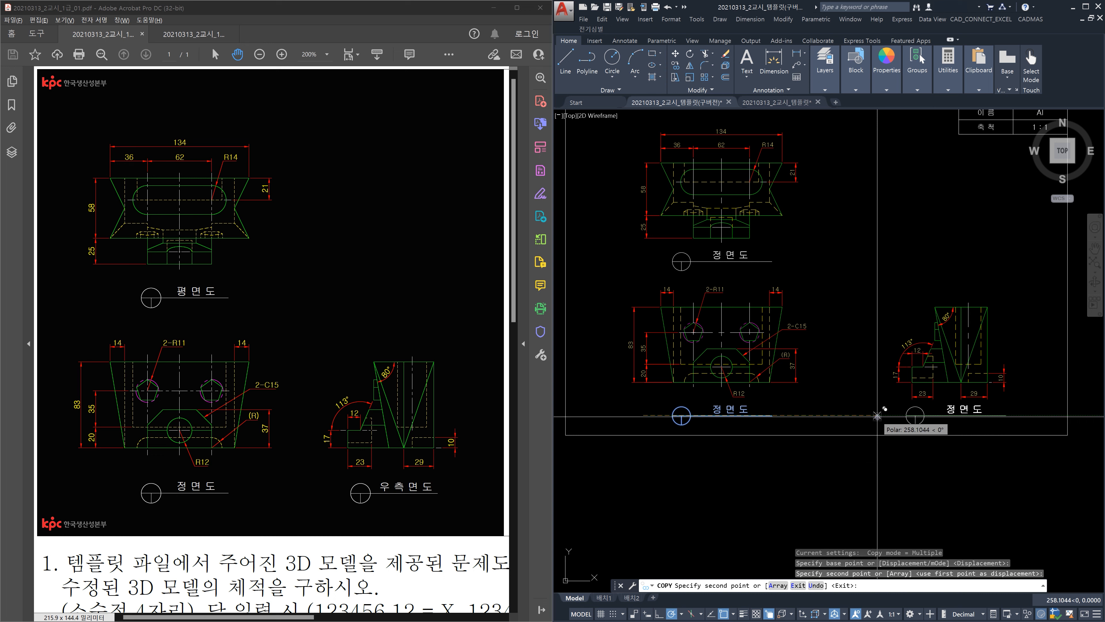
key("Escape")
key("Escape")
key("Escape")
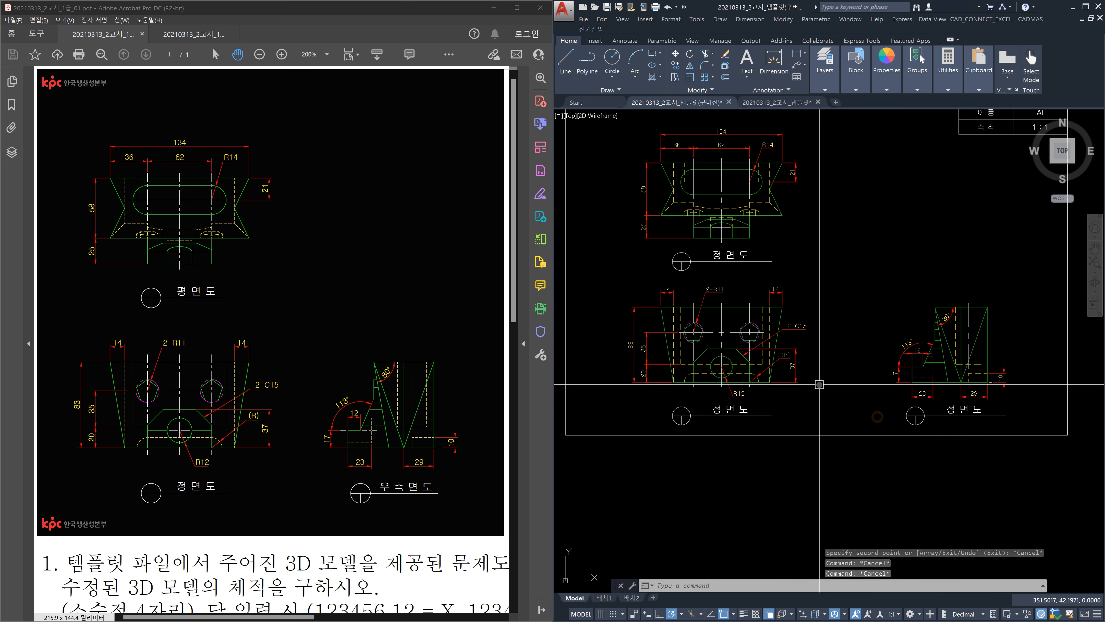
Change the name label under the top view to 평 면 도.
scroll(717, 263, "up", 4)
double_click(750, 244)
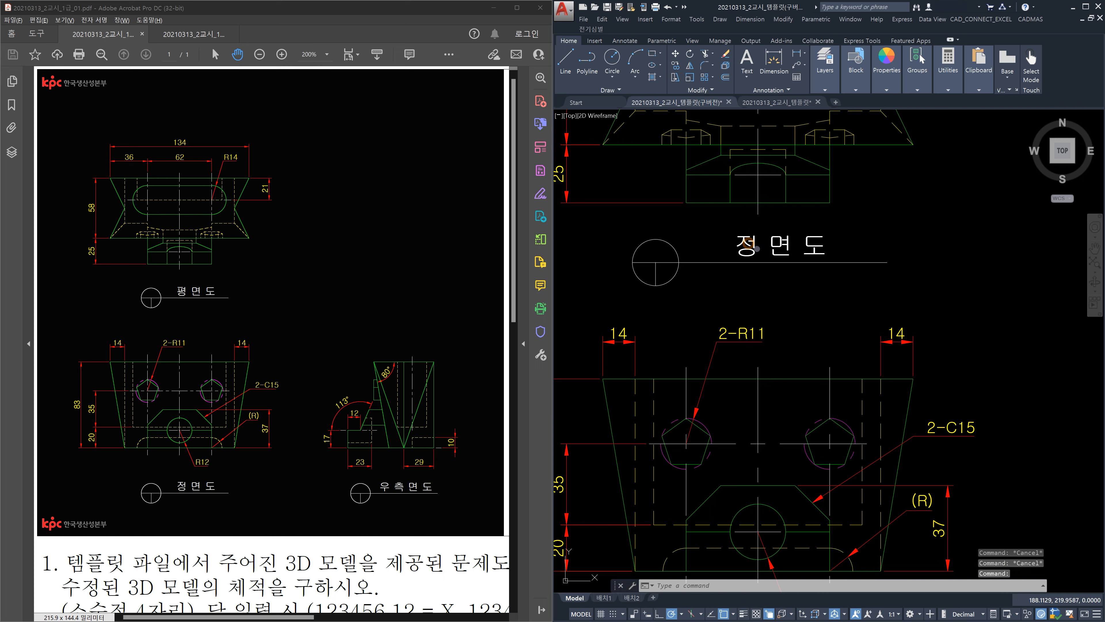
key("BackSpace")
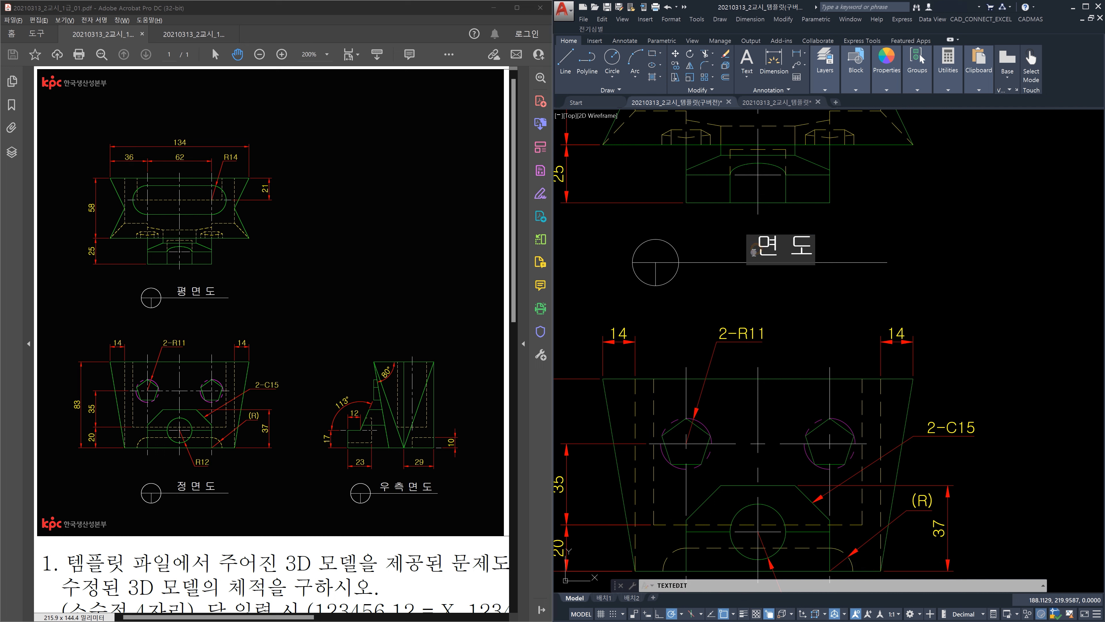
type("vud")
key("BackSpace")
key("BackSpace")
key("BackSpace")
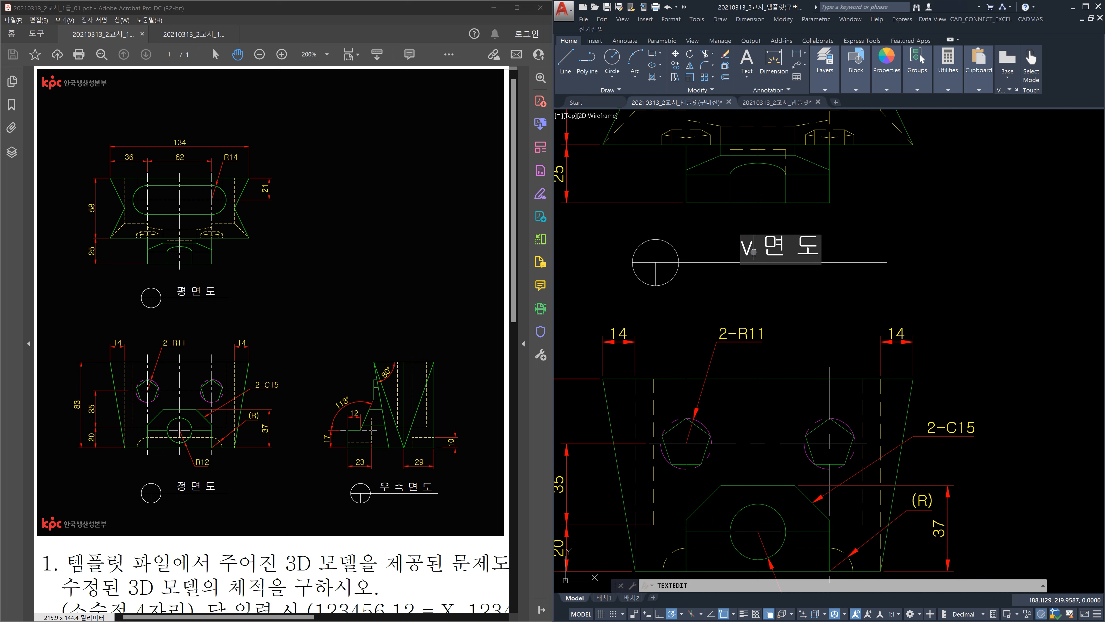
type("평")
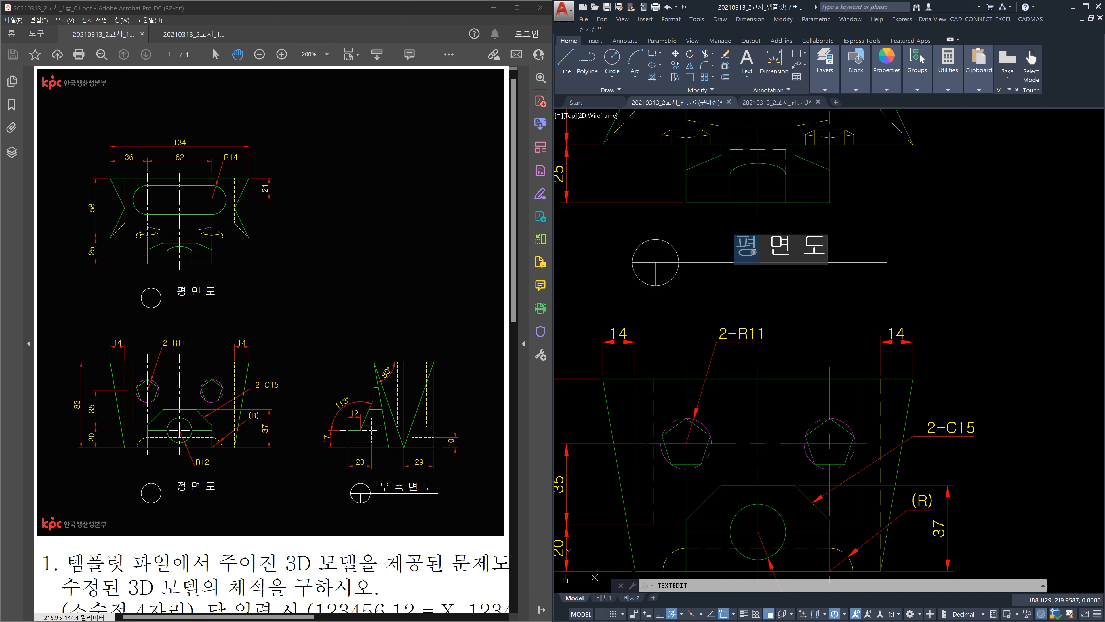
left_click(883, 325)
Change the name label under the right side view to 우 측 면 도.
scroll(886, 305, "down", 4)
middle_click_drag(1007, 331, 938, 332)
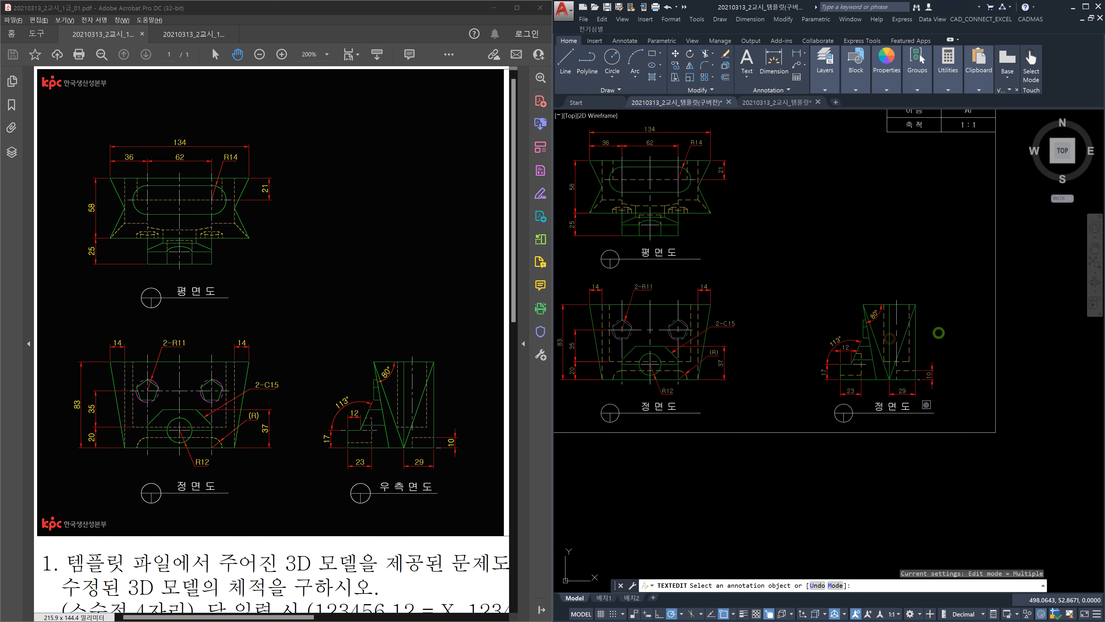
scroll(918, 398, "up", 2)
left_click(875, 394)
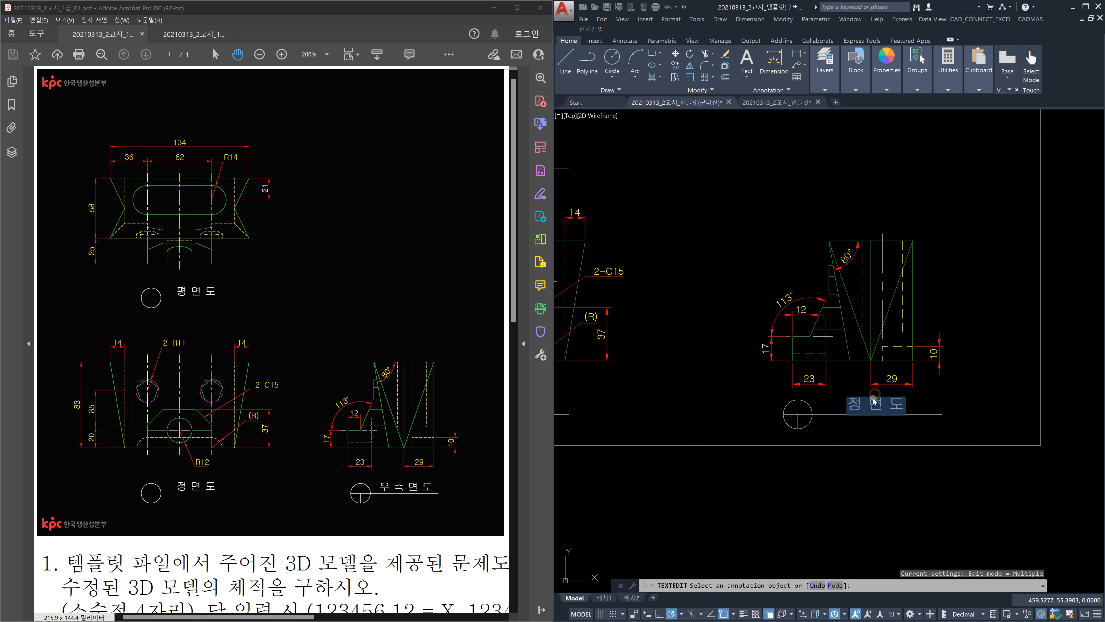
type("우 측")
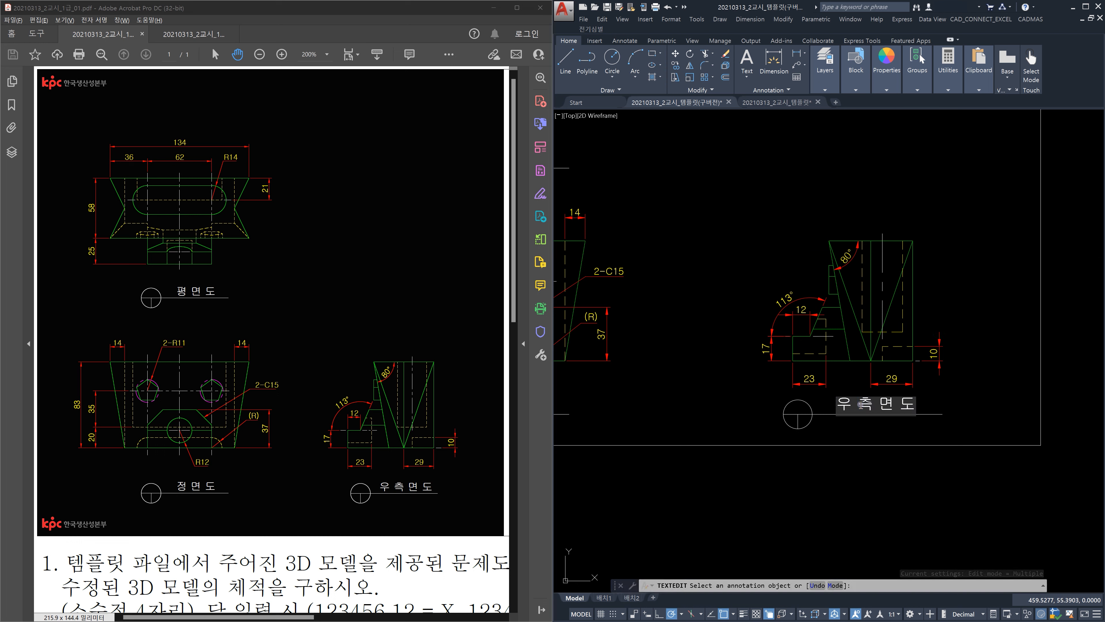
left_click(674, 351)
key("Escape")
scroll(669, 318, "down", 2)
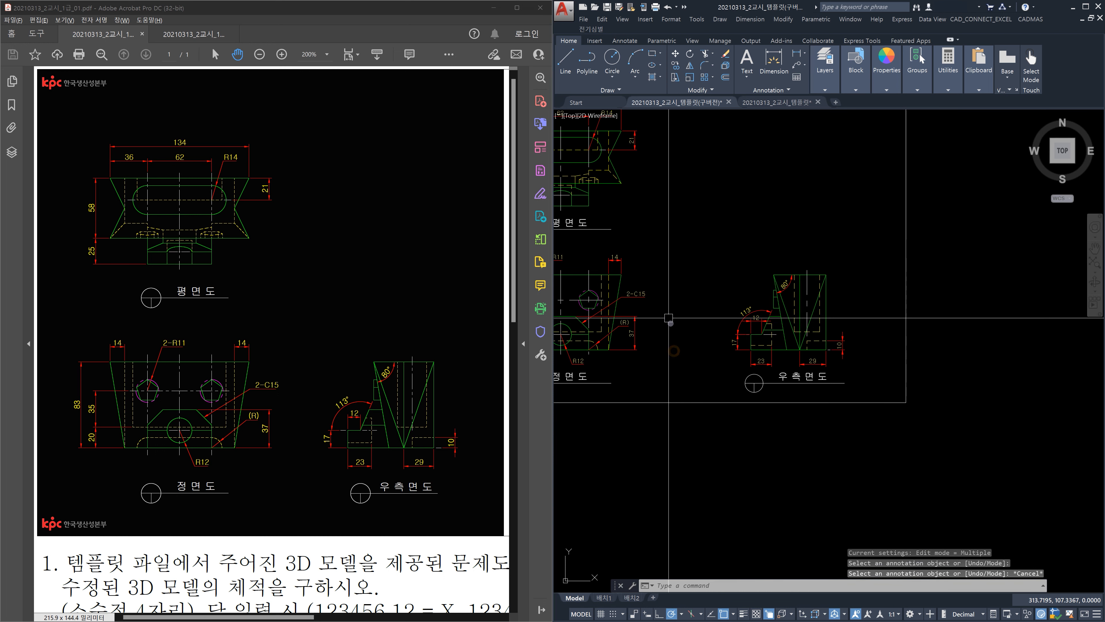
Try linetype scale factors of 0.25 and 0.5 on the whole drawing.
middle_click_drag(669, 318, 755, 377)
key("space")
type("ㅁ")
key("space")
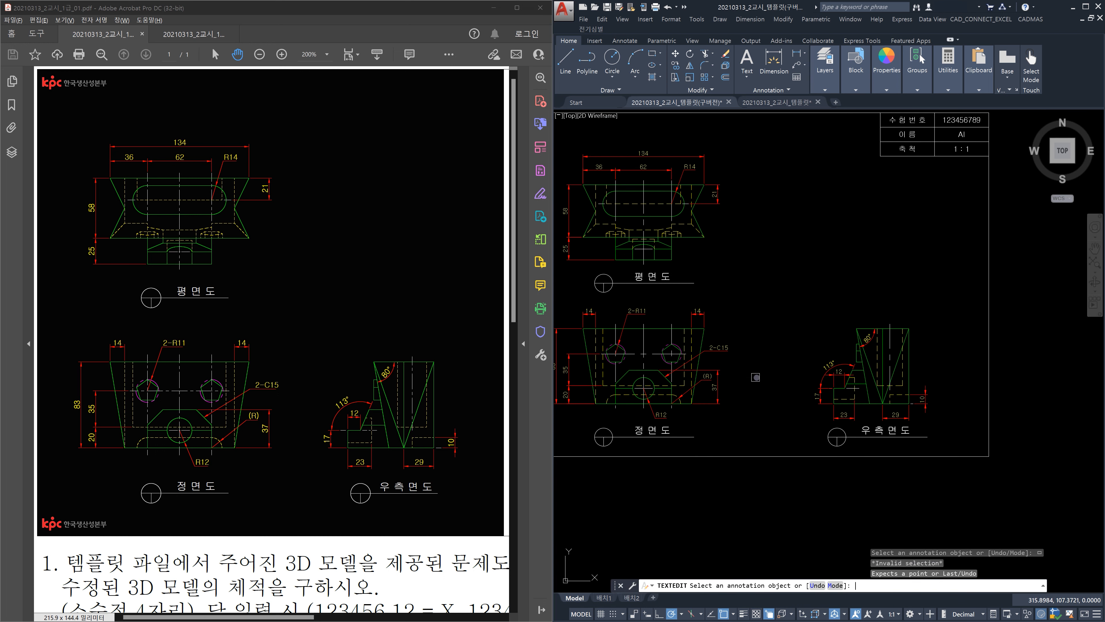
key("Escape")
type("z")
key("space")
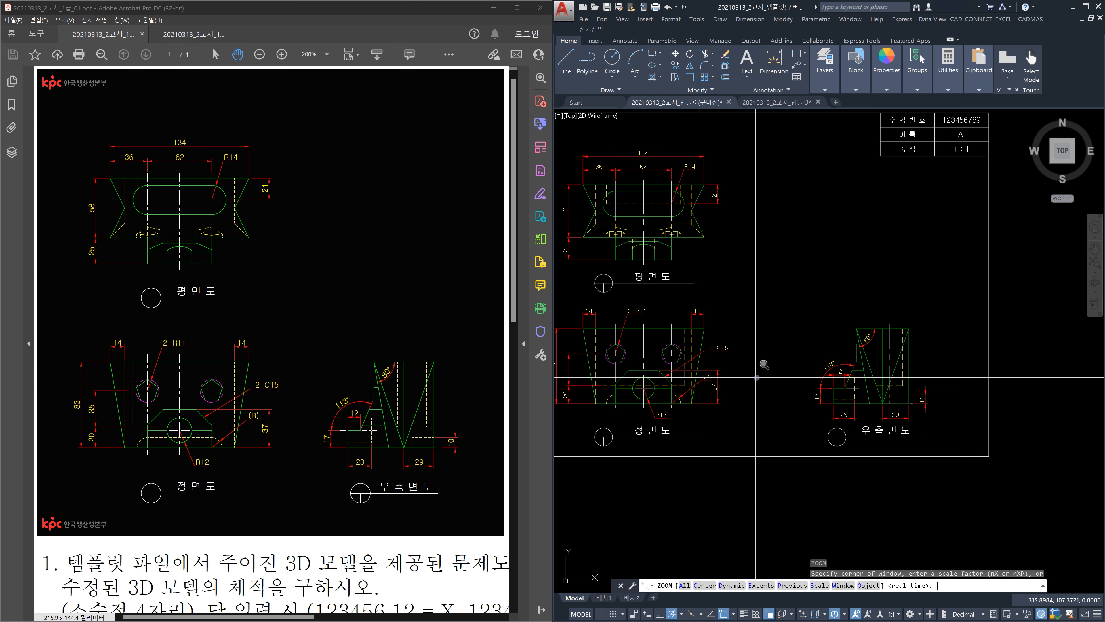
type("a")
key("space")
key("Escape")
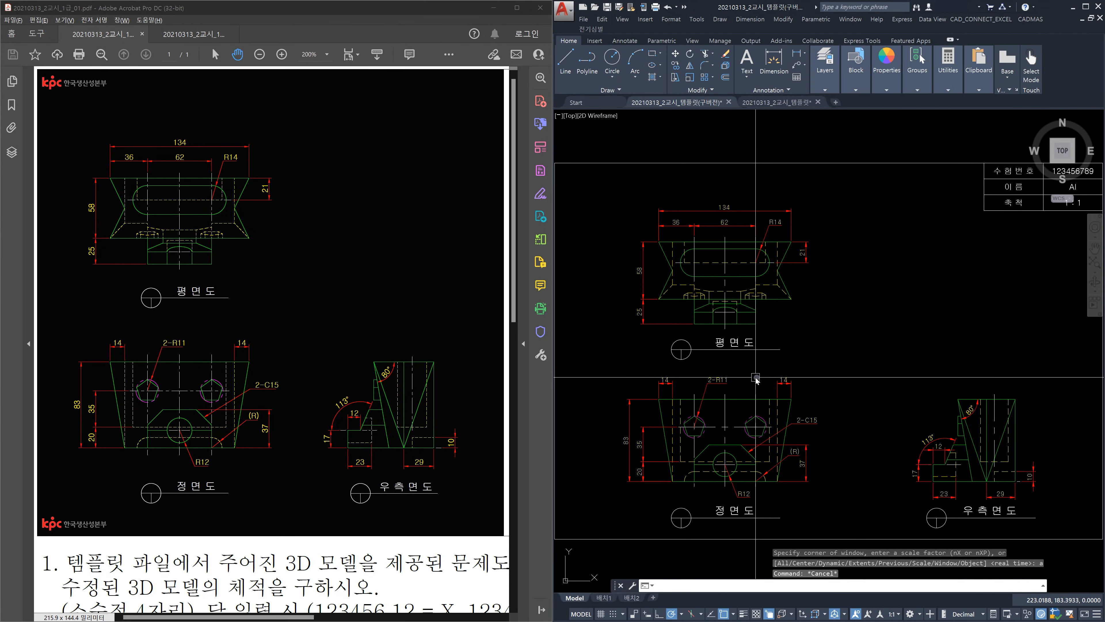
type("lts")
key("space")
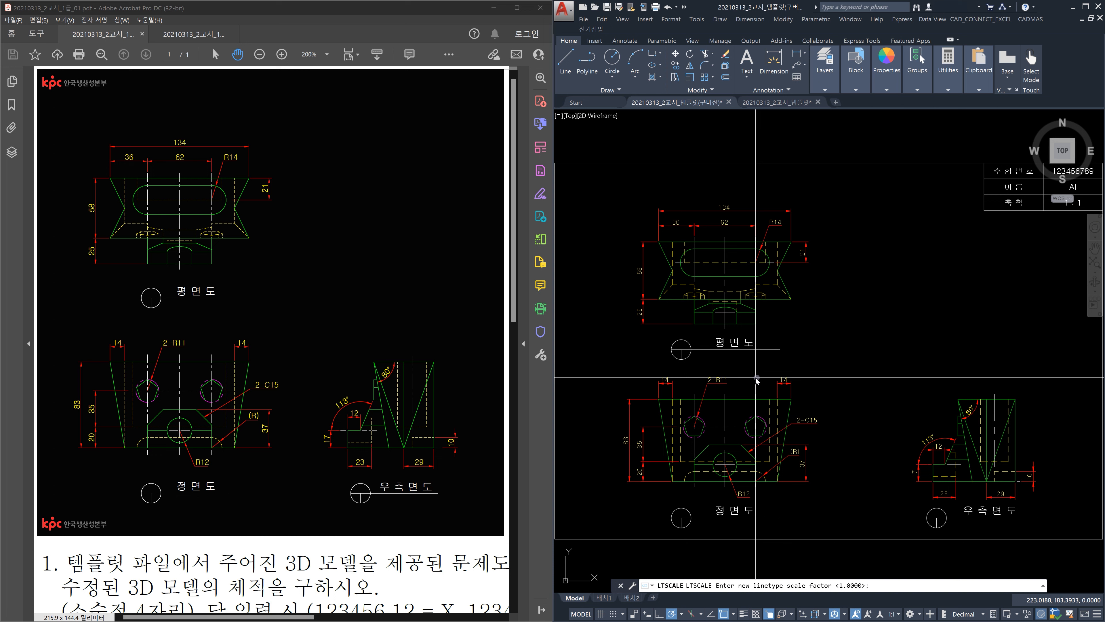
key("Return")
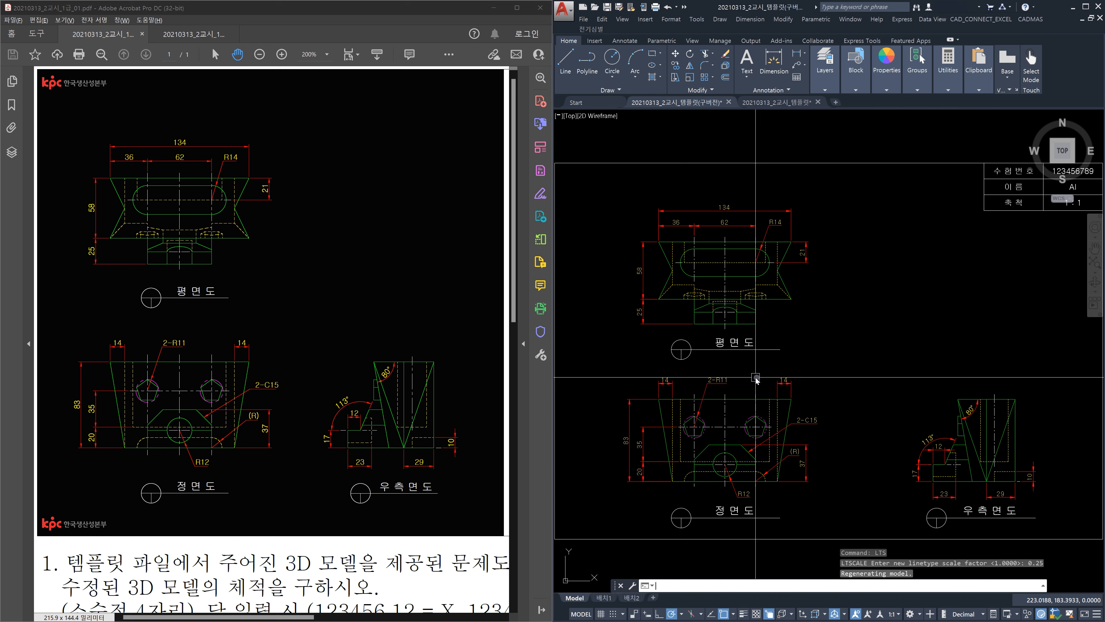
key("Return")
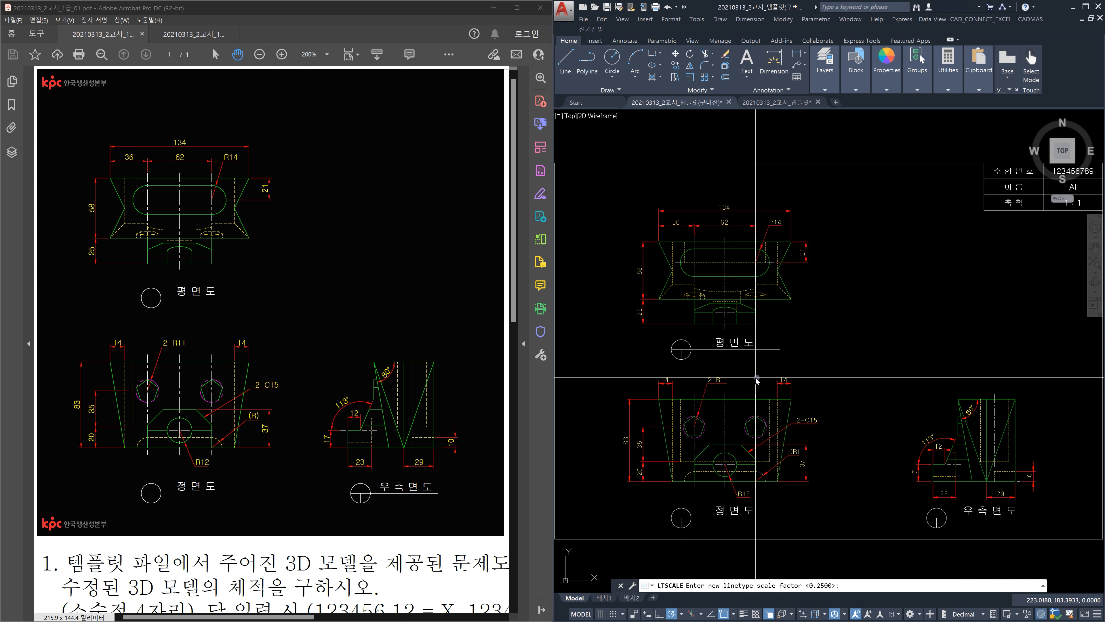
key("Return")
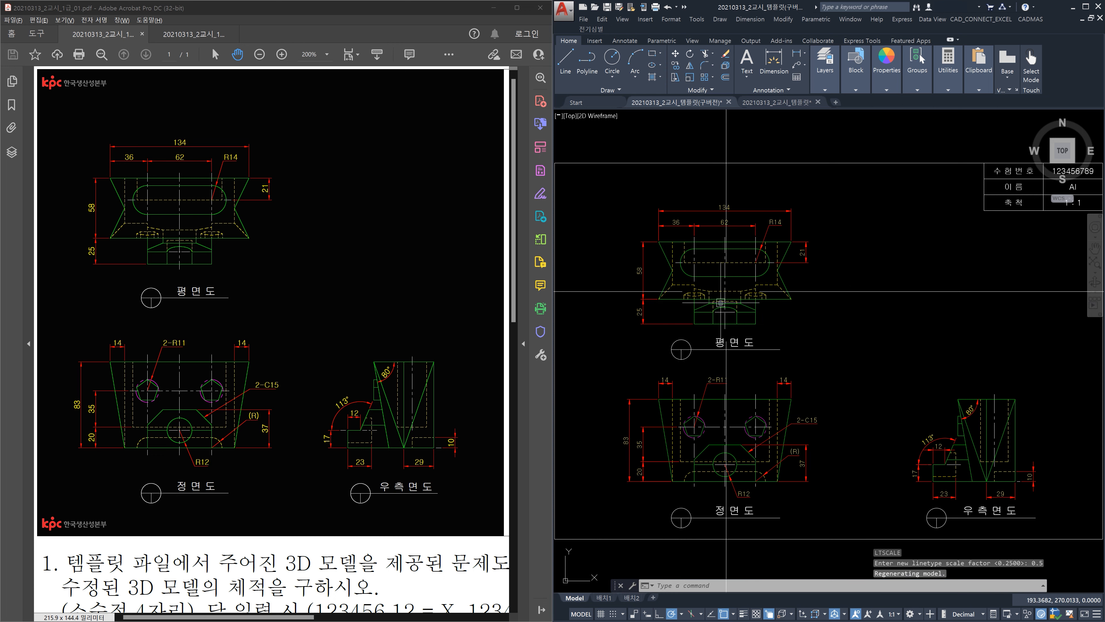
Compare the top view's dashed lines with the reference PDF and set the linetype scale factor to 0.4.
scroll(709, 251, "up", 2)
scroll(738, 340, "up", 2)
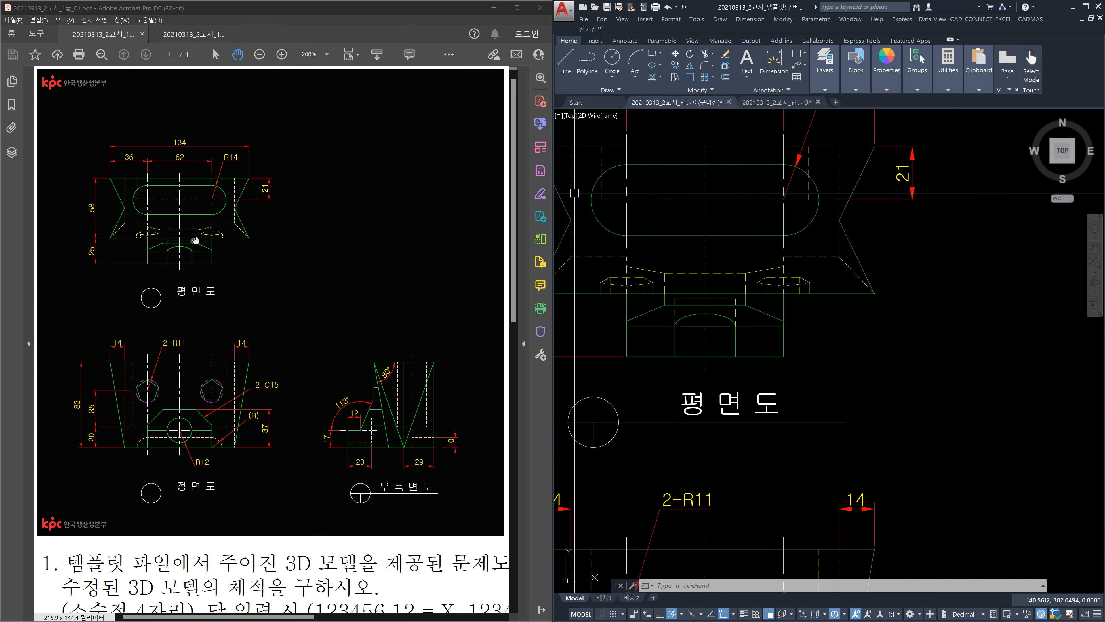
left_click(251, 254)
scroll(181, 211, "up", 2, "ctrl")
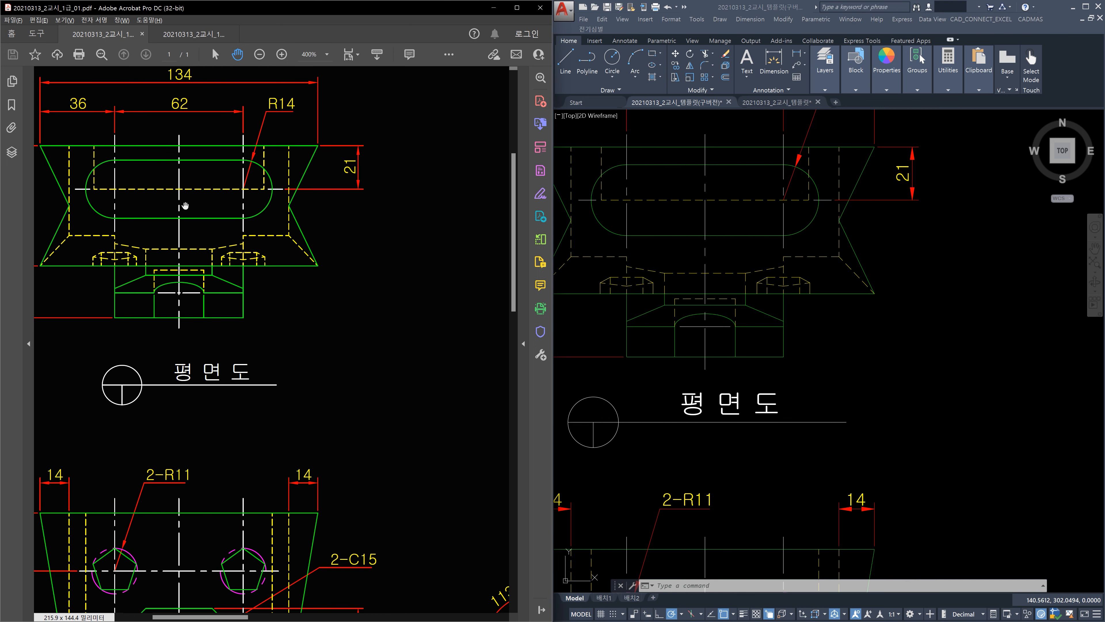
left_click(896, 324)
key("Escape")
key("Escape")
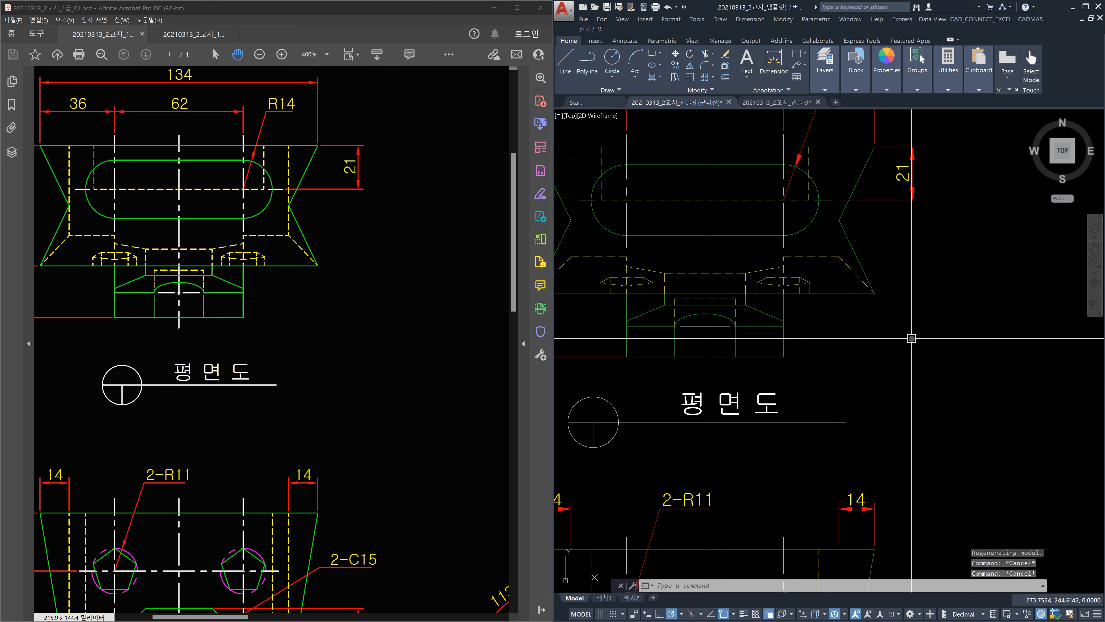
type("ltscale")
key("Return")
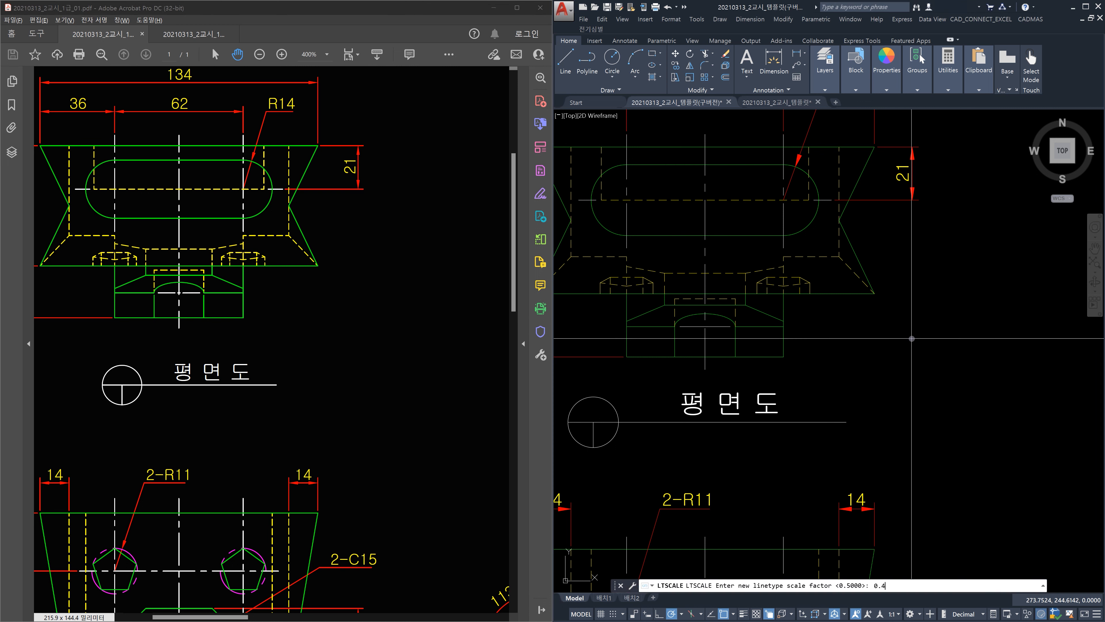
key("Return")
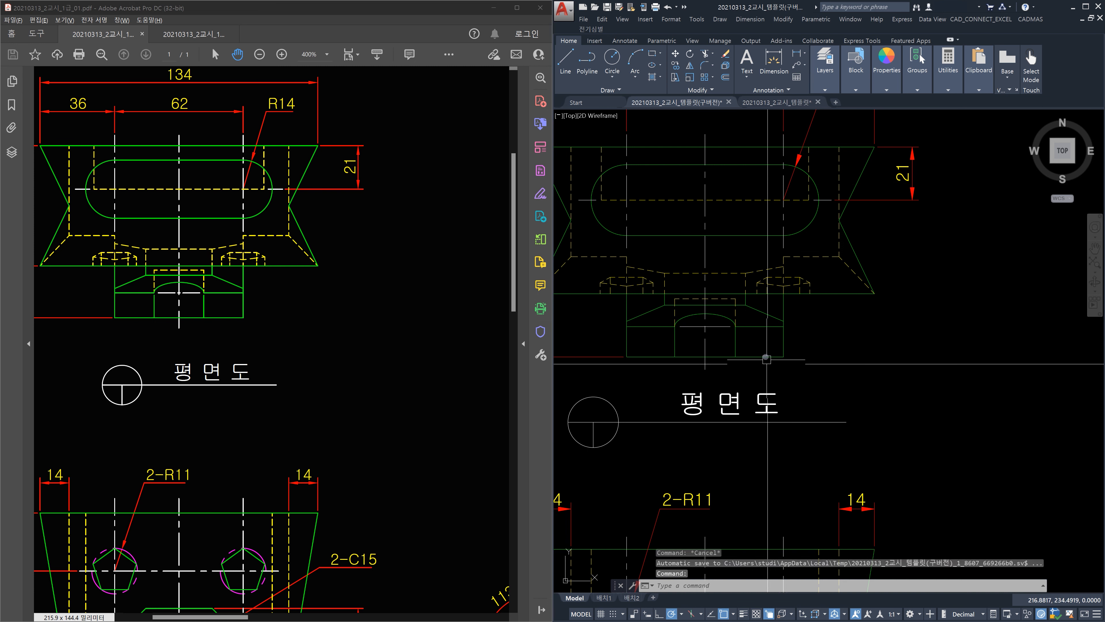
Examine the short centre line in the top view and compare the complete three-view drawing with the reference PDF.
scroll(716, 321, "up", 2)
left_click(716, 322)
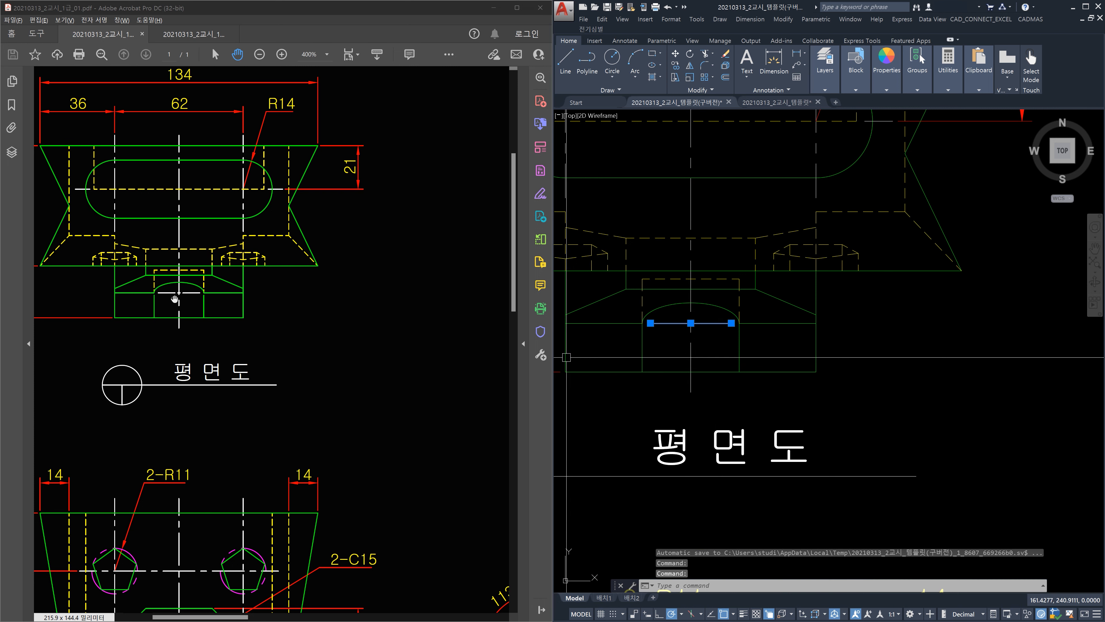
key("Escape")
key("Escape")
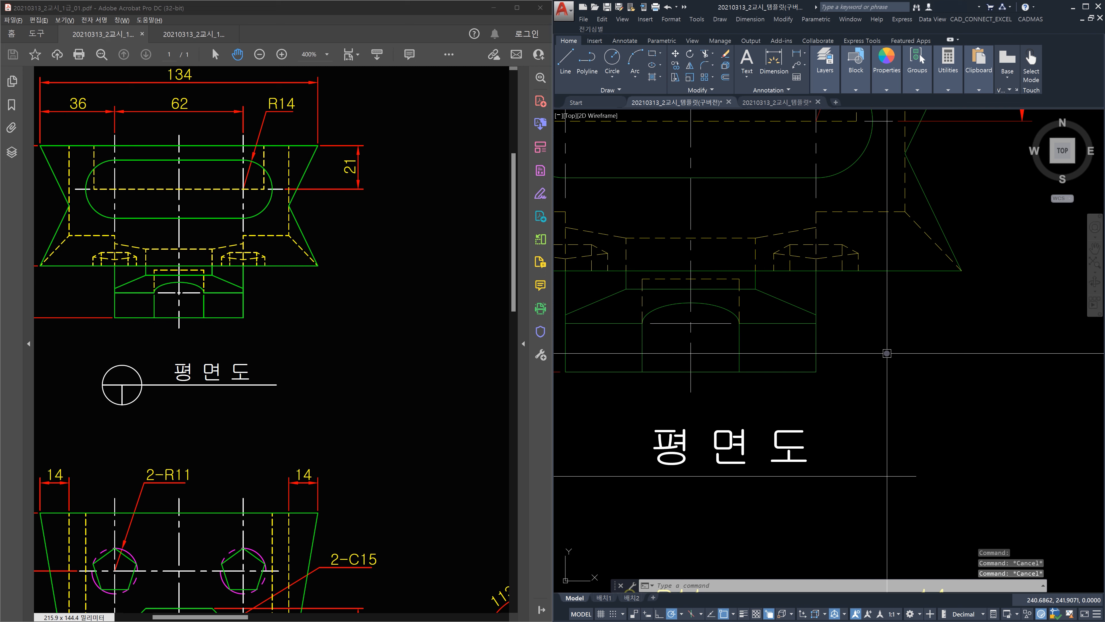
scroll(890, 359, "down", 4)
scroll(890, 359, "down", 4)
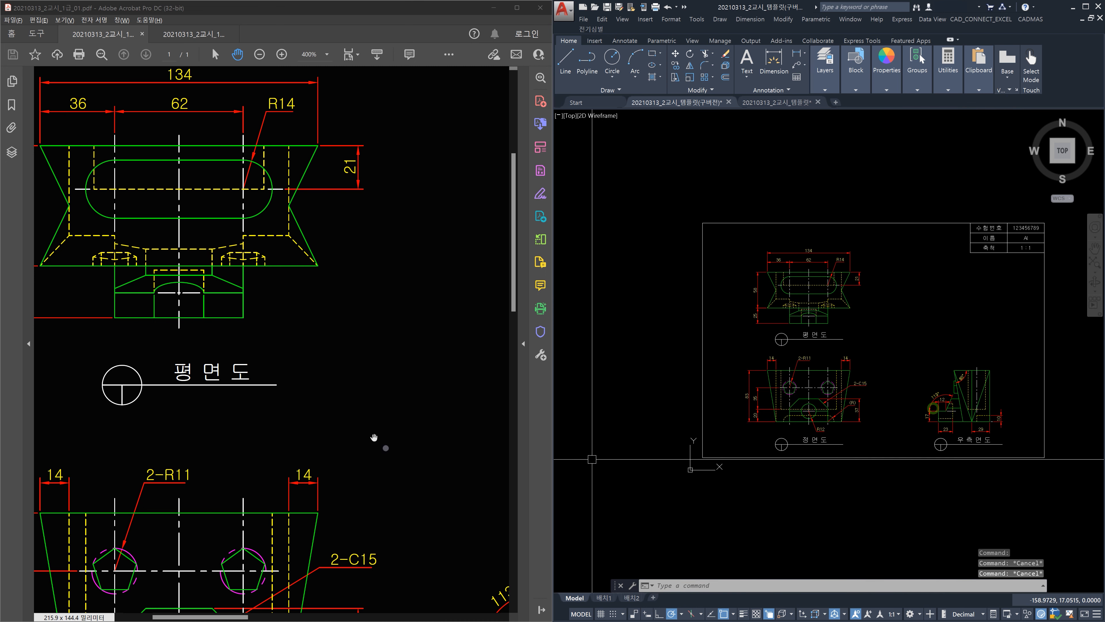
scroll(333, 383, "down", 1, "ctrl")
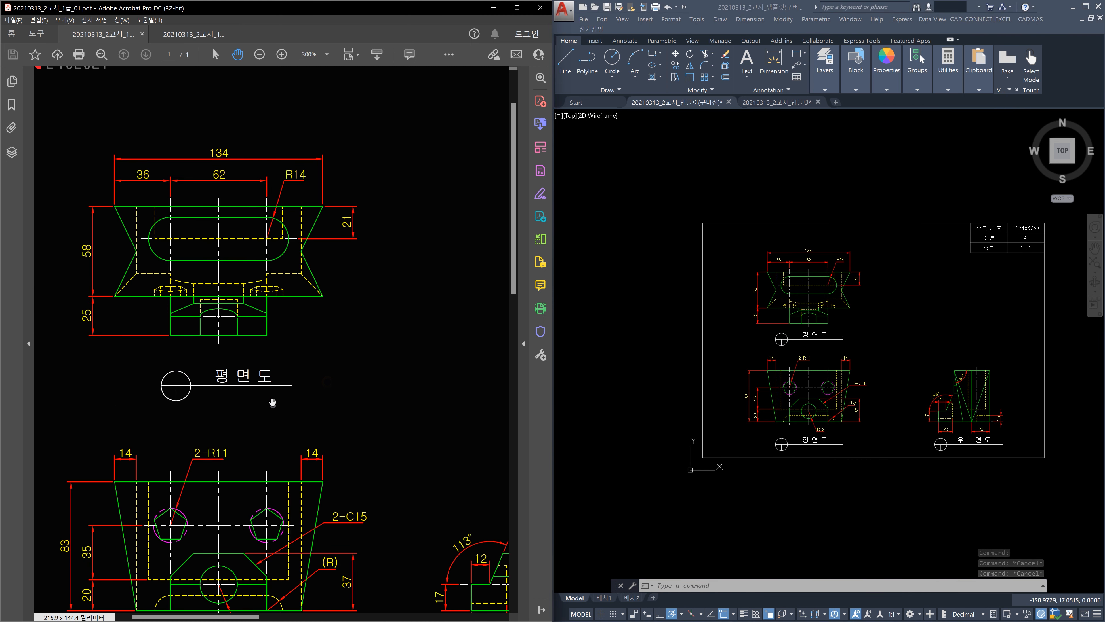
scroll(284, 397, "down", 2, "ctrl")
scroll(203, 358, "up", 1, "ctrl")
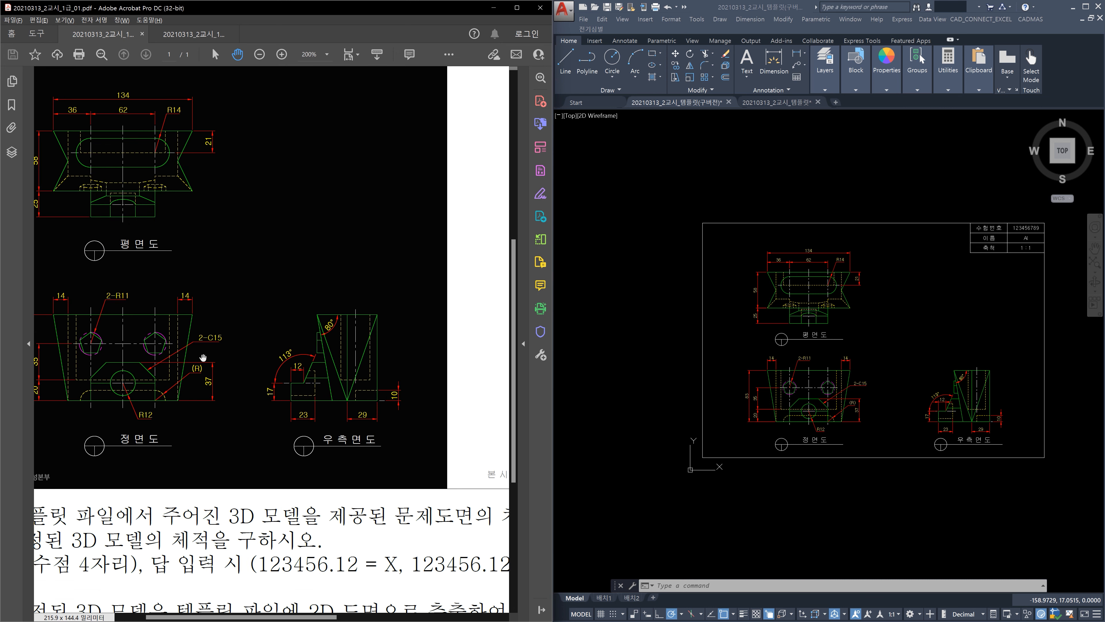
scroll(198, 327, "down", 2, "ctrl")
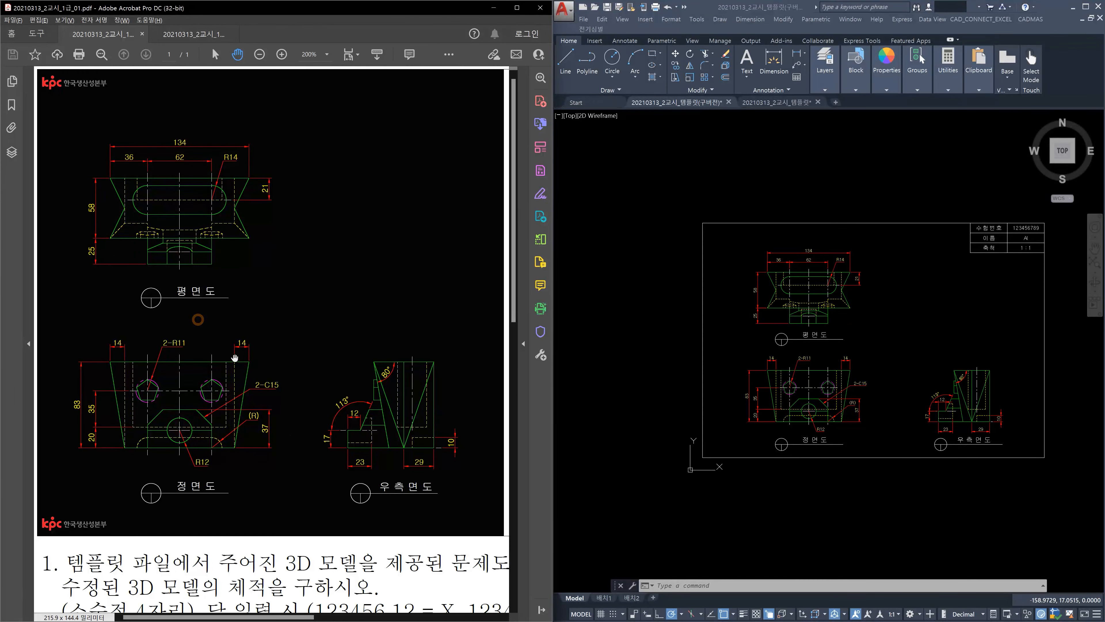
scroll(235, 357, "up", 2, "ctrl")
scroll(231, 361, "down", 1, "ctrl")
left_click(898, 336)
scroll(898, 336, "up", 2)
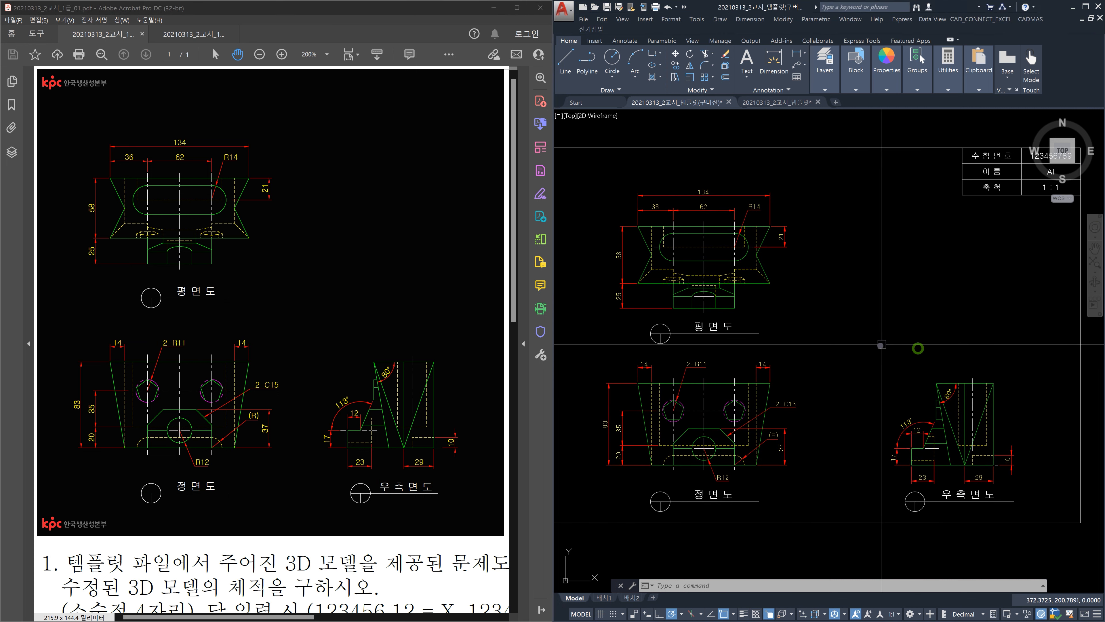
middle_click_drag(877, 344, 915, 345)
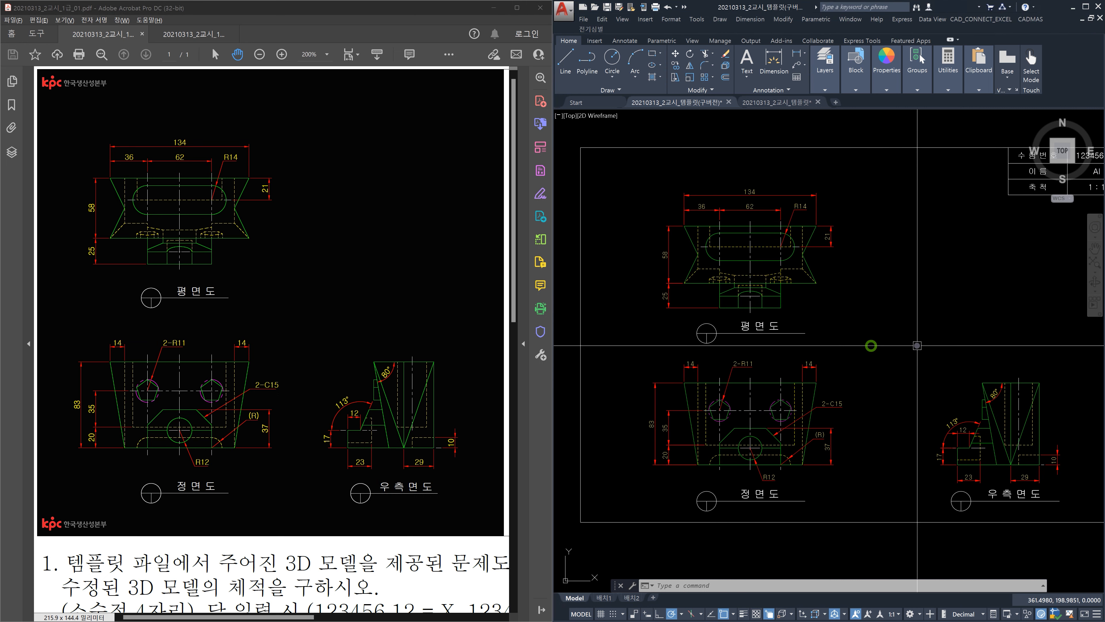
Compare the lower step of the right side view, around the 17, 12 and 113° dimensions, with the reference PDF.
scroll(914, 345, "down", 2)
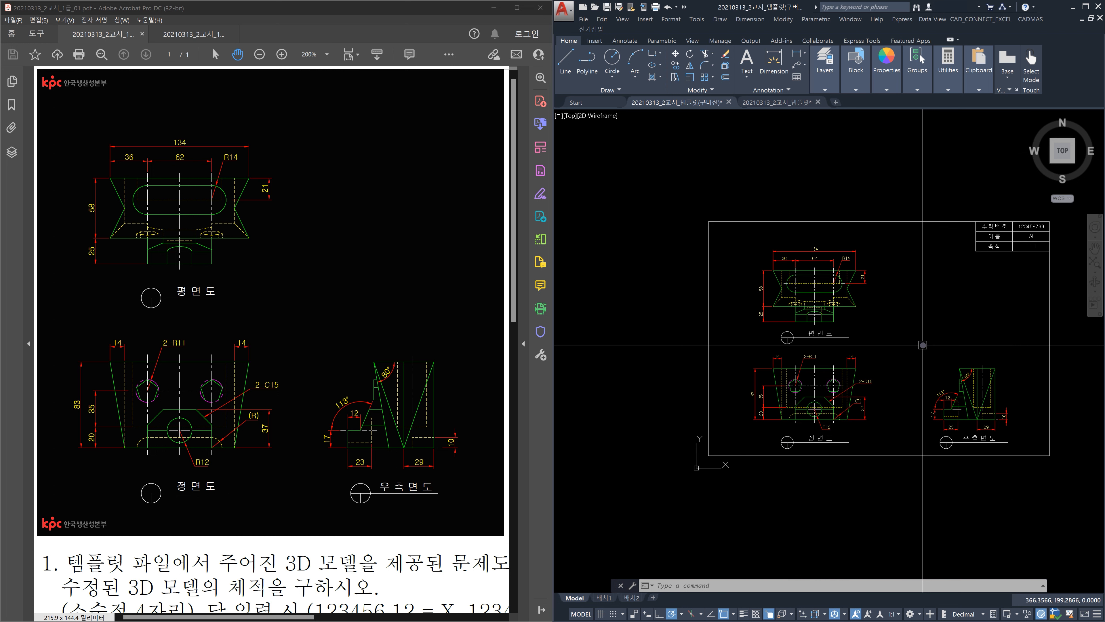
scroll(924, 341, "up", 2)
middle_click_drag(925, 342, 901, 345)
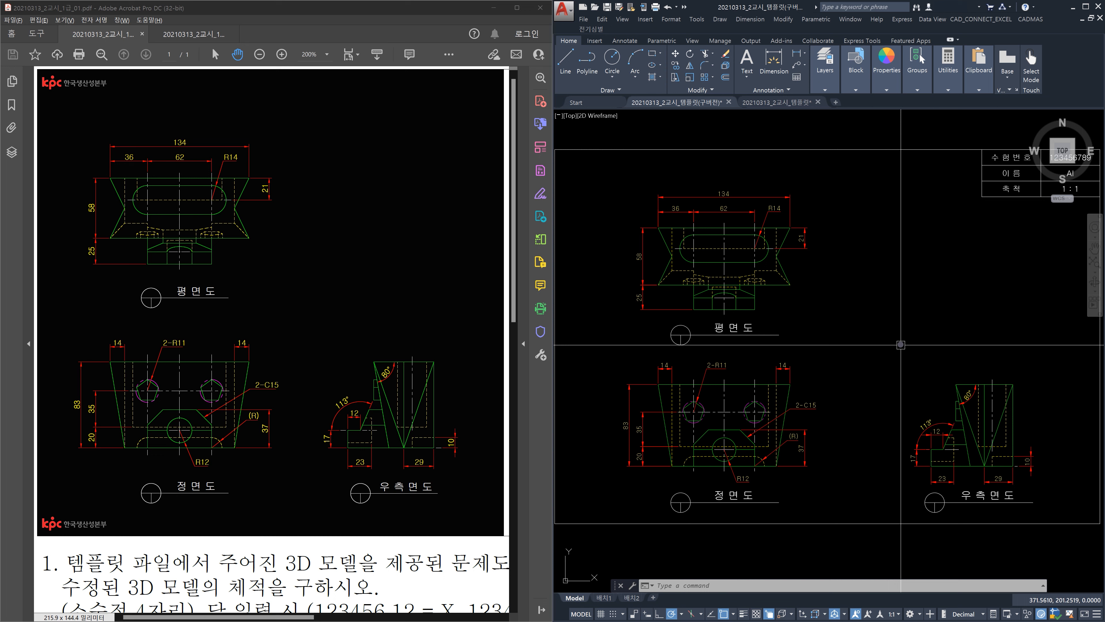
scroll(950, 452, "up", 4)
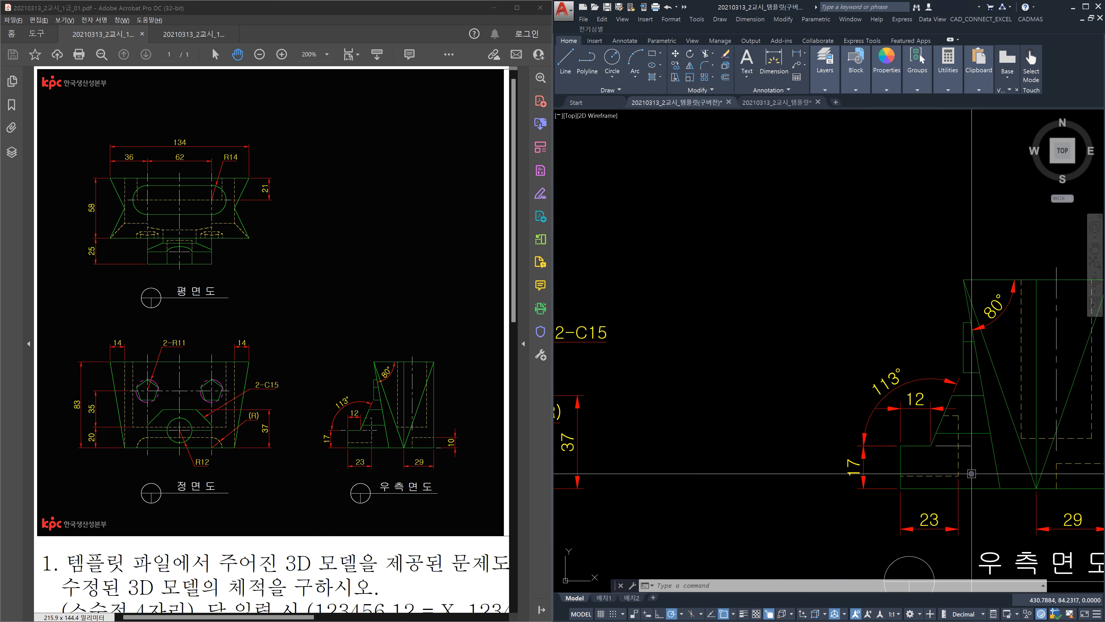
scroll(886, 462, "up", 2)
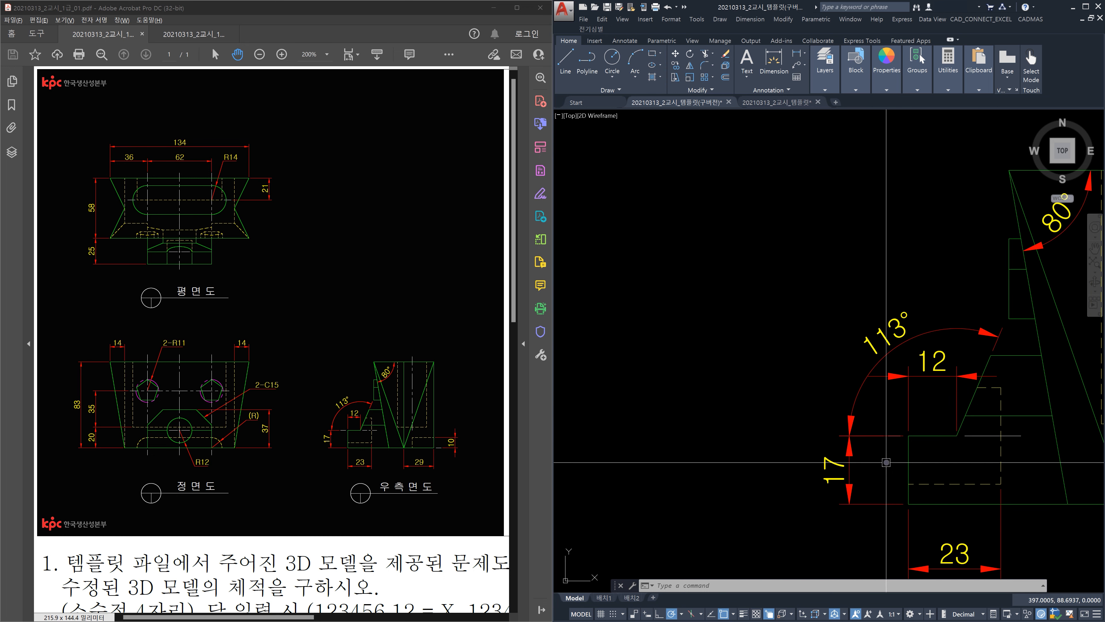
scroll(882, 453, "up", 2)
scroll(882, 453, "down", 4)
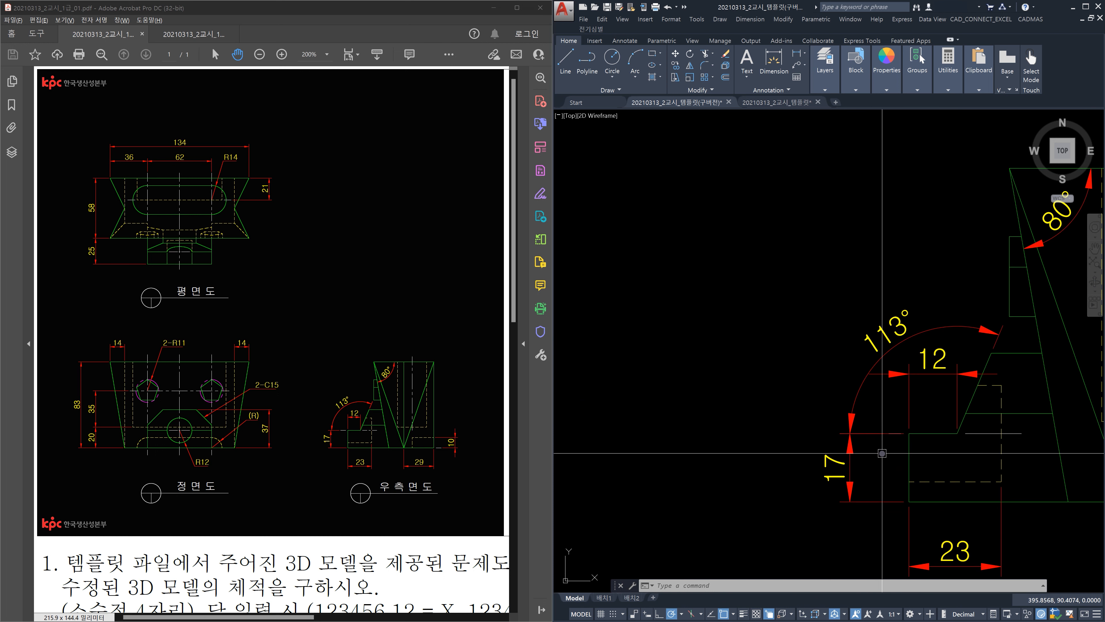
scroll(884, 454, "down", 2)
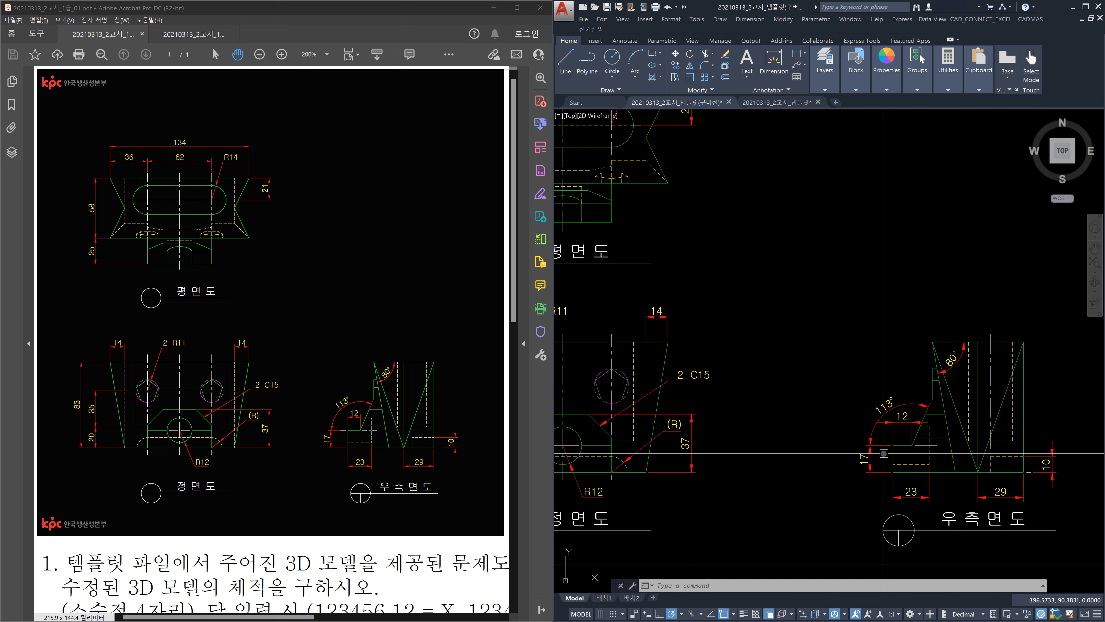
scroll(884, 453, "up", 3)
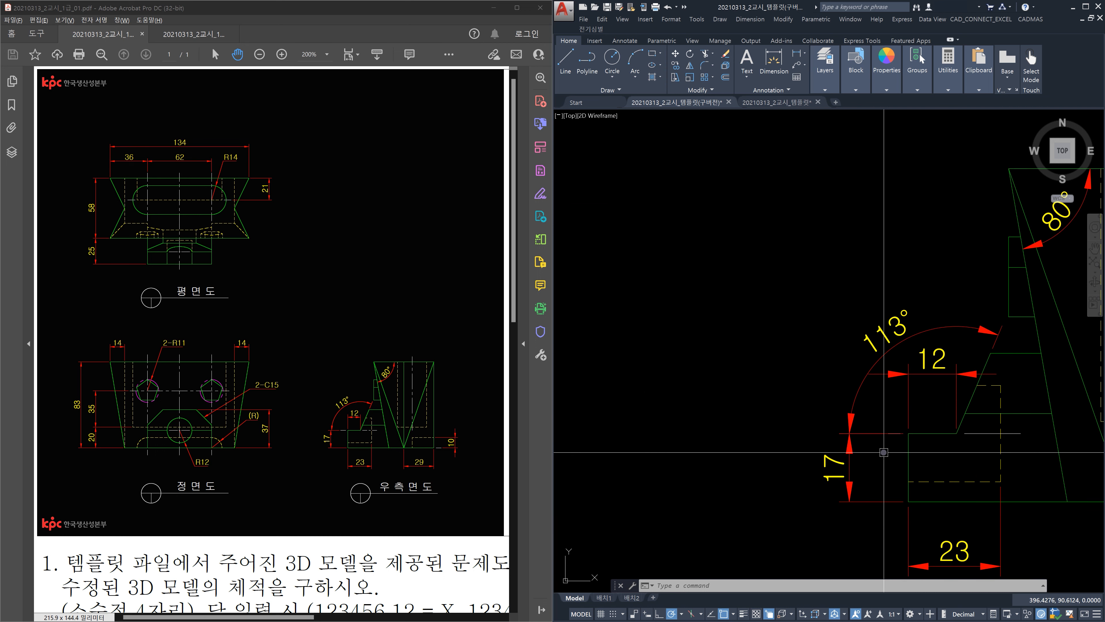
scroll(784, 457, "up", 4)
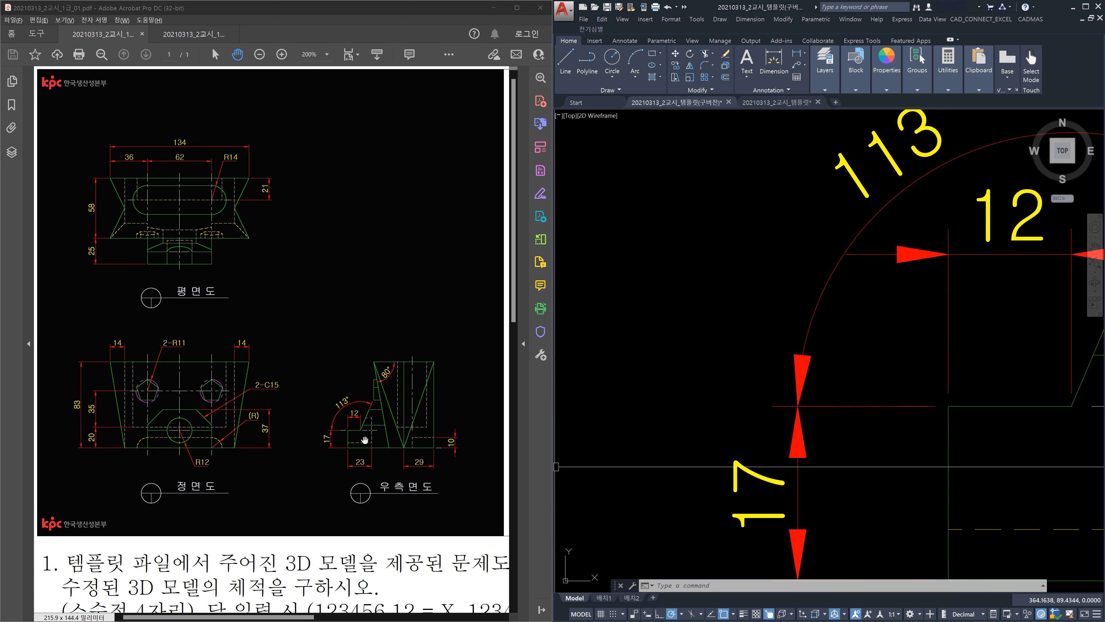
left_click(363, 440)
scroll(354, 437, "up", 2, "ctrl")
scroll(330, 434, "up", 2, "ctrl")
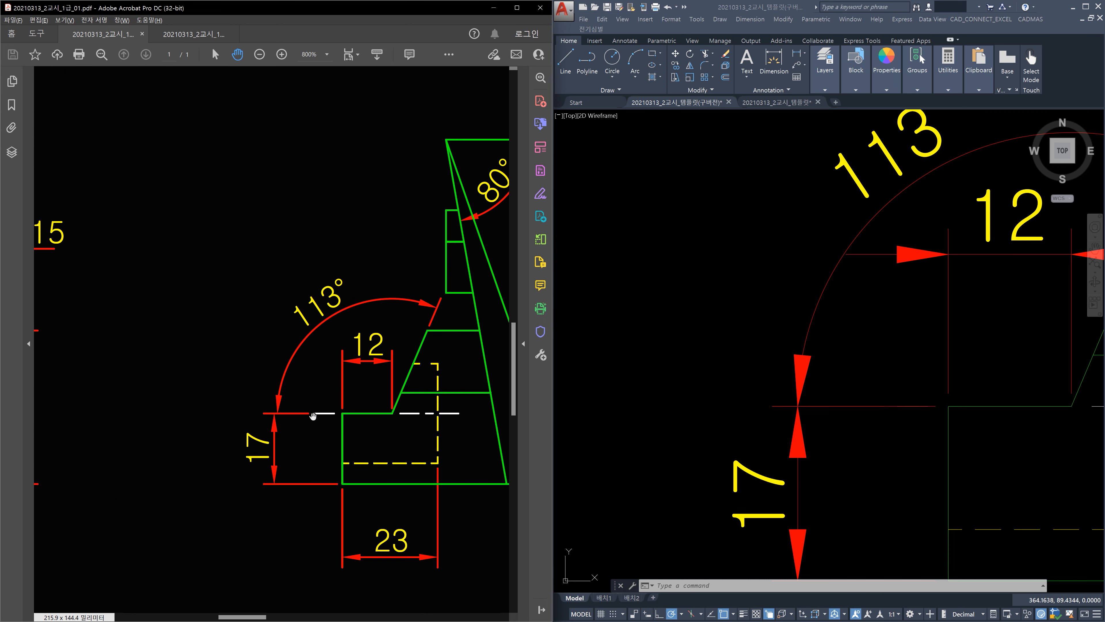
Try to shorten the extension line beside the 17 and 113° dimensions in the right side view, and undo the stretch.
left_click(945, 425)
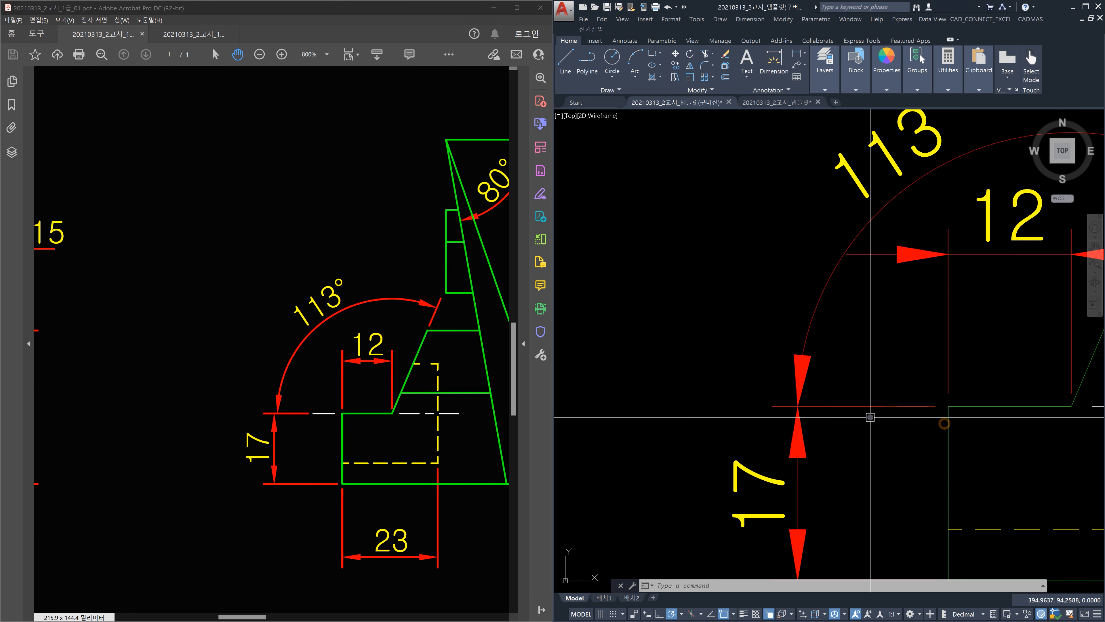
left_click(852, 390)
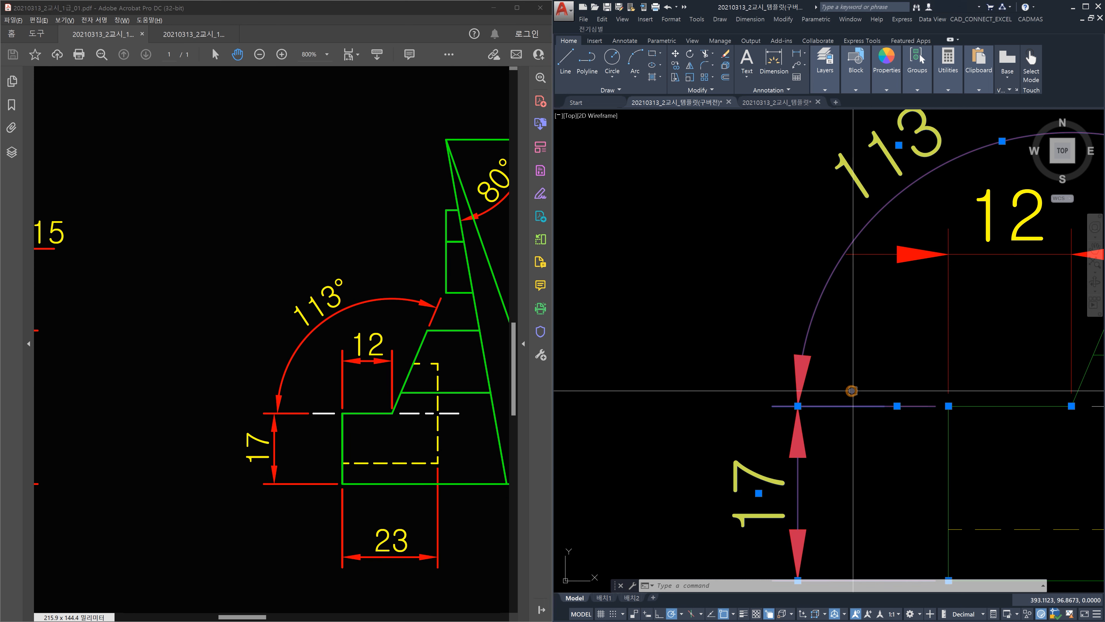
left_click(949, 406)
key("Escape")
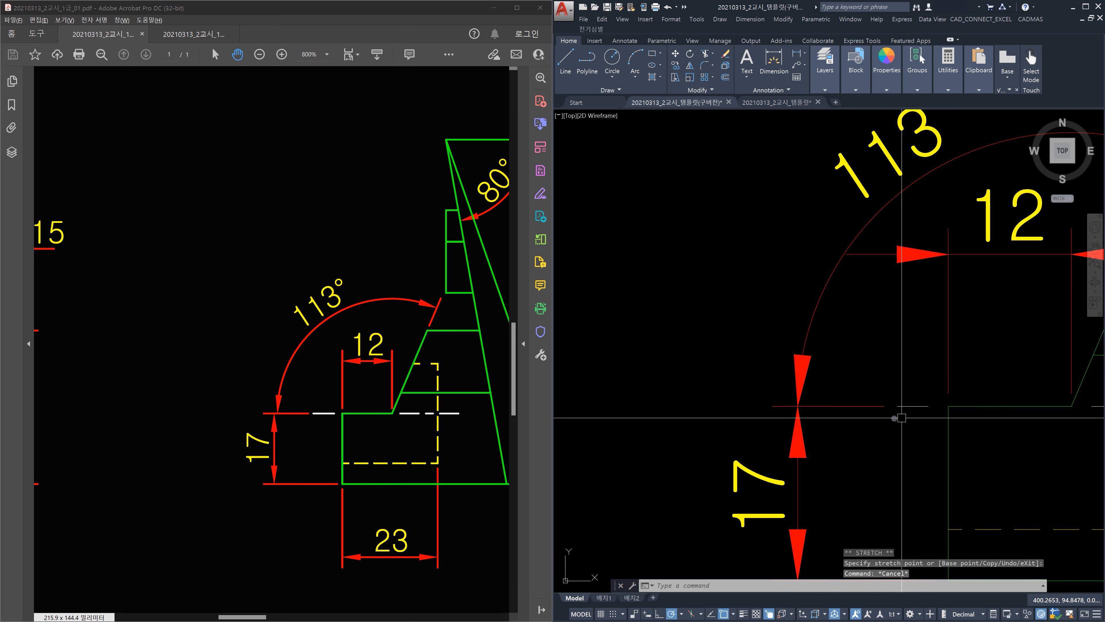
key("ctrl+z")
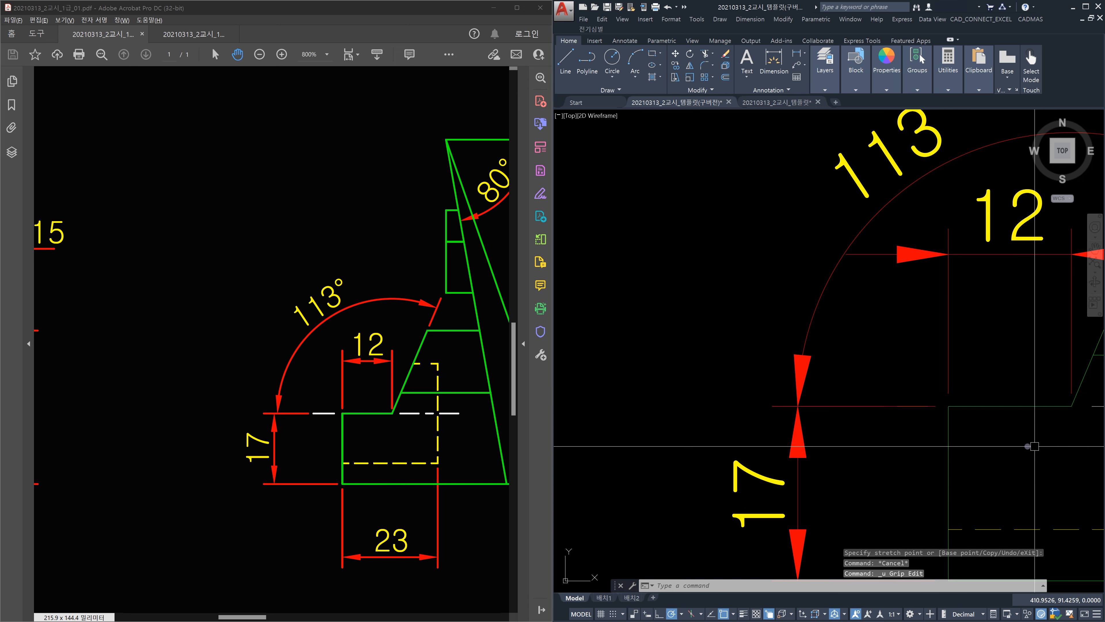
Pull the origin of the 113° dimension's horizontal extension line 5 mm outward from the part's corner, clearing the short centre line.
scroll(956, 406, "down", 2)
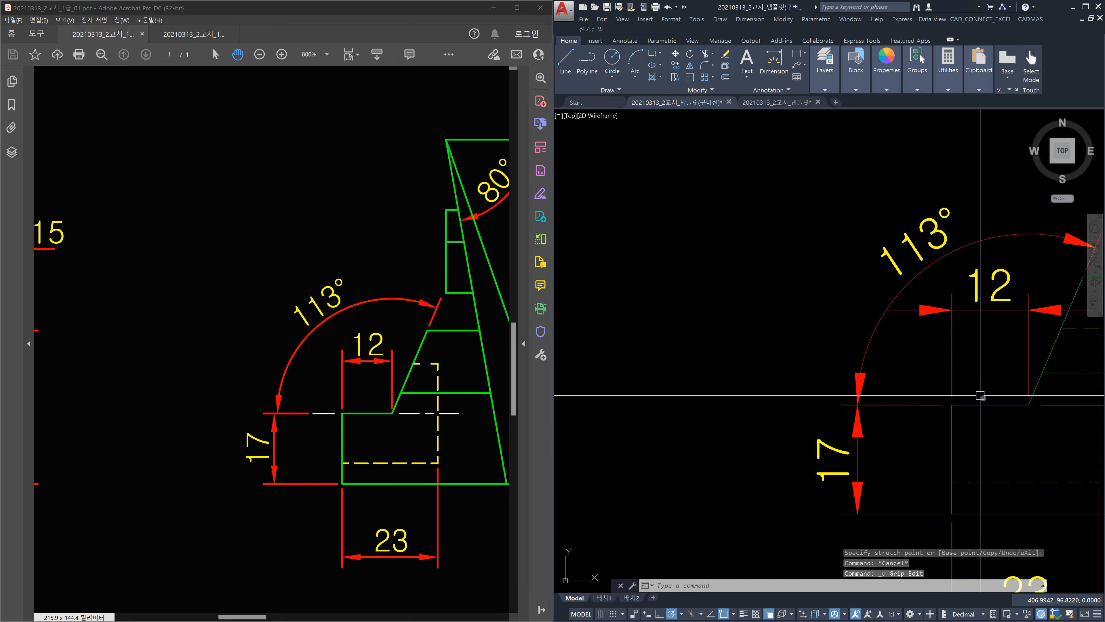
left_click(990, 405)
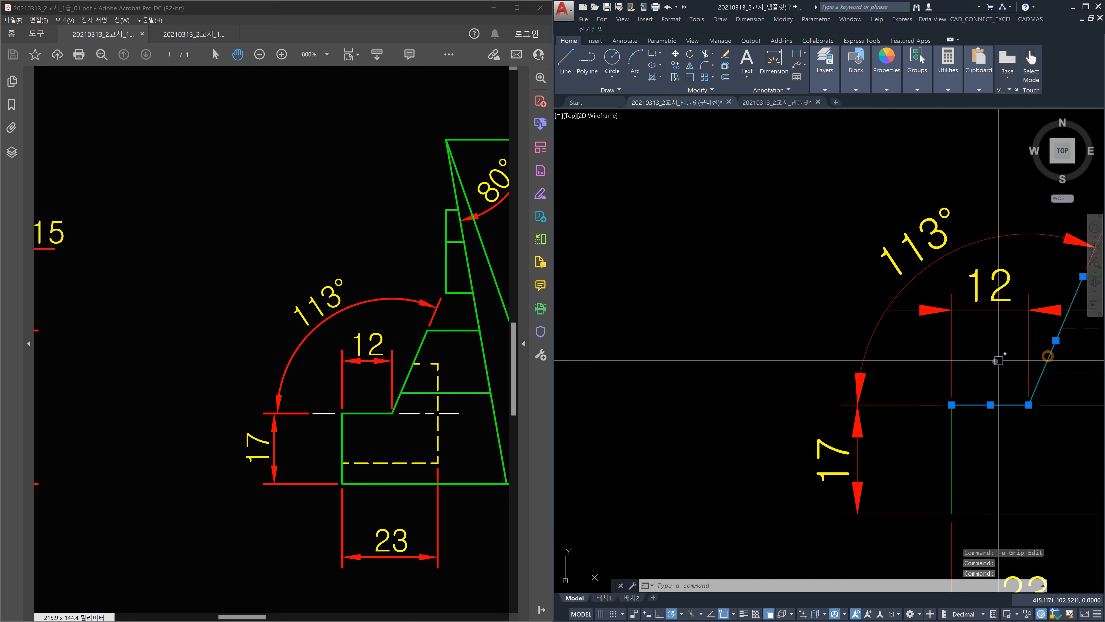
key("Escape")
key("Escape")
left_click(904, 359)
left_click(851, 348)
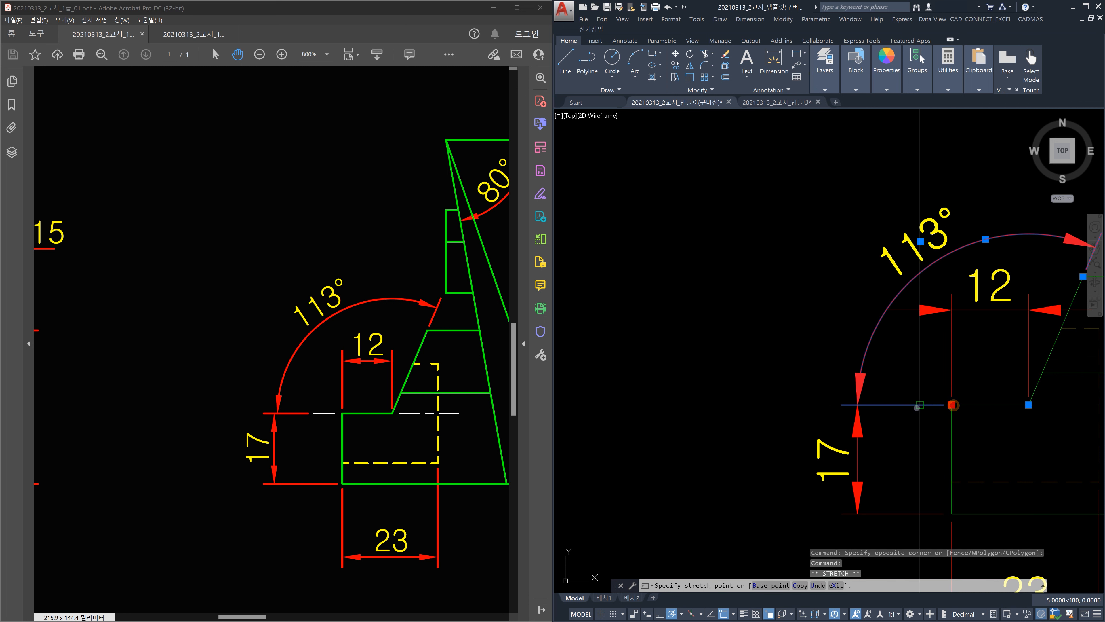
left_click(952, 405)
key("Escape")
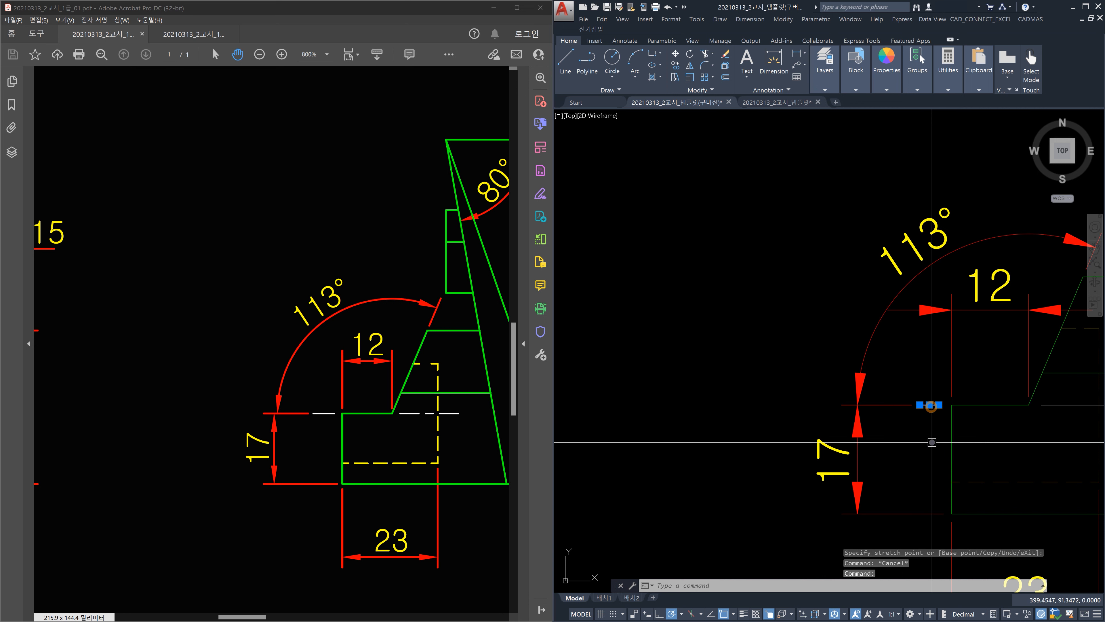
key("Escape")
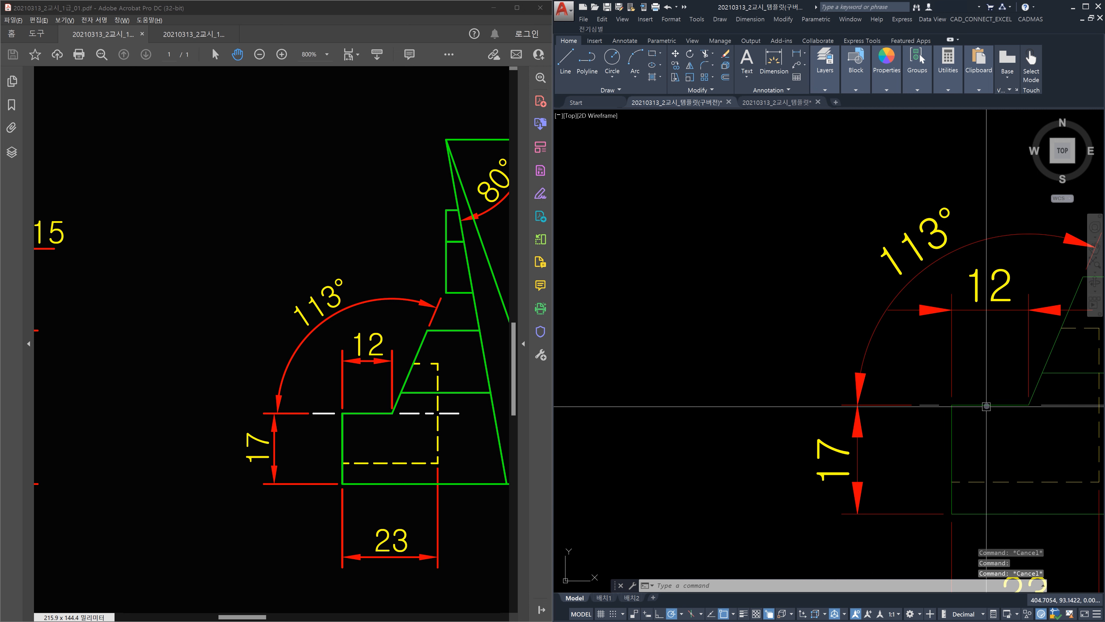
Examine the short horizontal centre line at the sloped face's foot in the right side view against the reference PDF.
middle_click(942, 418)
middle_click(942, 418)
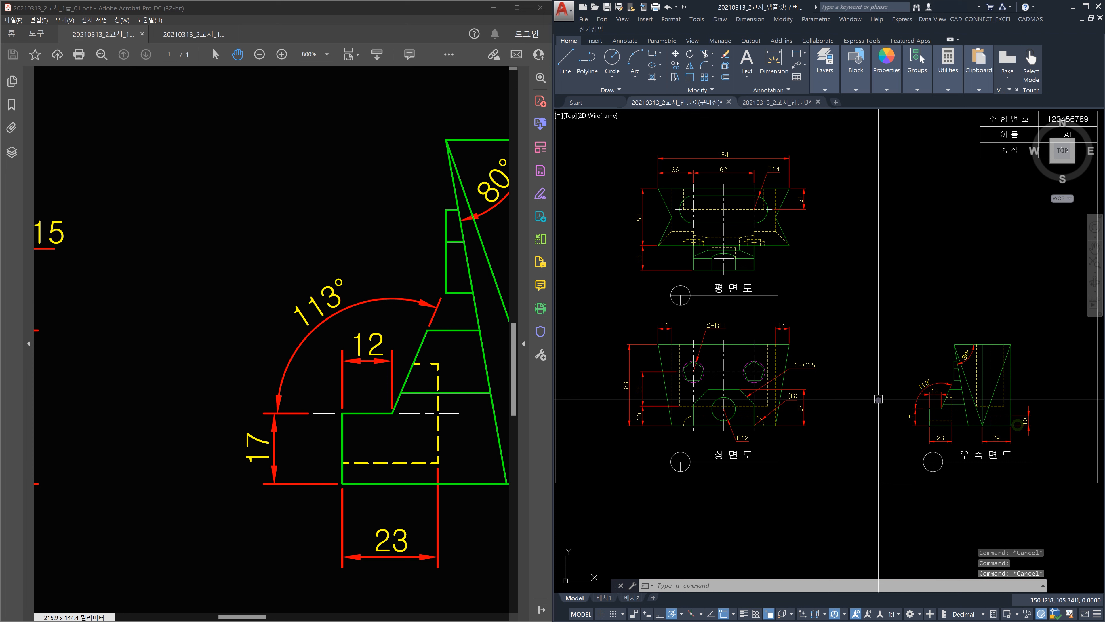
middle_click_drag(896, 396, 933, 410)
scroll(933, 411, "up", 2)
scroll(1030, 442, "up", 2)
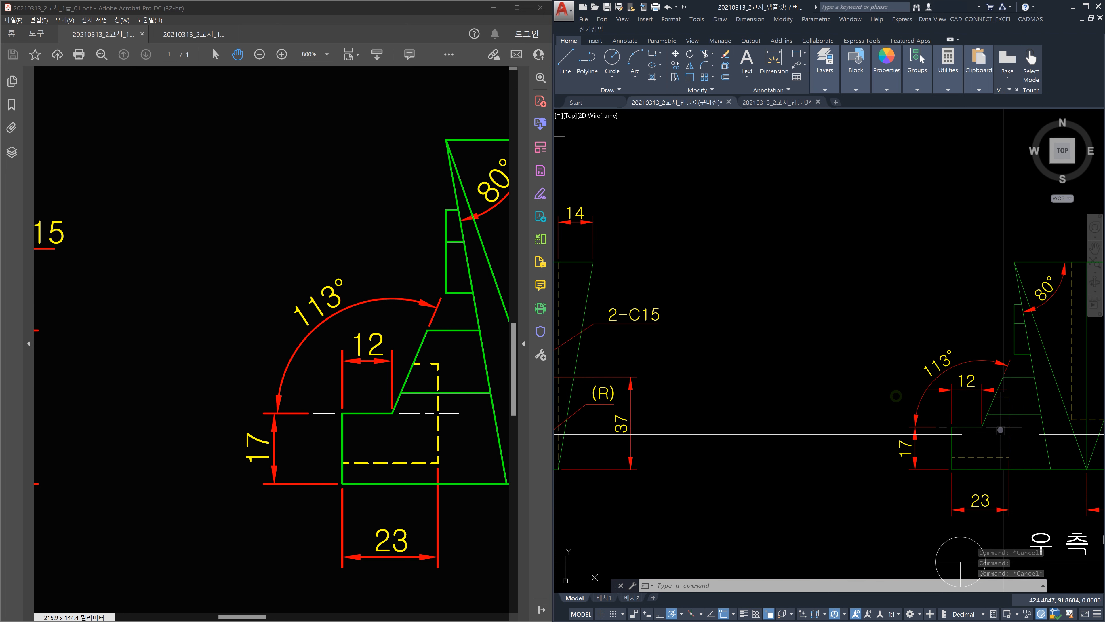
left_click(999, 427)
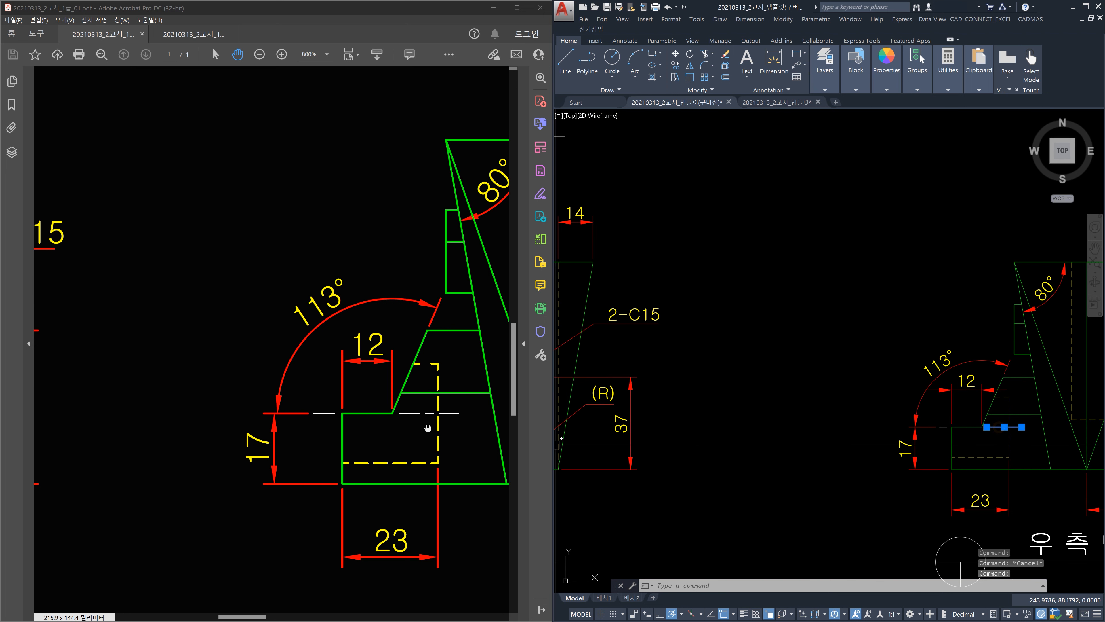
scroll(922, 444, "down", 4)
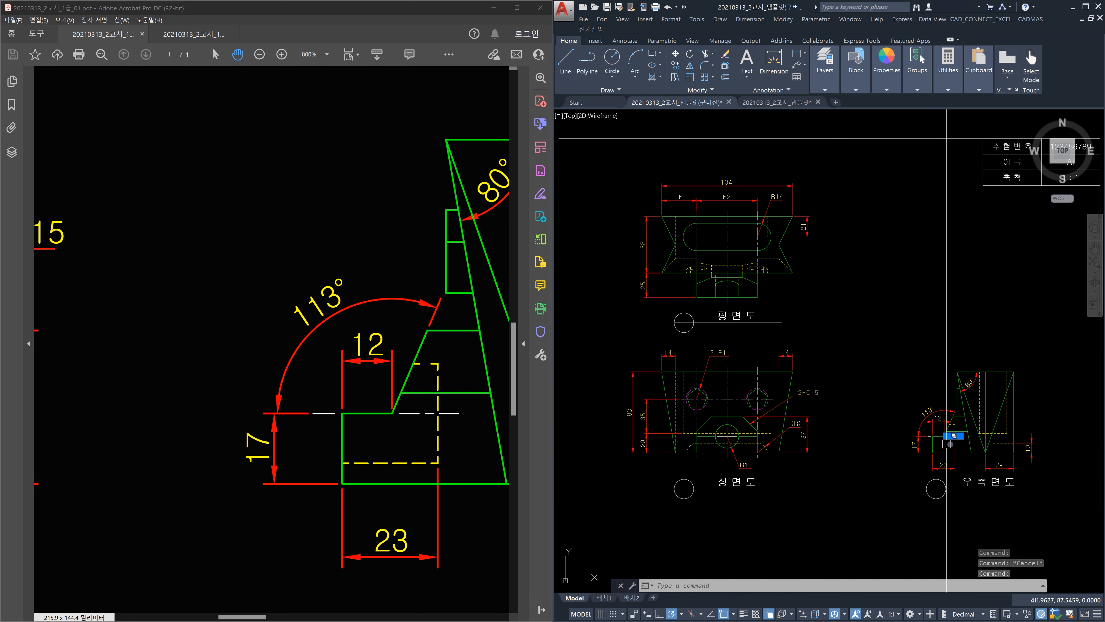
scroll(983, 452, "up", 2)
key("Escape")
key("Escape")
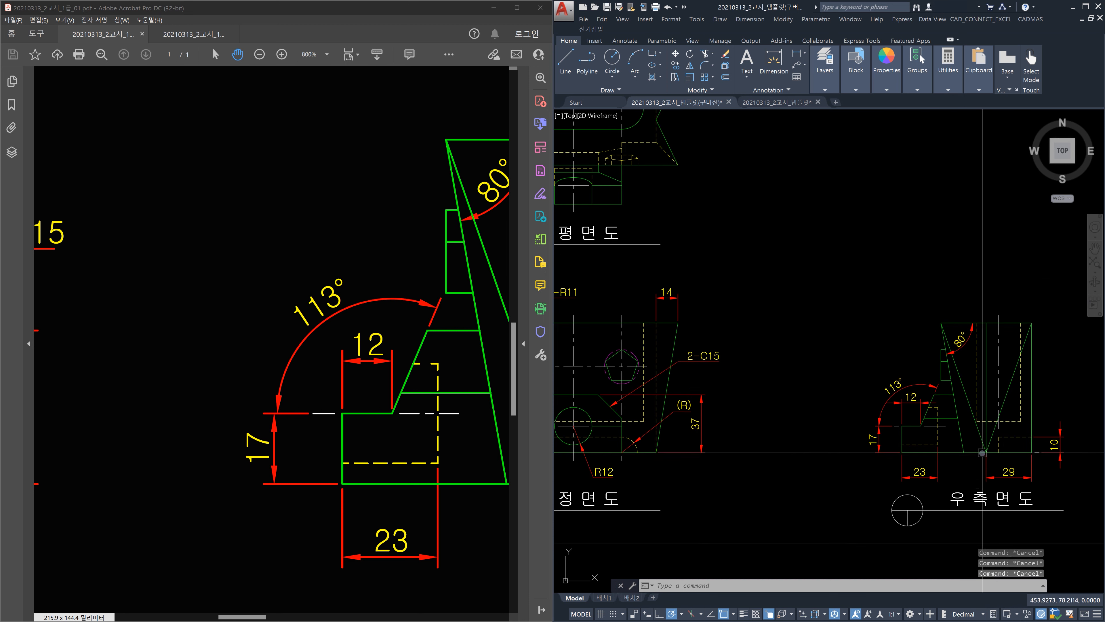
Set the linetype scale of the short horizontal centre line at the sloped face's foot in the right side view to 0.5.
scroll(970, 421, "up", 2)
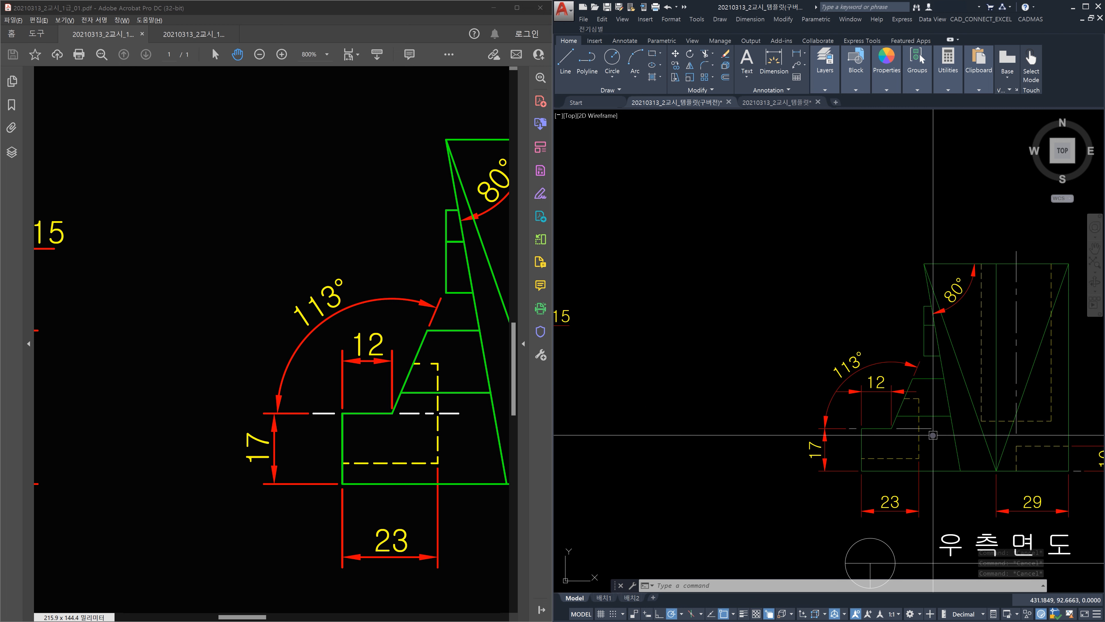
scroll(915, 436, "up", 2)
left_click(906, 424)
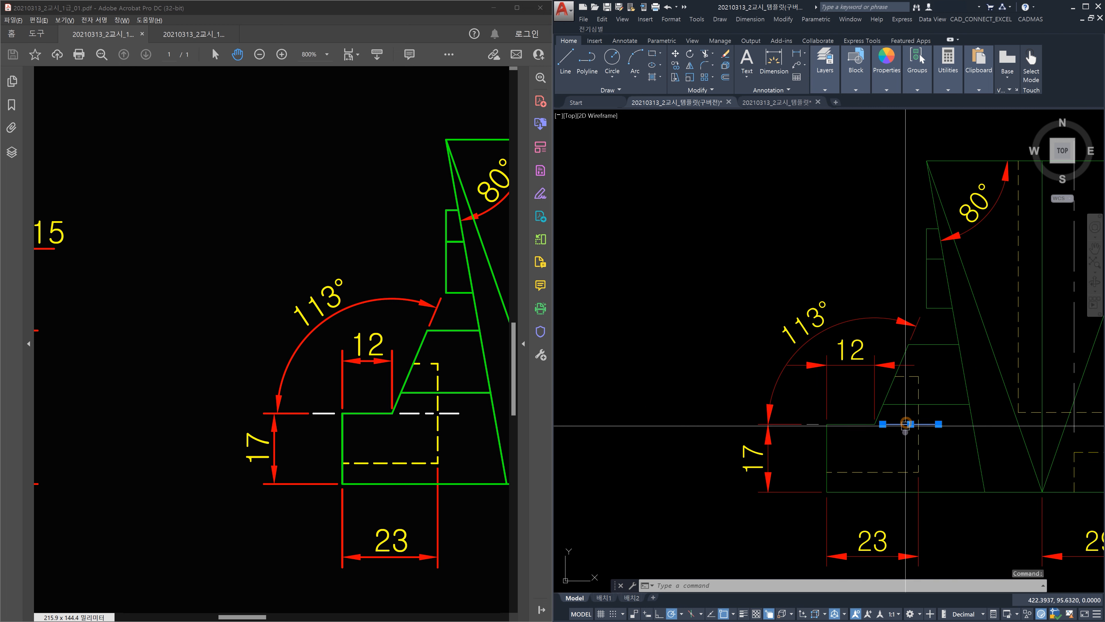
key("Escape")
key("Escape")
left_click(914, 405)
left_click(905, 427)
key("ctrl+1")
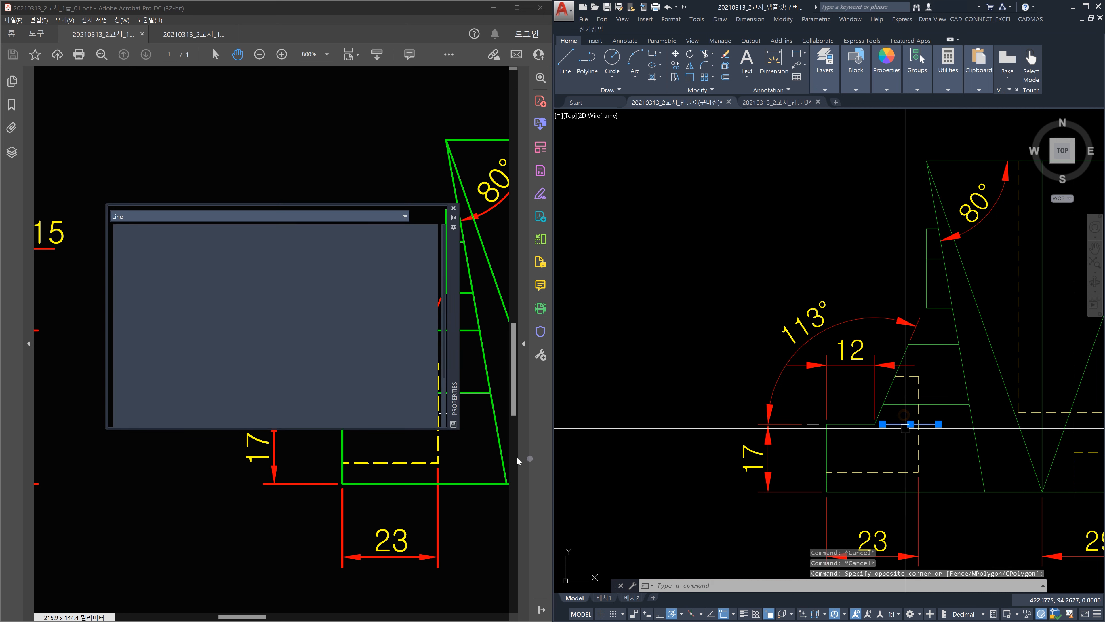
left_click(280, 274)
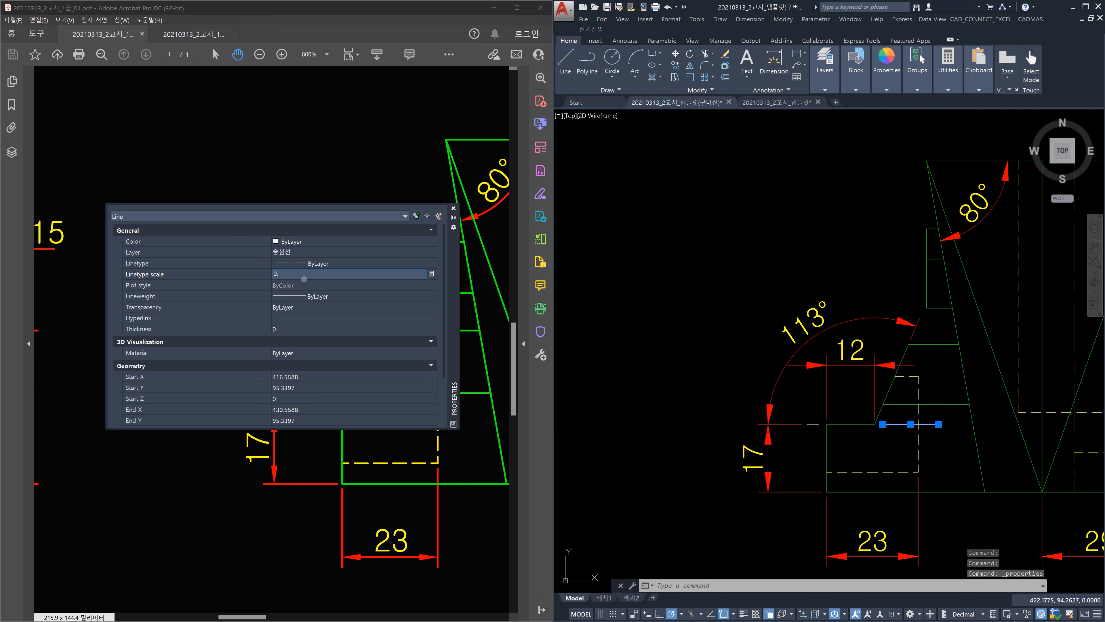
key("Return")
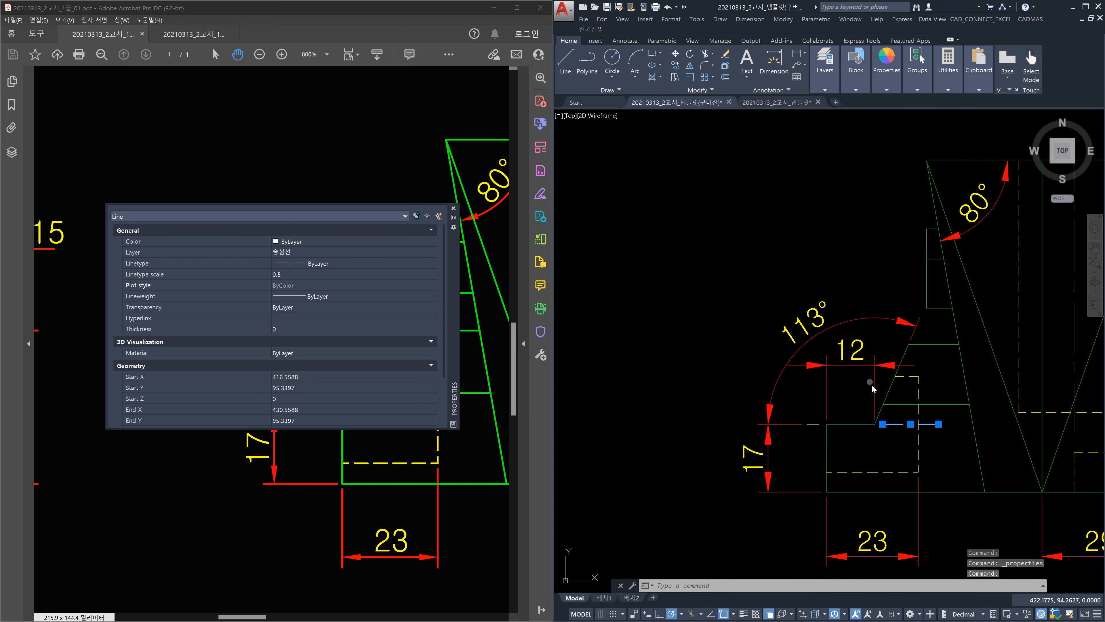
key("Escape")
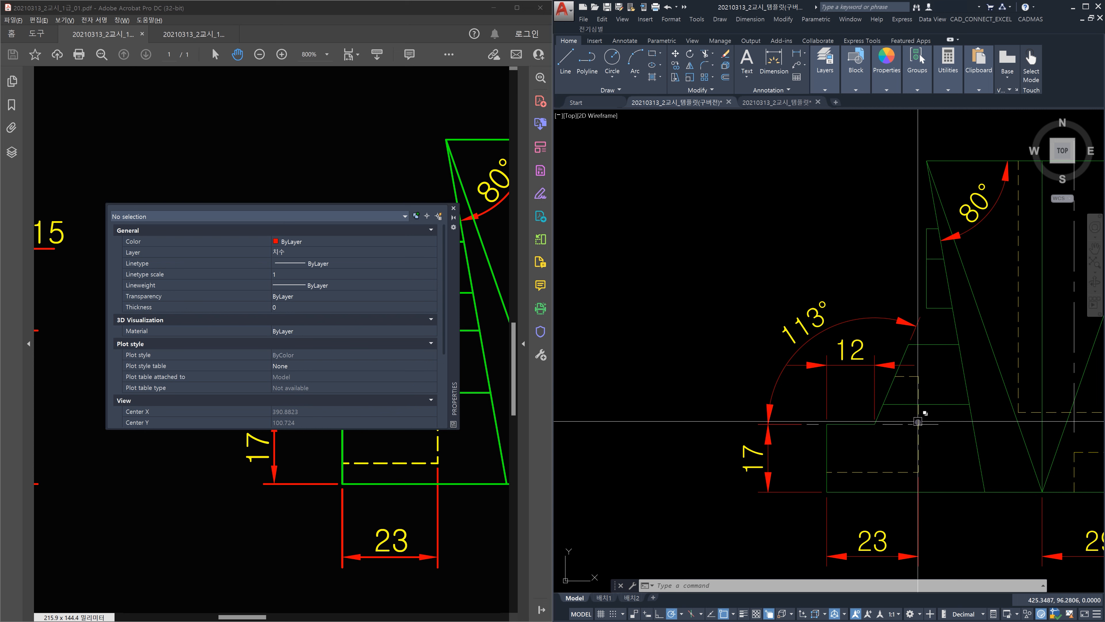
Review the linetypes across the complete three-view drawing, close the object properties and examine the right side view again.
scroll(912, 412, "down", 5)
scroll(818, 374, "down", 3)
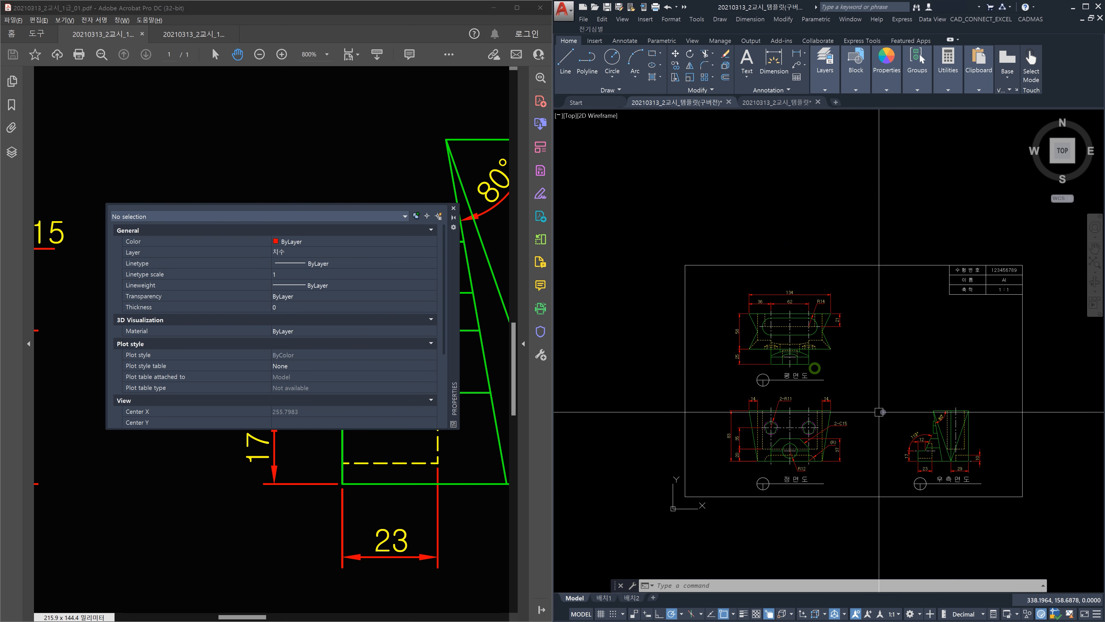
scroll(856, 406, "up", 3)
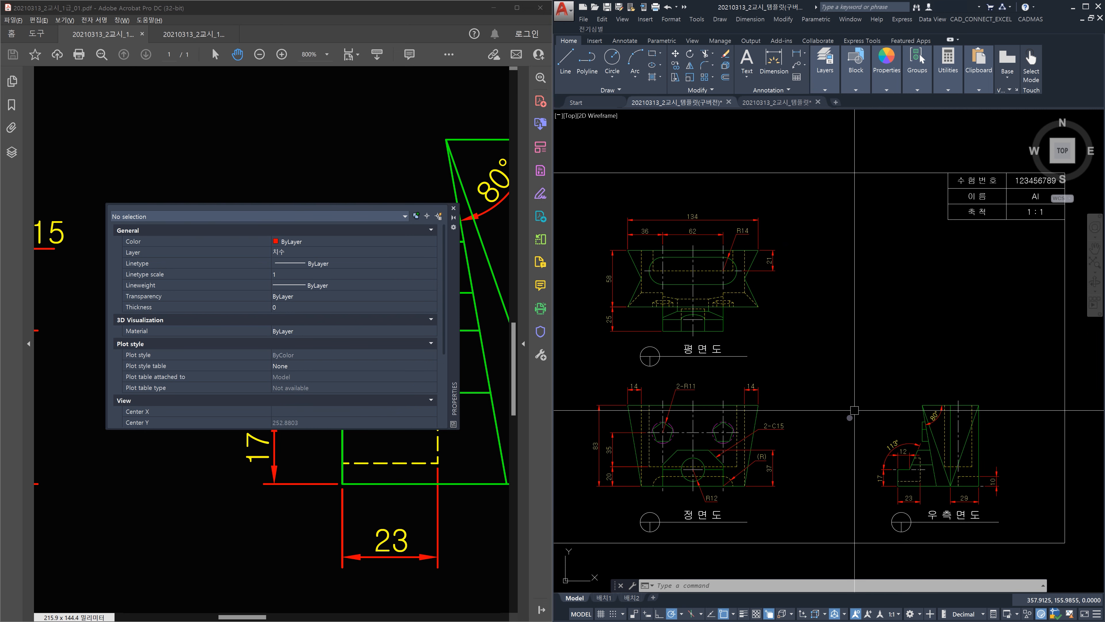
middle_click_drag(848, 418, 890, 406)
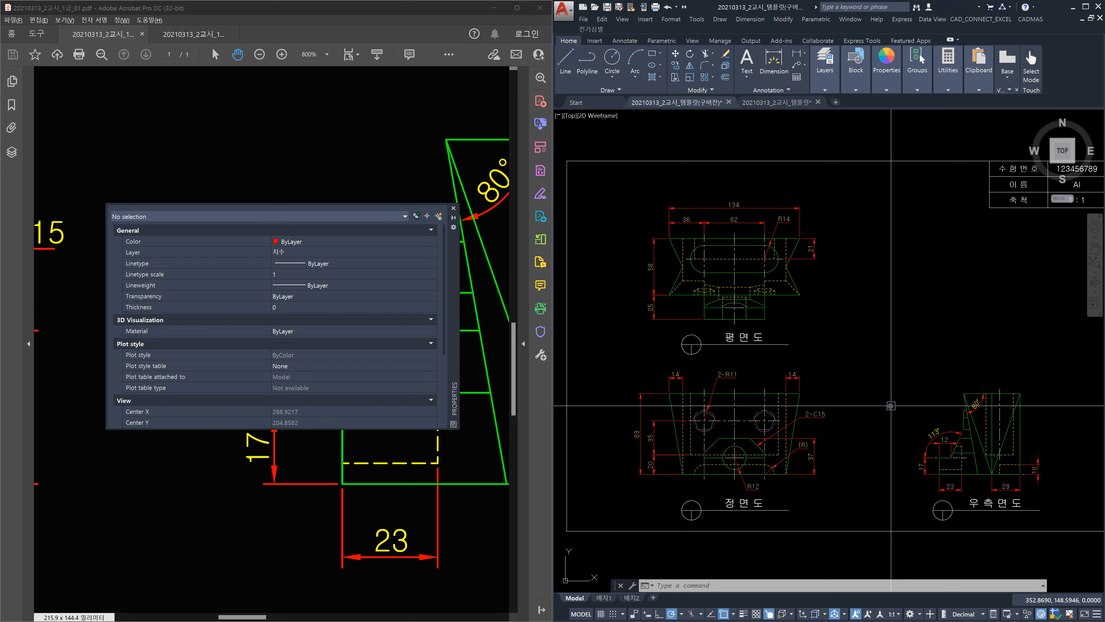
scroll(893, 406, "down", 2)
scroll(946, 429, "up", 2)
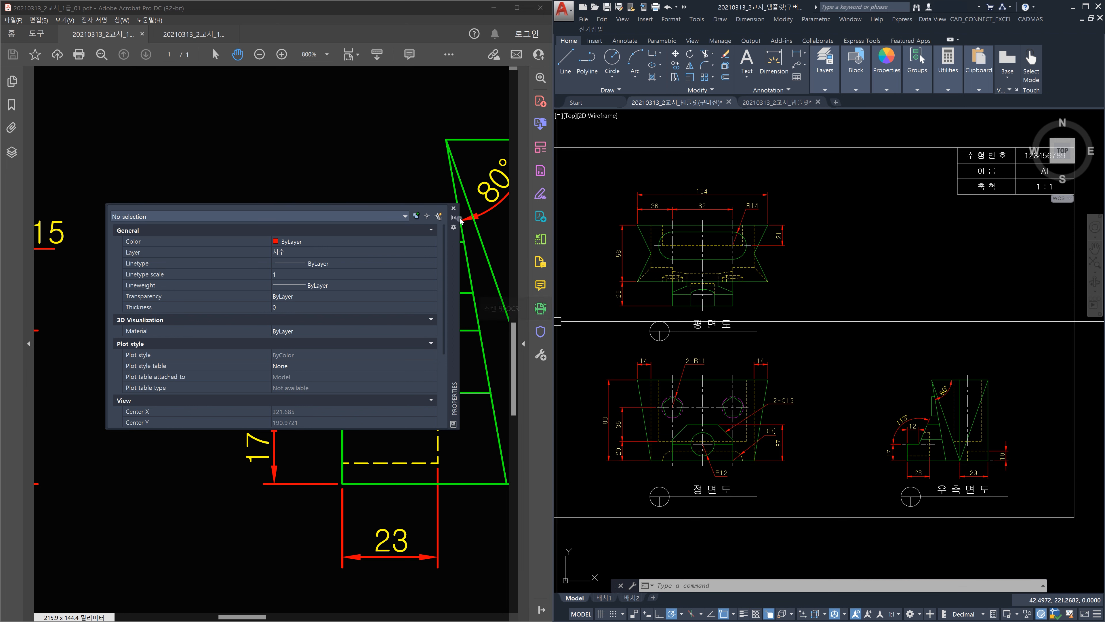
left_click(454, 209)
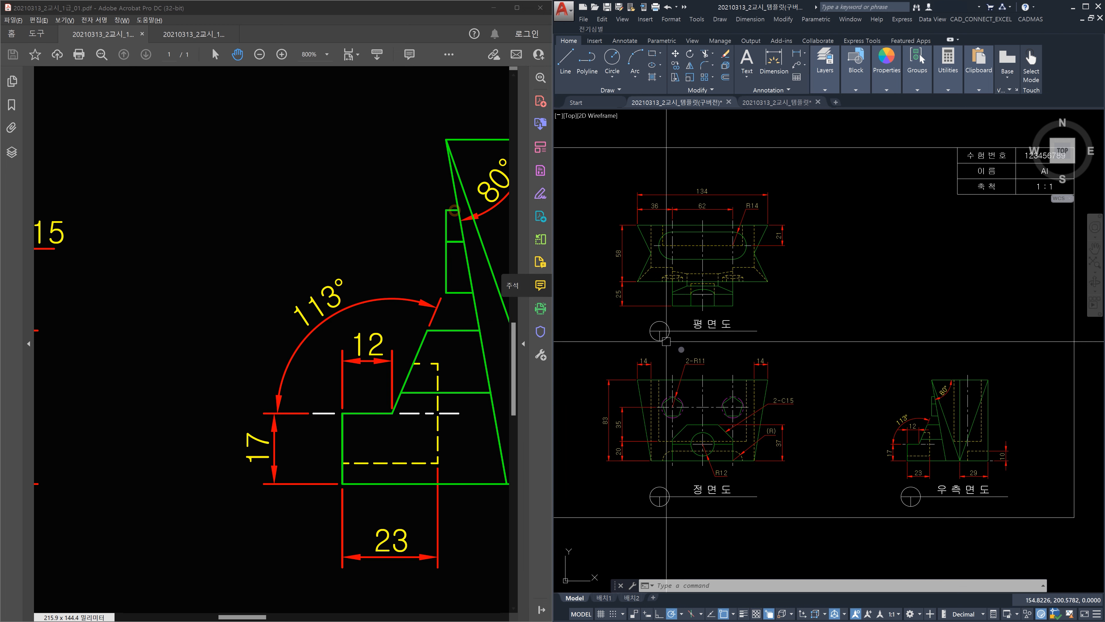
scroll(944, 456, "up", 4)
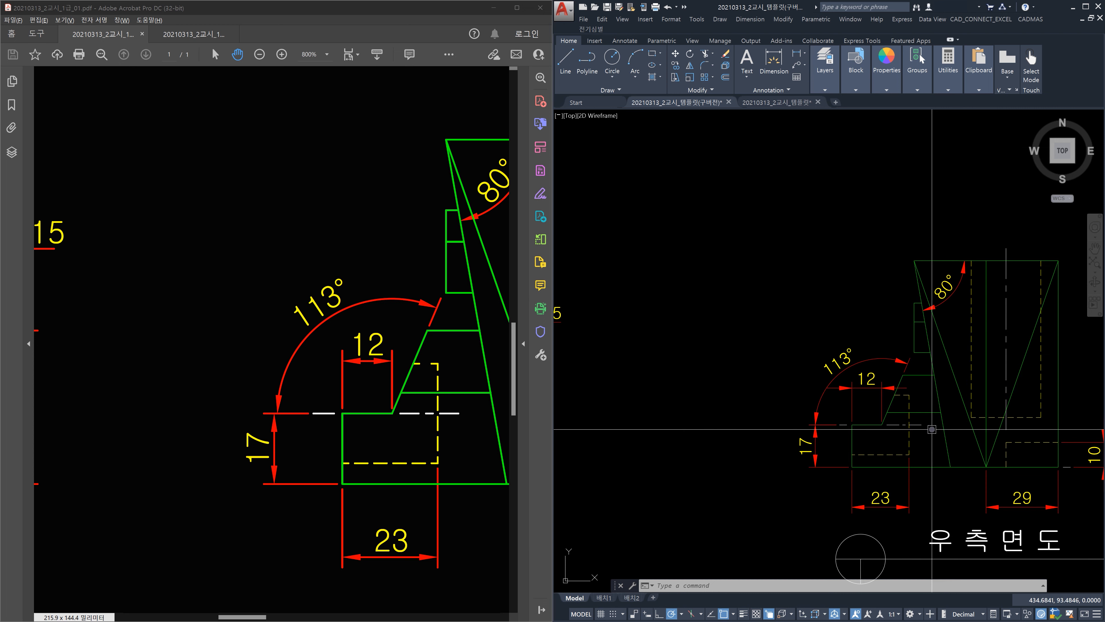
Examine the right side view and the overall three-view drawing, then compare the centre lines with the reference PDF's top and front views.
scroll(932, 429, "down", 4)
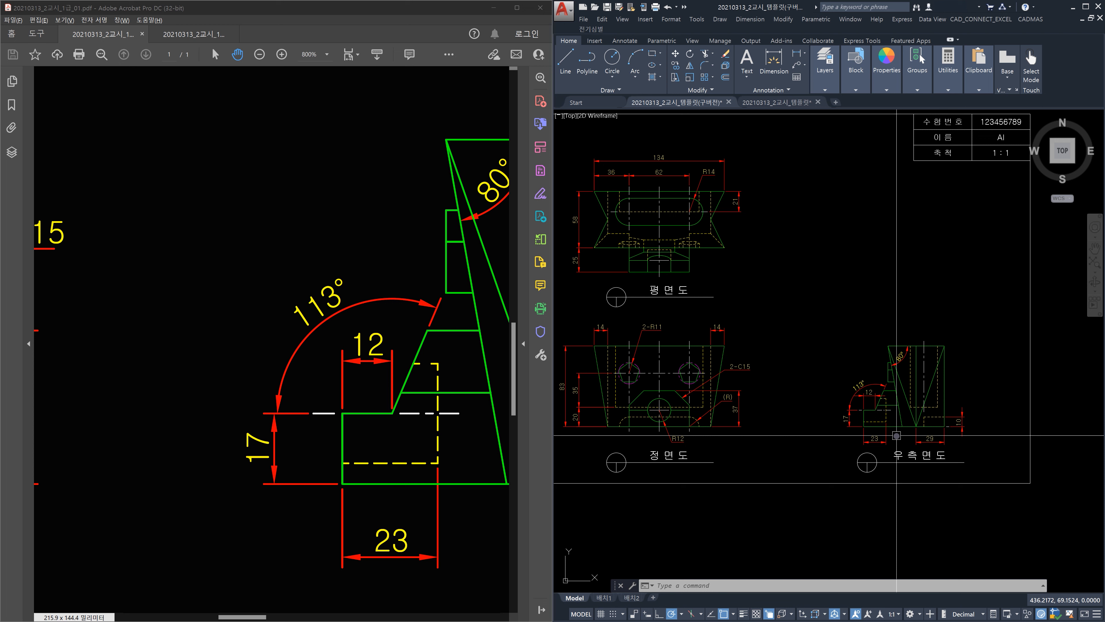
scroll(894, 429, "down", 2)
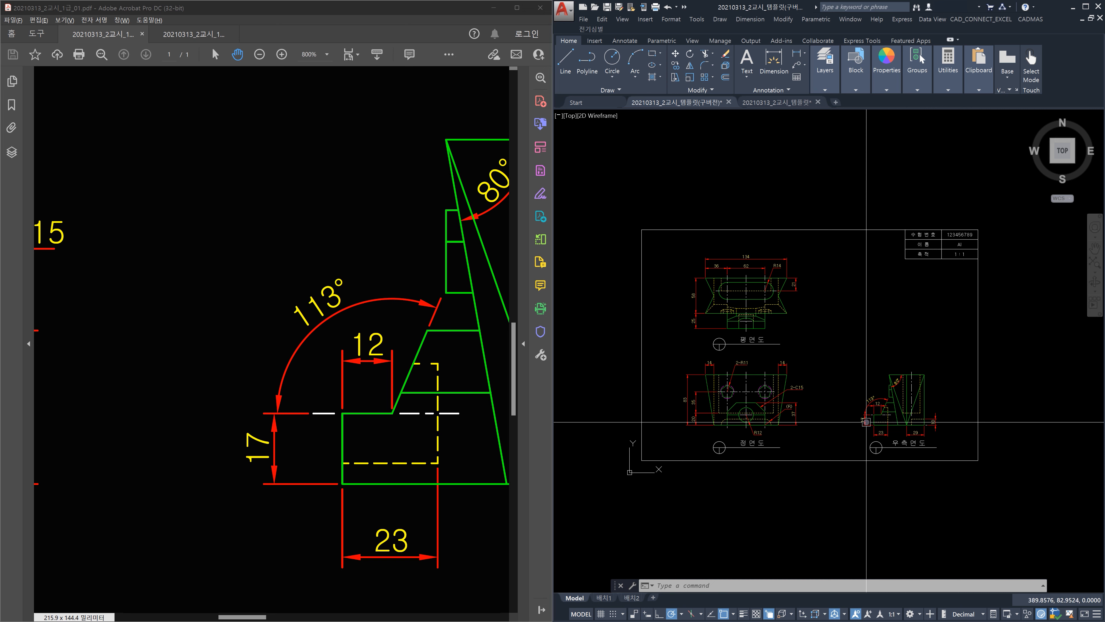
scroll(863, 422, "down", 2)
scroll(862, 422, "up", 2)
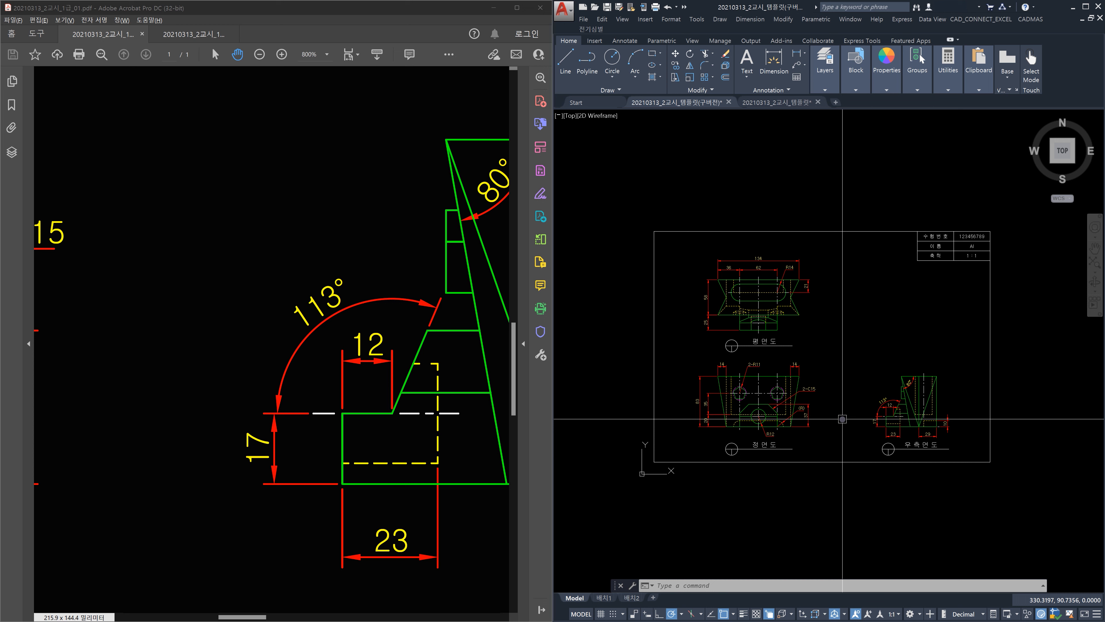
scroll(919, 424, "up", 4)
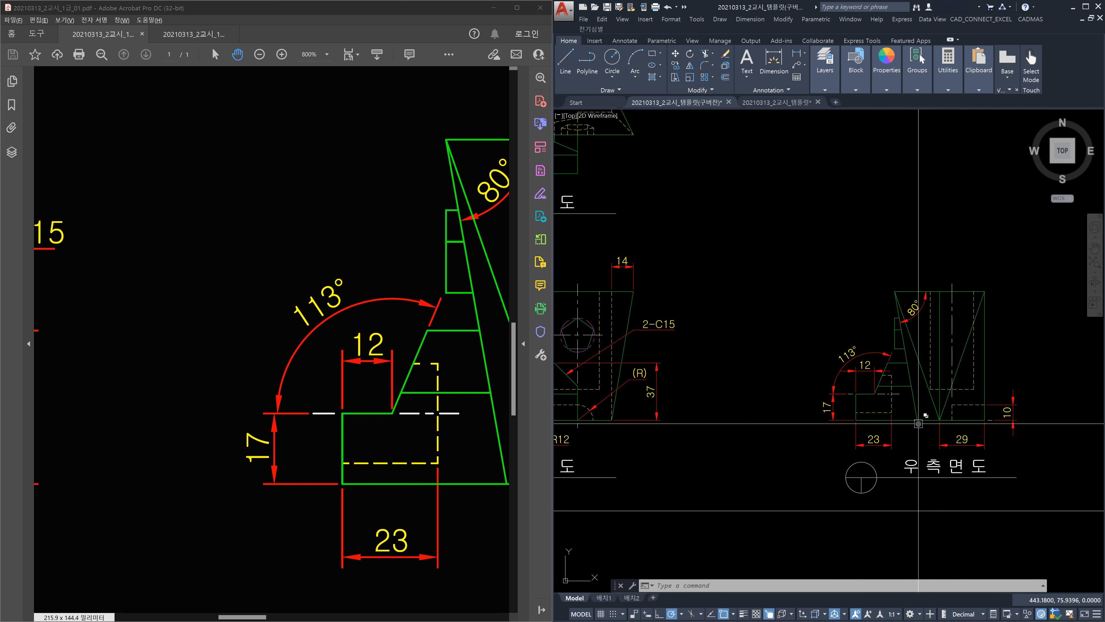
scroll(913, 422, "up", 2)
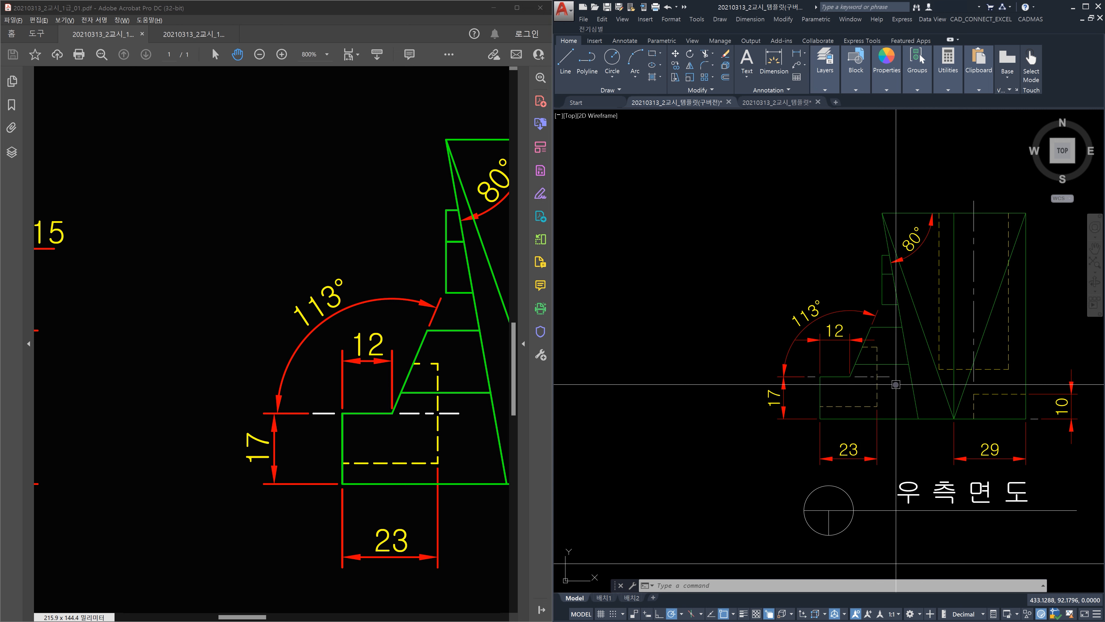
scroll(896, 384, "down", 3)
scroll(747, 408, "down", 3)
middle_click_drag(732, 408, 819, 416)
left_click(295, 338)
scroll(295, 337, "down", 3, "ctrl")
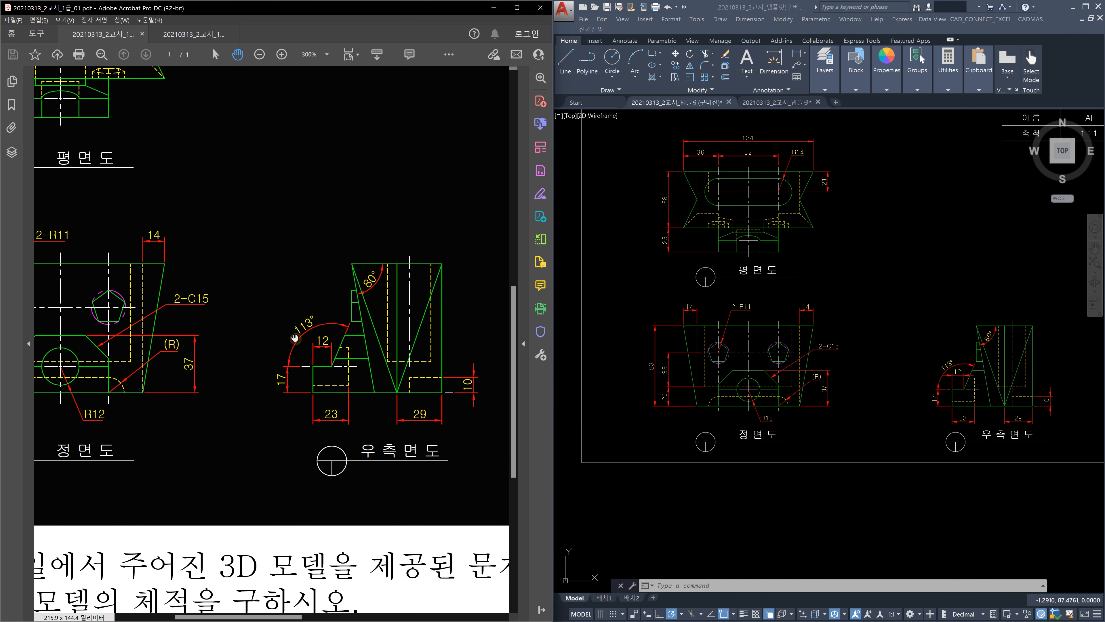
left_click_drag(228, 294, 383, 401)
left_click_drag(231, 212, 231, 217)
Set the linetype scale of the short horizontal centre line under the arch in the top view to 0.5 and deselect it.
left_click(884, 252)
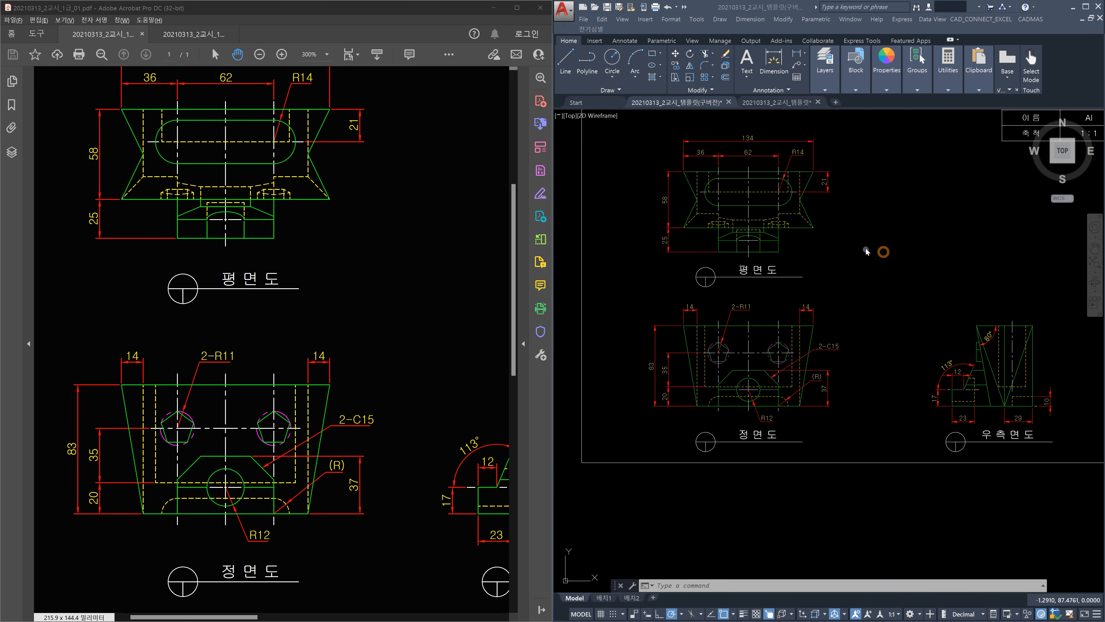
scroll(787, 241, "up", 8)
left_click(715, 302)
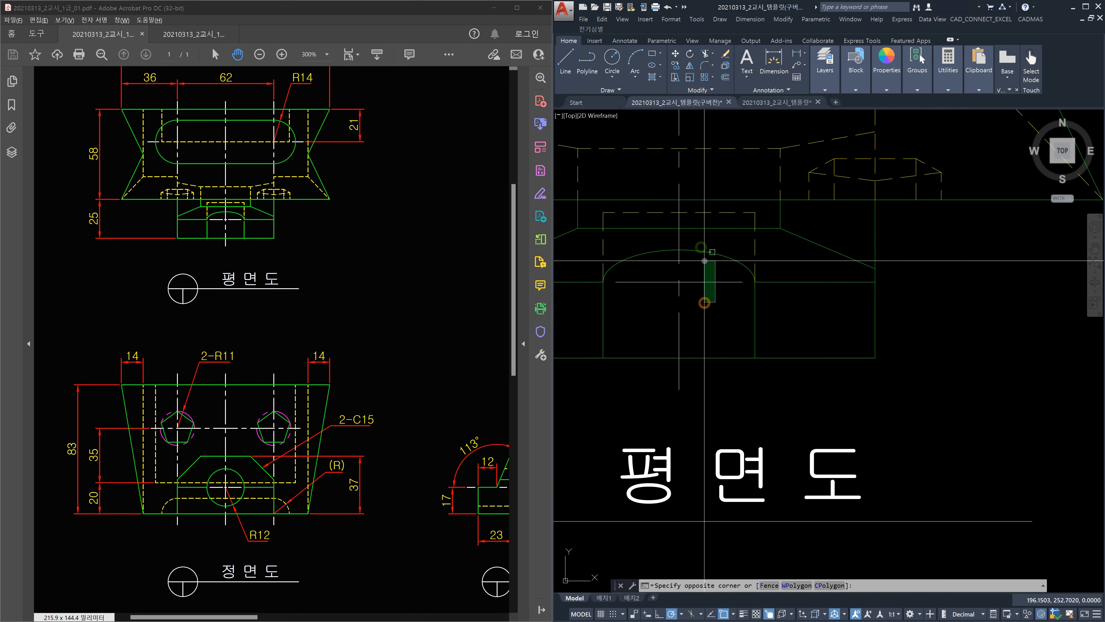
left_click(705, 261)
key("ctrl+1")
left_click(398, 348)
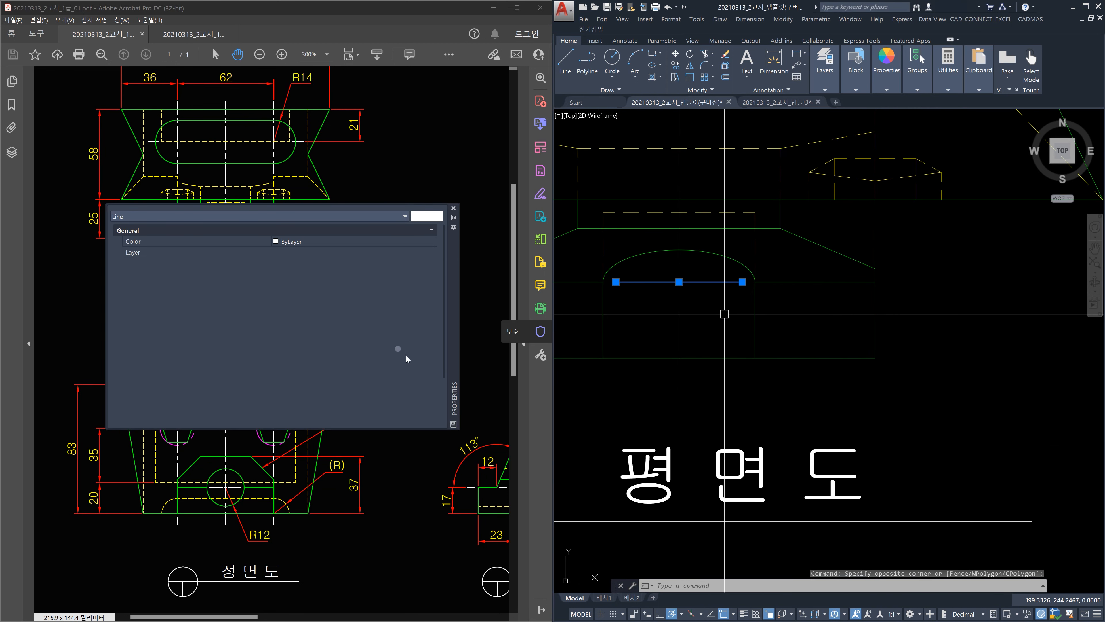
left_click(285, 275)
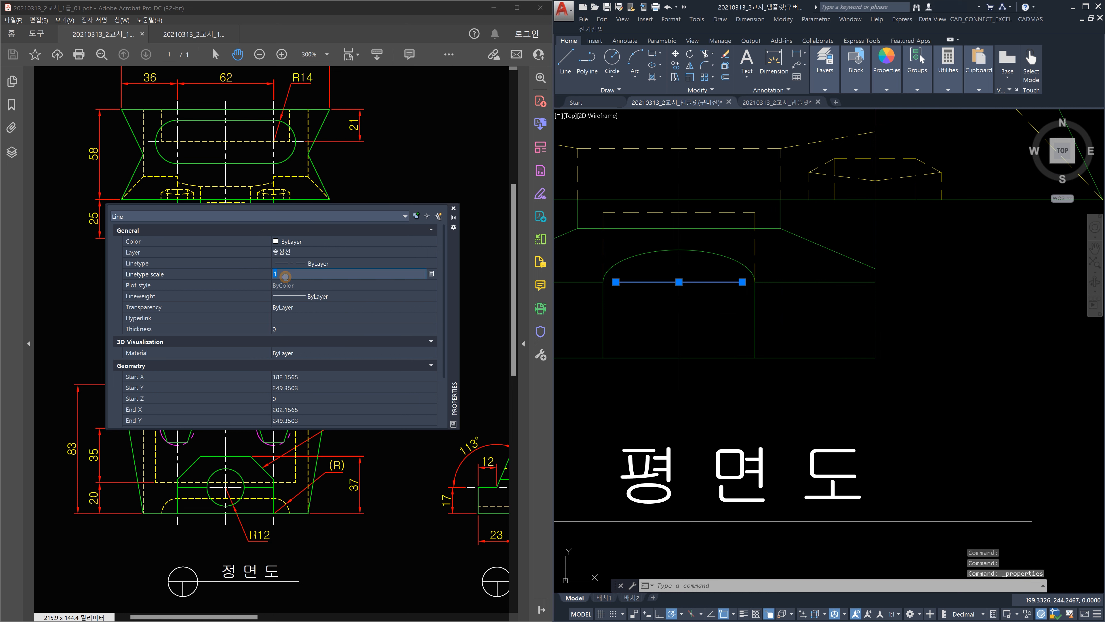
key("Return")
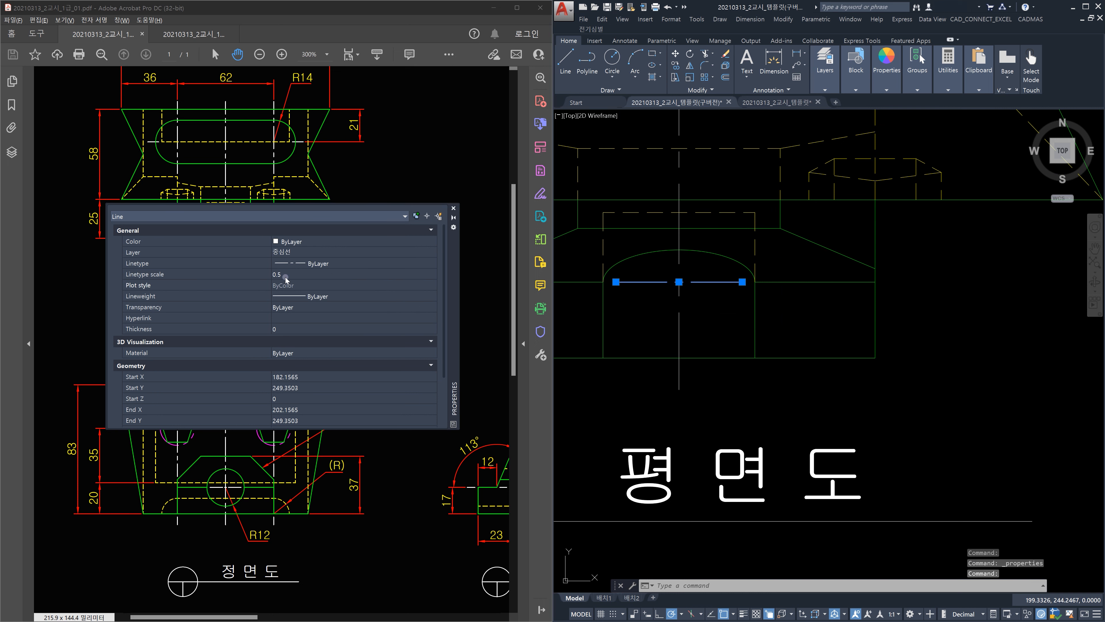
left_click(454, 208)
key("Escape")
key("Escape")
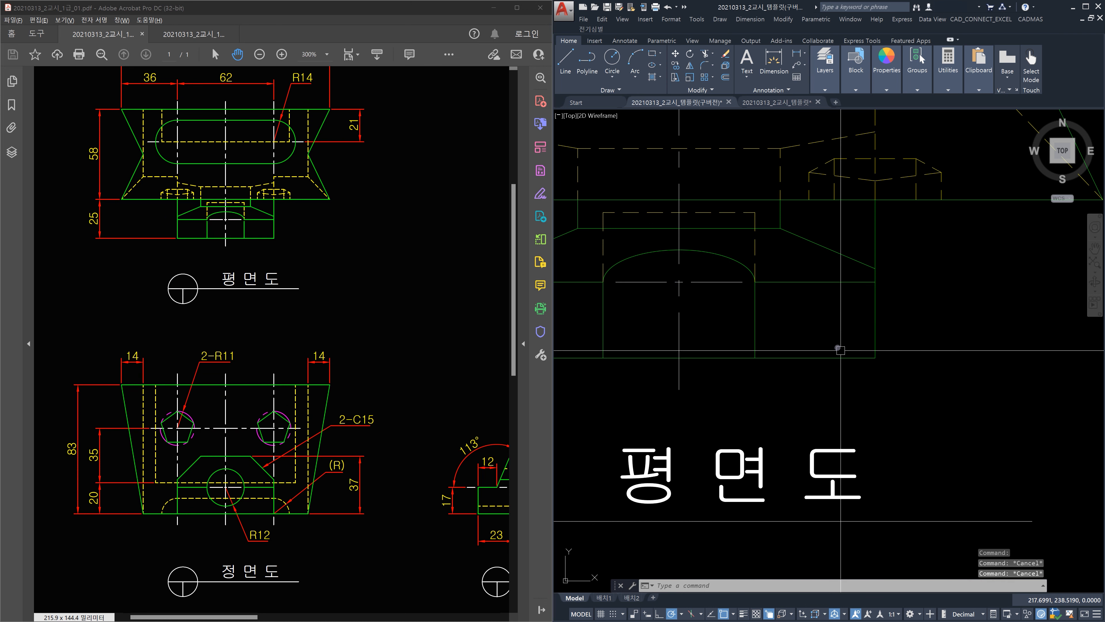
Fit the whole drawing in view with Zoom All and check it against the reference PDF's top view and full sheet.
scroll(840, 350, "down", 8)
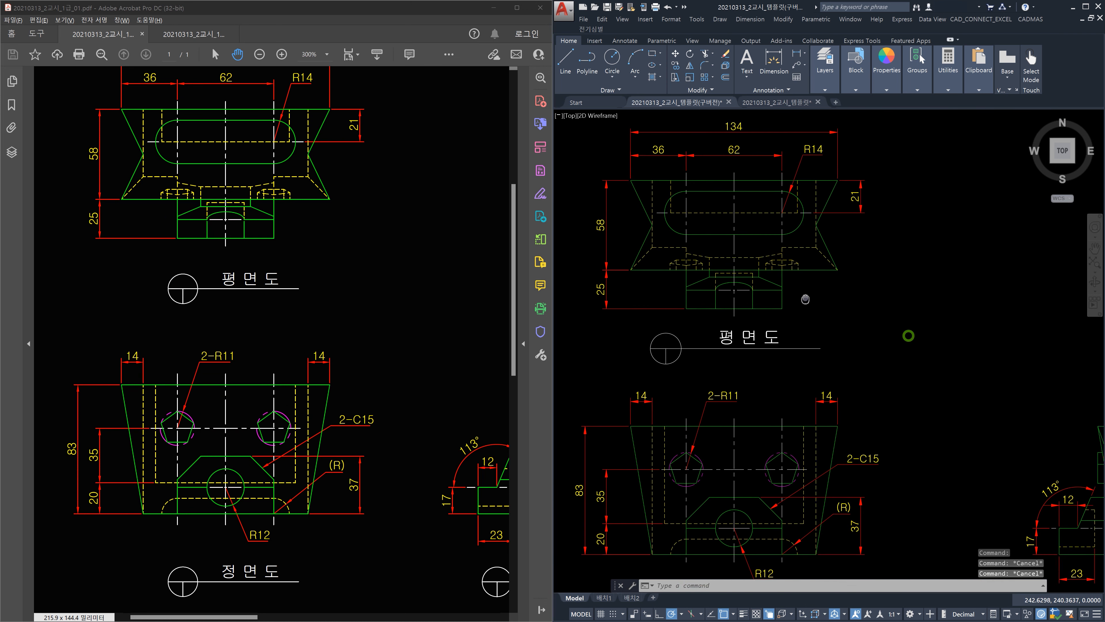
mouse_move(855, 310)
middle_mouse_down()
mouse_move(835, 307)
mouse_move(849, 322)
middle_mouse_up()
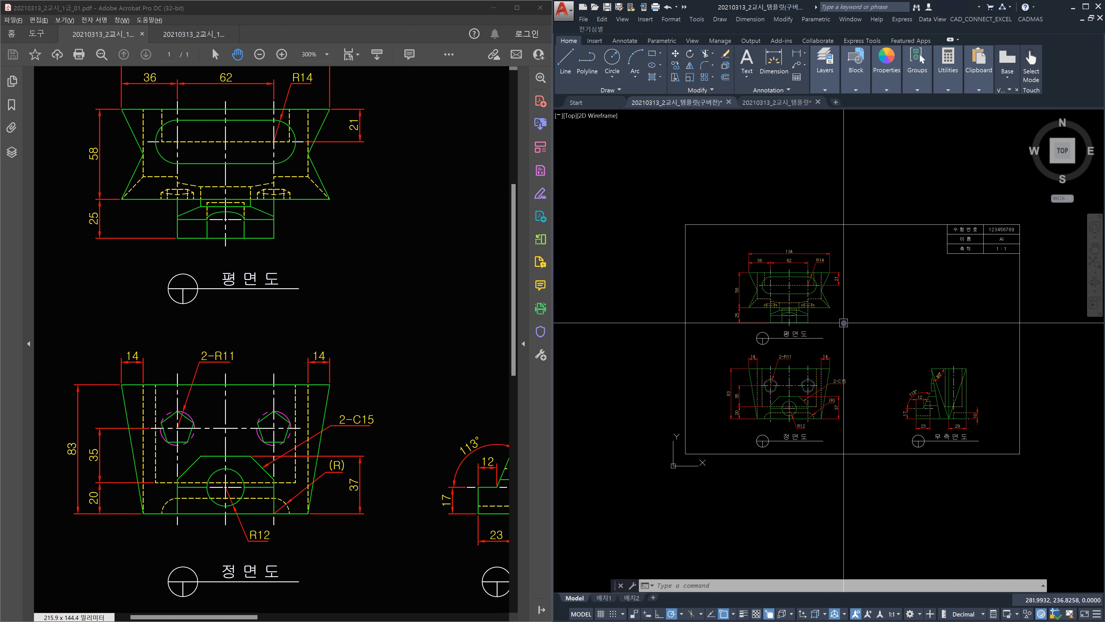
type("z")
key("Return")
type("a")
key("Return")
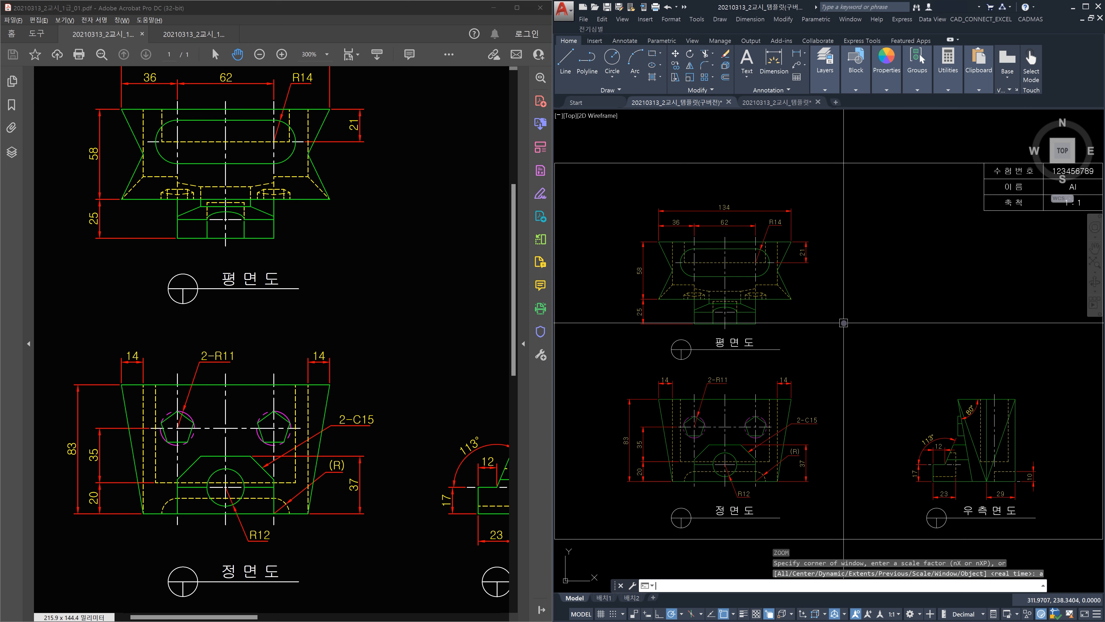
scroll(300, 140, "up", 4, "ctrl")
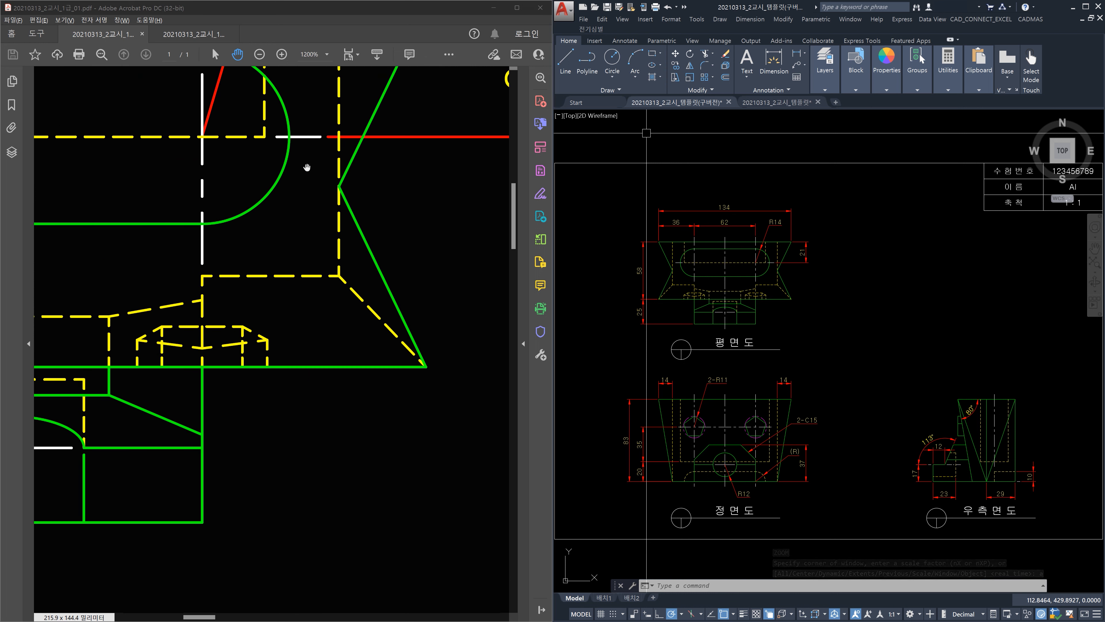
scroll(302, 183, "down", 2, "ctrl")
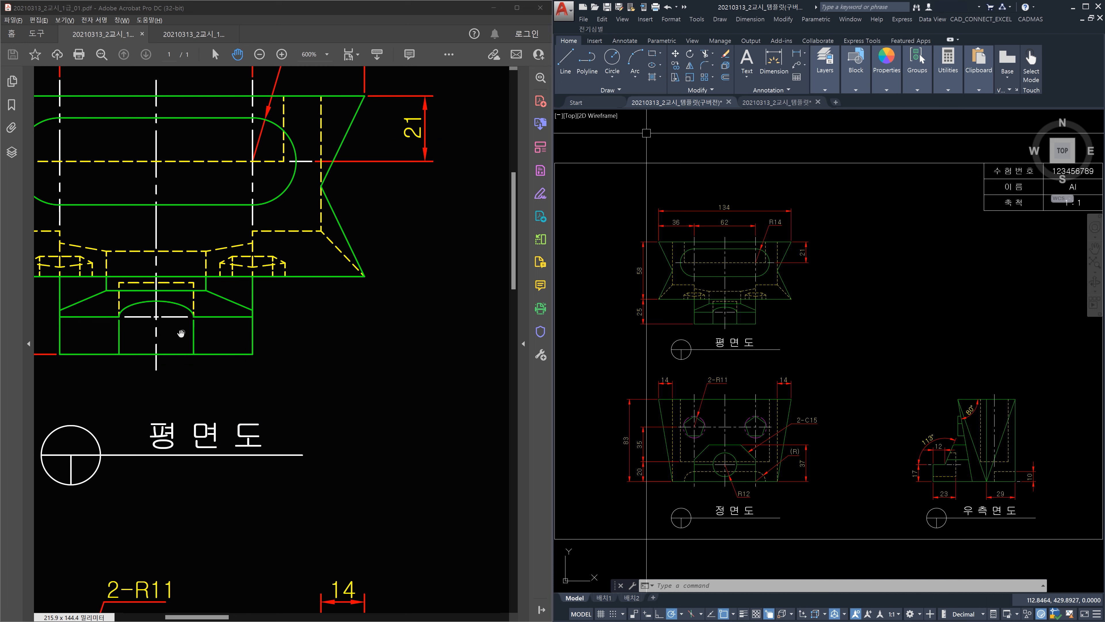
scroll(299, 277, "down", 2, "ctrl")
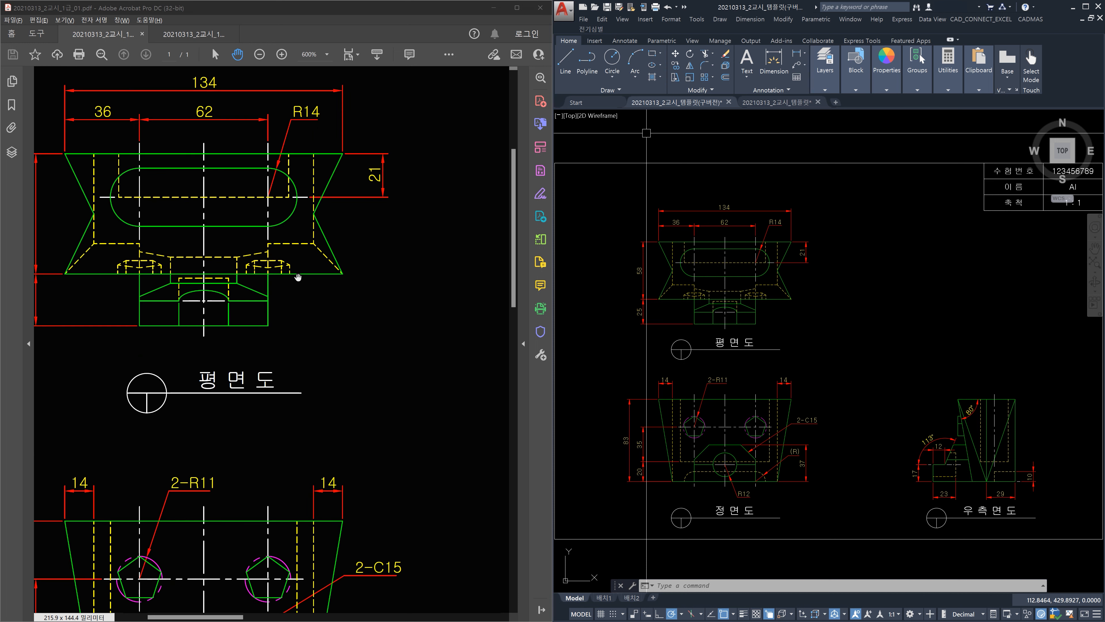
scroll(299, 277, "down", 1, "ctrl")
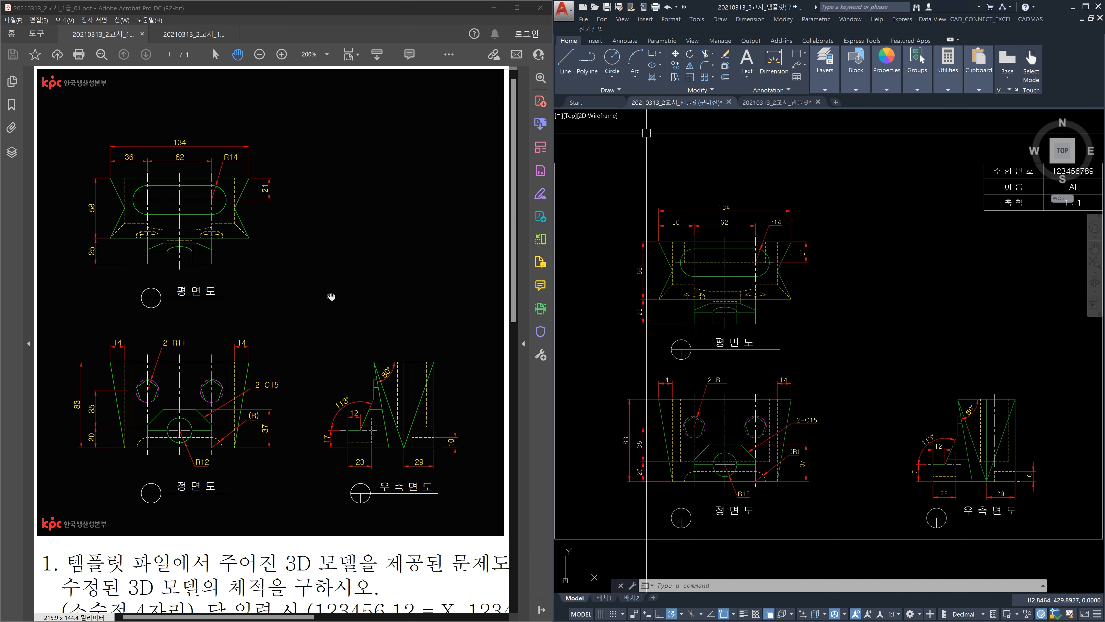